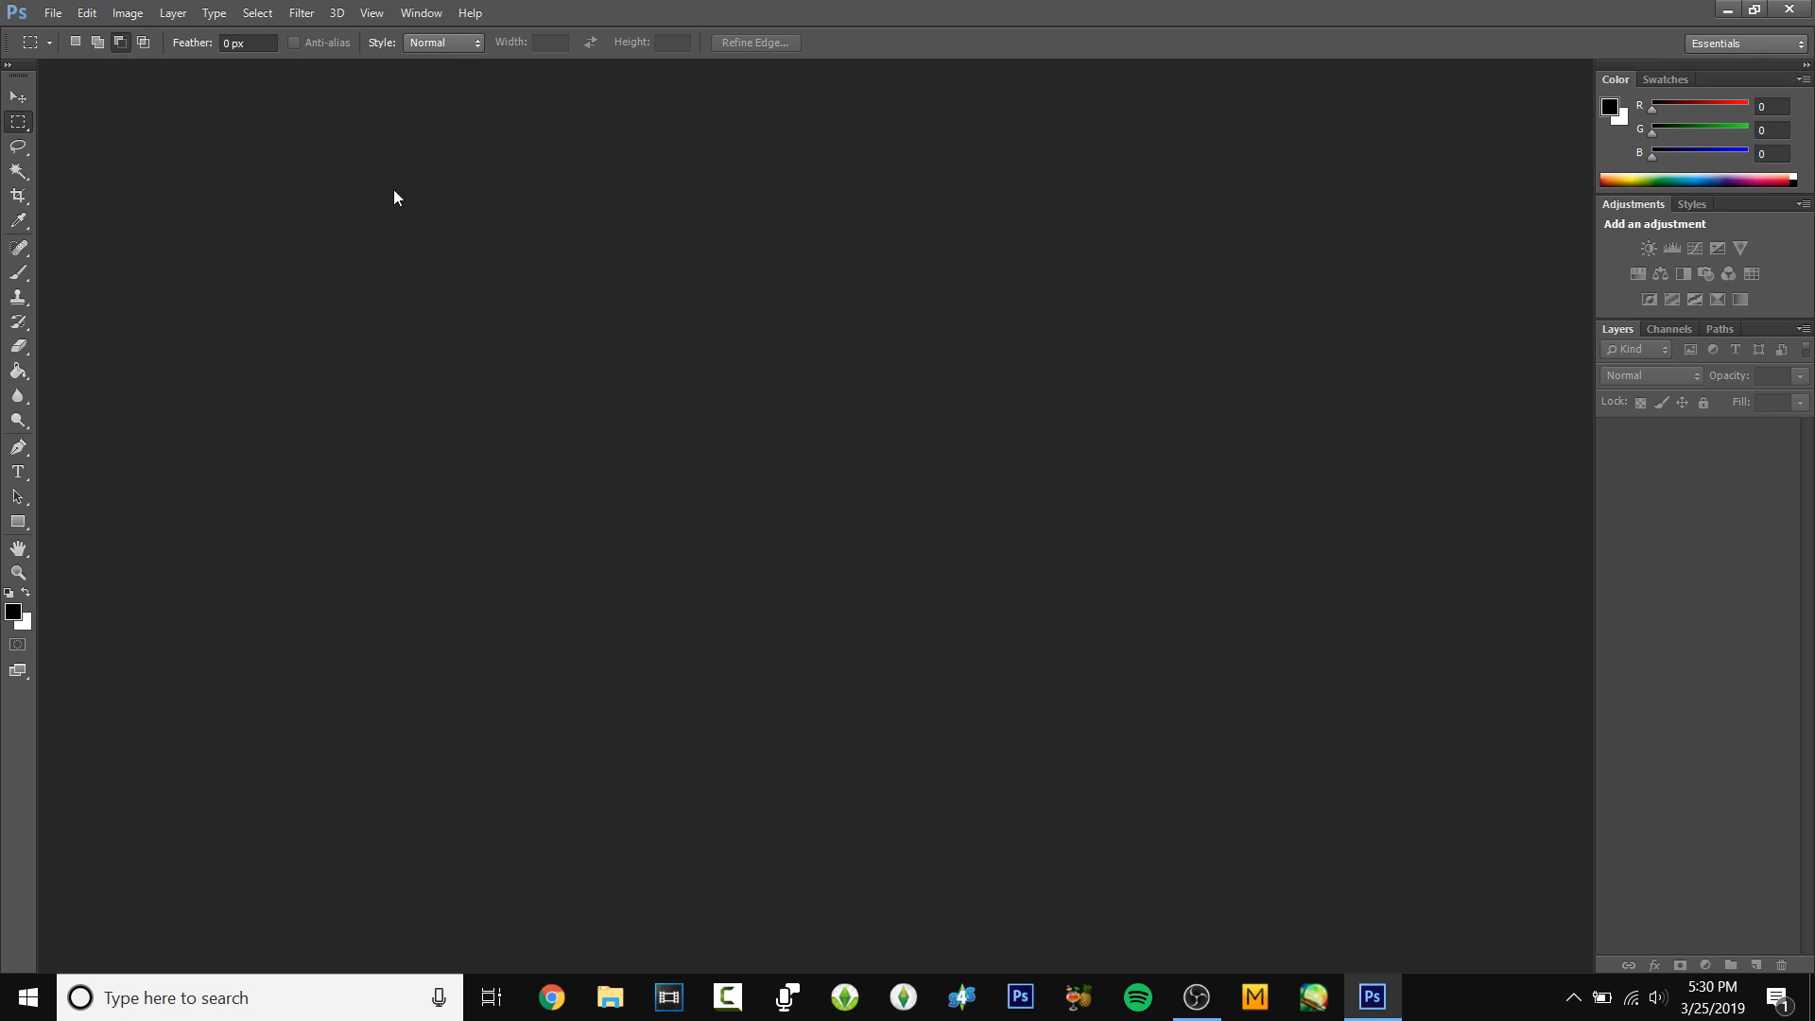
- Create a blank document 1280 pixels wide and 720 pixels high, at 72 pixels/inch with white background contents
click(51, 14)
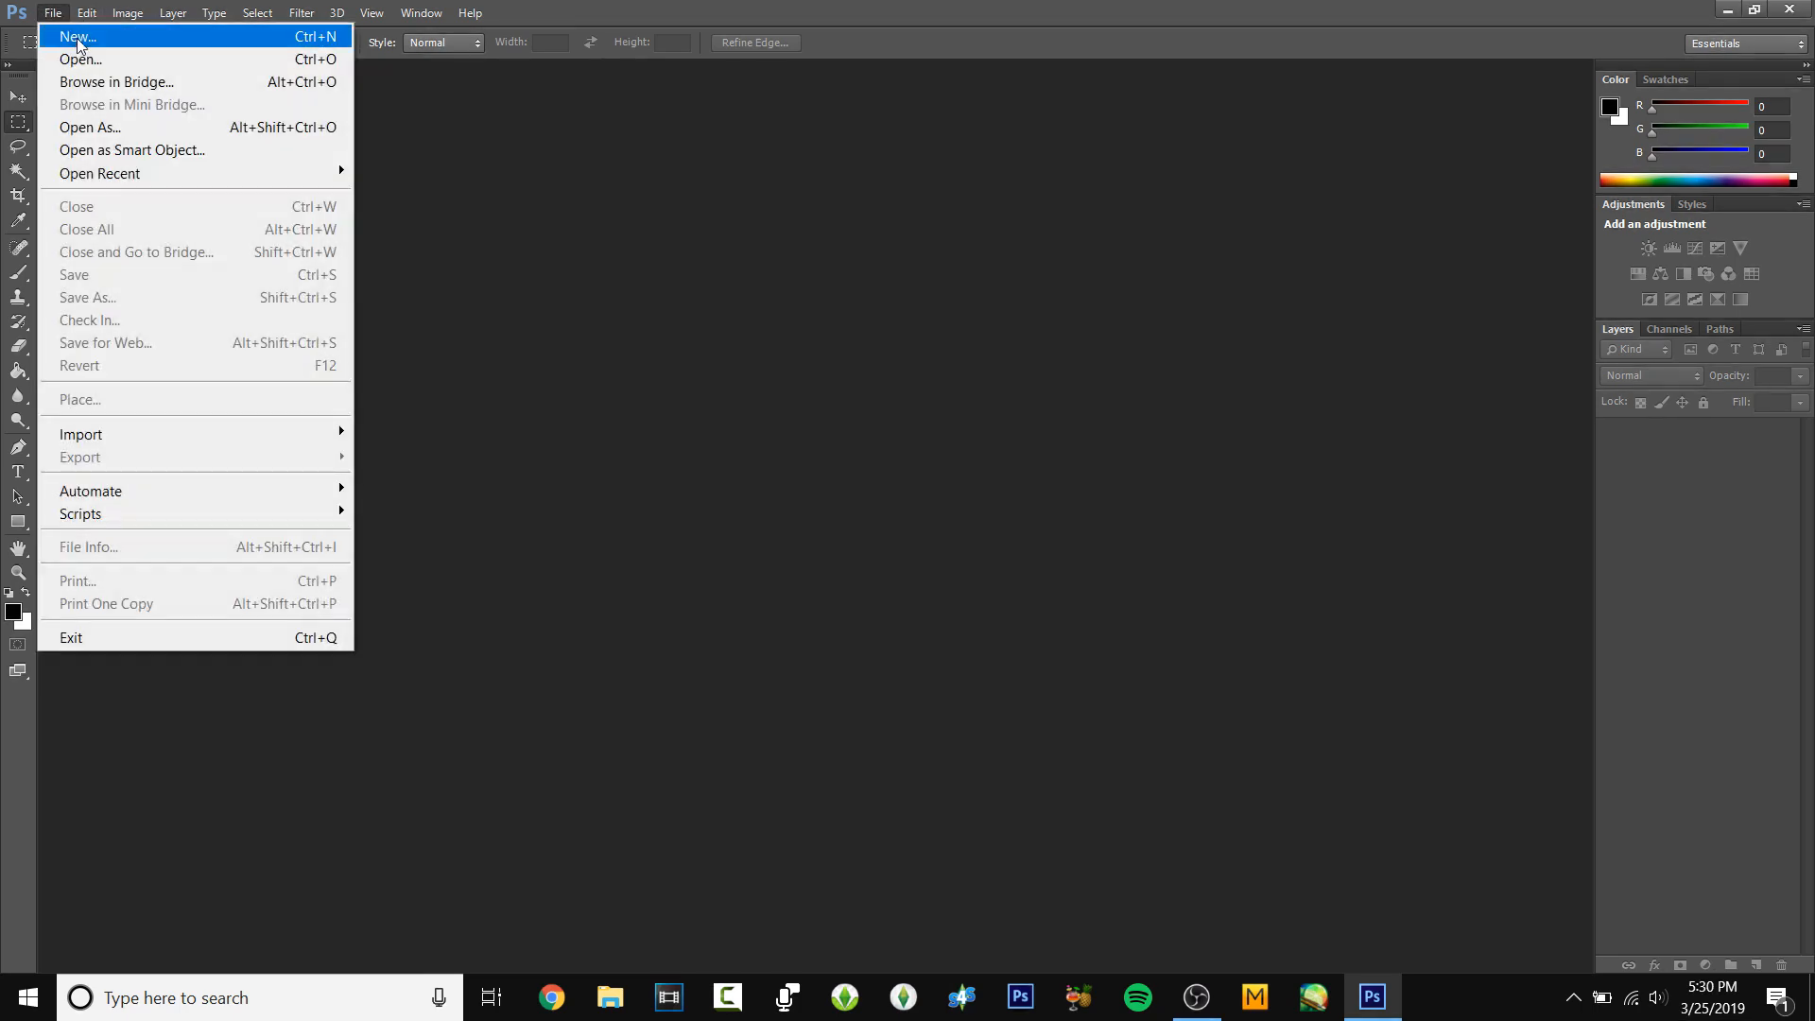
click(78, 36)
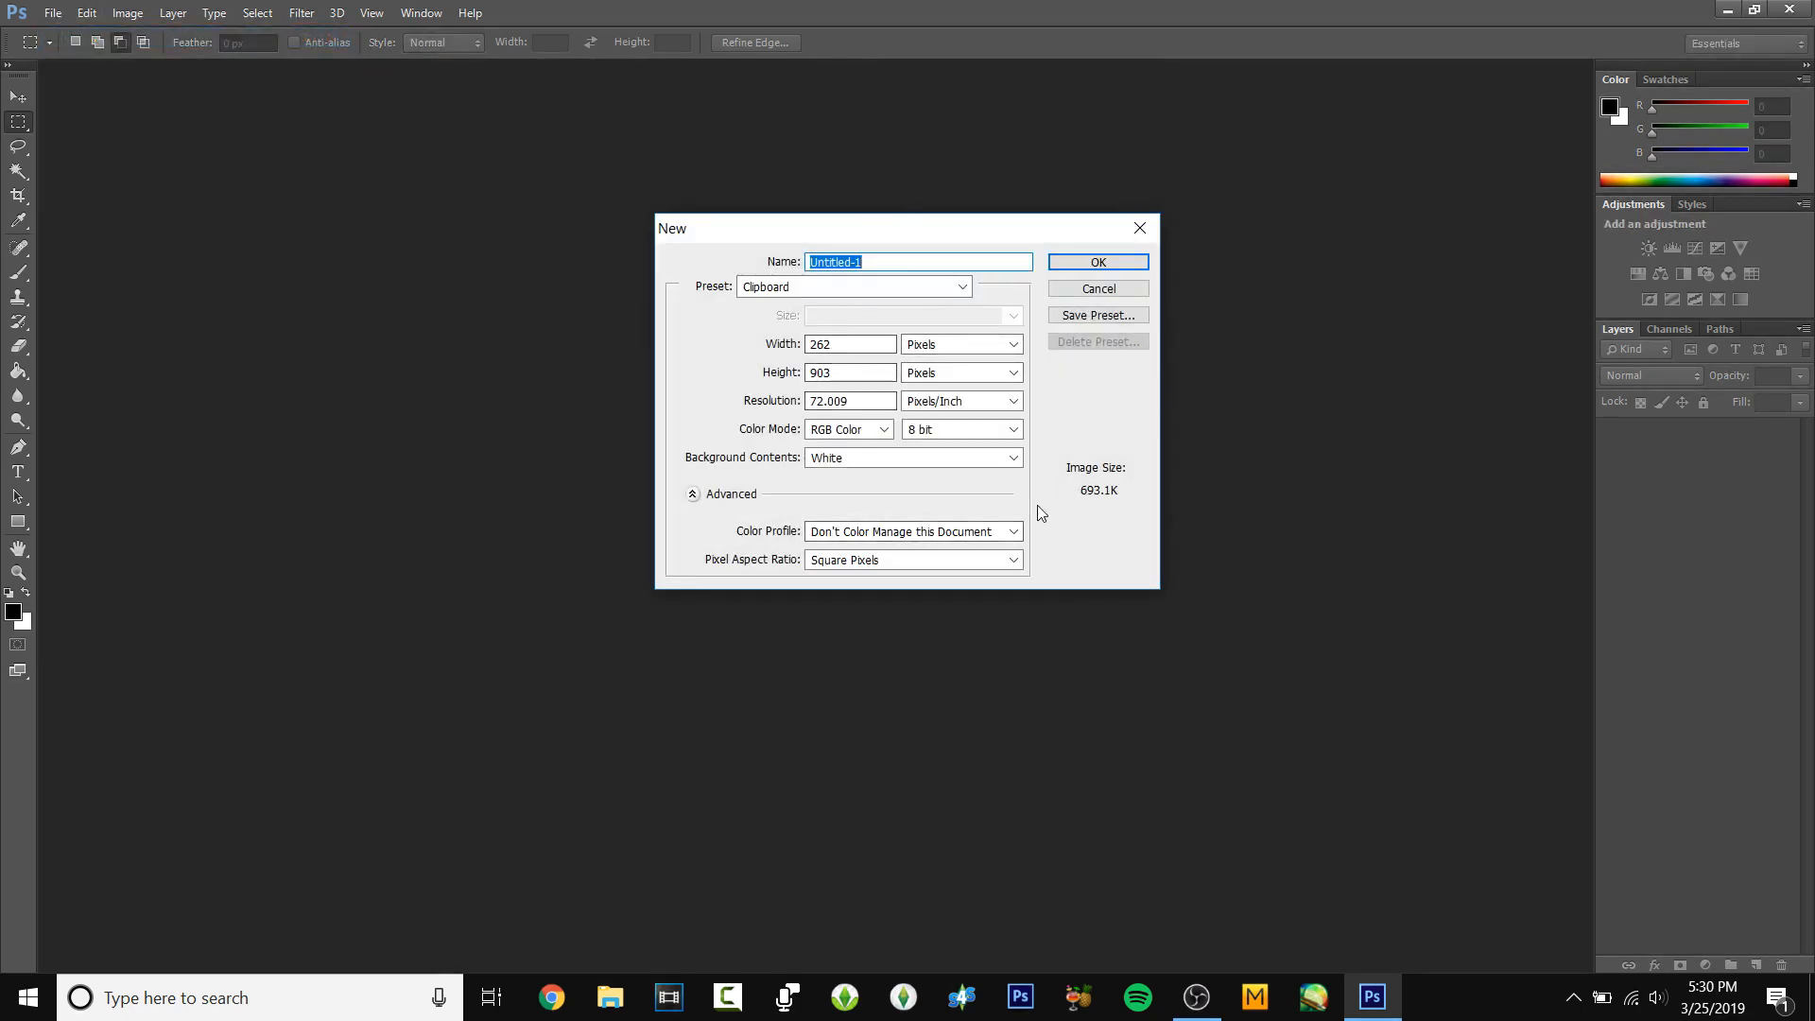
double_click(860, 344)
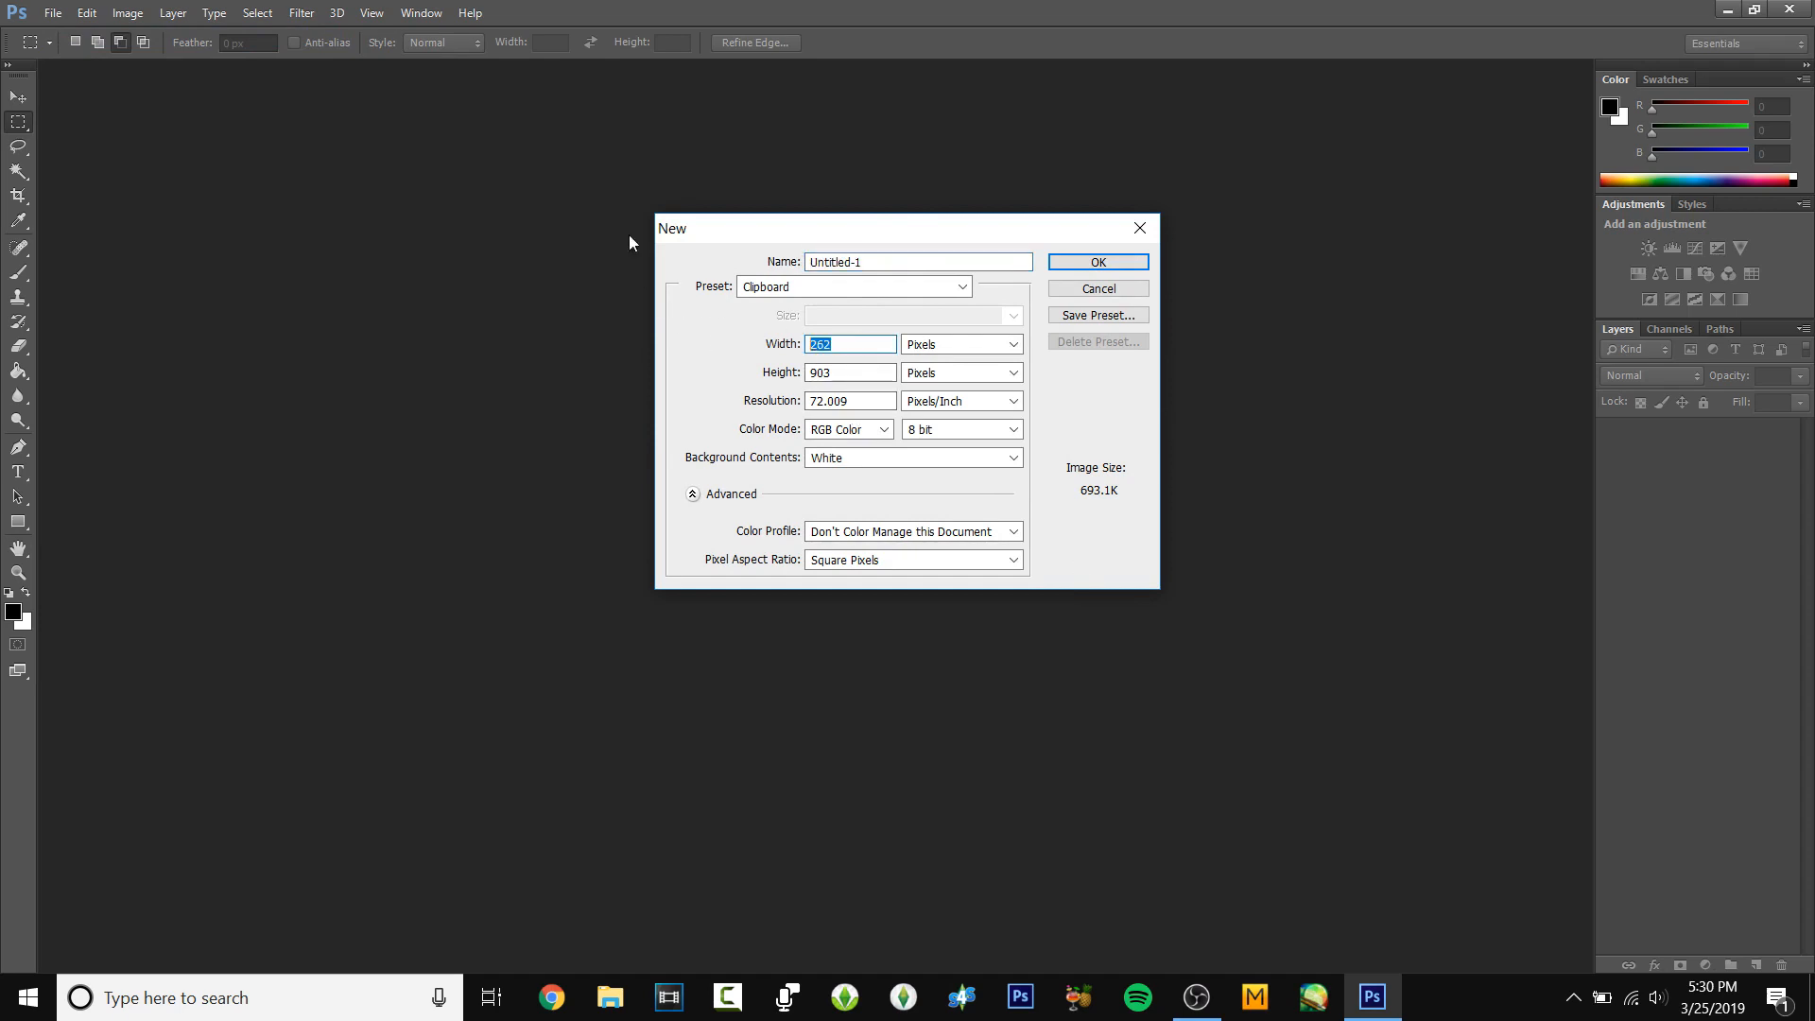
text(1280)
key(Tab)
key(Tab)
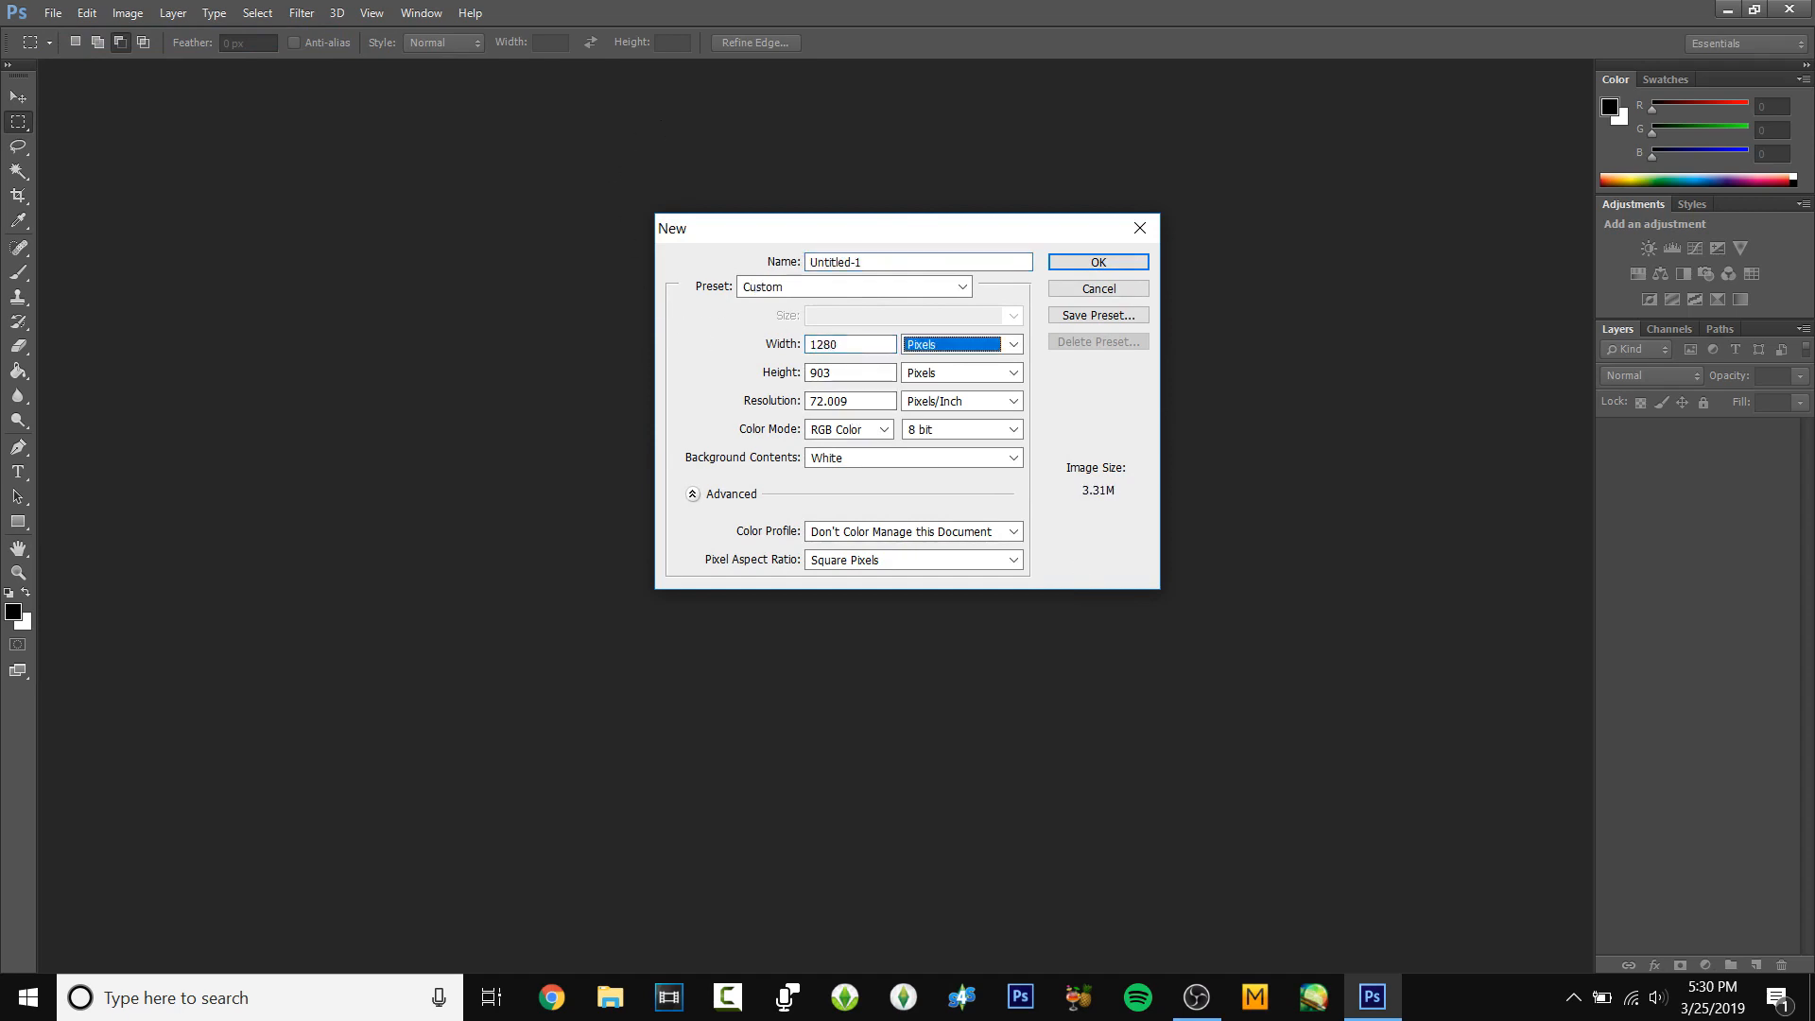
text(720)
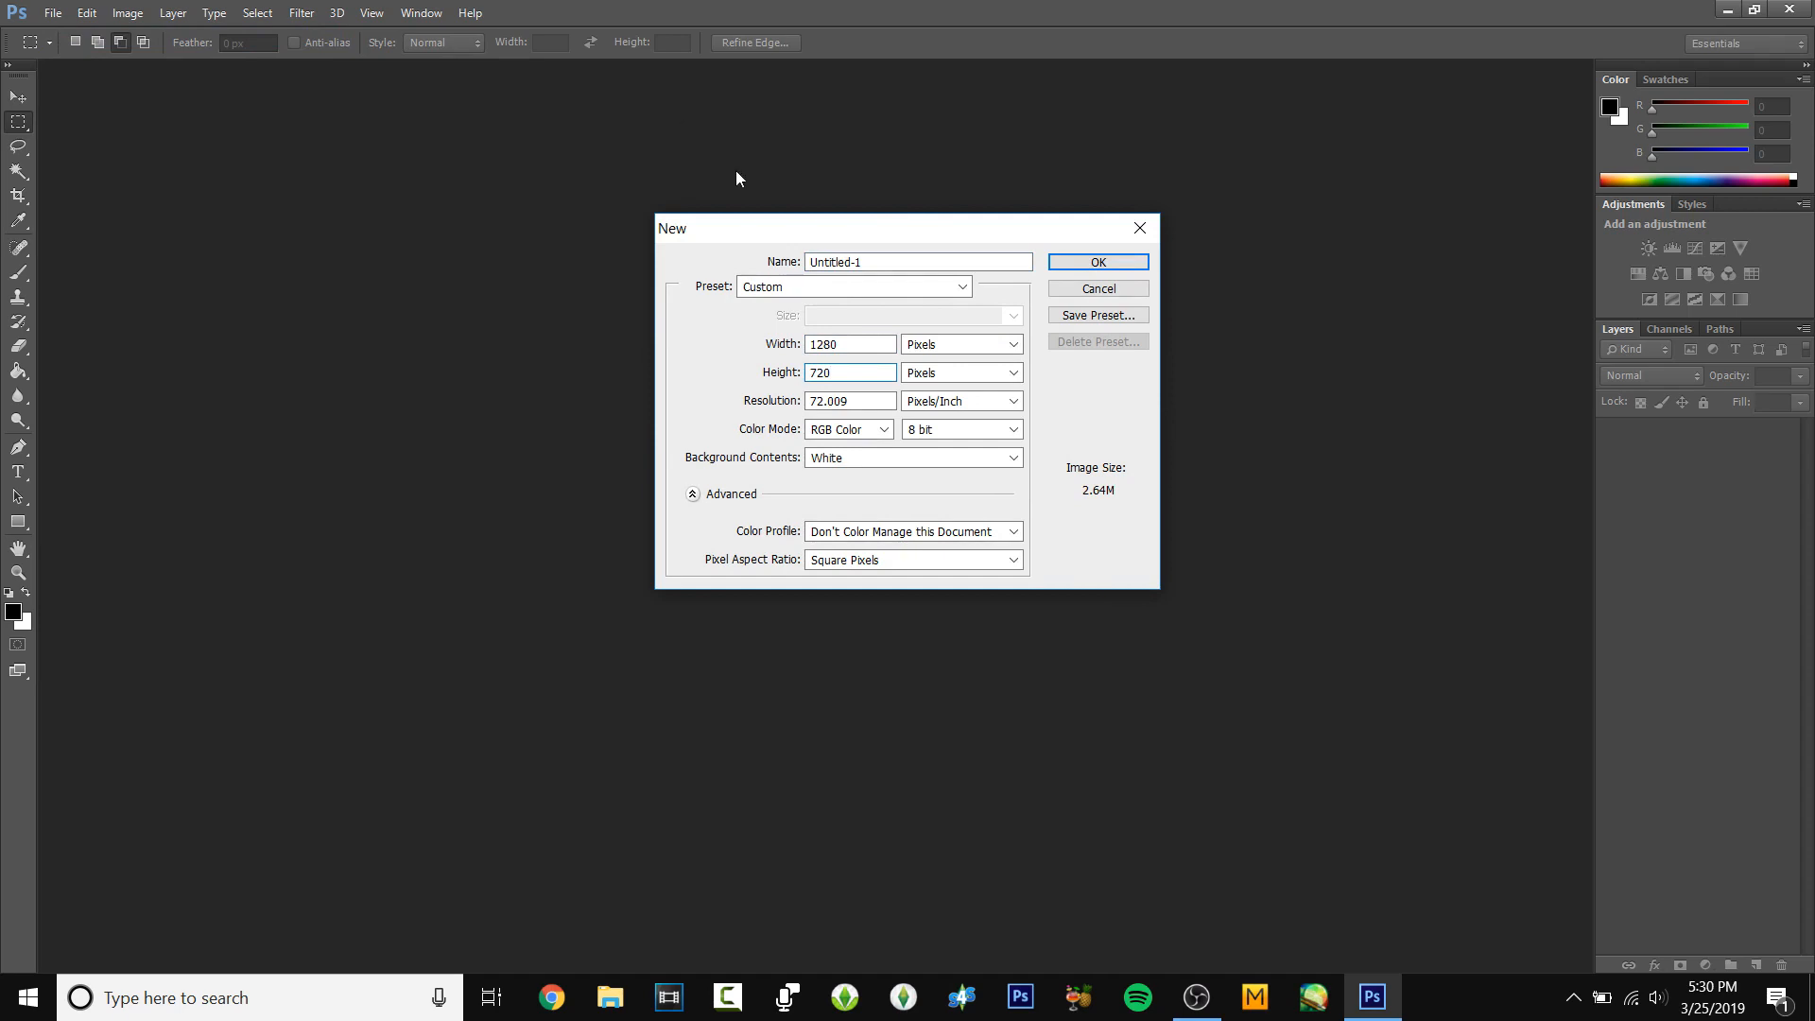
double_click(874, 400)
text(72)
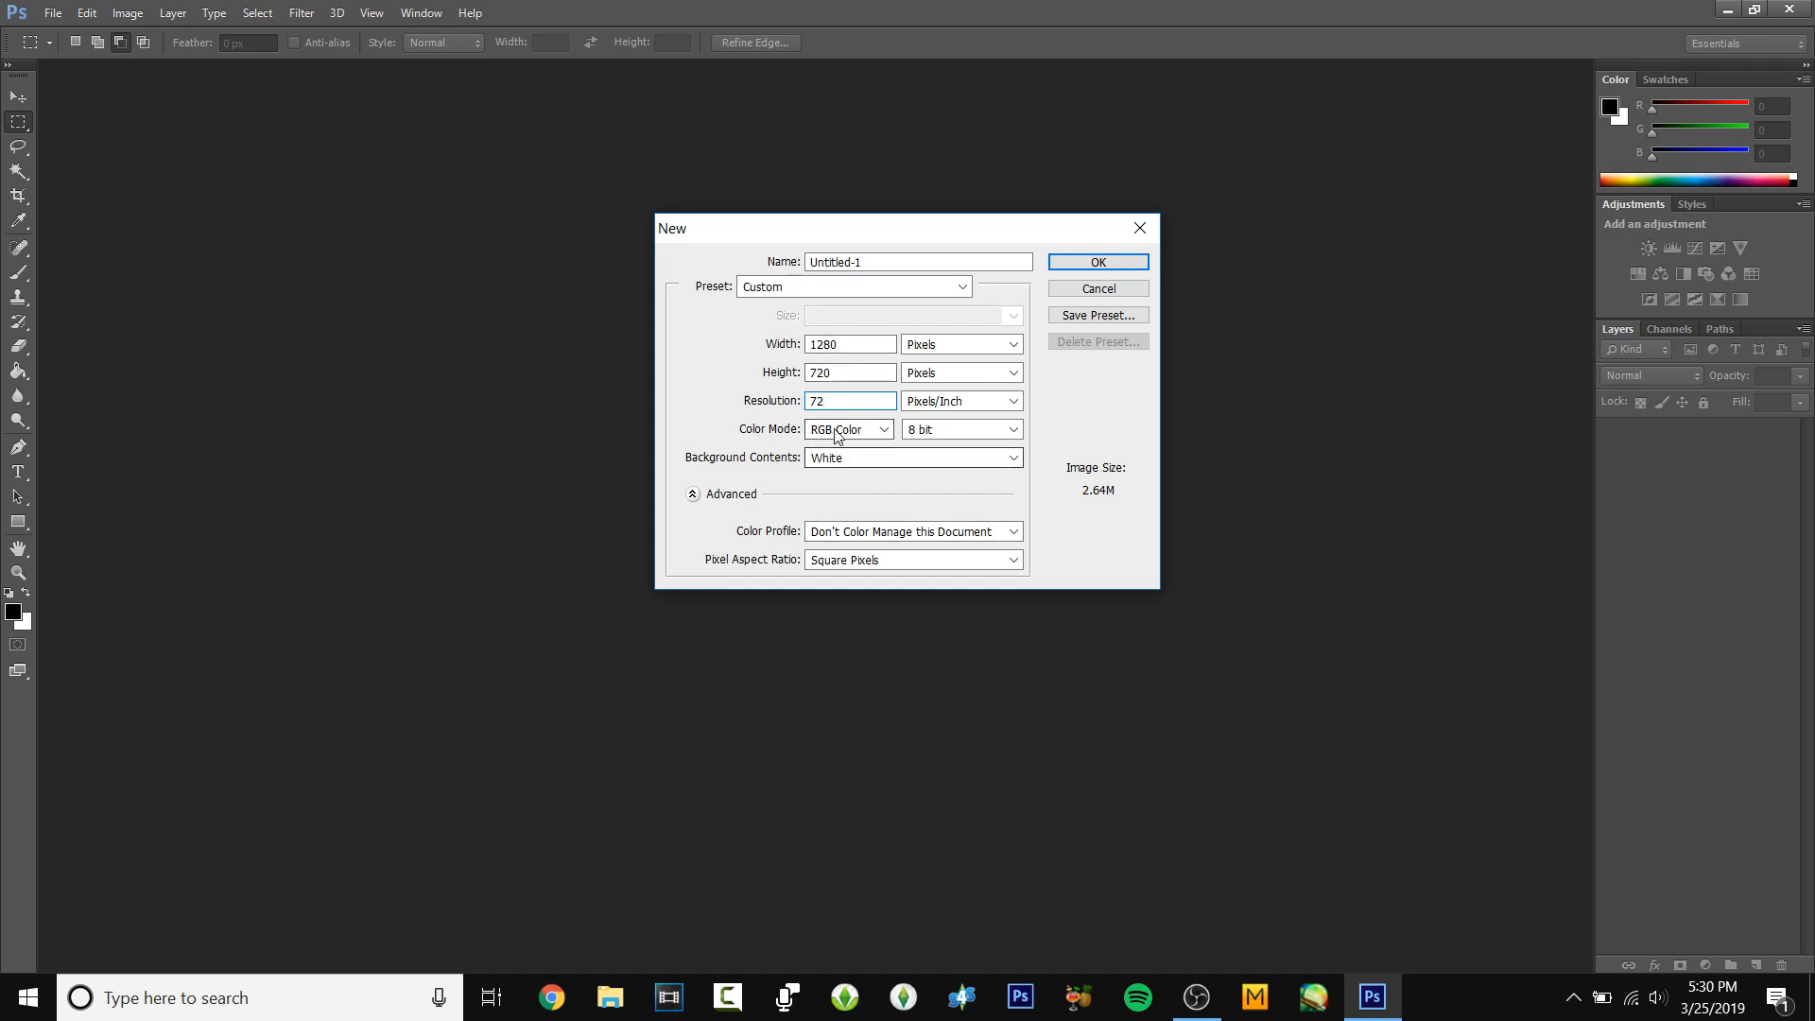
drag(826, 400, 737, 377)
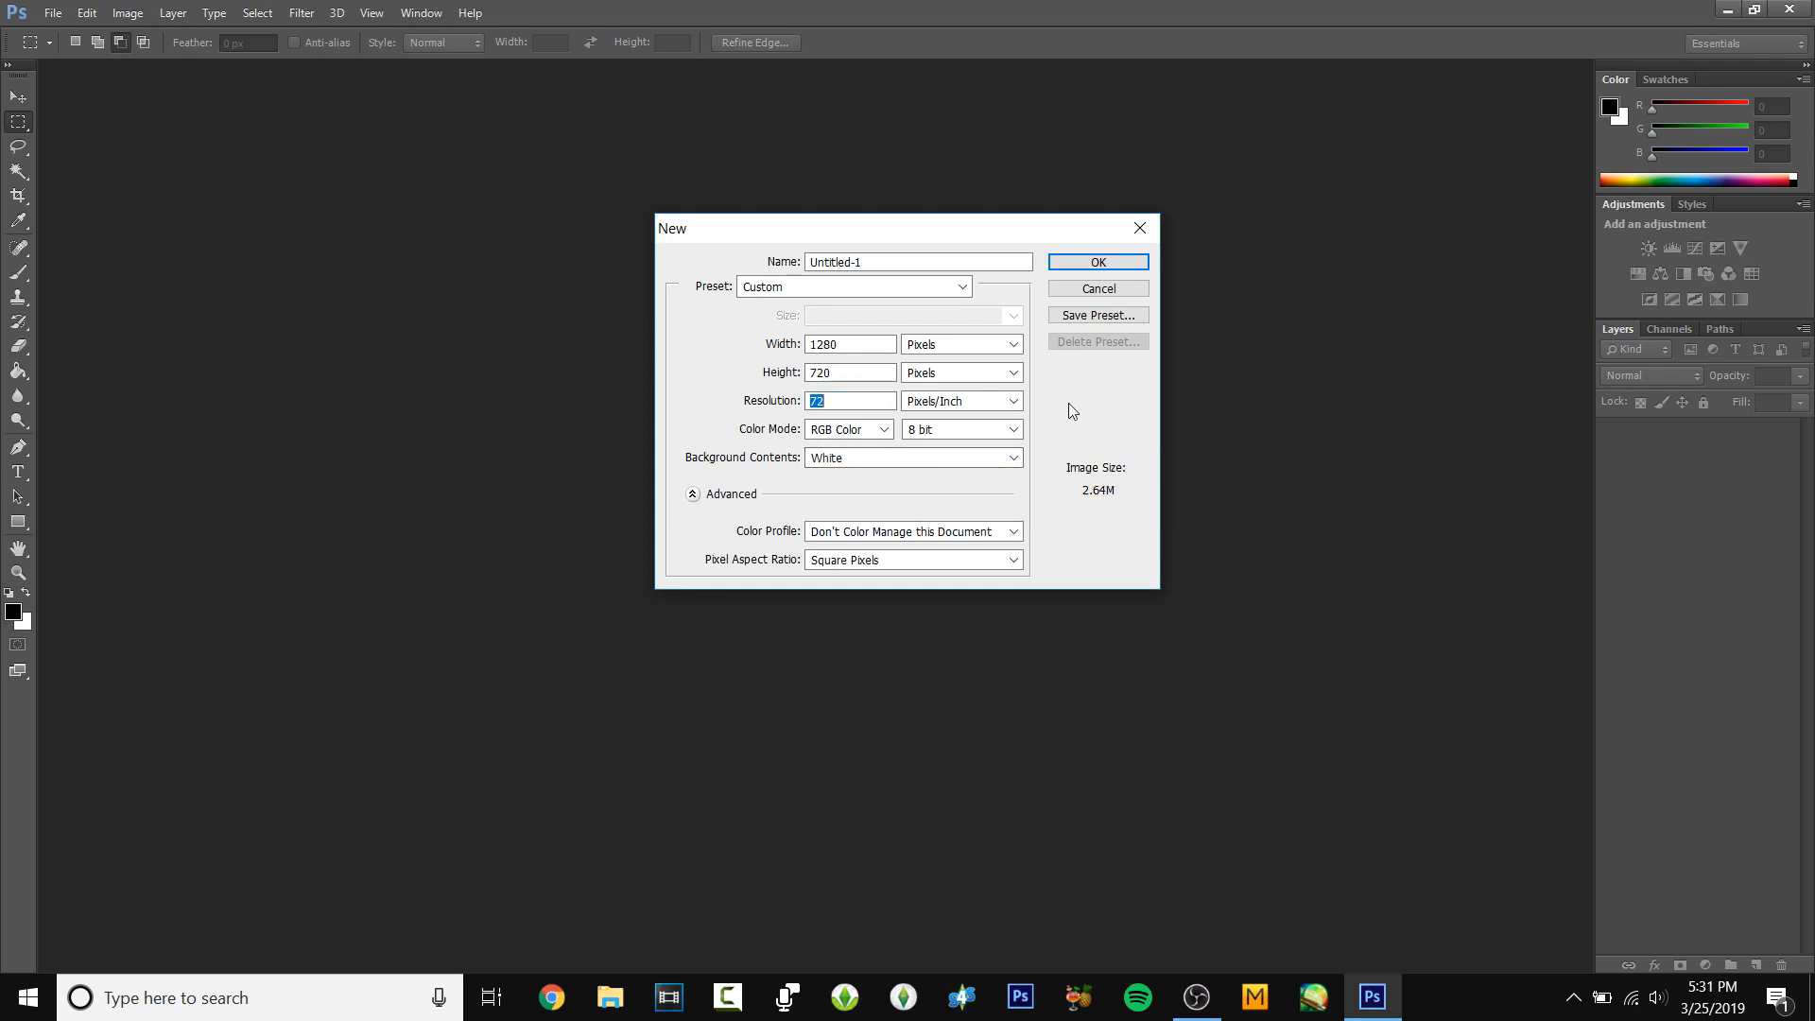
click(864, 372)
click(1119, 260)
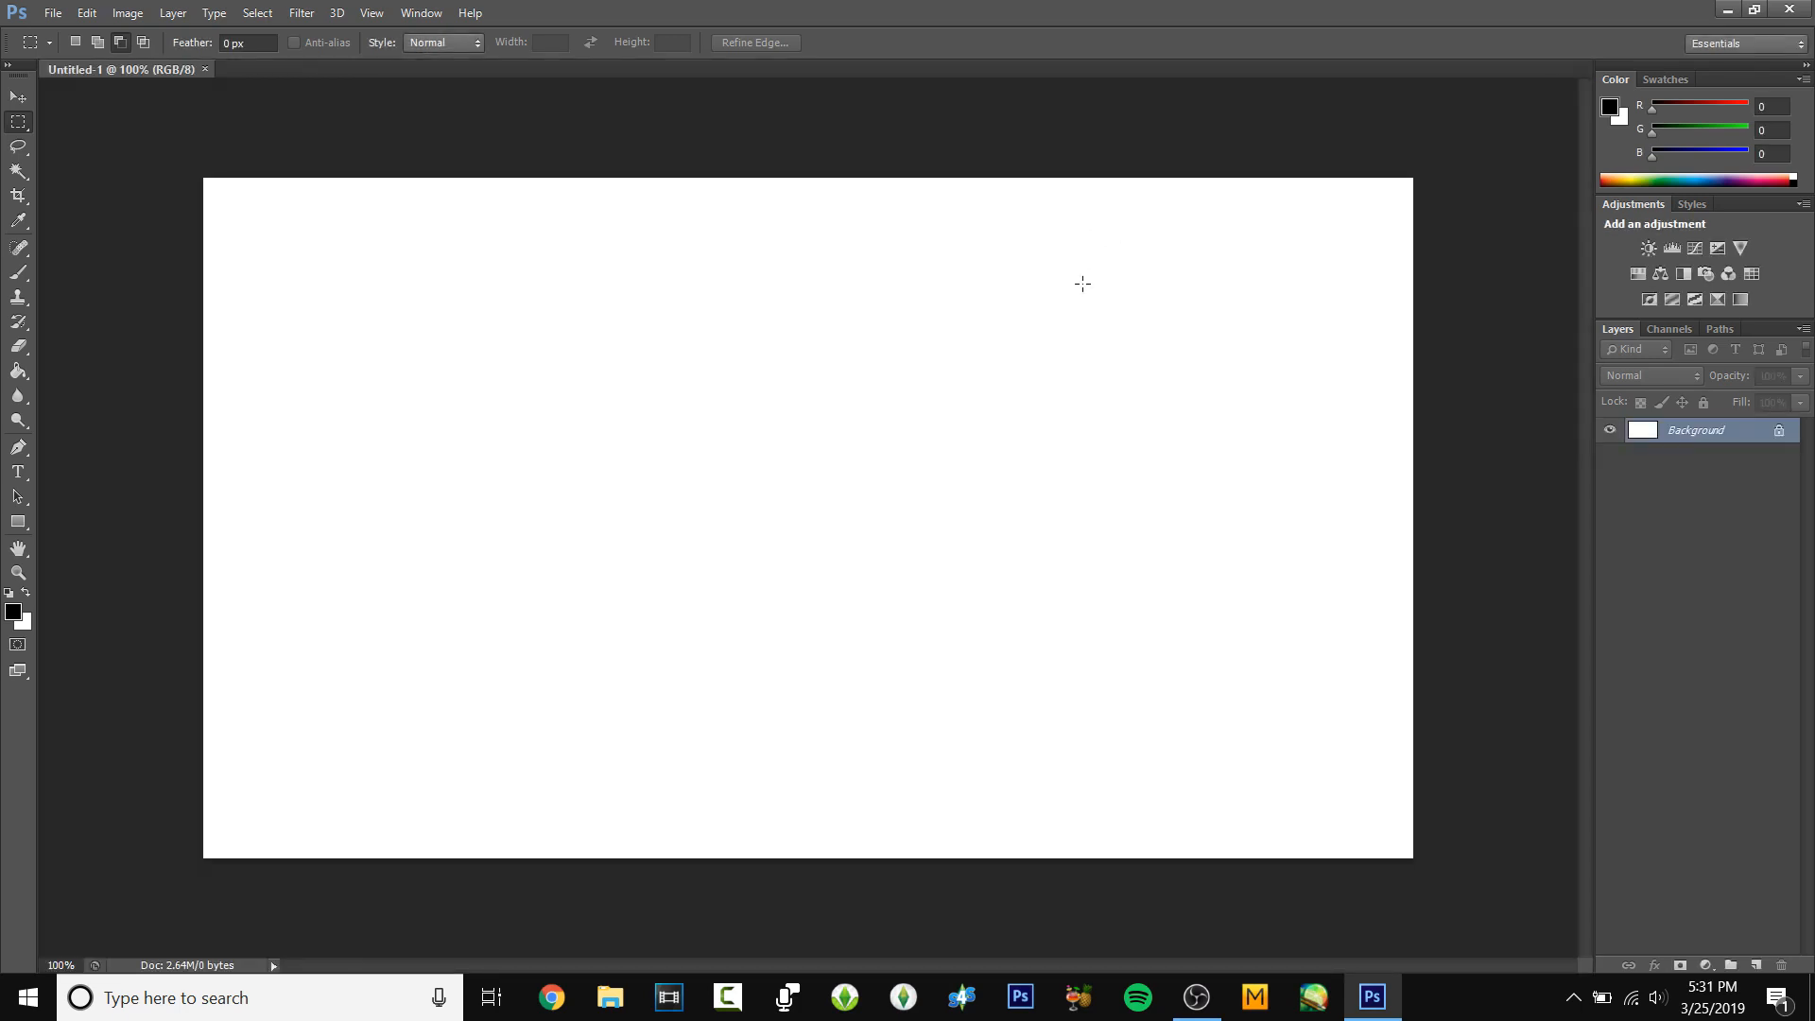
- Browse for files to open in the Screenshots folder of The Sims 4, inside Electronic Arts in the Documents library
click(53, 13)
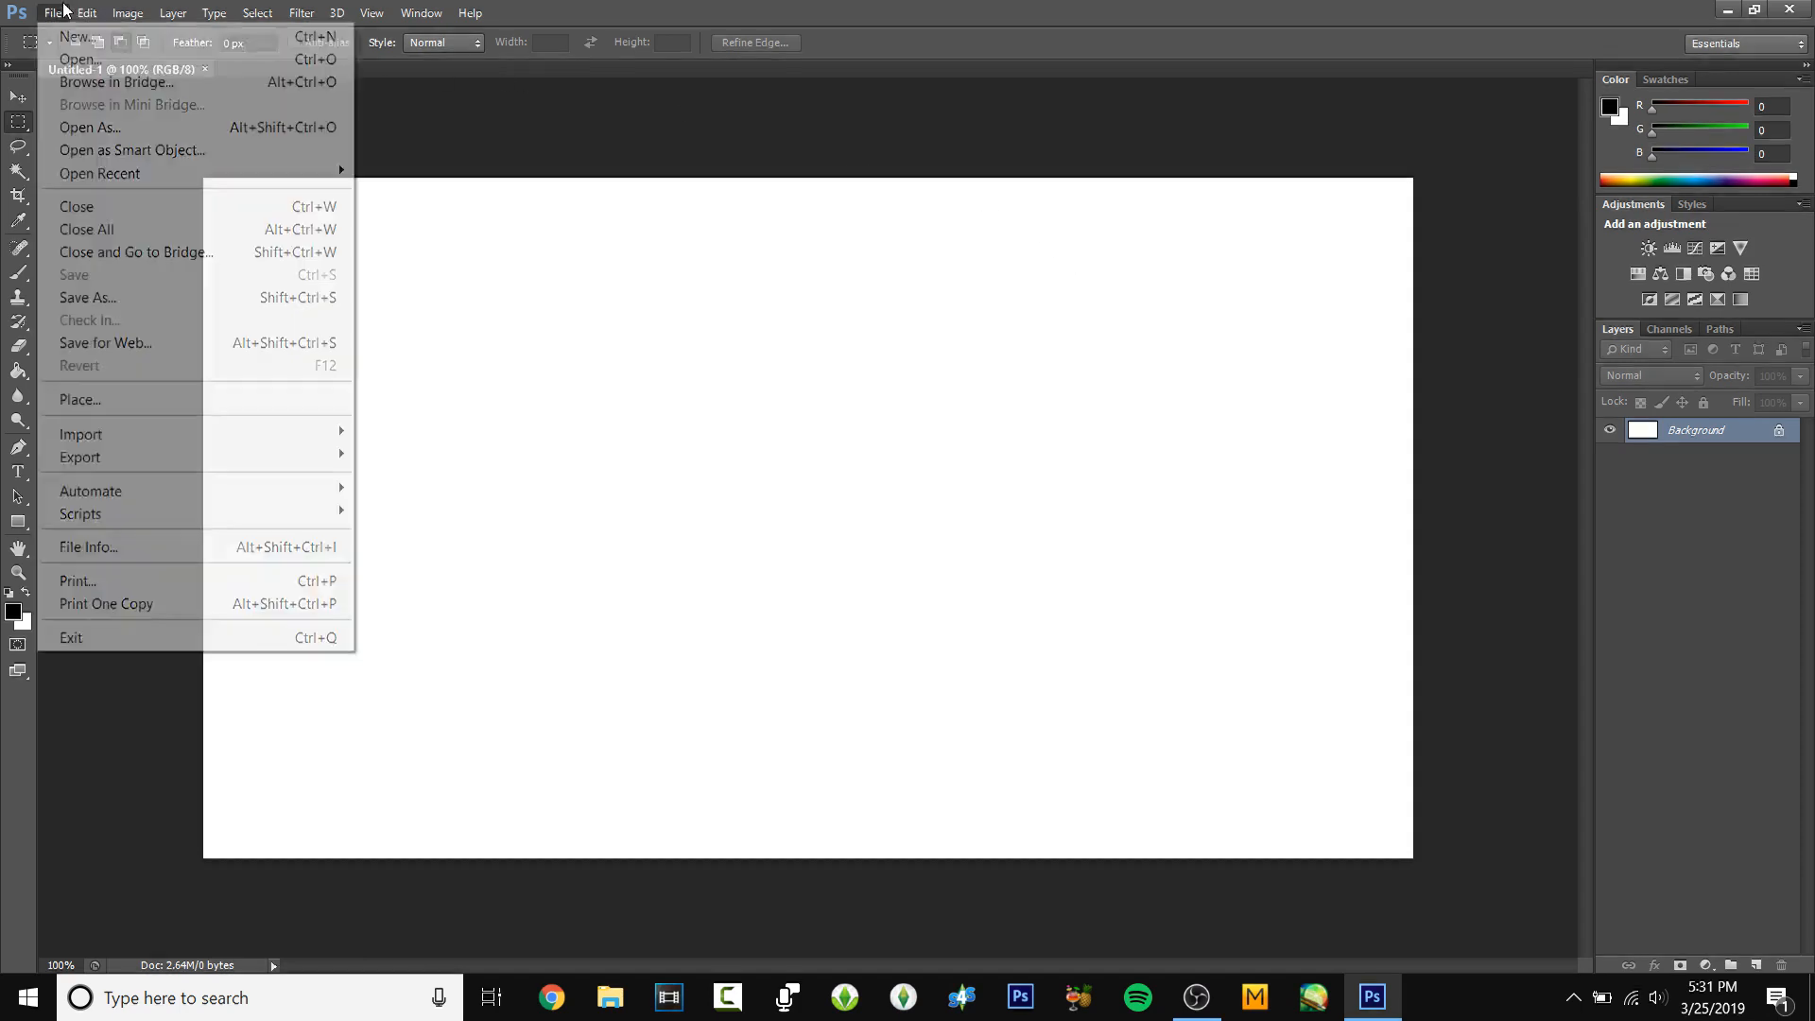
click(176, 60)
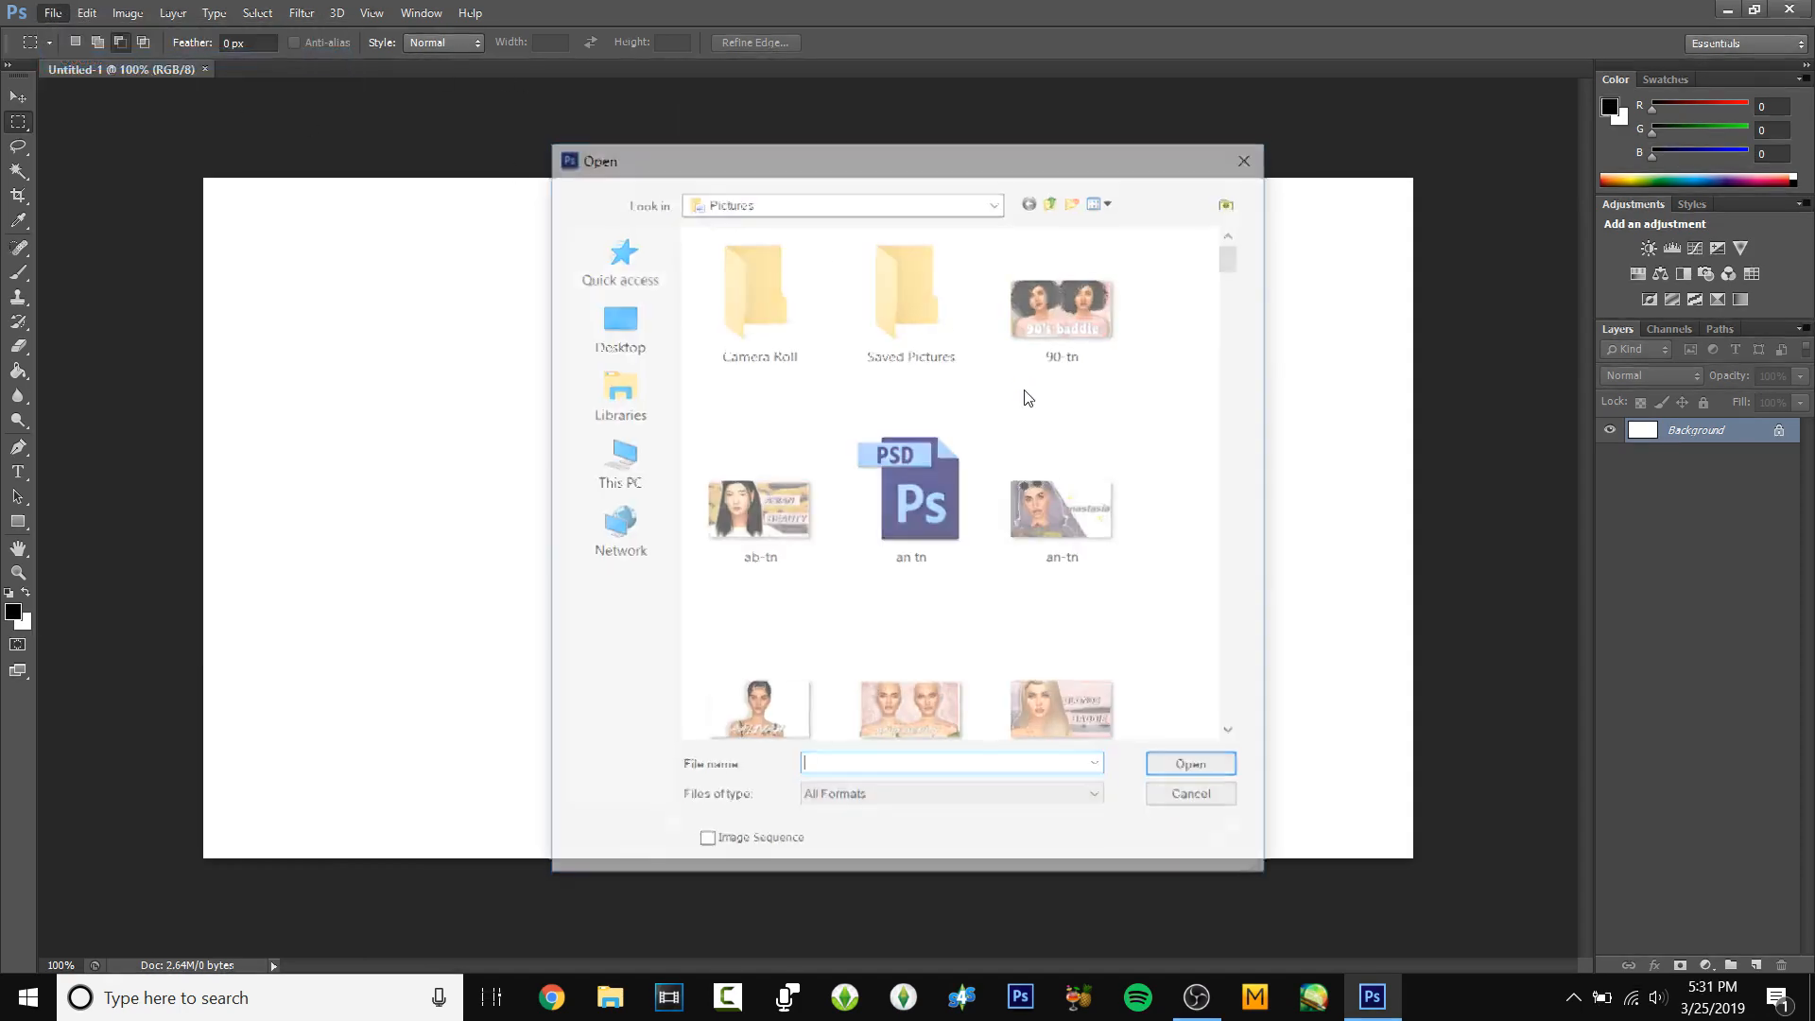
click(612, 383)
double_click(1066, 279)
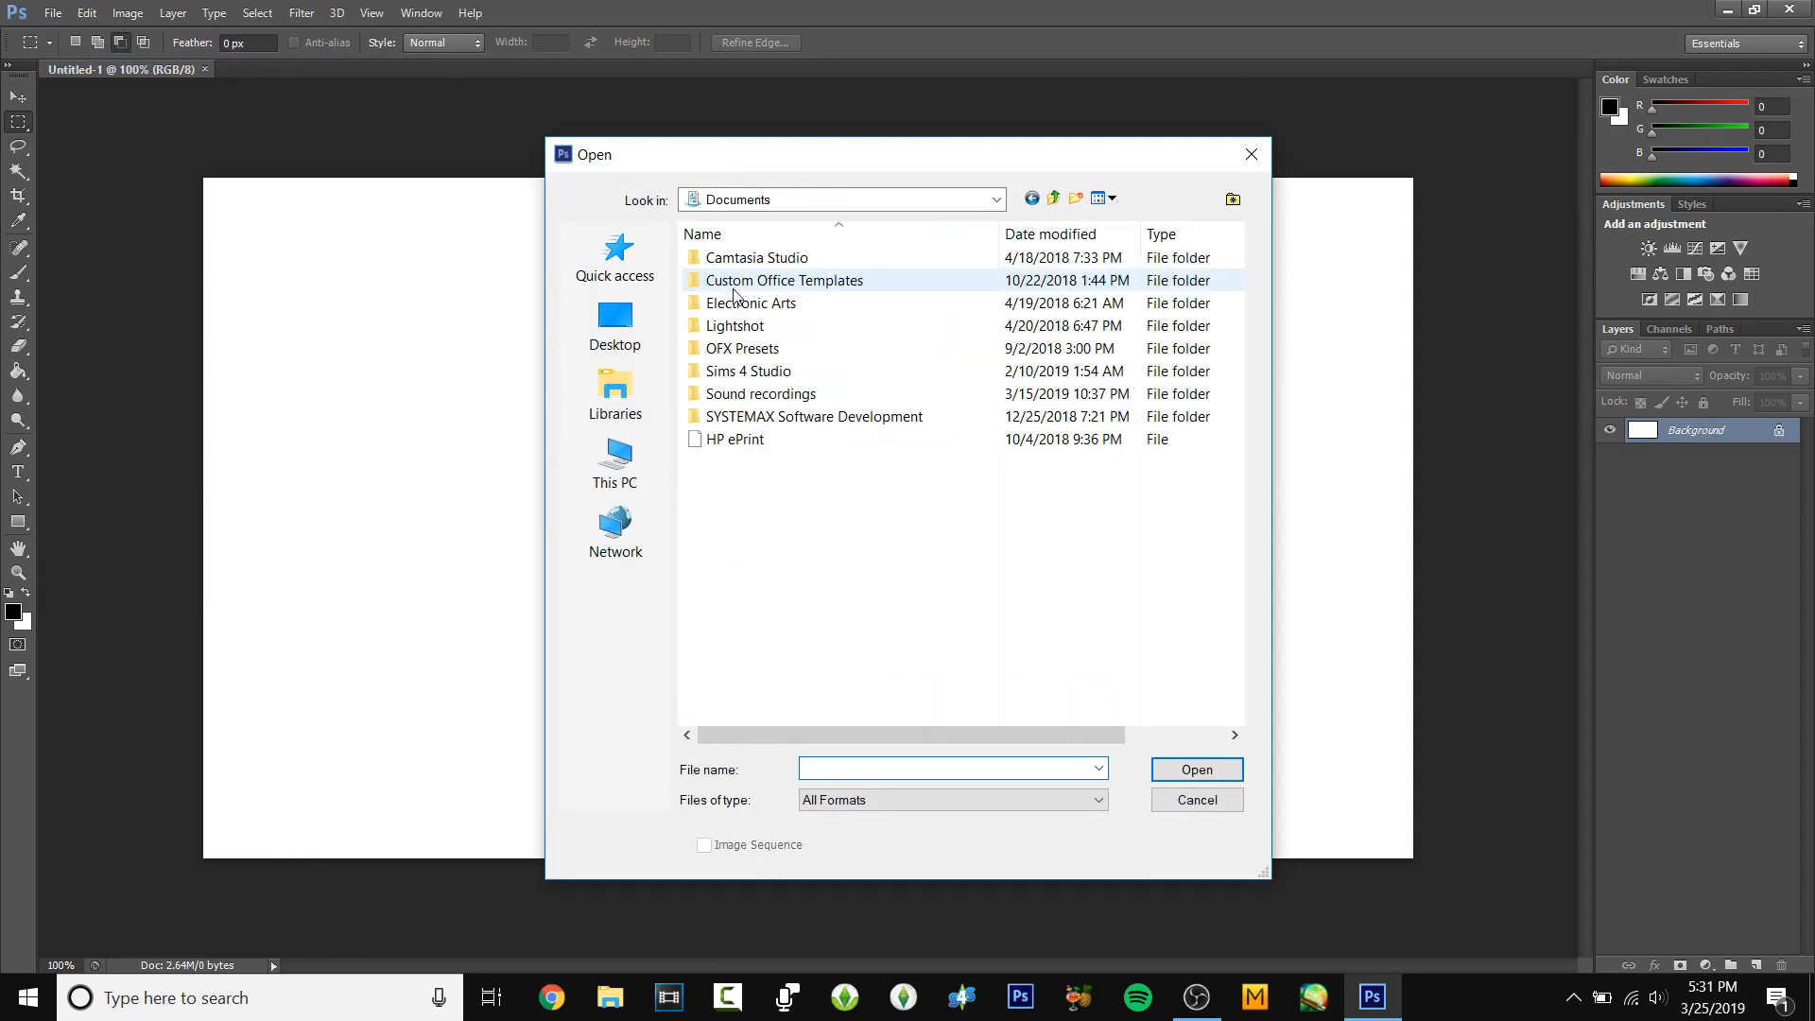
double_click(766, 315)
double_click(788, 265)
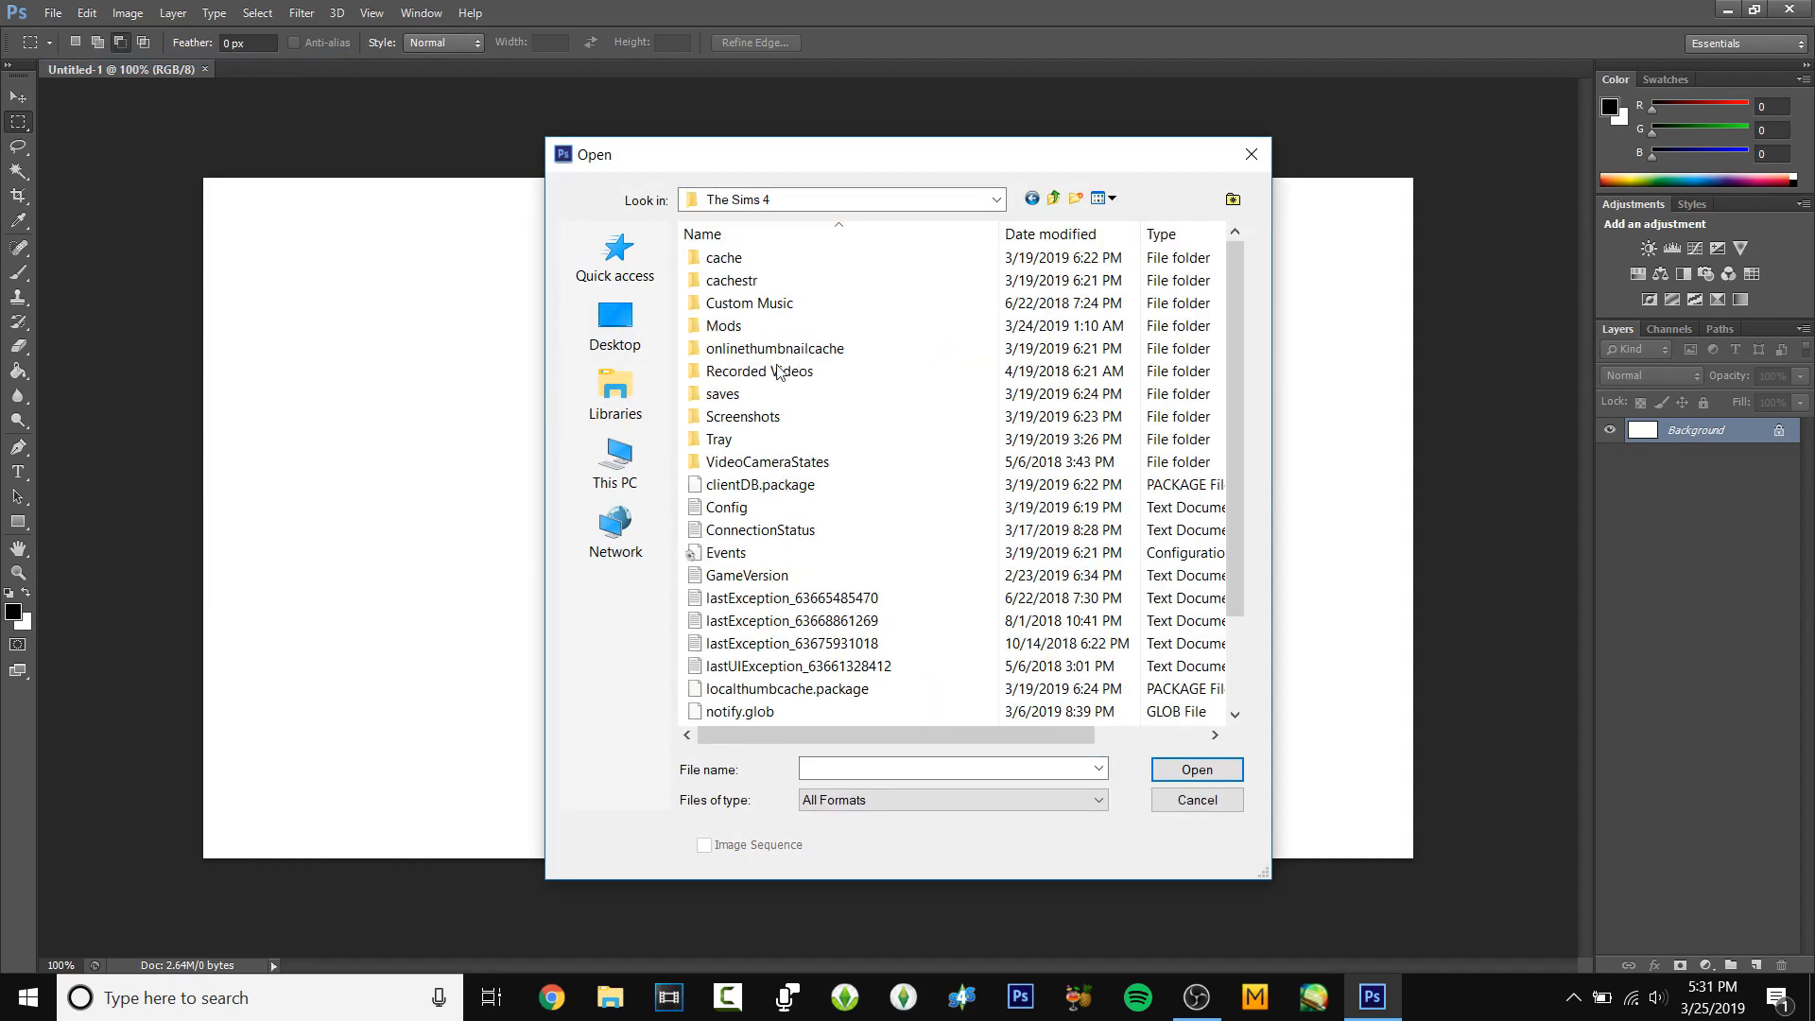
double_click(759, 421)
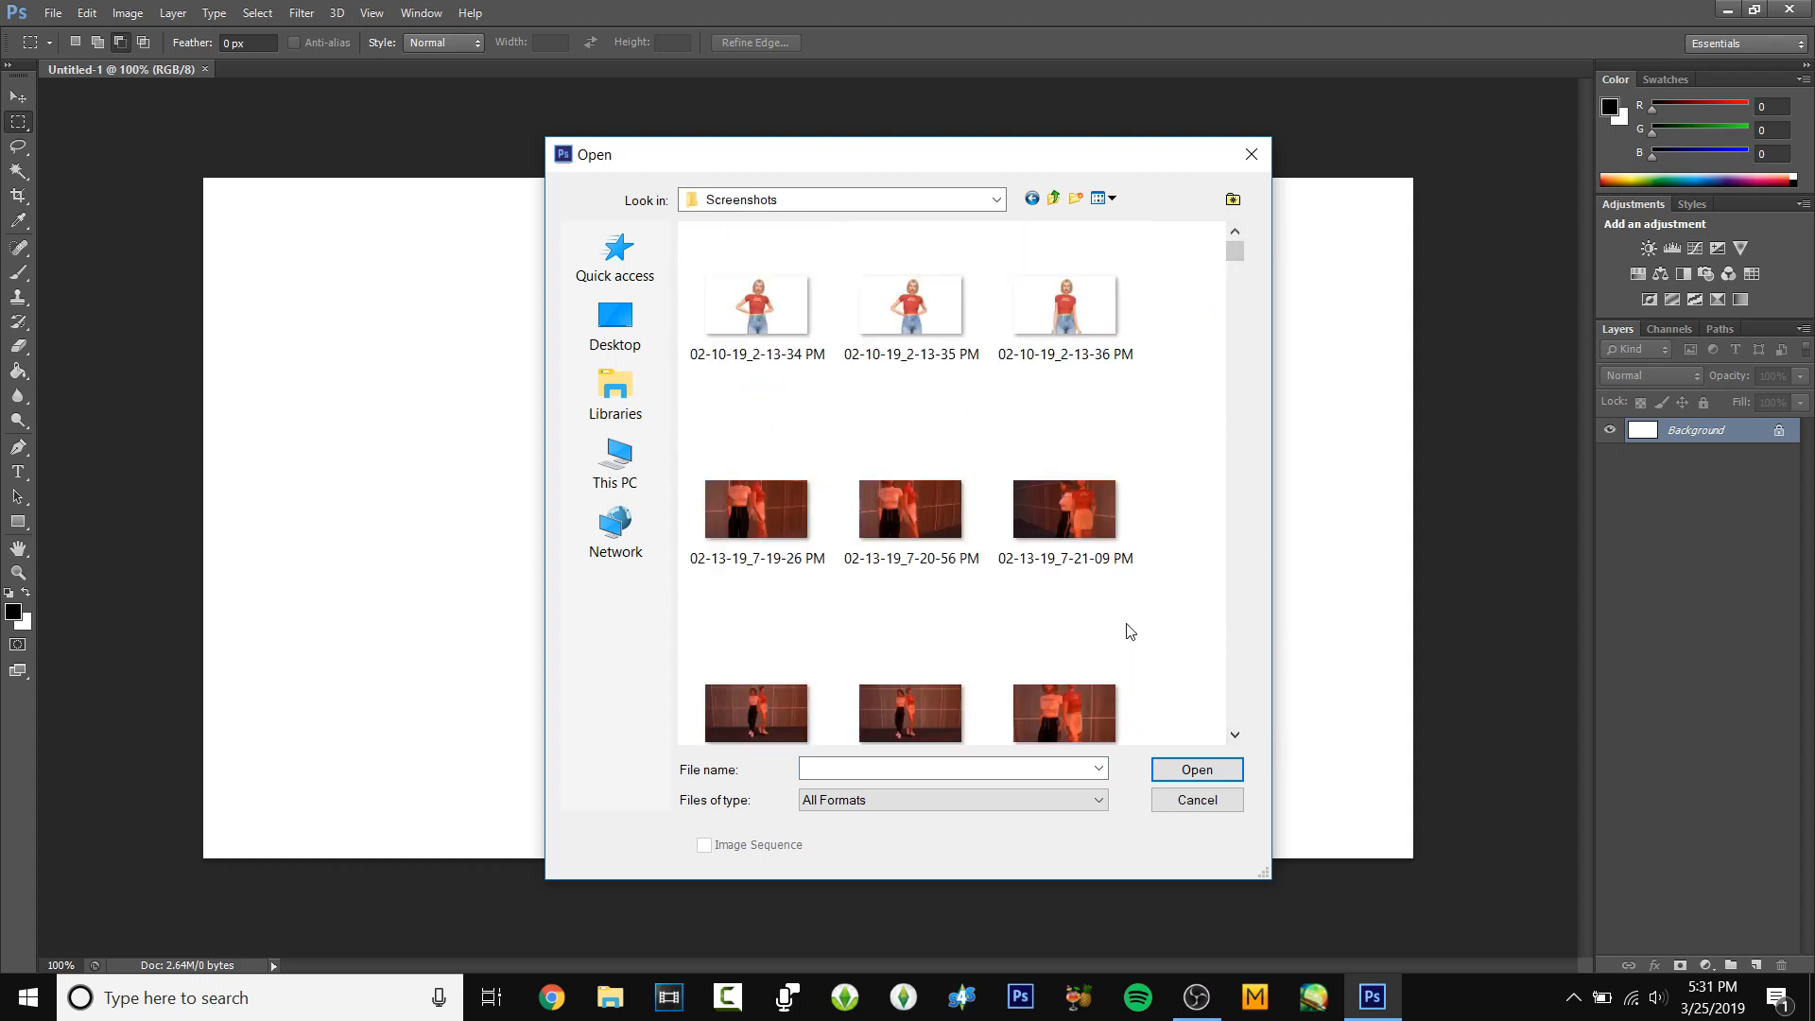
- Open all the screenshots from 03-19-19_3-28-55 PM through 03-19-19_6-23-48 PM
click(1235, 735)
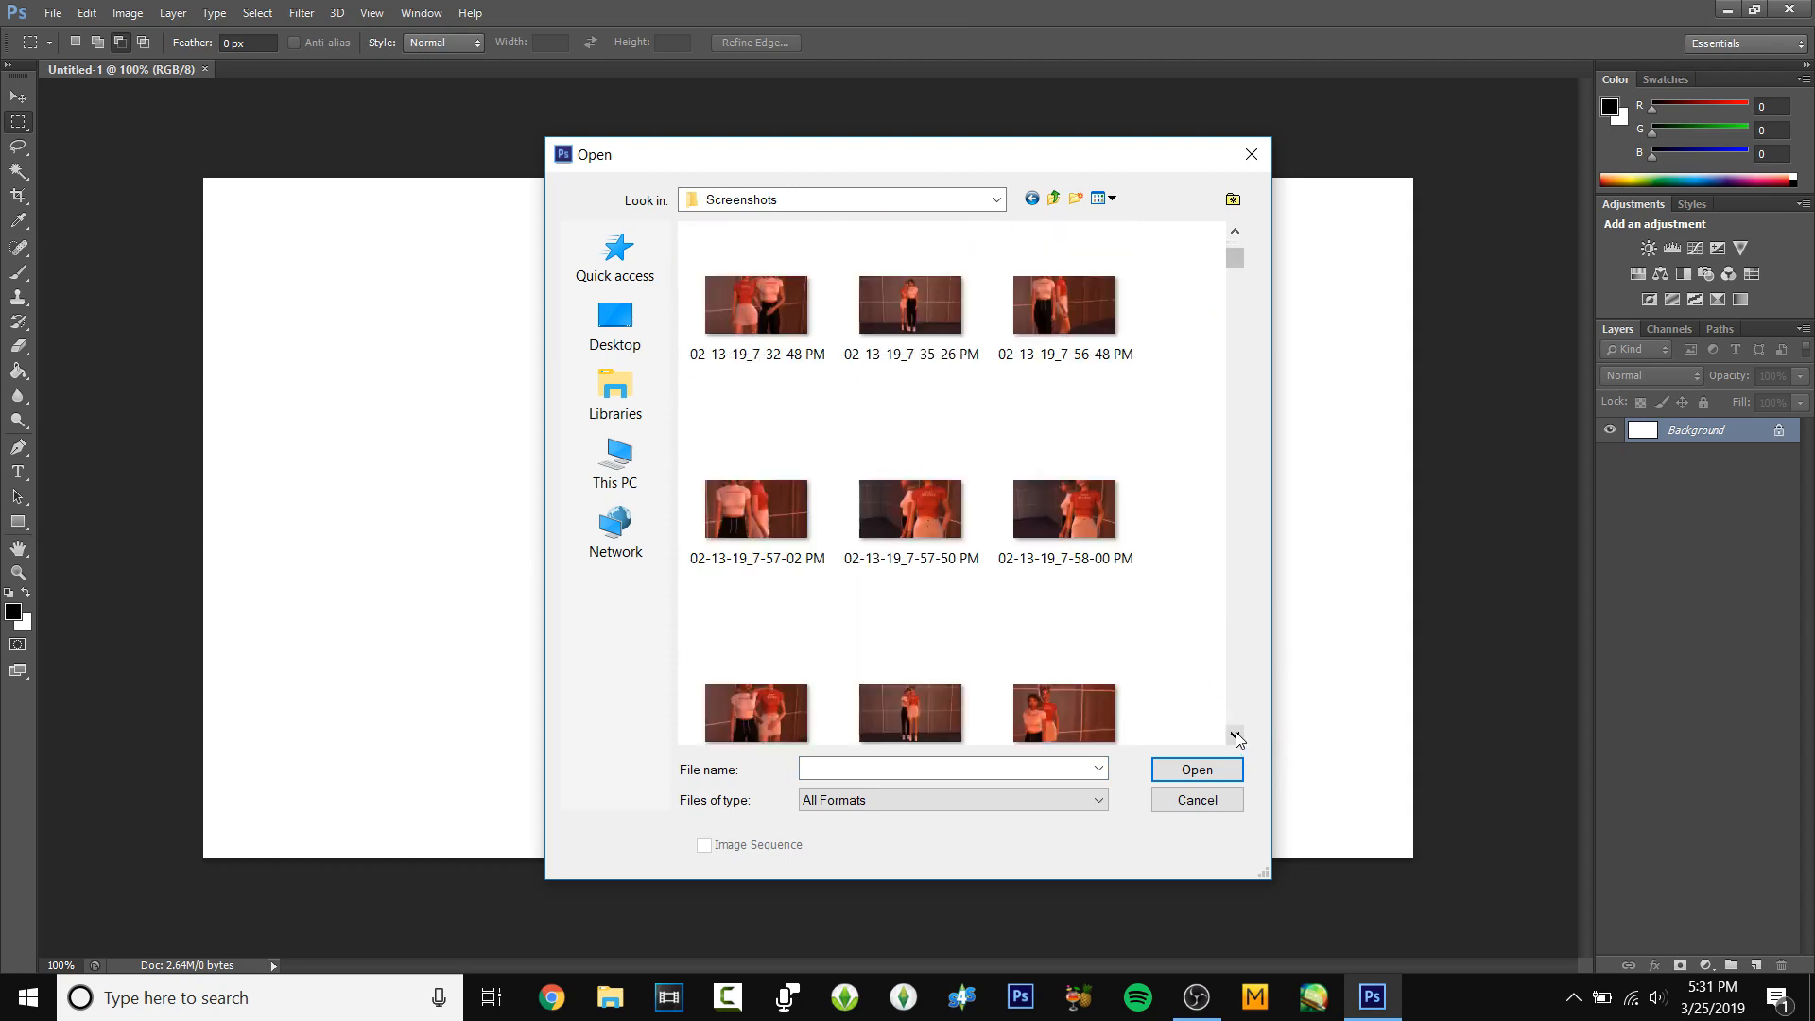
drag(1236, 737, 1238, 736)
drag(1235, 309, 1235, 343)
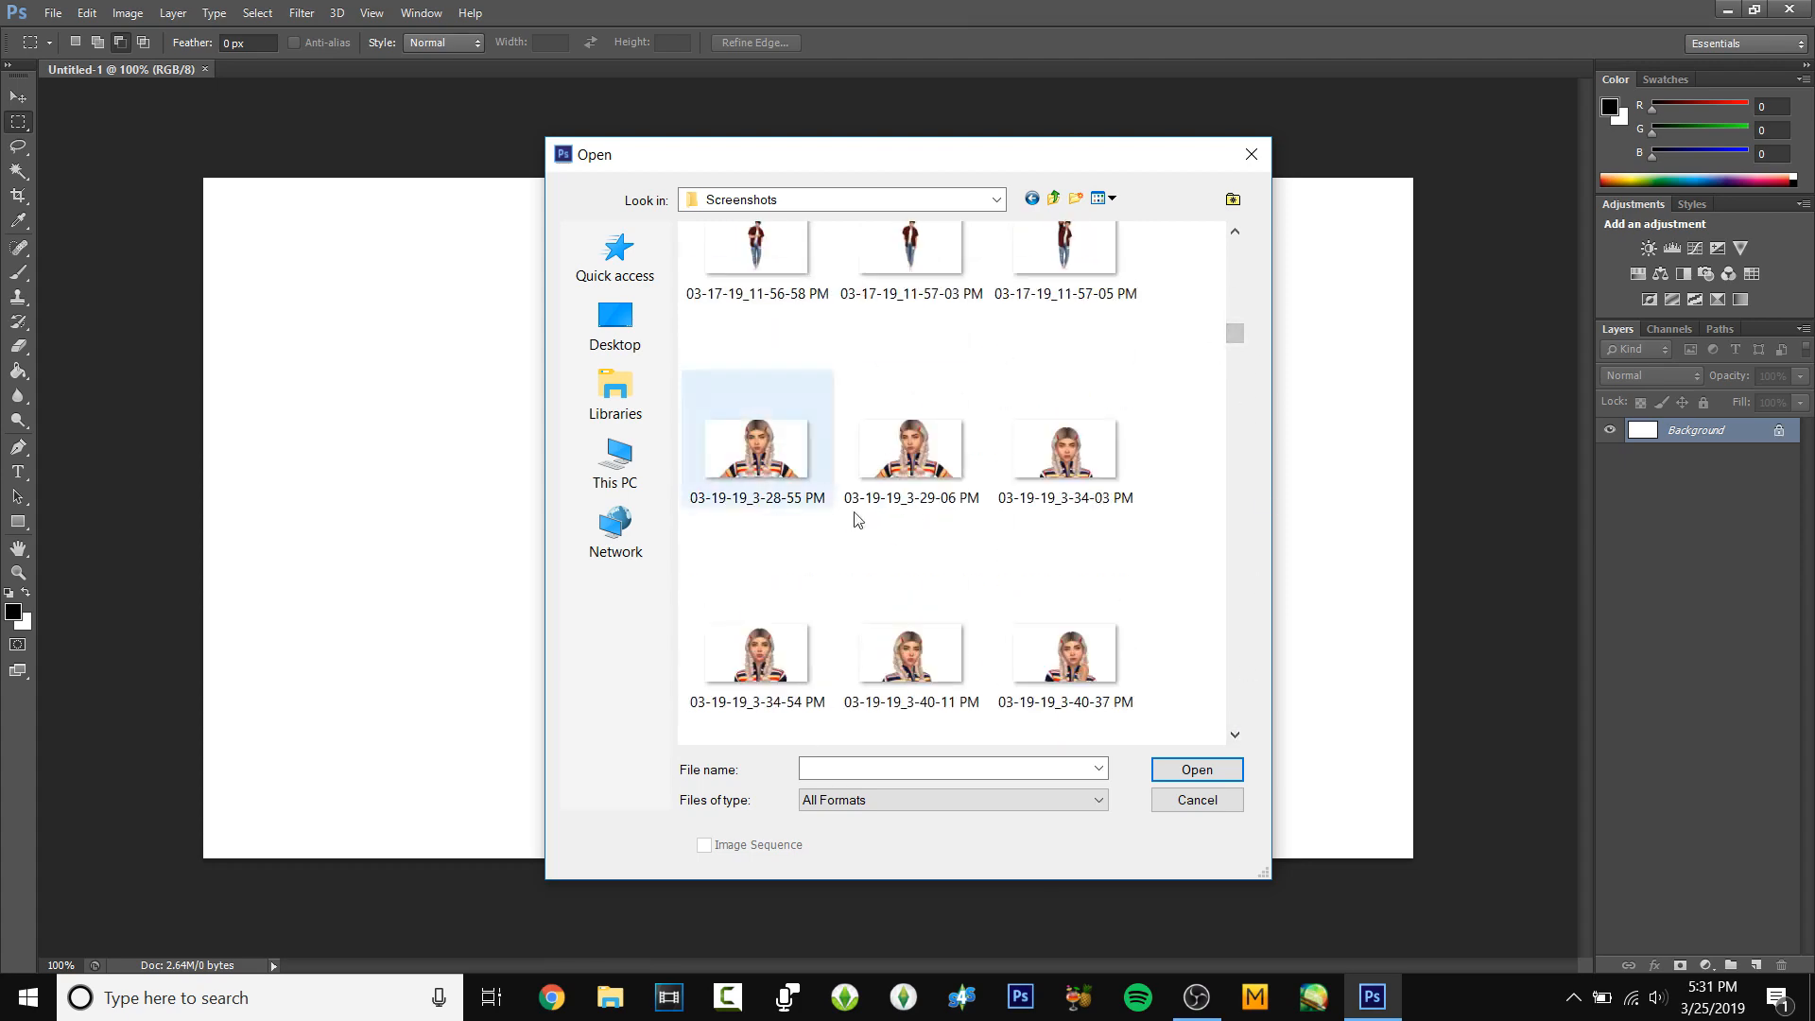
click(1231, 737)
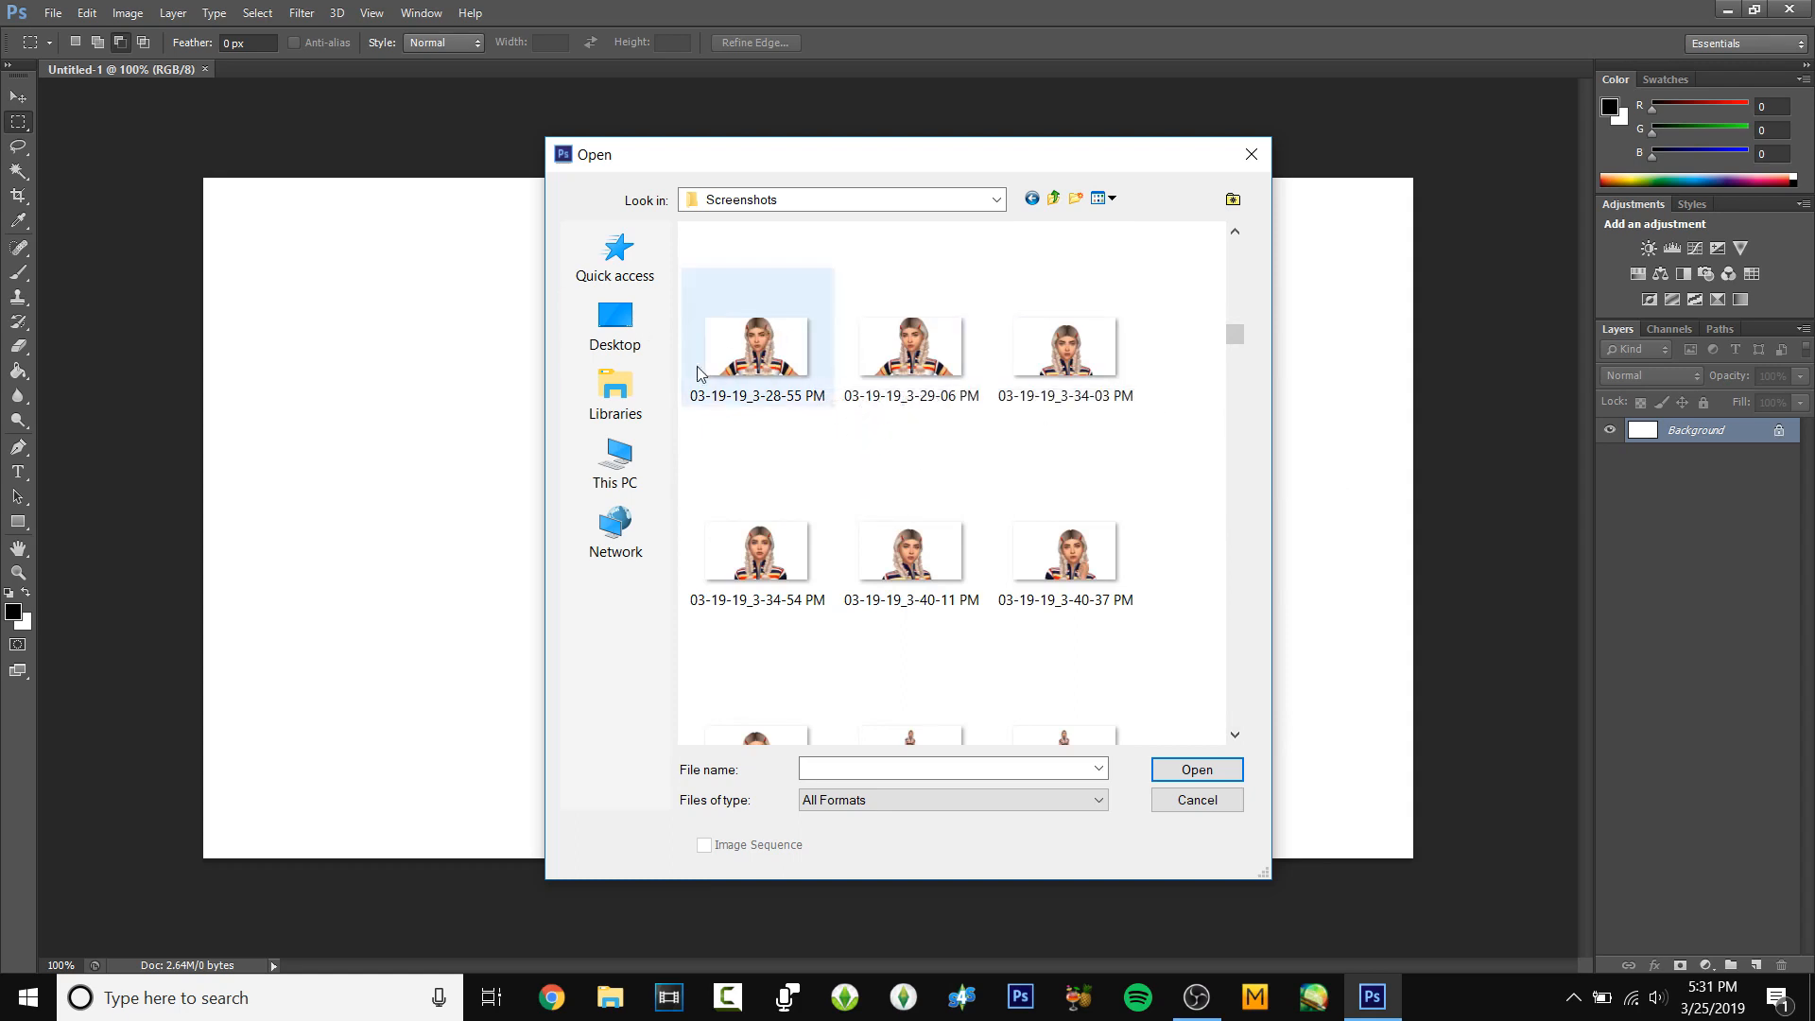
click(745, 344)
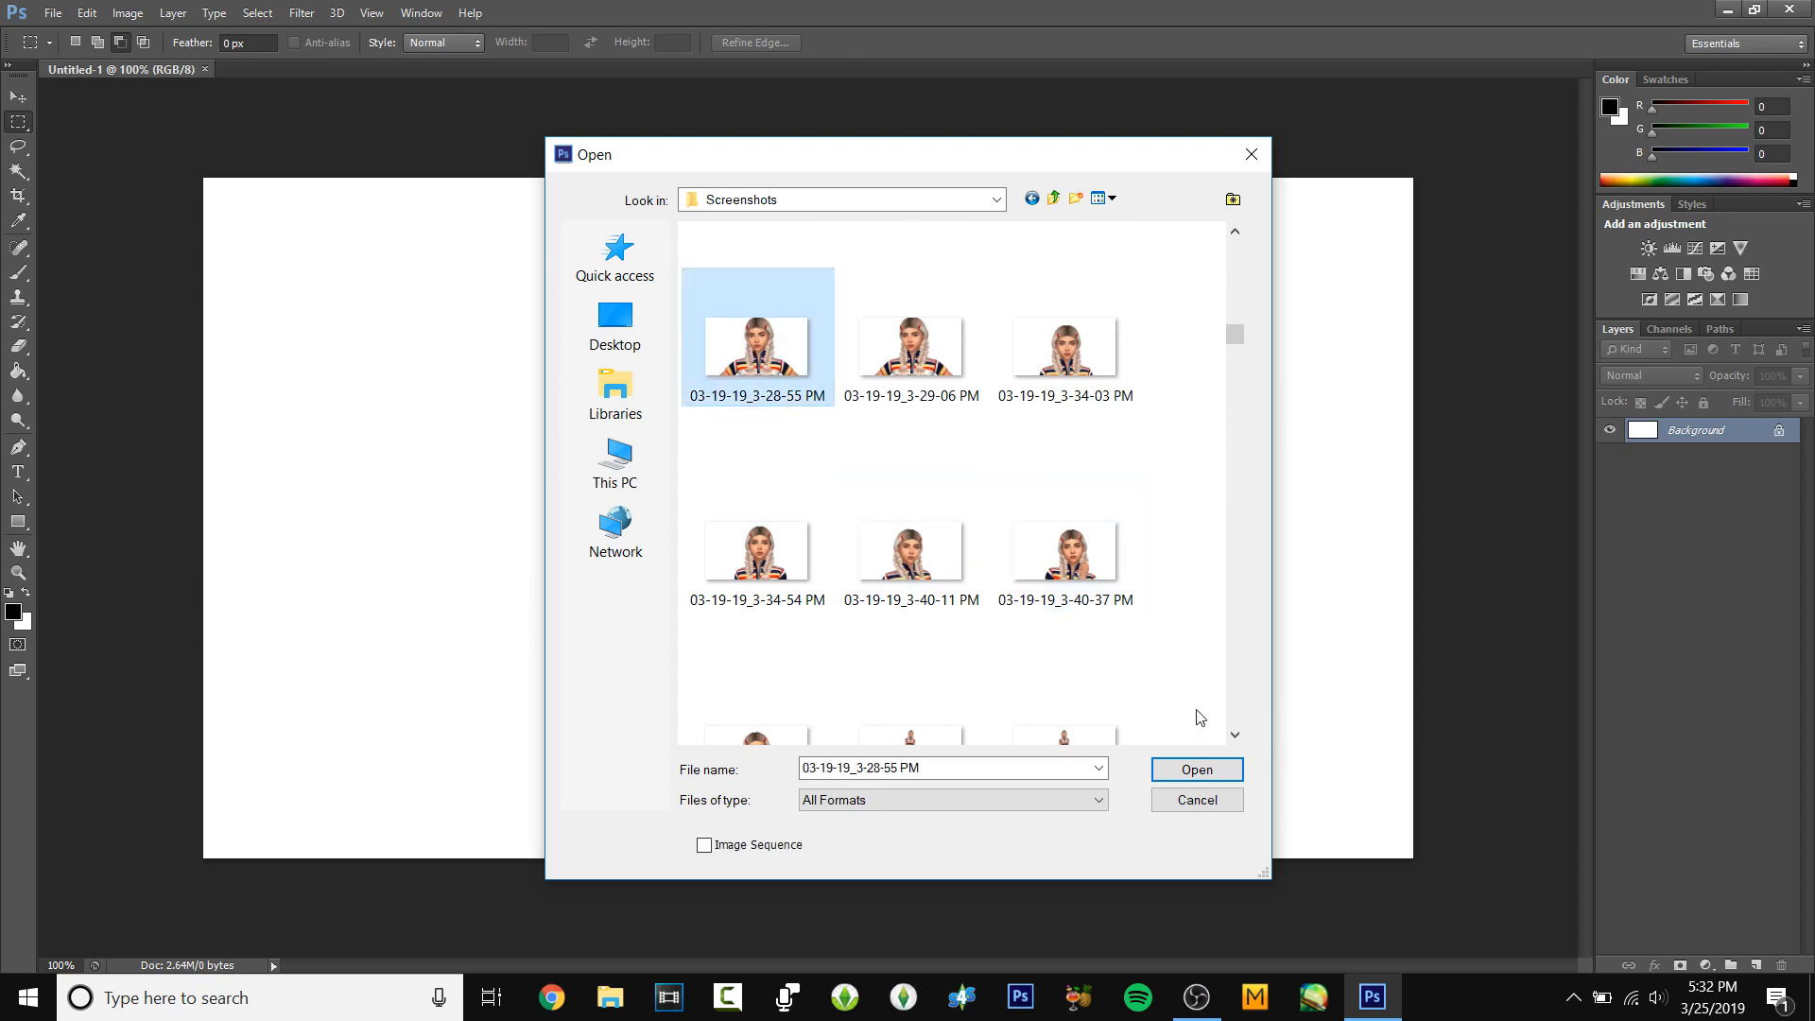
click(1240, 735)
click(1241, 735)
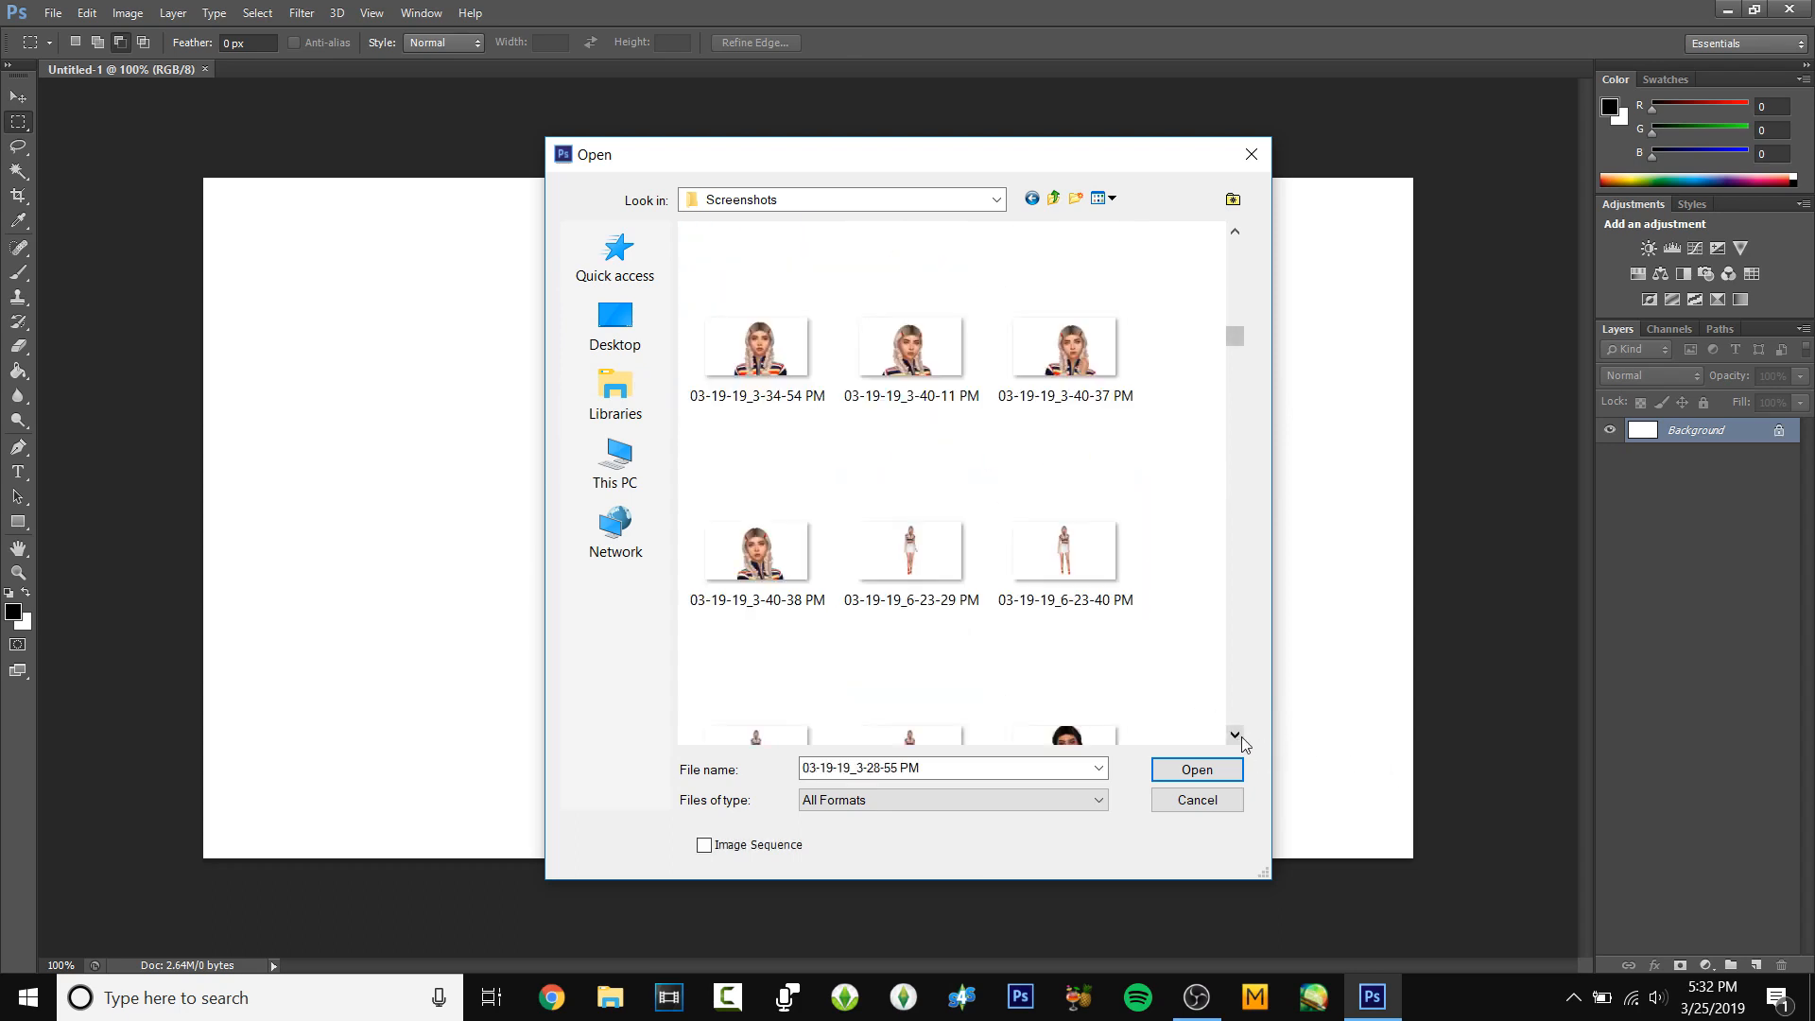
click(1240, 736)
click(1240, 735)
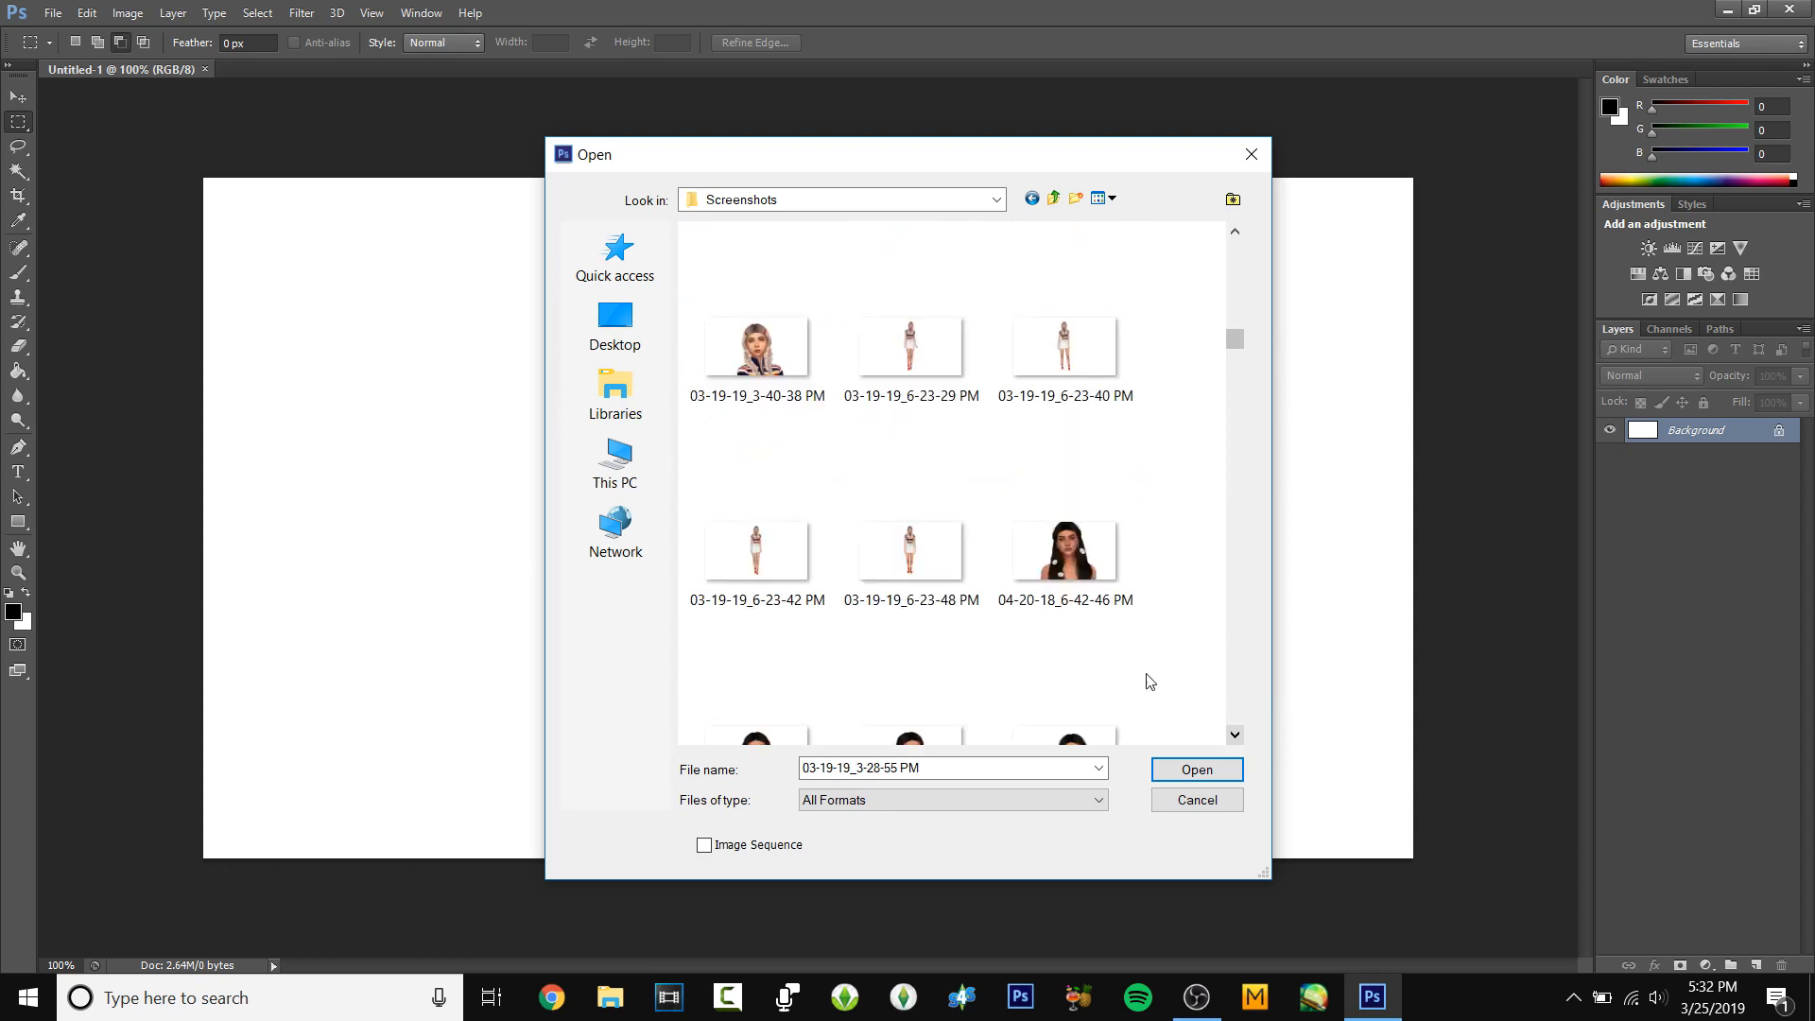
shift+click(900, 557)
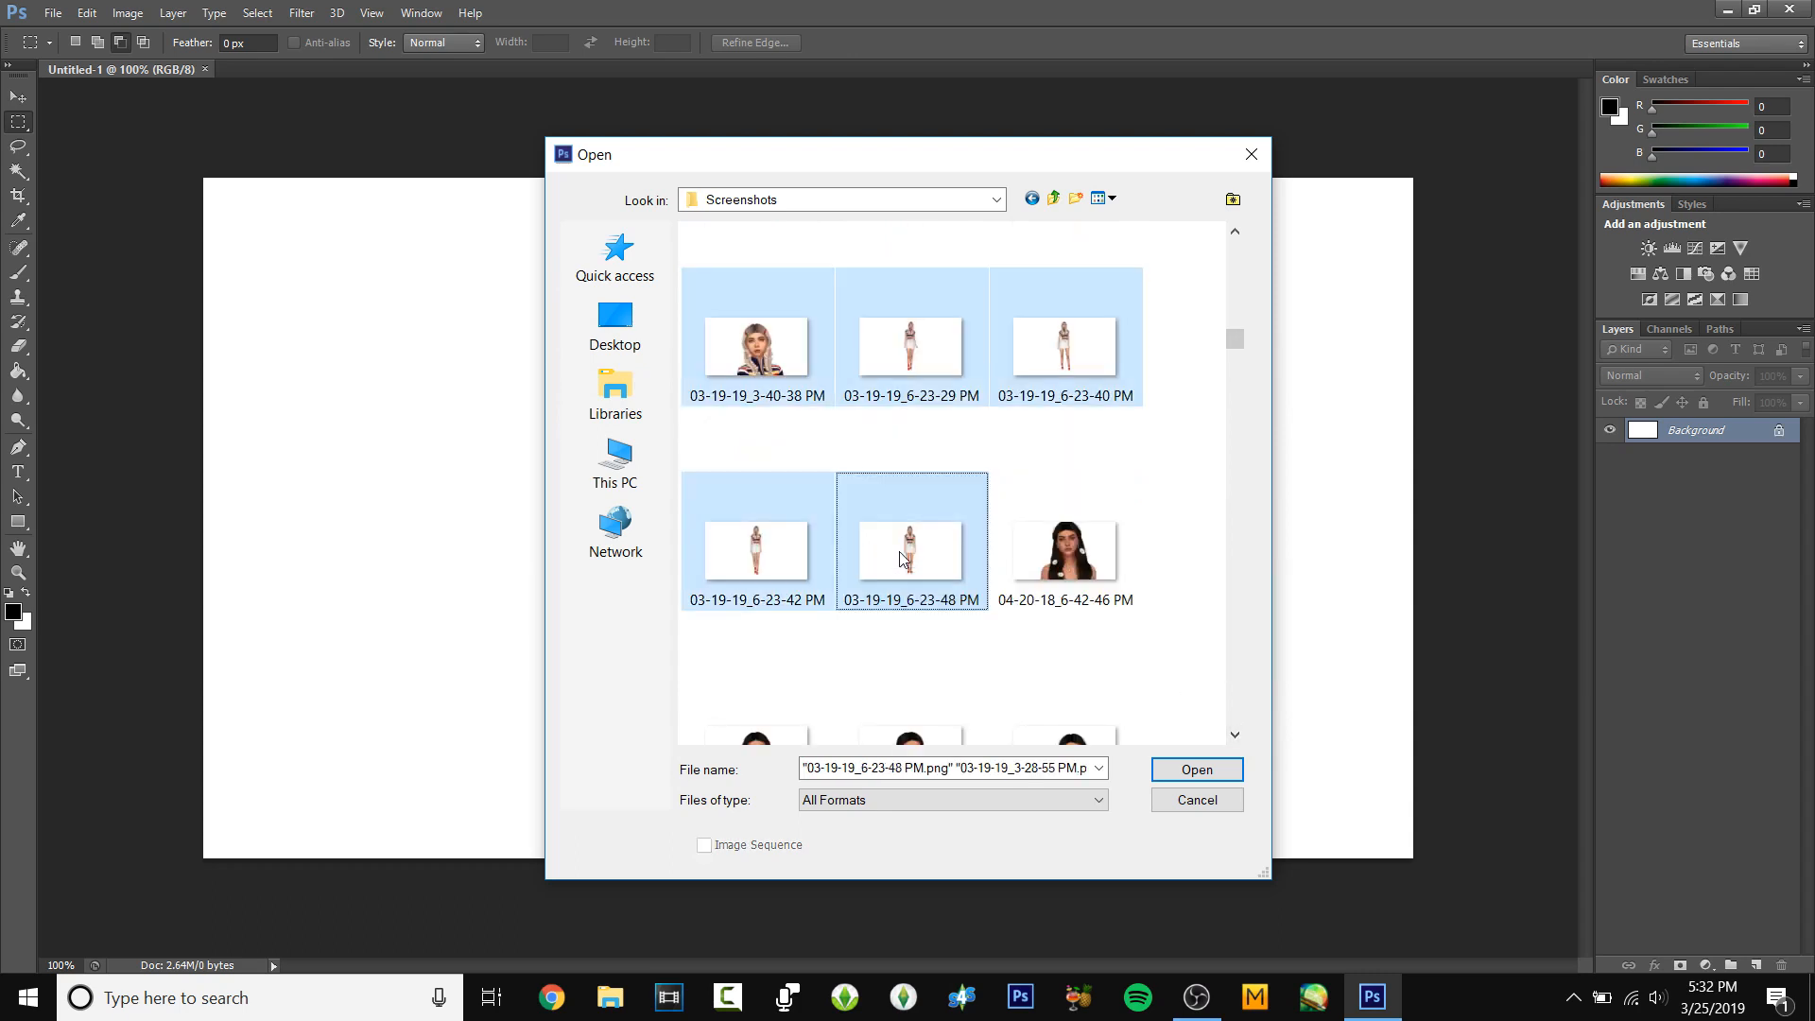
click(1234, 232)
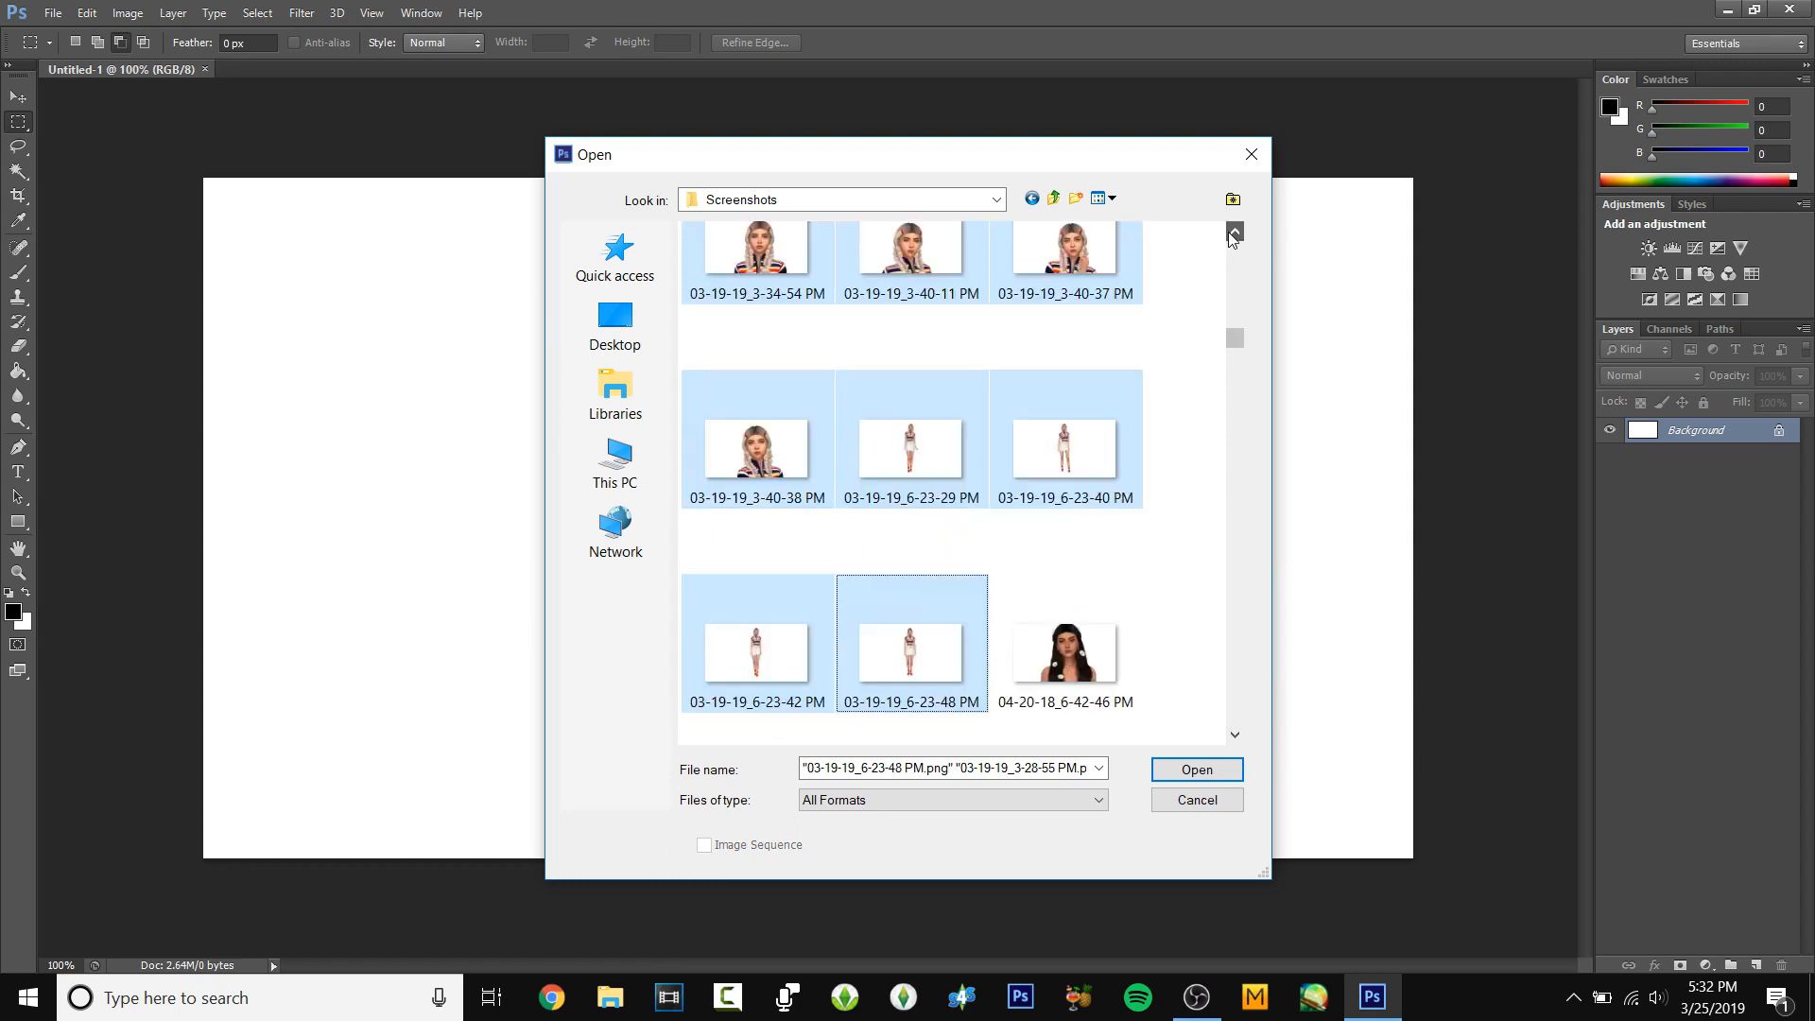
click(1234, 233)
click(1233, 233)
click(1234, 232)
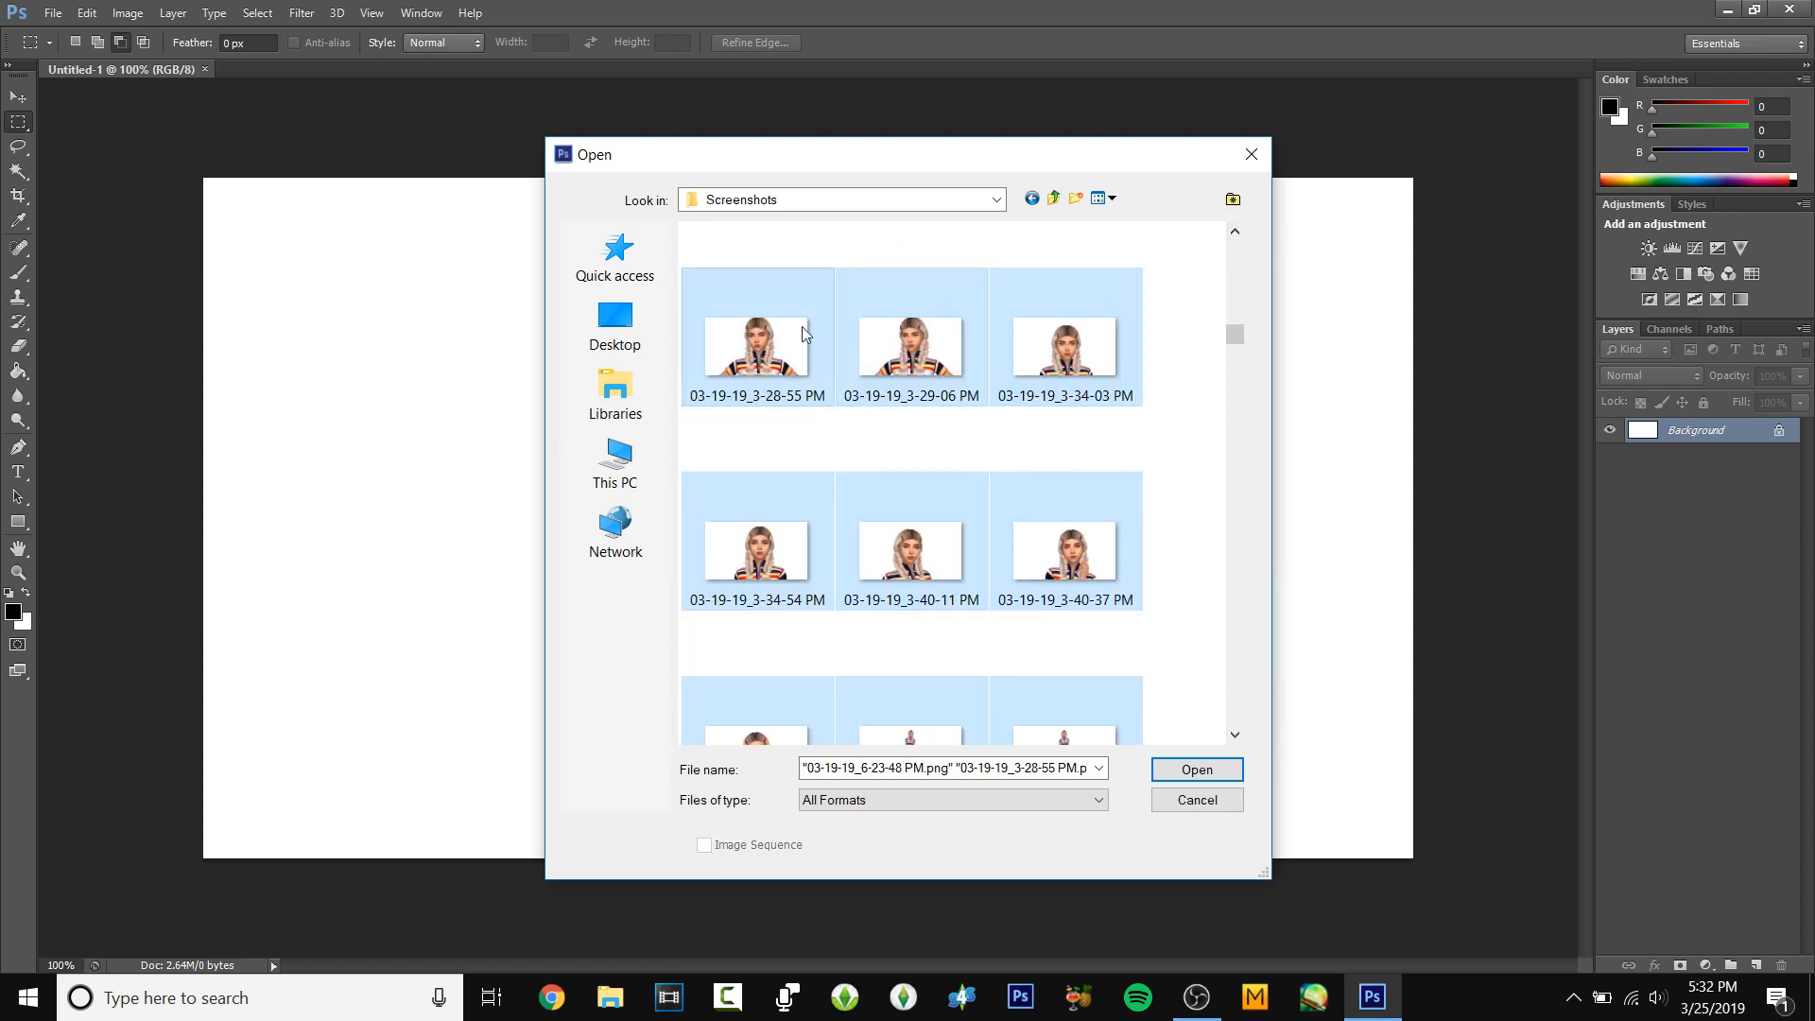
click(1196, 771)
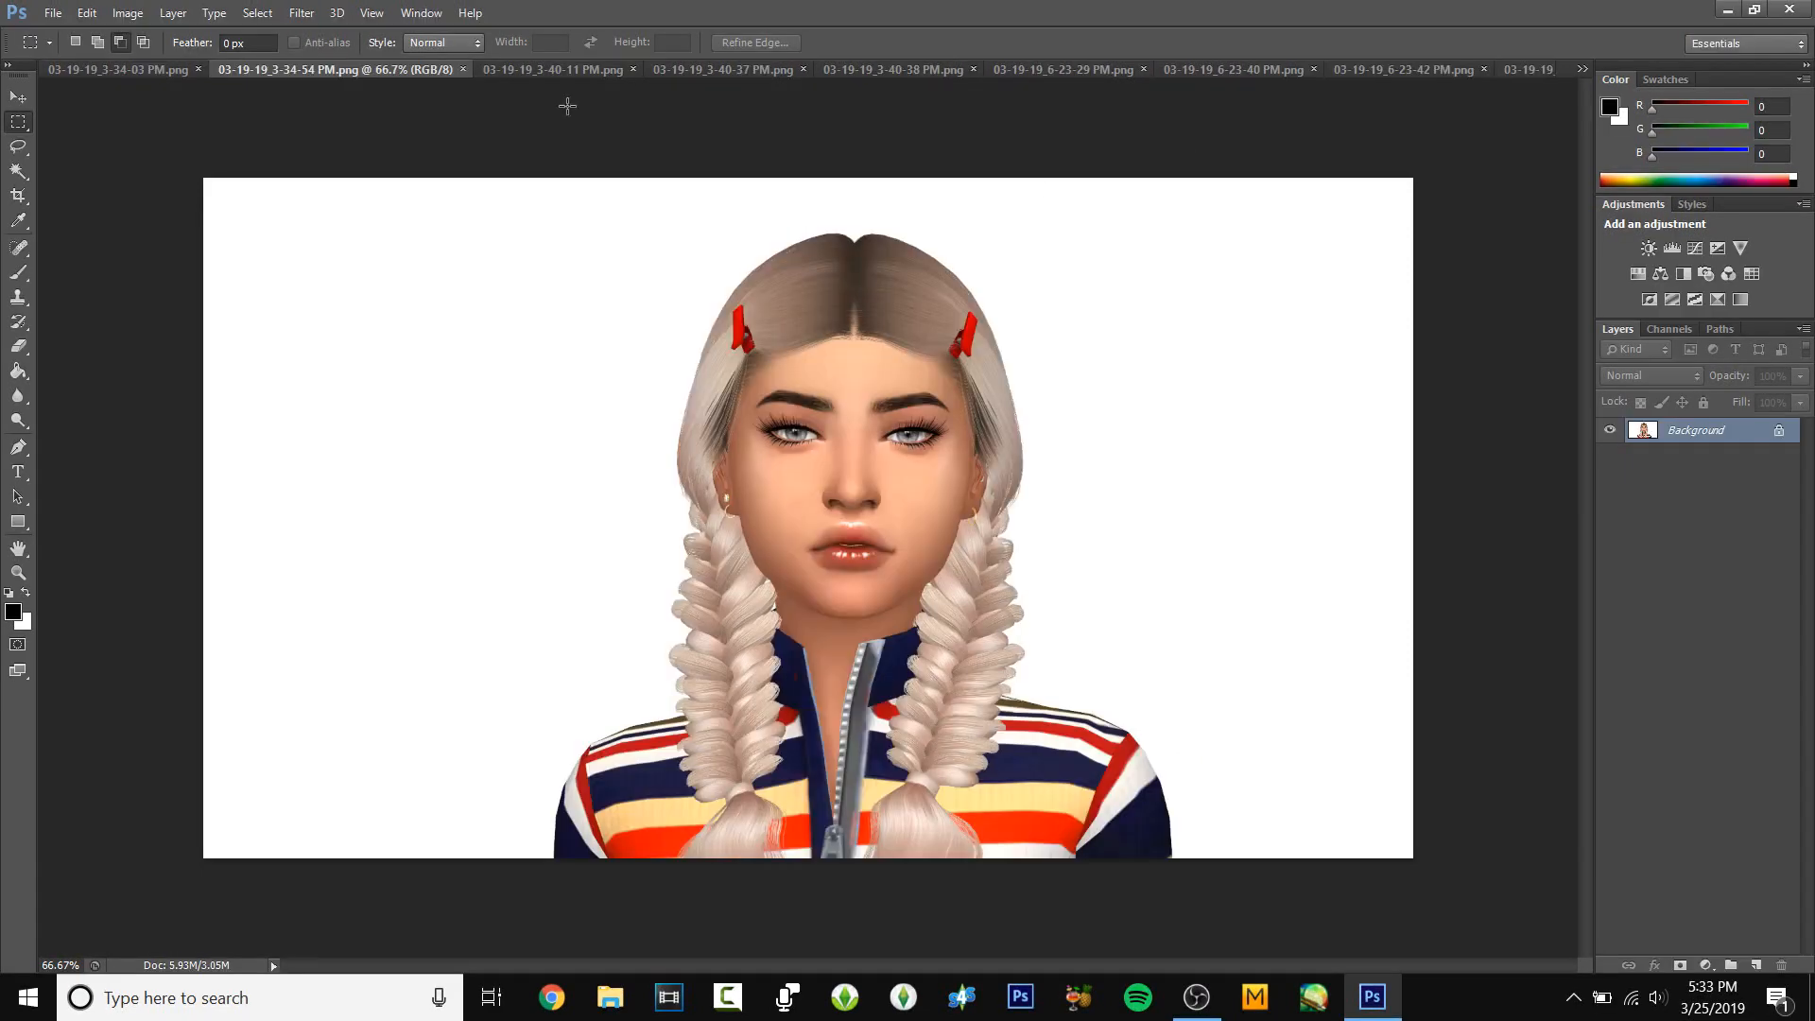
- Look through the opened close-up screenshots, including 03-19-19_3-34-03 PM and 03-19-19_3-28-55 PM, to judge the poses
click(133, 69)
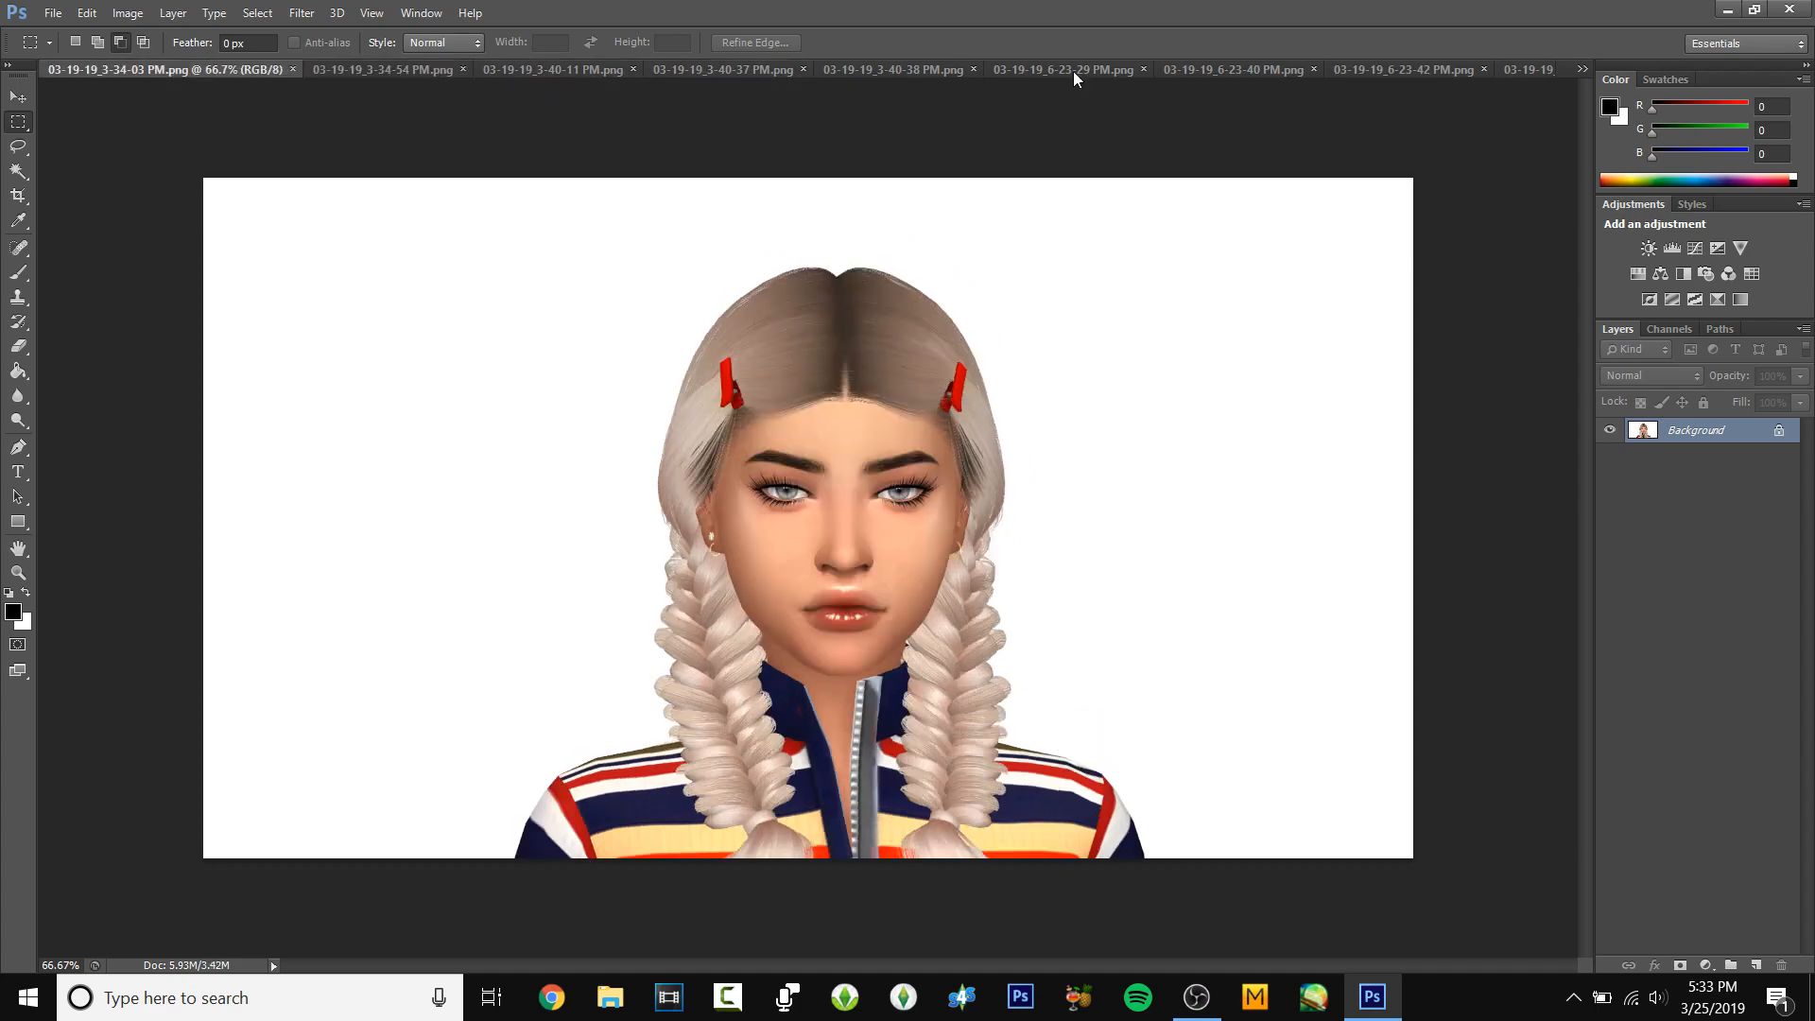
click(1582, 69)
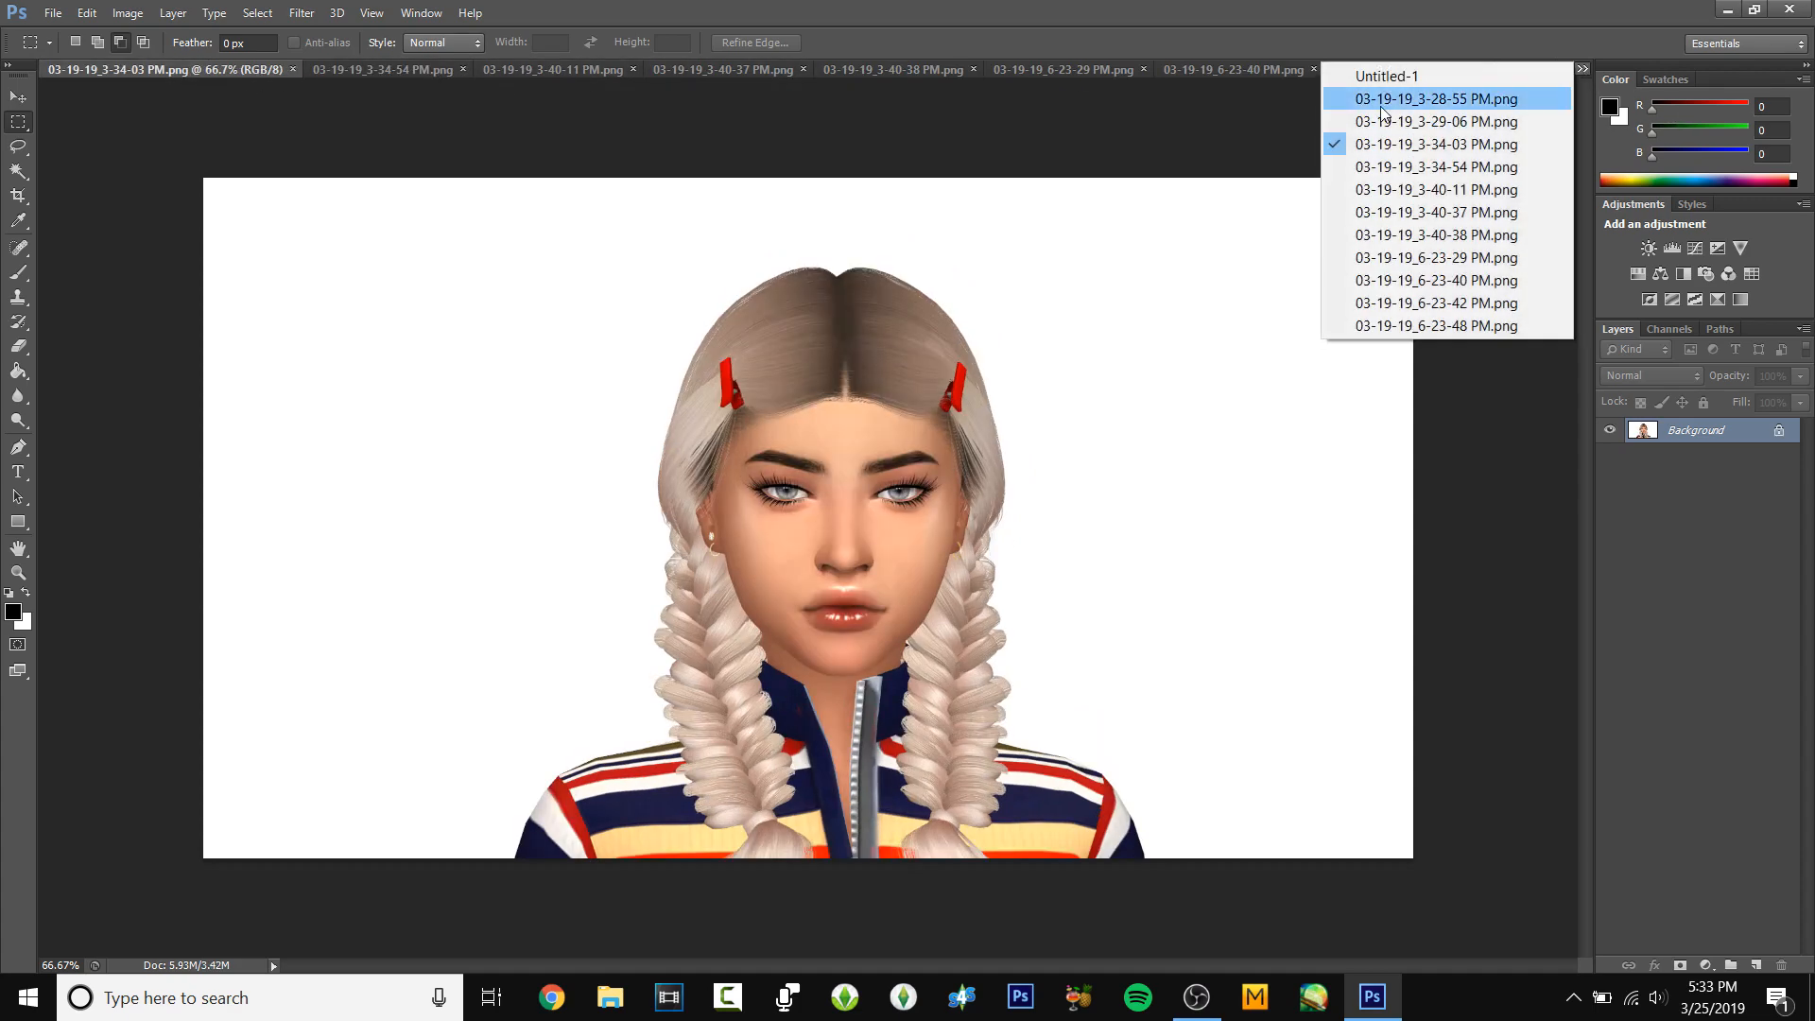
click(1475, 94)
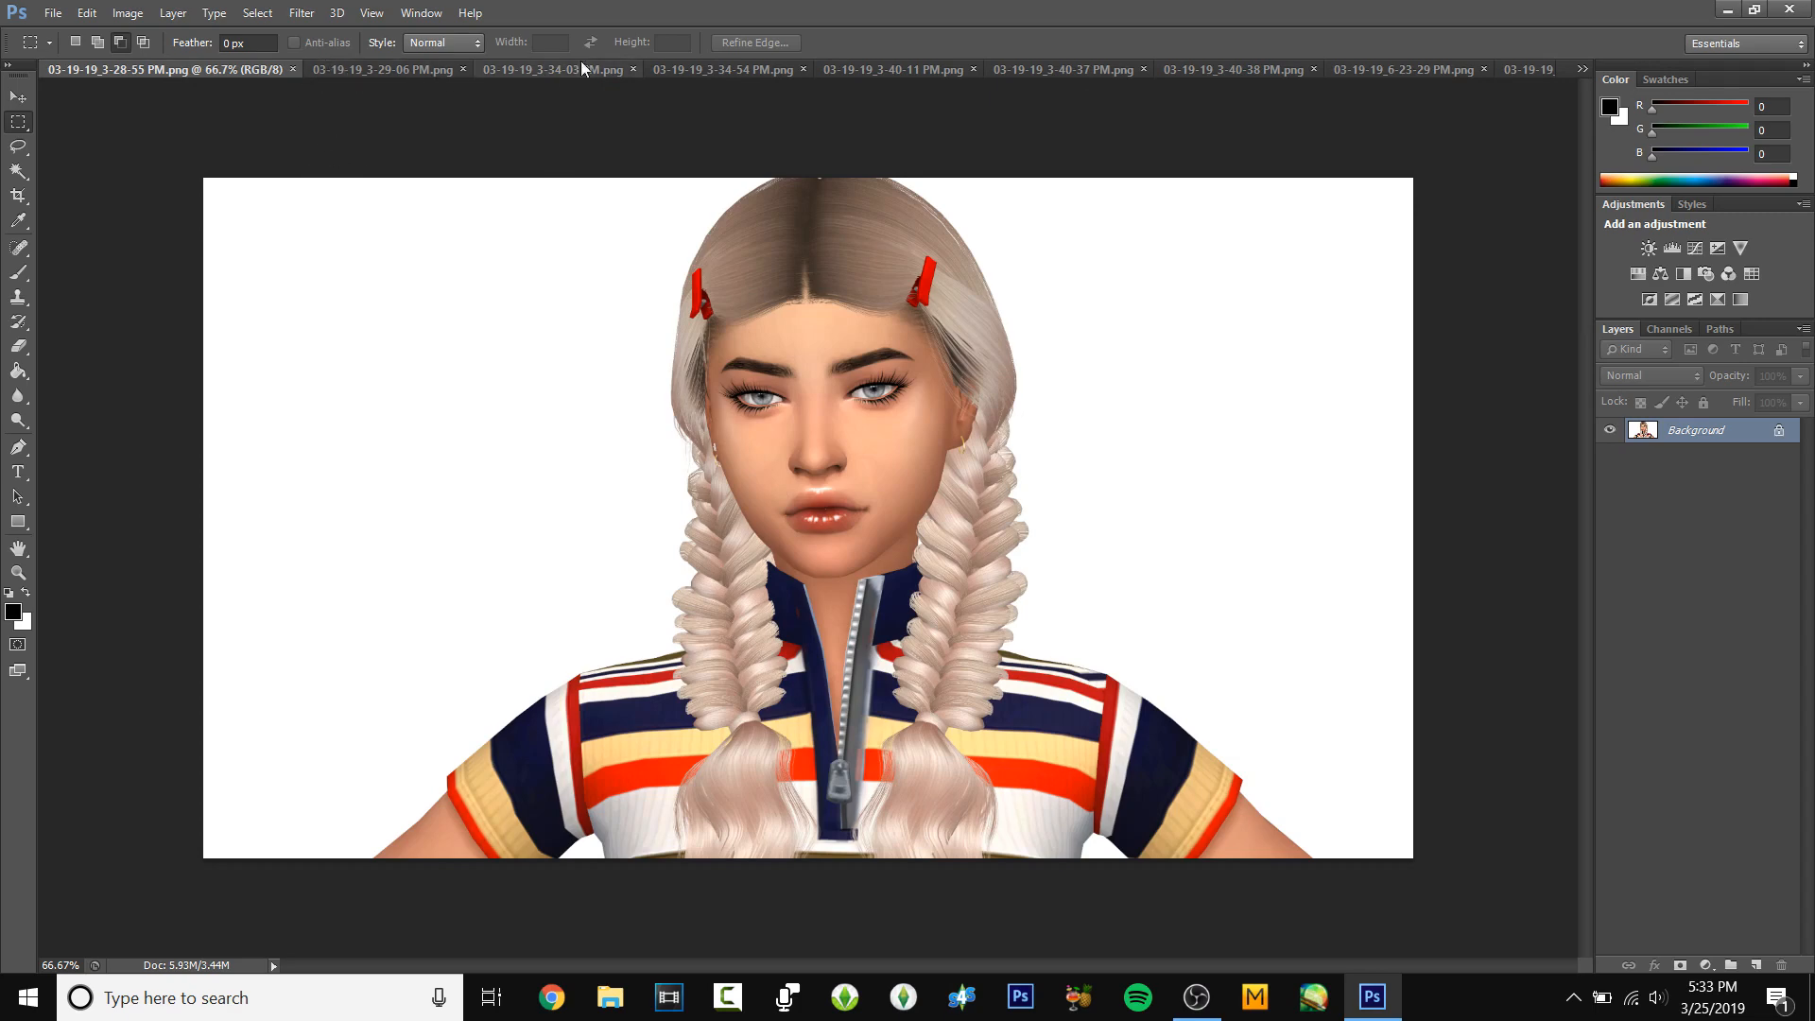
click(712, 68)
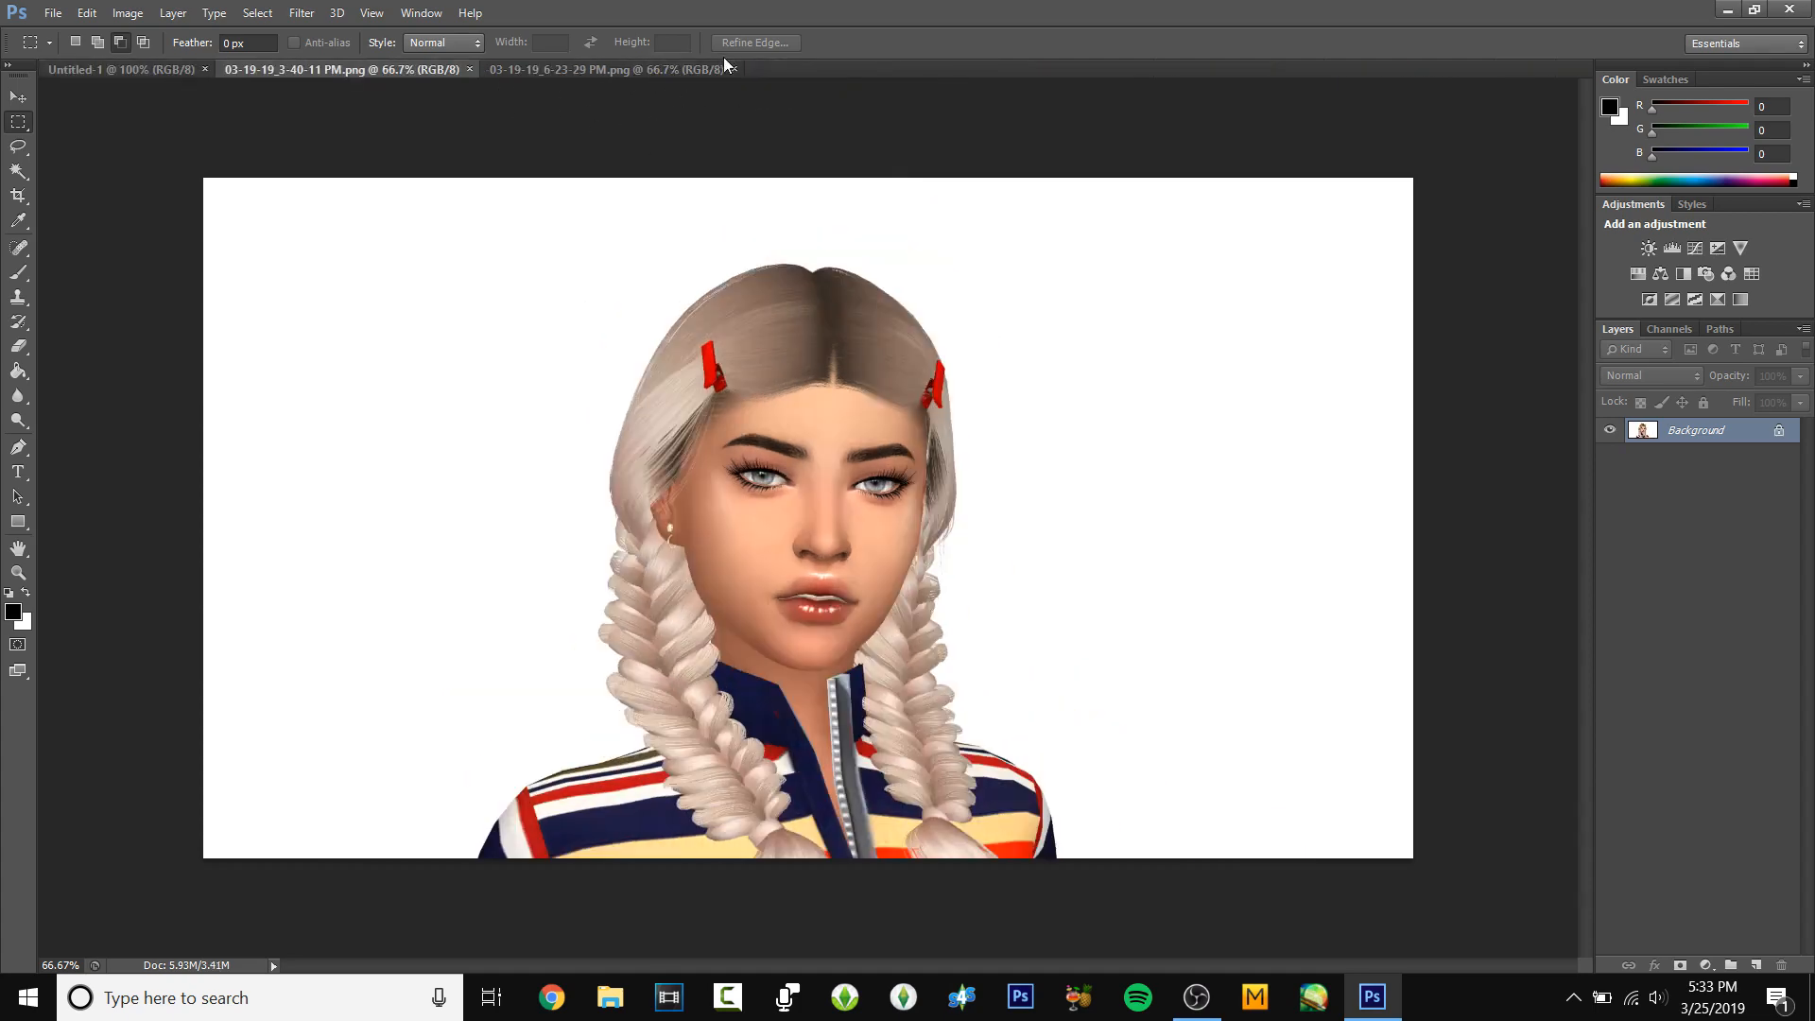
- Compare the close-up portrait 03-19-19_3-40-11 PM with the full-body screenshot 03-19-19_6-23-29 PM
click(544, 73)
click(331, 74)
click(565, 68)
click(392, 75)
click(522, 72)
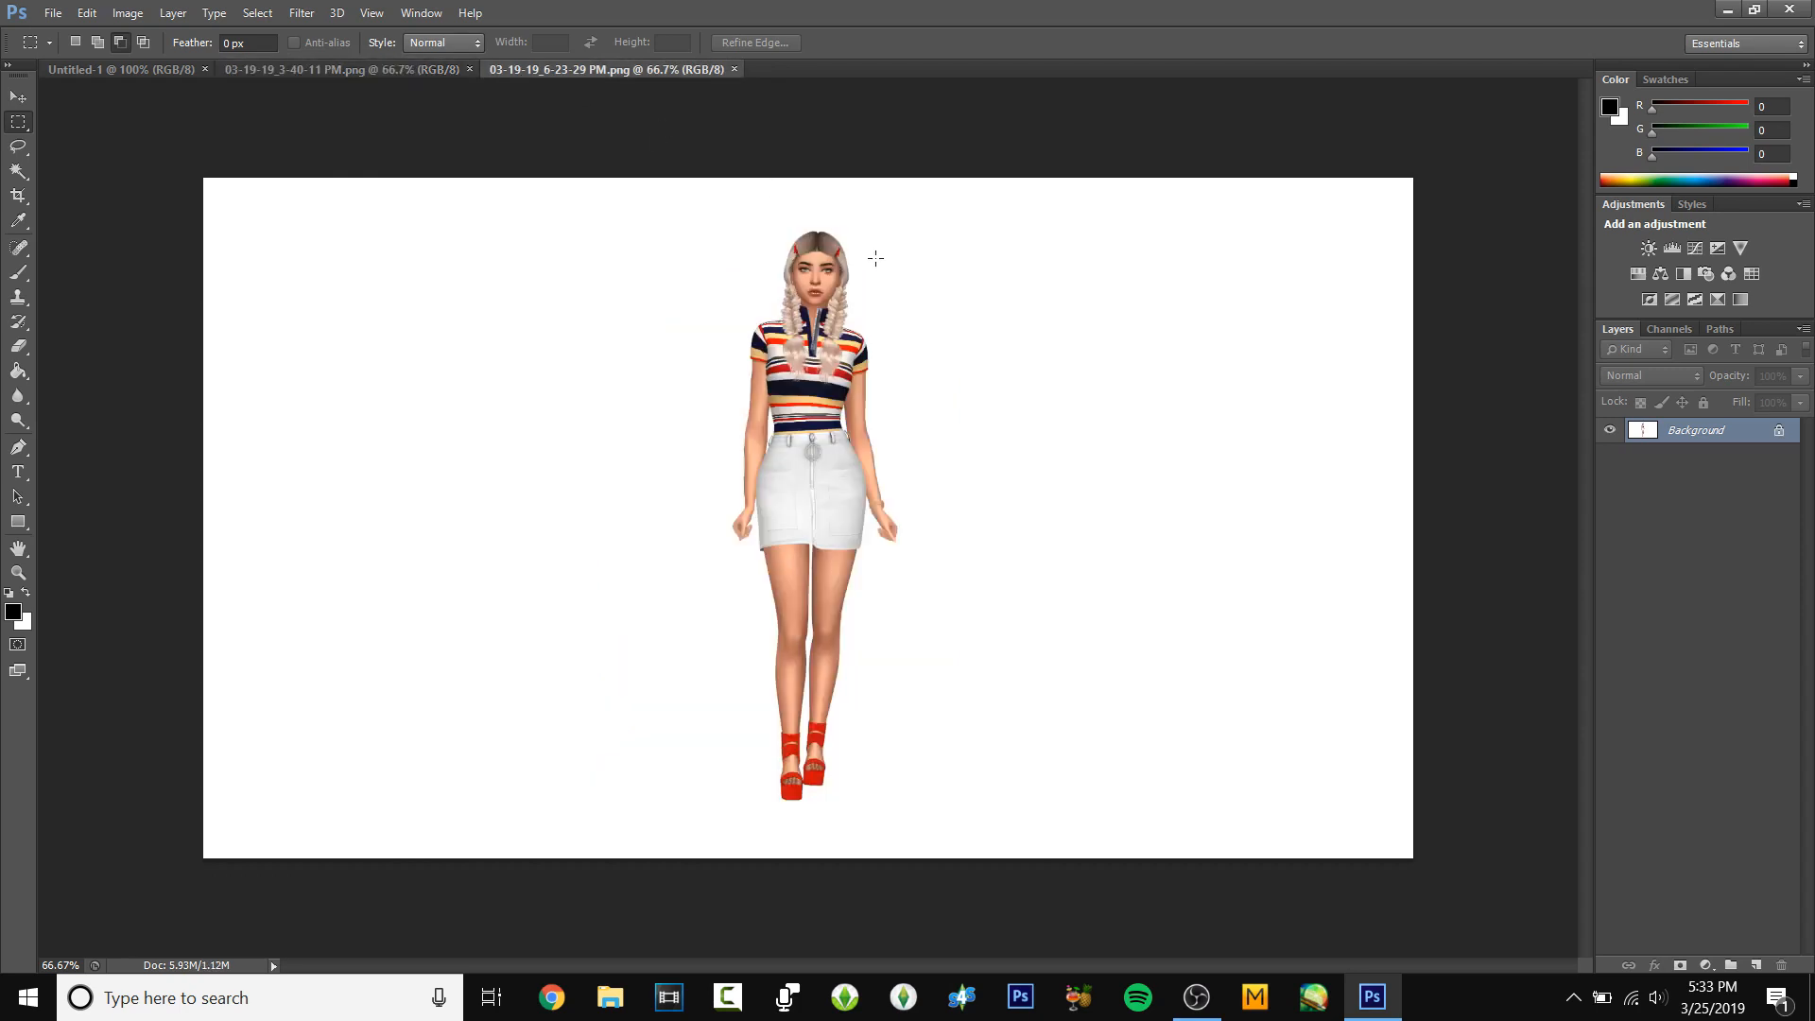
click(302, 70)
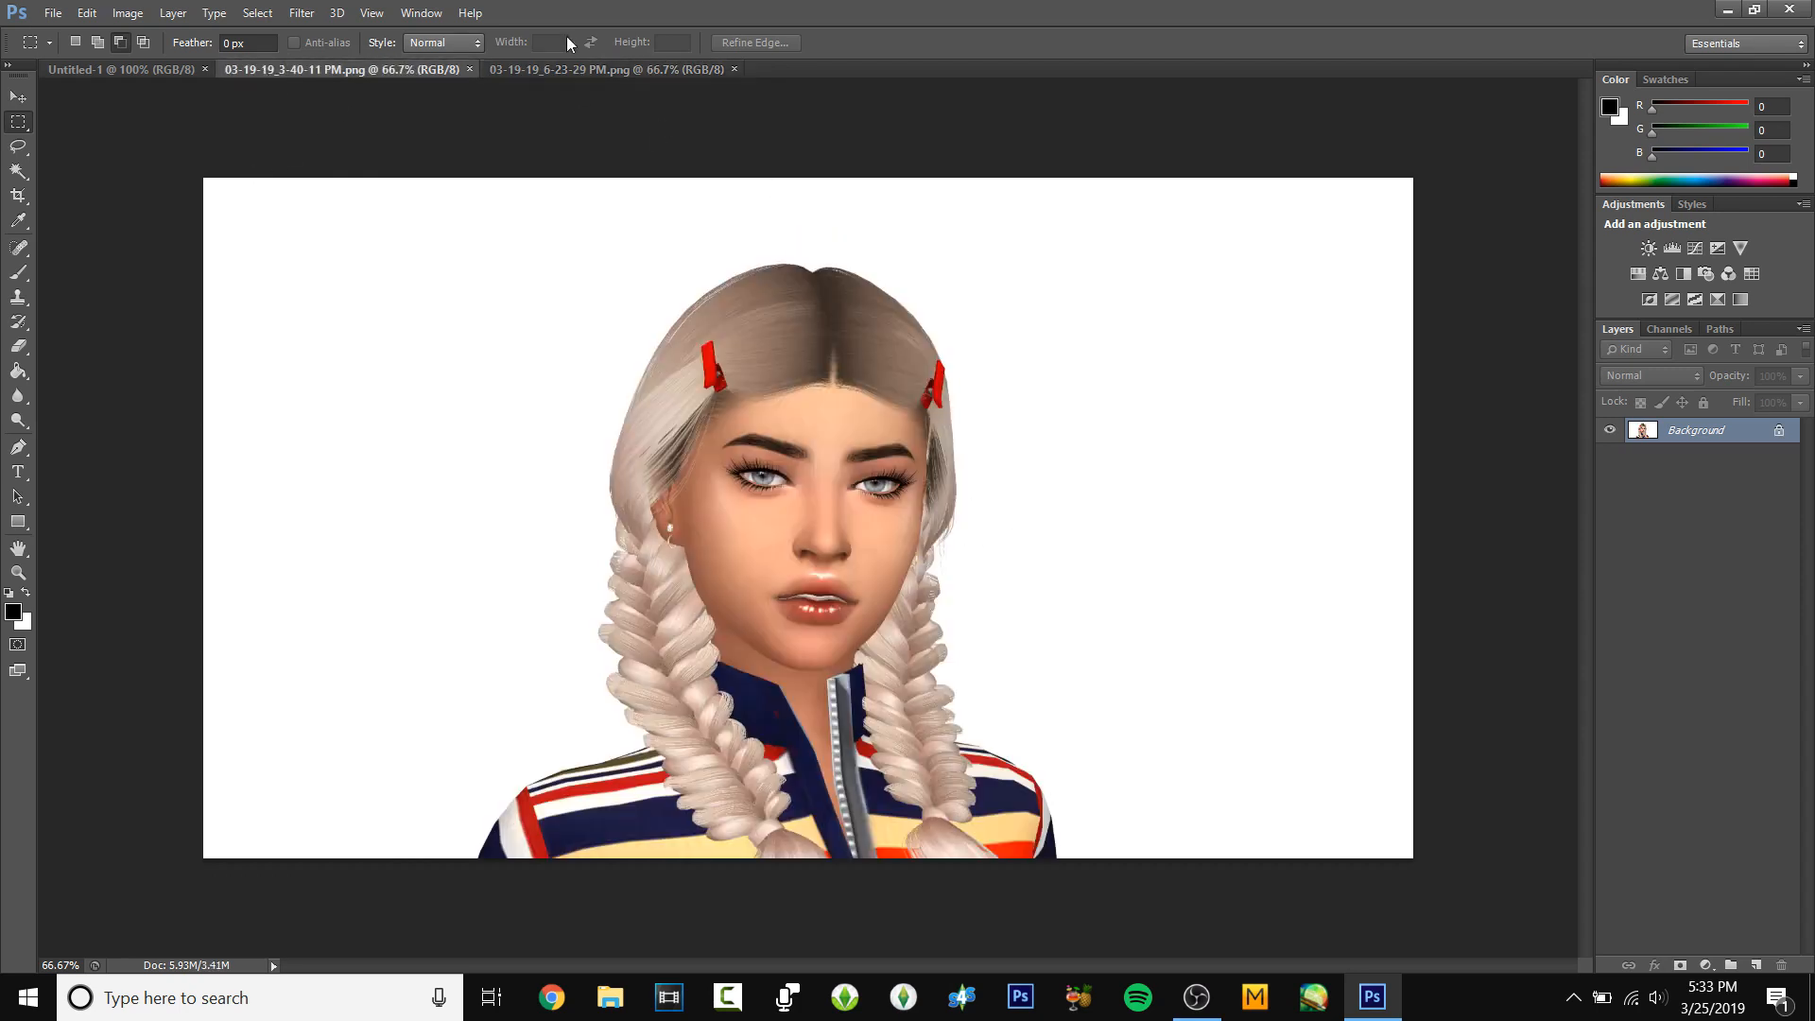
- Return to the blank Untitled-1 document and open the example image b-tn.png from the Pictures library
click(163, 66)
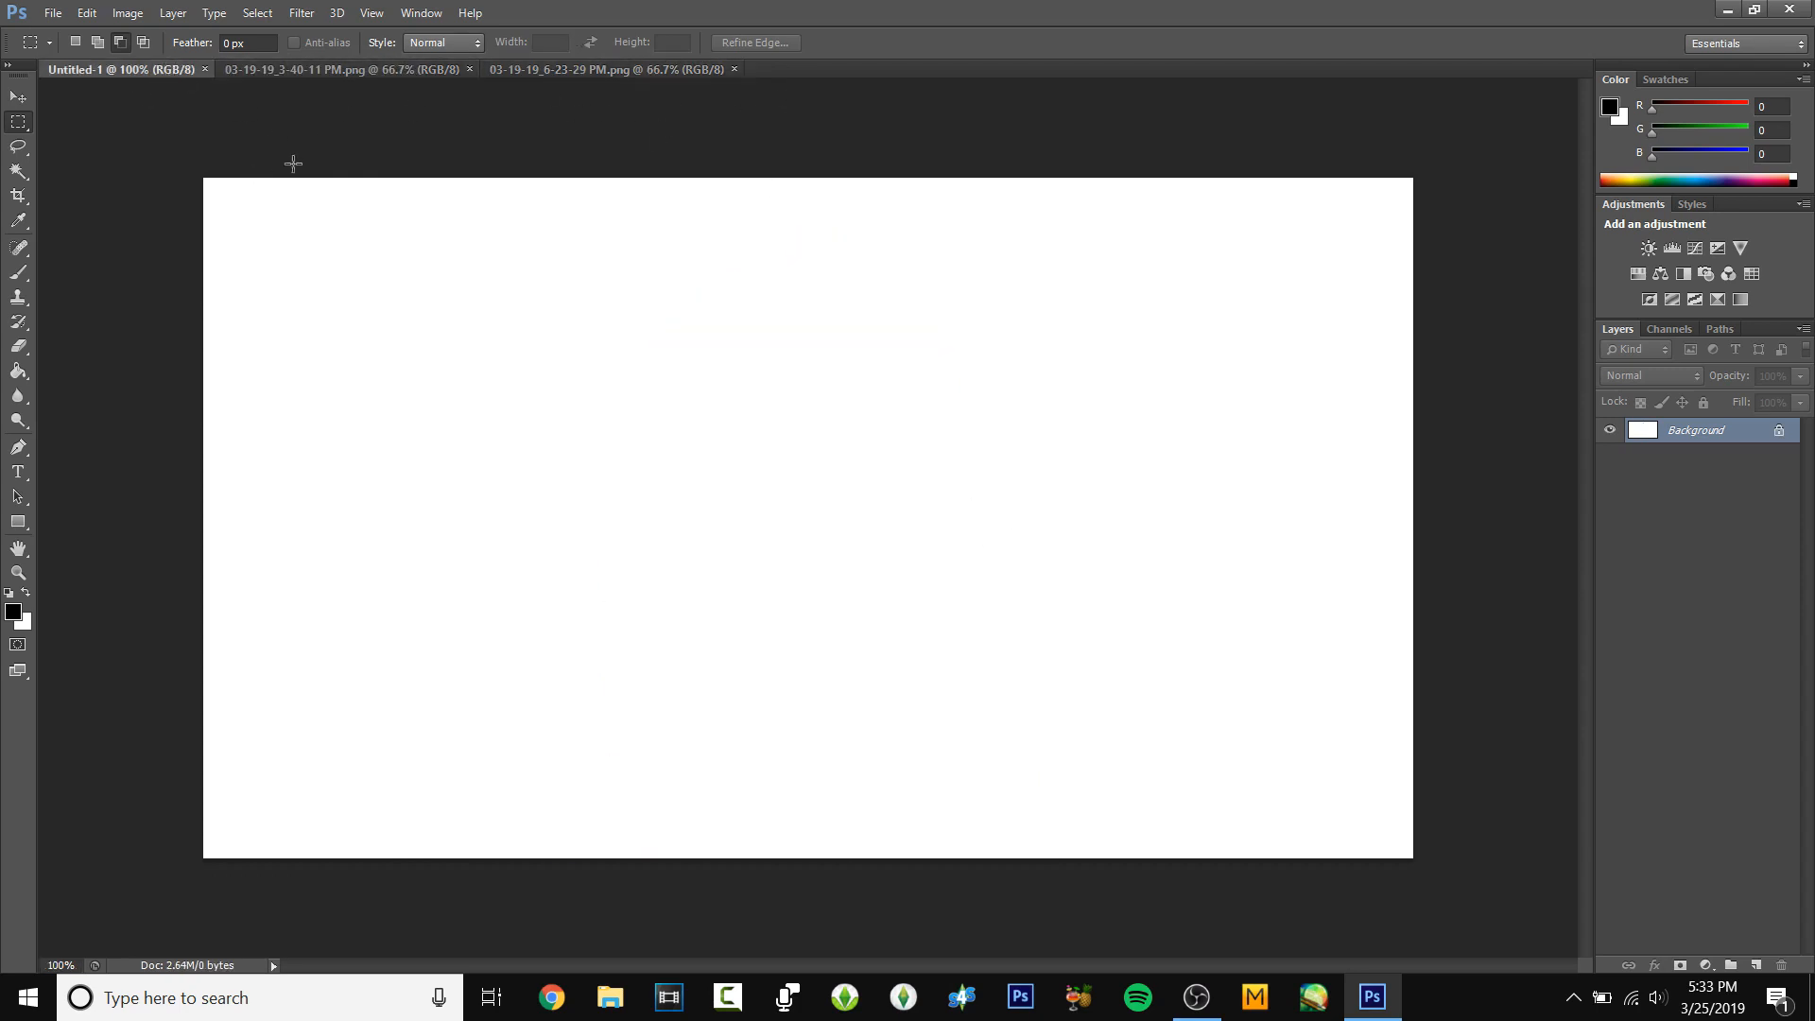
click(53, 13)
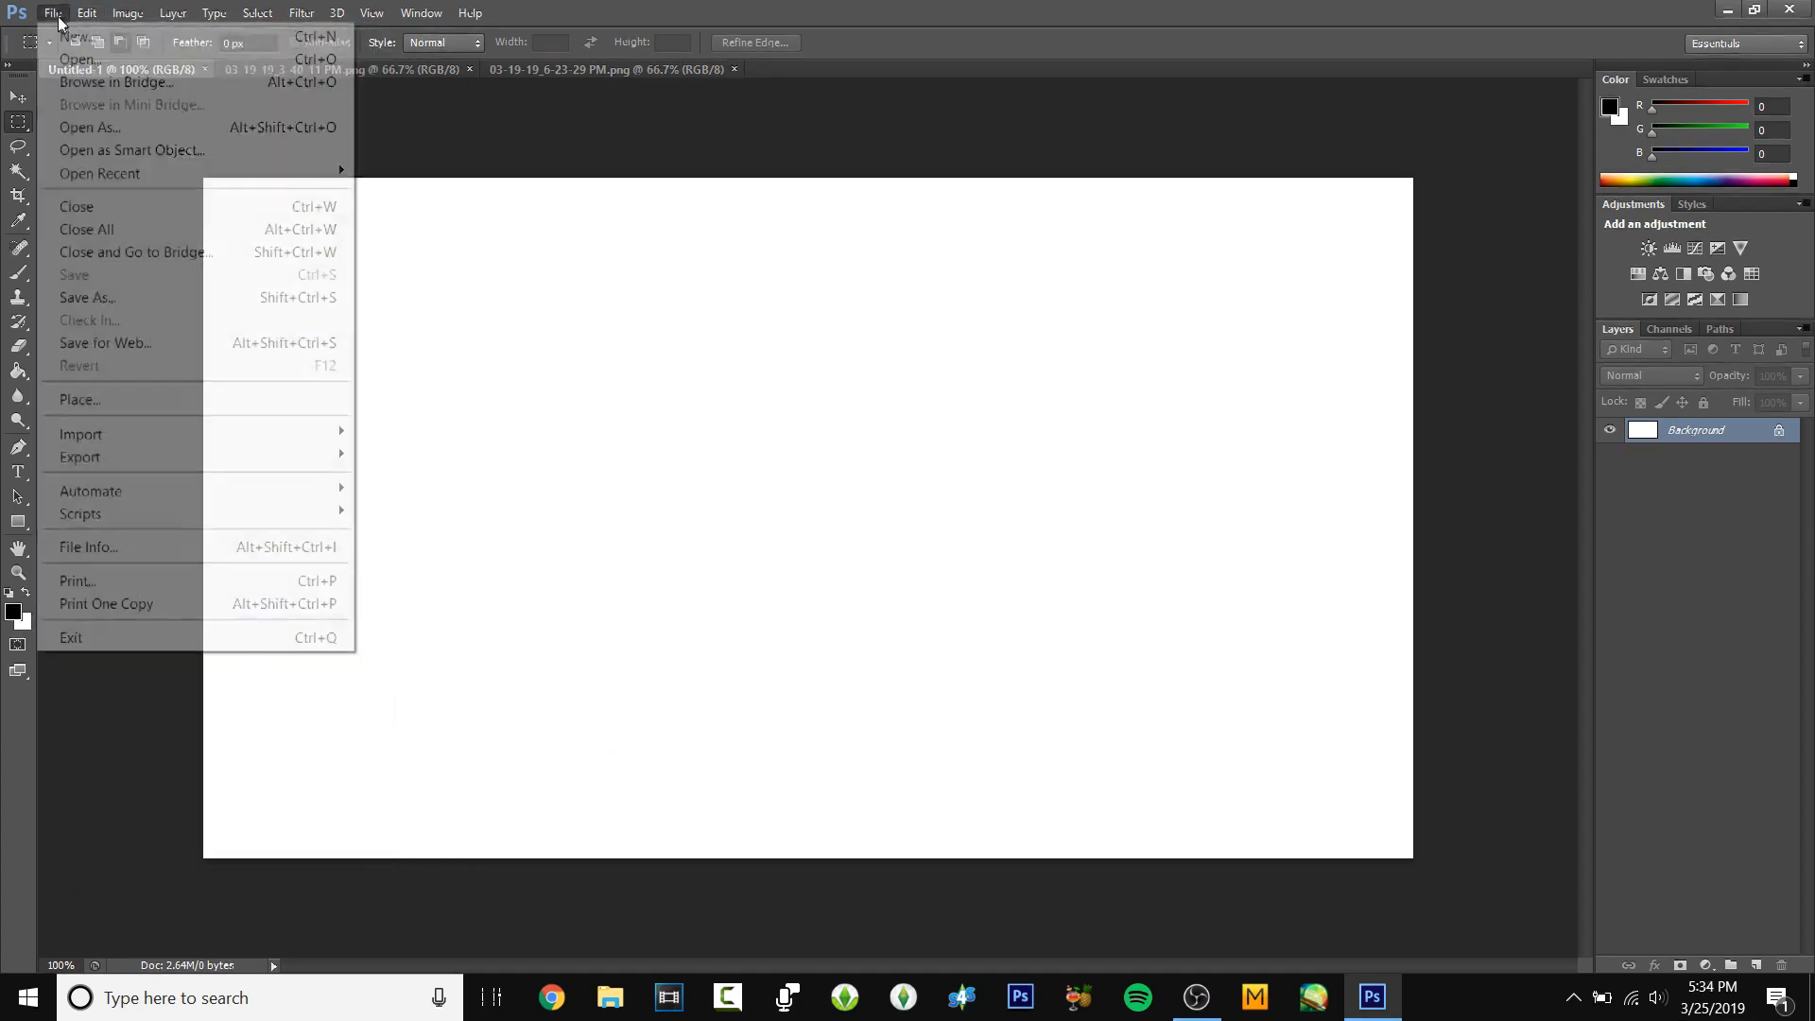
click(57, 52)
click(617, 304)
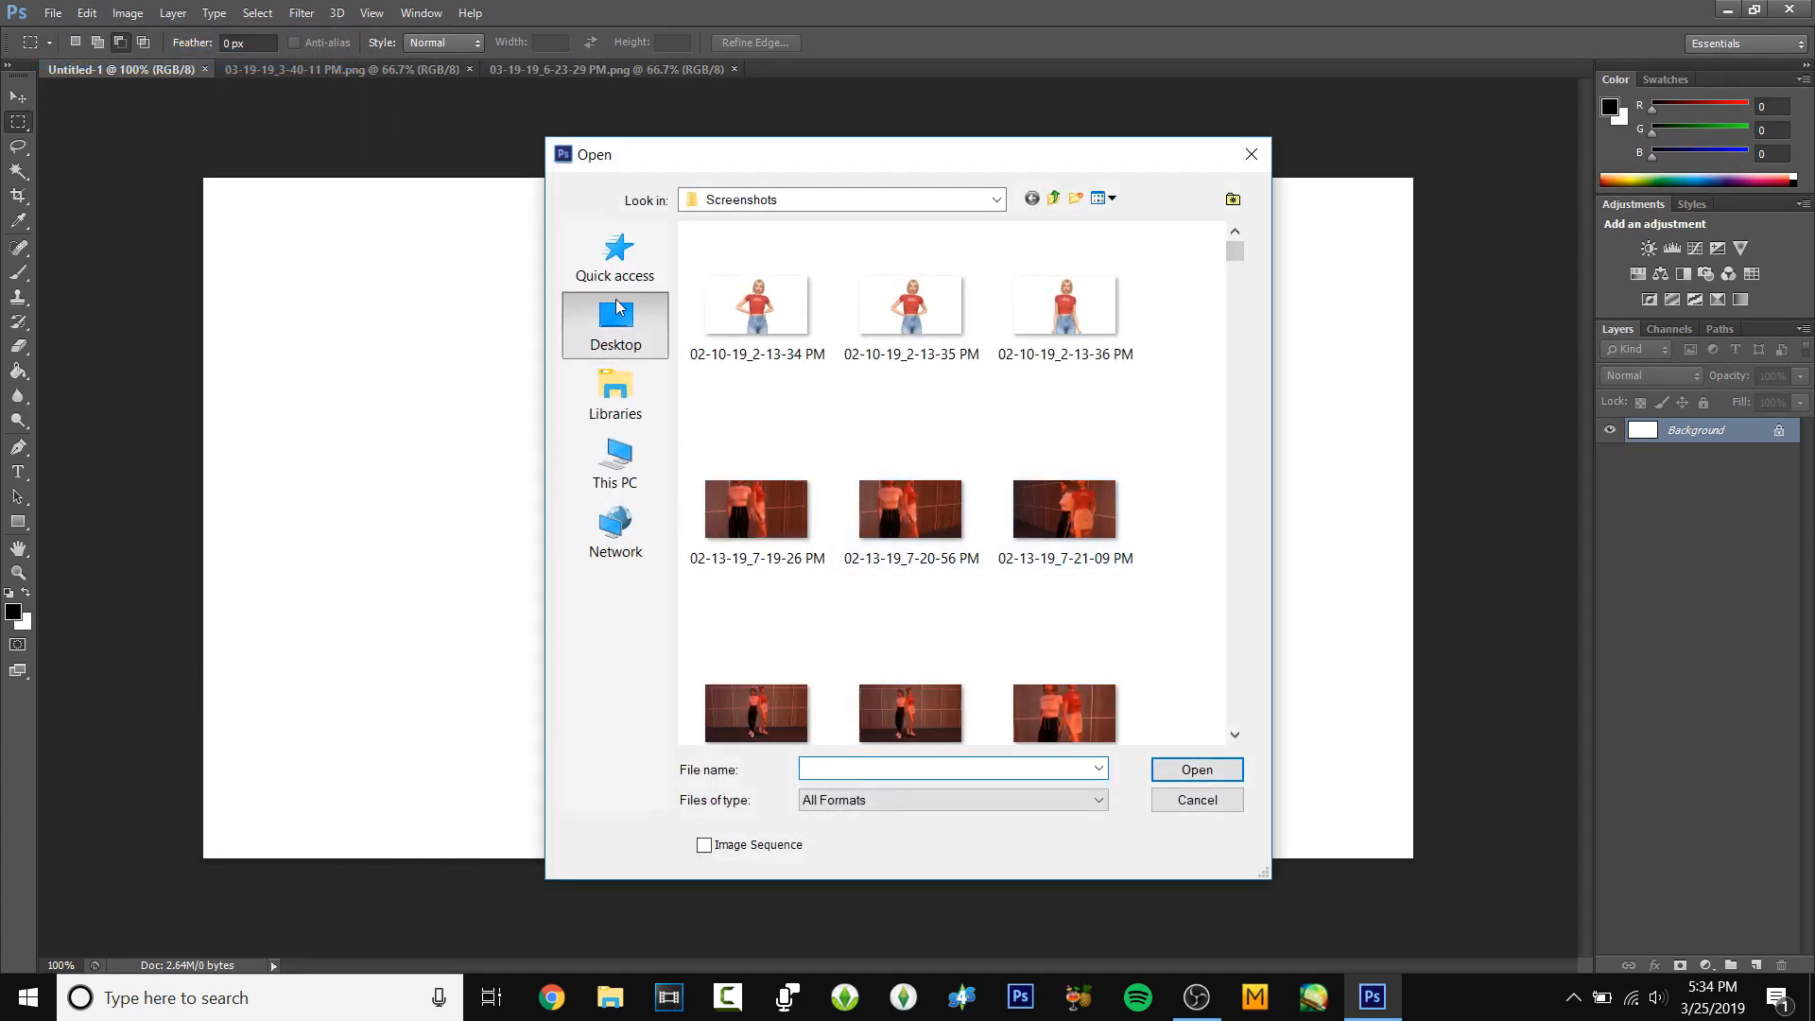
scroll(1087, 501, down, 7)
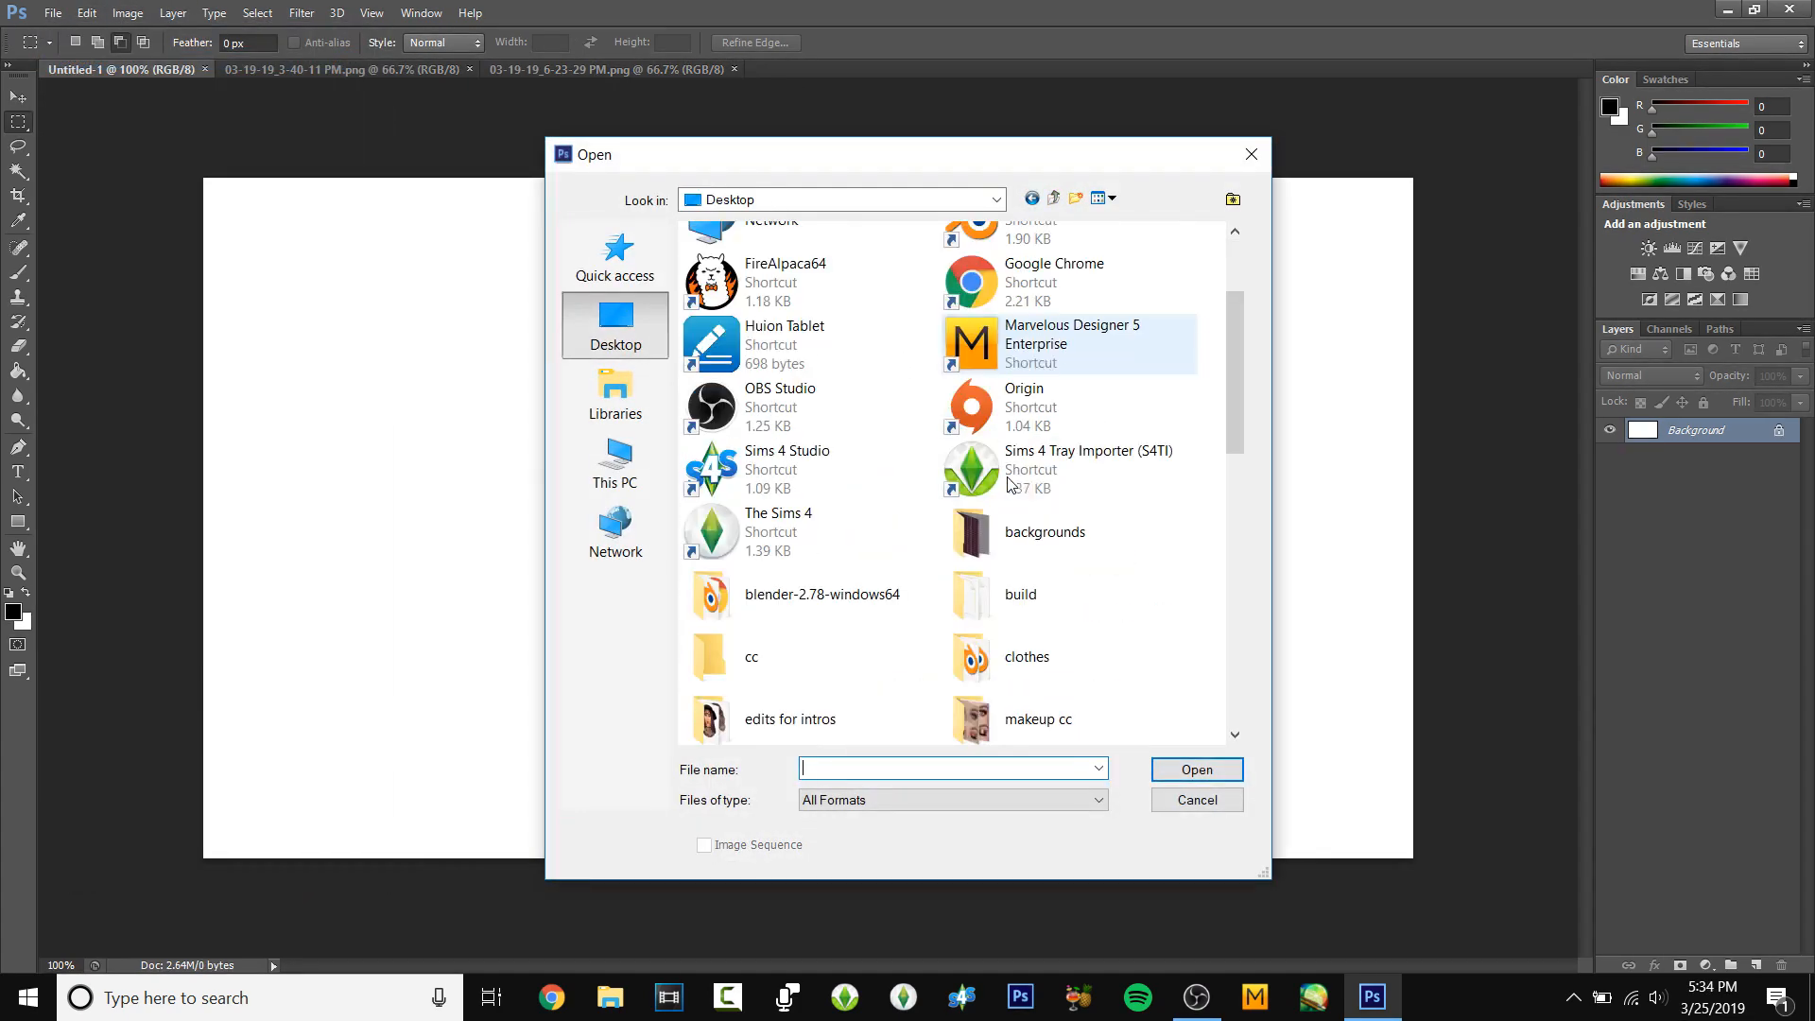
click(605, 401)
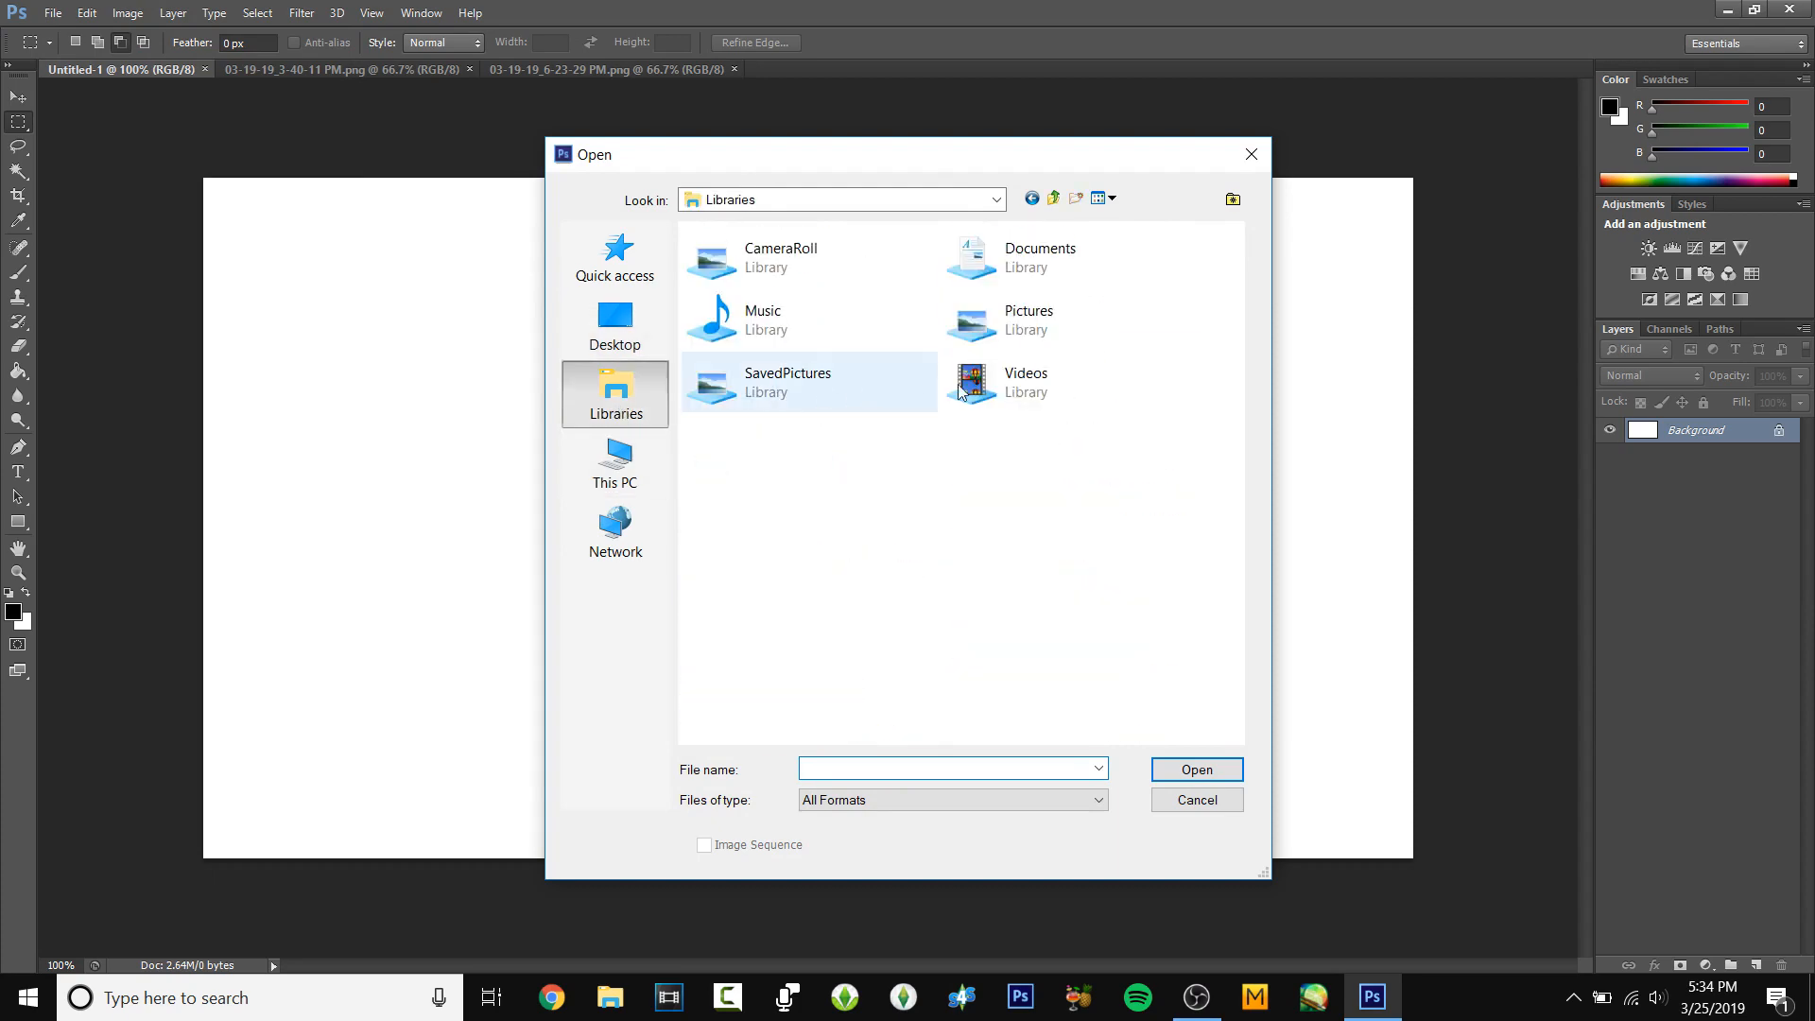
double_click(1043, 344)
scroll(871, 420, down, 3)
double_click(771, 452)
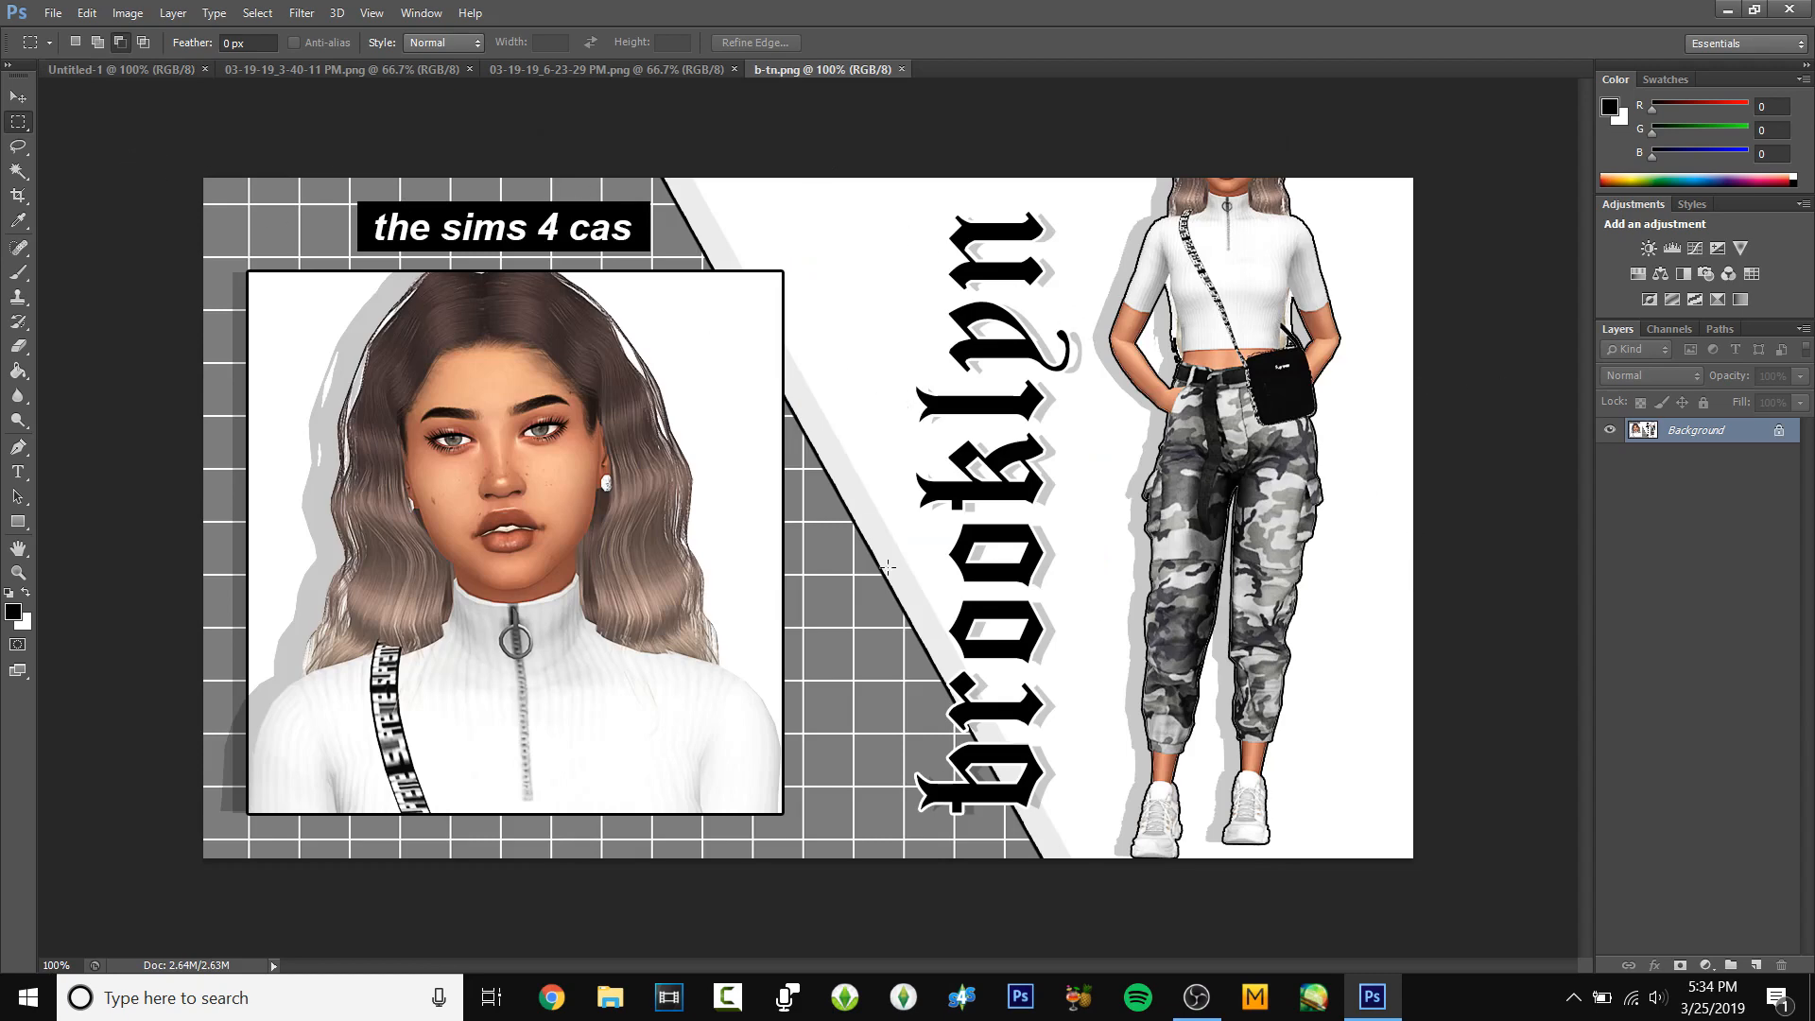
- Return to the blank Untitled-1 document and convert its locked background into the regular layer Layer 0
click(127, 72)
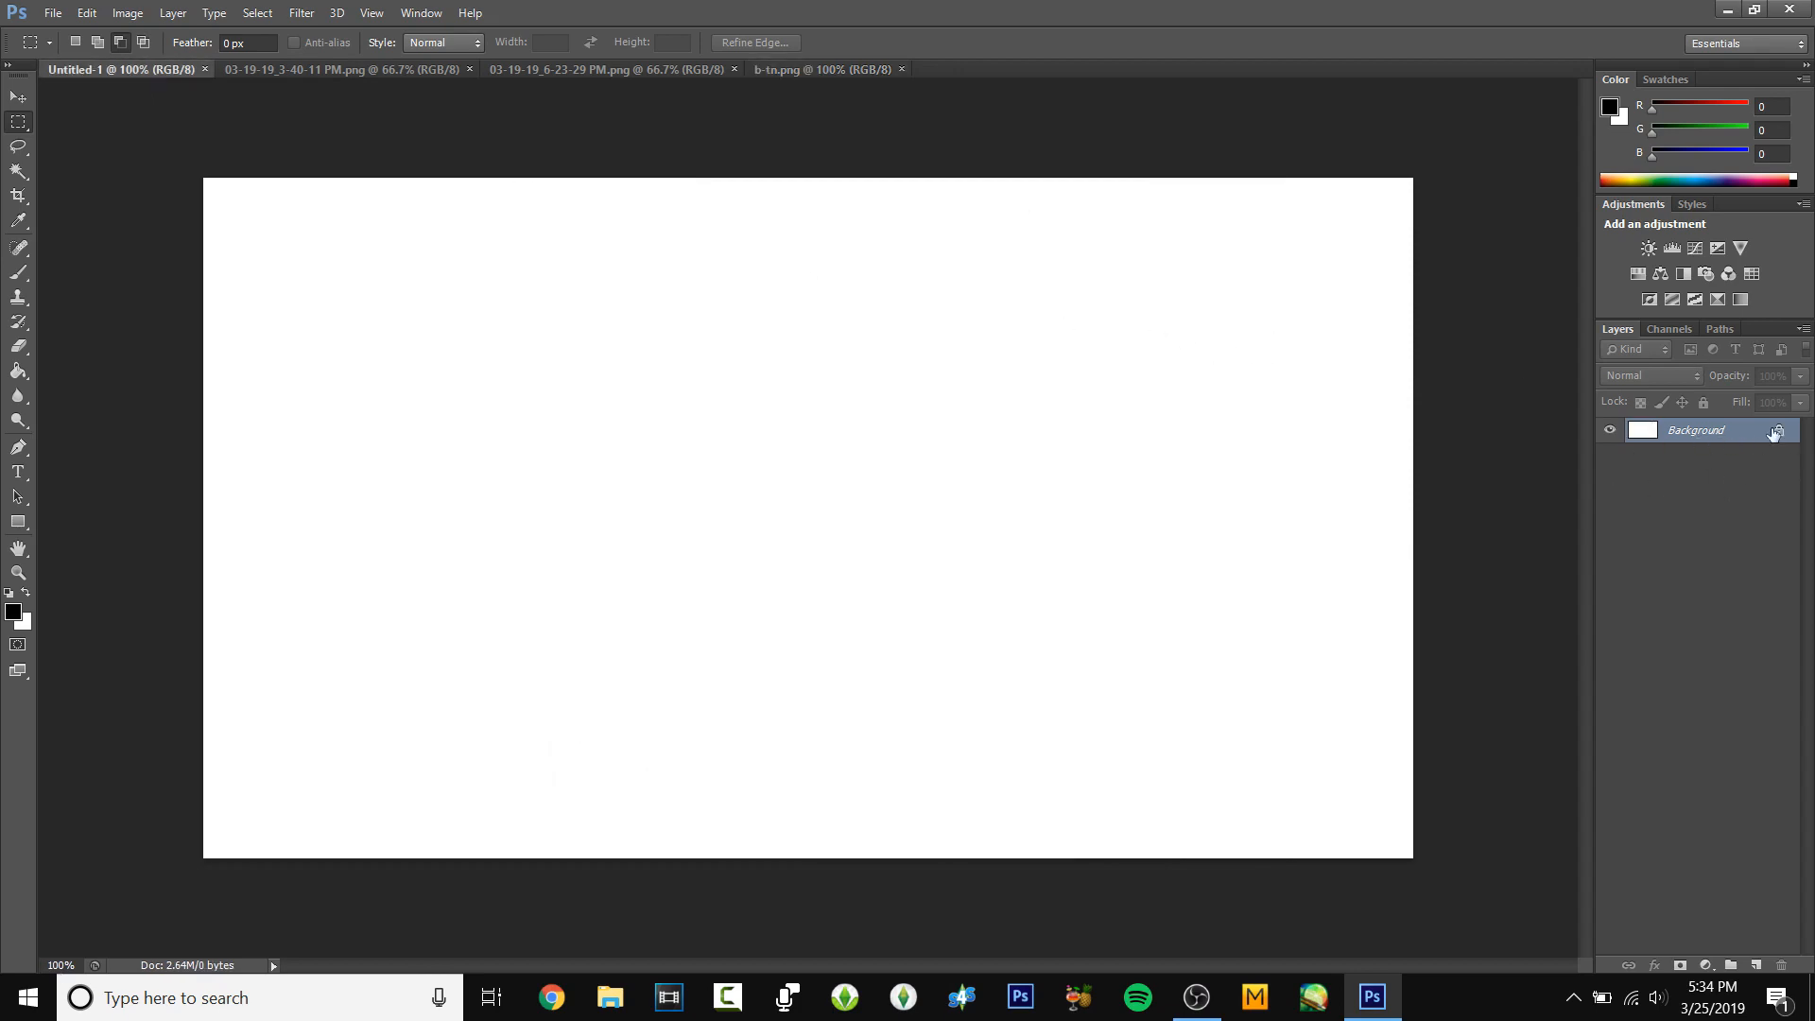
double_click(1744, 435)
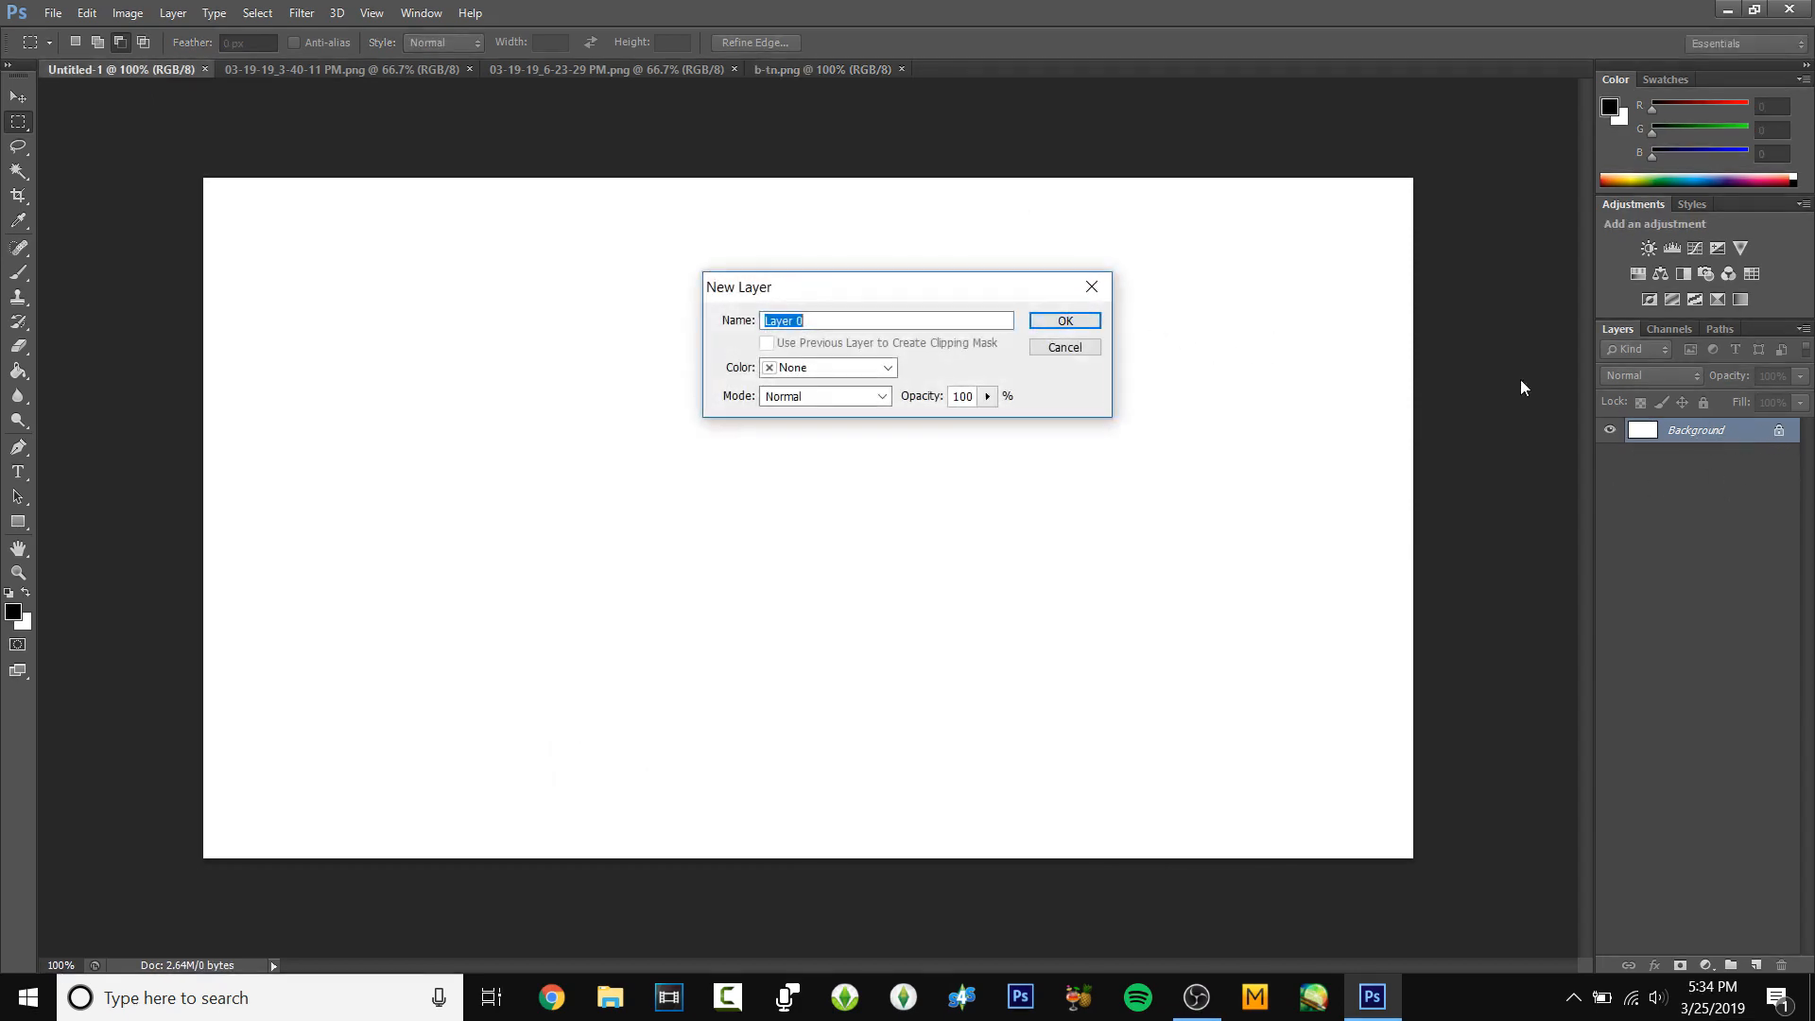
click(1058, 321)
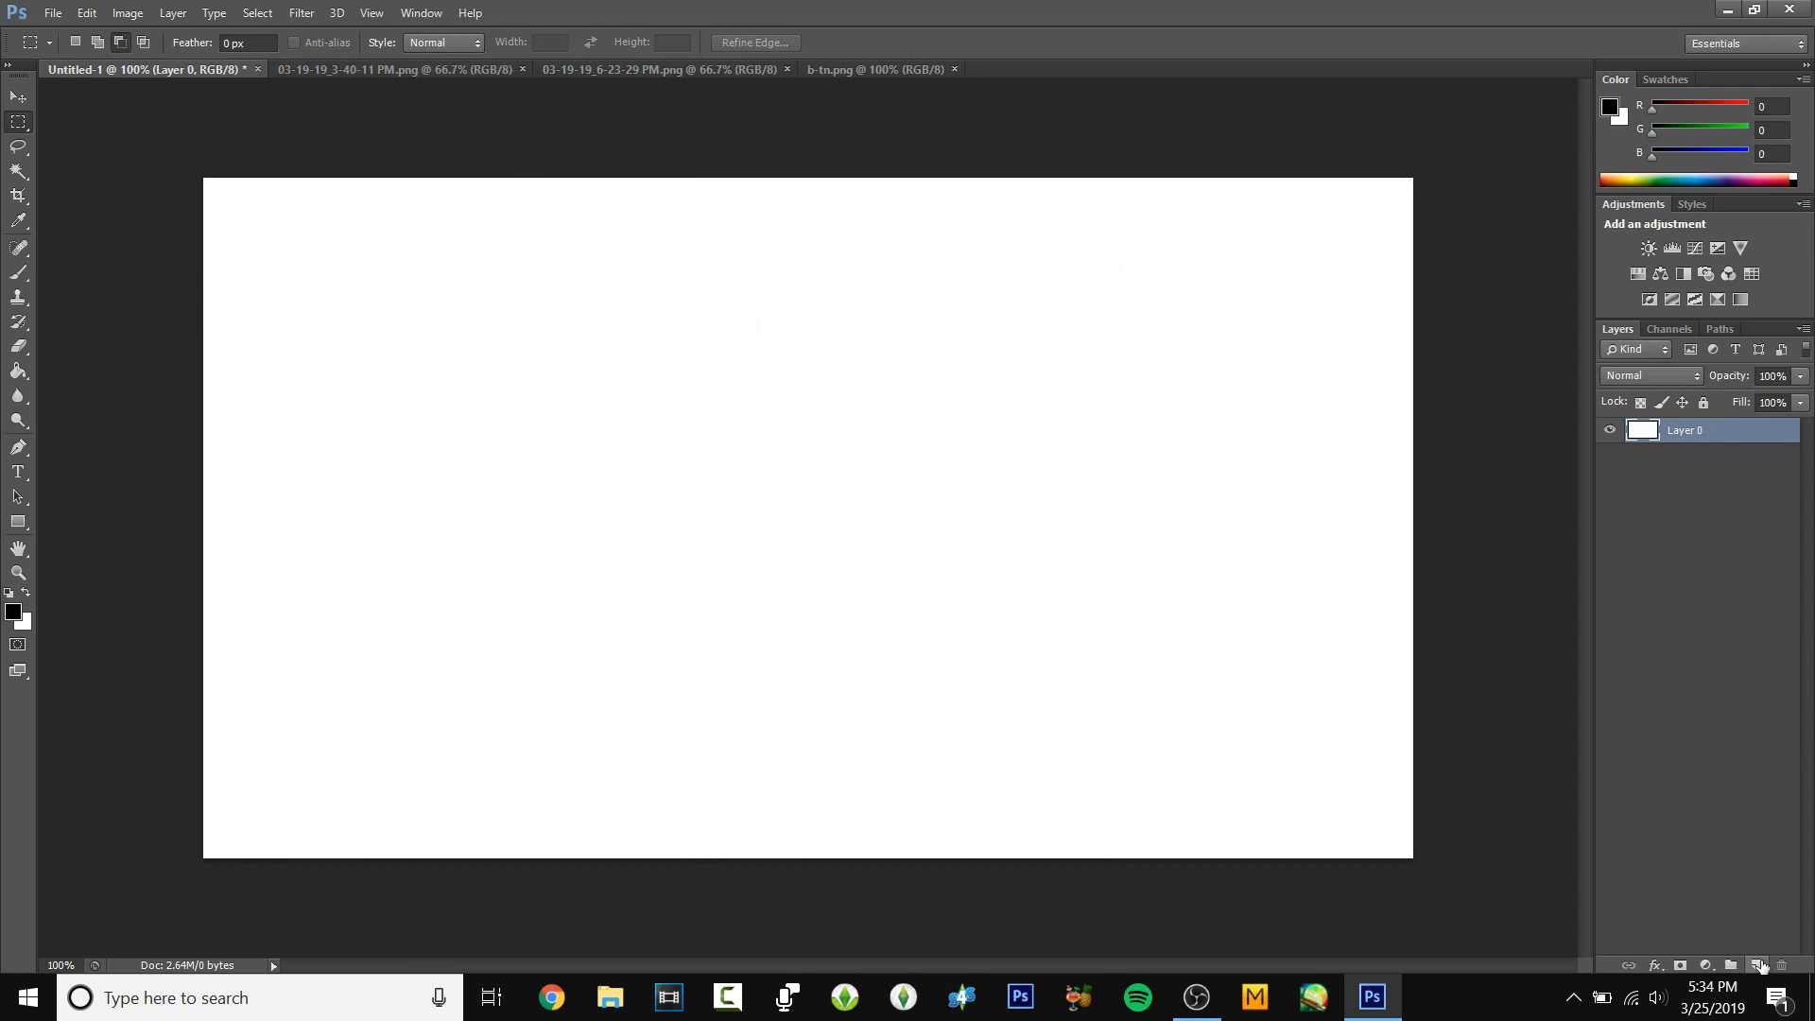
click(1757, 965)
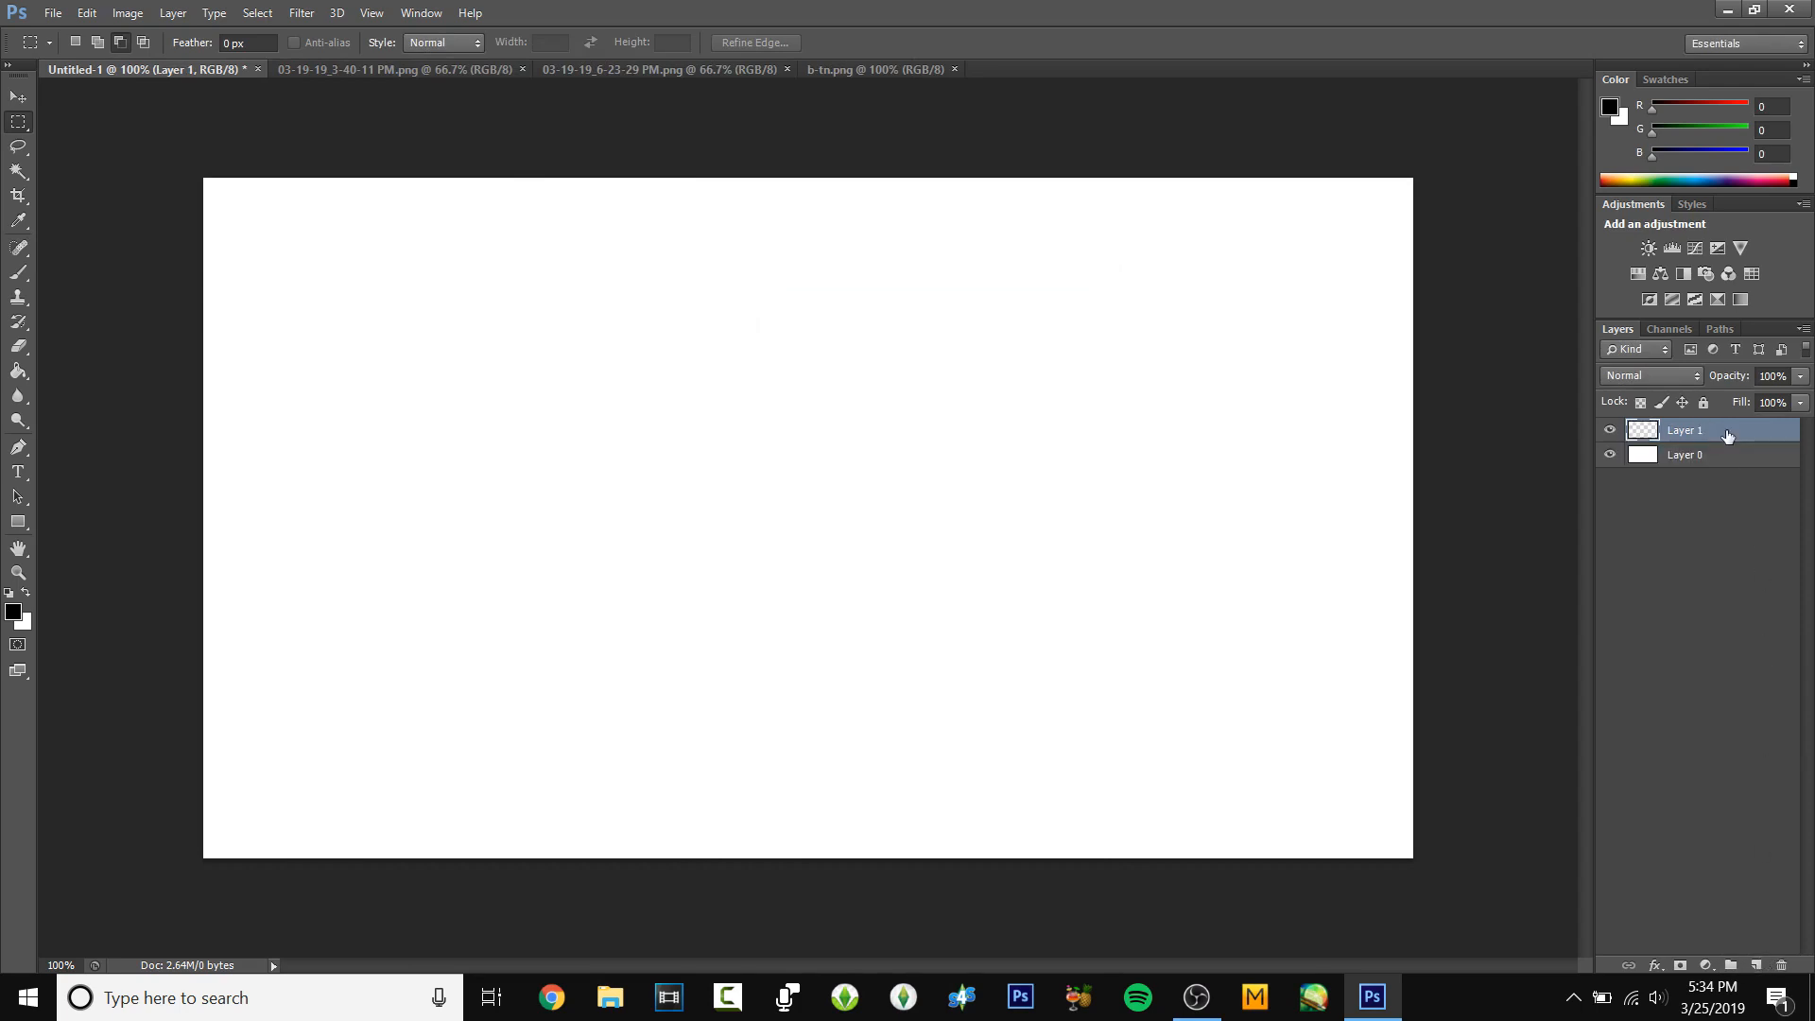
right_click(1728, 435)
click(1446, 266)
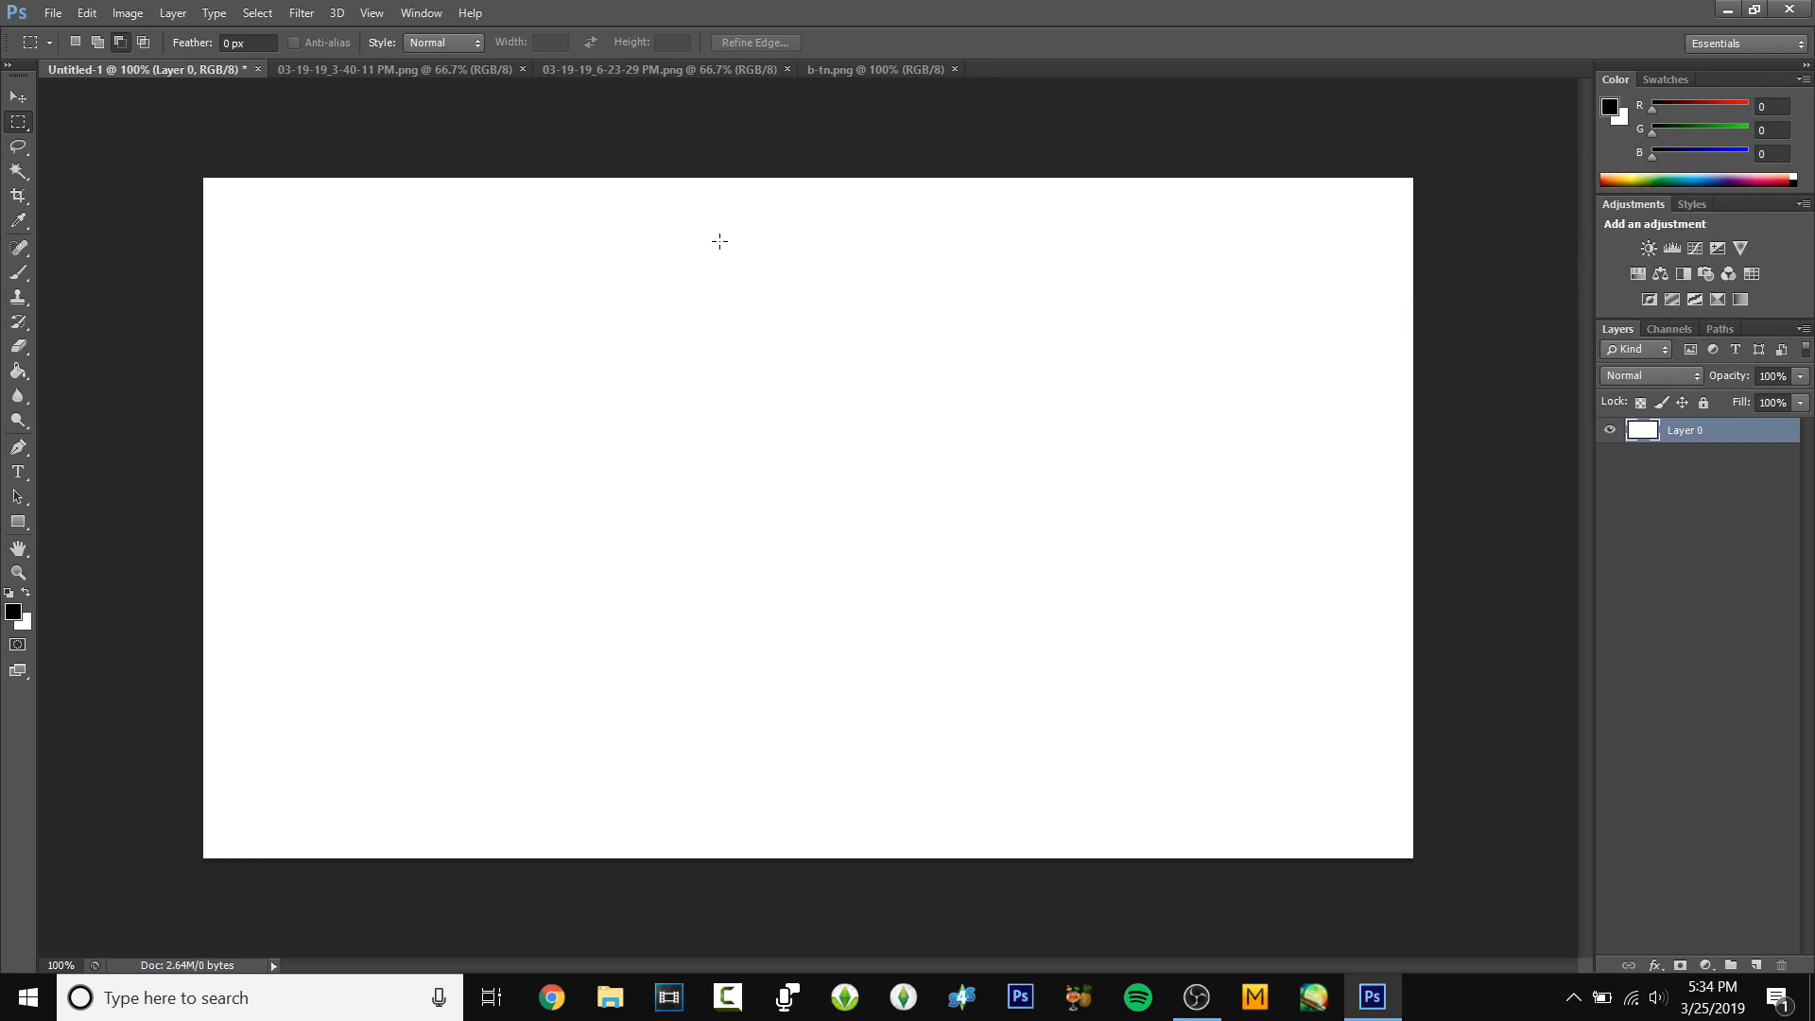
- Add a new layer above Layer 0 and fill it completely with black
key(ctrl+shift+n)
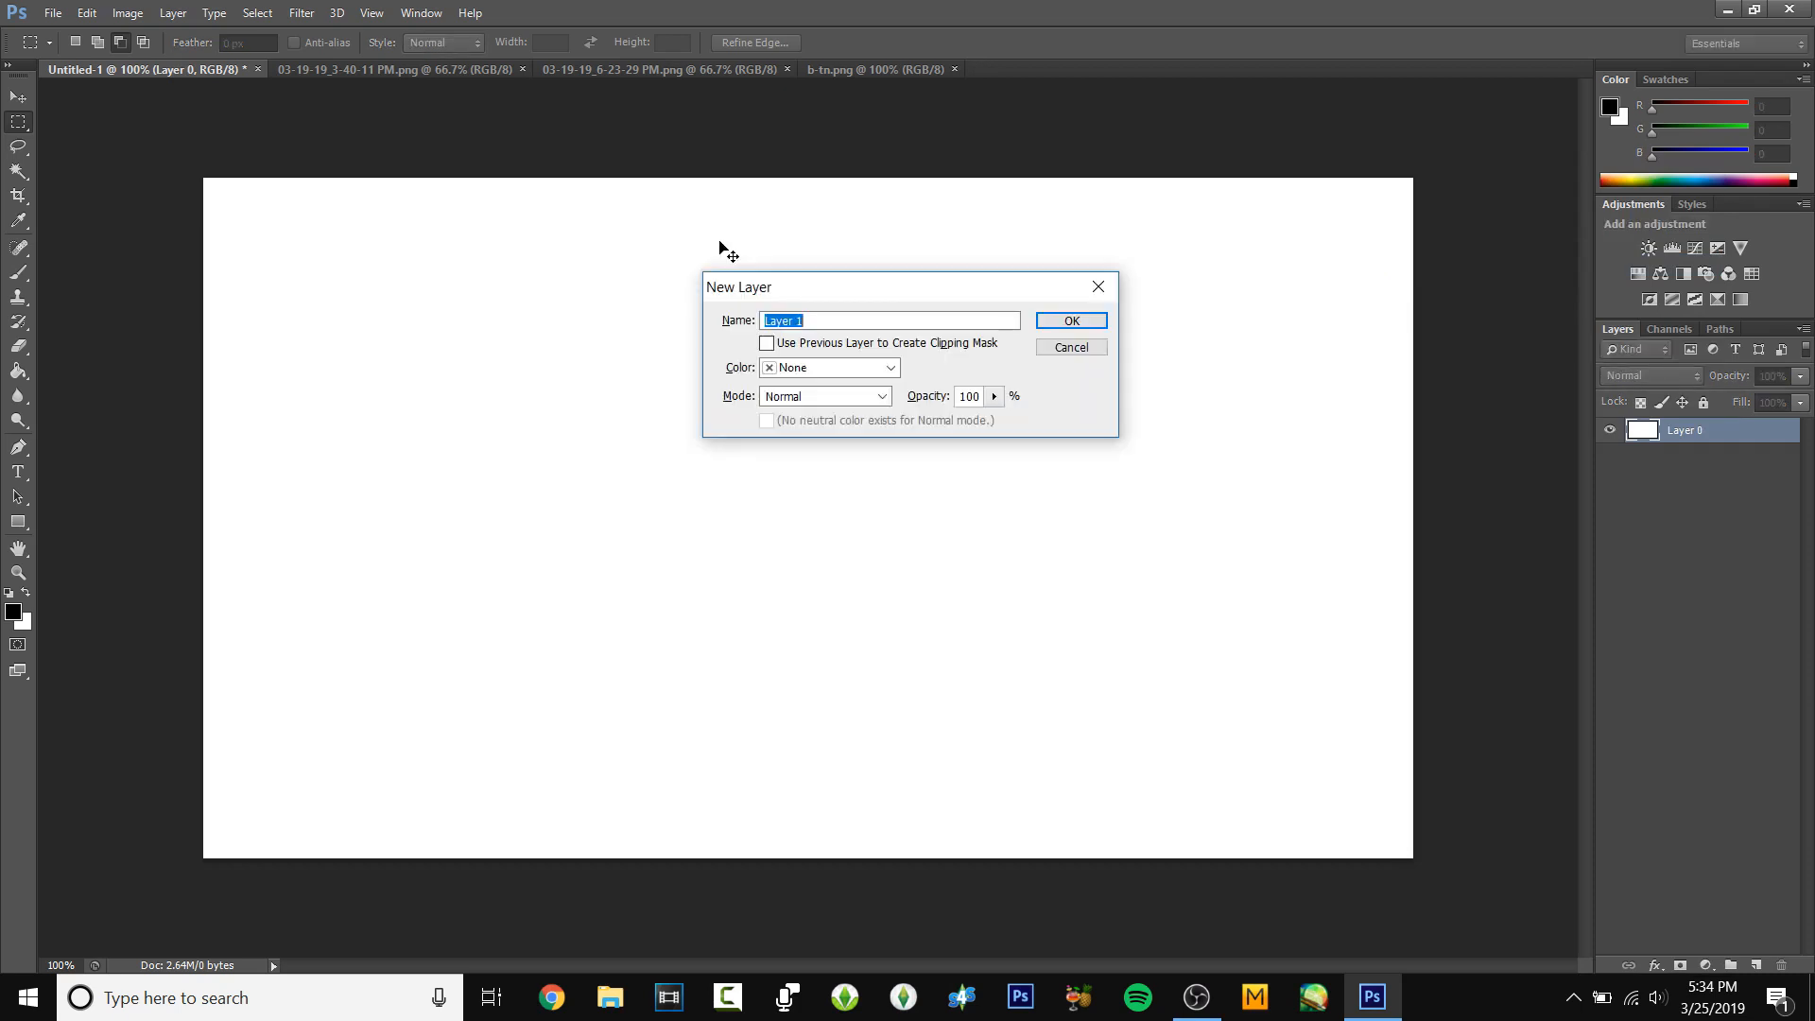
key(Return)
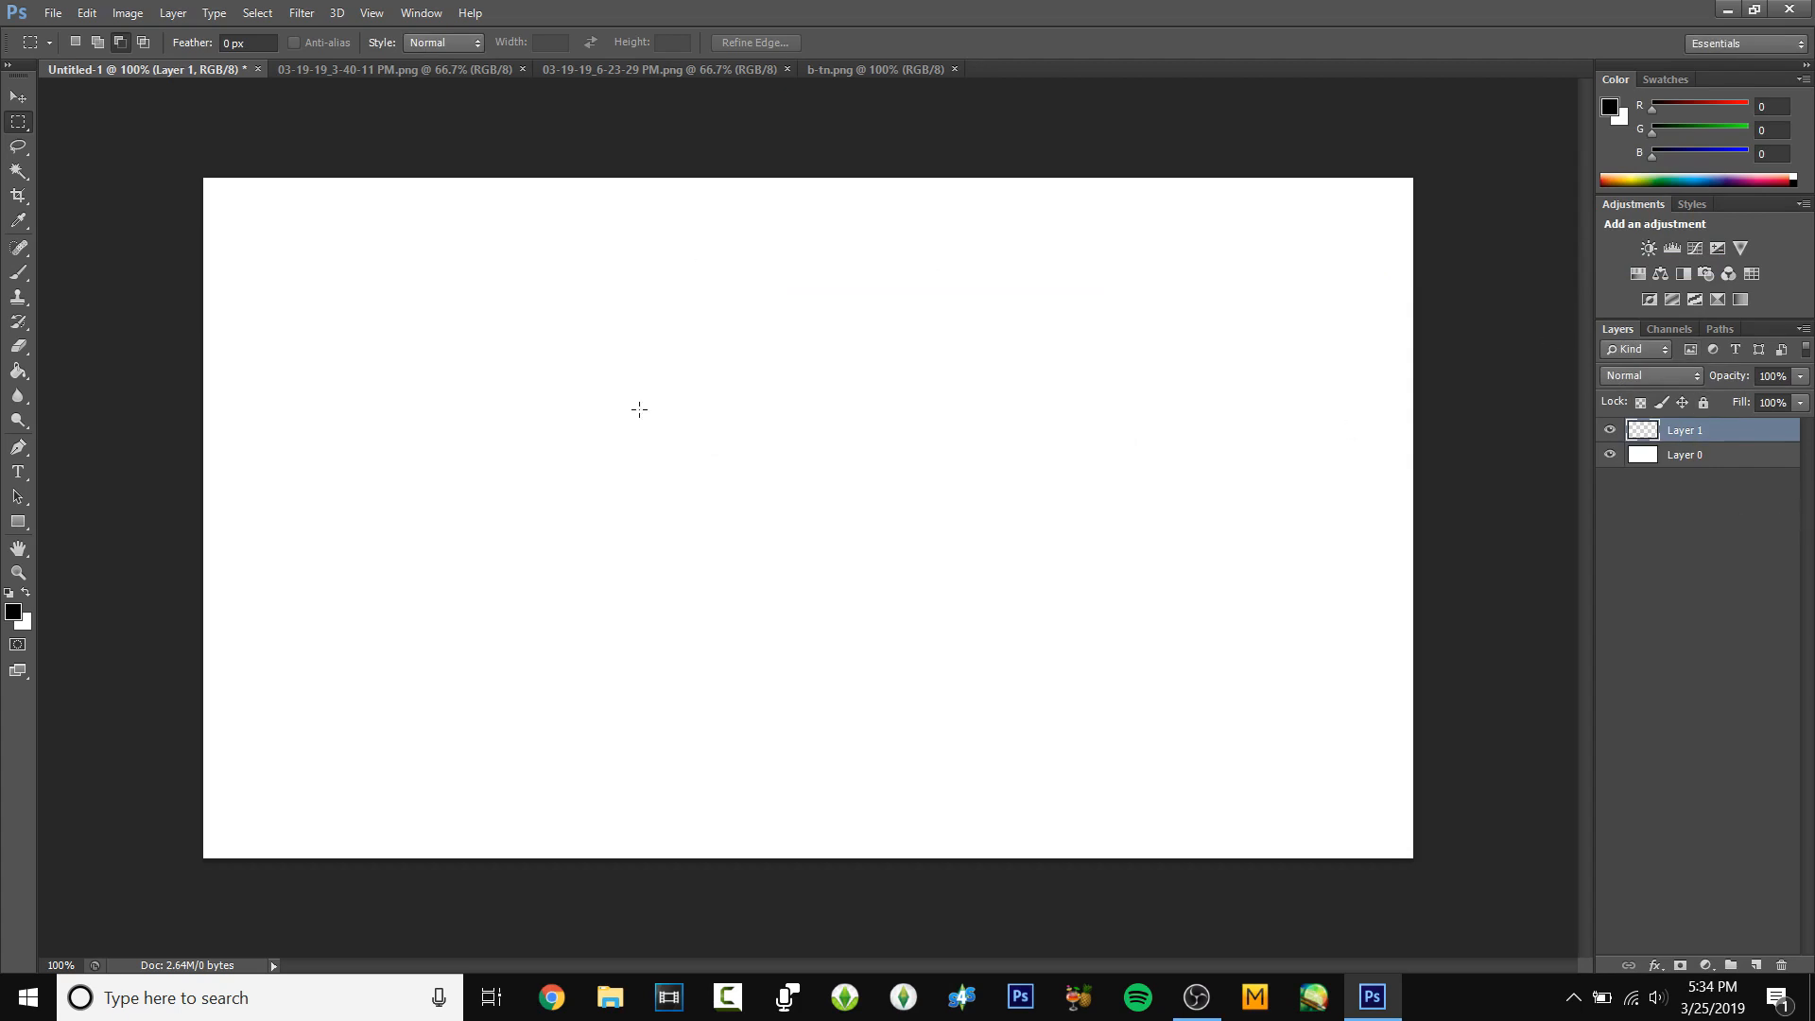
click(18, 371)
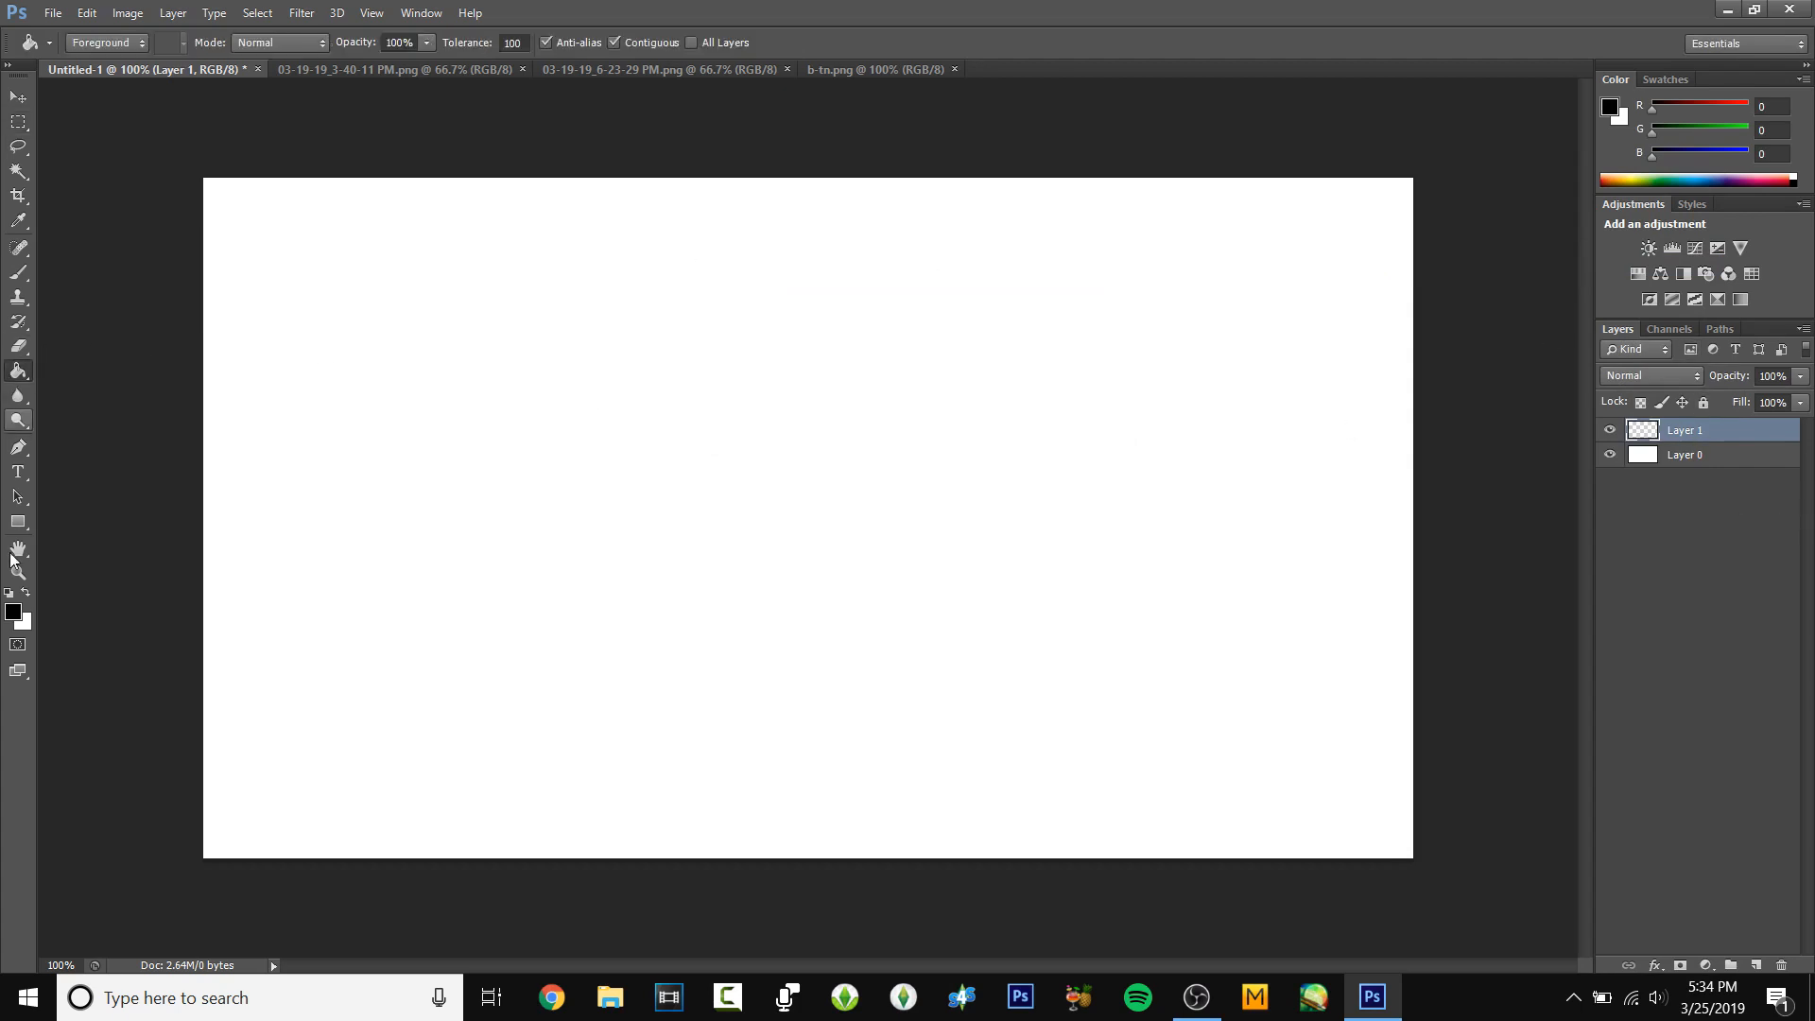
click(774, 426)
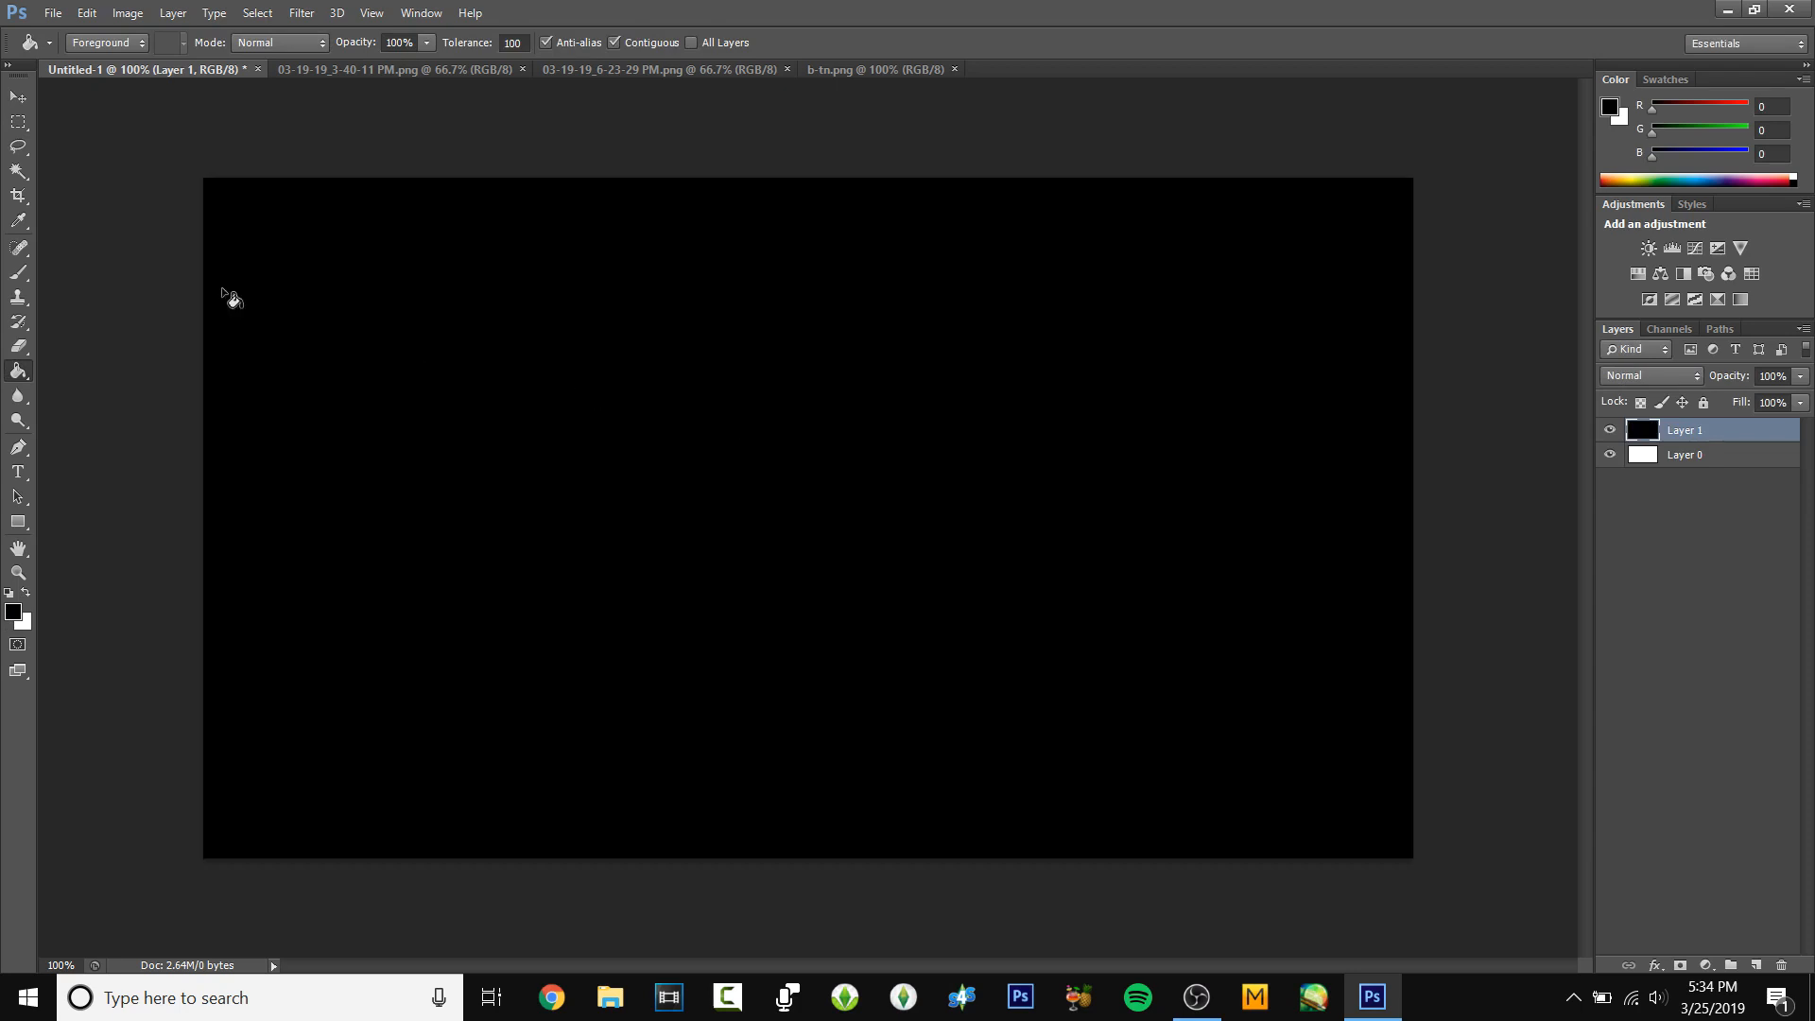
- Rotate the black layer about 54° and move it so its slanted edge divides the canvas diagonally, black on the left
click(26, 102)
drag(1162, 416, 1091, 404)
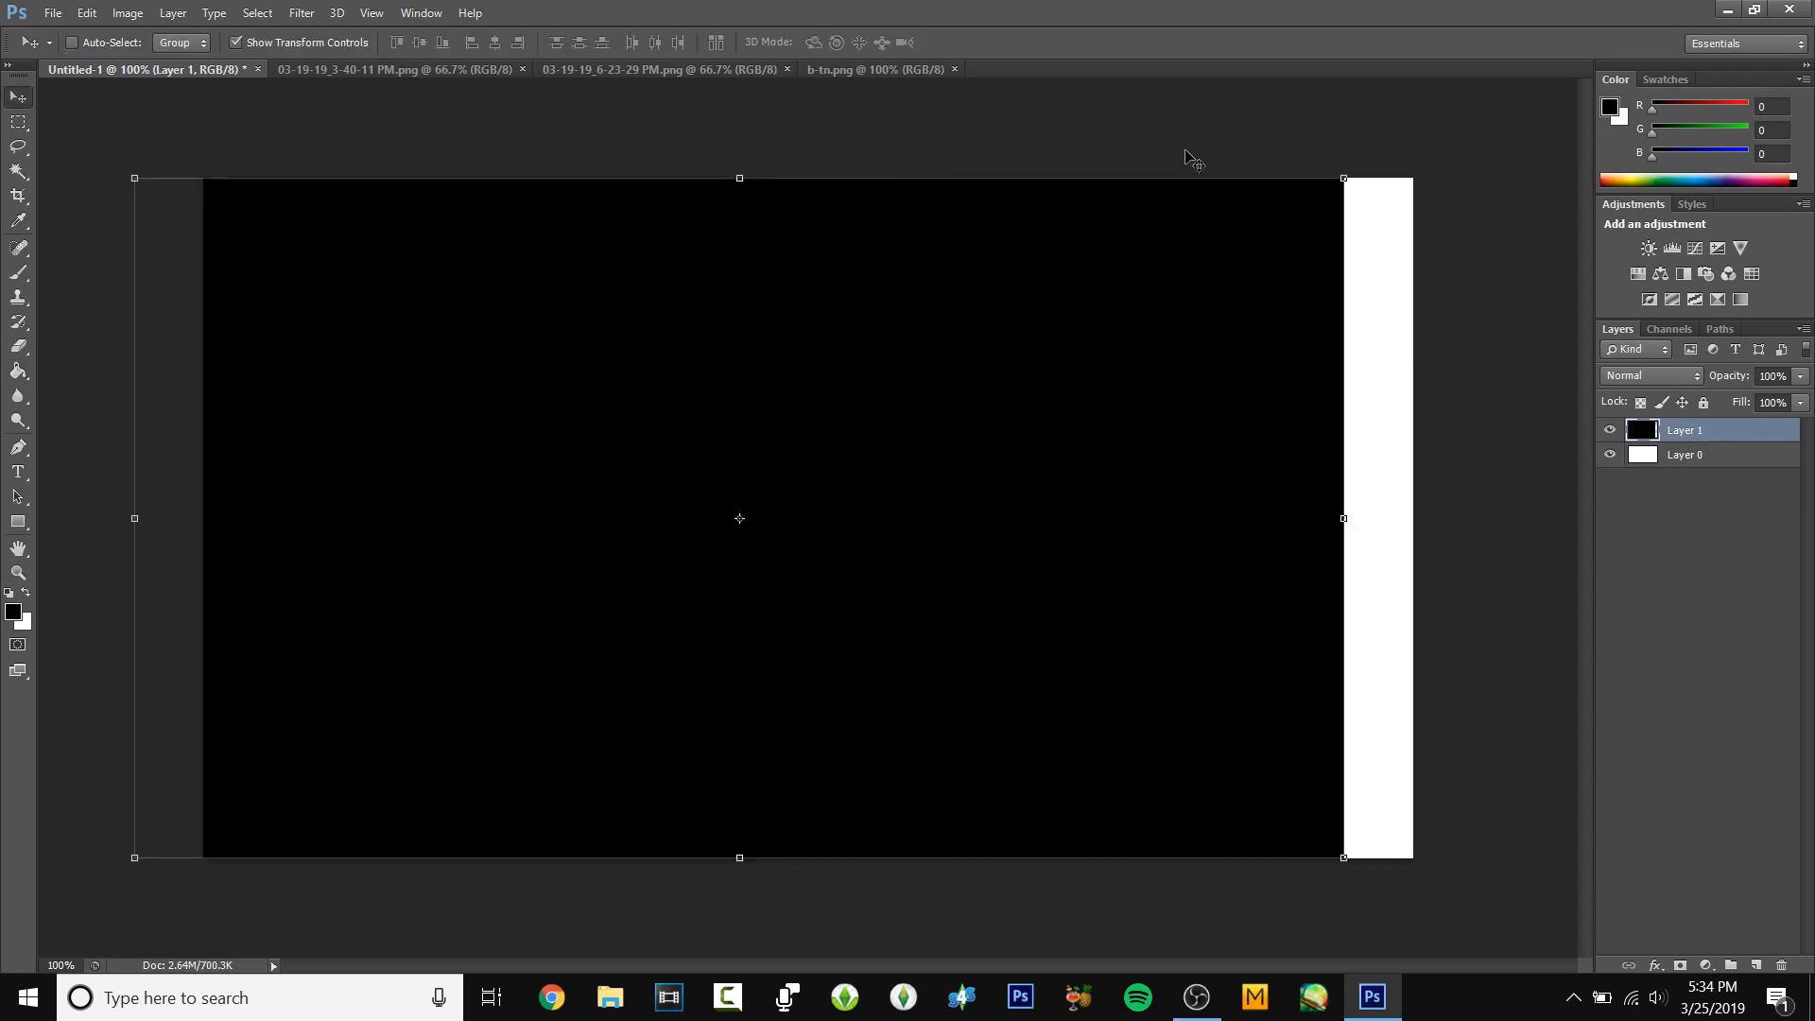
drag(1248, 167, 1589, 809)
drag(953, 660, 741, 791)
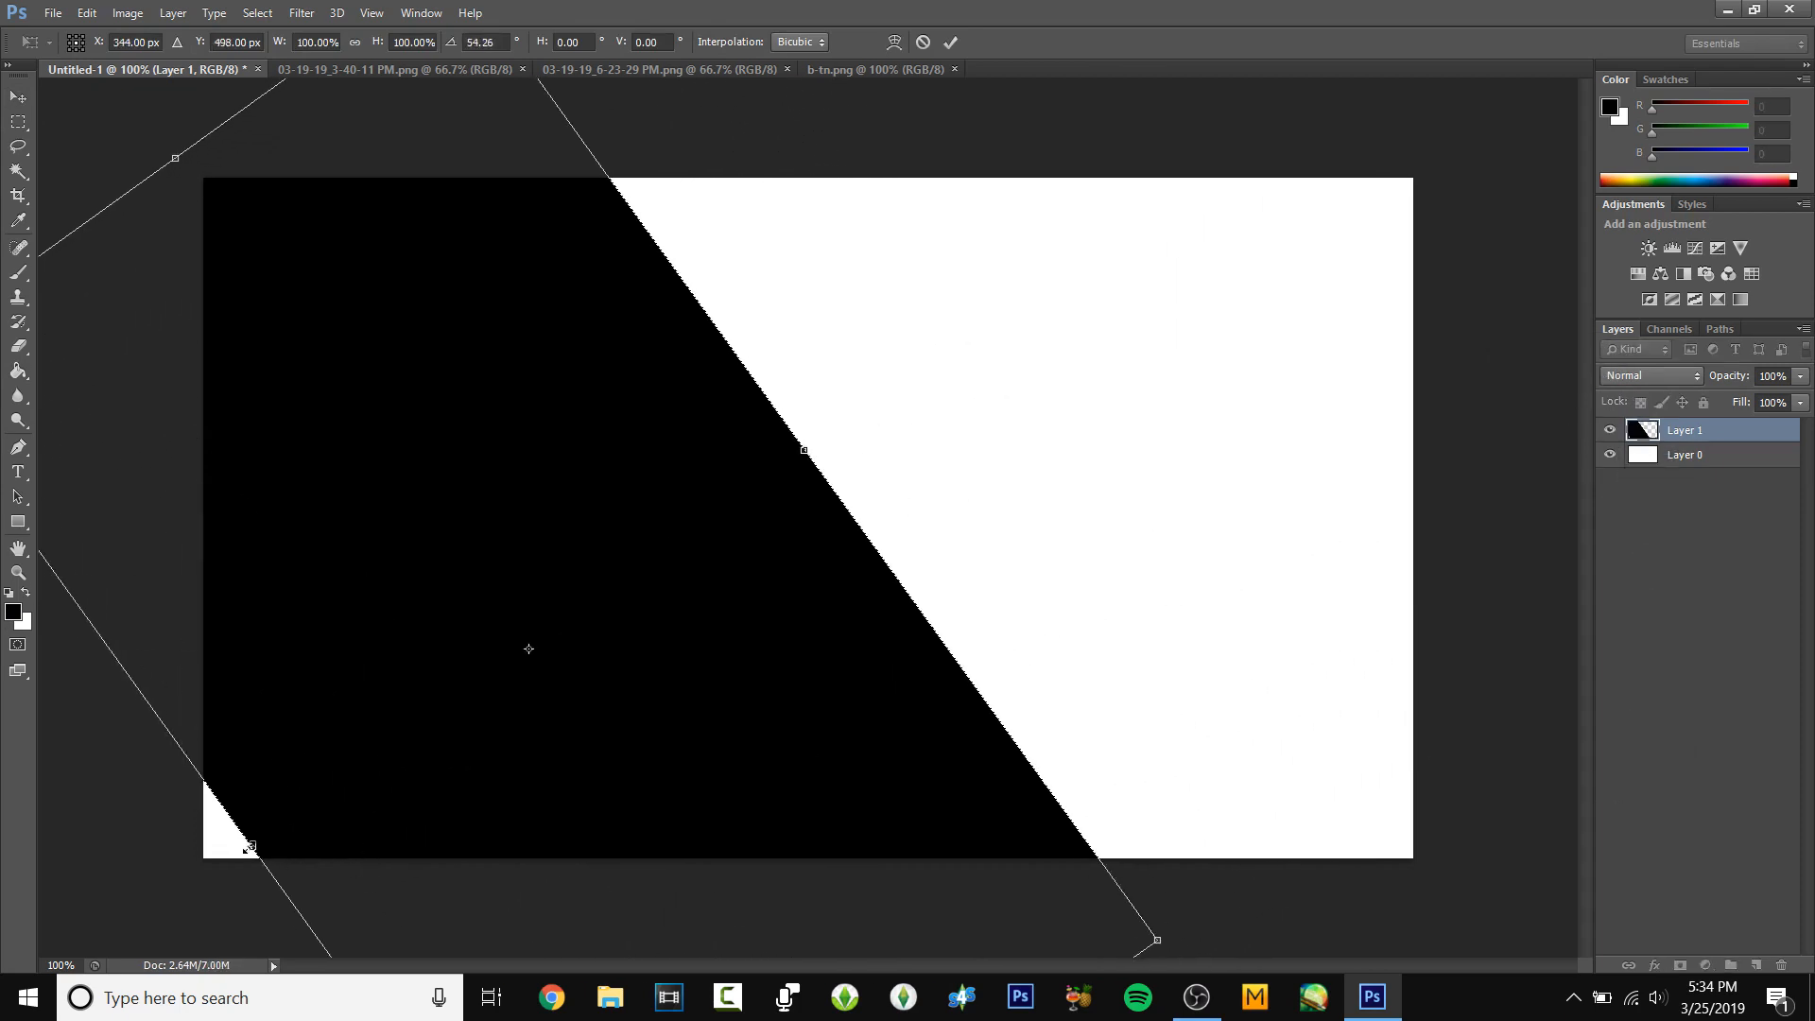
- Stretch the black shape to about 128.5% height to cover the lower-left corner, adjust its rotation to 56.35°, and apply the transformation
drag(250, 846, 139, 926)
key(ctrl+minus)
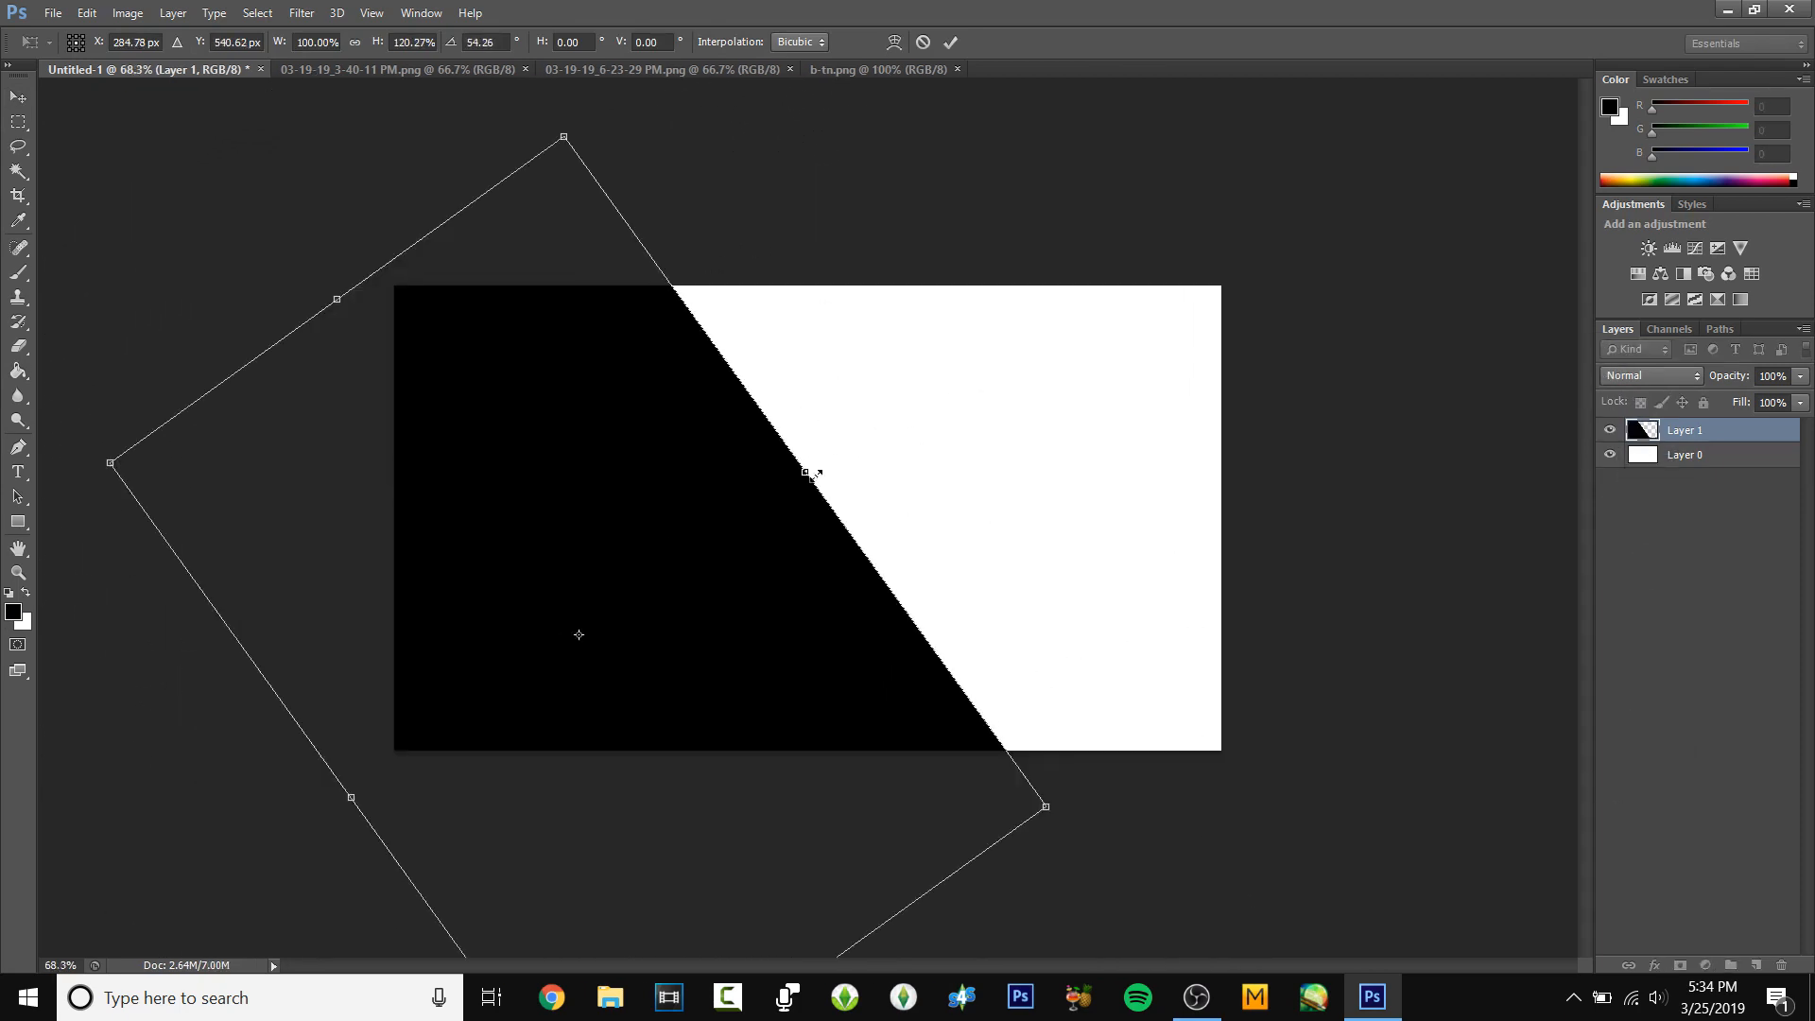
key(ctrl+plus)
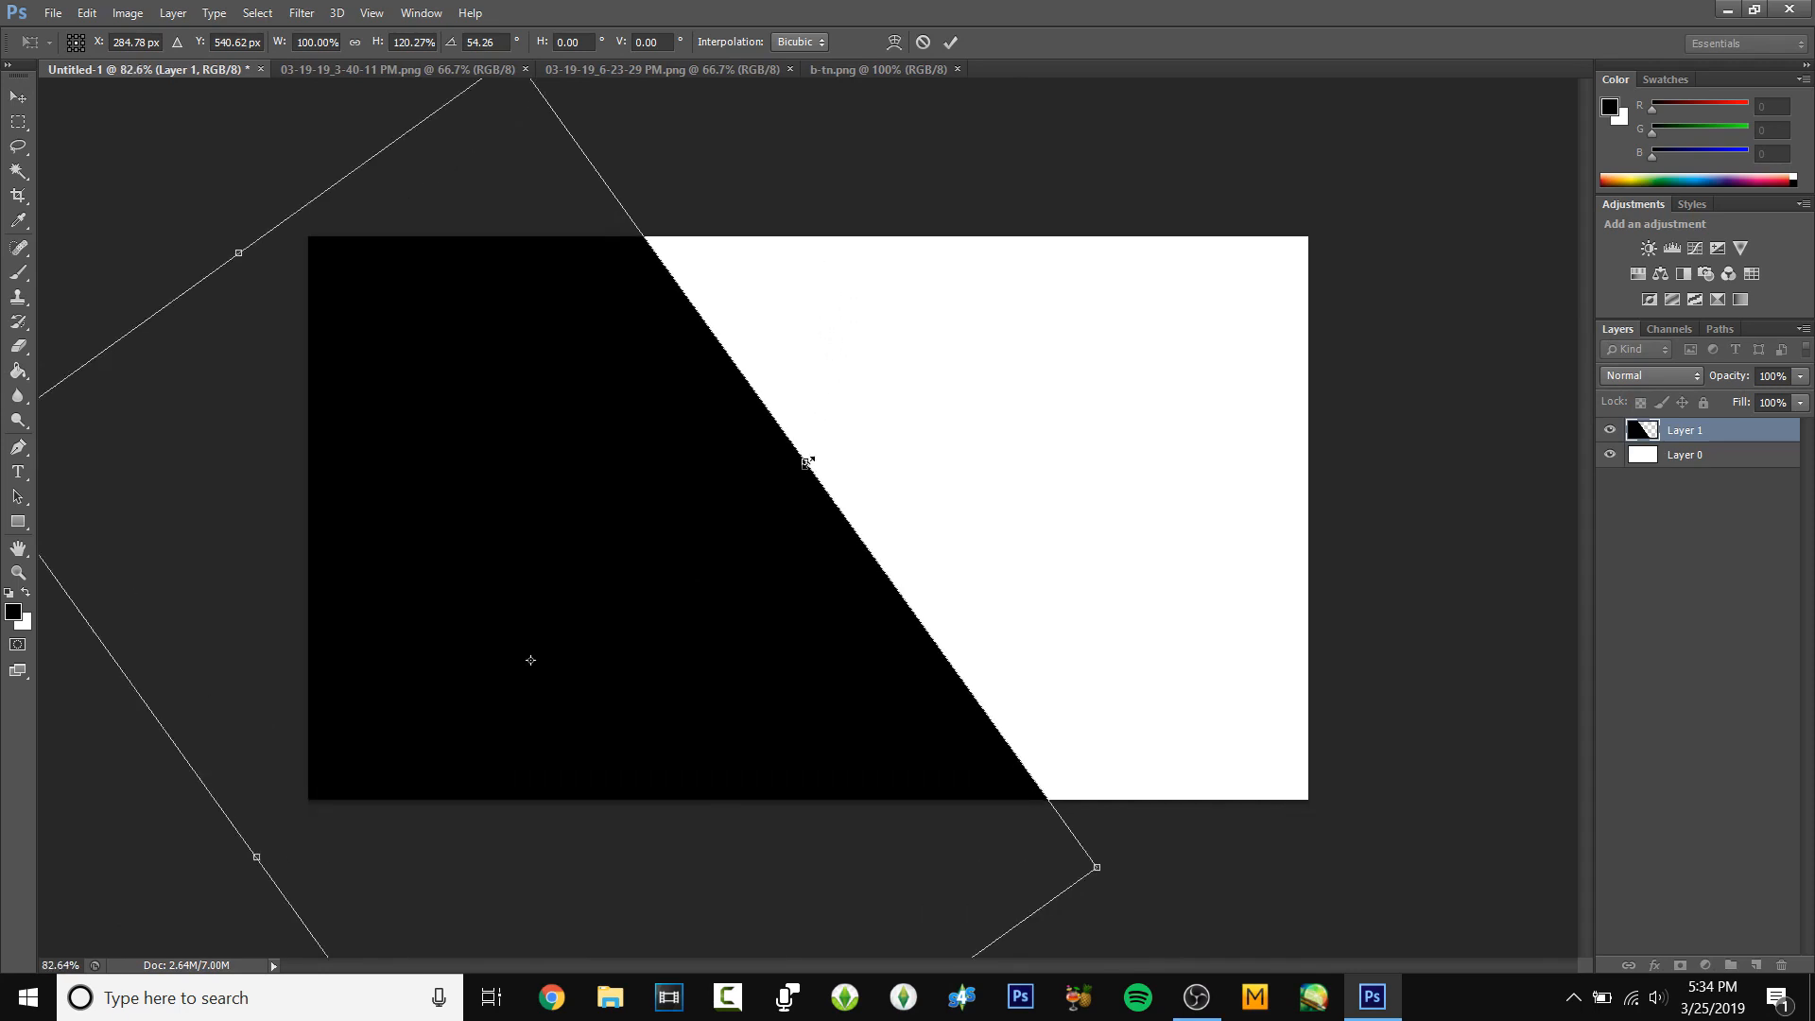
mouse_move(807, 462)
mouse_down()
mouse_move(899, 429)
mouse_move(830, 457)
mouse_up()
drag(1012, 400, 1034, 415)
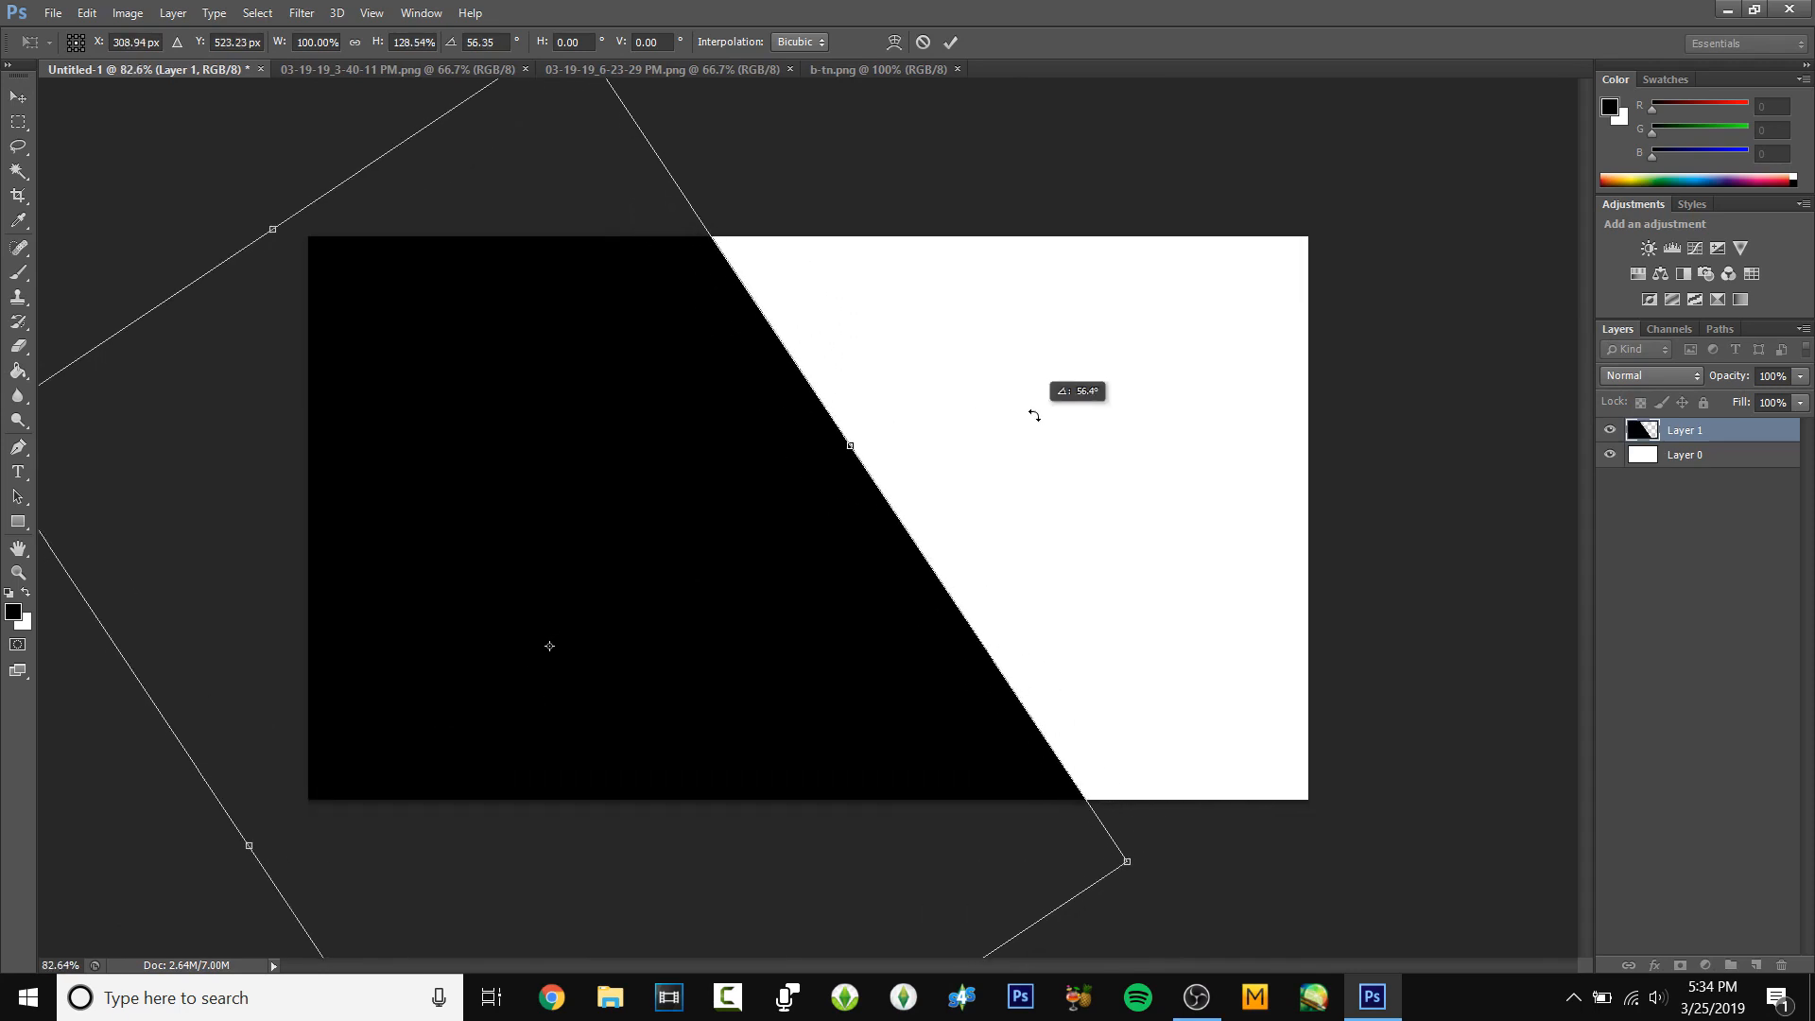
key(m)
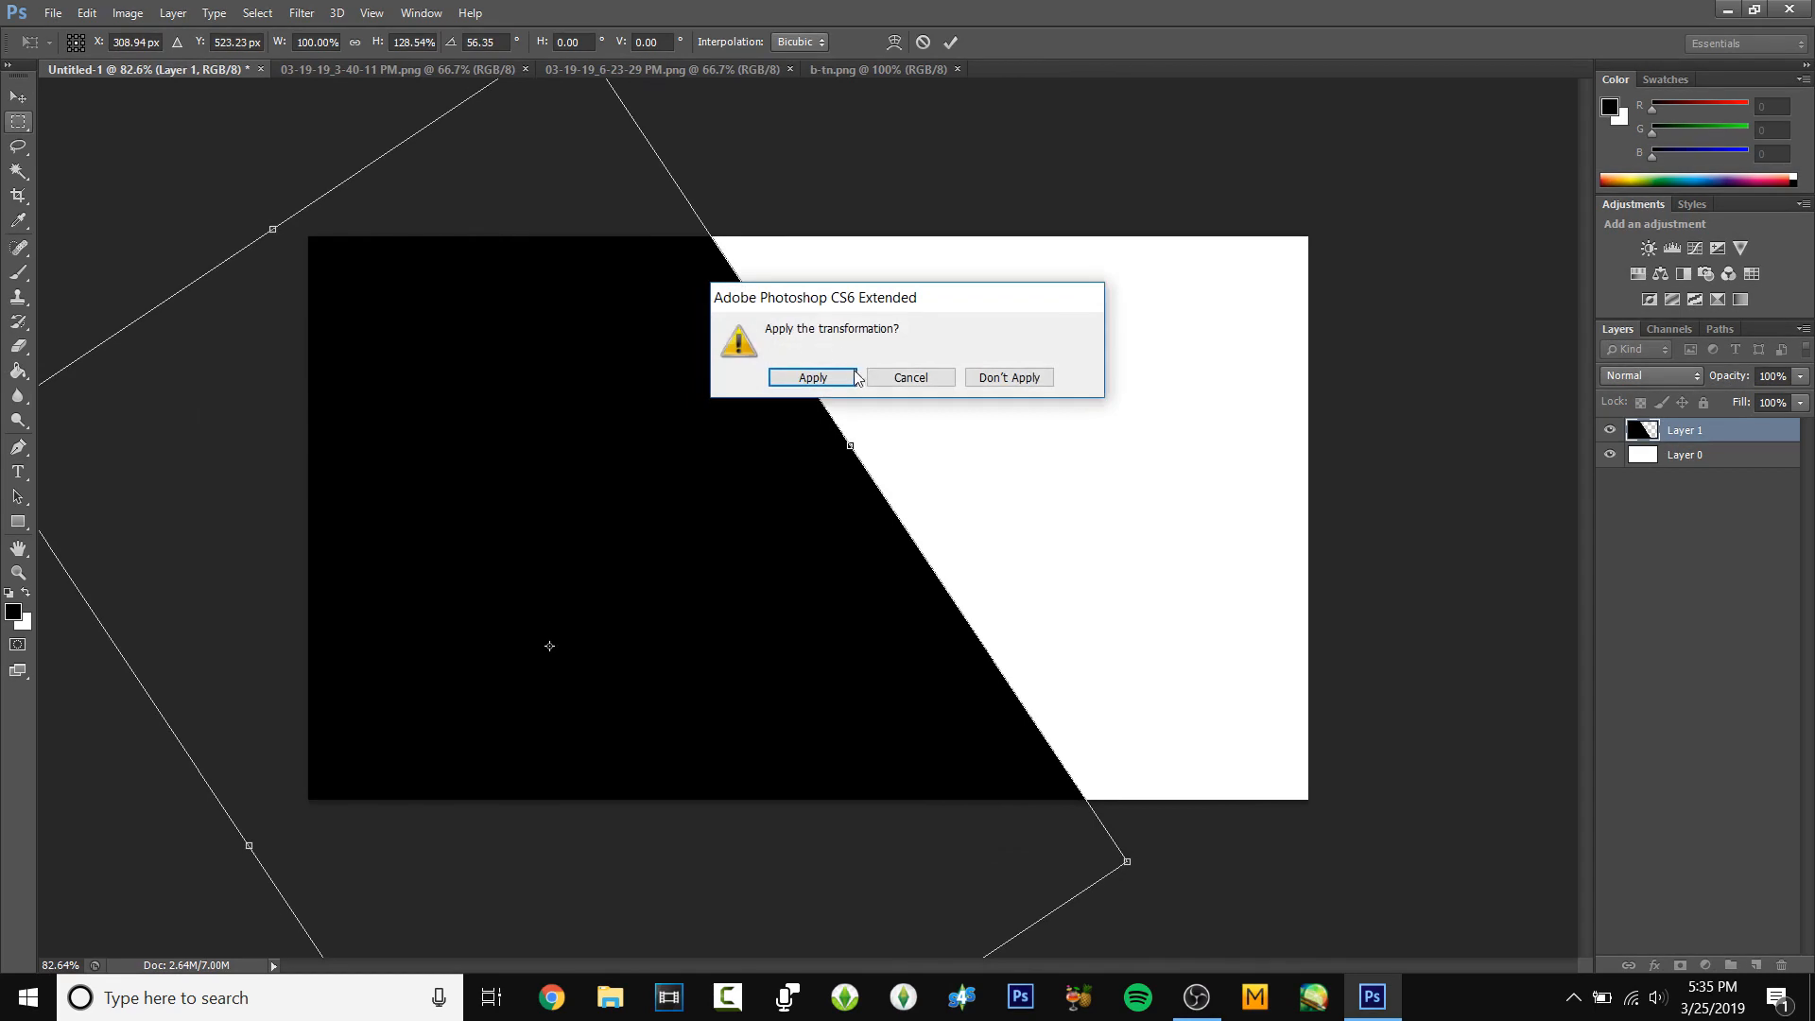
click(854, 377)
- Shift the black diagonal shape slightly to the left across the canvas
key(v)
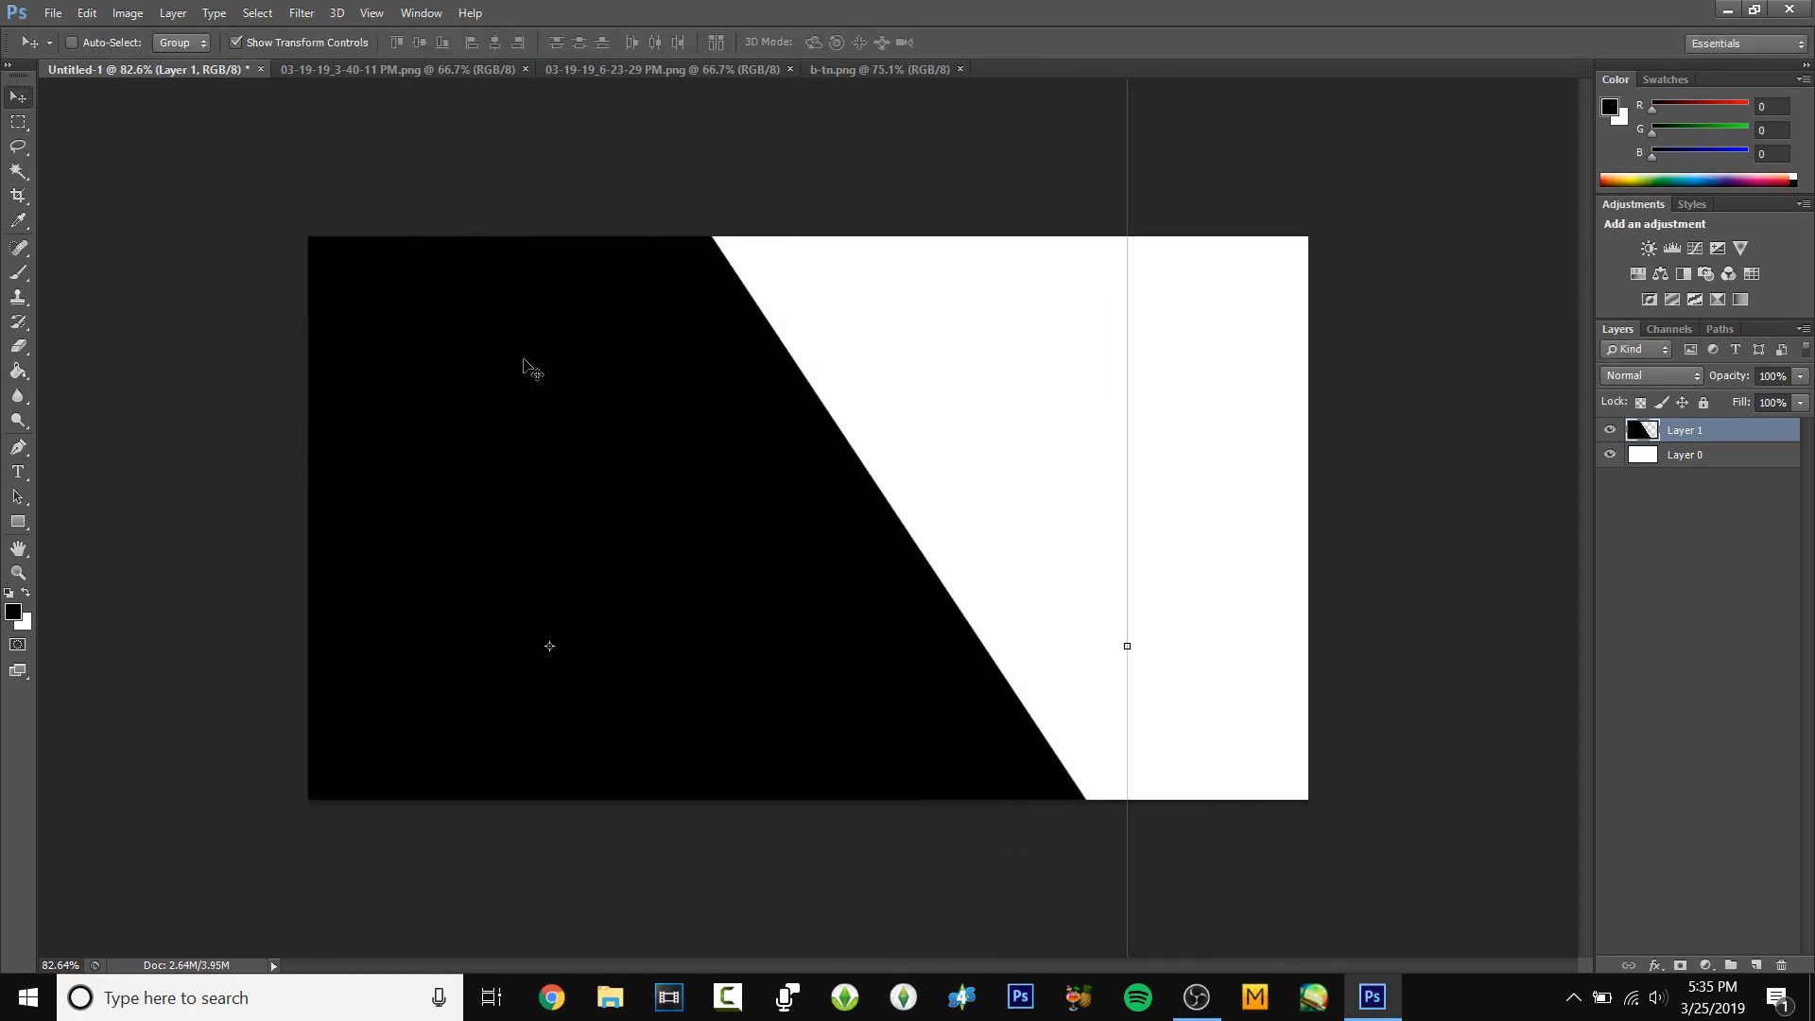
drag(525, 364, 501, 363)
click(20, 123)
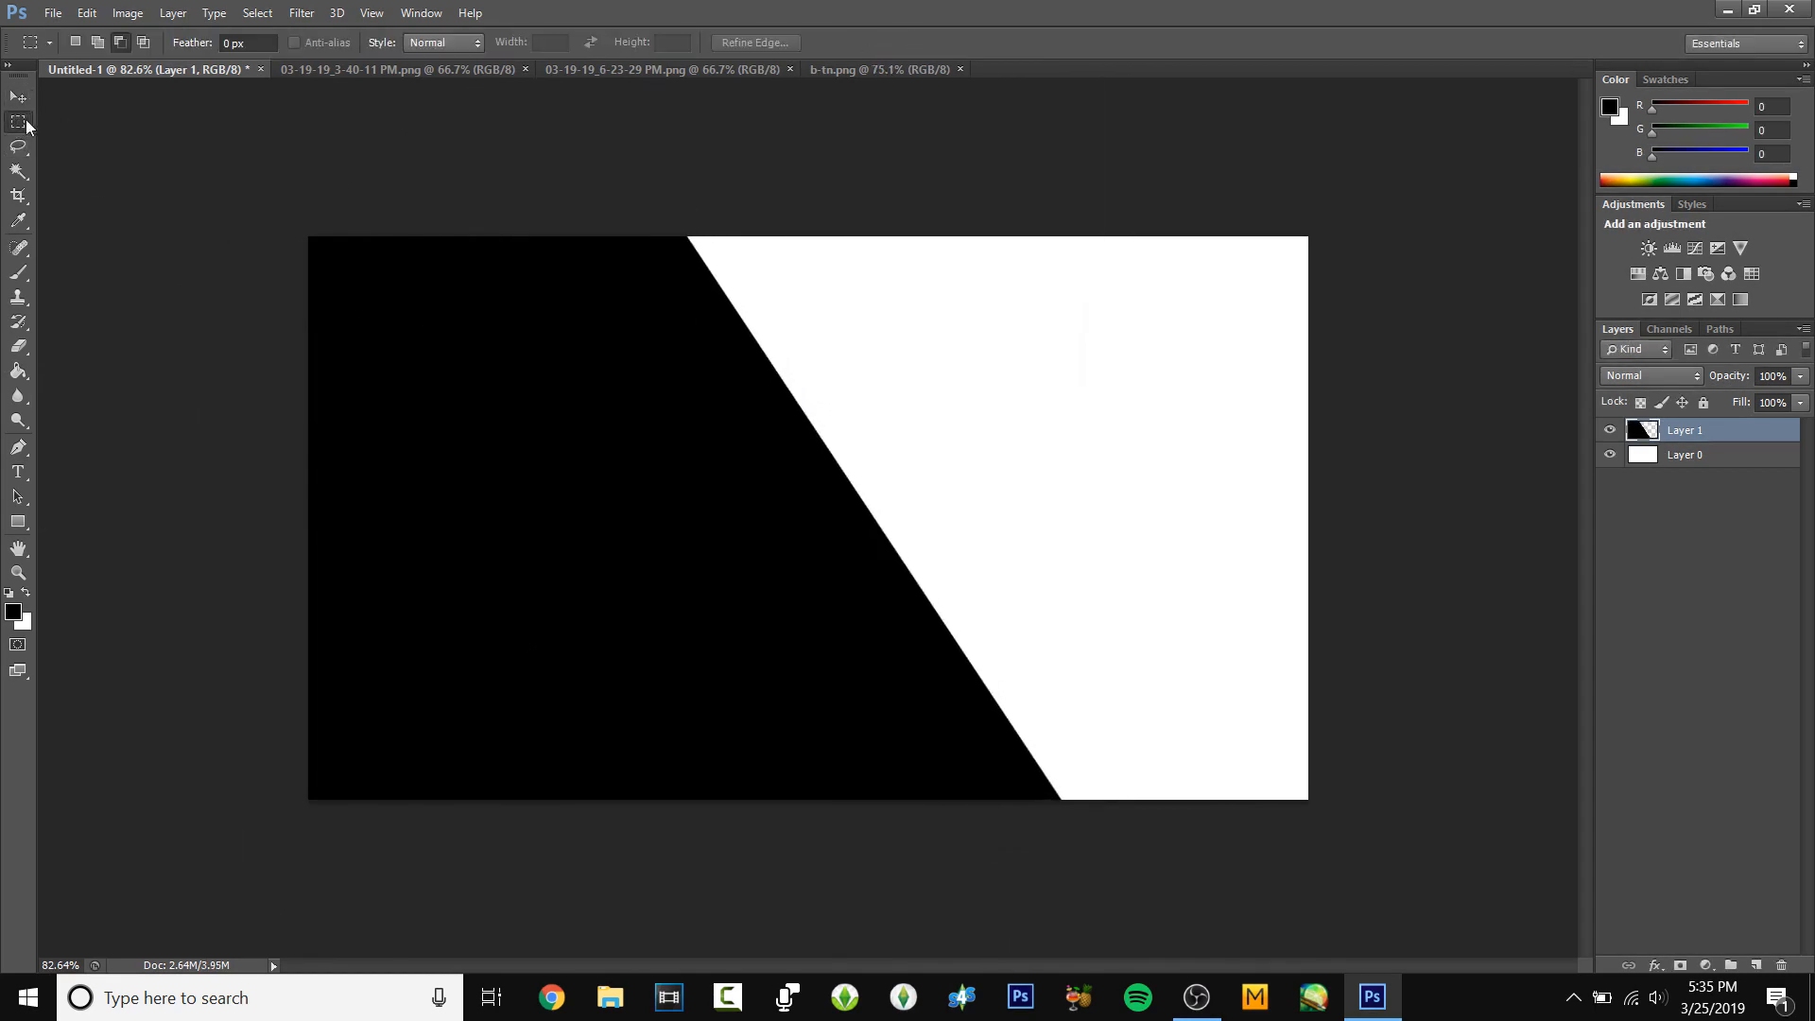
scroll(370, 197, up, 3)
scroll(380, 198, down, 2)
scroll(684, 279, up, 4)
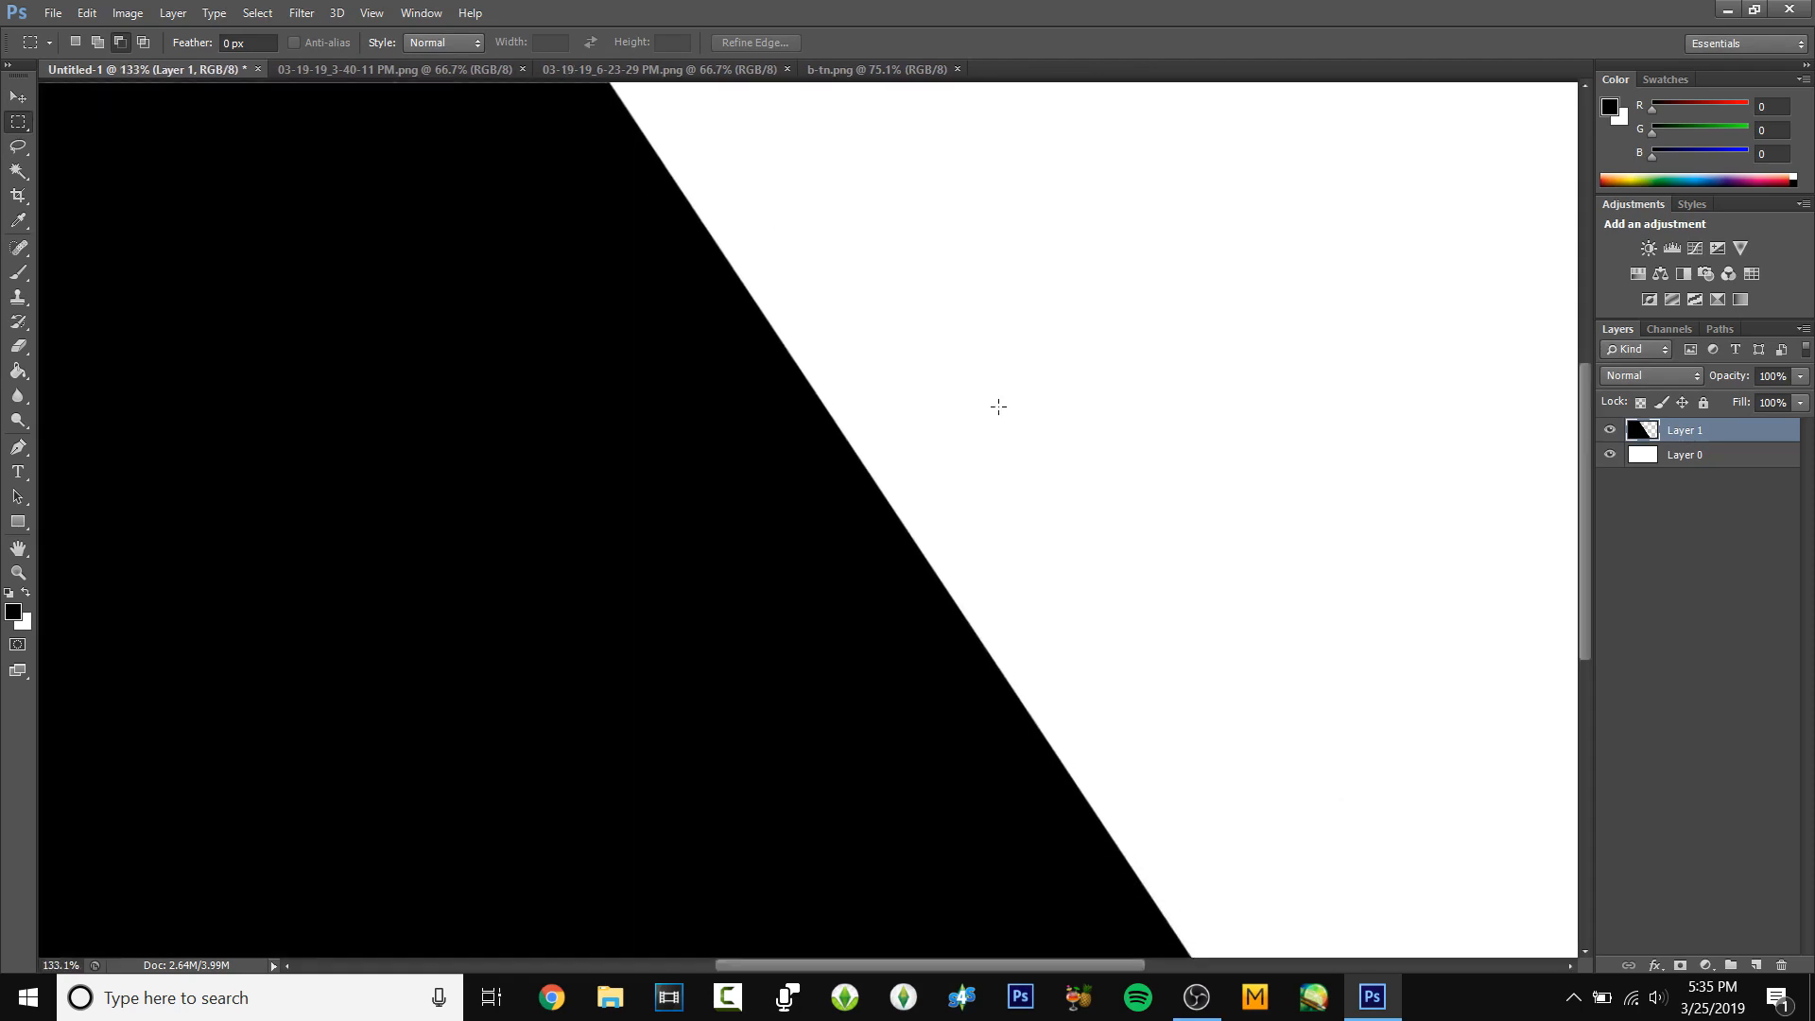
scroll(998, 407, down, 2)
- Create a new layer and fill a large rectangular selection over the black area with white as the portrait frame
key(ctrl+shift+n)
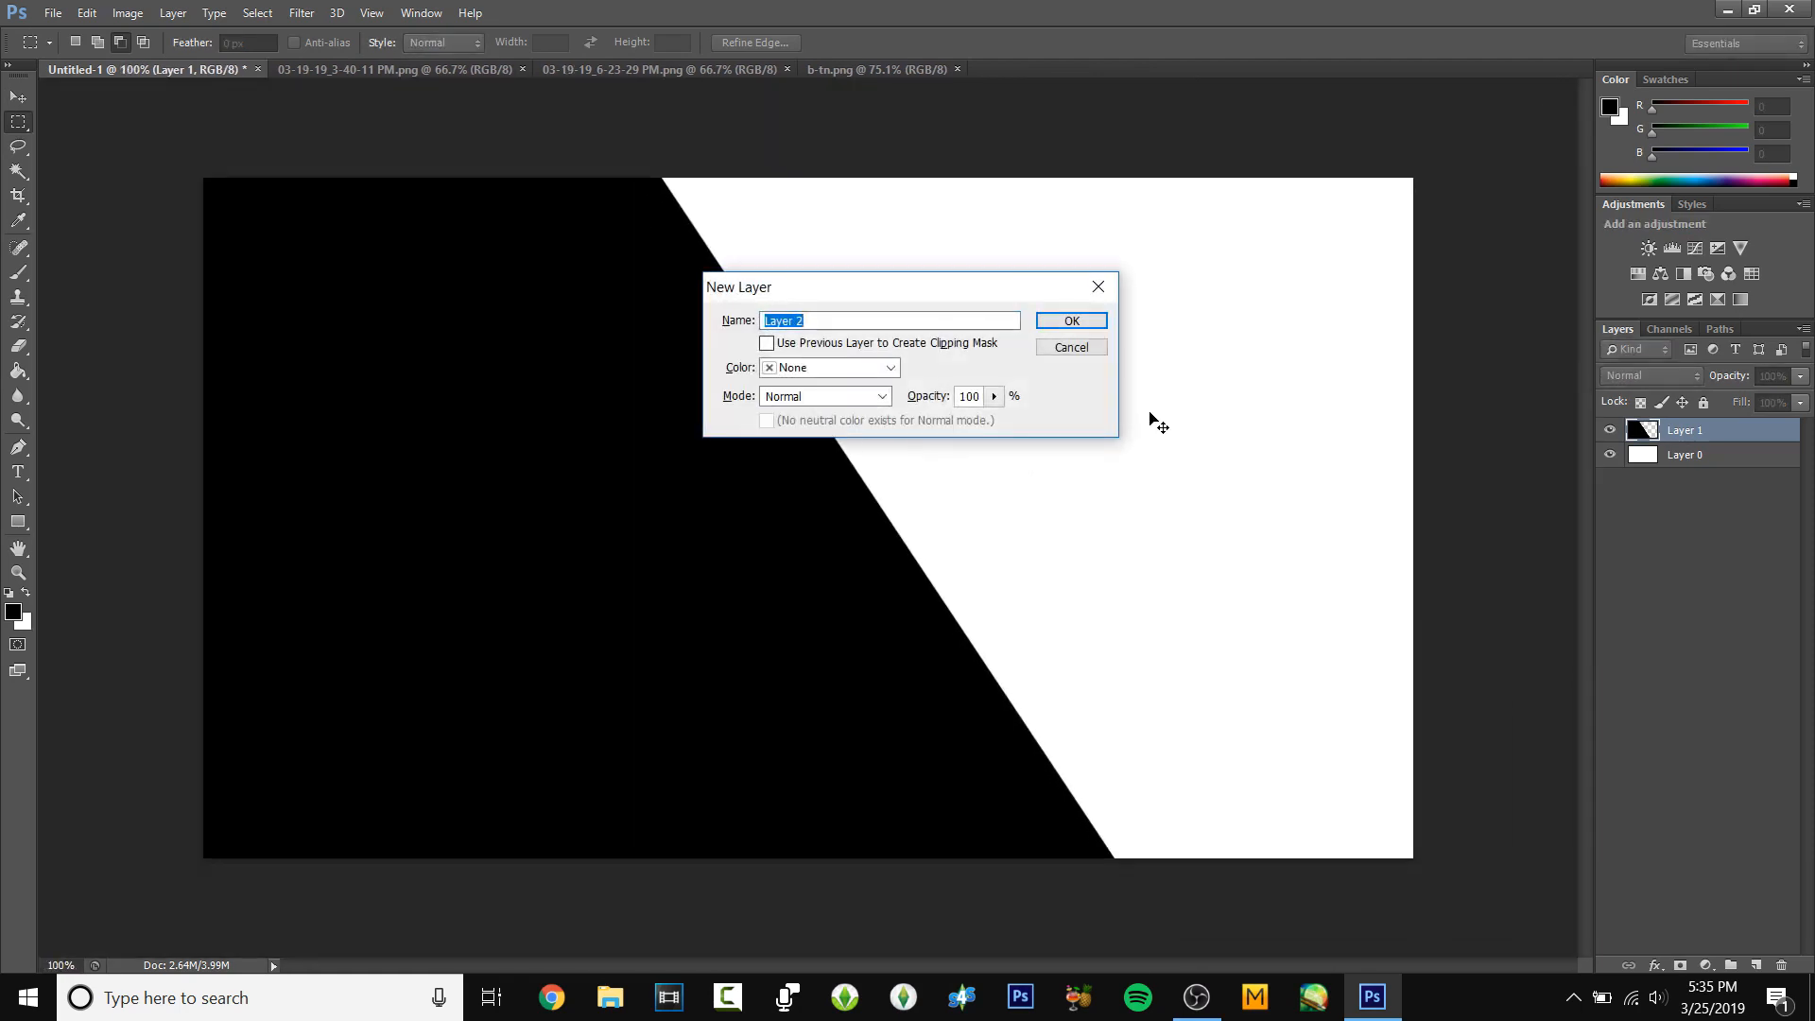
key(Return)
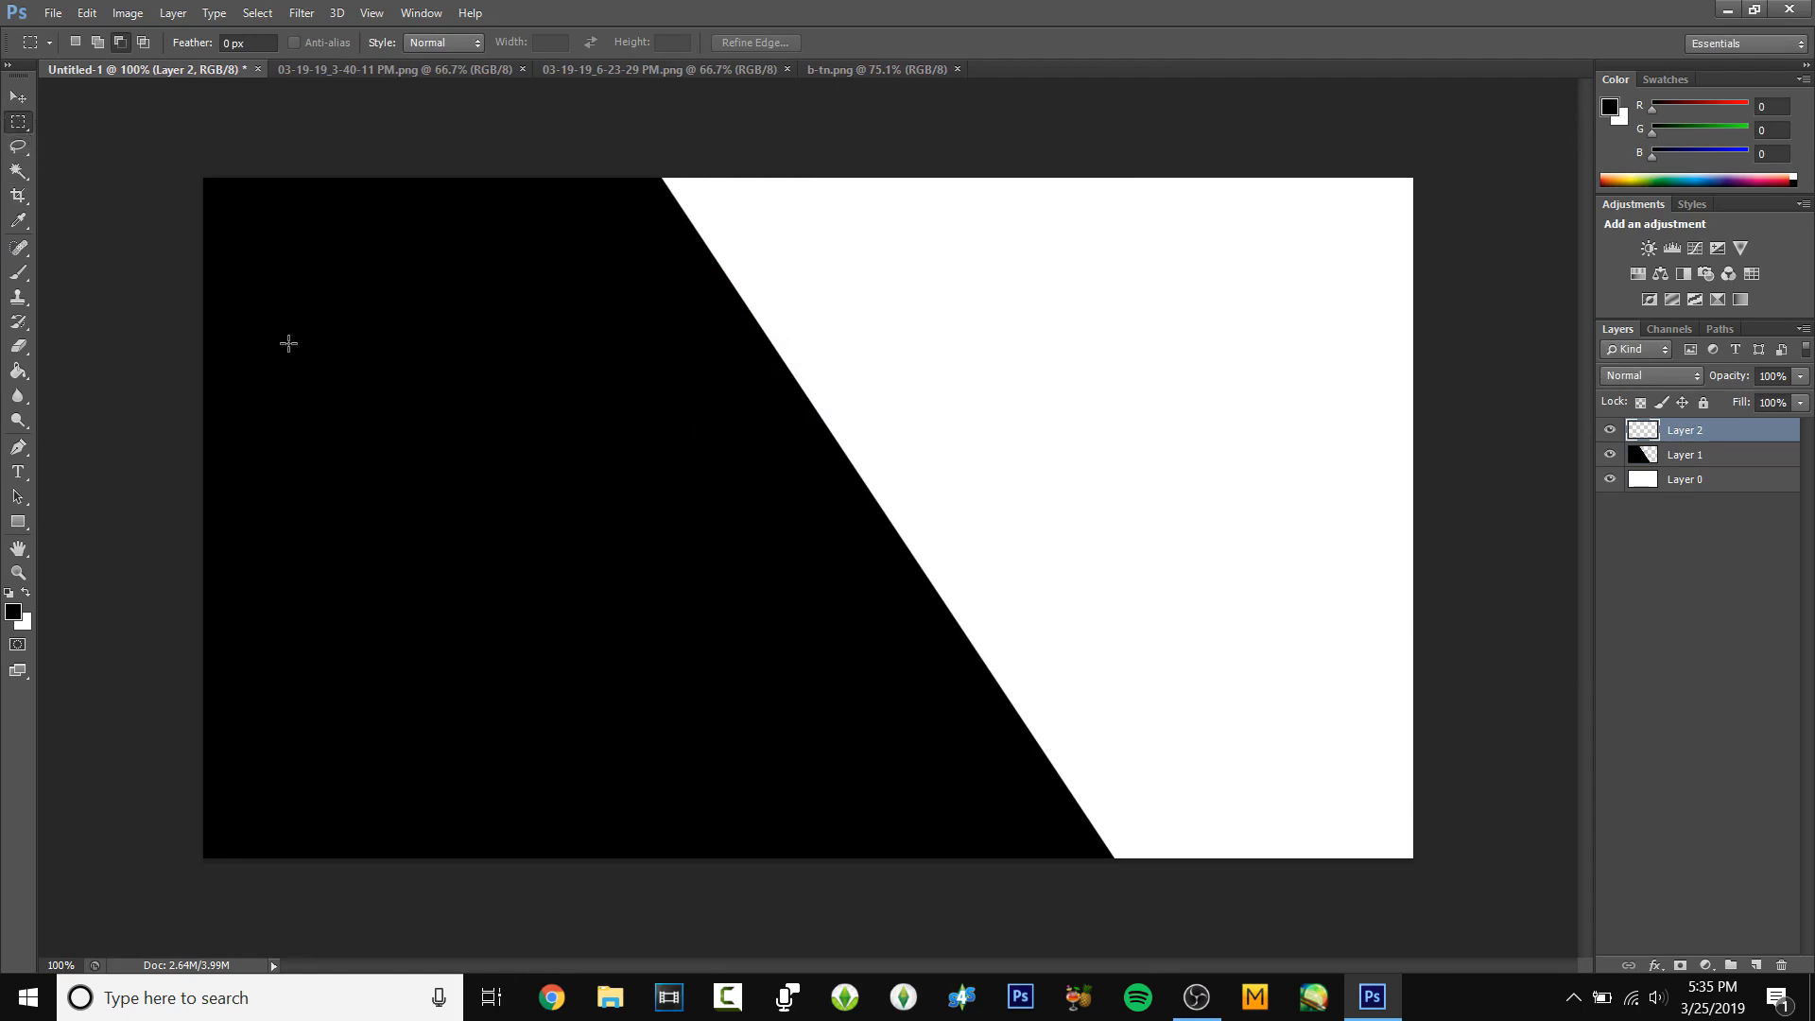
drag(302, 260, 791, 805)
click(18, 370)
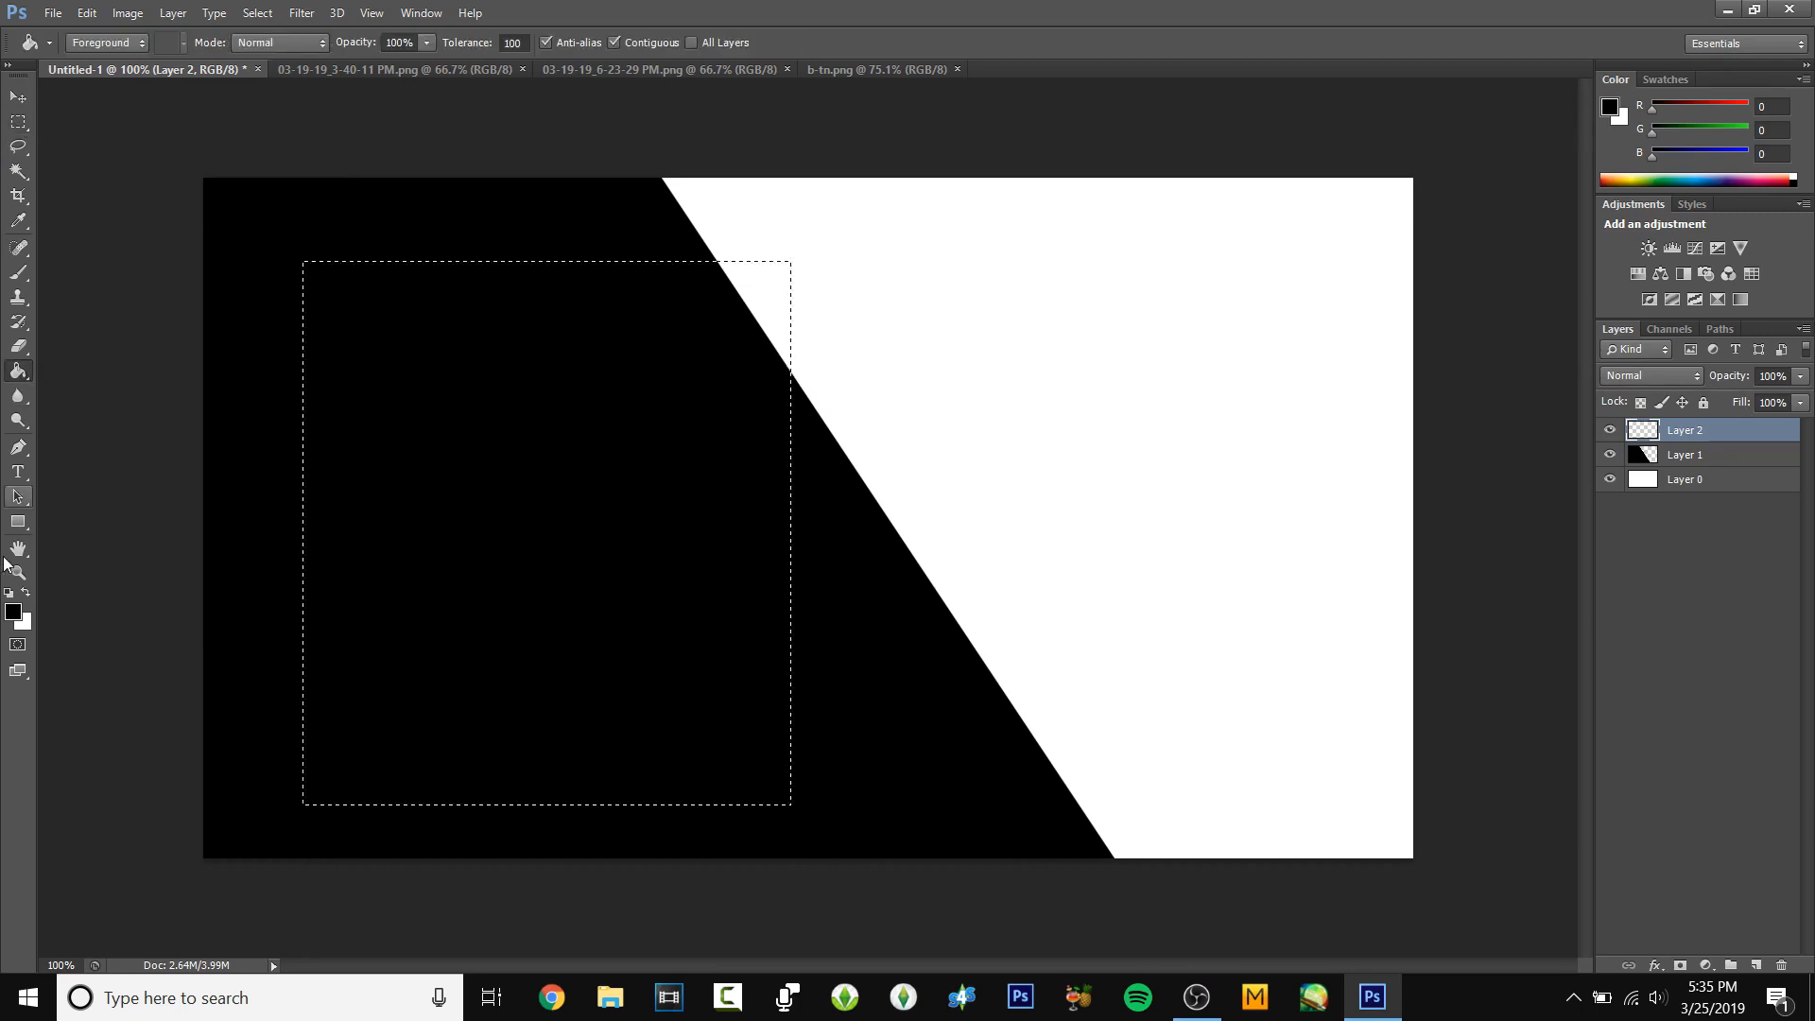
click(27, 593)
click(450, 422)
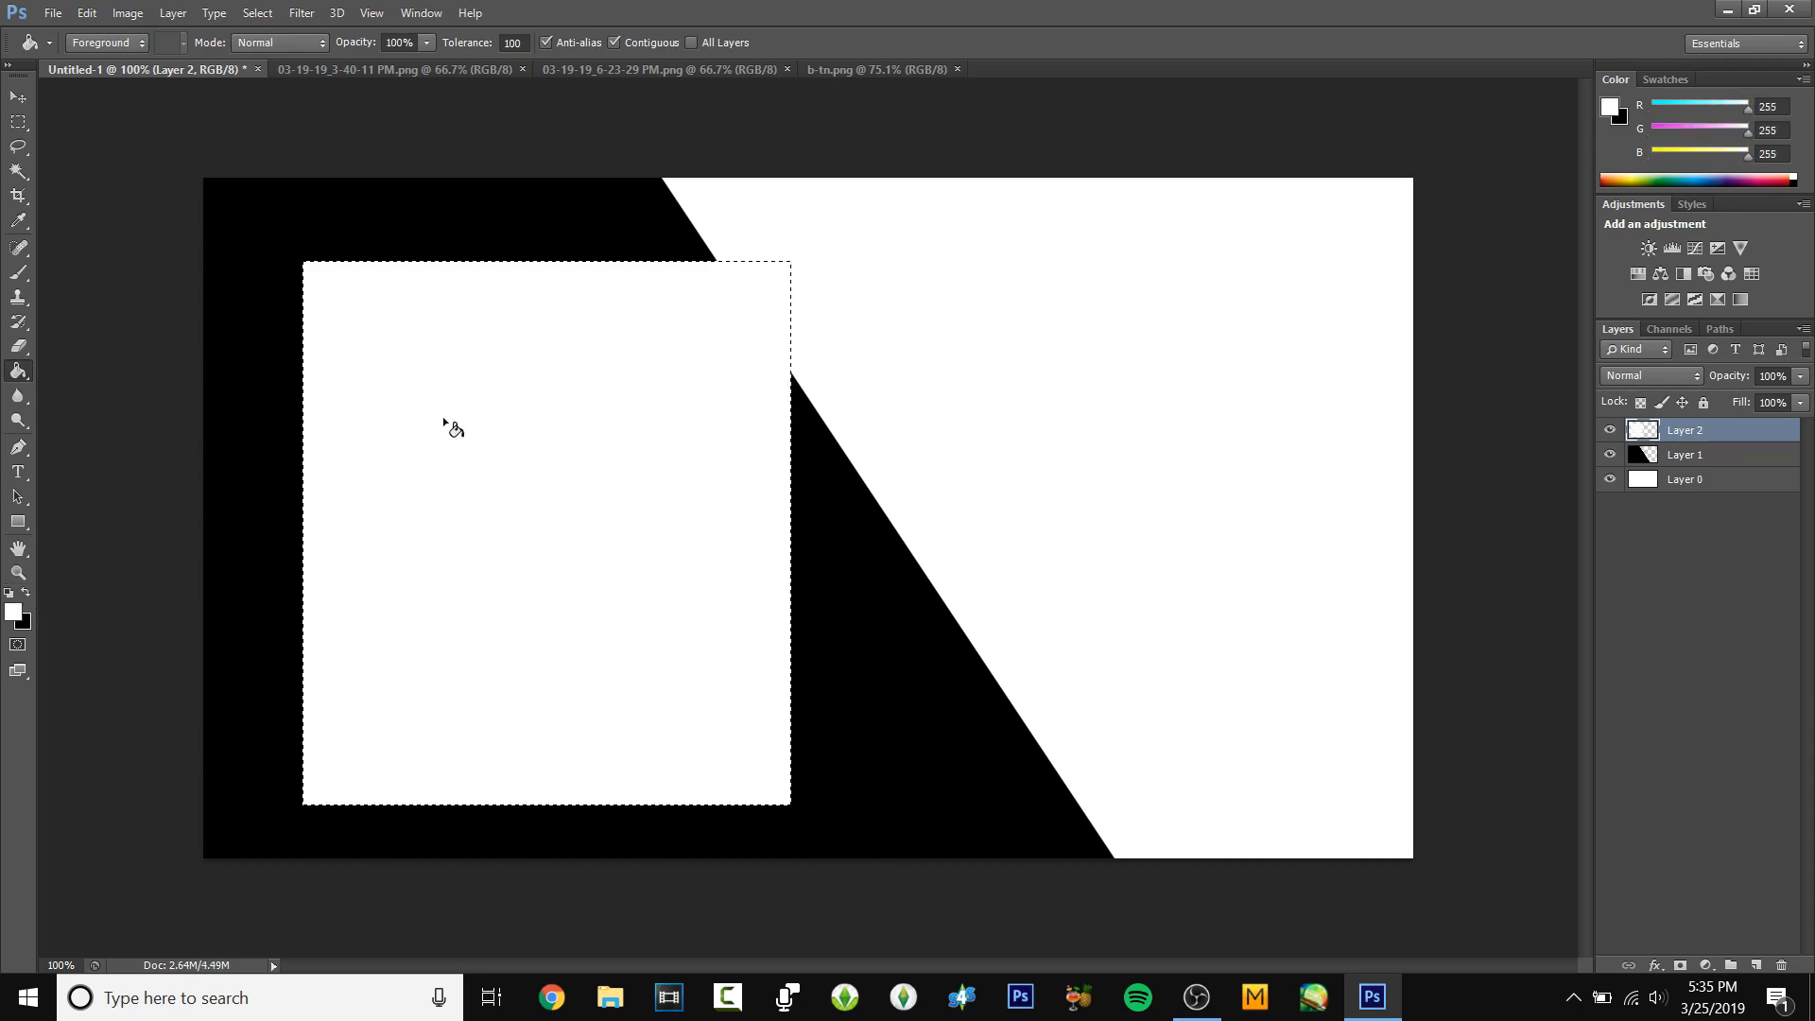
- Move the white rectangle up and to the left, then widen it to about 107% from its right edge
key(v)
drag(560, 316, 519, 300)
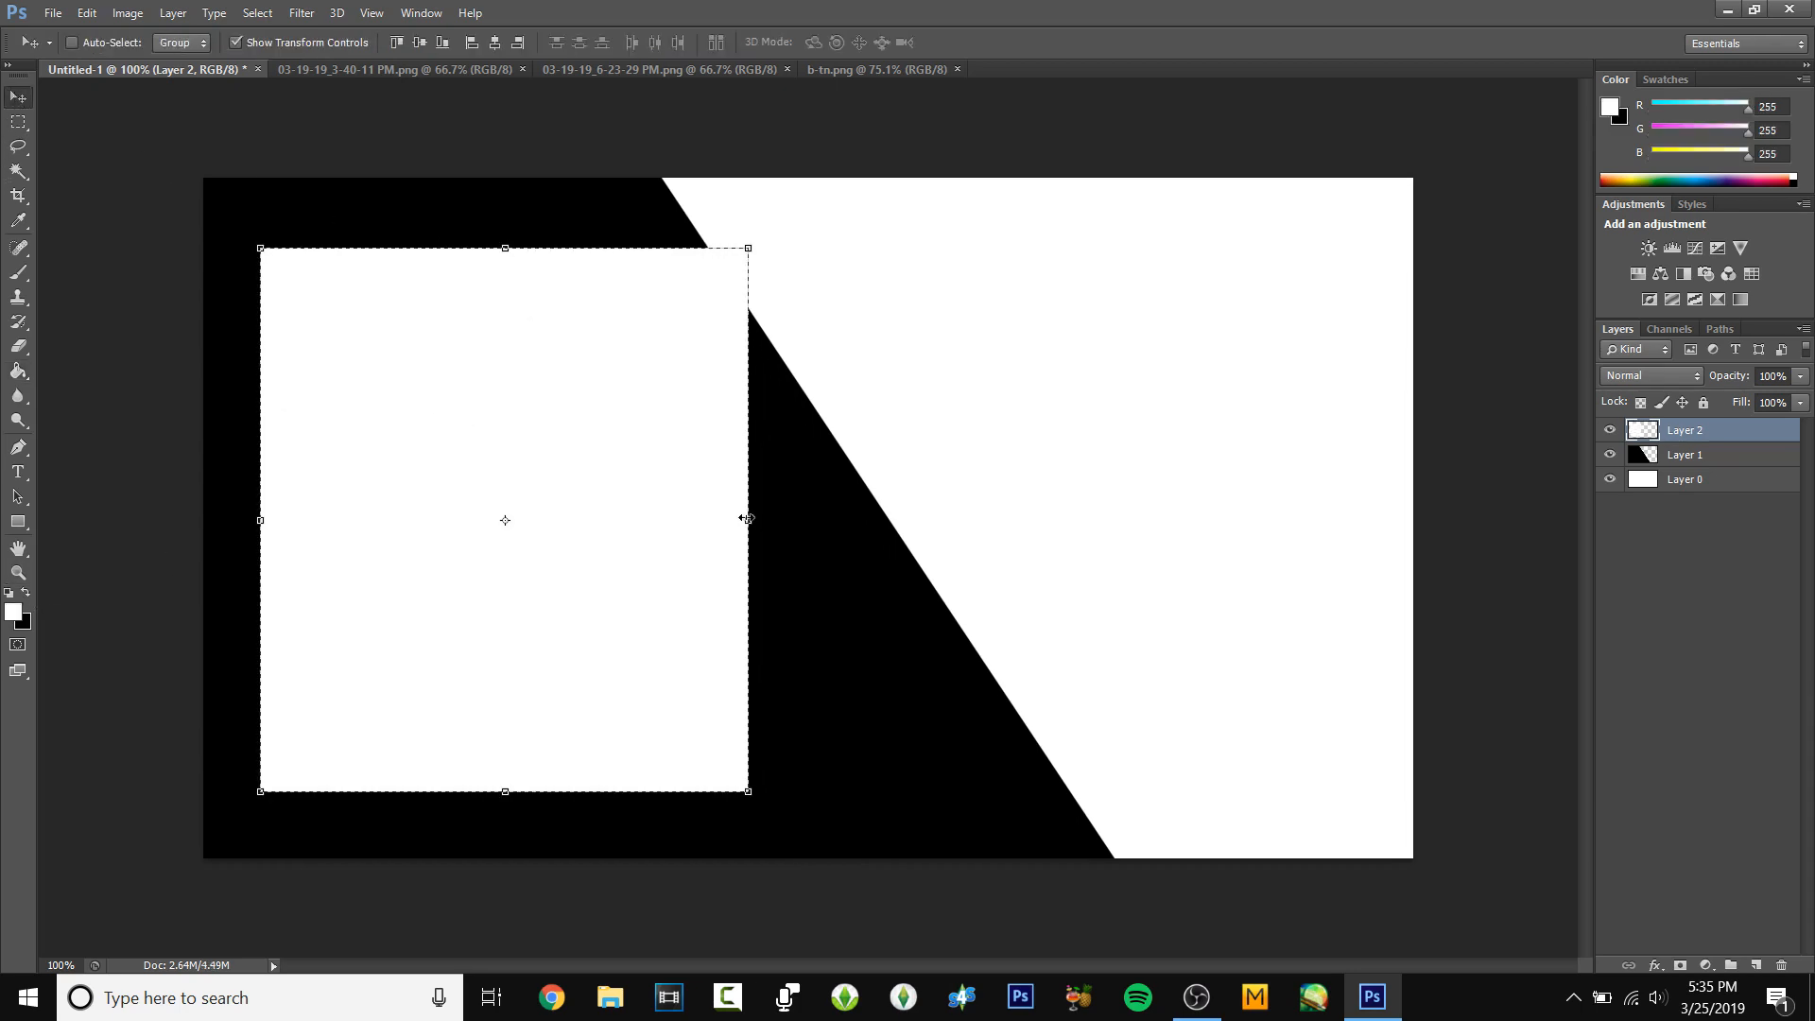
drag(750, 519, 783, 521)
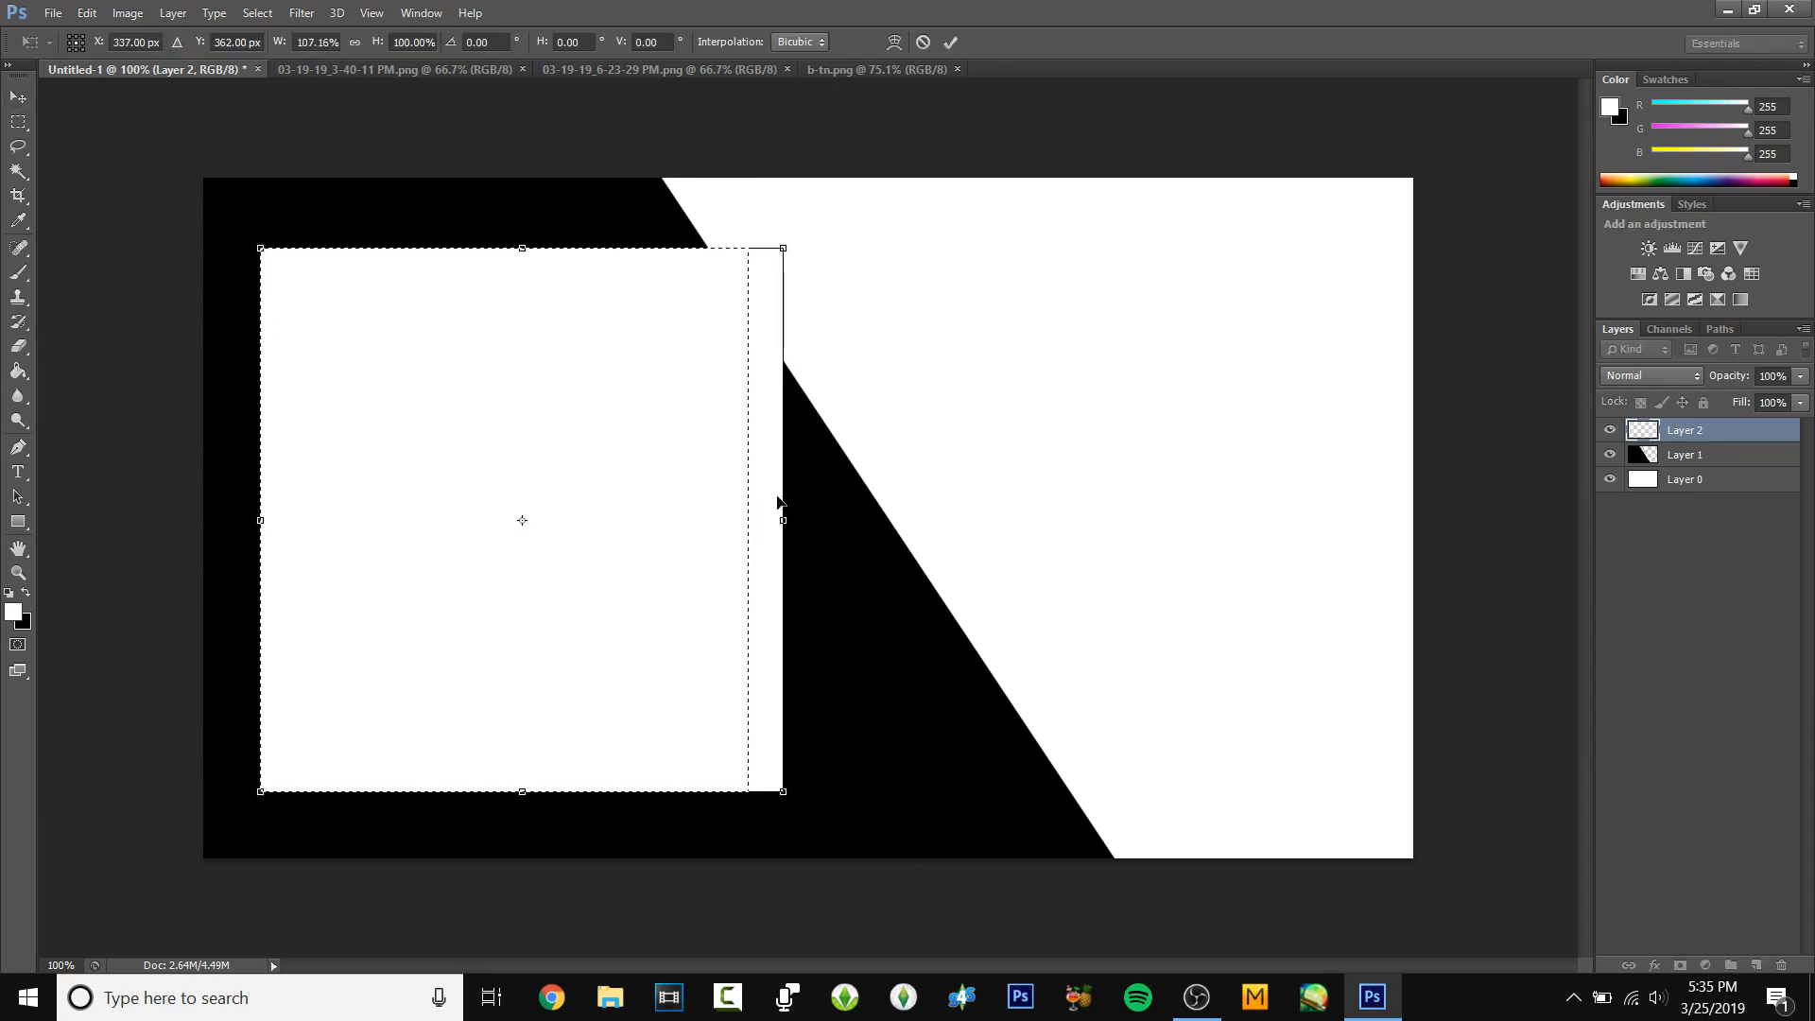
click(18, 122)
key(Return)
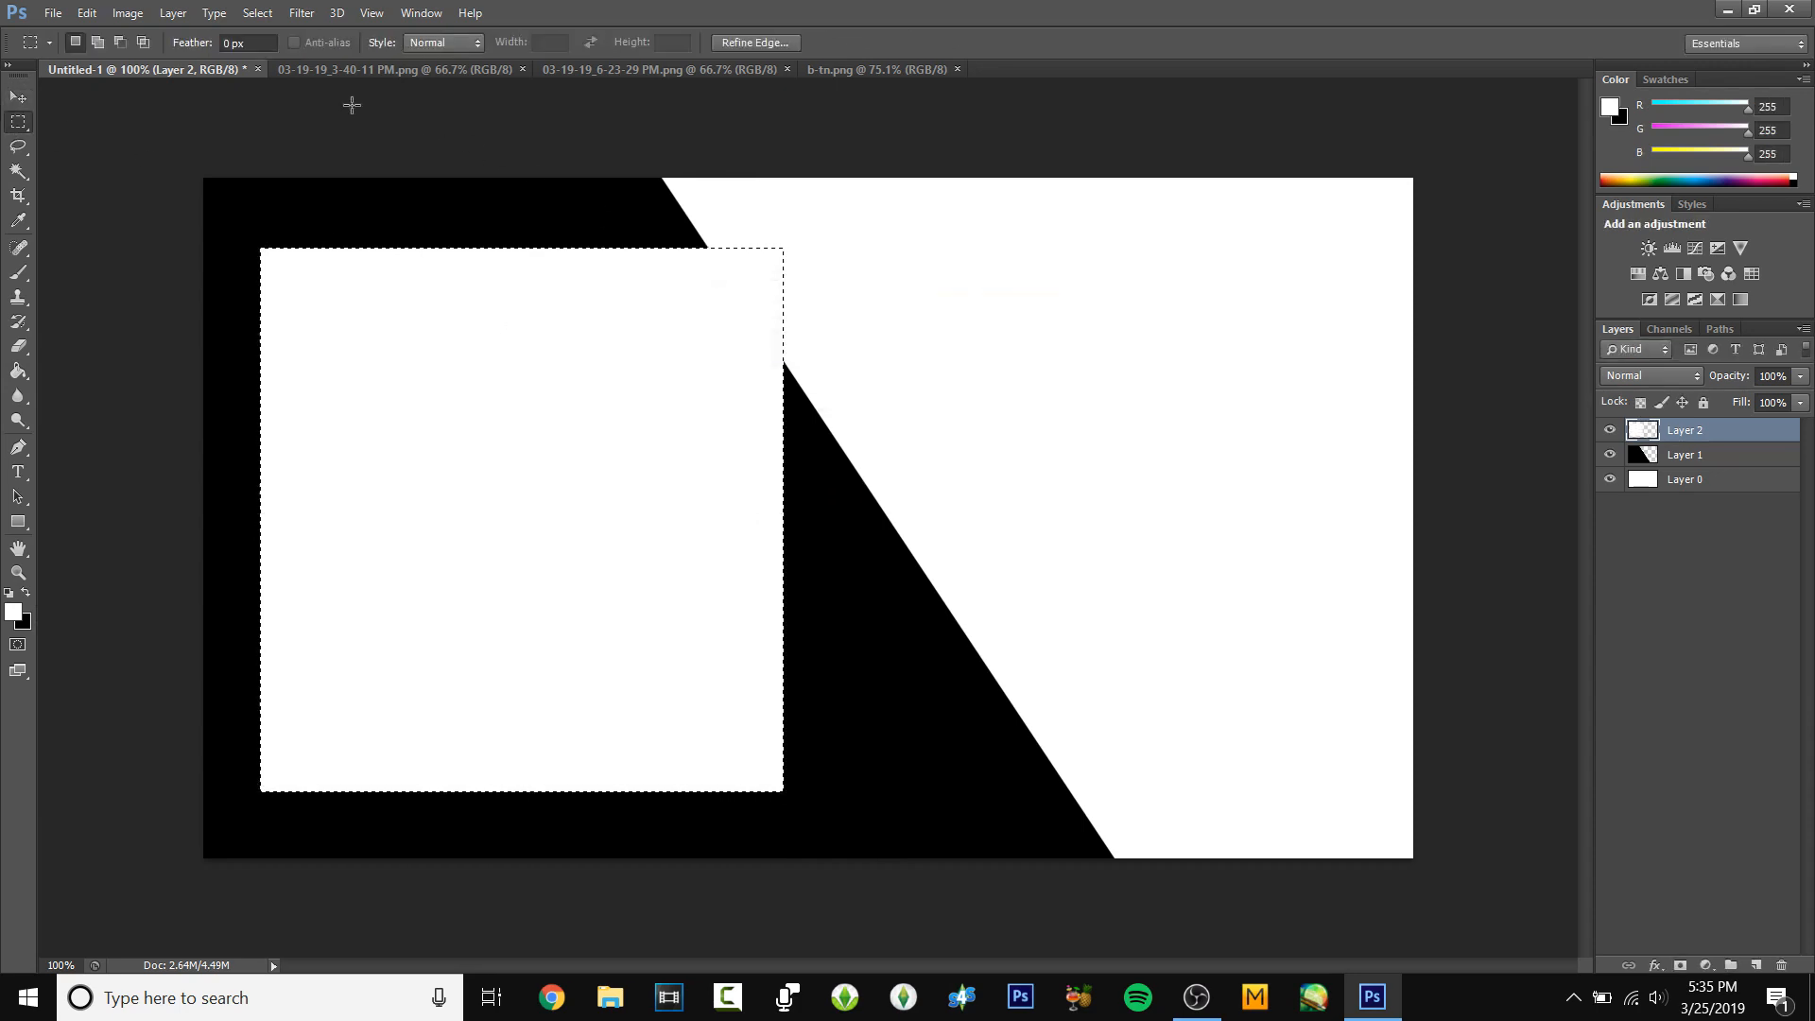
- Deselect and lower the white rectangle slightly to leave more black space above it
scroll(802, 236, down, 1)
scroll(802, 236, up, 1)
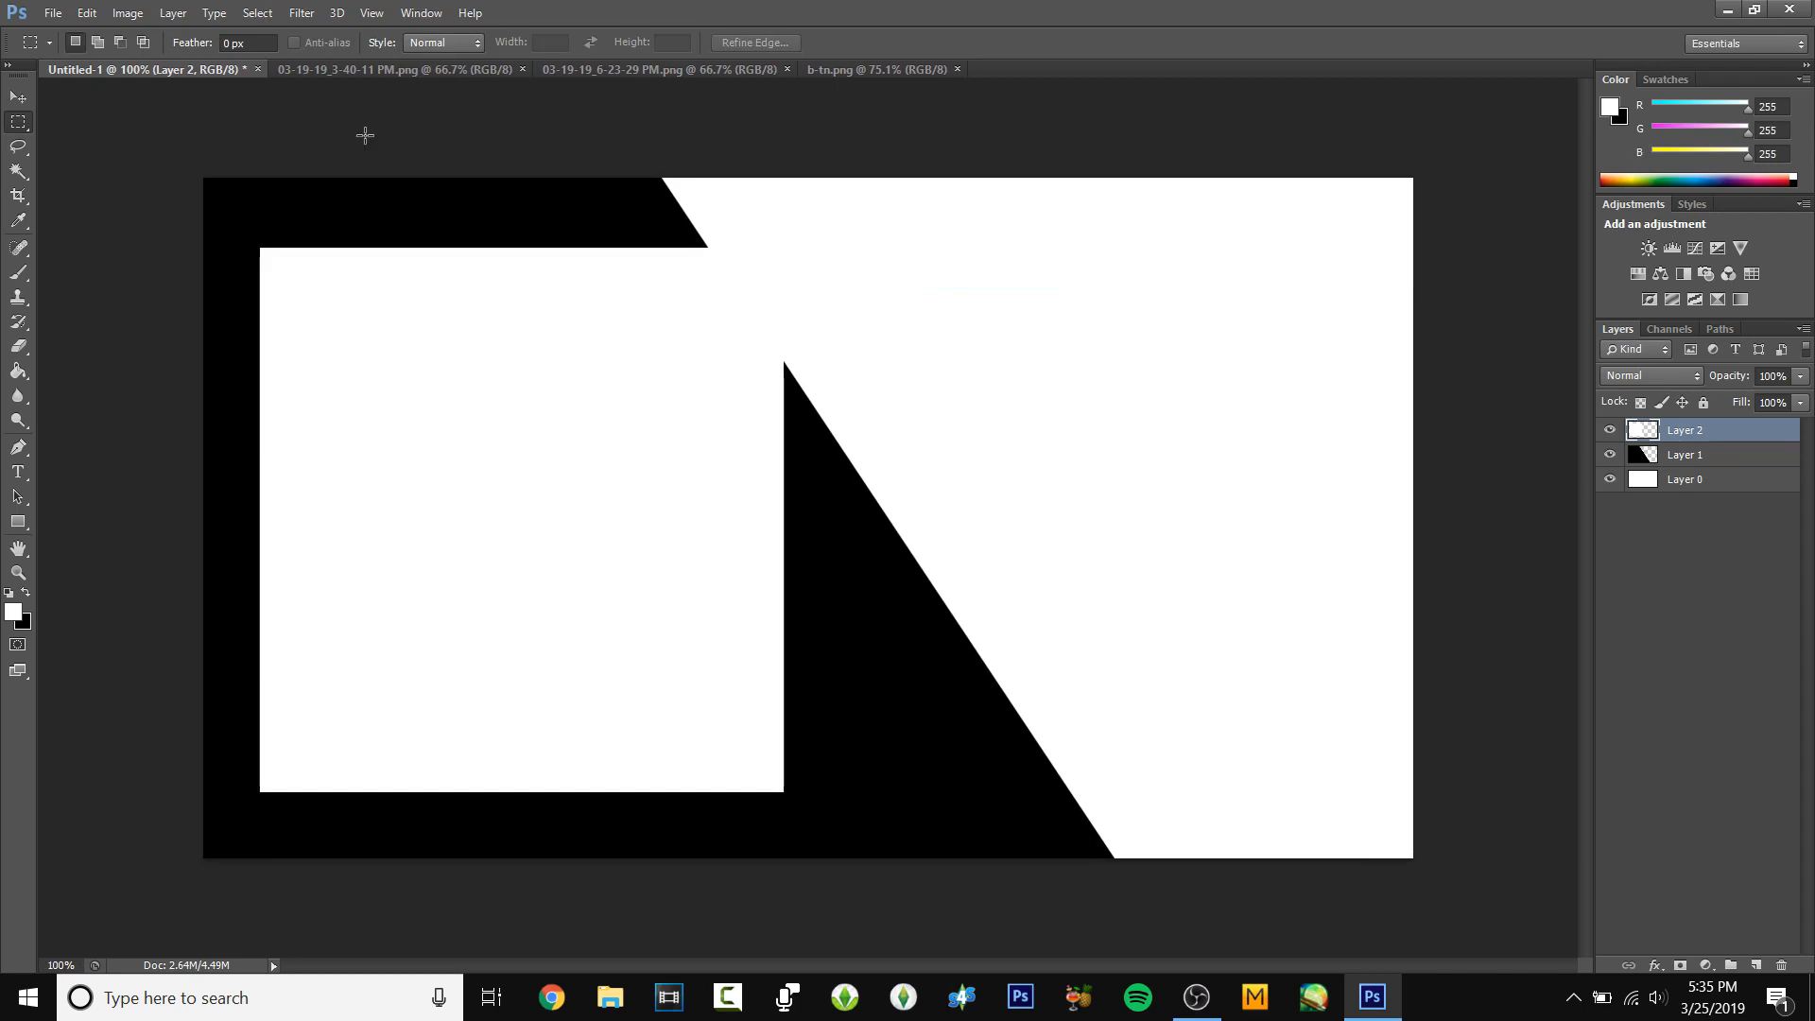
scroll(713, 644, down, 1)
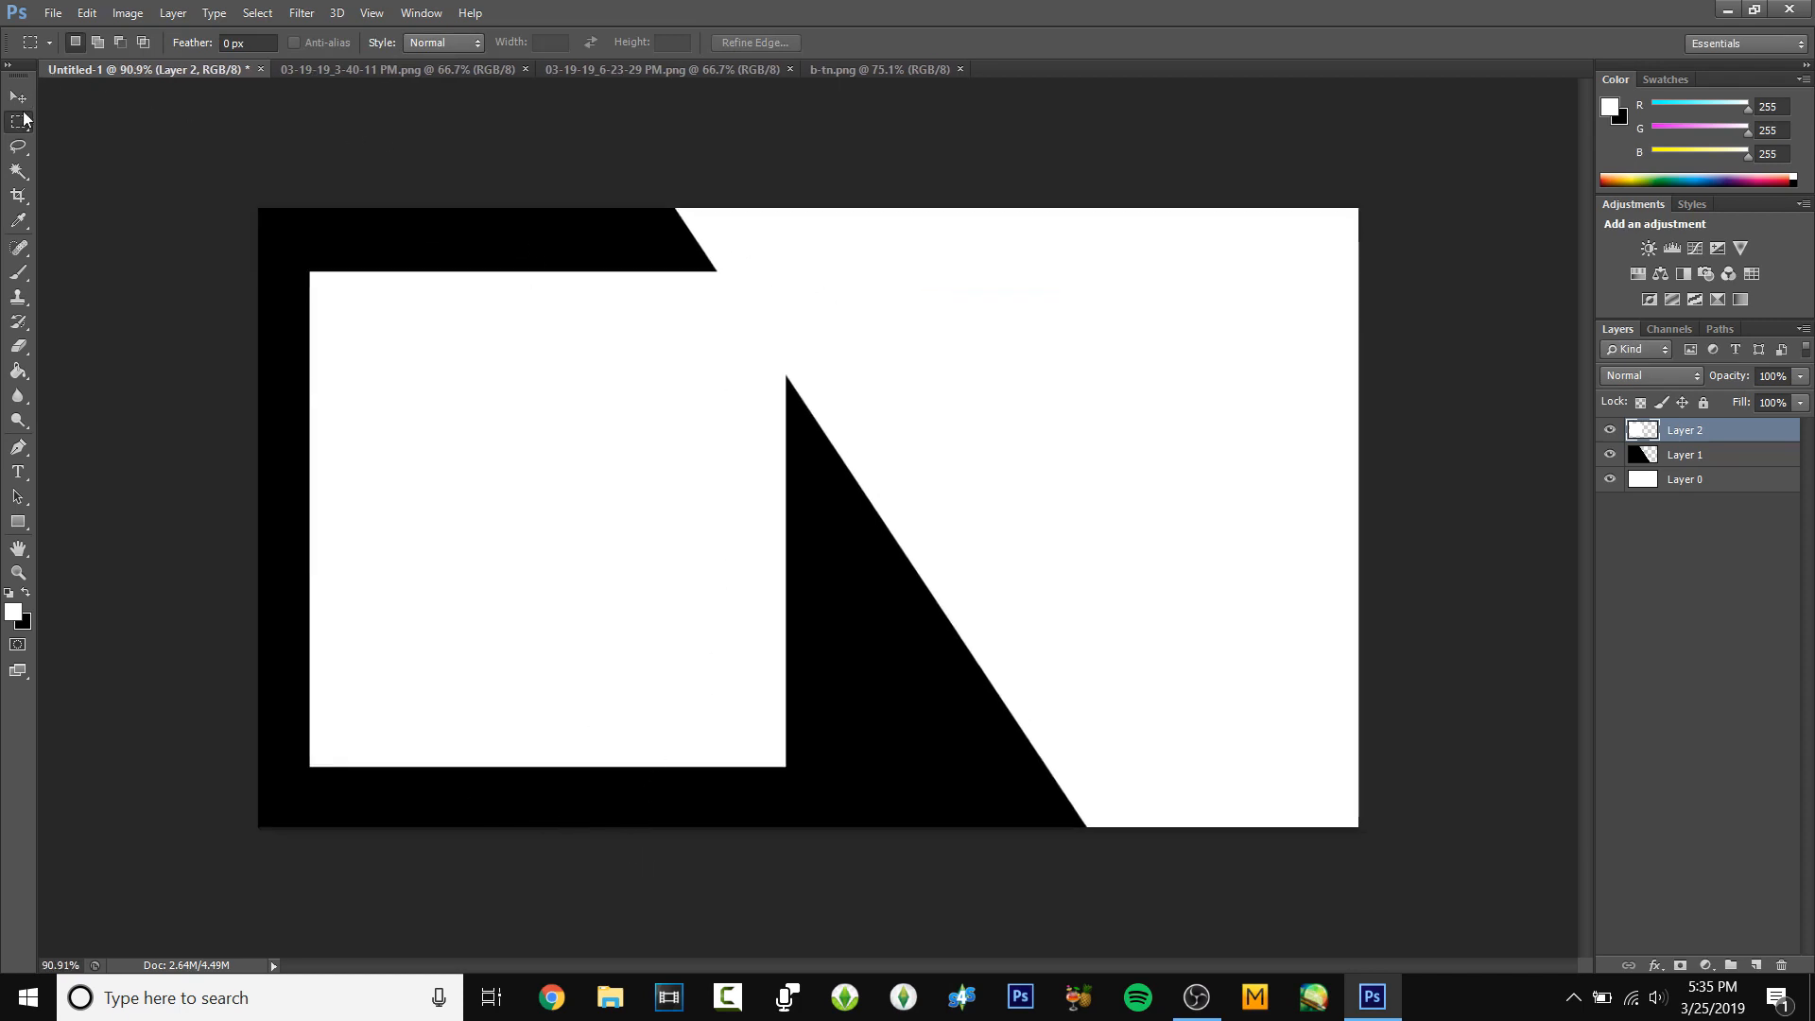
key(v)
drag(515, 445, 566, 404)
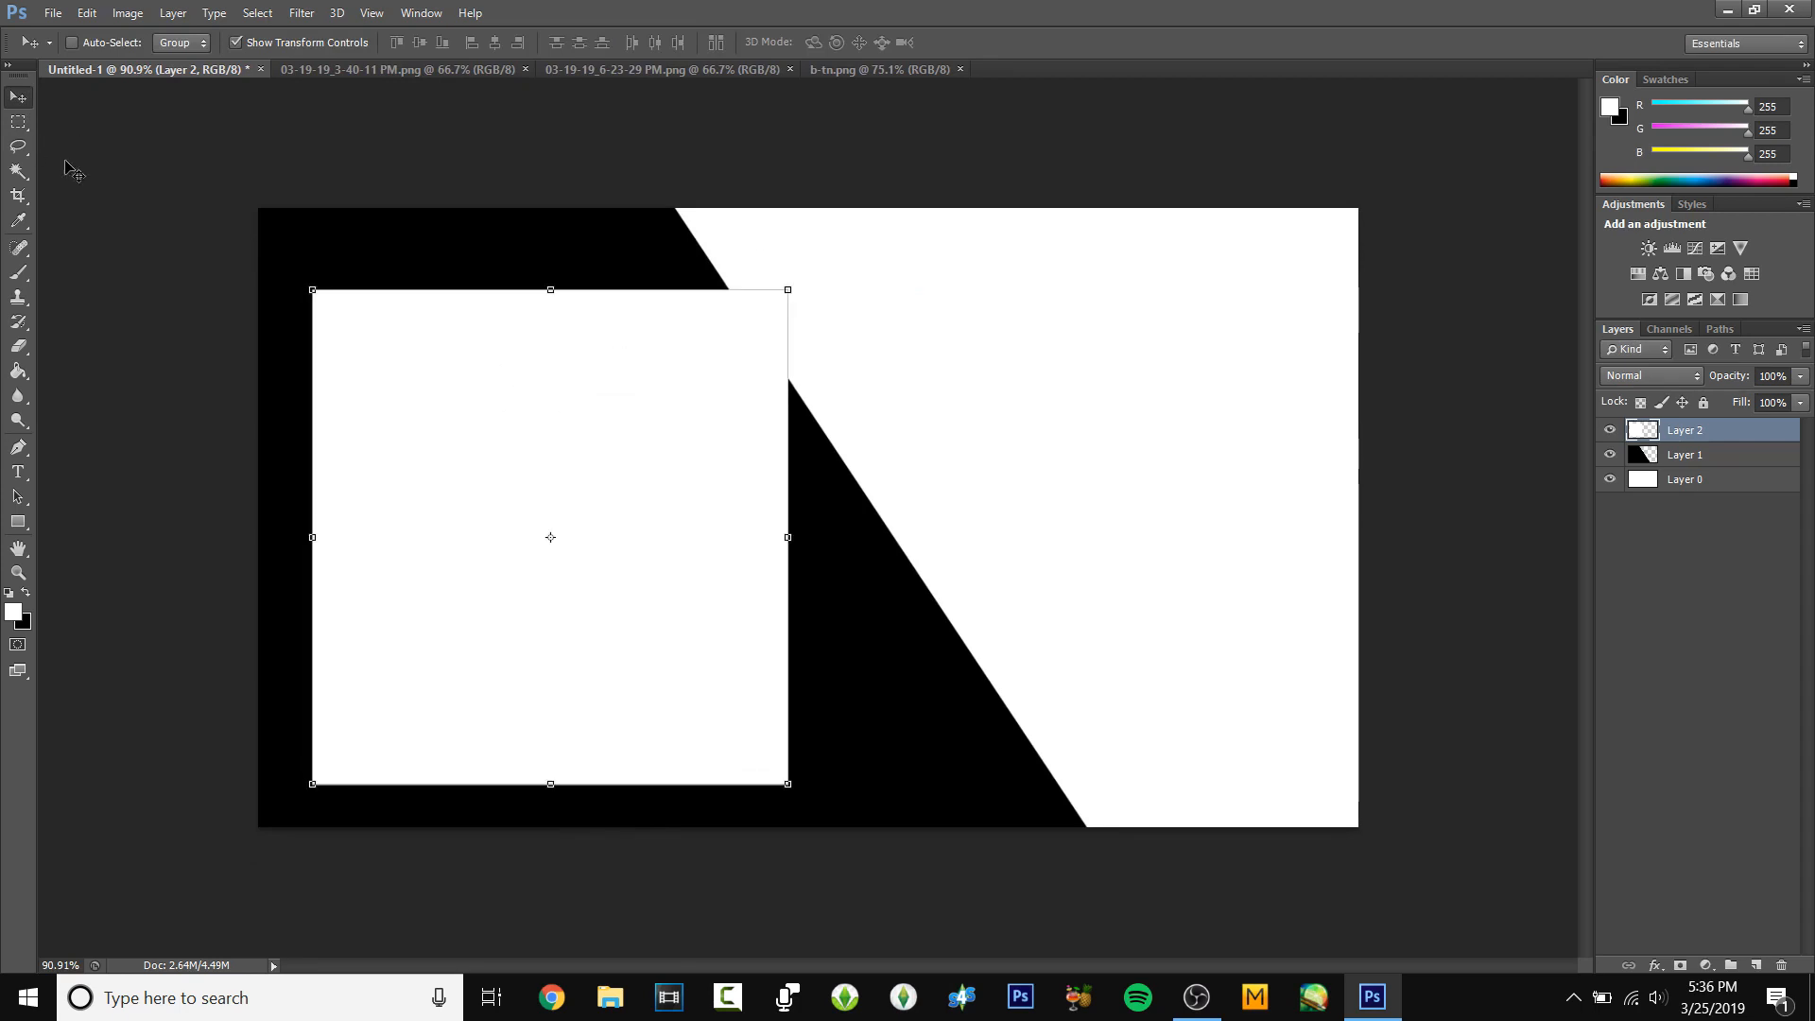
- Check the reference b-tn.png, then switch to portrait 03-19-19_3-40-11 PM.png and convert its background into the regular layer Layer 0
click(891, 69)
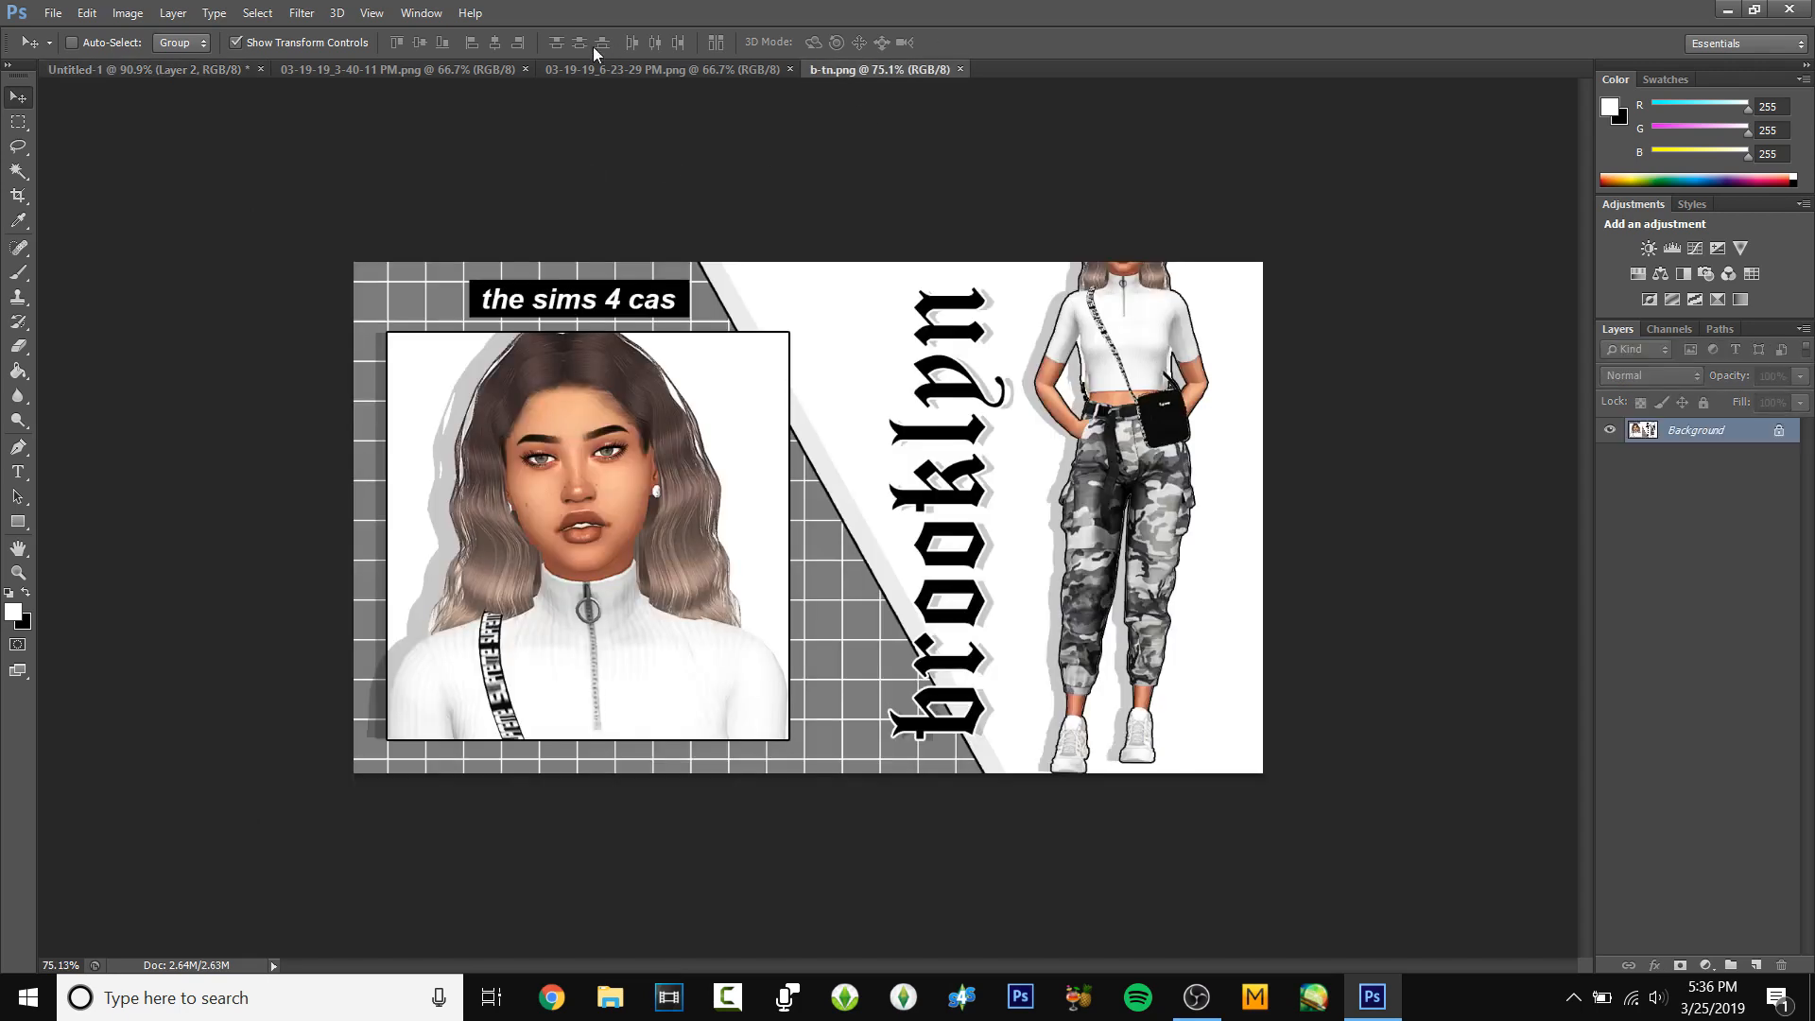
click(445, 72)
scroll(1005, 373, up, 2)
scroll(775, 395, down, 1)
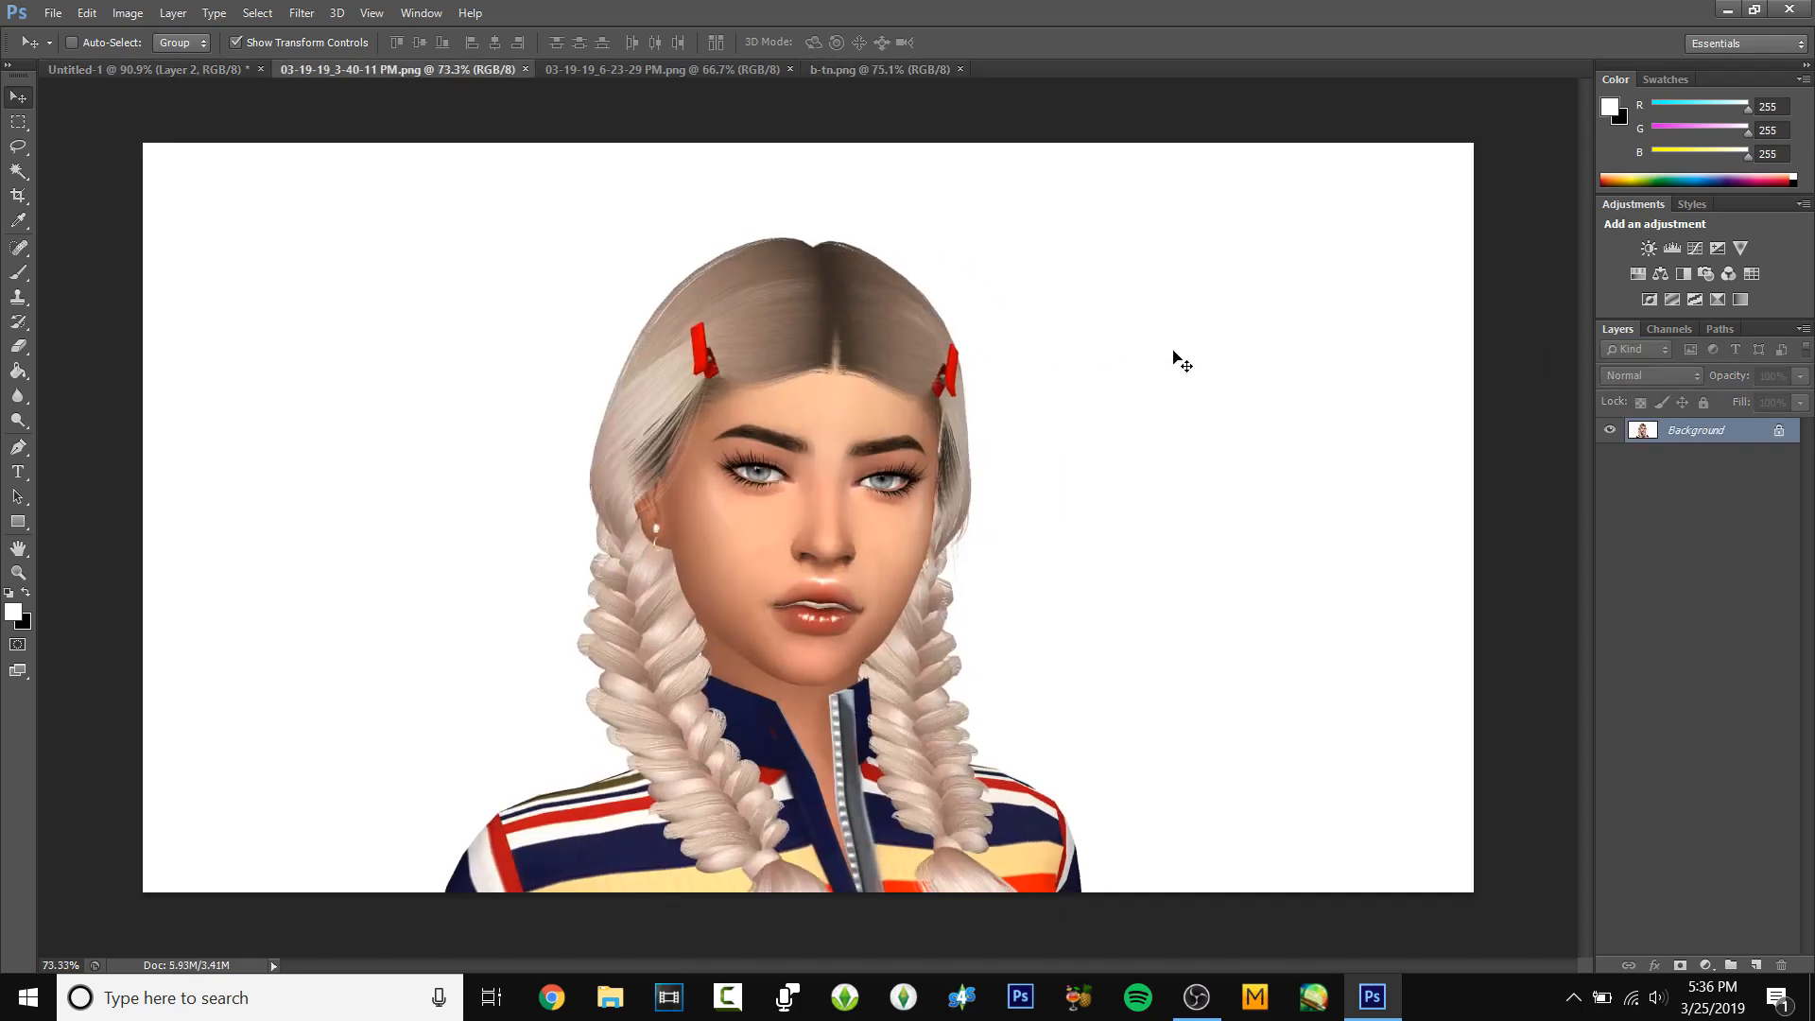
double_click(1717, 432)
click(1063, 321)
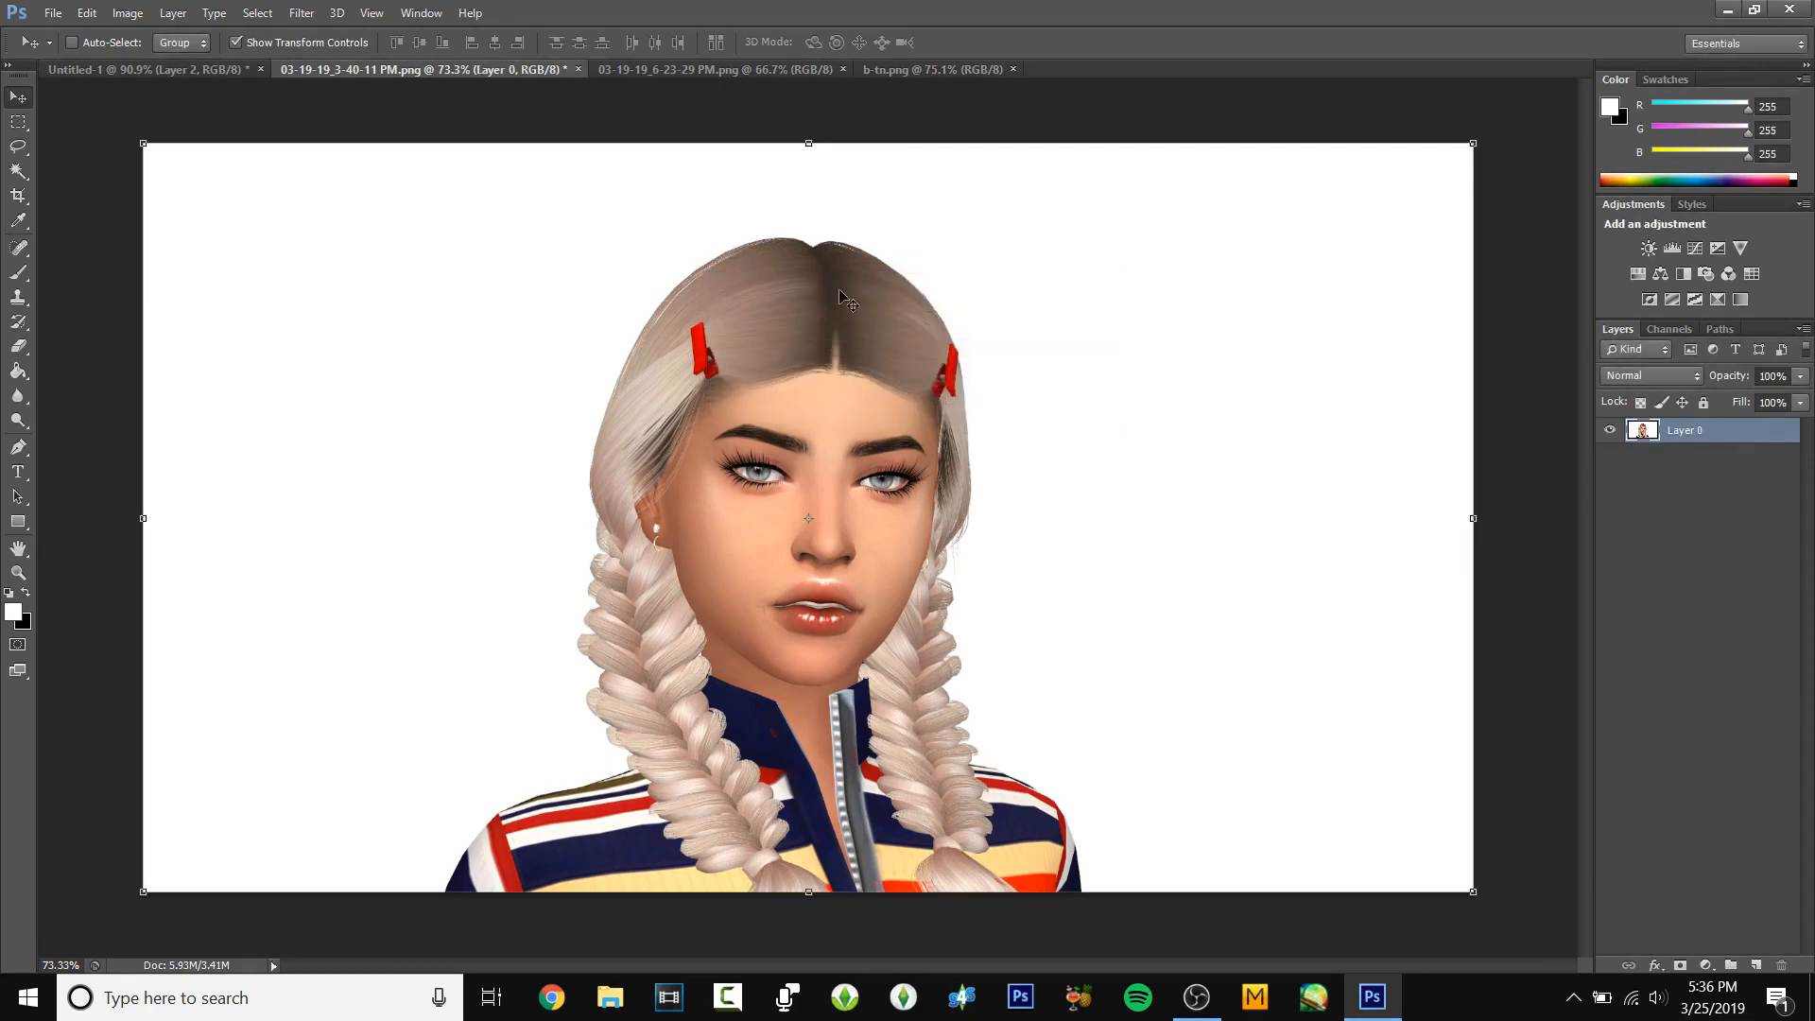
- Cut away the white background around the portrait using the Magic Wand with a tolerance of 50
click(18, 171)
click(548, 278)
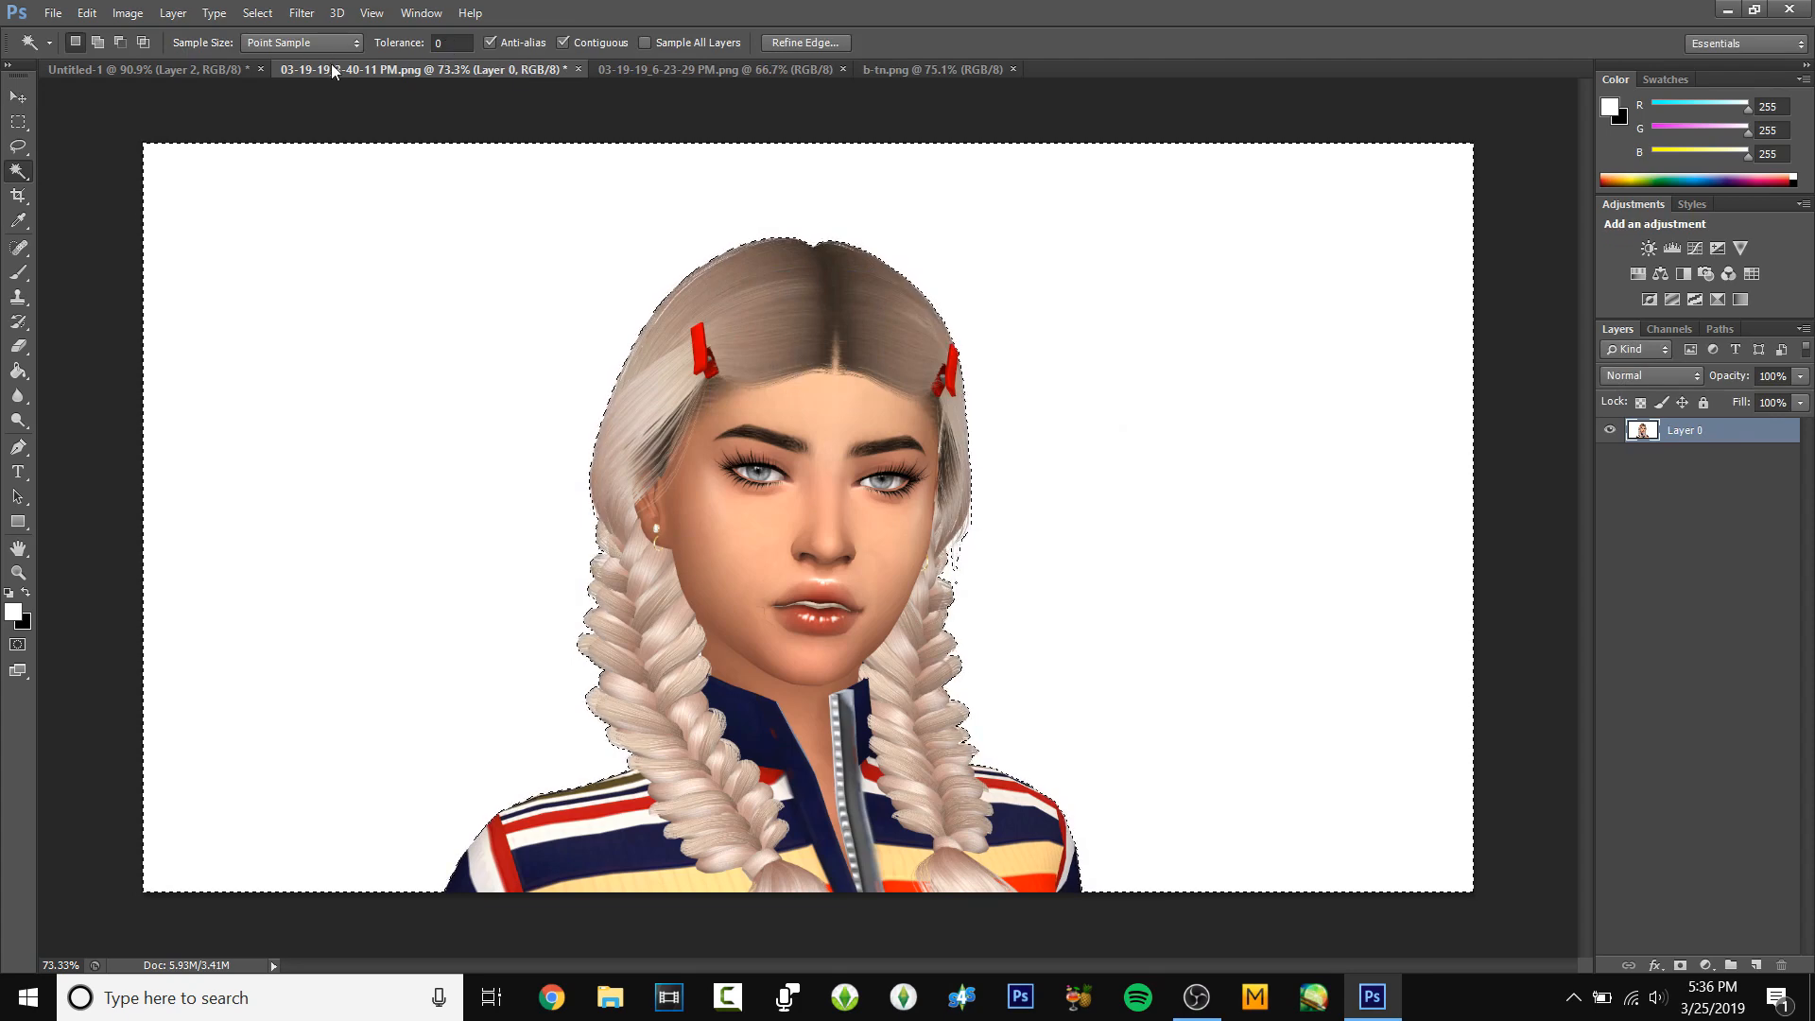
click(456, 43)
text(50)
key(Return)
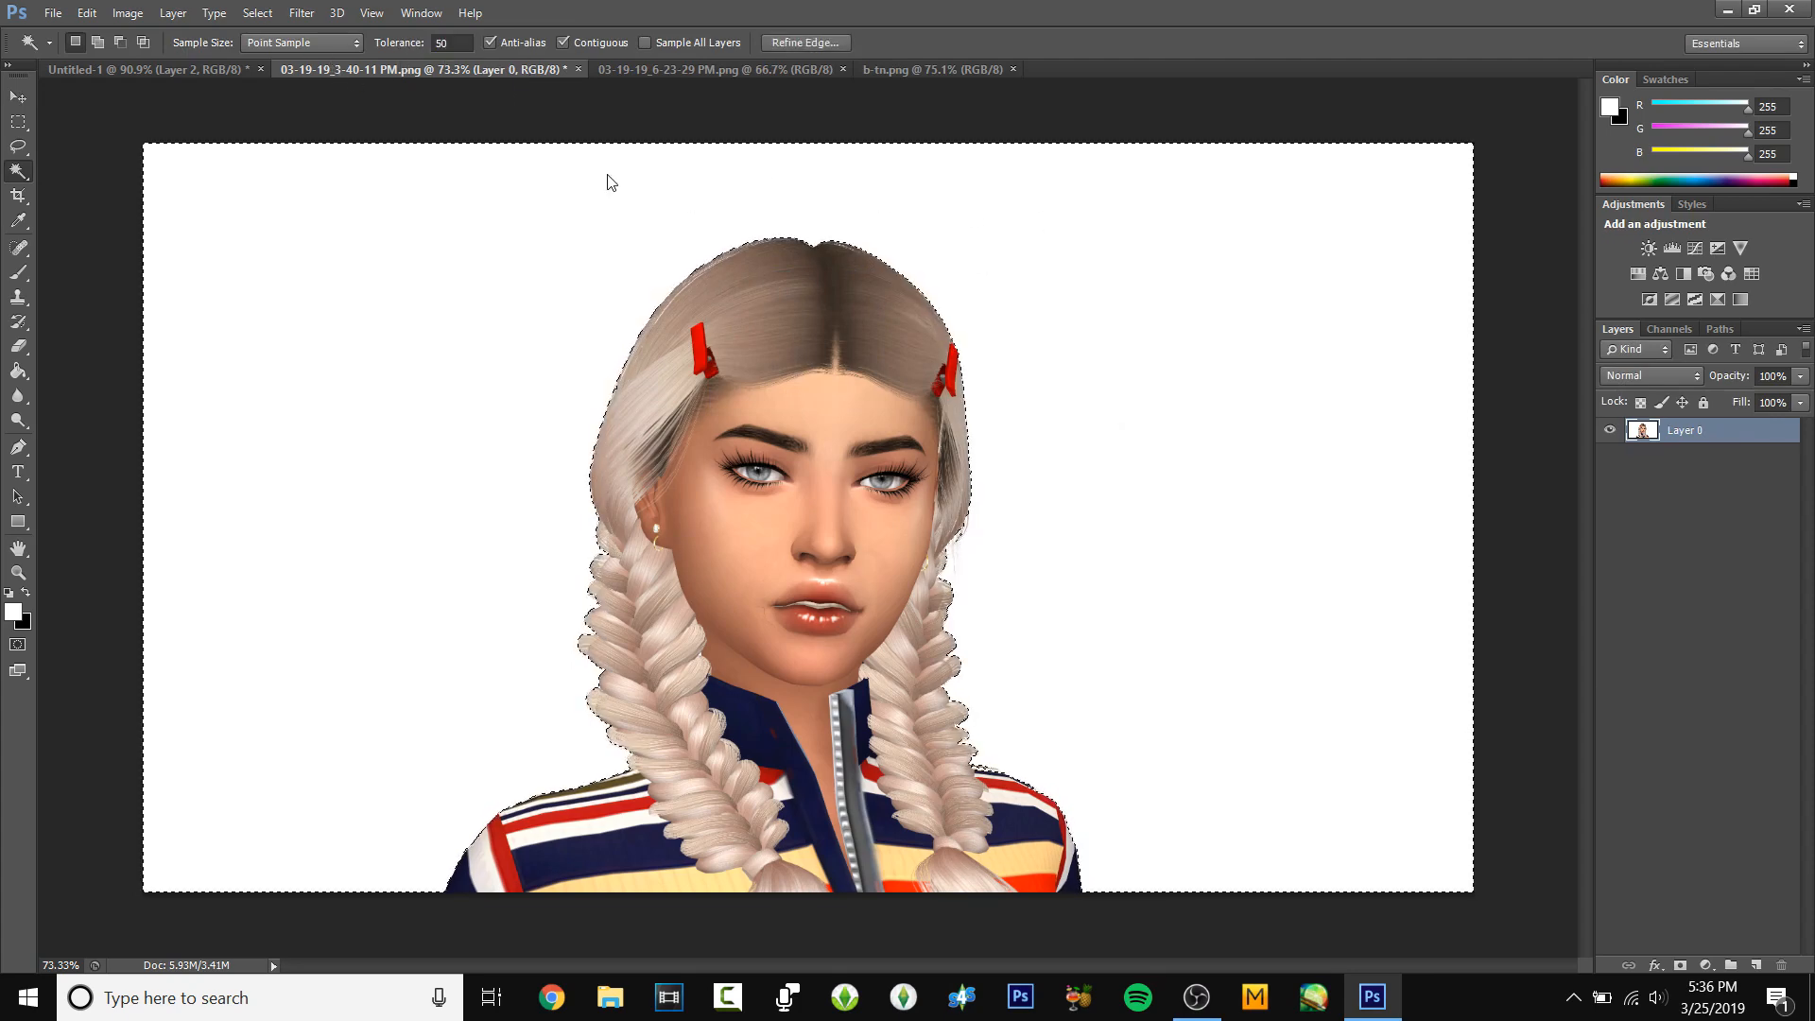
key(ctrl+x)
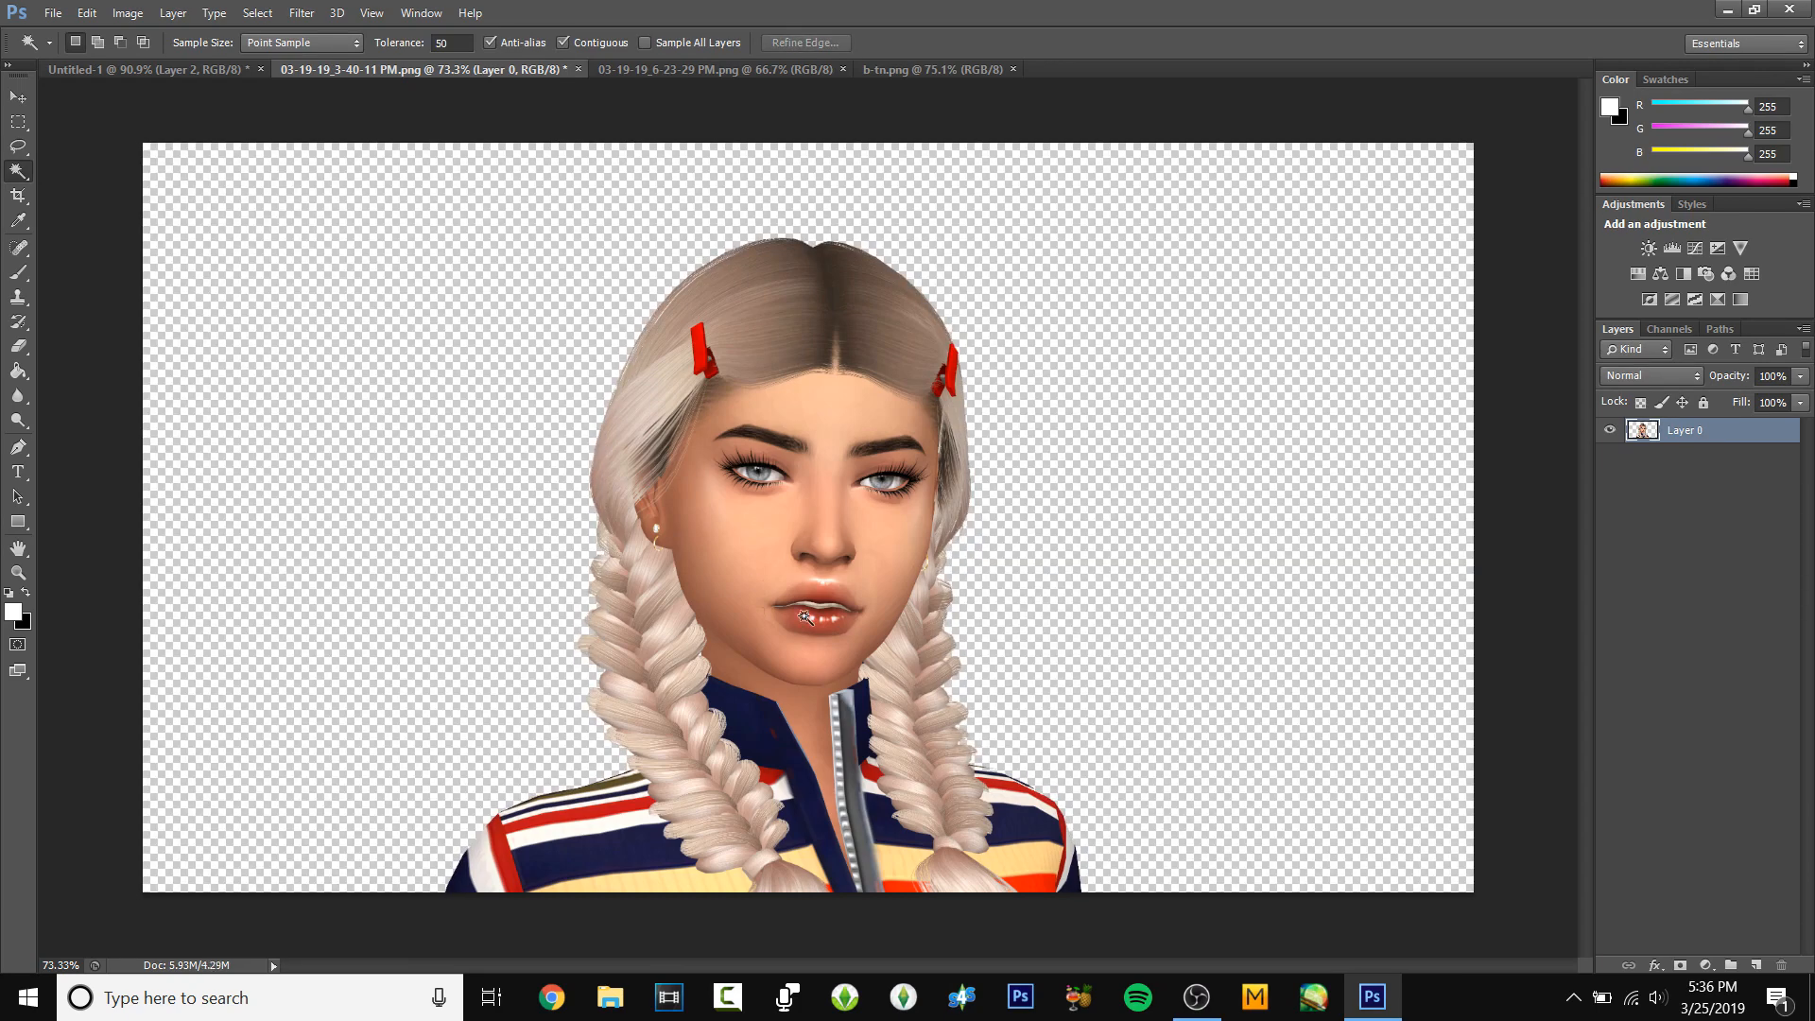
click(17, 121)
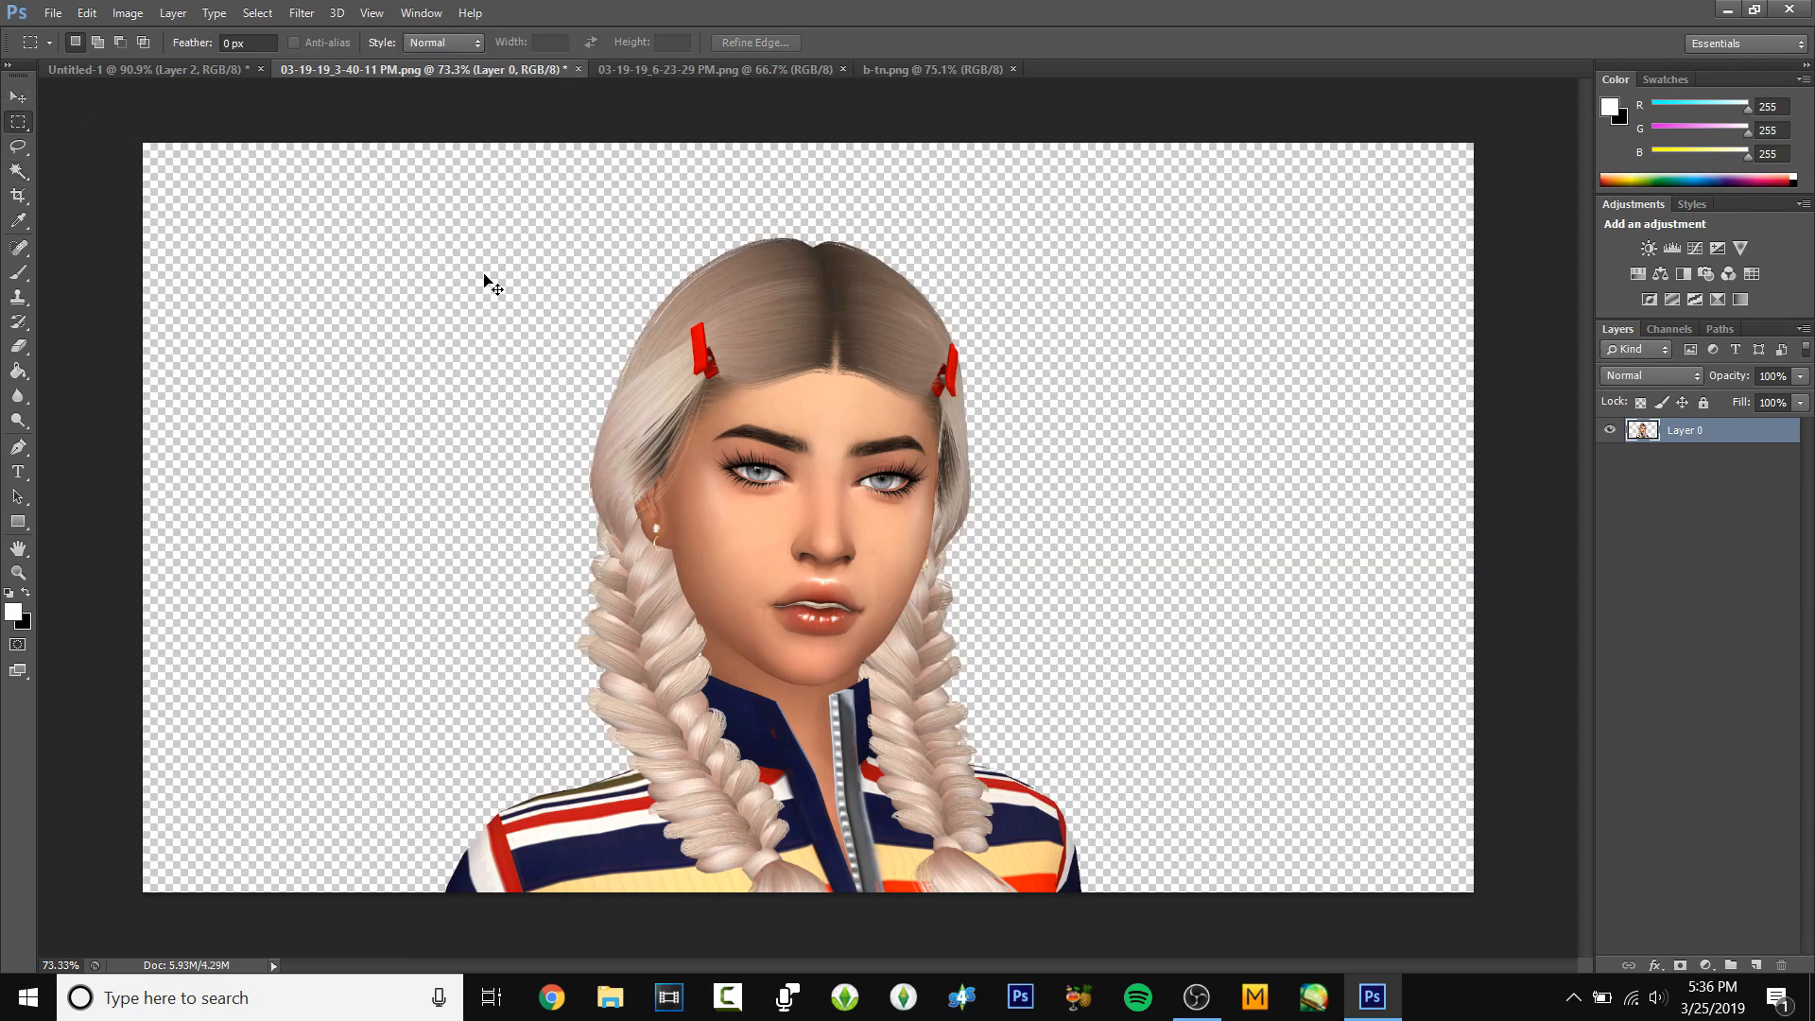
- Copy the entire portrait cutout into the Untitled-1 thumbnail on its own layer at its original size
key(ctrl+a)
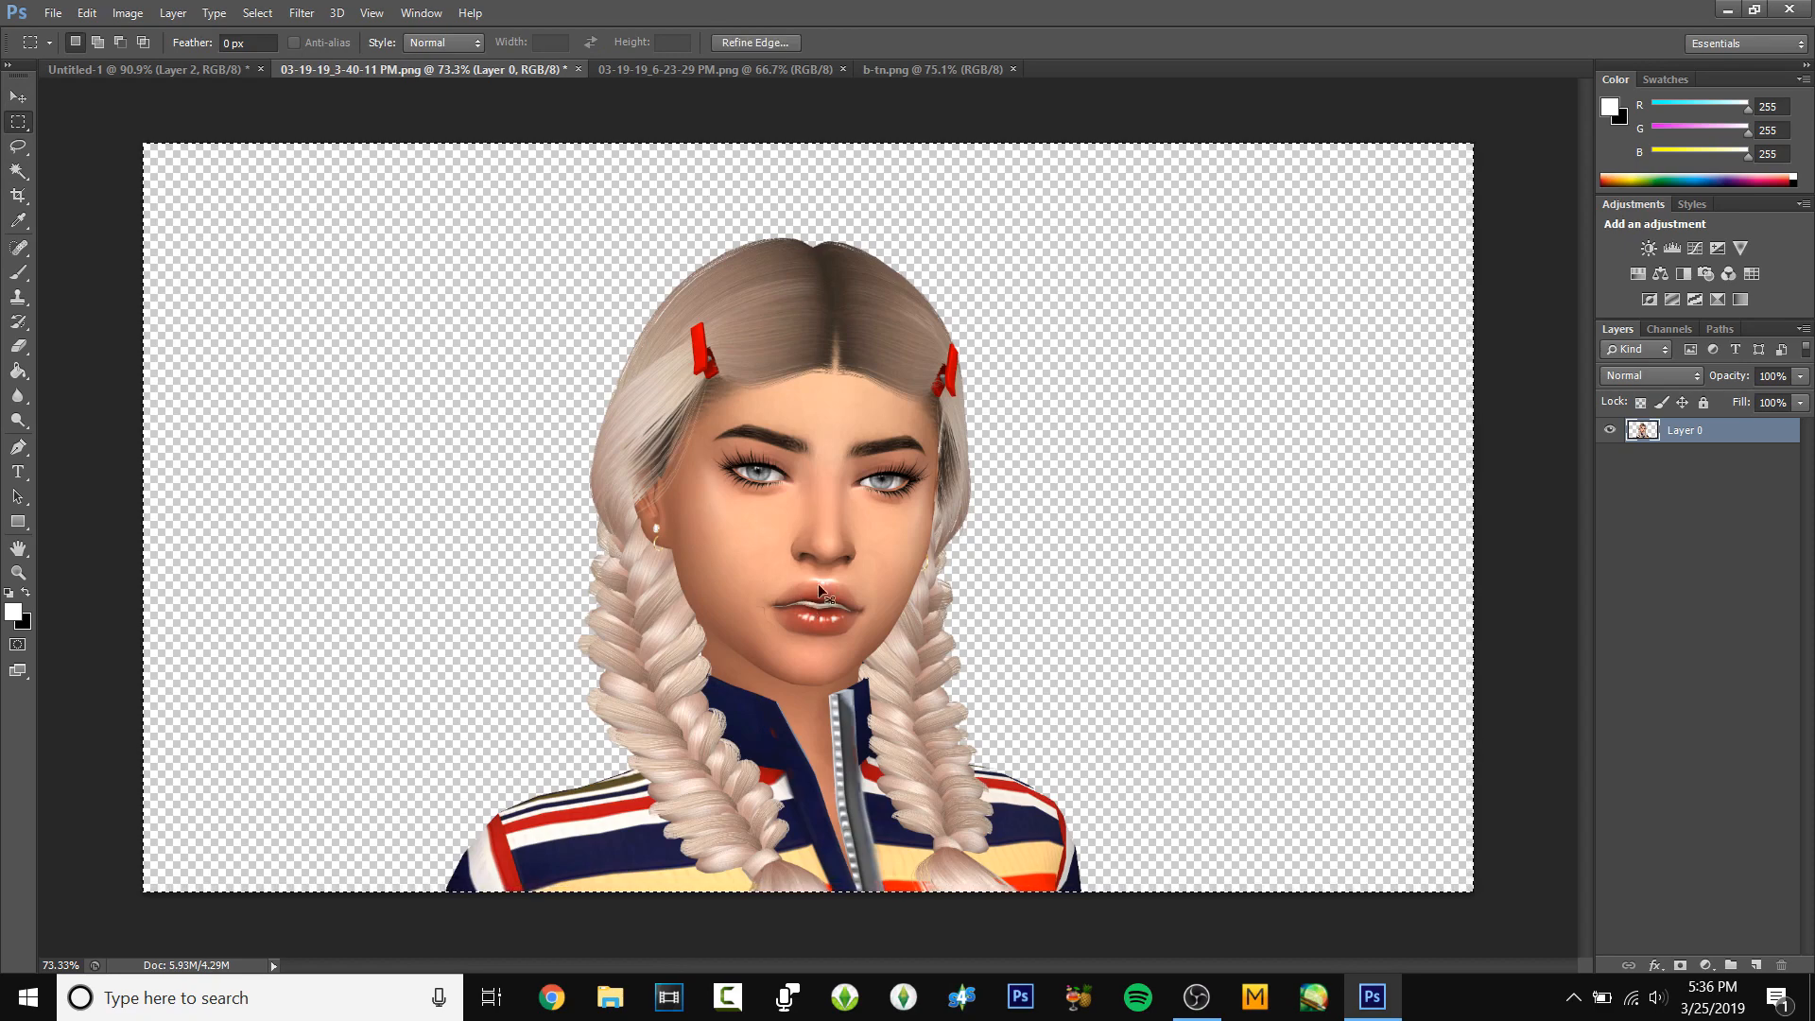
click(195, 70)
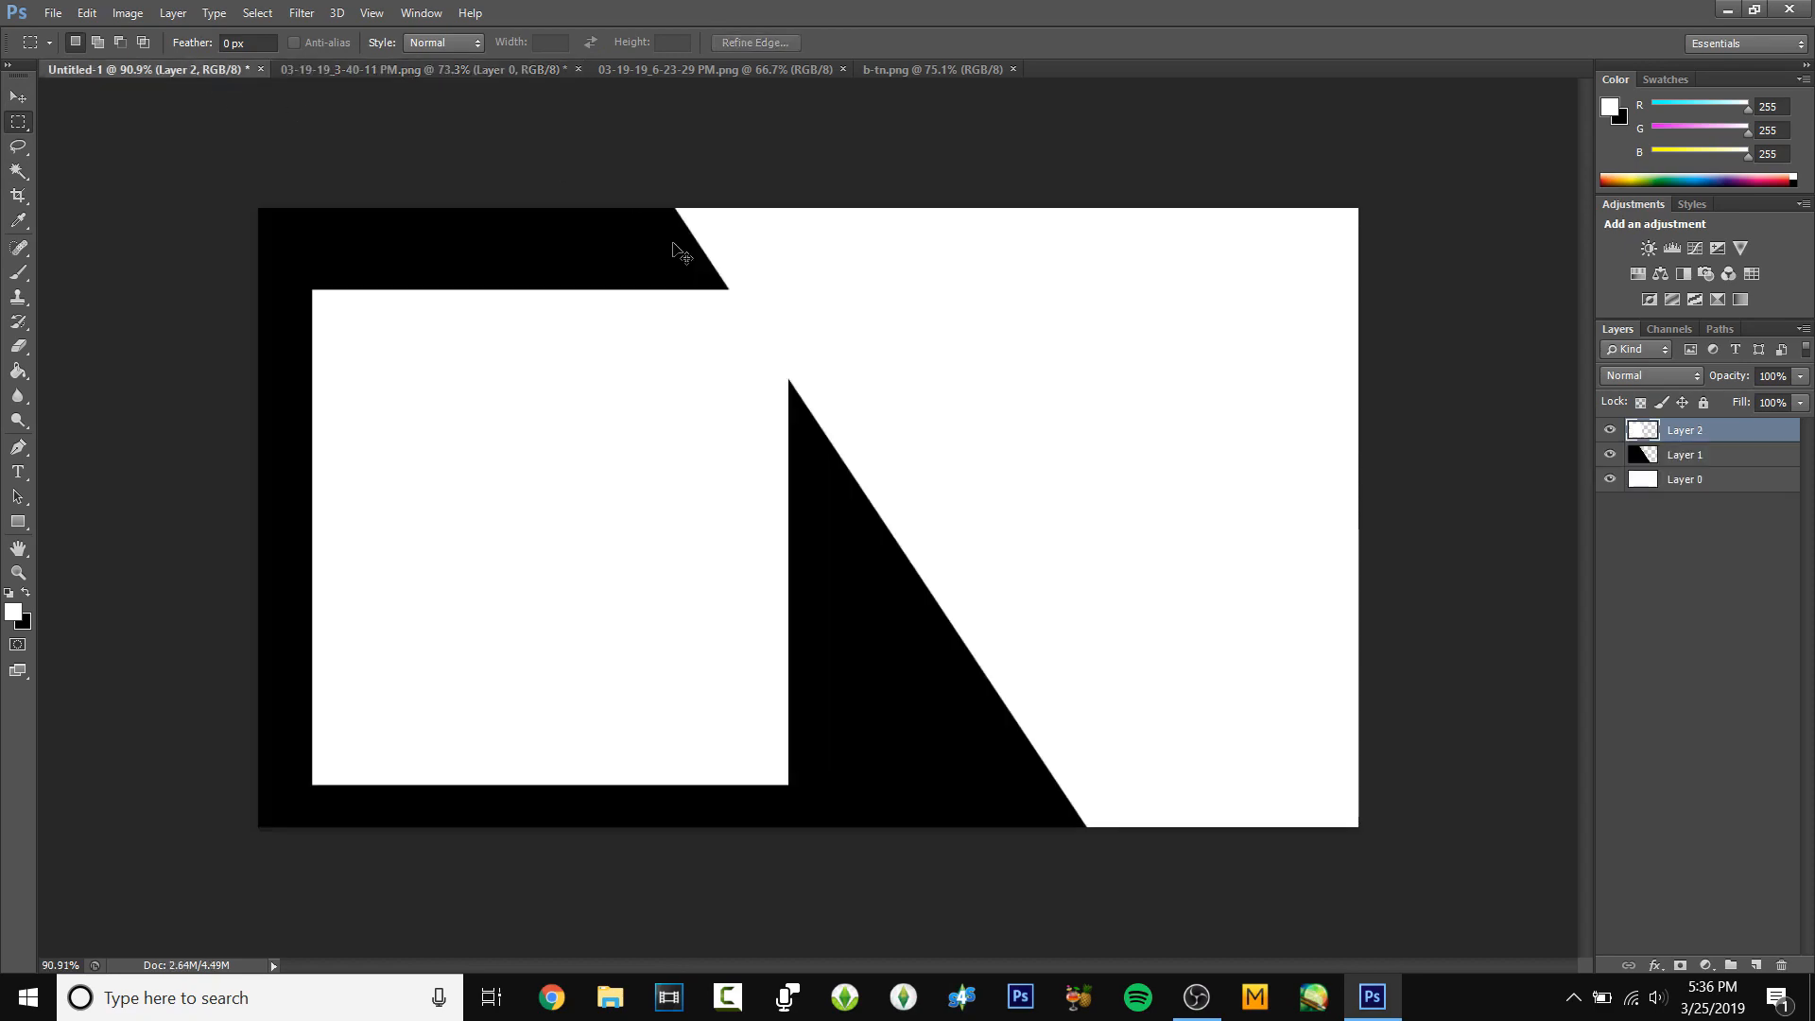
key(ctrl+v)
key(ctrl+t)
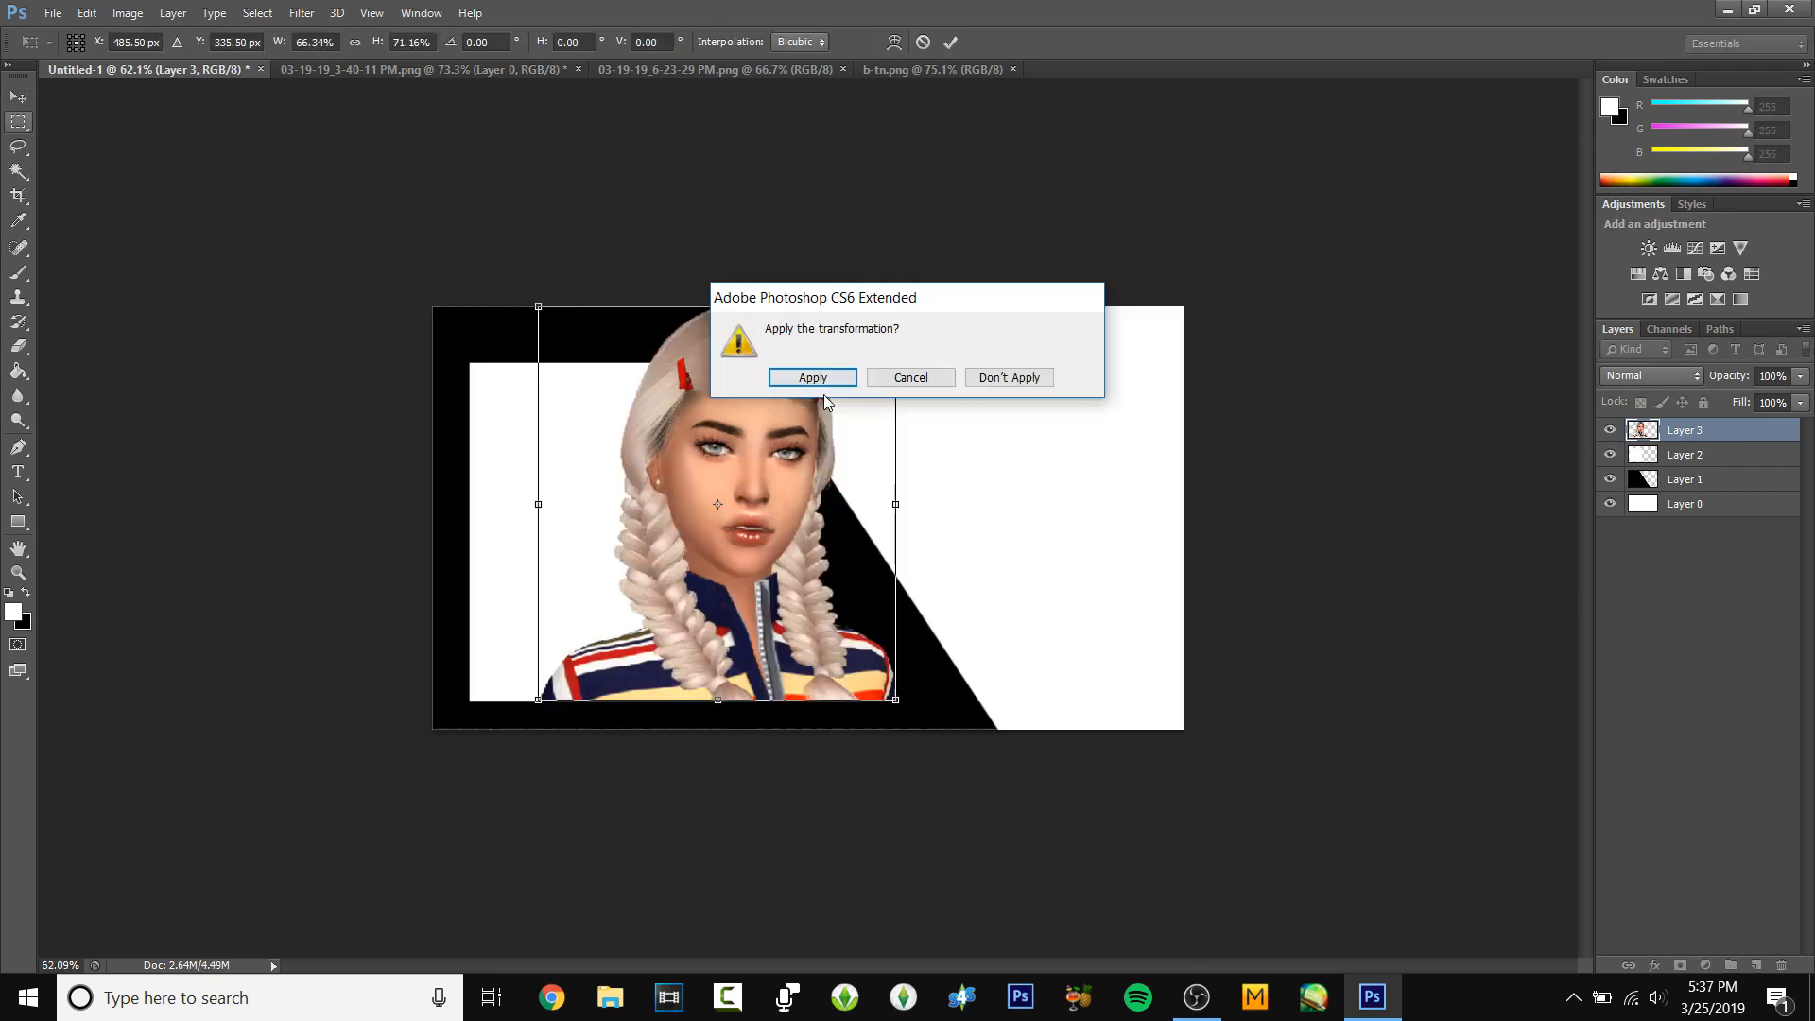
click(1026, 378)
scroll(614, 383, up, 1)
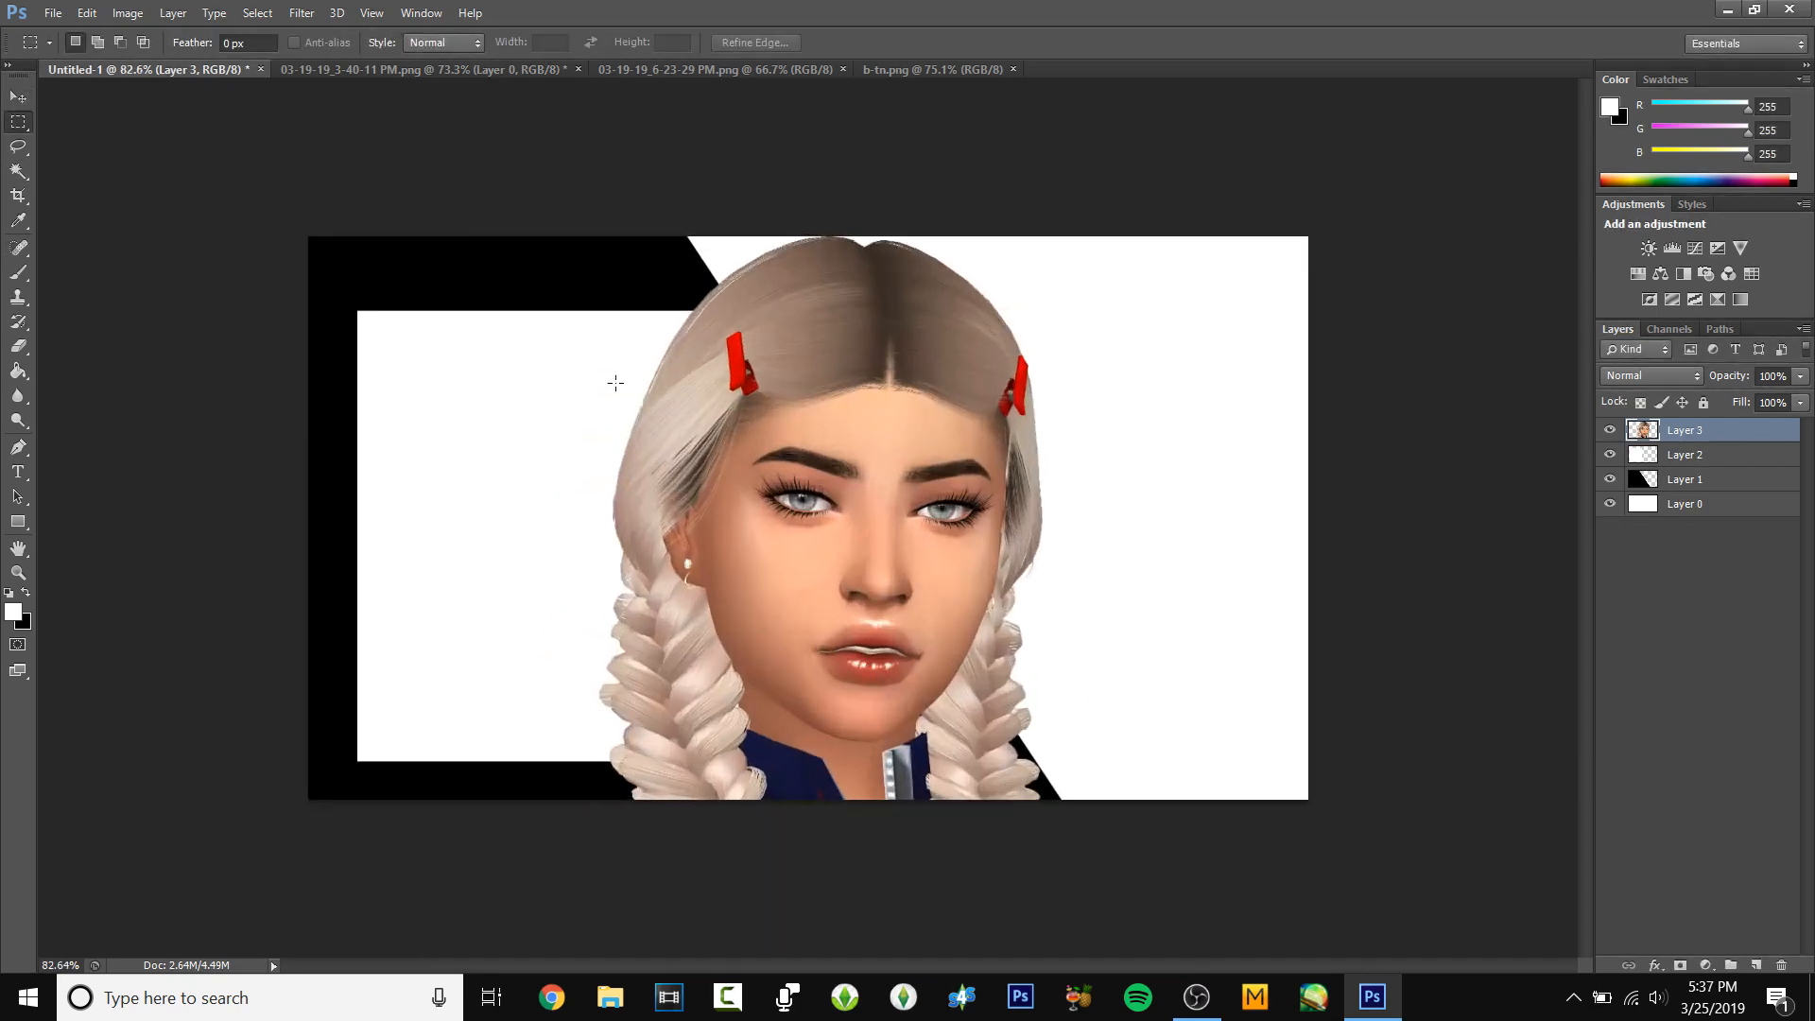
- Scale the pasted portrait down proportionally to about 72% and move it left over the white rectangle
click(19, 96)
scroll(1087, 673, down, 3)
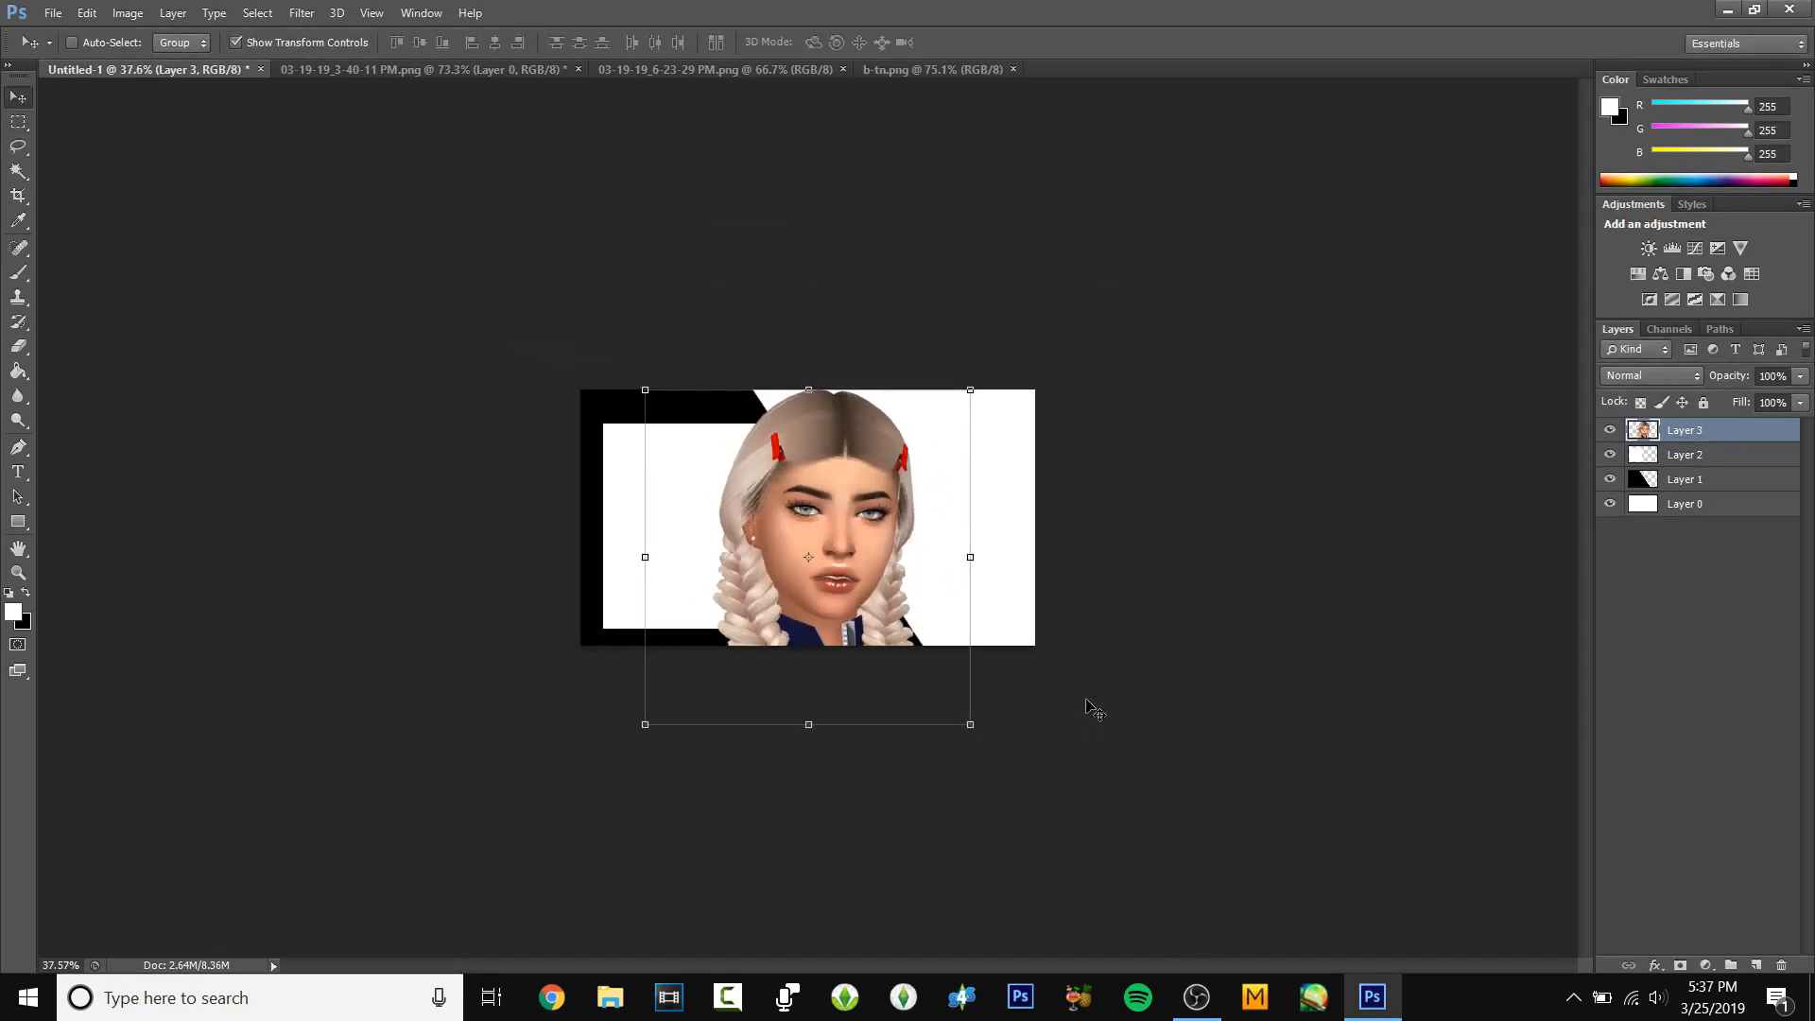
scroll(1094, 709, up, 2)
scroll(1033, 847, up, 1)
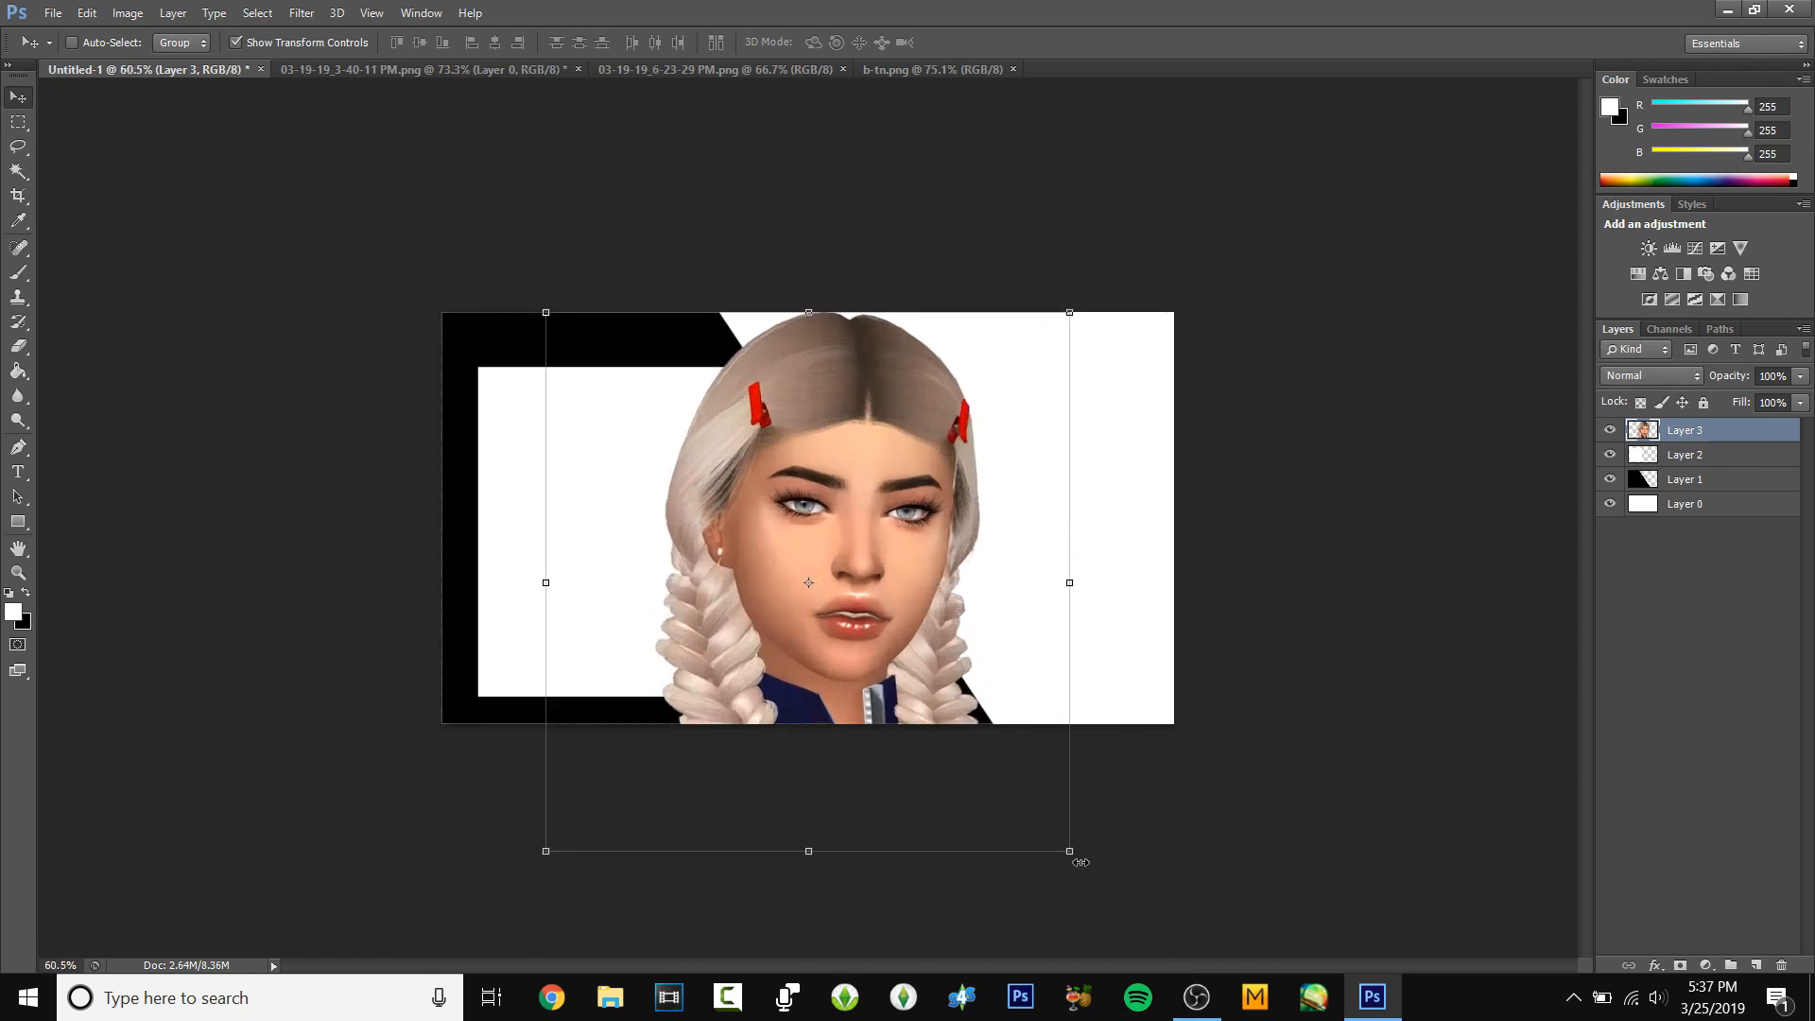
drag(1069, 851, 1086, 535)
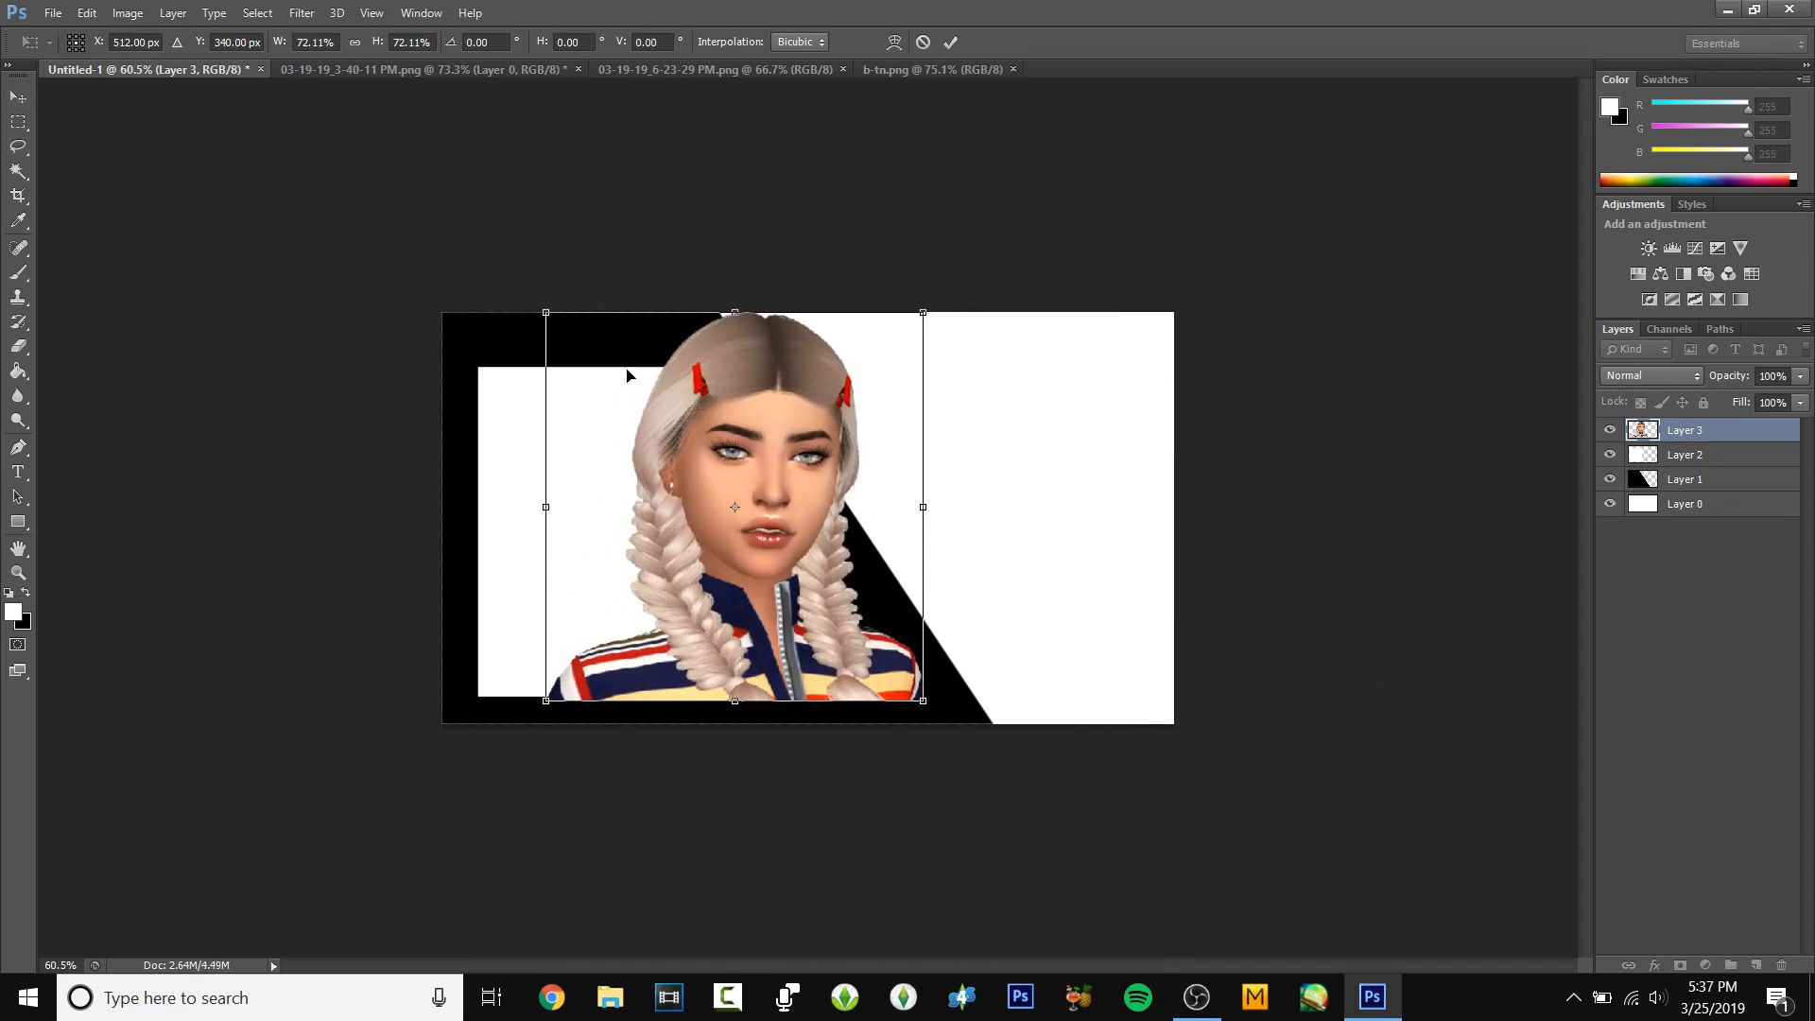
drag(627, 375, 559, 375)
- Shrink the portrait further to about 61% and fit it inside the white rectangle's top, right and bottom edges
scroll(879, 810, up, 3)
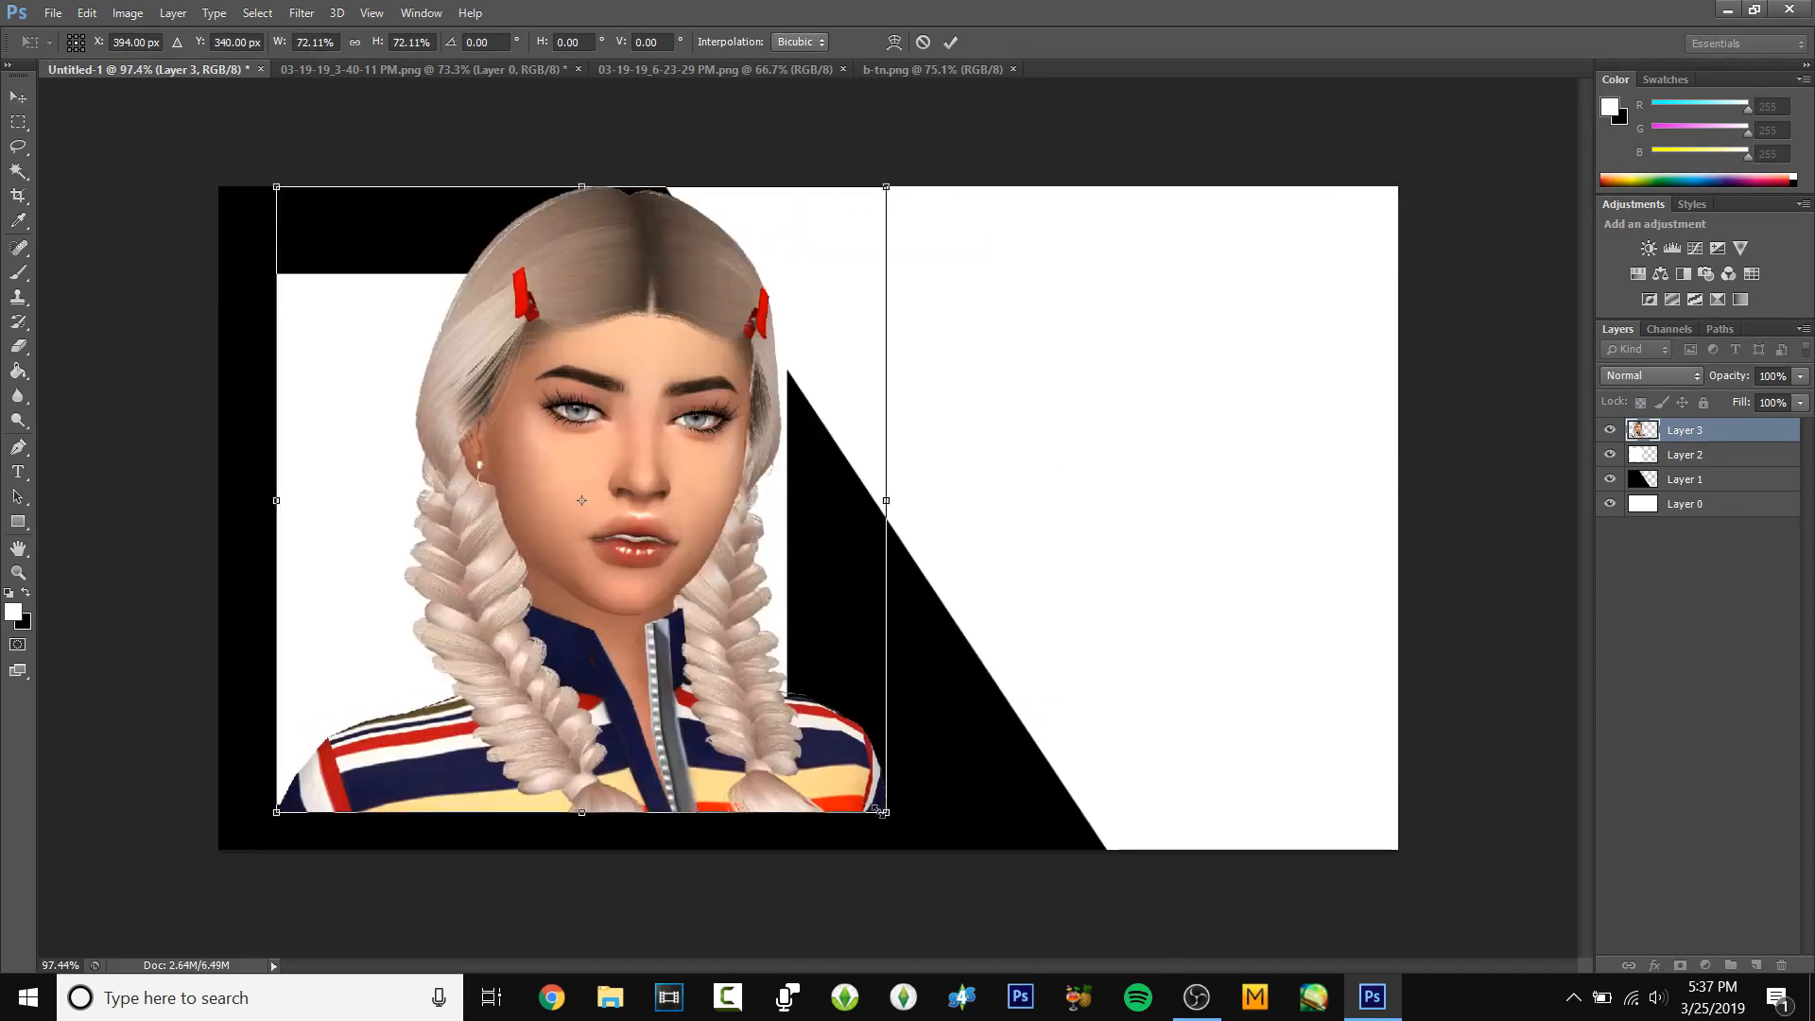
drag(879, 810, 769, 728)
drag(653, 579, 646, 665)
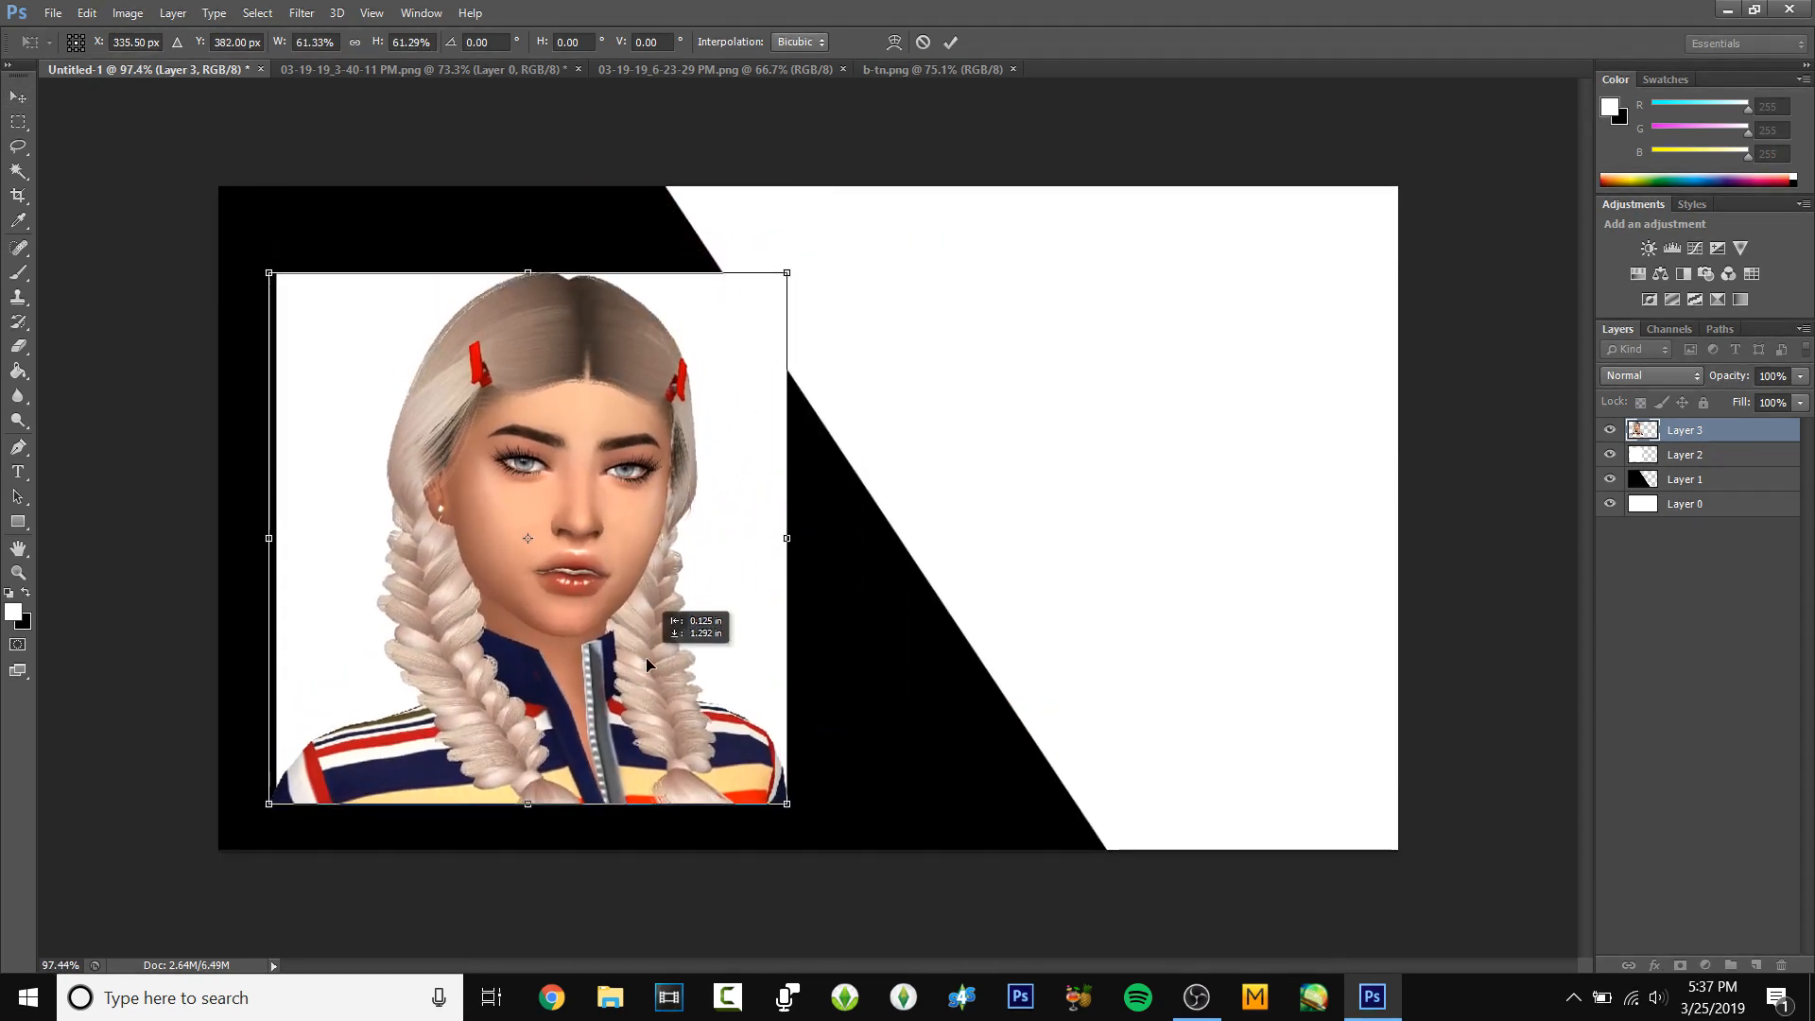
key(Return)
- Add a new blank layer, Layer 4, directly above the black diagonal shape on Layer 1
scroll(927, 433, down, 1)
scroll(993, 444, up, 2)
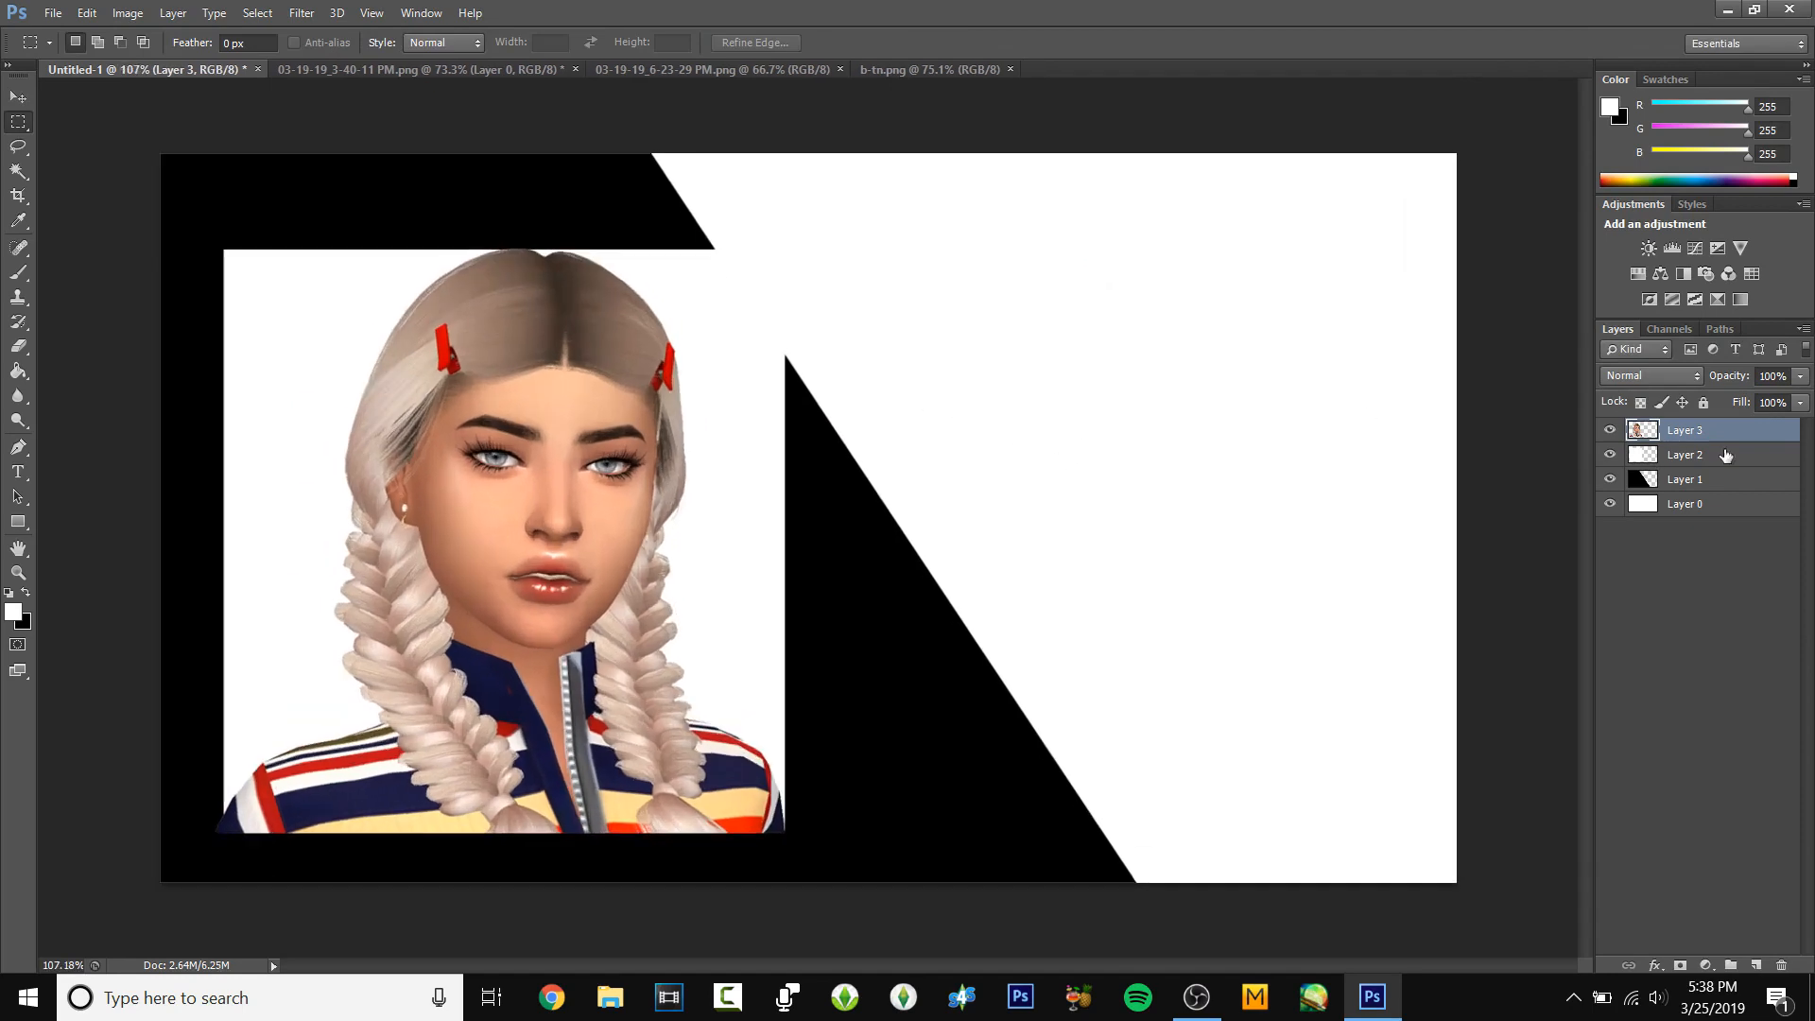
click(1748, 503)
click(1712, 479)
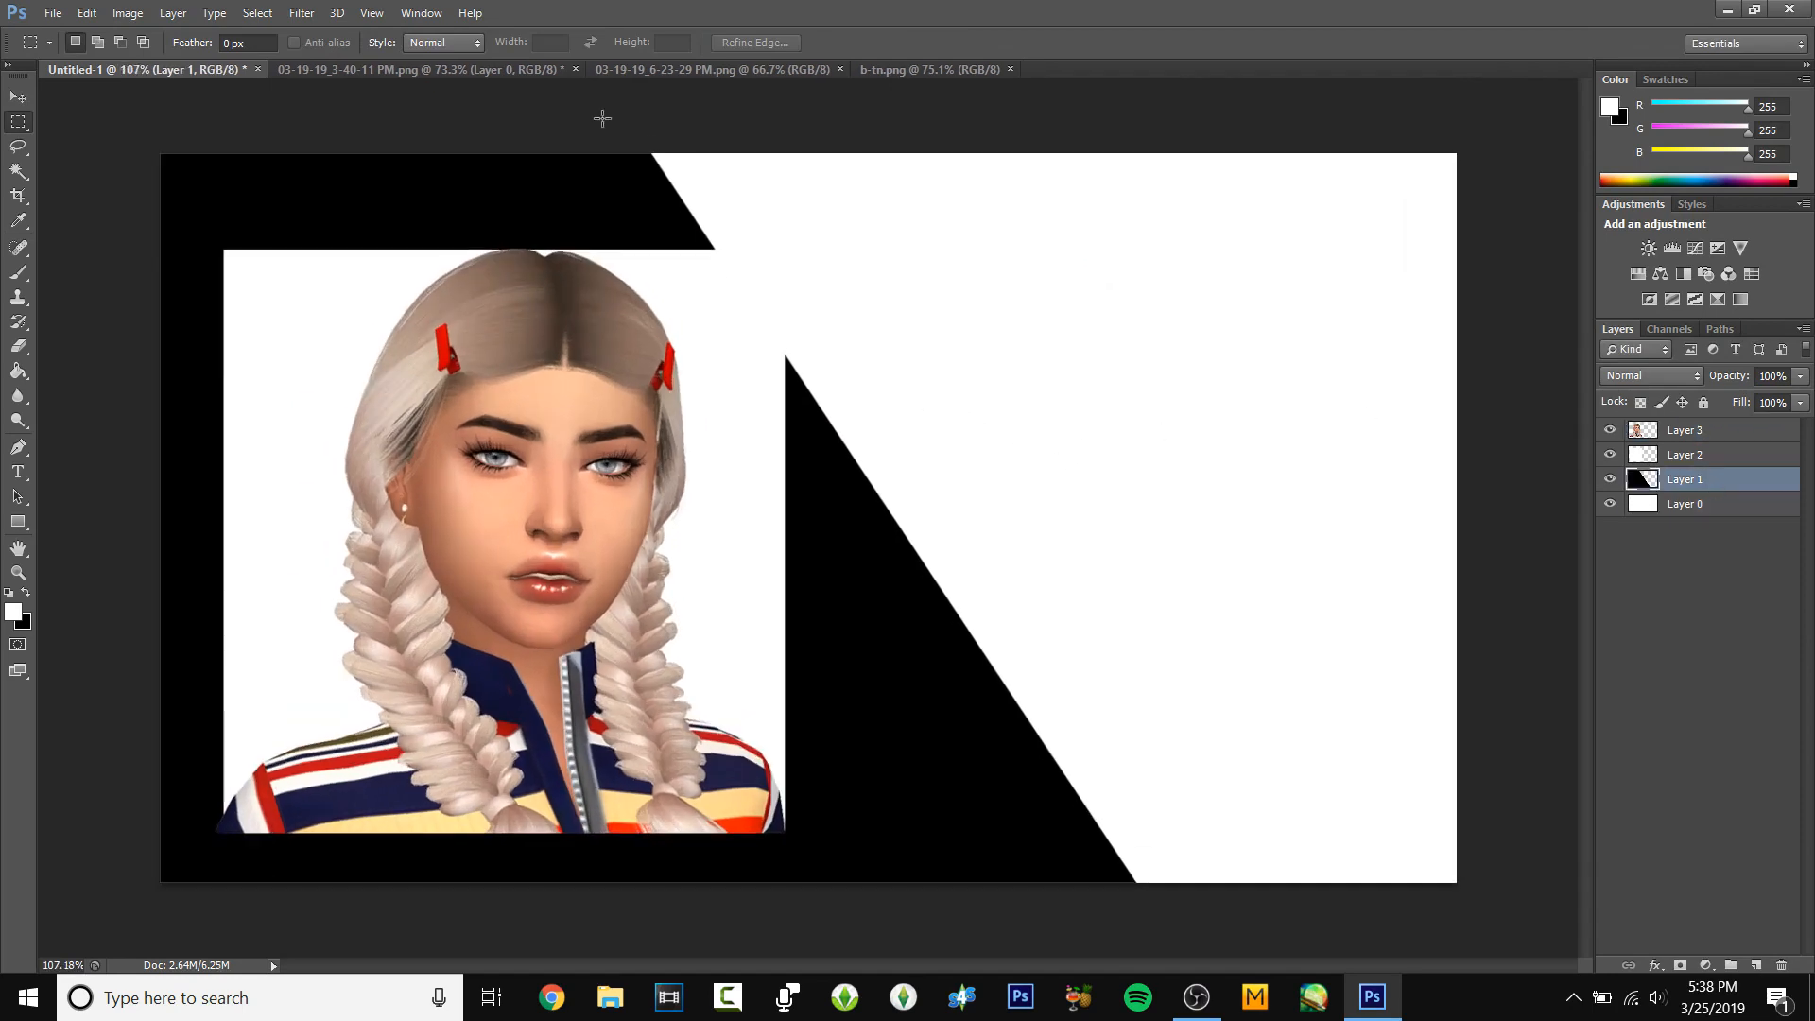
key(ctrl+shift+n)
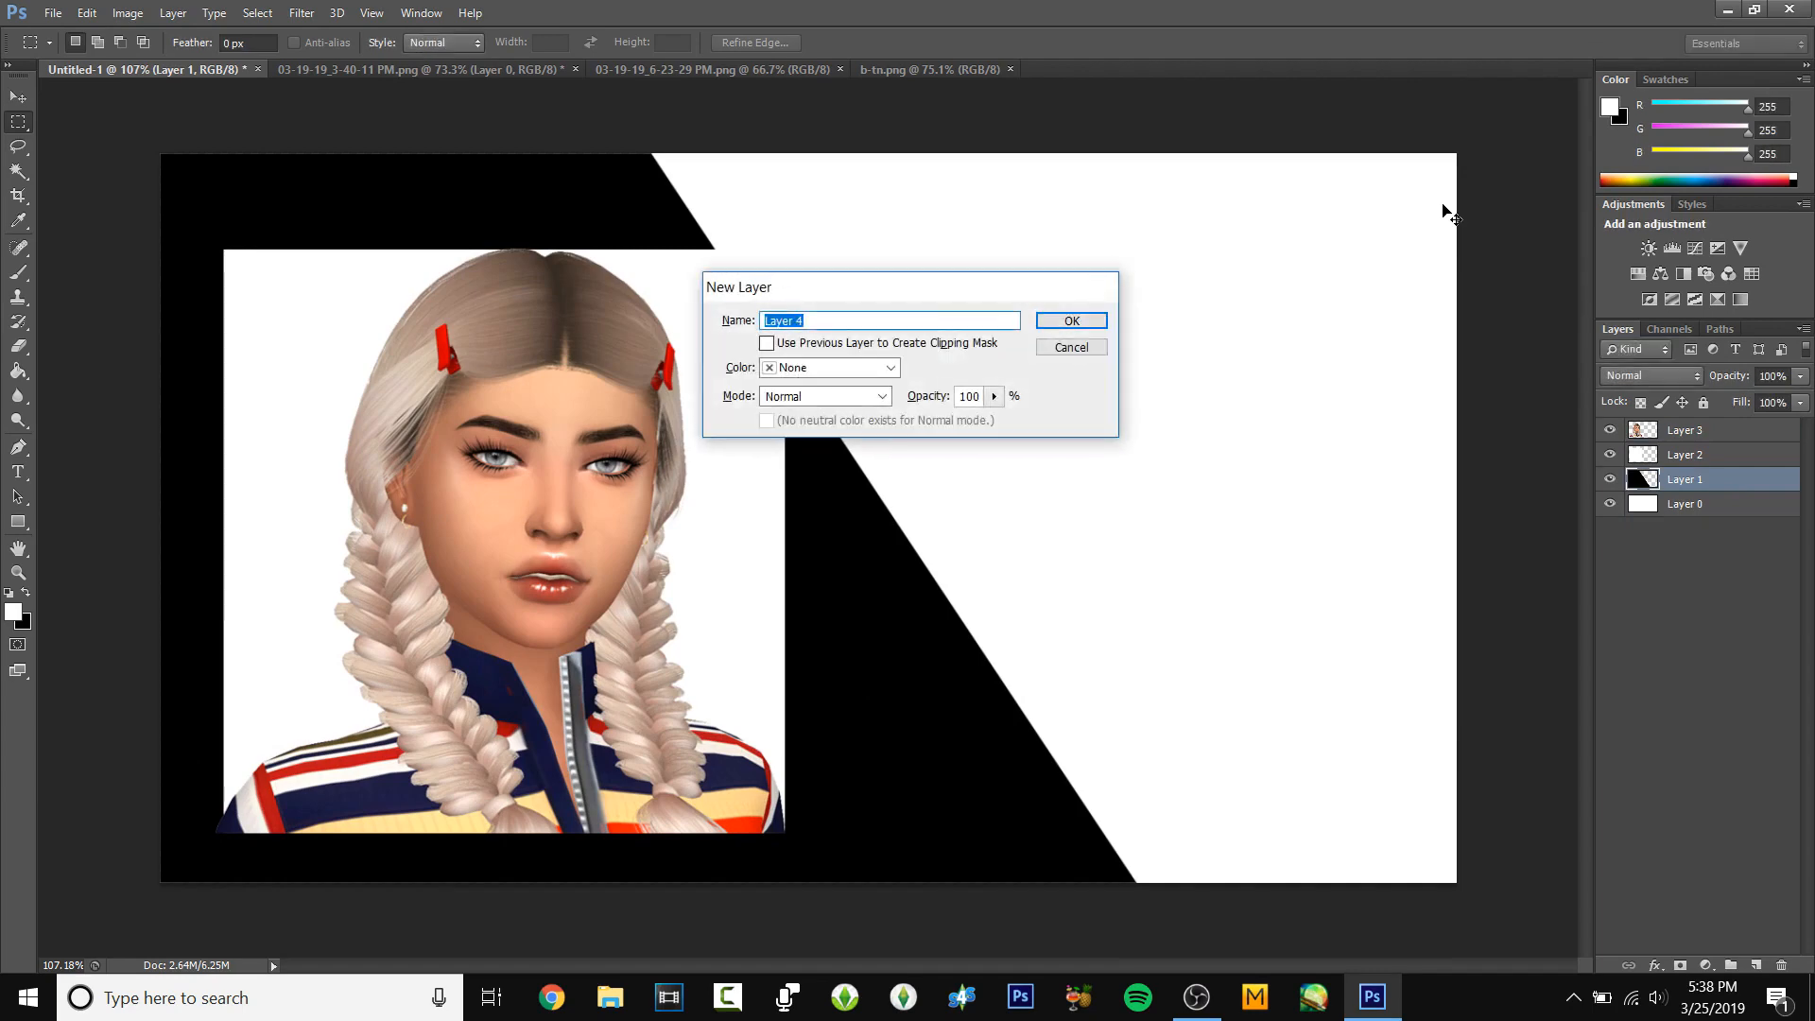
key(Return)
click(1610, 504)
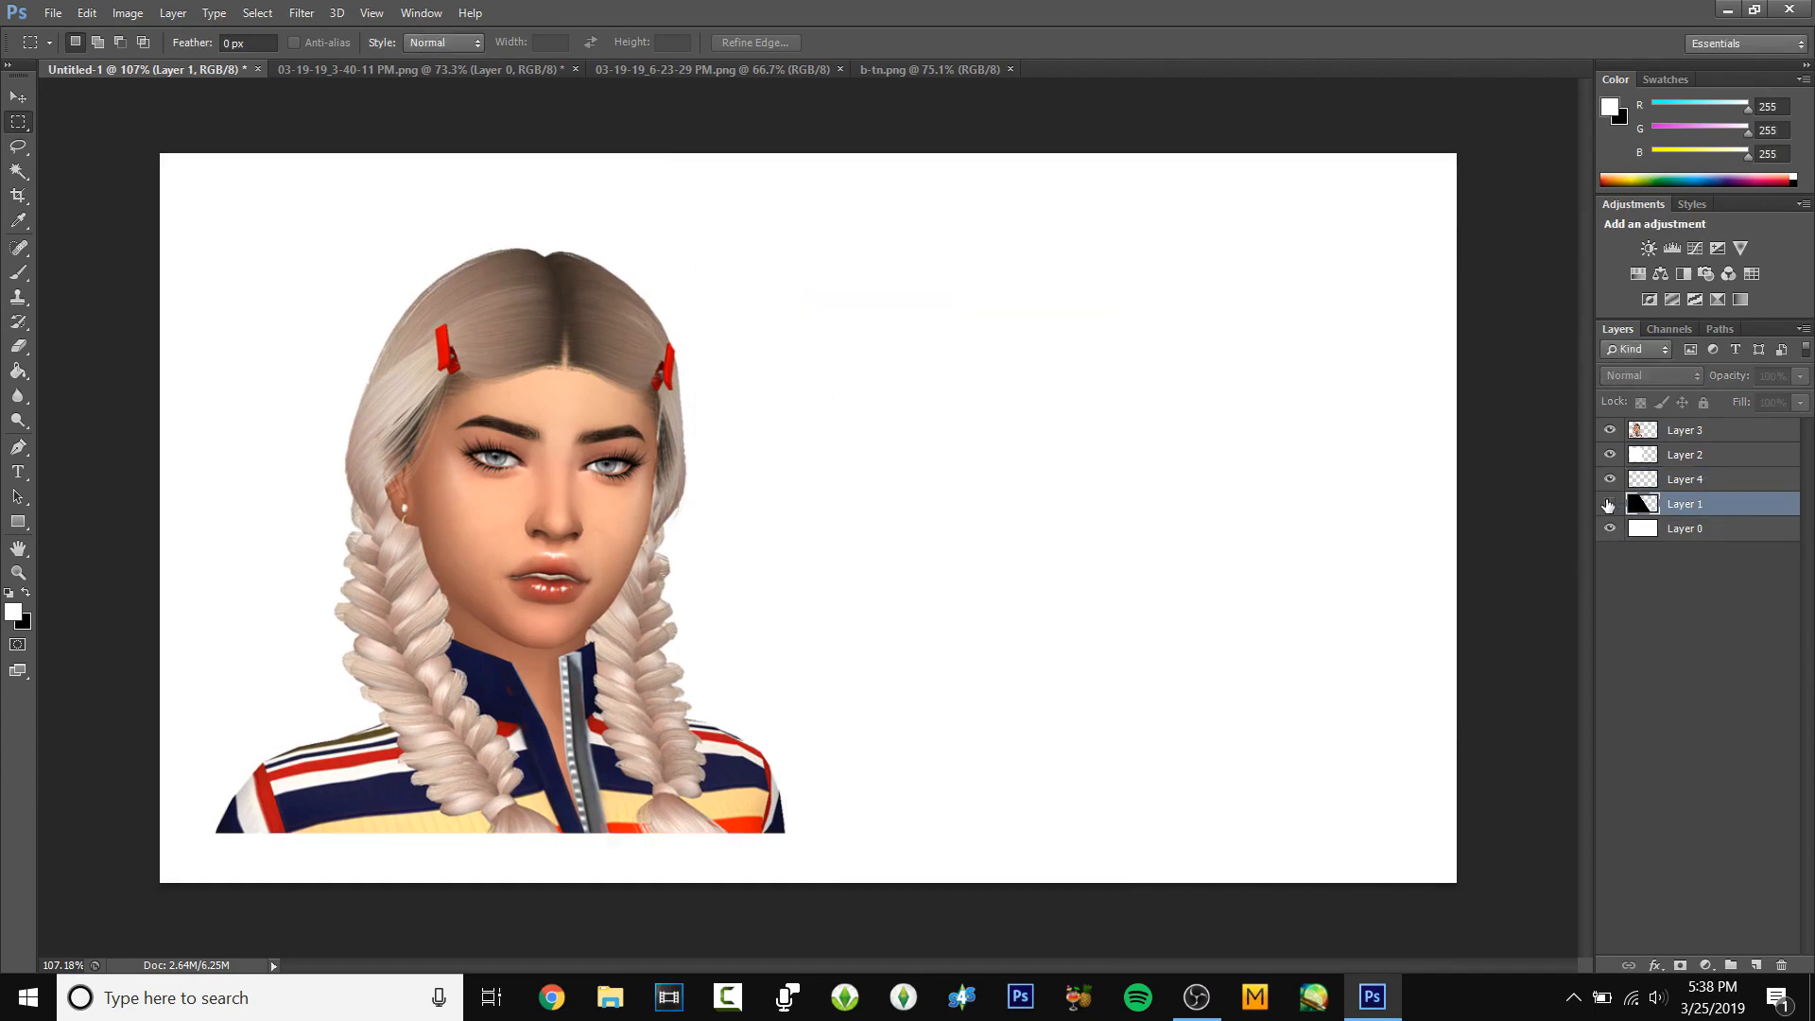
click(1609, 504)
- Sample the navy blue of the portrait's striped sweater (RGB 30, 29, 69) as the foreground colour
scroll(138, 145, down, 3)
scroll(138, 152, up, 2)
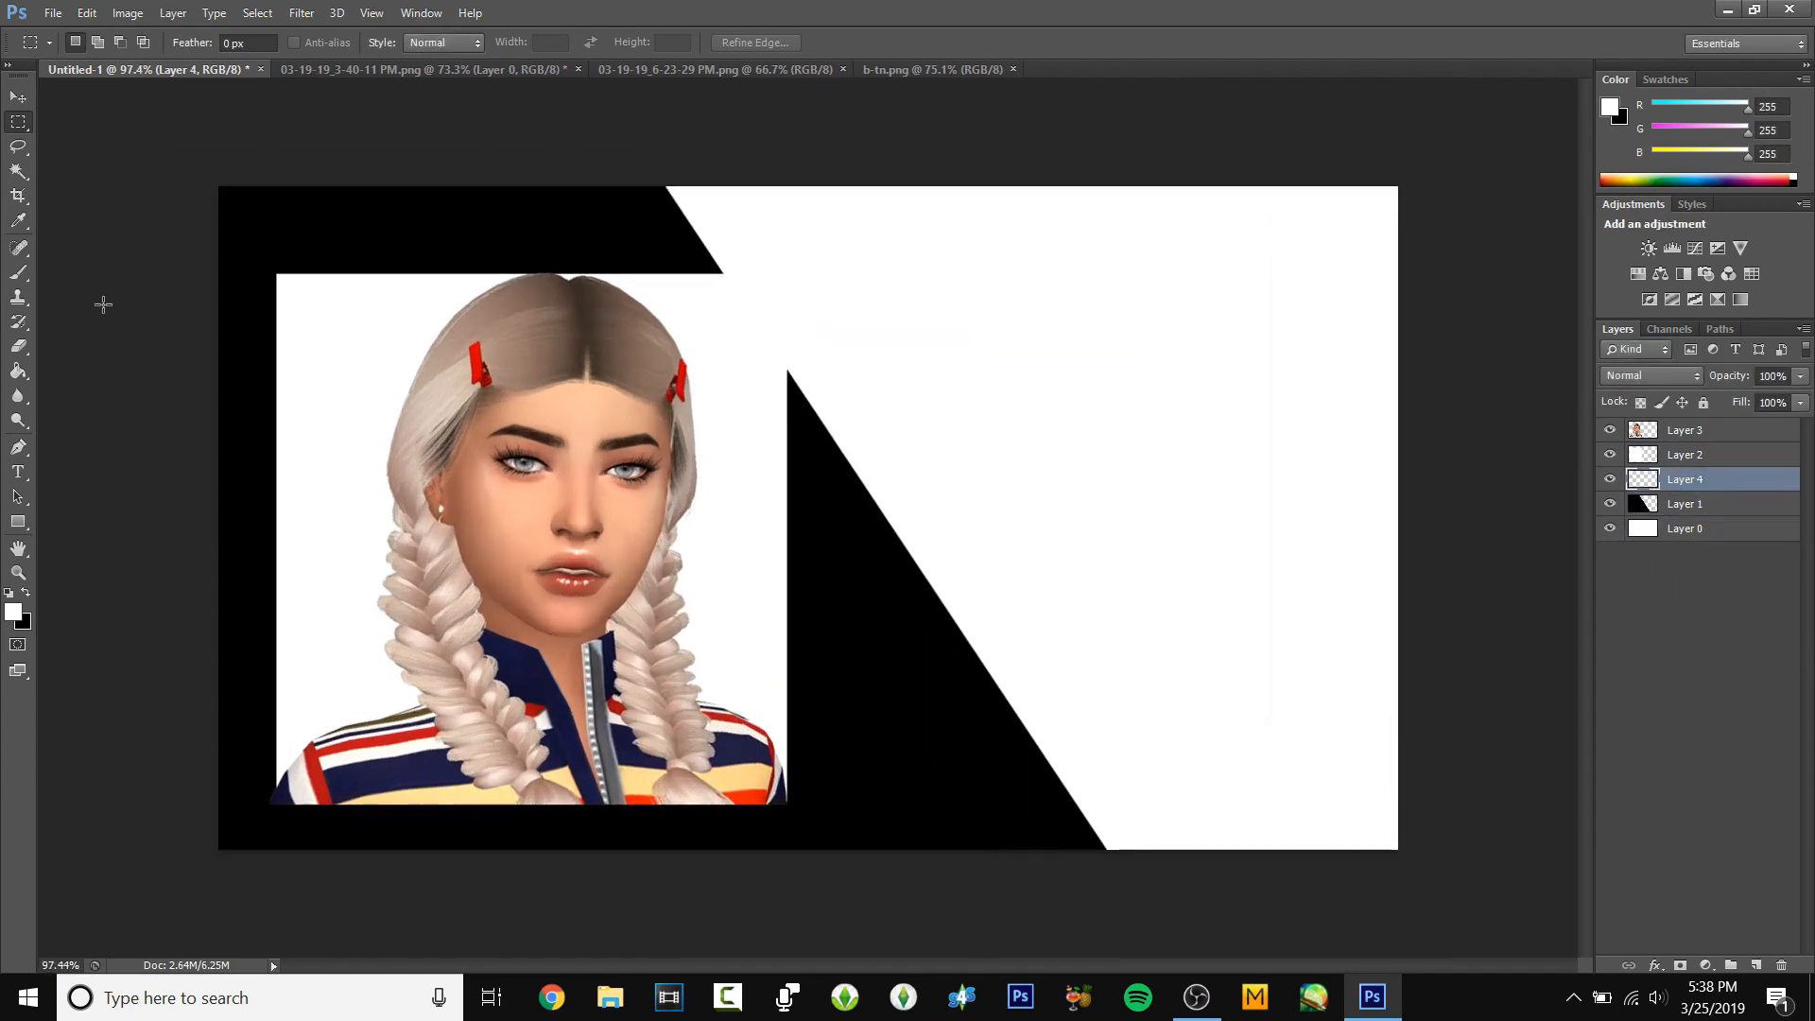
click(18, 371)
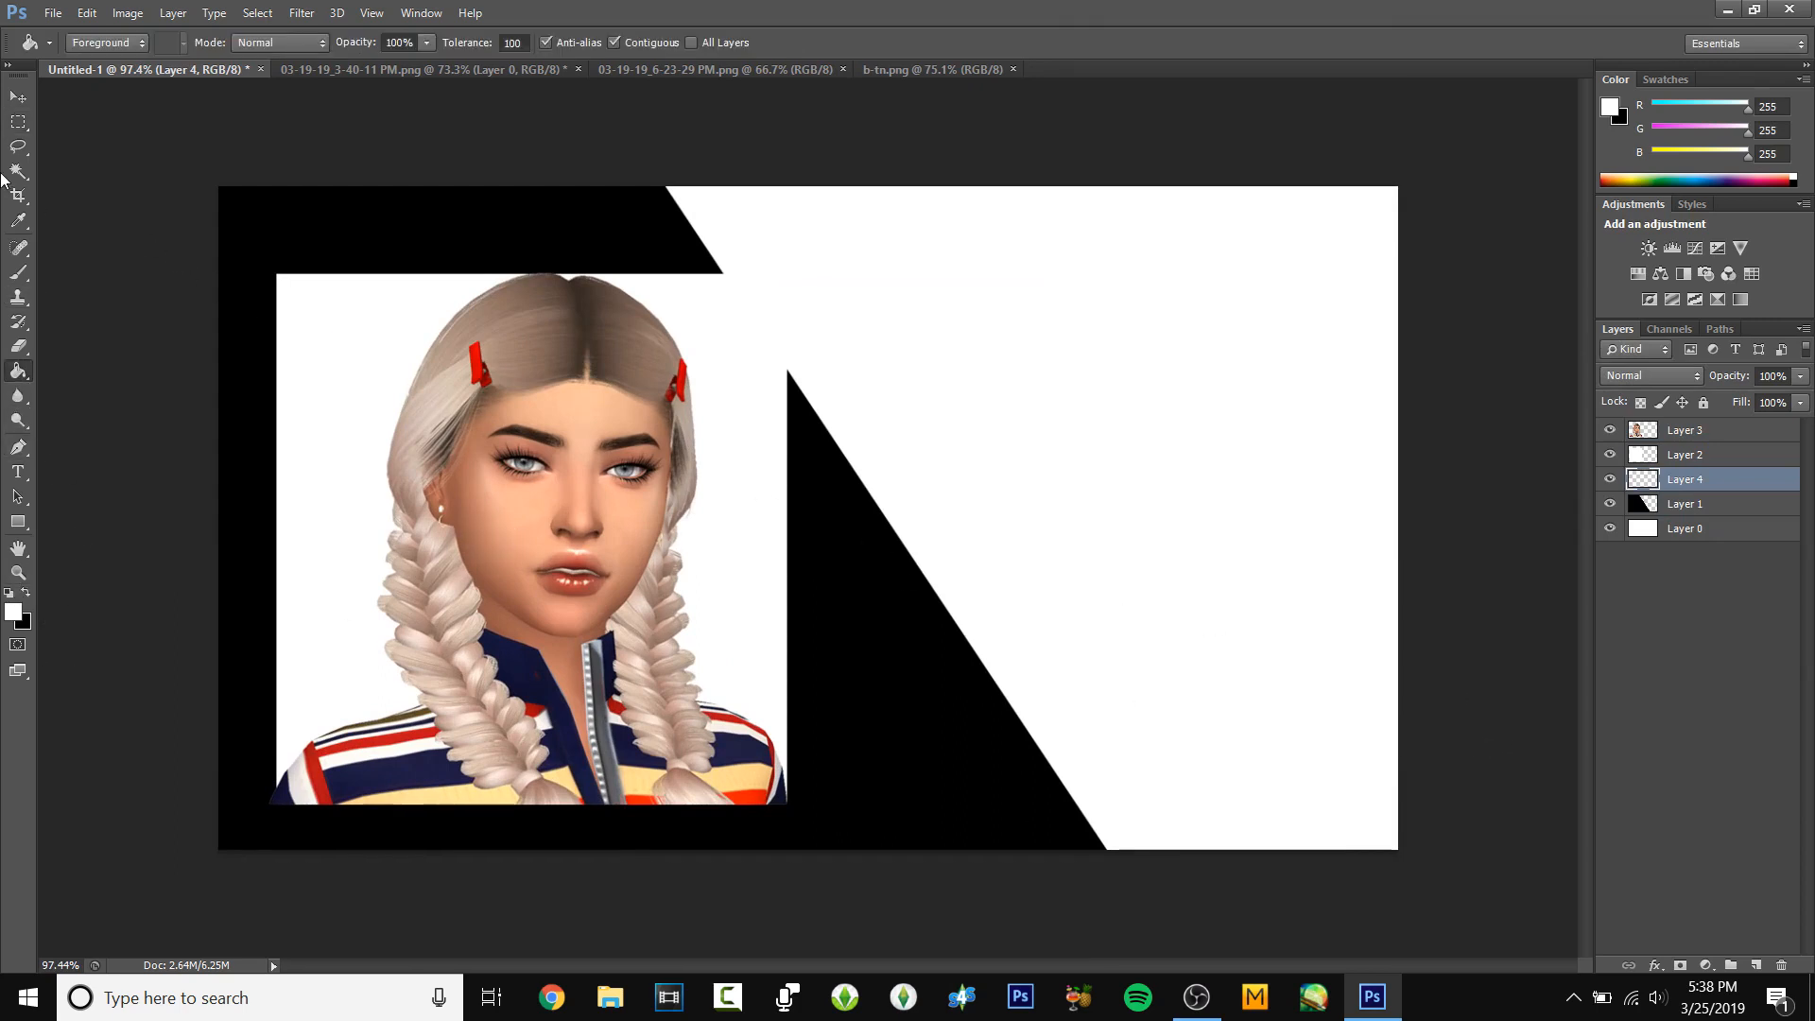
click(18, 220)
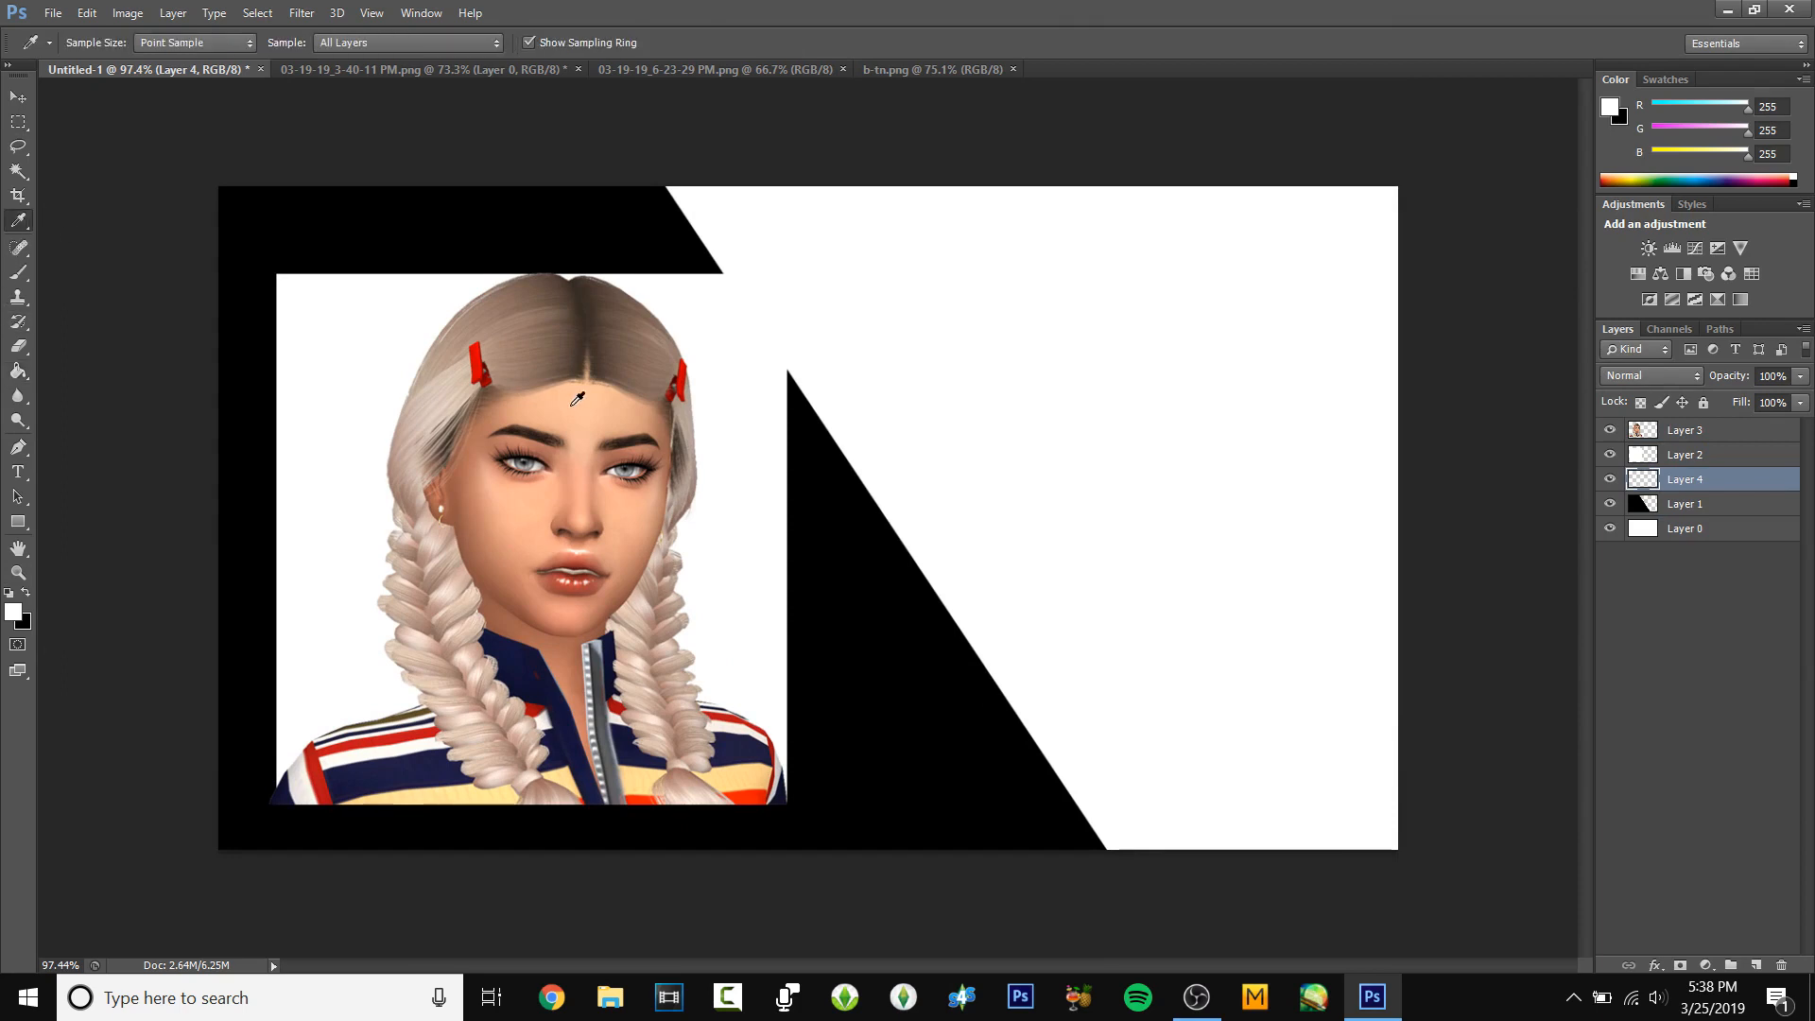
scroll(571, 406, up, 3)
scroll(435, 283, down, 2)
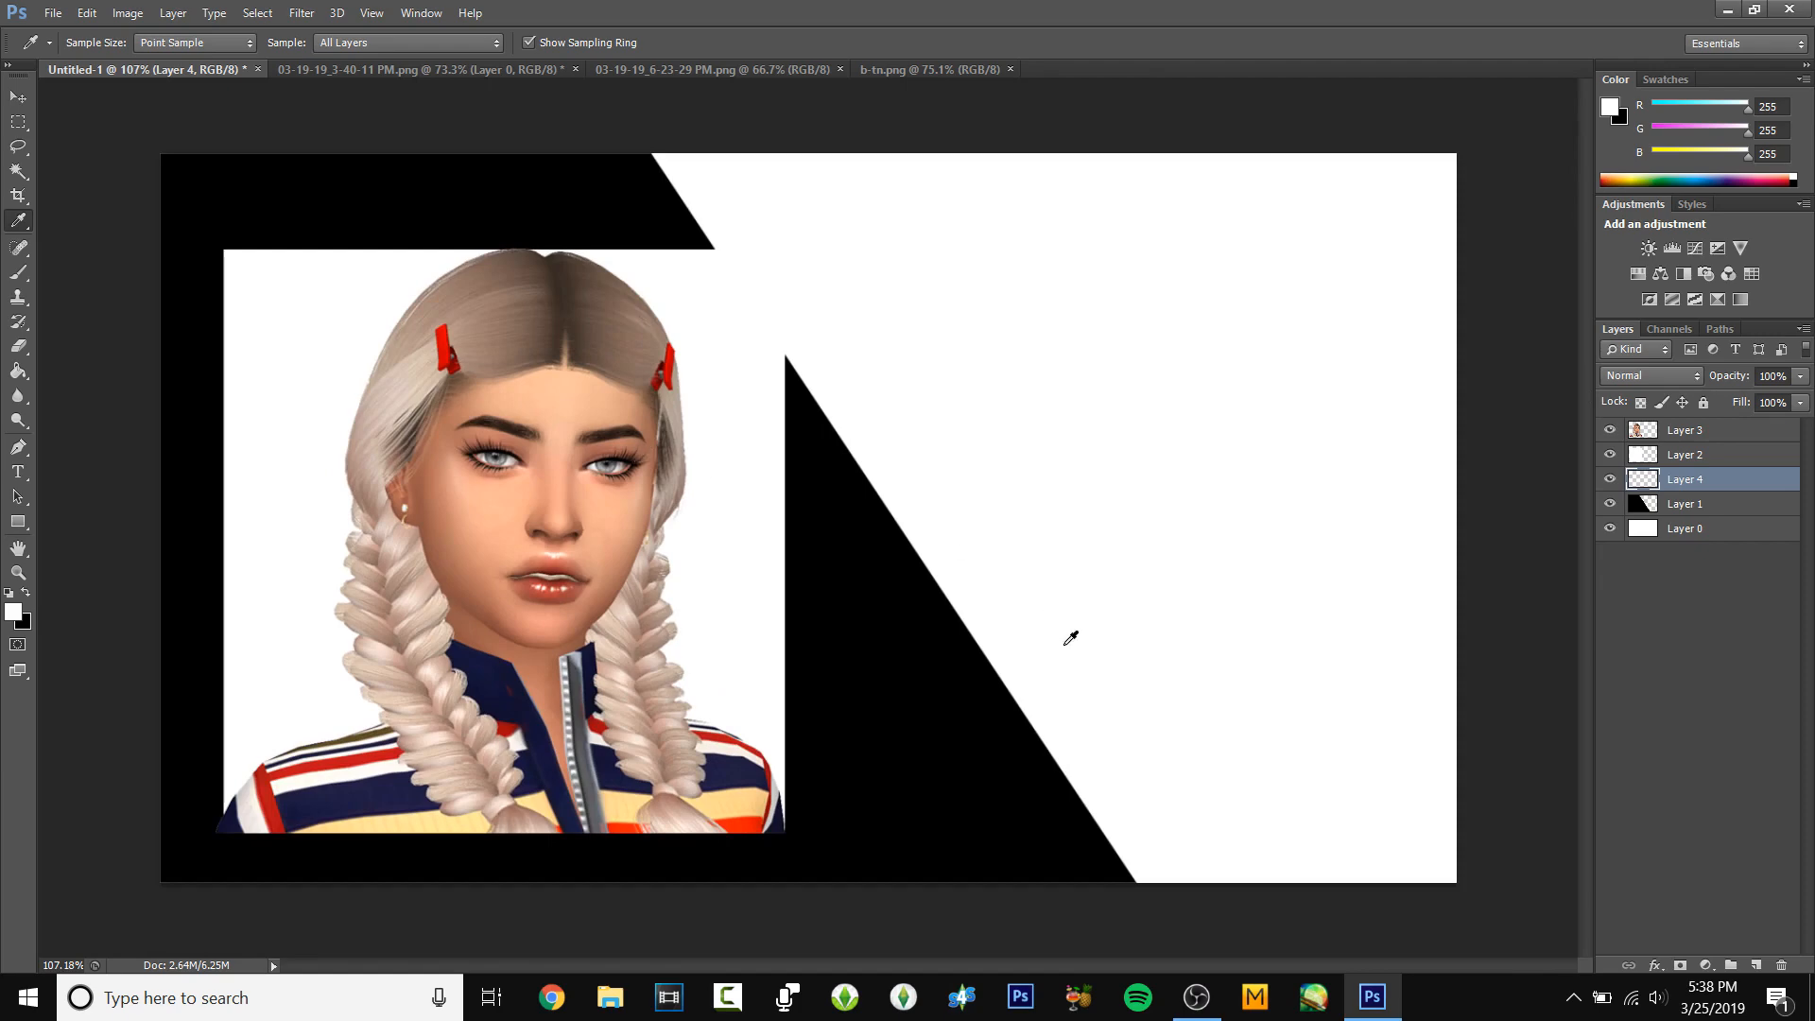
scroll(908, 643, up, 2)
scroll(750, 639, up, 1)
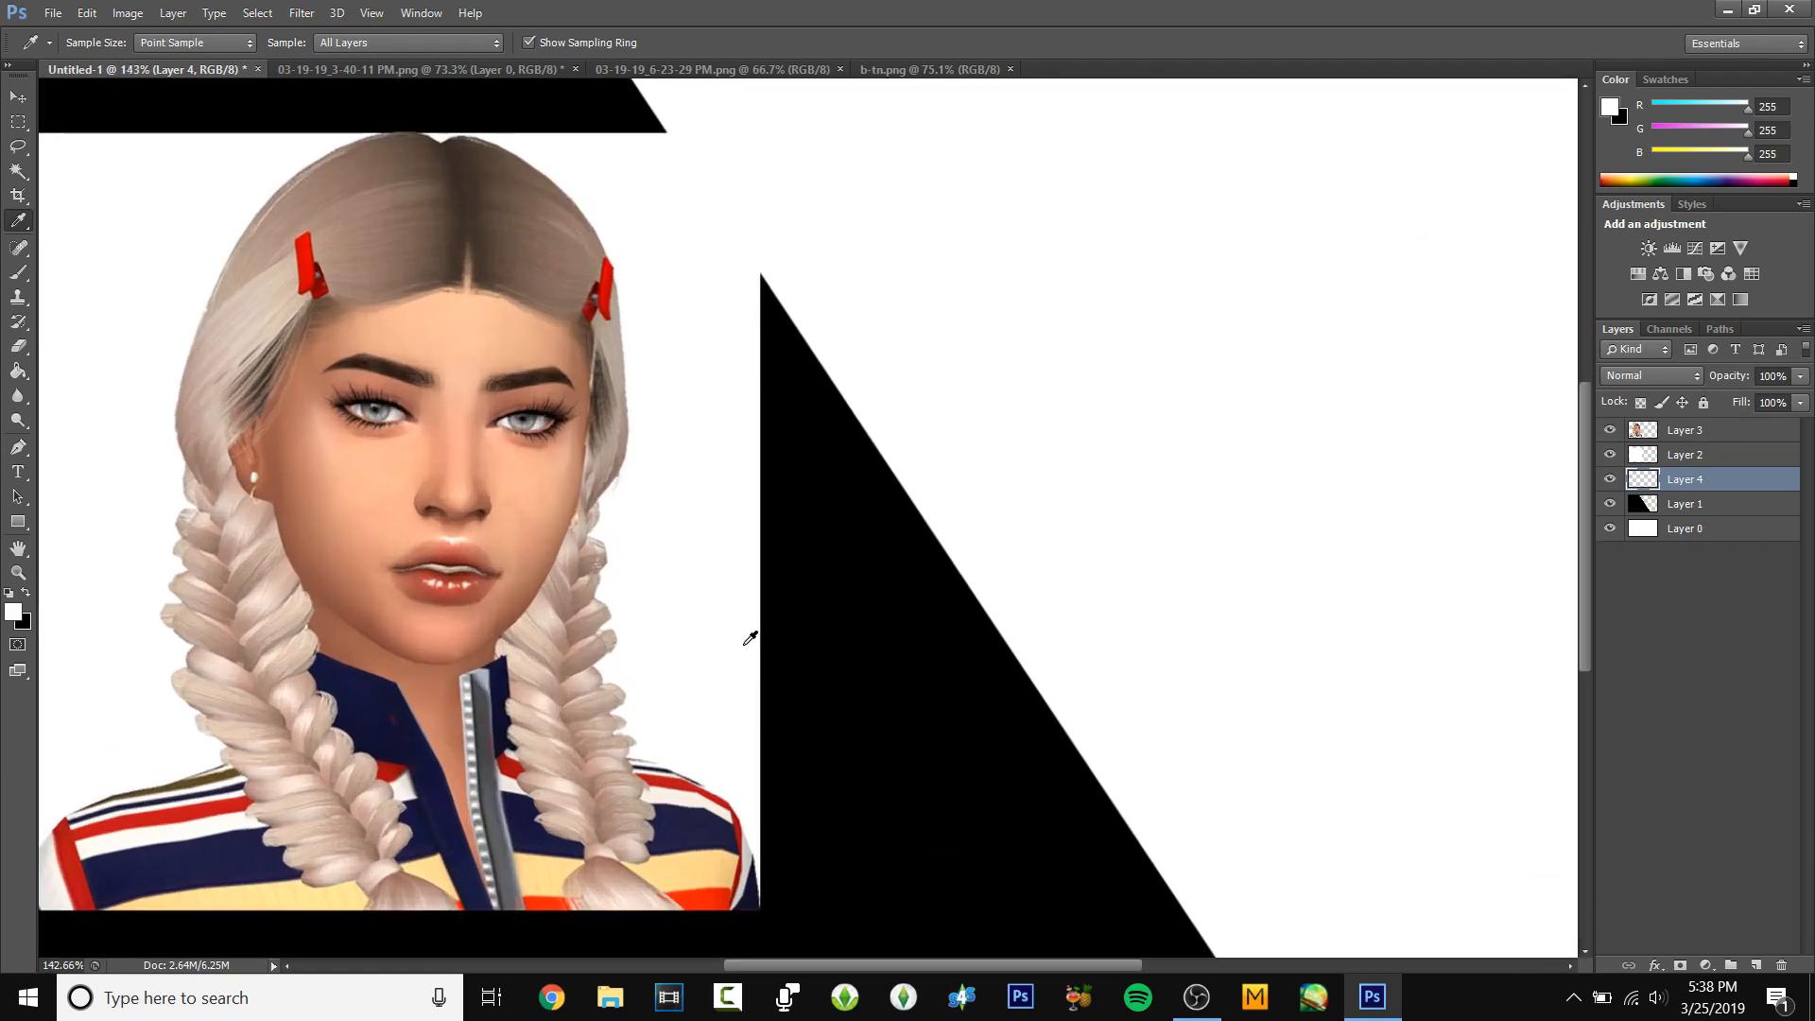
scroll(388, 713, down, 1)
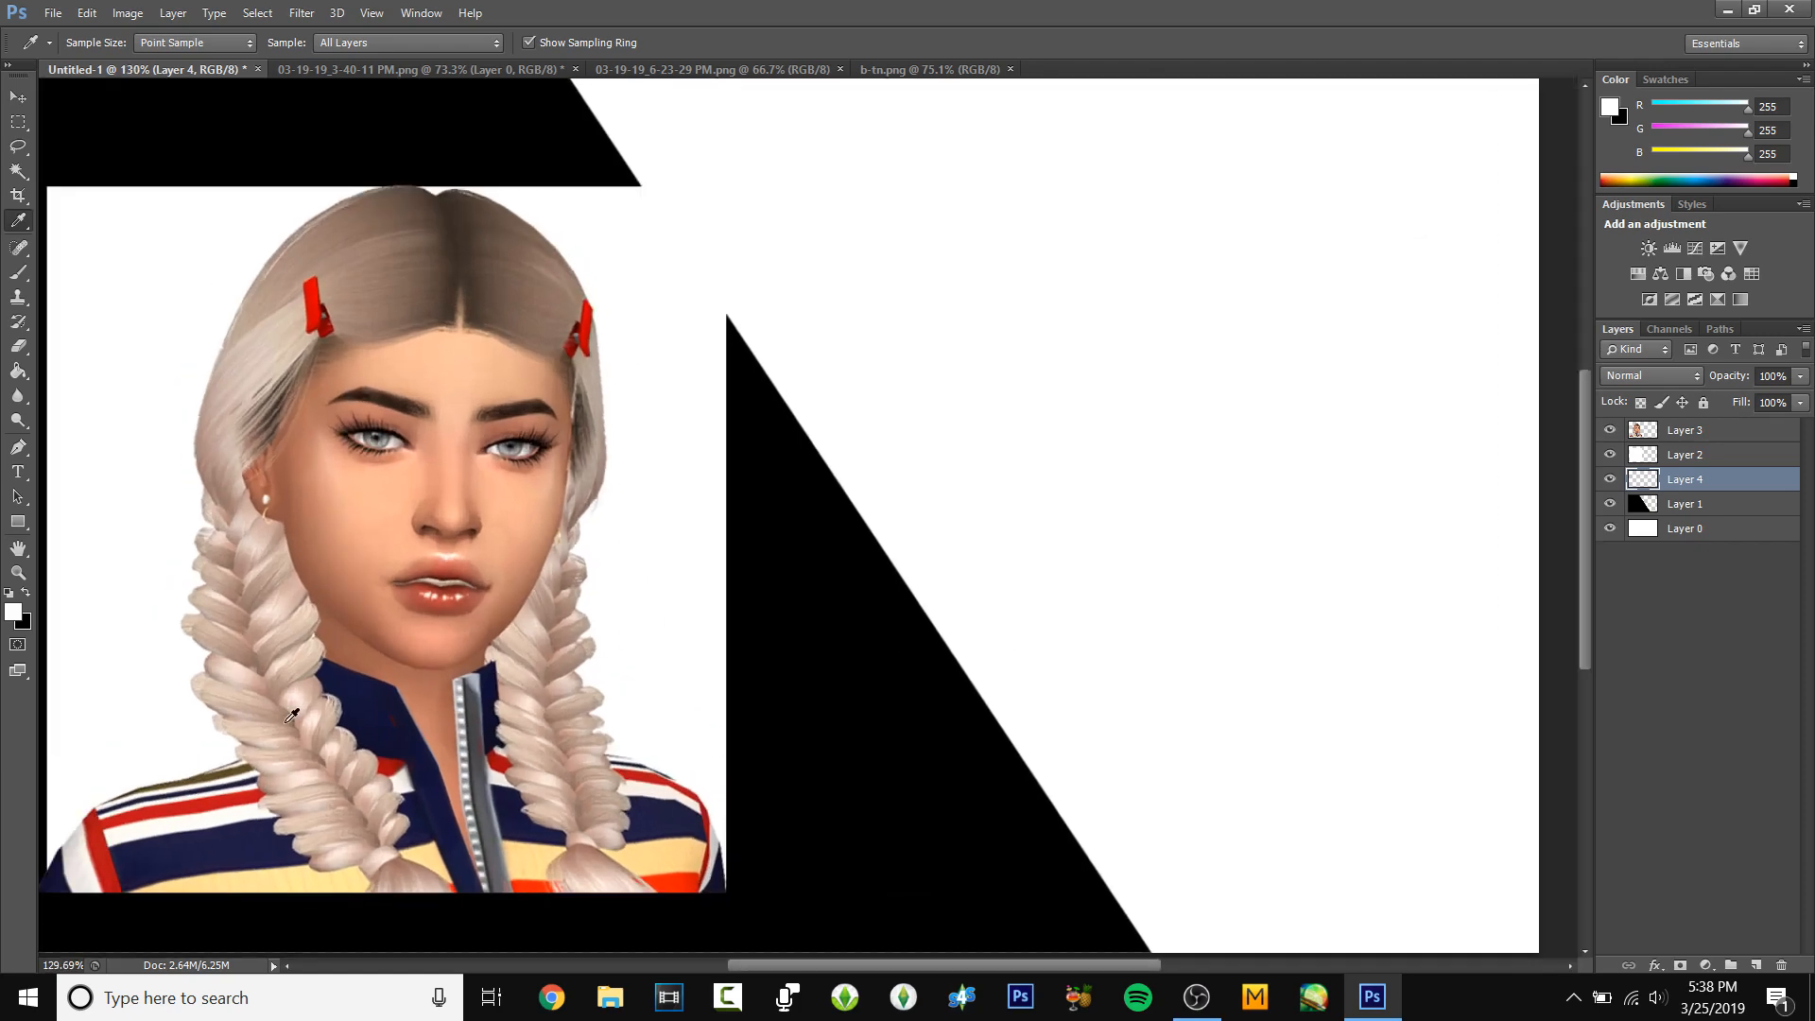
scroll(292, 714, down, 1)
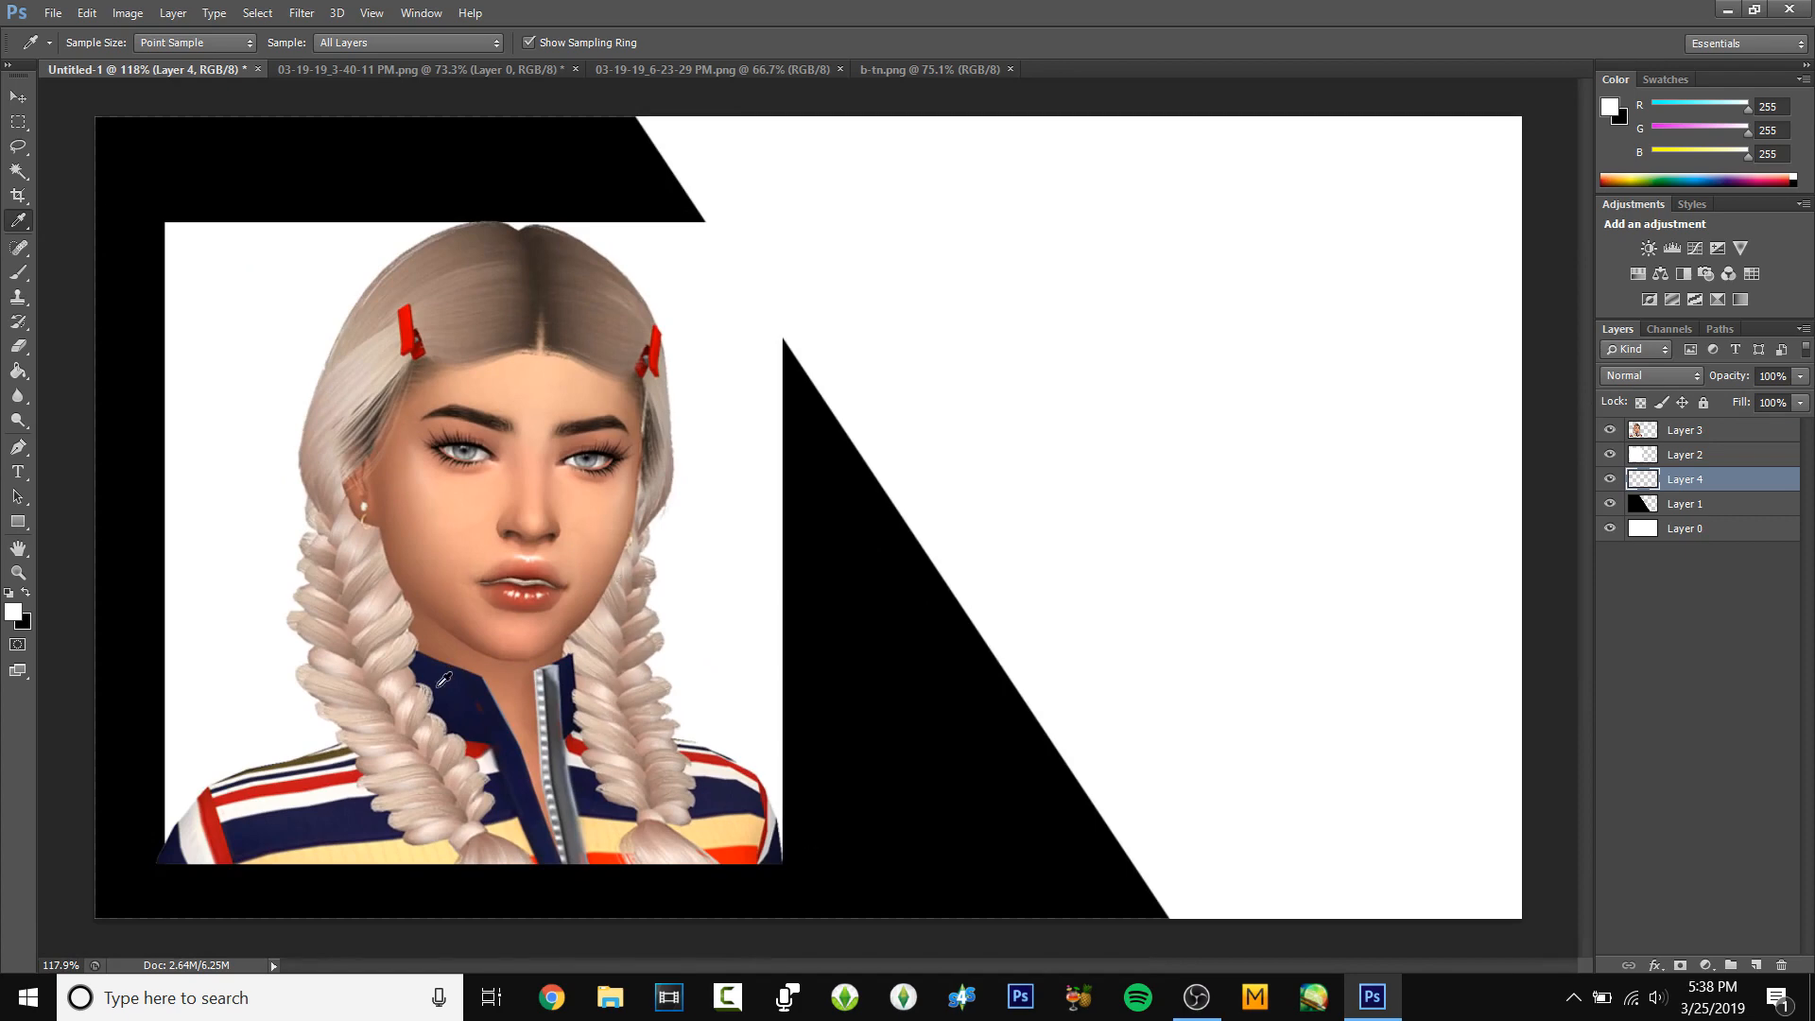
click(354, 812)
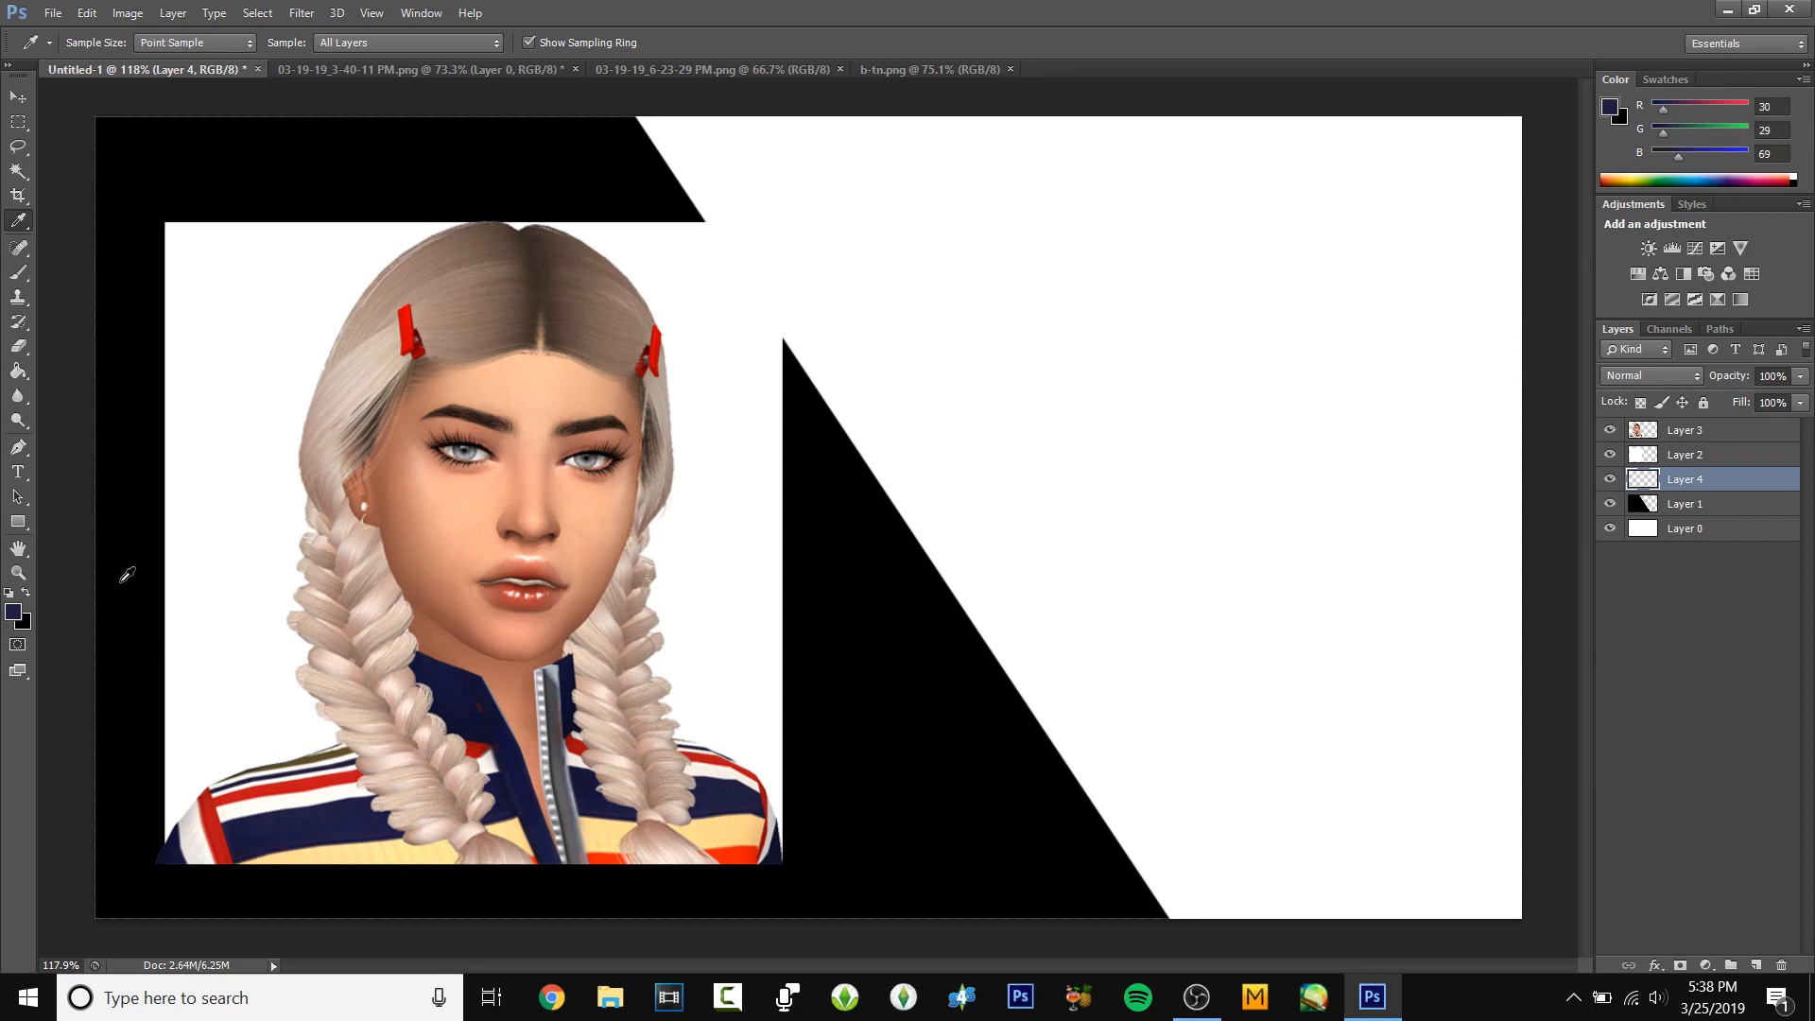
- Fill the whole of Layer 4 with the sampled navy blue using the Paint Bucket
scroll(202, 583, down, 2)
scroll(189, 567, up, 3)
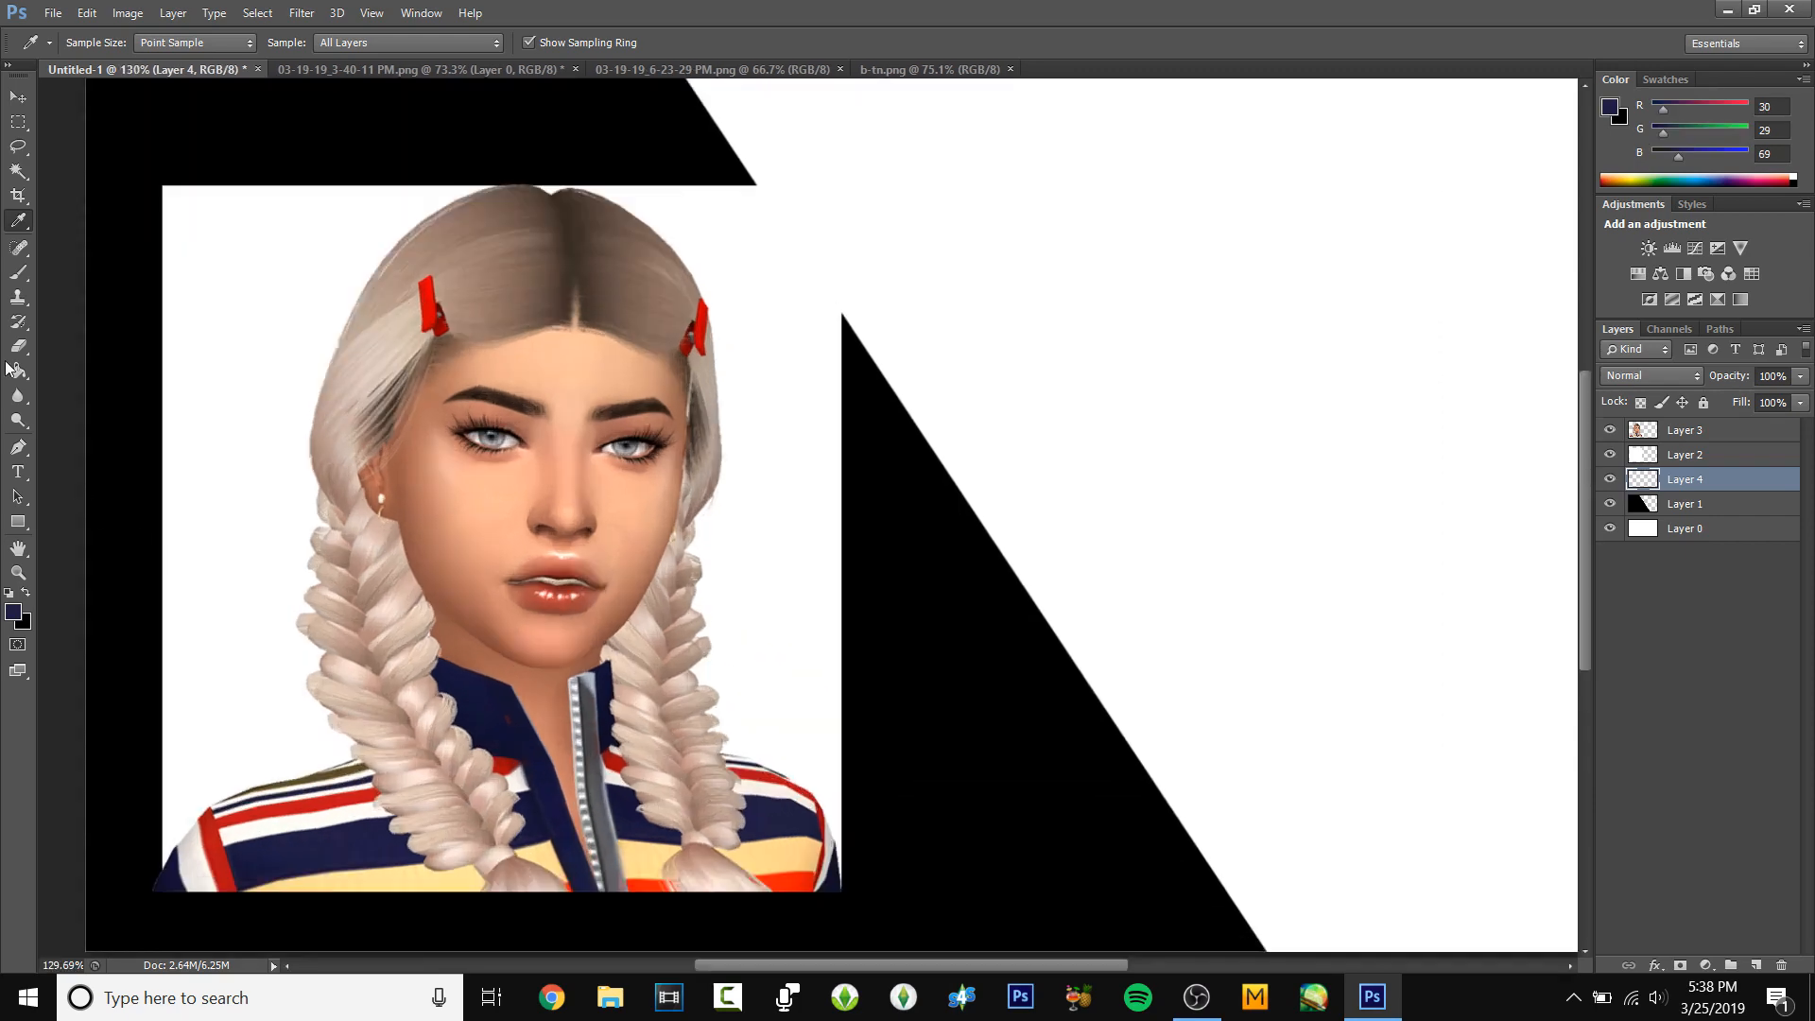
scroll(12, 370, down, 3)
click(18, 372)
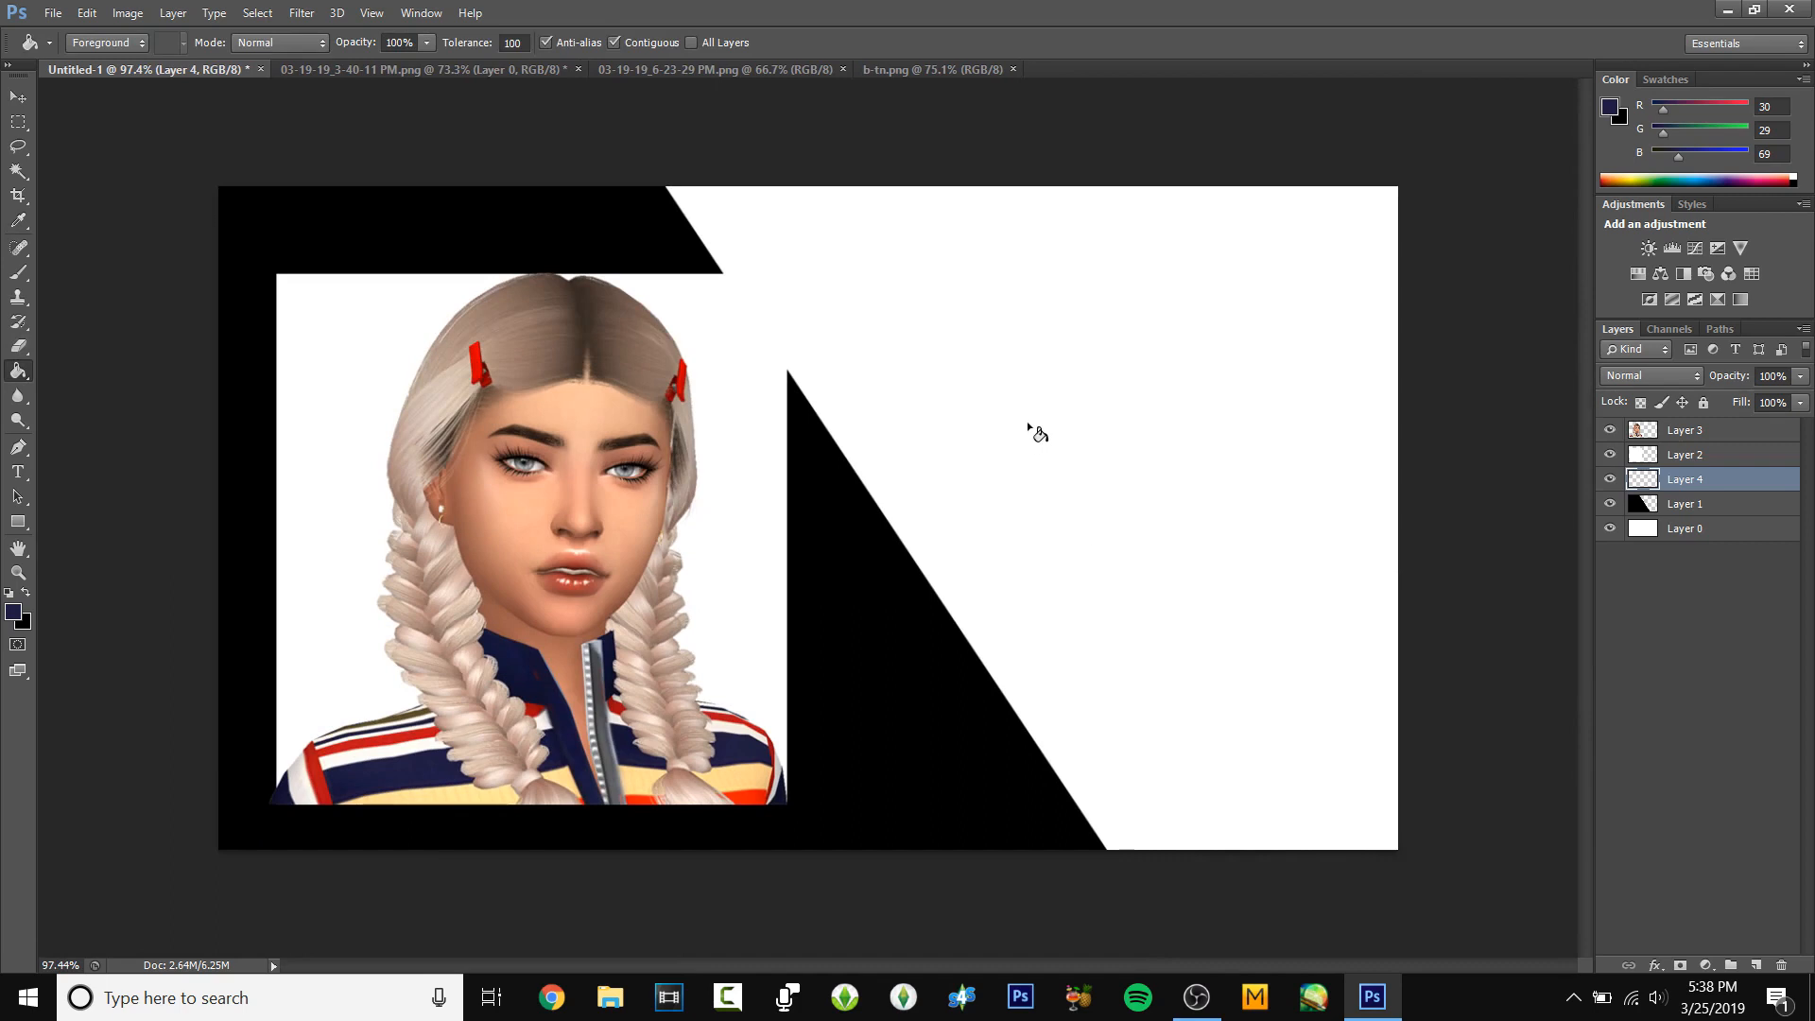
click(1092, 421)
- Rotate the navy layer about 54° and move it over the black diagonal shape
click(18, 97)
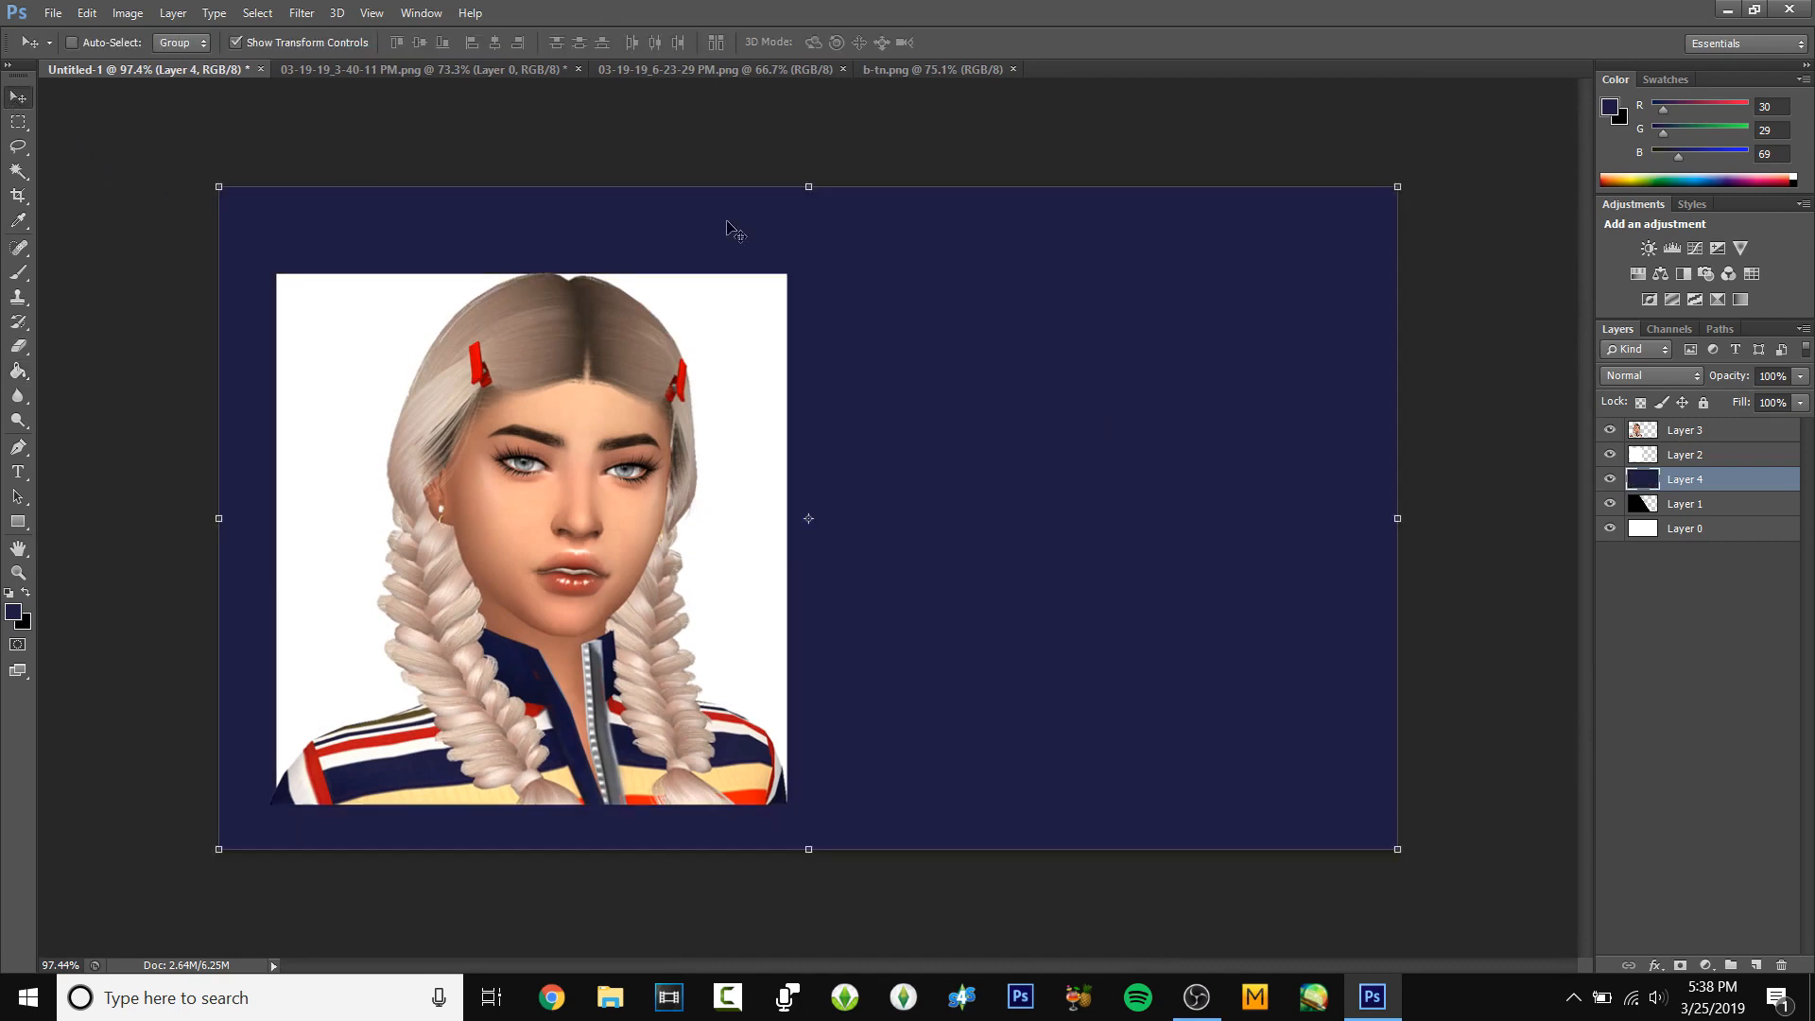
drag(1082, 310, 1002, 364)
drag(724, 227, 1057, 295)
drag(826, 240, 862, 235)
mouse_move(693, 560)
mouse_down()
mouse_move(667, 554)
mouse_move(680, 545)
mouse_up()
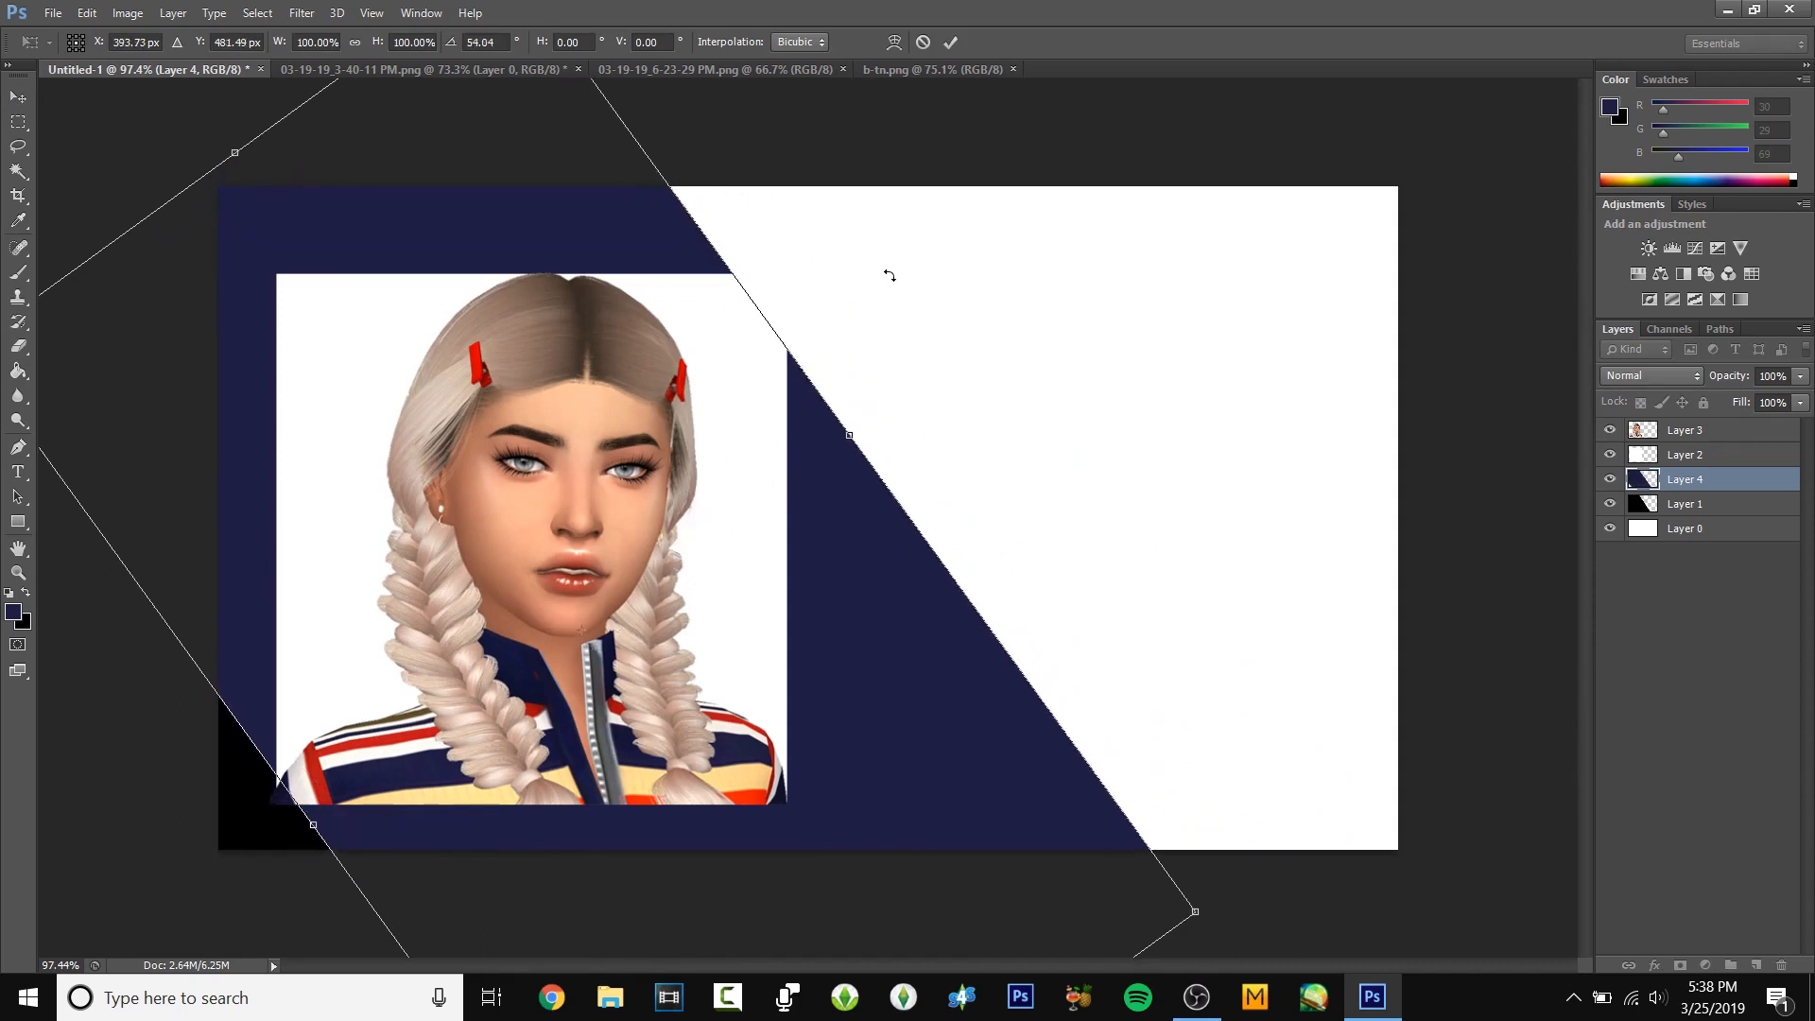
- Refine the navy shape to about 55.9° rotation and 129% height, aligned over the black diagonal, and apply the transformation
drag(889, 276, 895, 282)
drag(722, 457, 721, 452)
drag(920, 295, 928, 272)
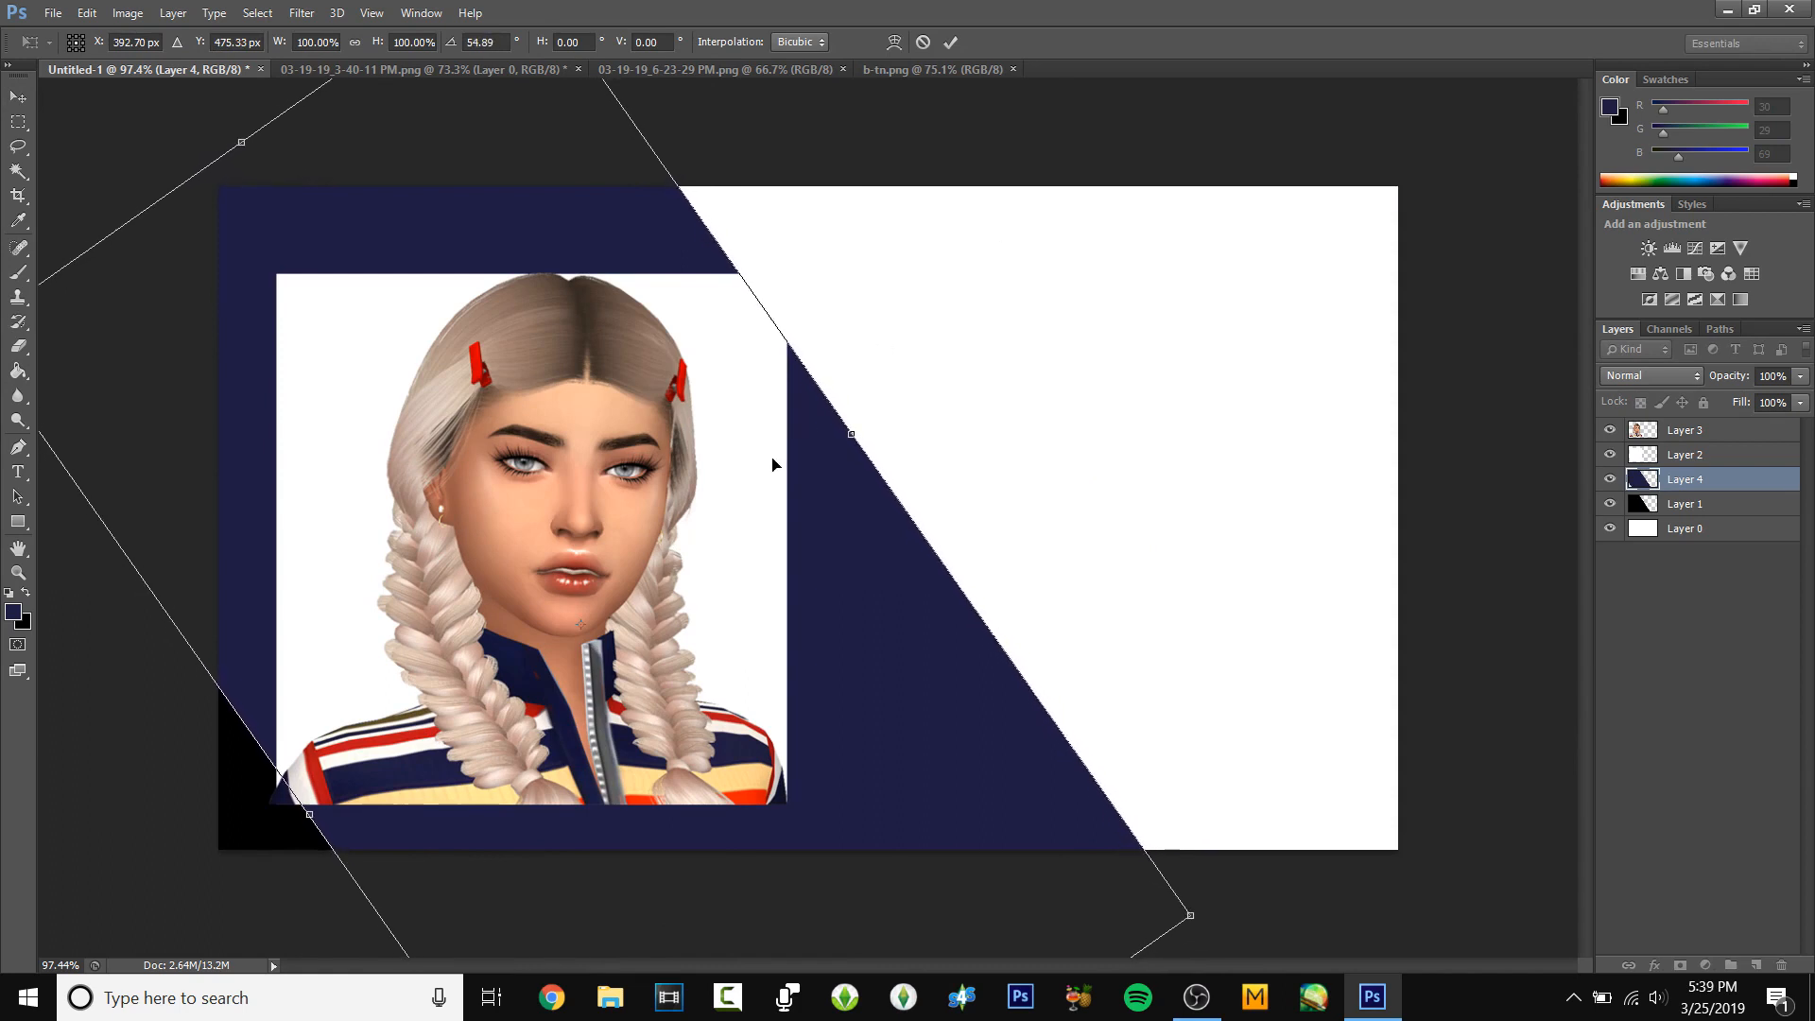
drag(769, 466, 737, 466)
drag(859, 333, 835, 271)
key(m)
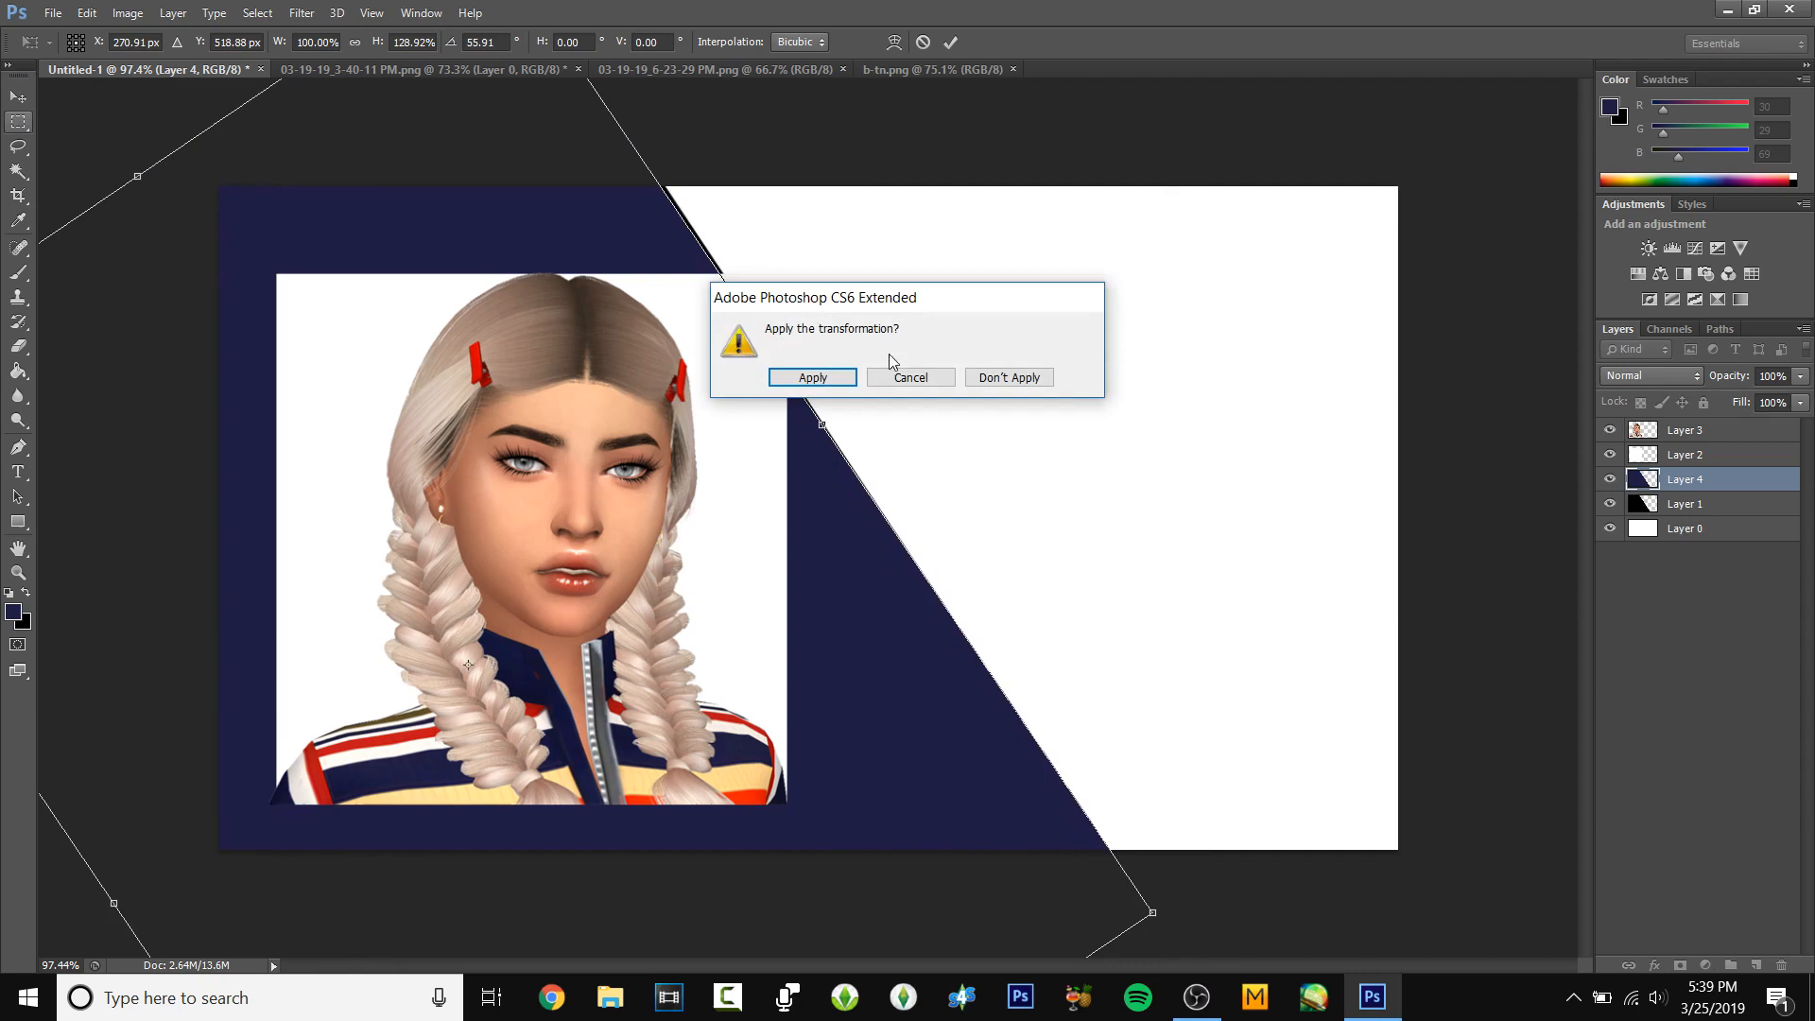
click(812, 377)
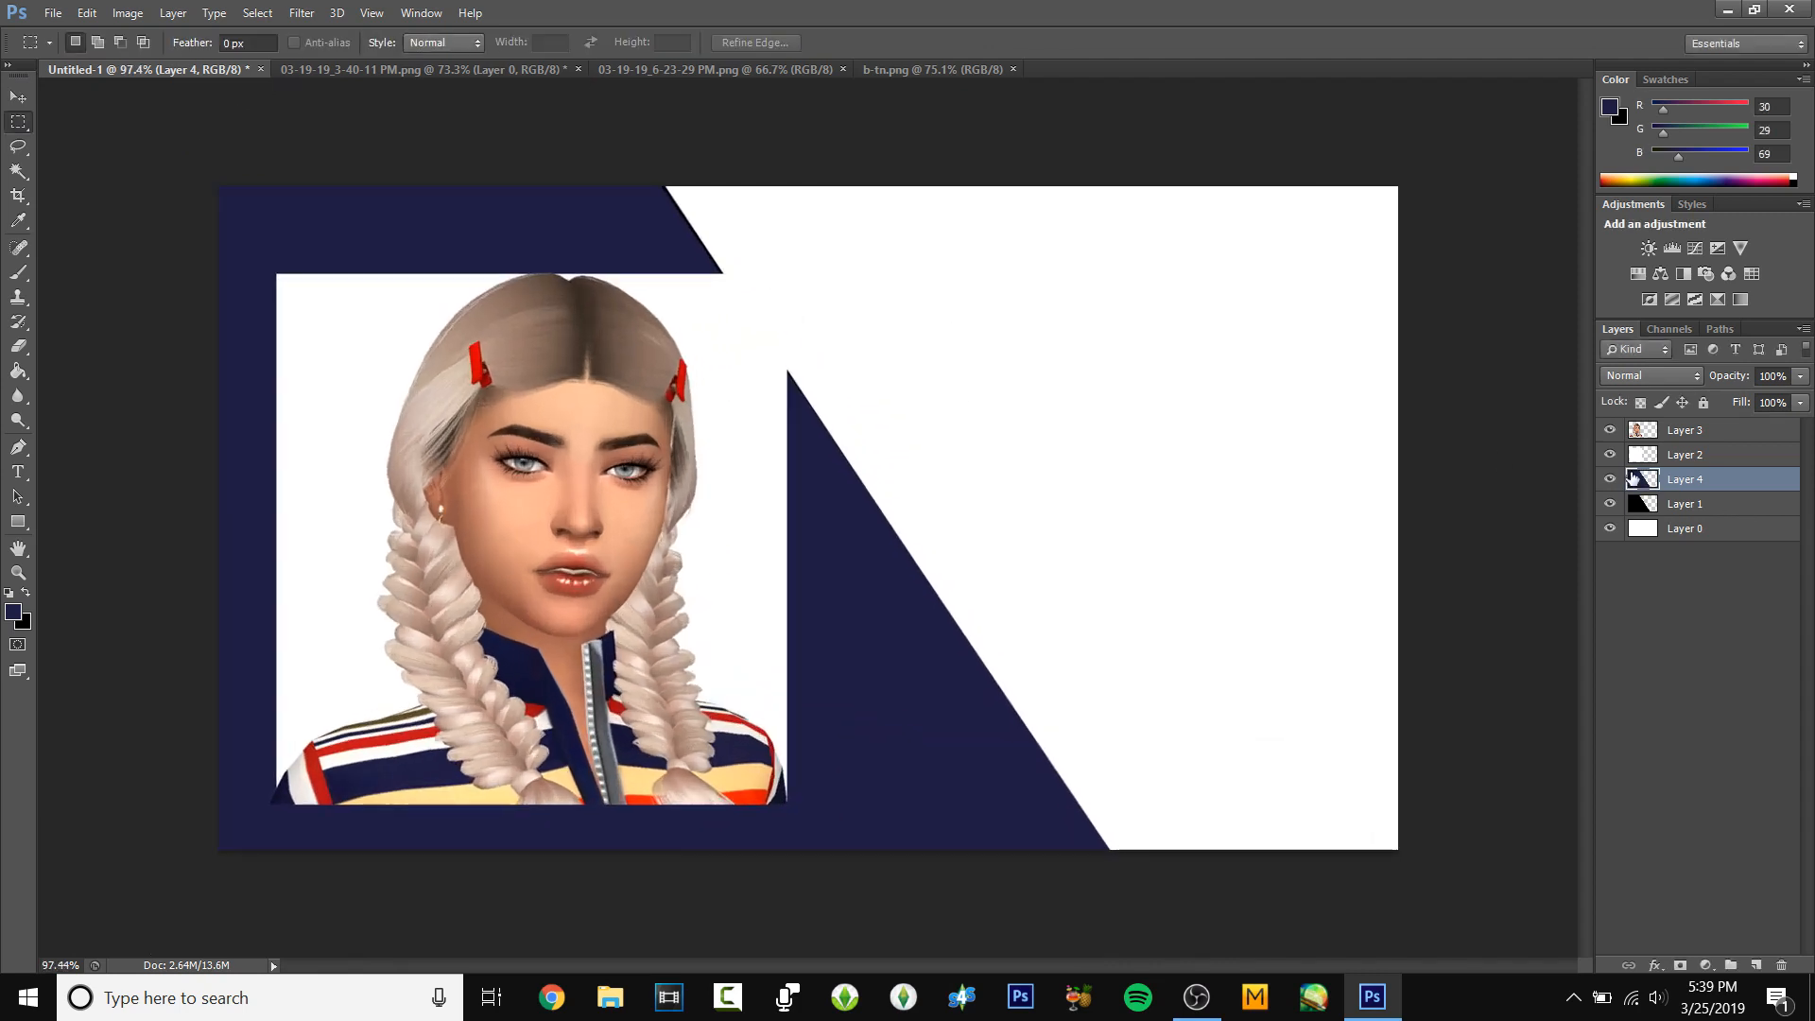
click(1691, 457)
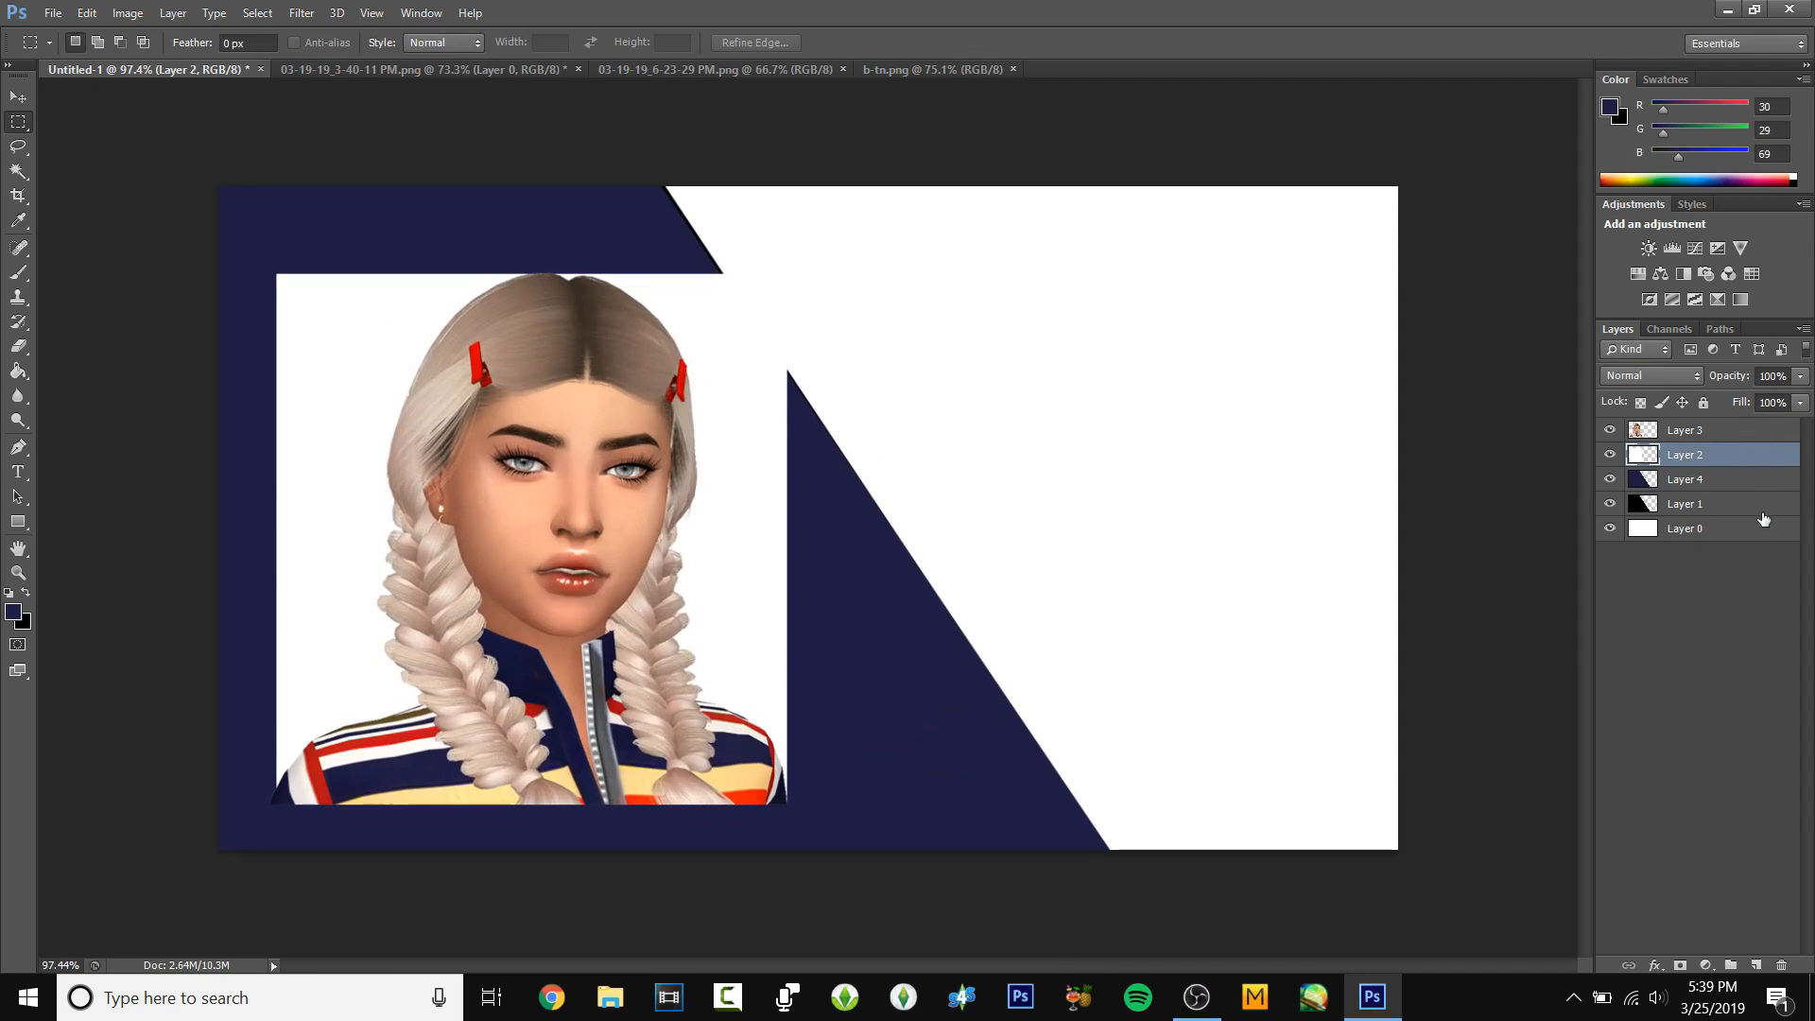
double_click(1750, 456)
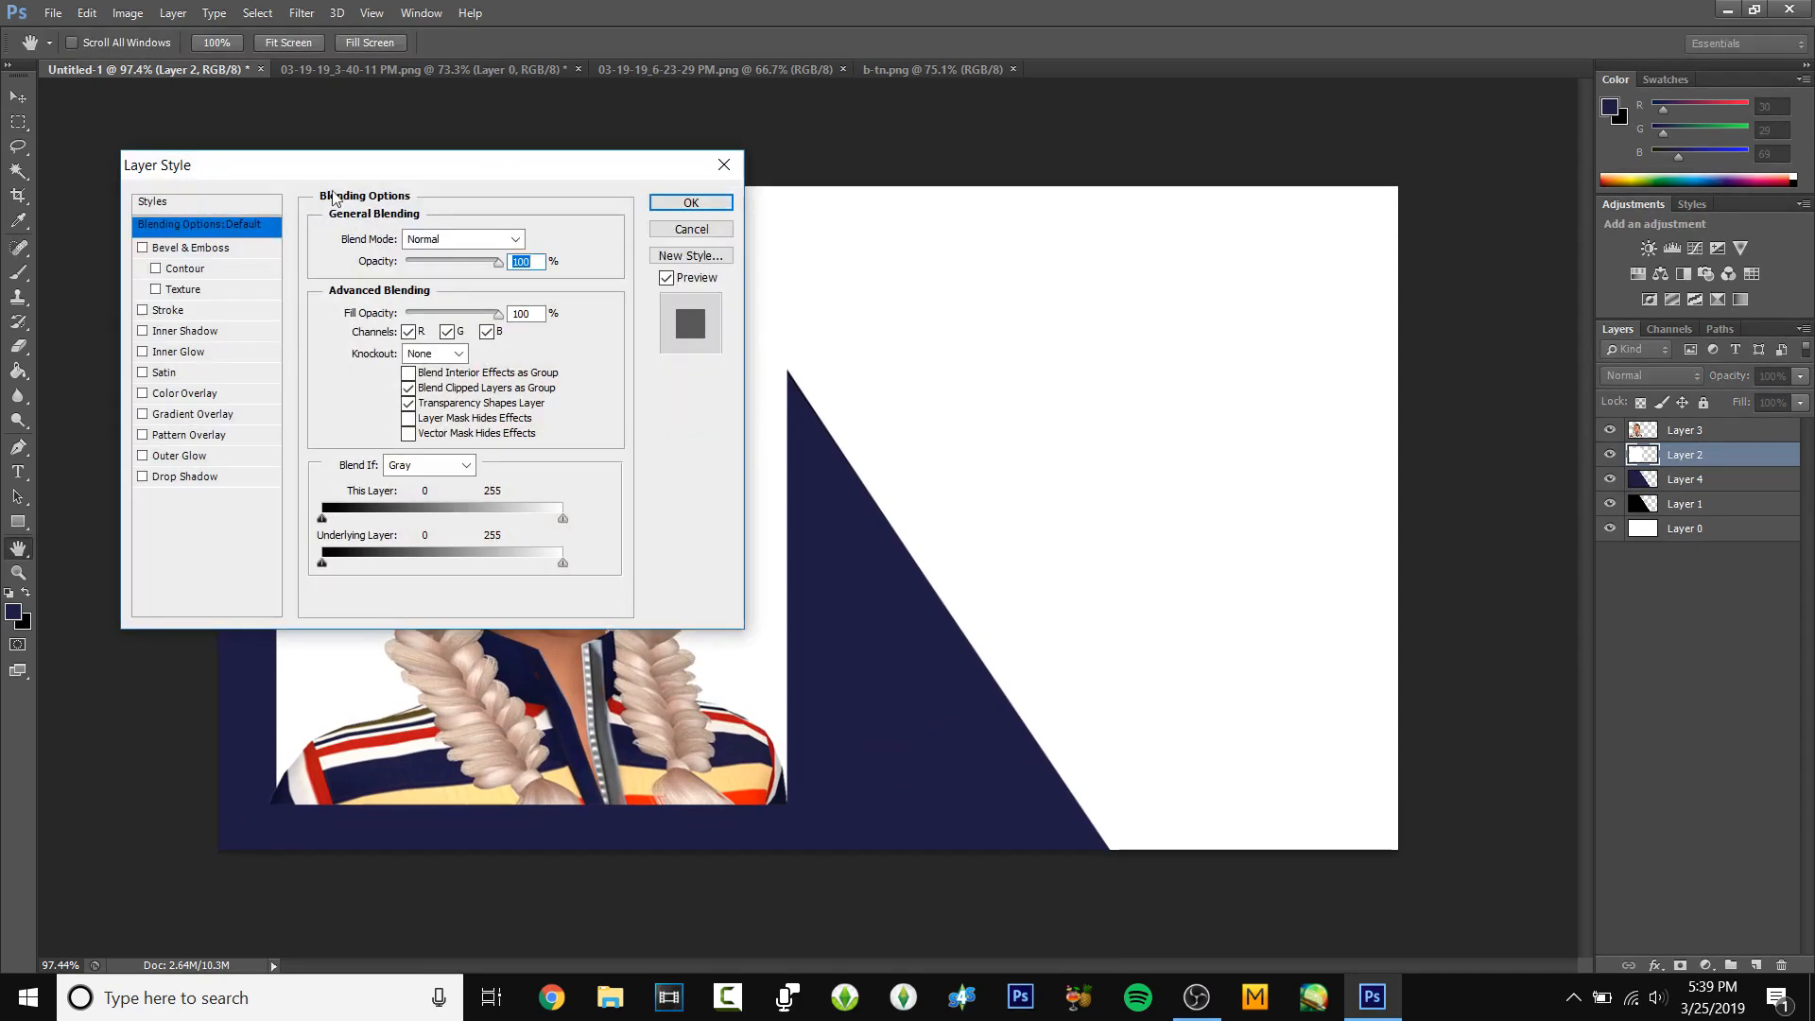
drag(298, 168, 1163, 223)
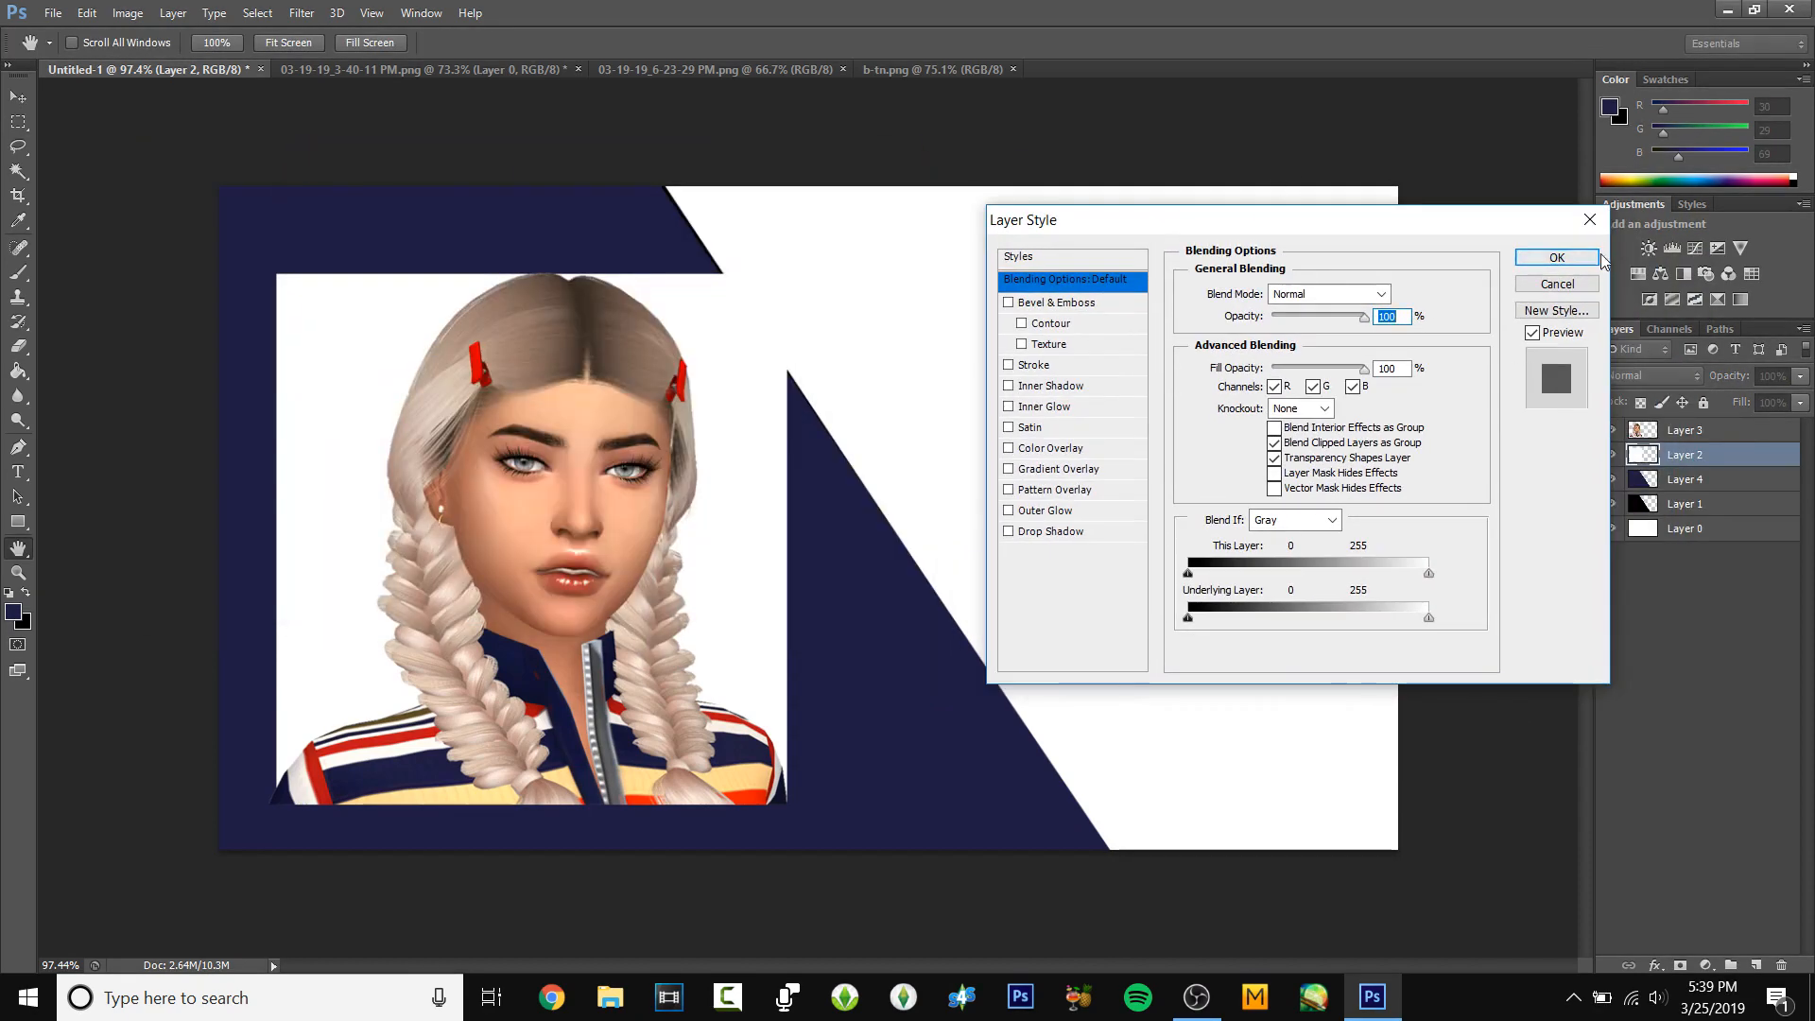
click(1569, 258)
right_click(1765, 456)
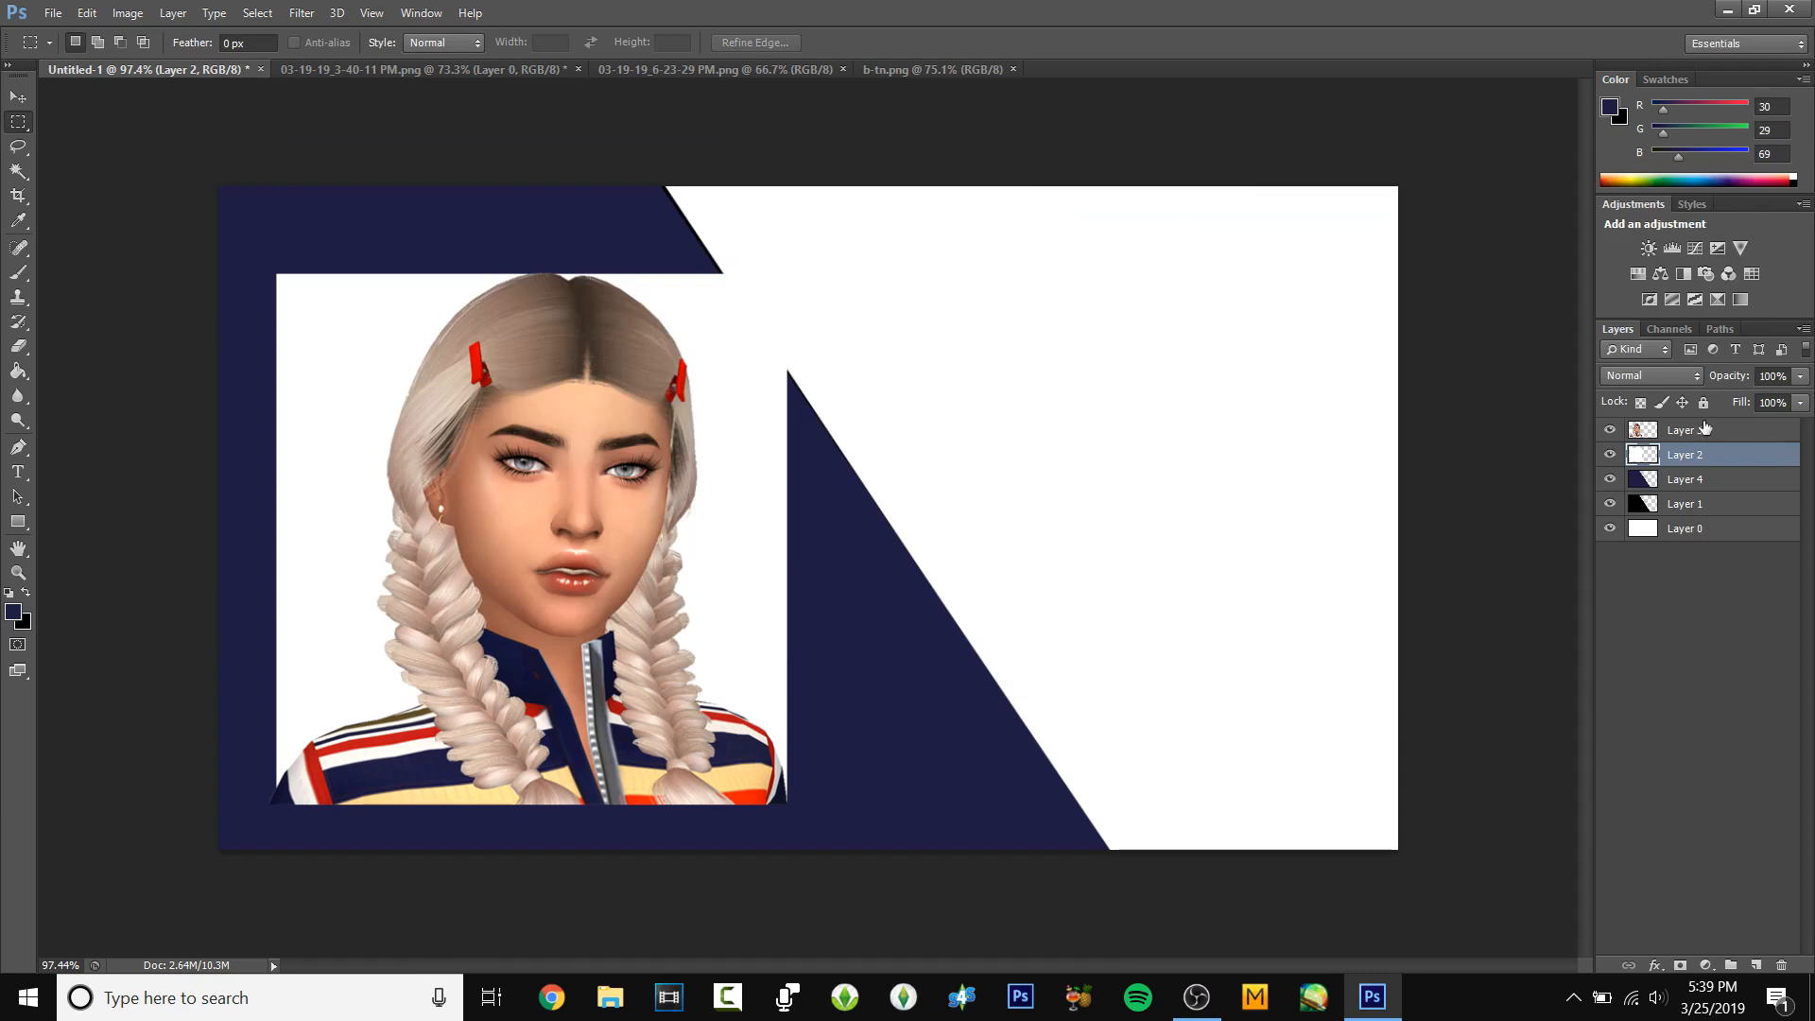
- Add a 3 px black outside stroke to Layer 2, the white frame behind the portrait
double_click(1781, 453)
click(1044, 366)
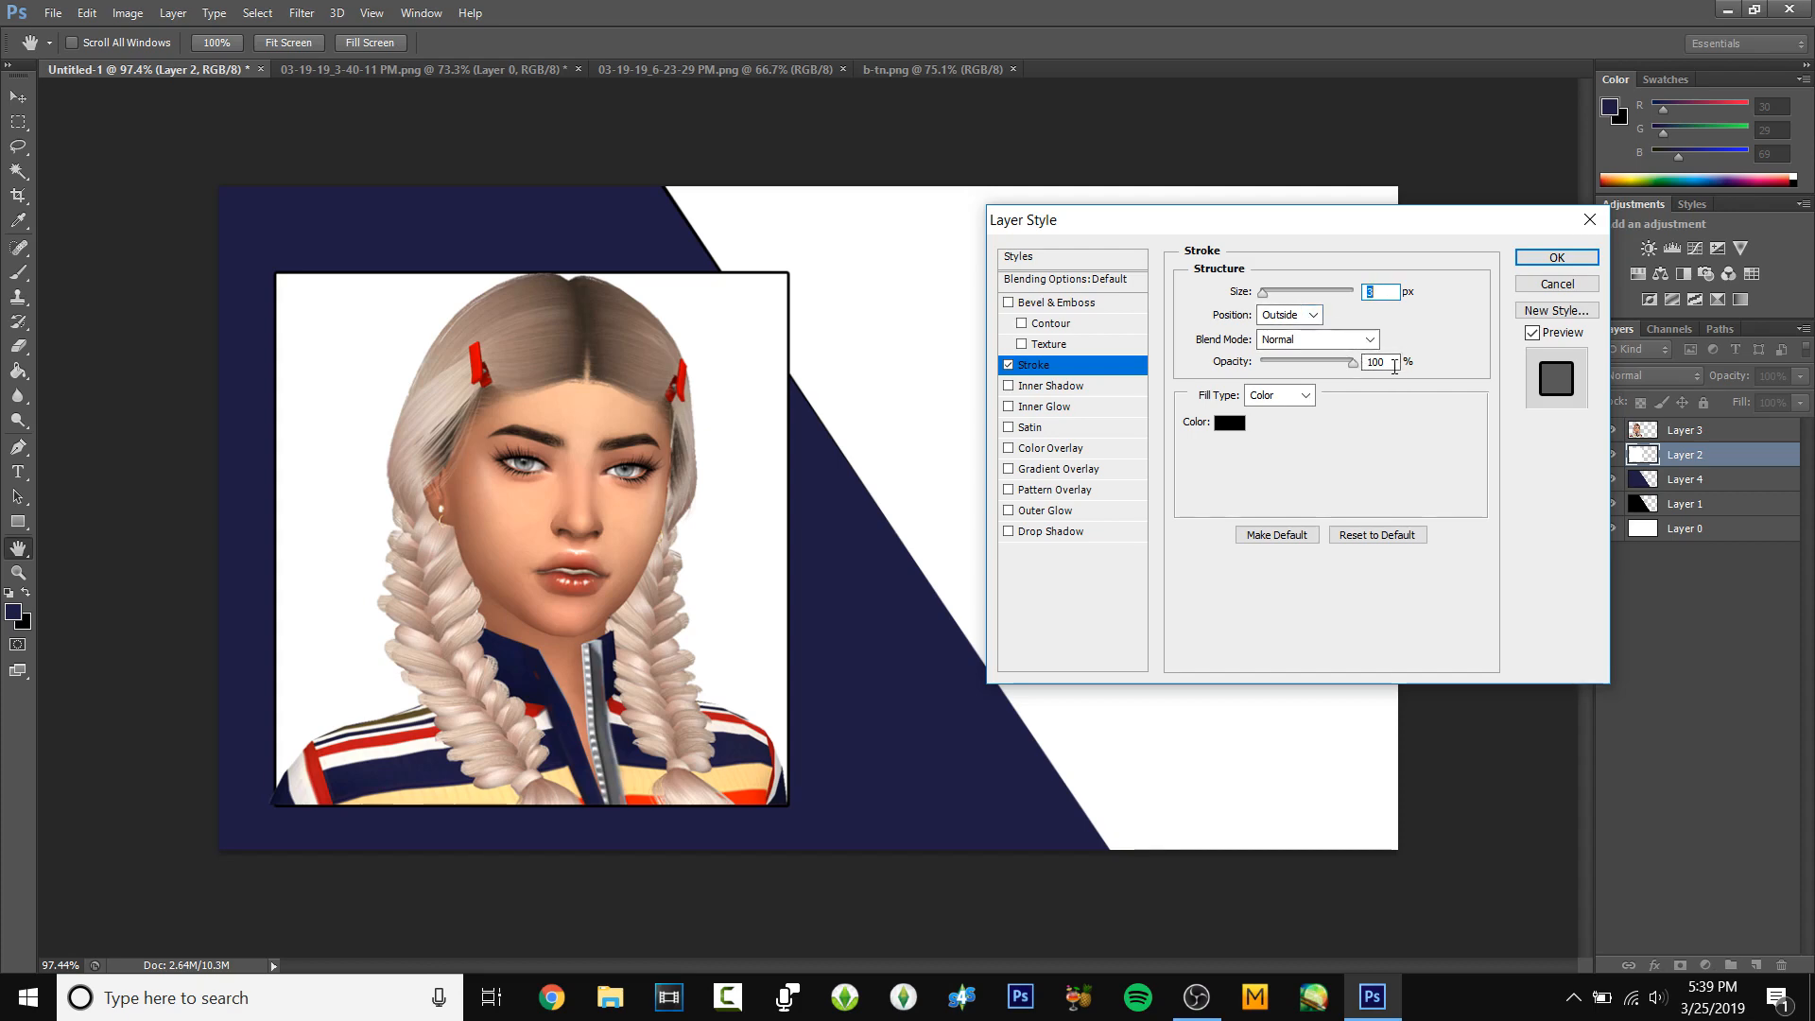
click(1228, 422)
click(492, 306)
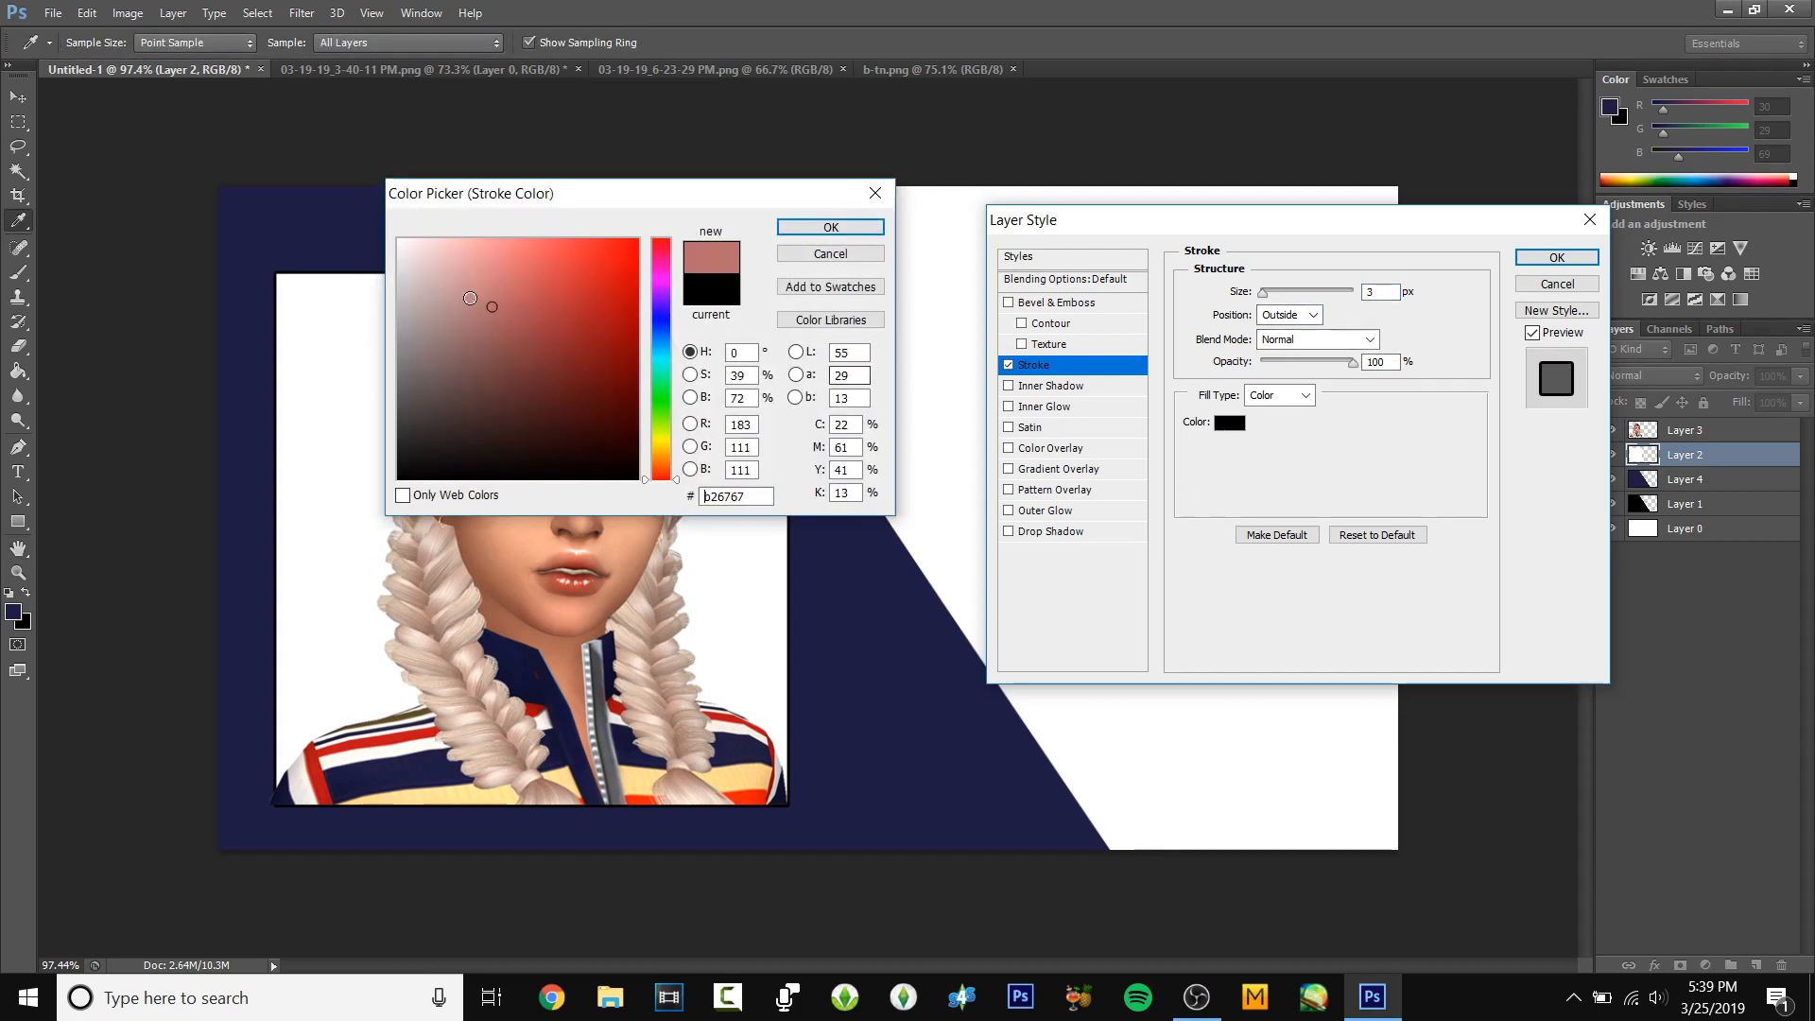
mouse_move(501, 344)
mouse_down()
mouse_move(498, 425)
mouse_move(427, 436)
mouse_move(398, 478)
mouse_up()
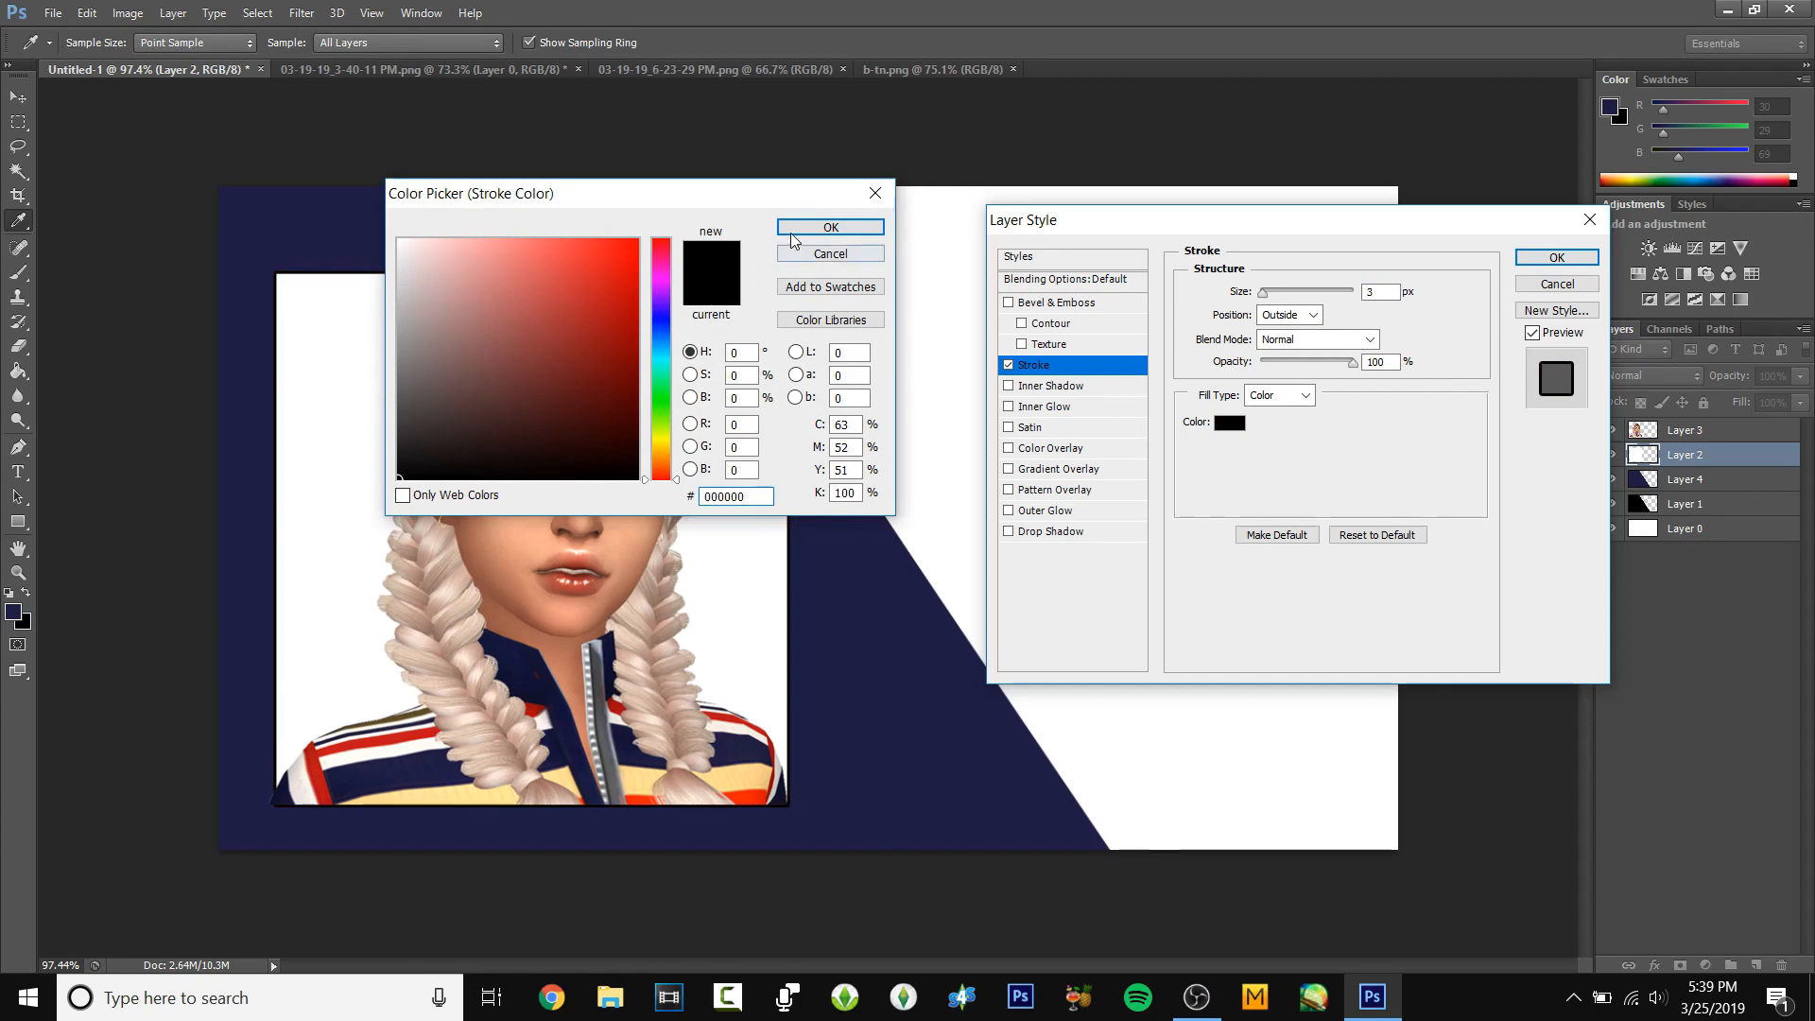
click(793, 241)
click(1555, 257)
scroll(842, 382, down, 1)
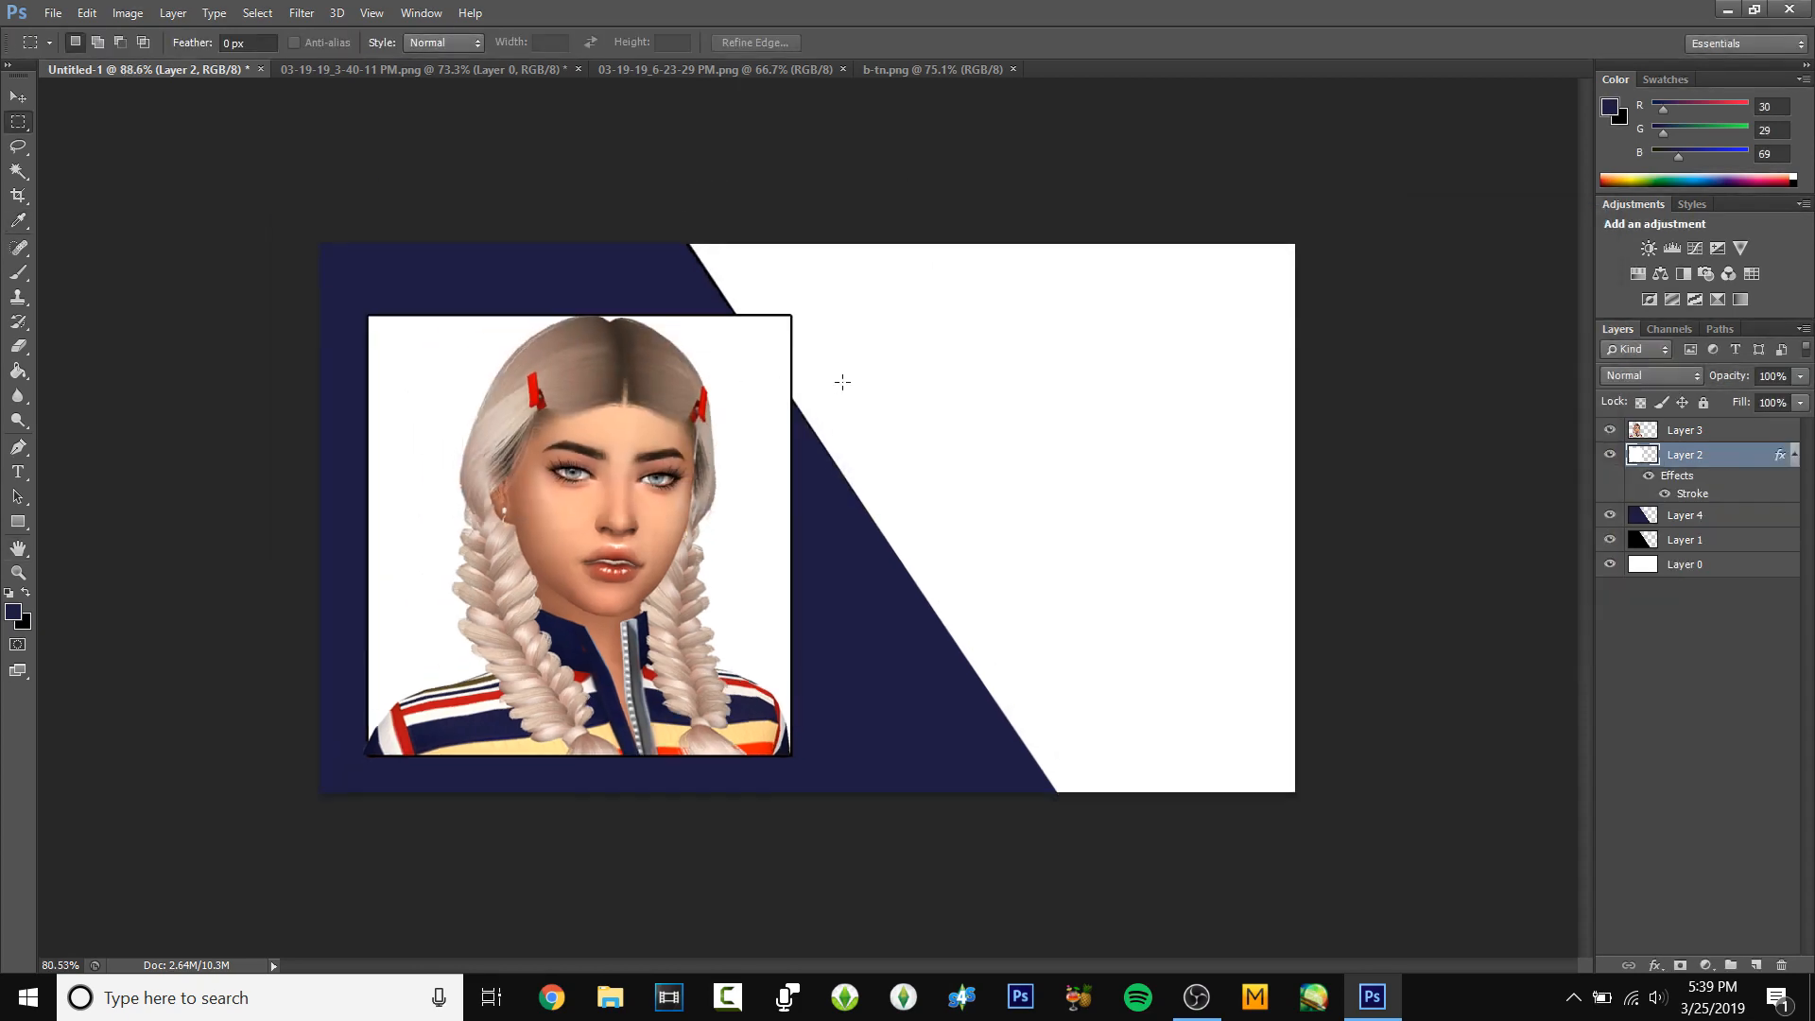
scroll(843, 382, up, 2)
- Delete Layer 1, the black diagonal shape beneath the navy one
right_click(1730, 547)
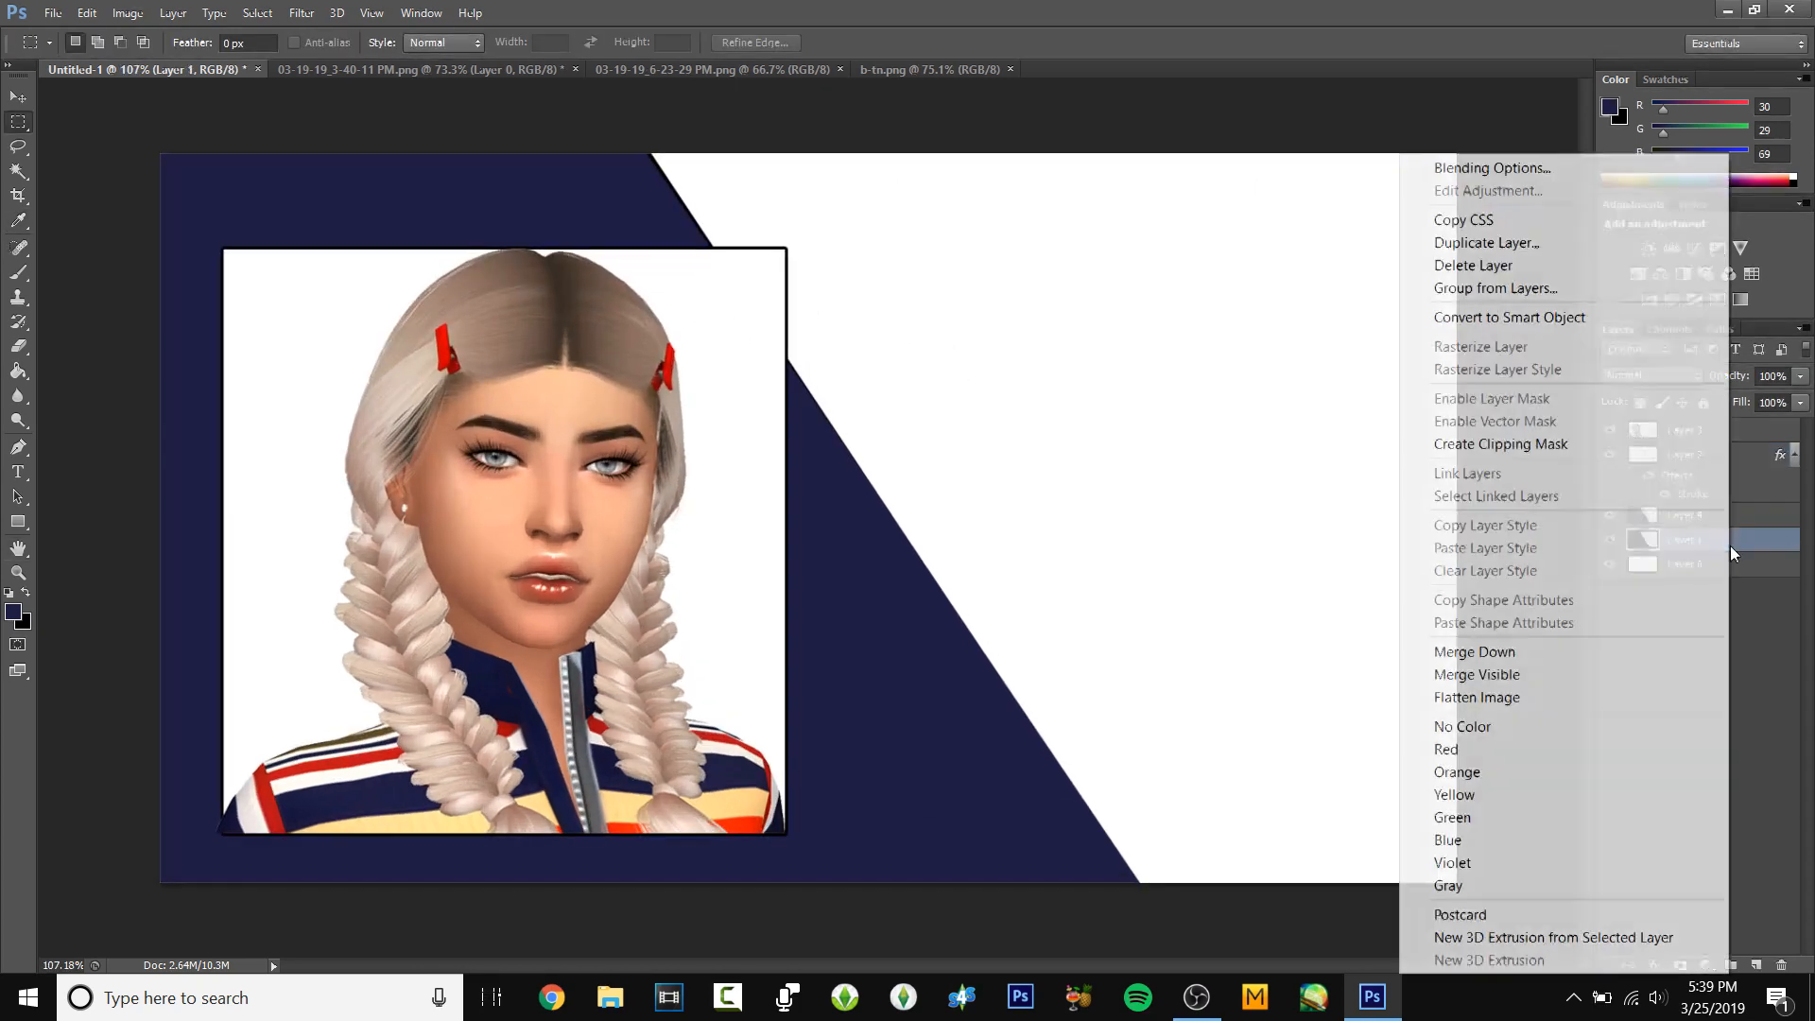
click(1513, 265)
scroll(1162, 304, down, 2)
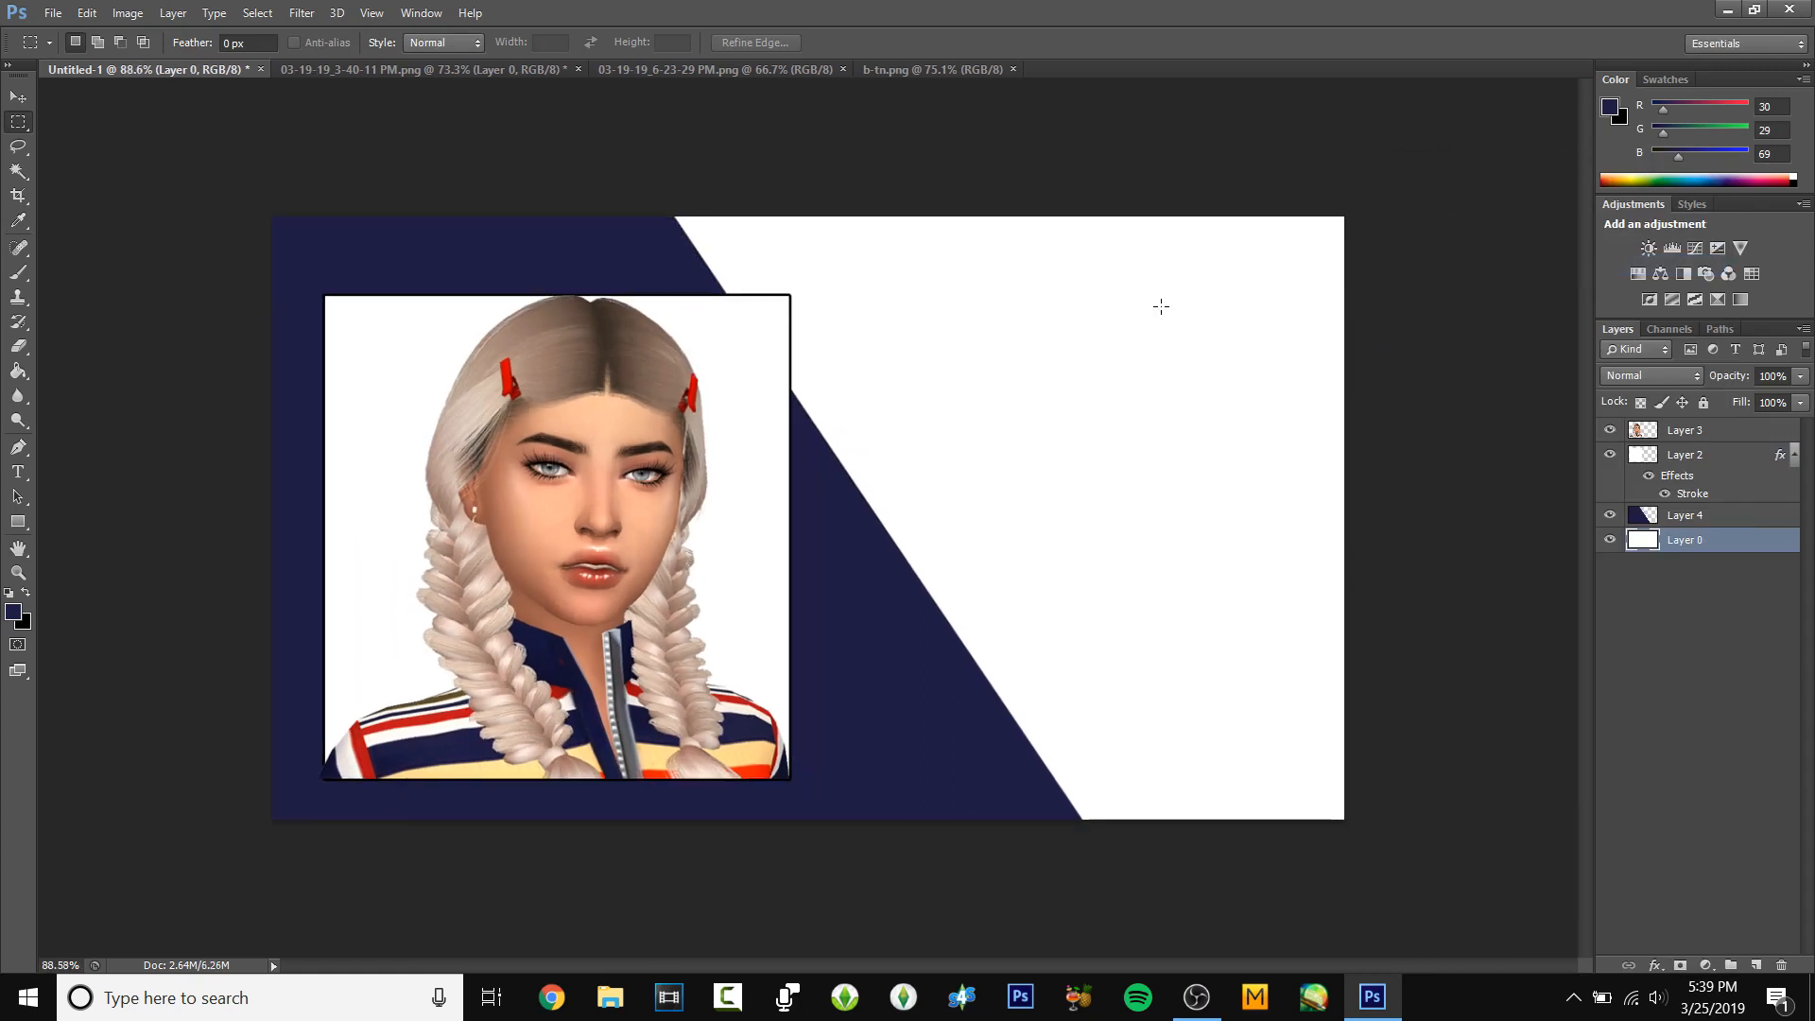
scroll(1162, 306, up, 2)
- Check the grid background in the b-tn.png reference and set the Untitled-1 background colour to white (ffffff)
click(1730, 515)
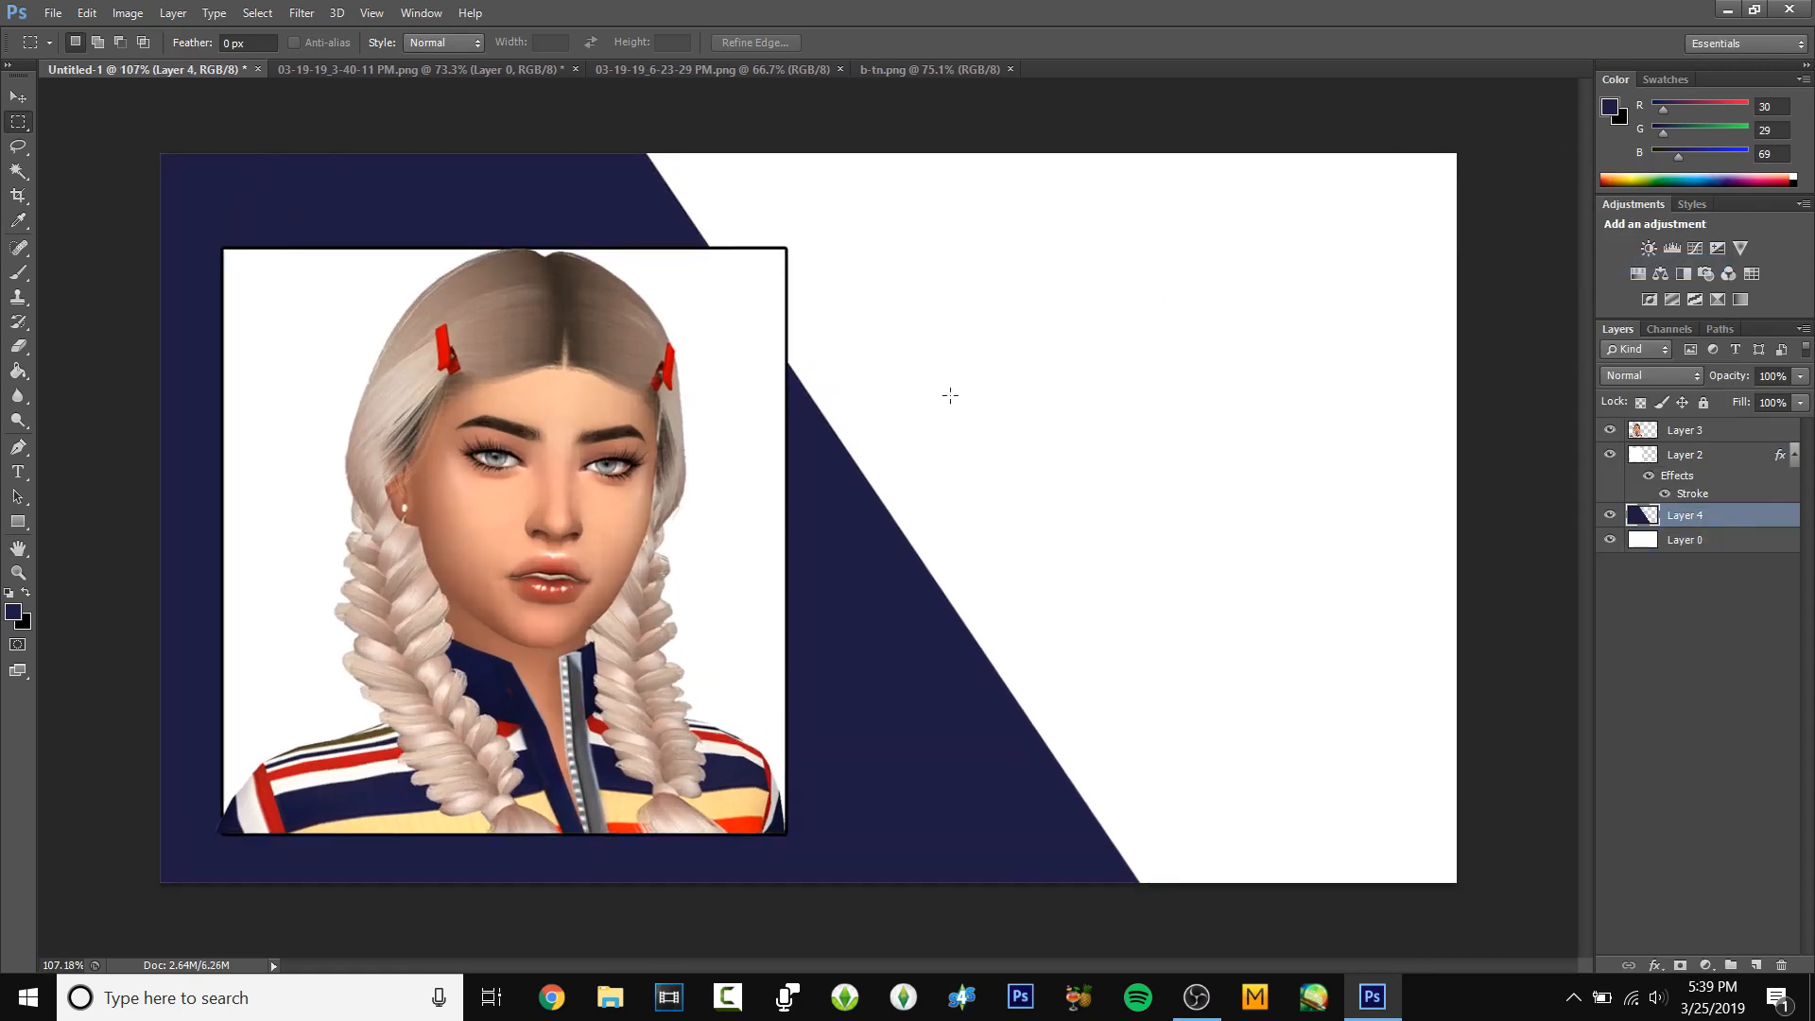
click(927, 70)
key(ctrl+1)
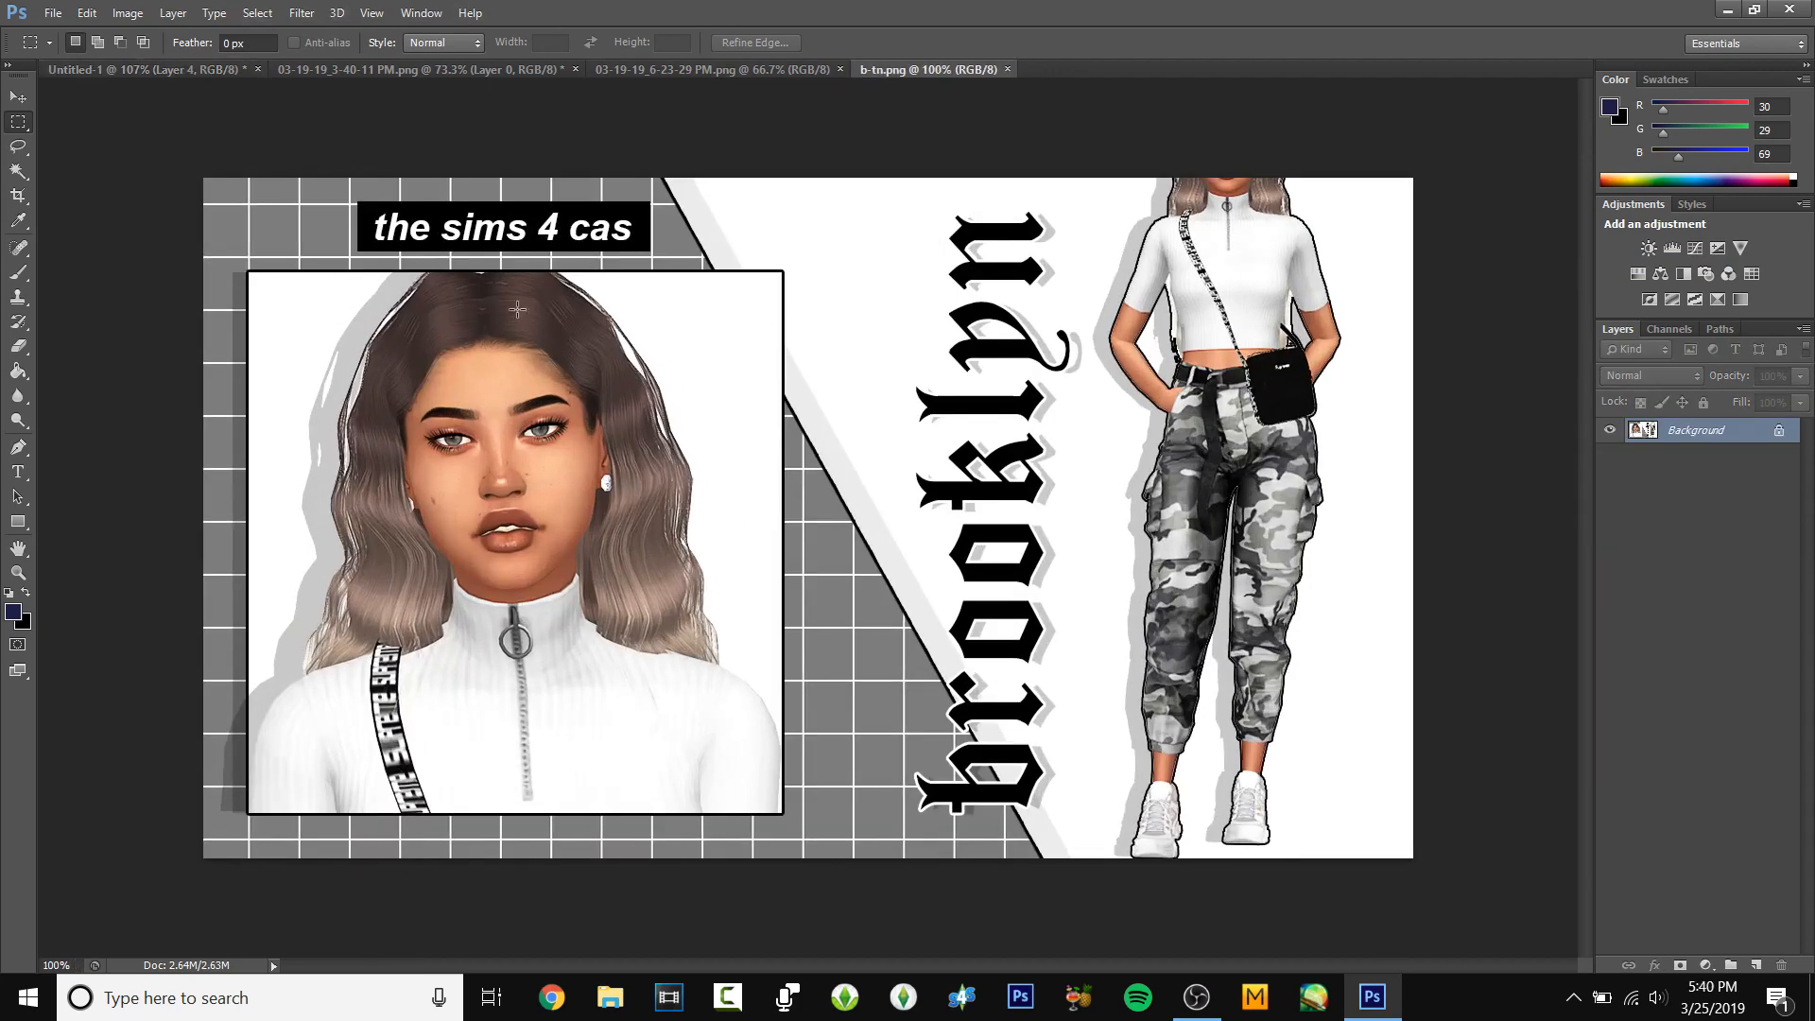
click(144, 70)
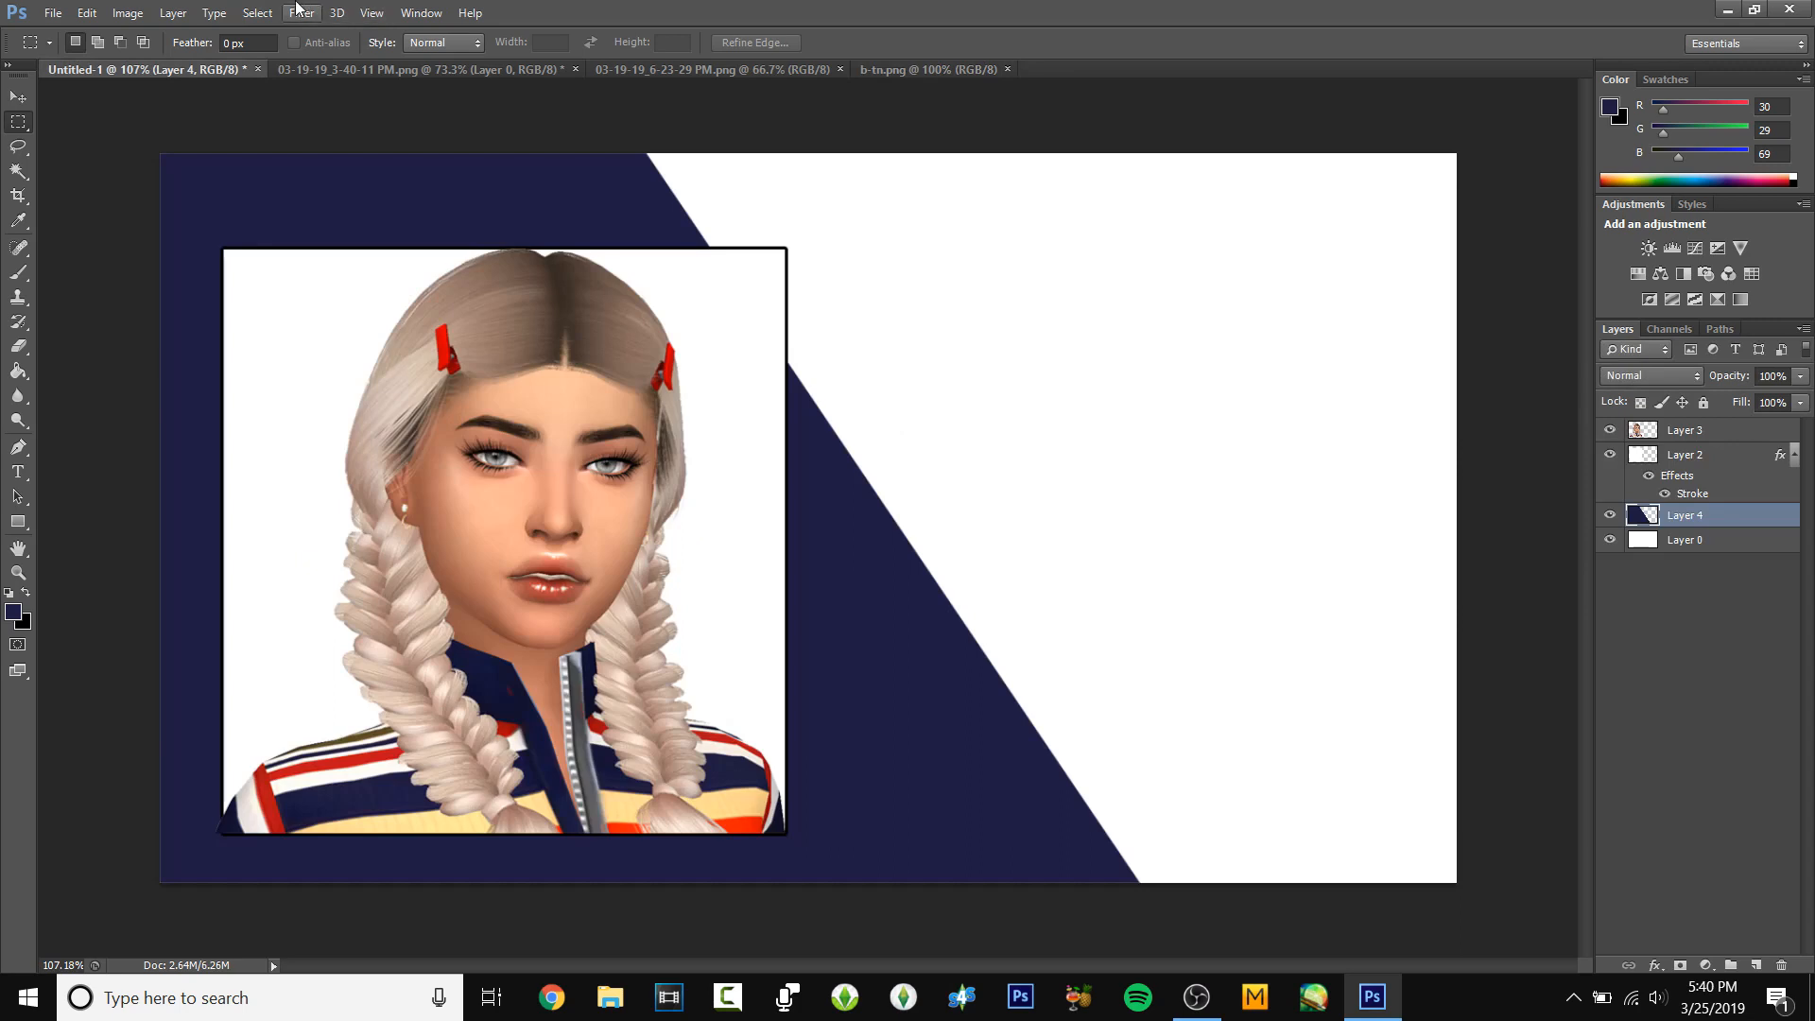
click(298, 11)
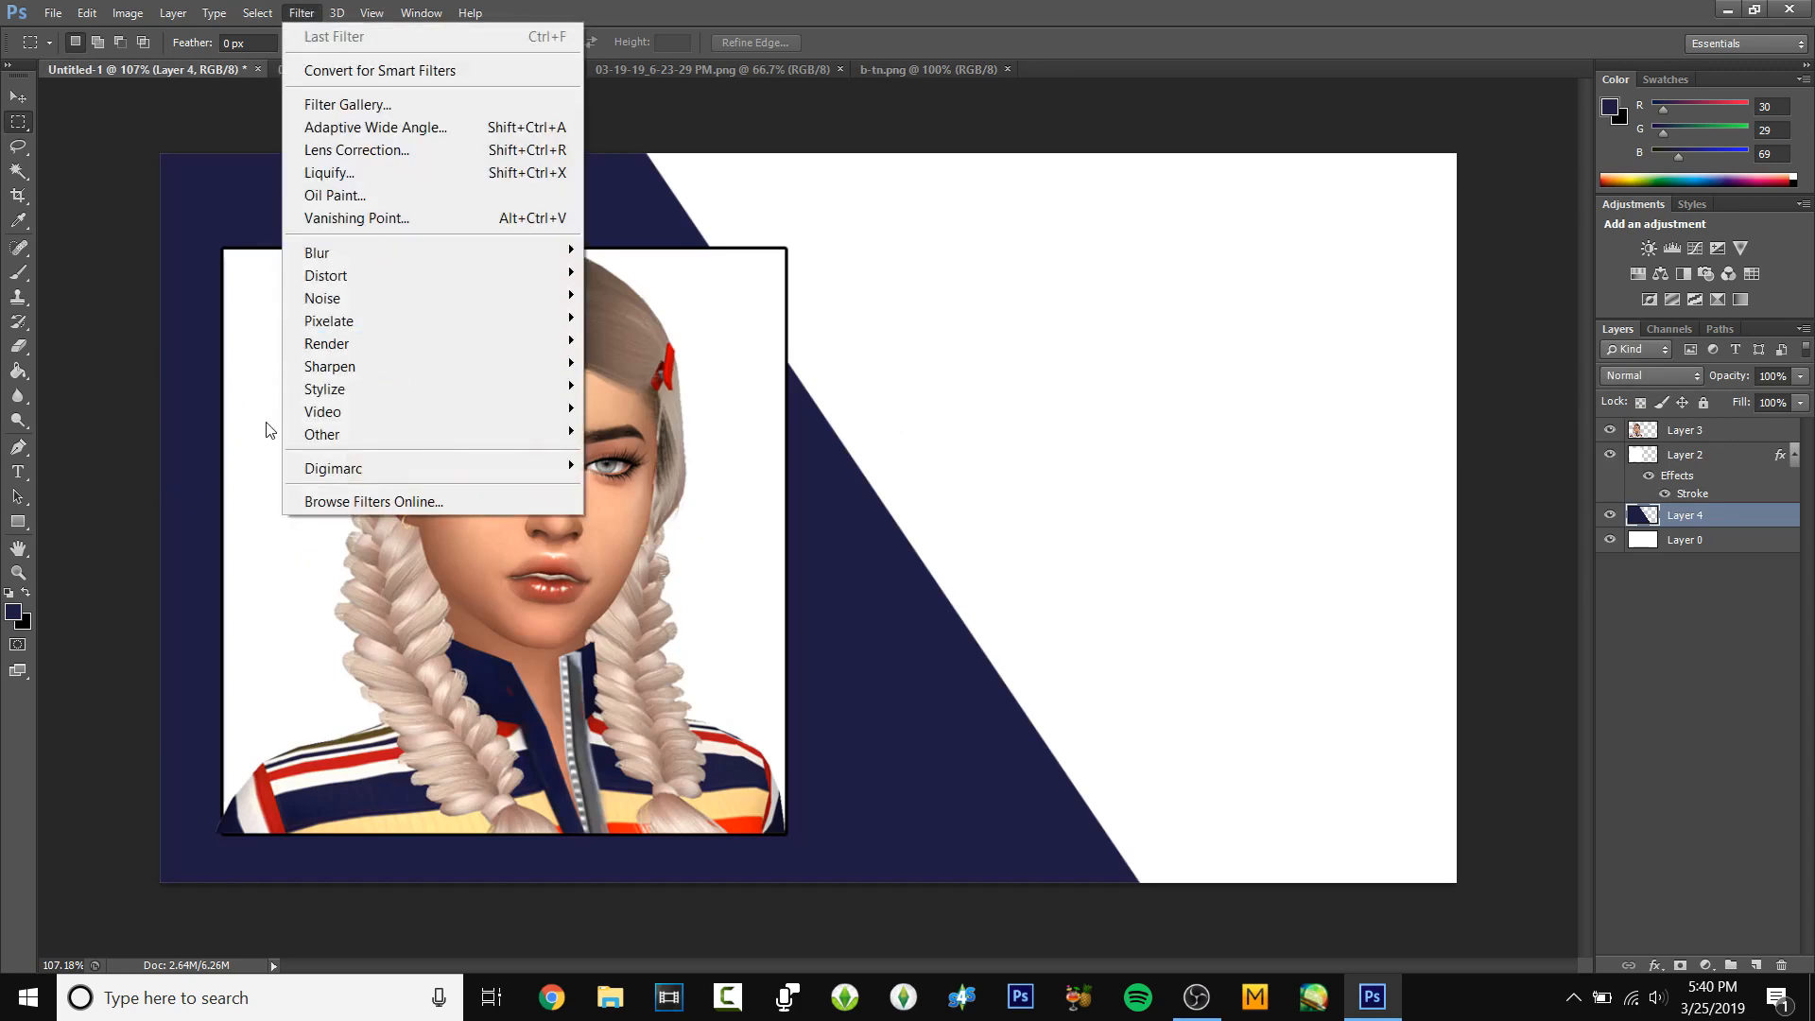
click(28, 625)
drag(596, 365, 271, 184)
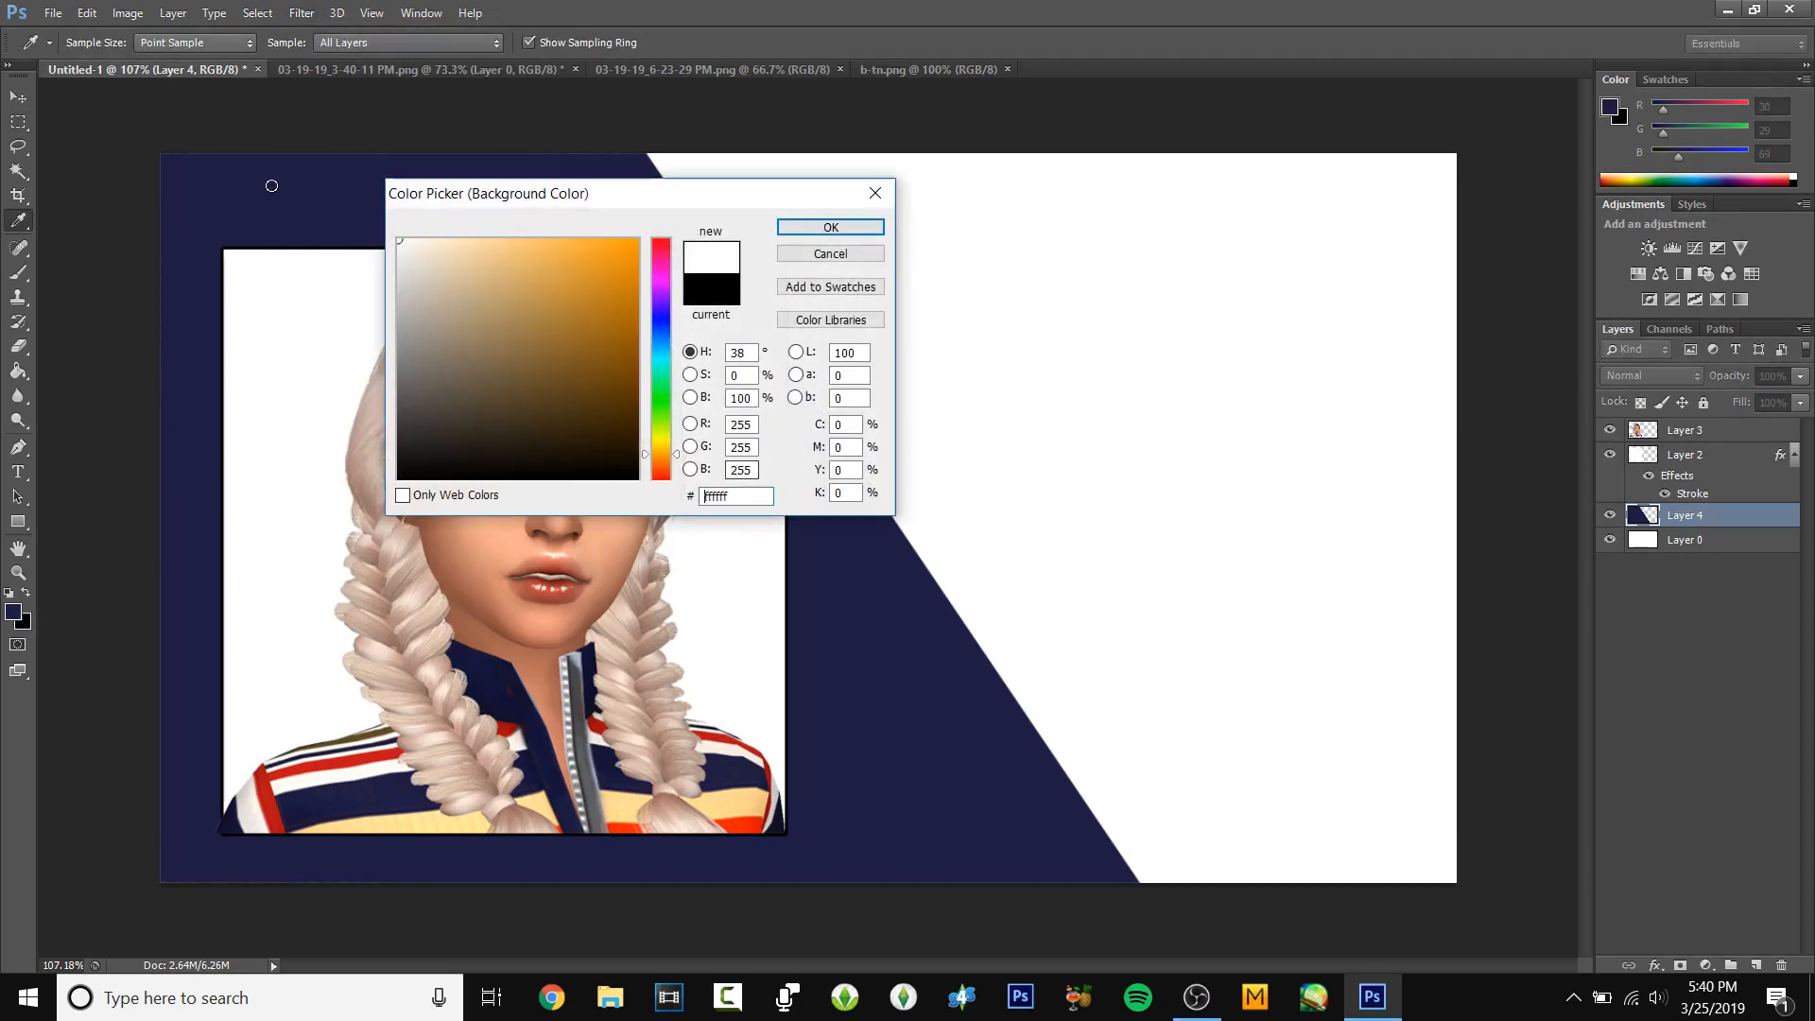
click(800, 225)
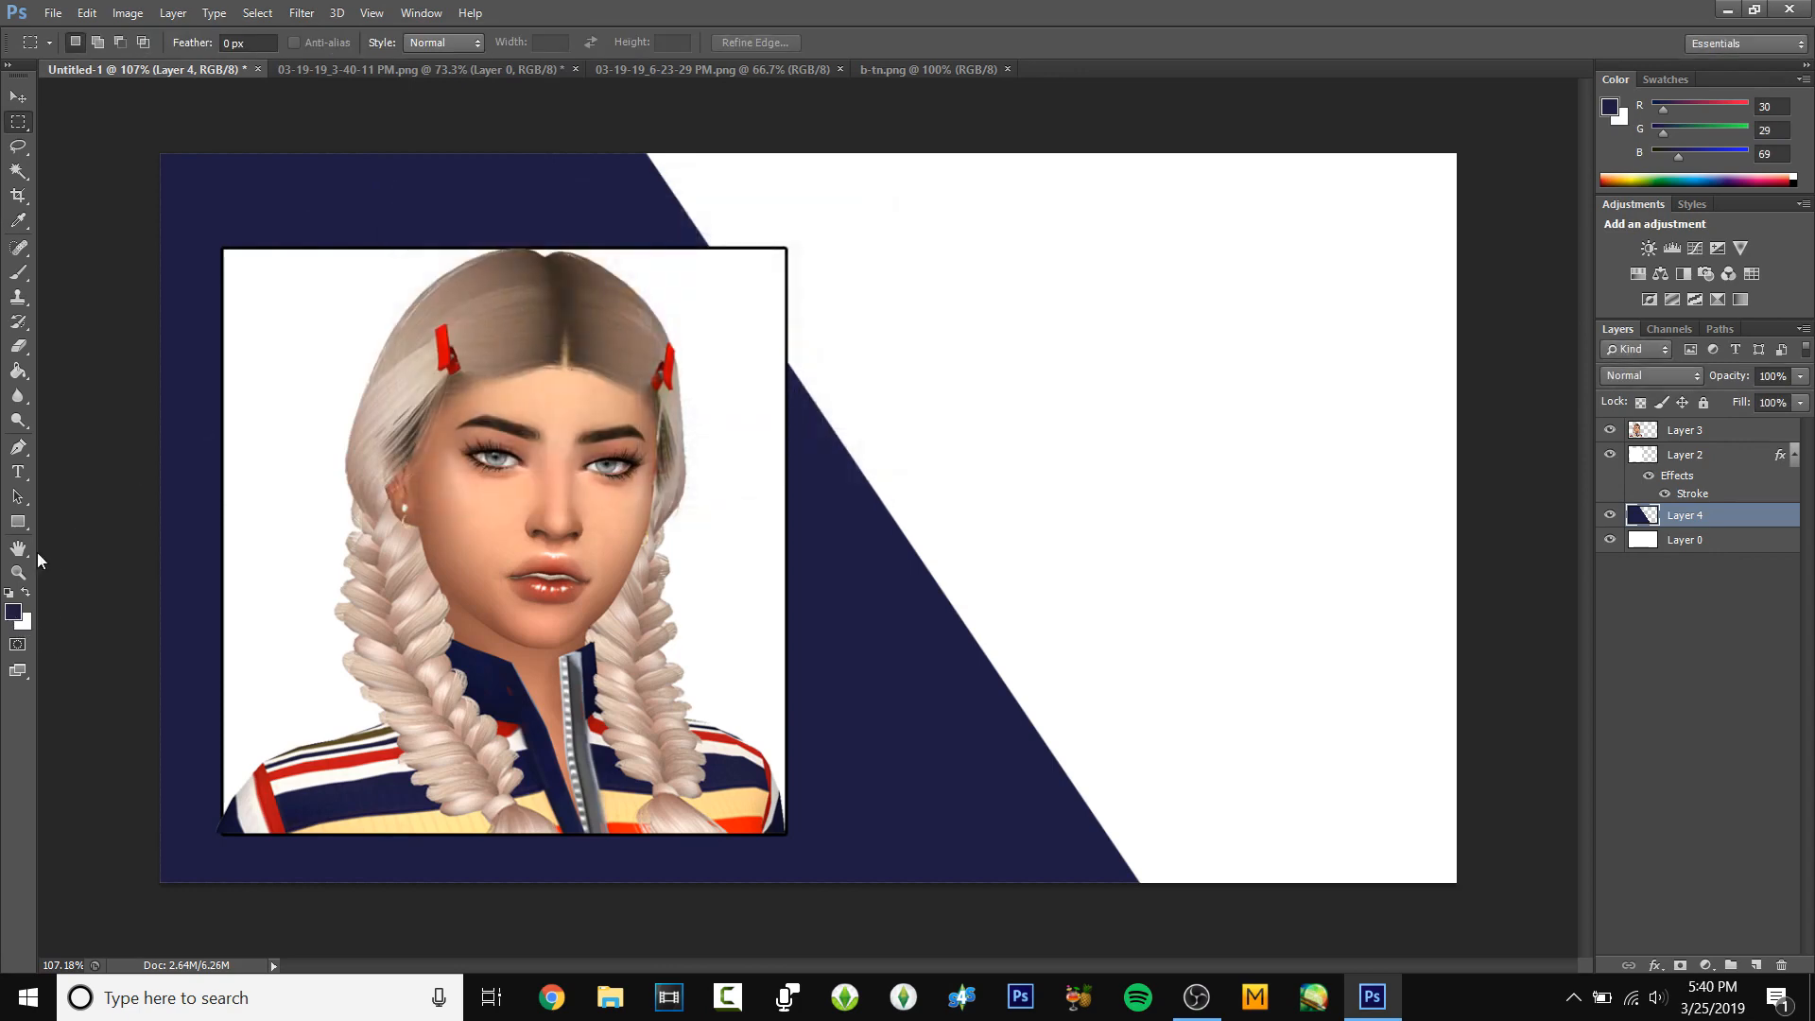
- Try the Tiles filter on the navy Layer 4 with 30 tiles and a 2% maximum offset, filling gaps with the background colour
click(316, 11)
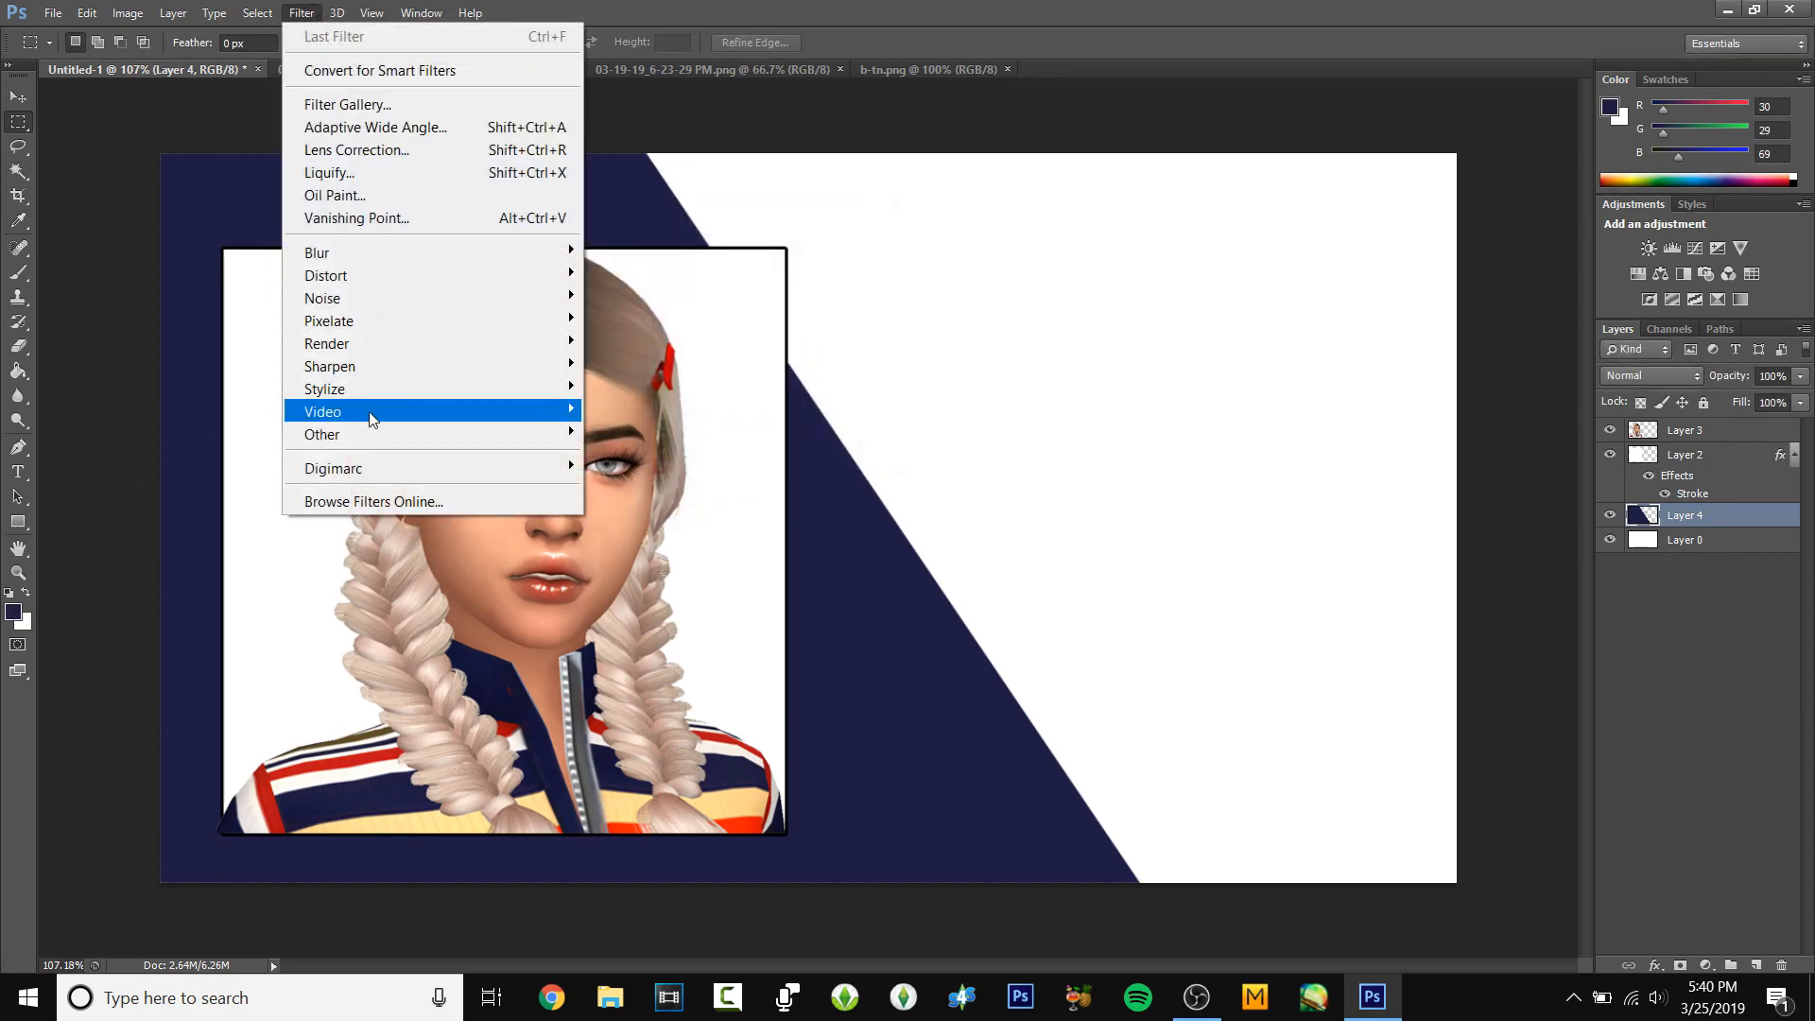
mouse_move(384, 391)
click(619, 502)
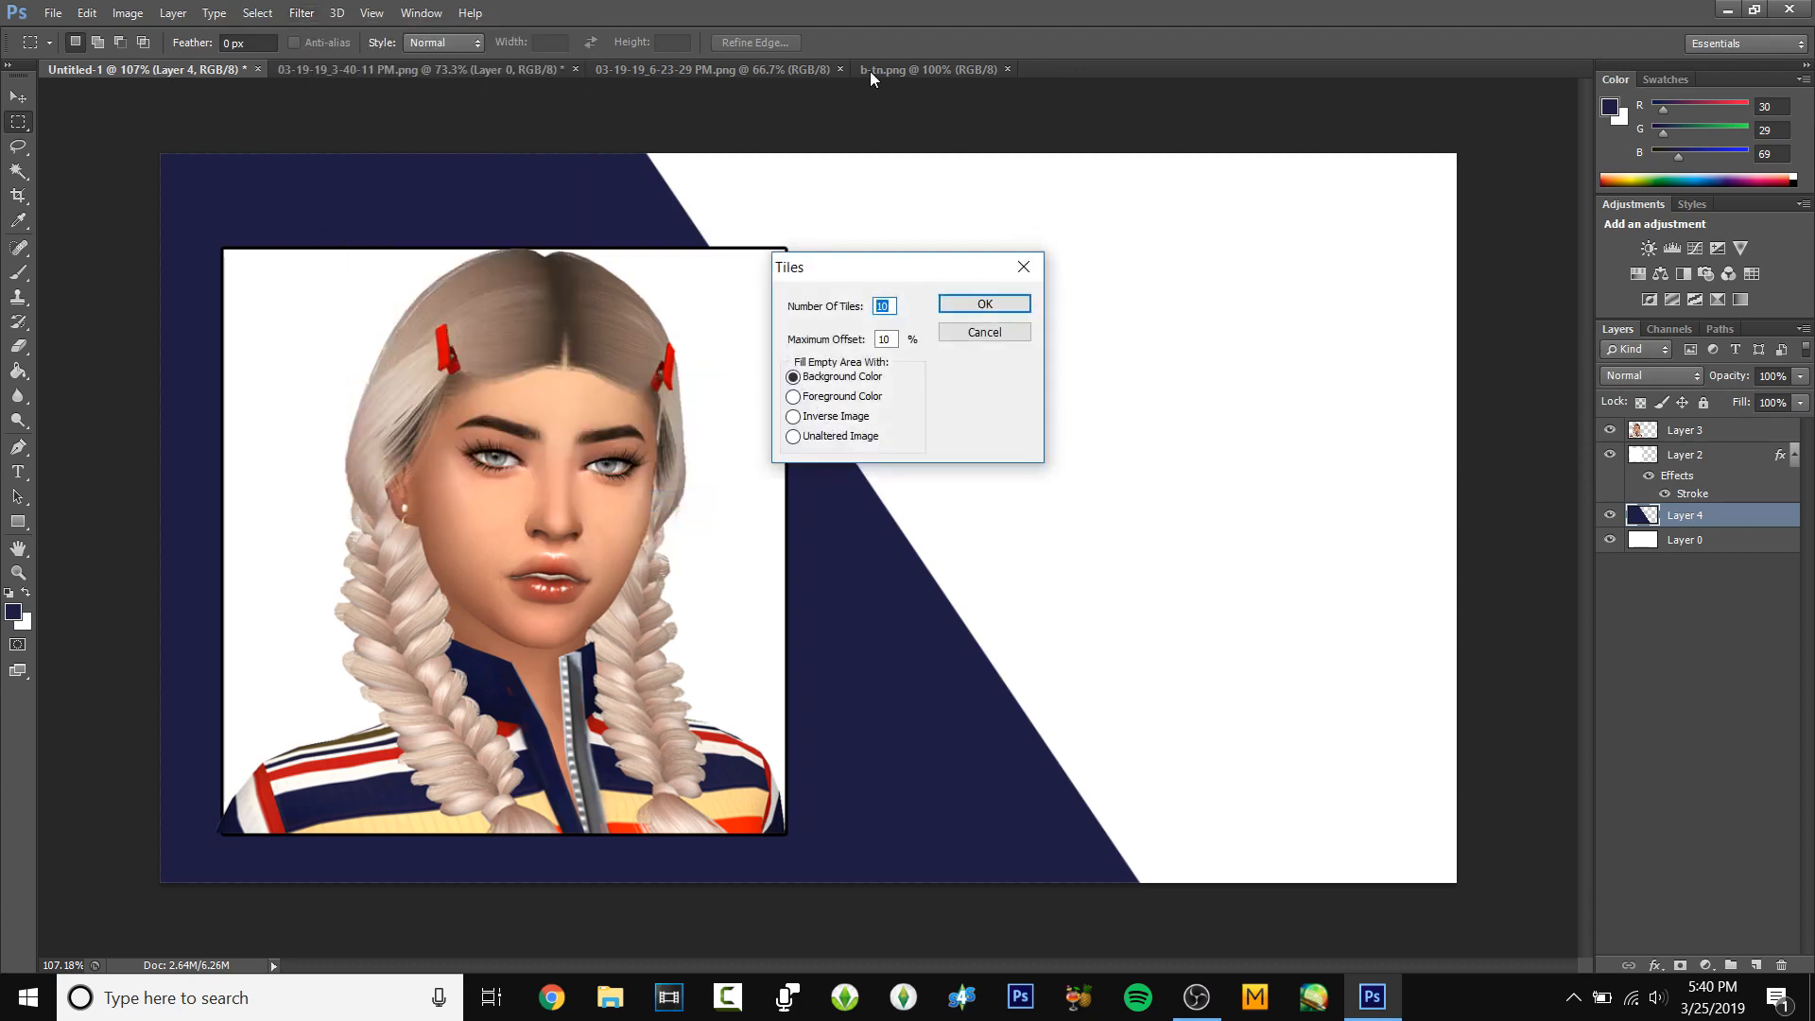
text(30)
text(2)
key(Return)
scroll(694, 206, down, 1)
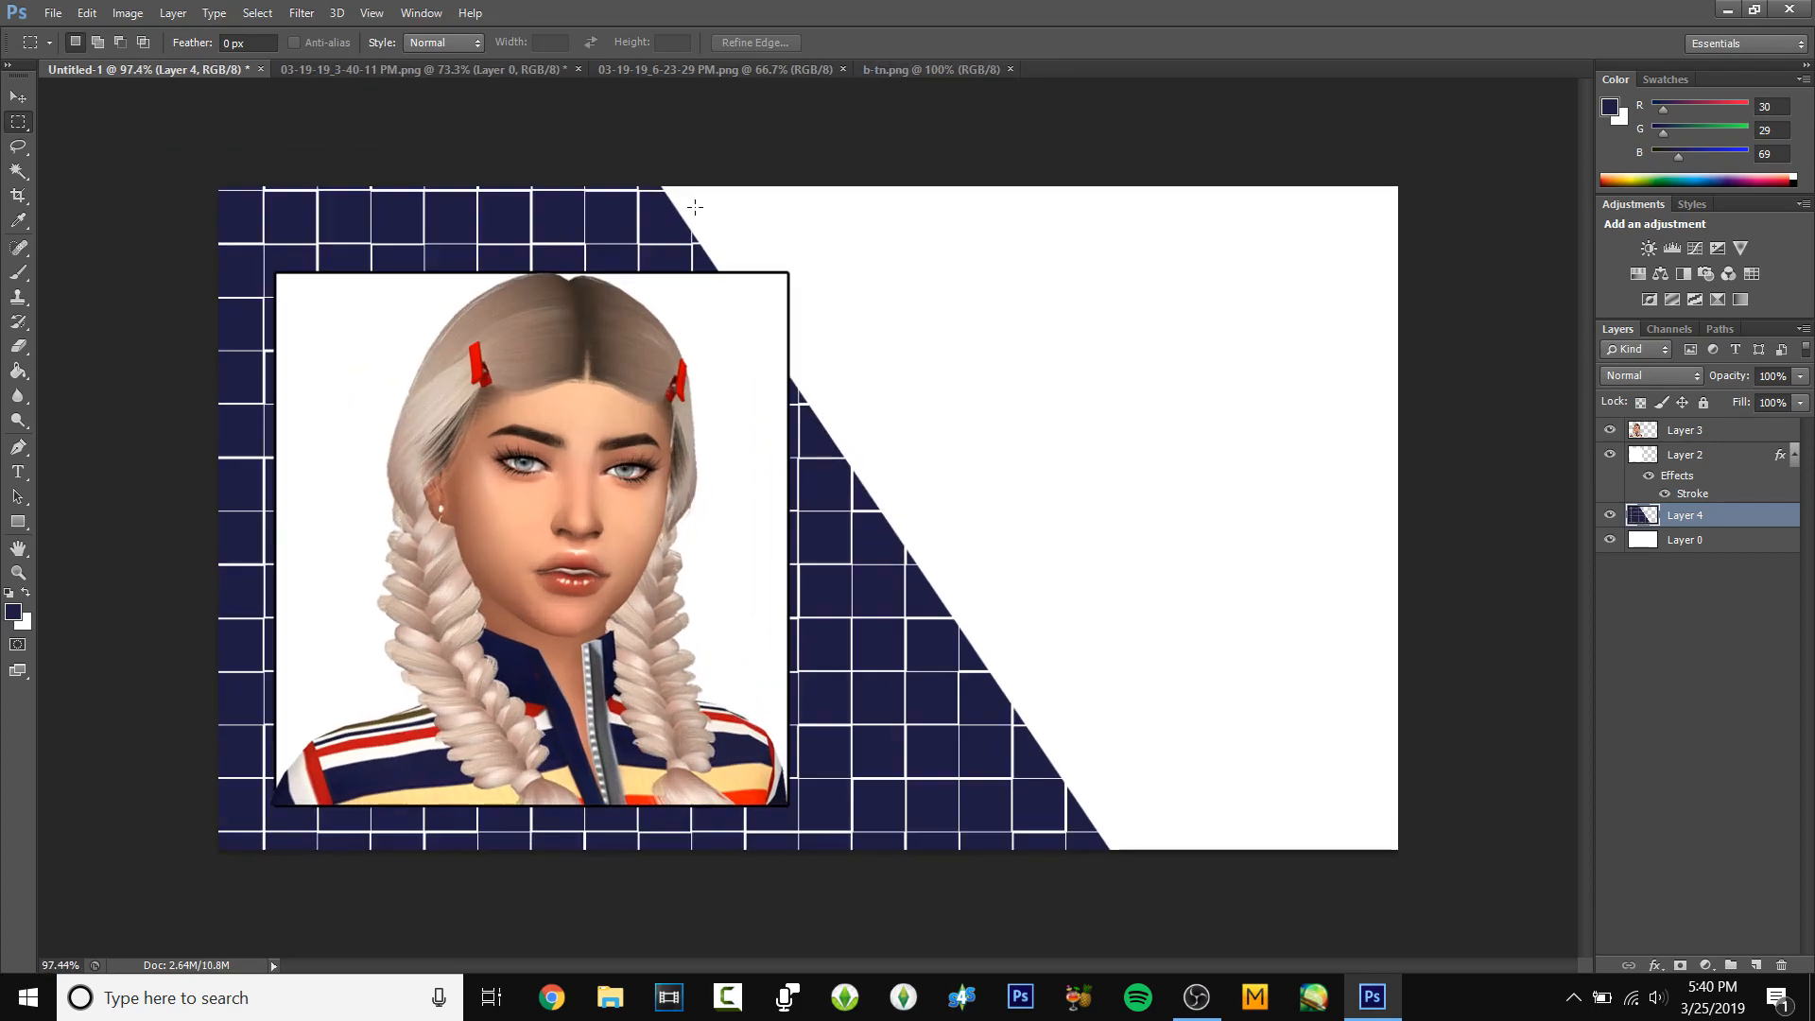
key(ctrl+z)
- Run the Tiles filter on Layer 0 with 30 tiles, a 1% maximum offset and gaps filled with the background colour
click(302, 12)
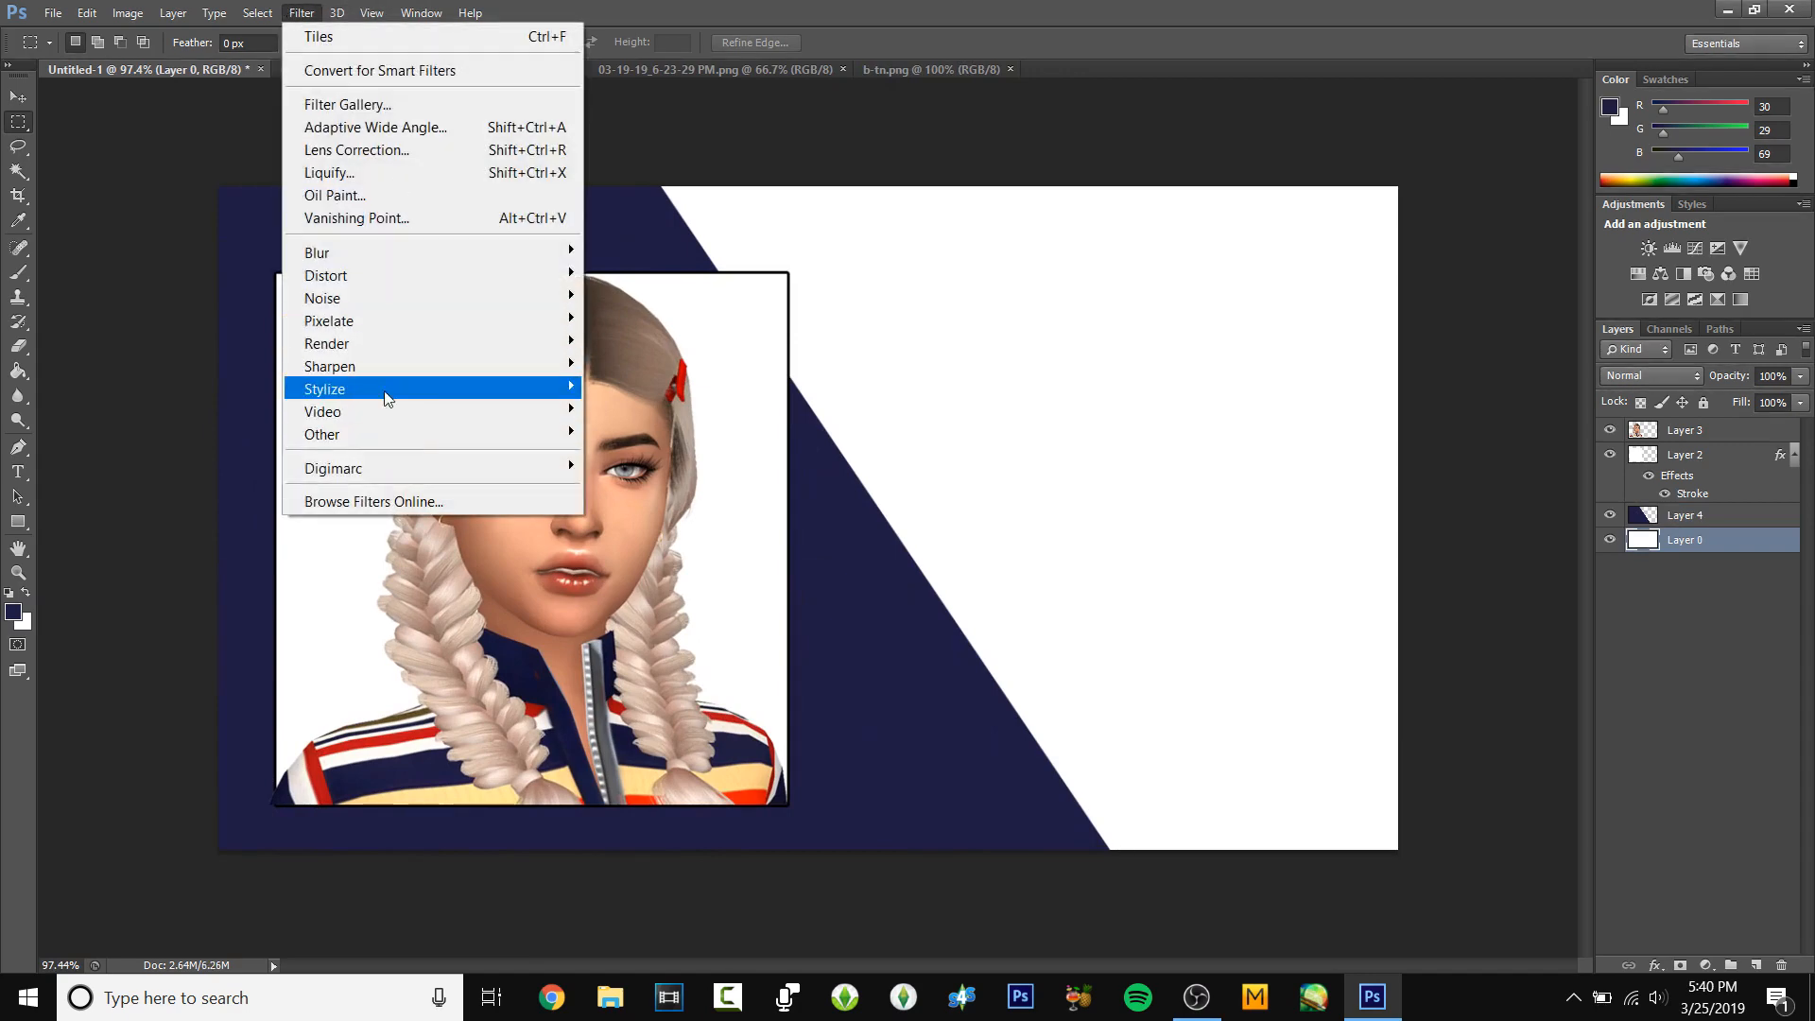
mouse_move(385, 390)
click(619, 501)
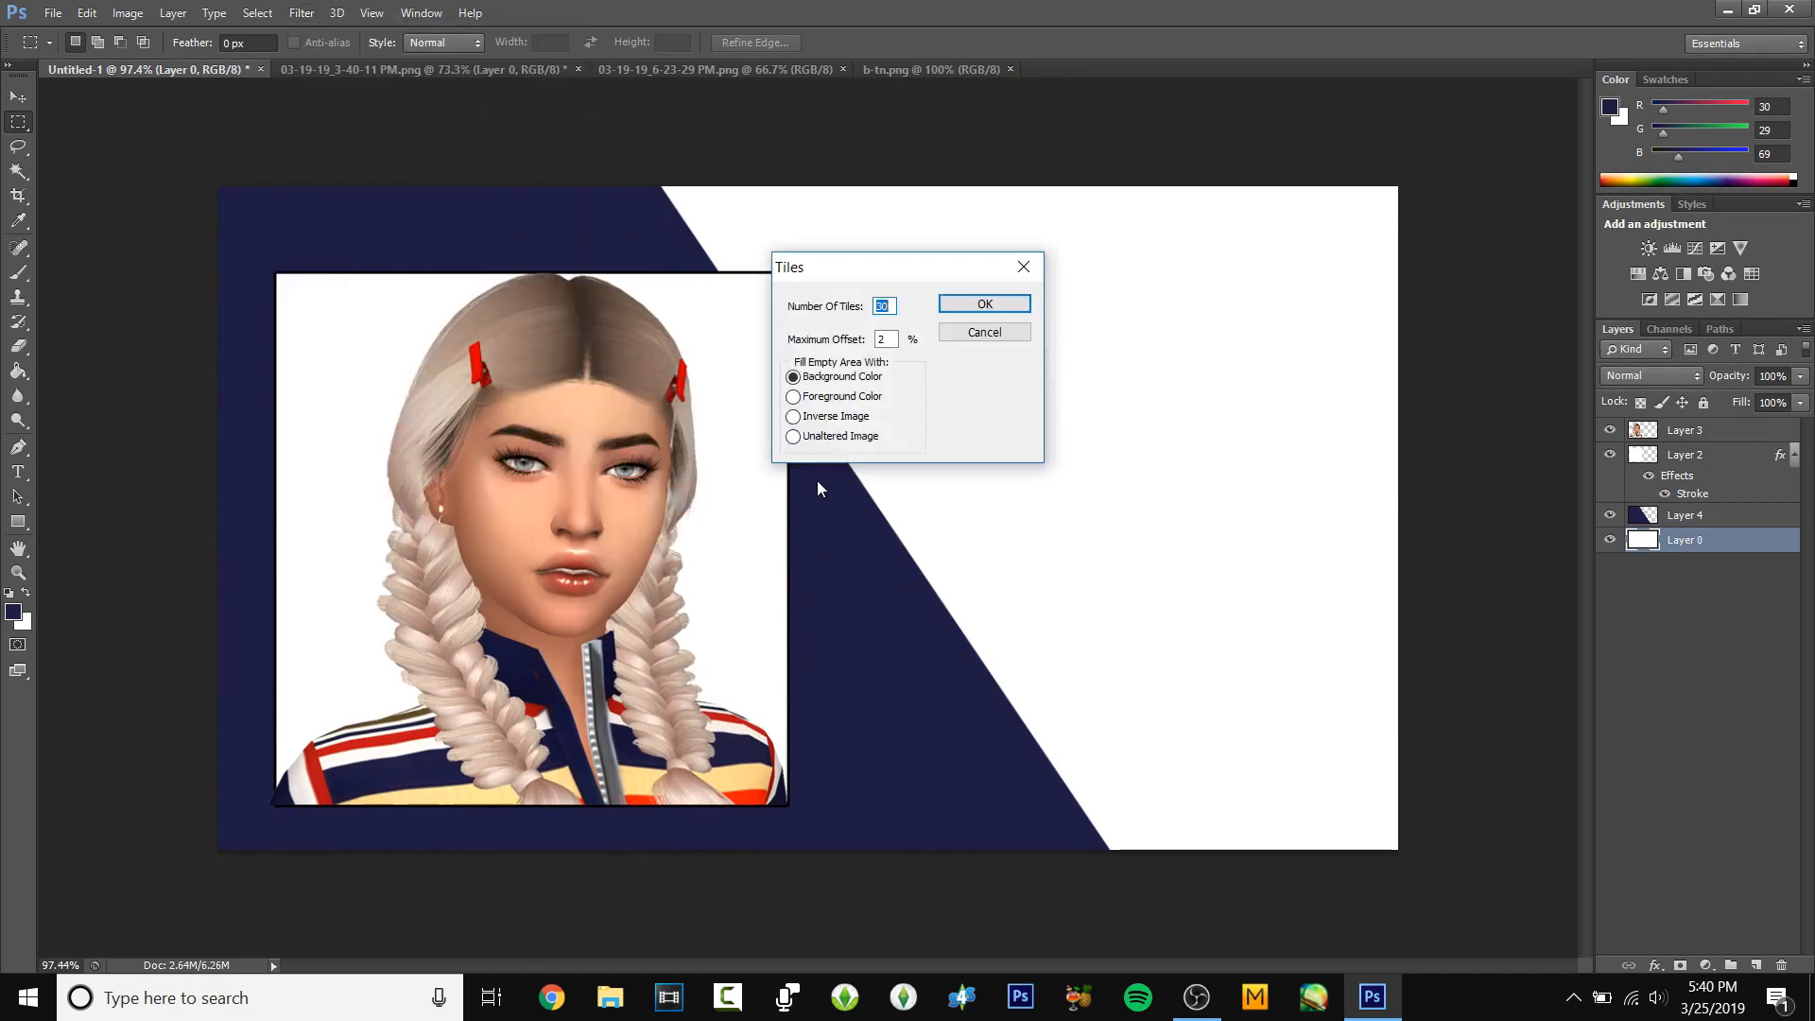
key(Tab)
text(1)
drag(889, 306, 871, 317)
double_click(888, 307)
key(Tab)
click(839, 398)
click(843, 379)
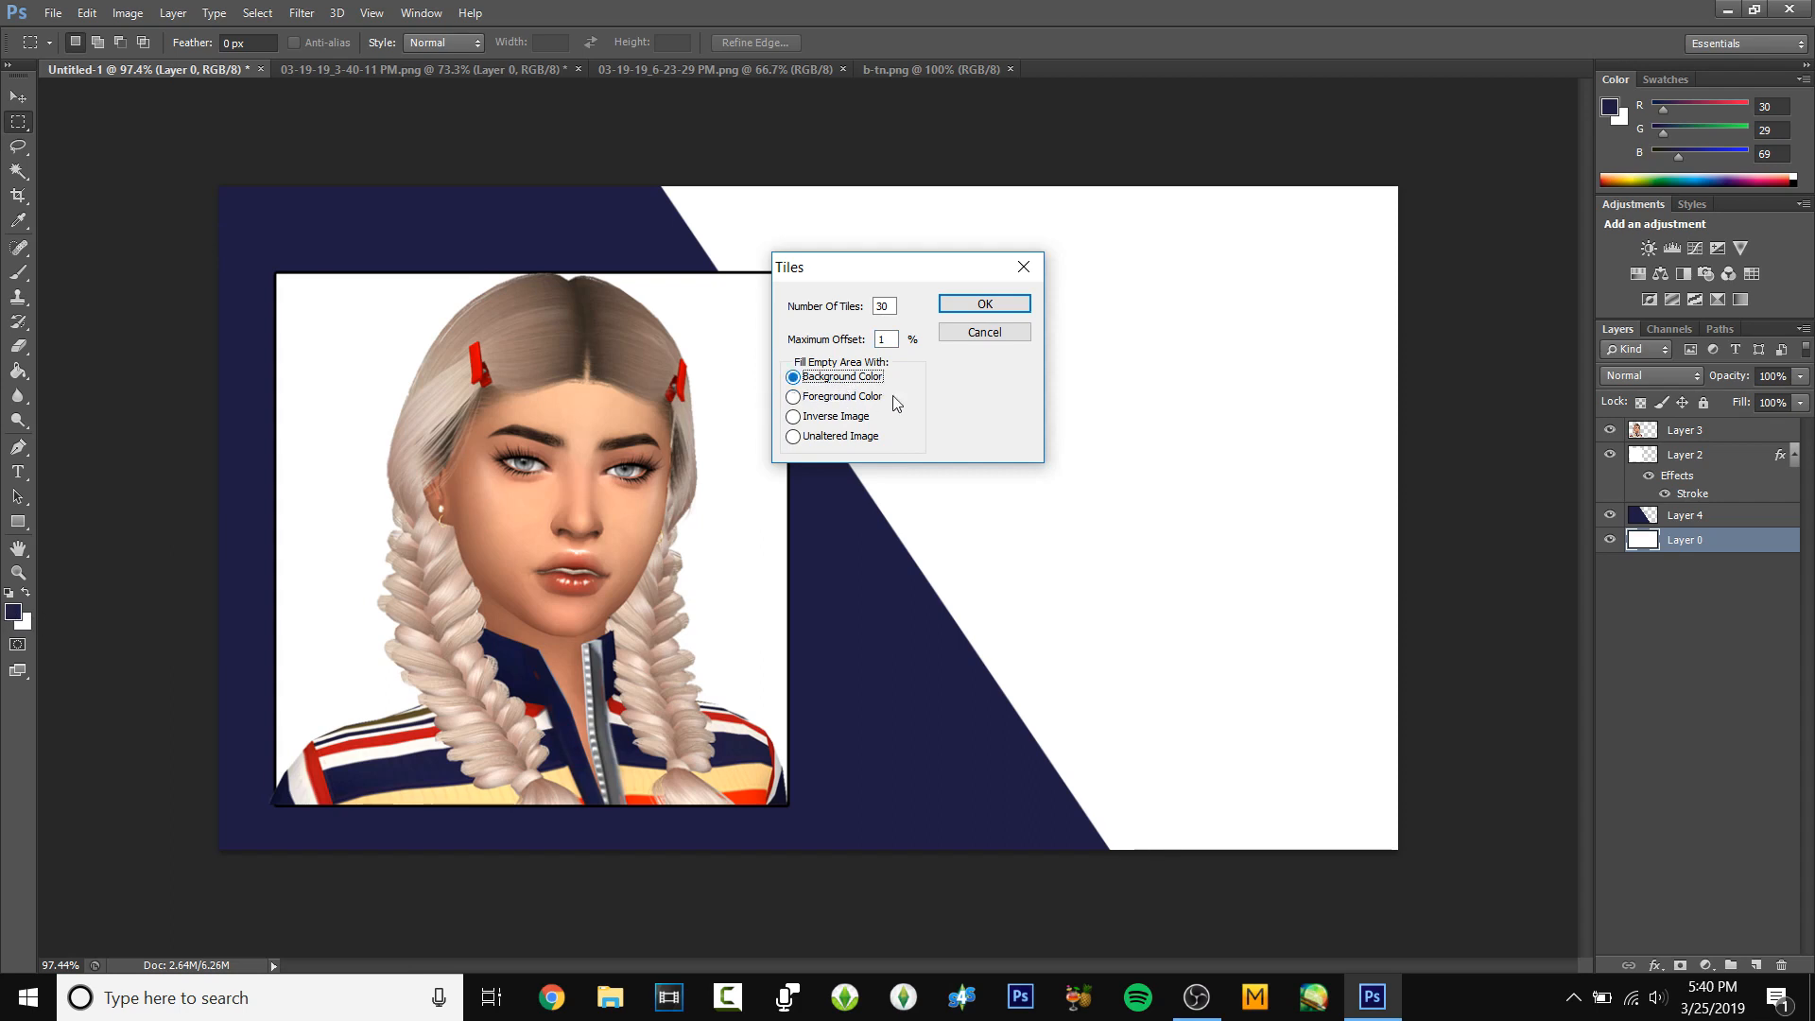
click(986, 307)
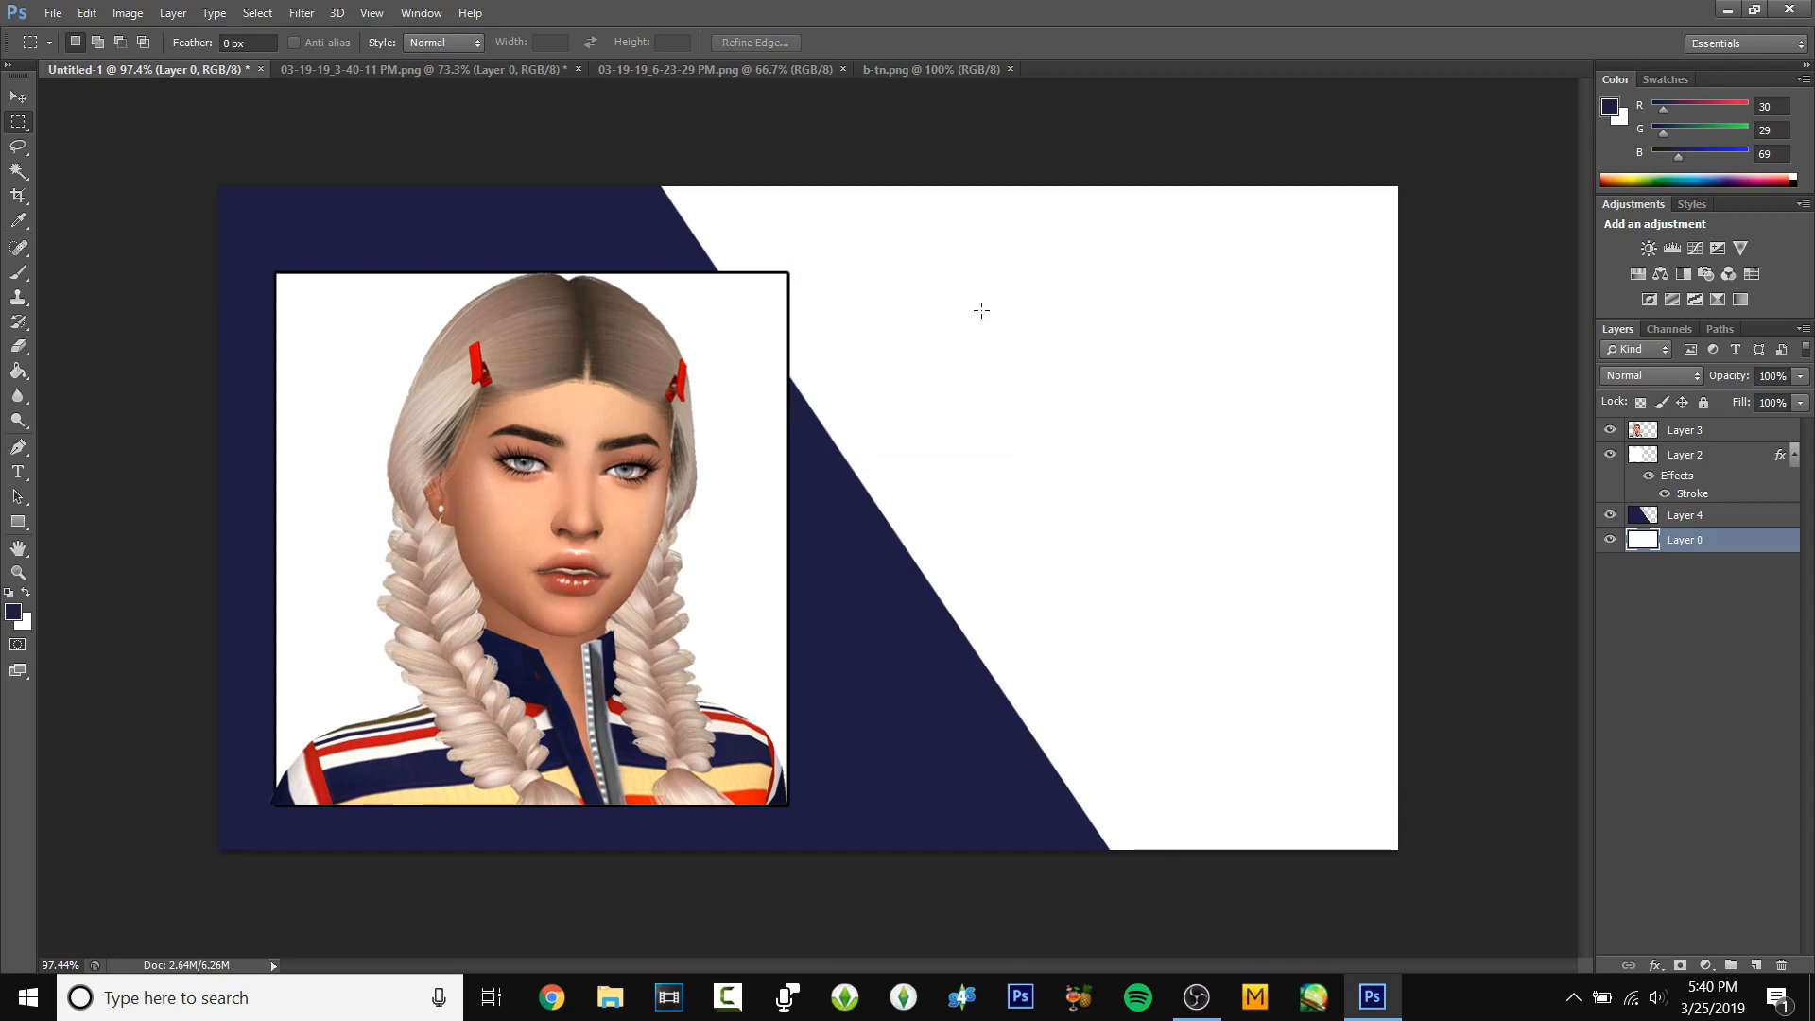
- Repeat the Tiles filter with the same settings on the navy Layer 4 to create a white grid
scroll(255, 454, up, 4)
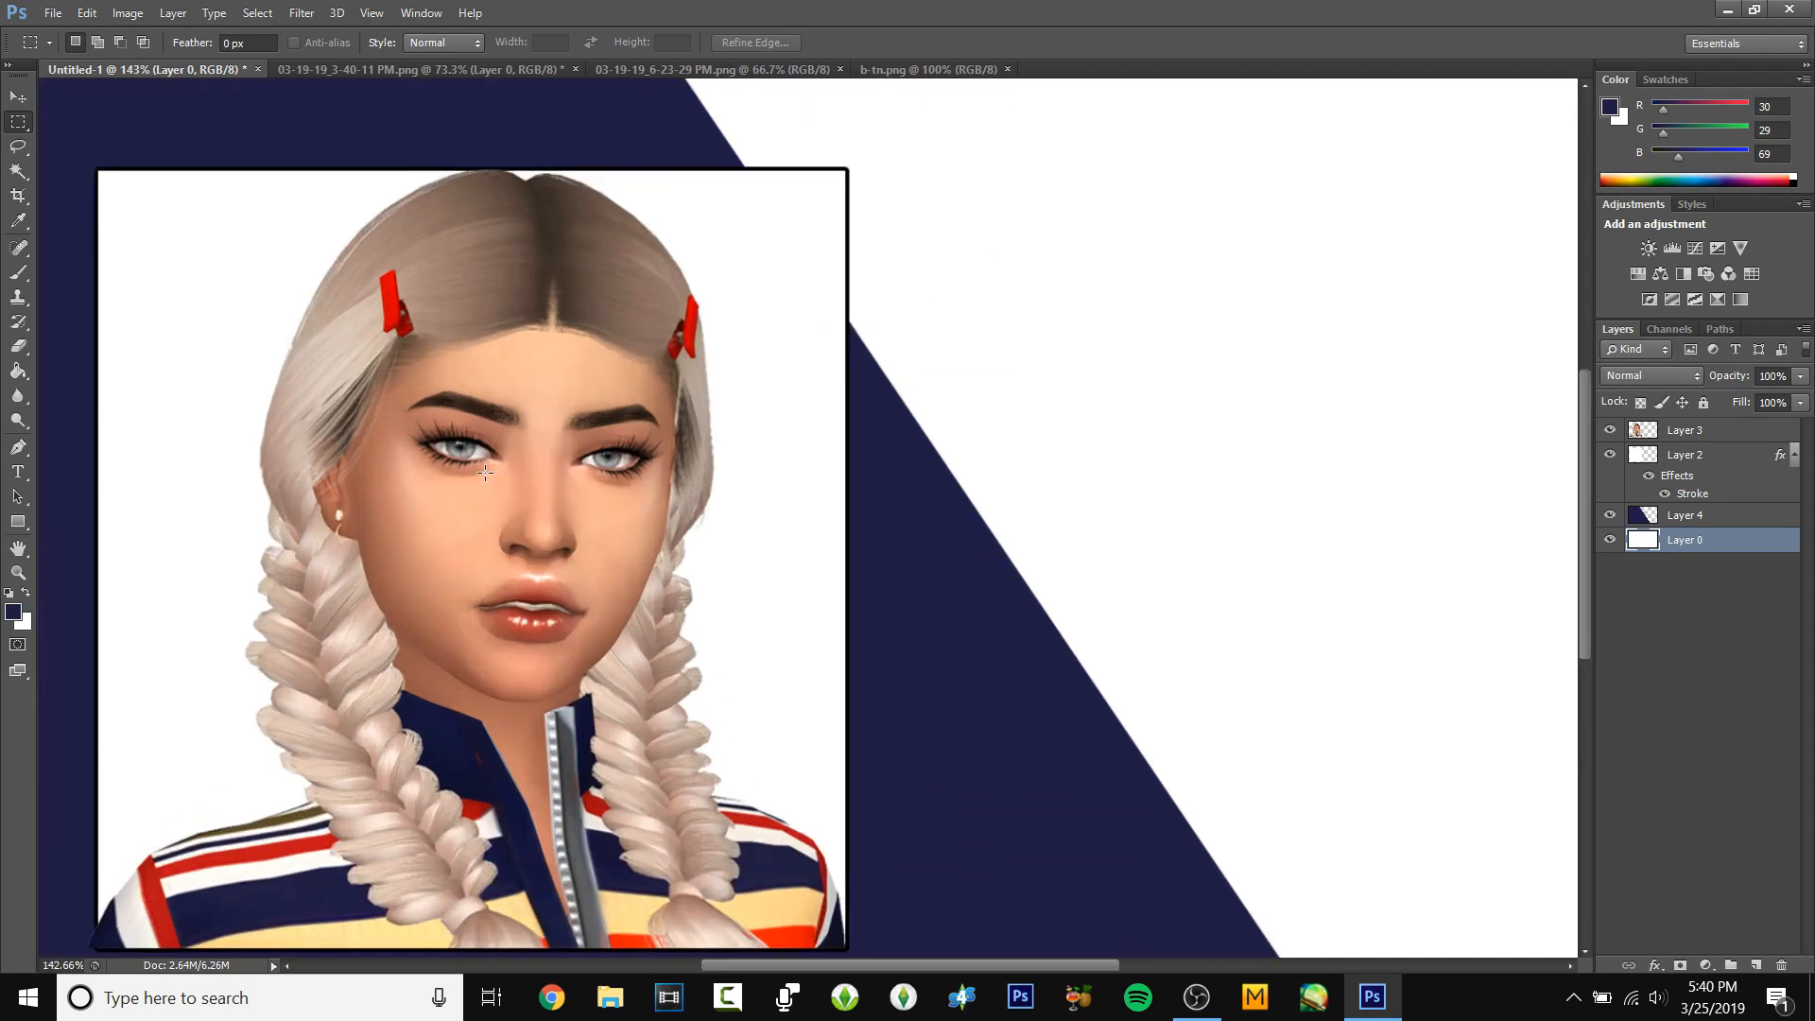
scroll(283, 397, down, 3)
click(1701, 519)
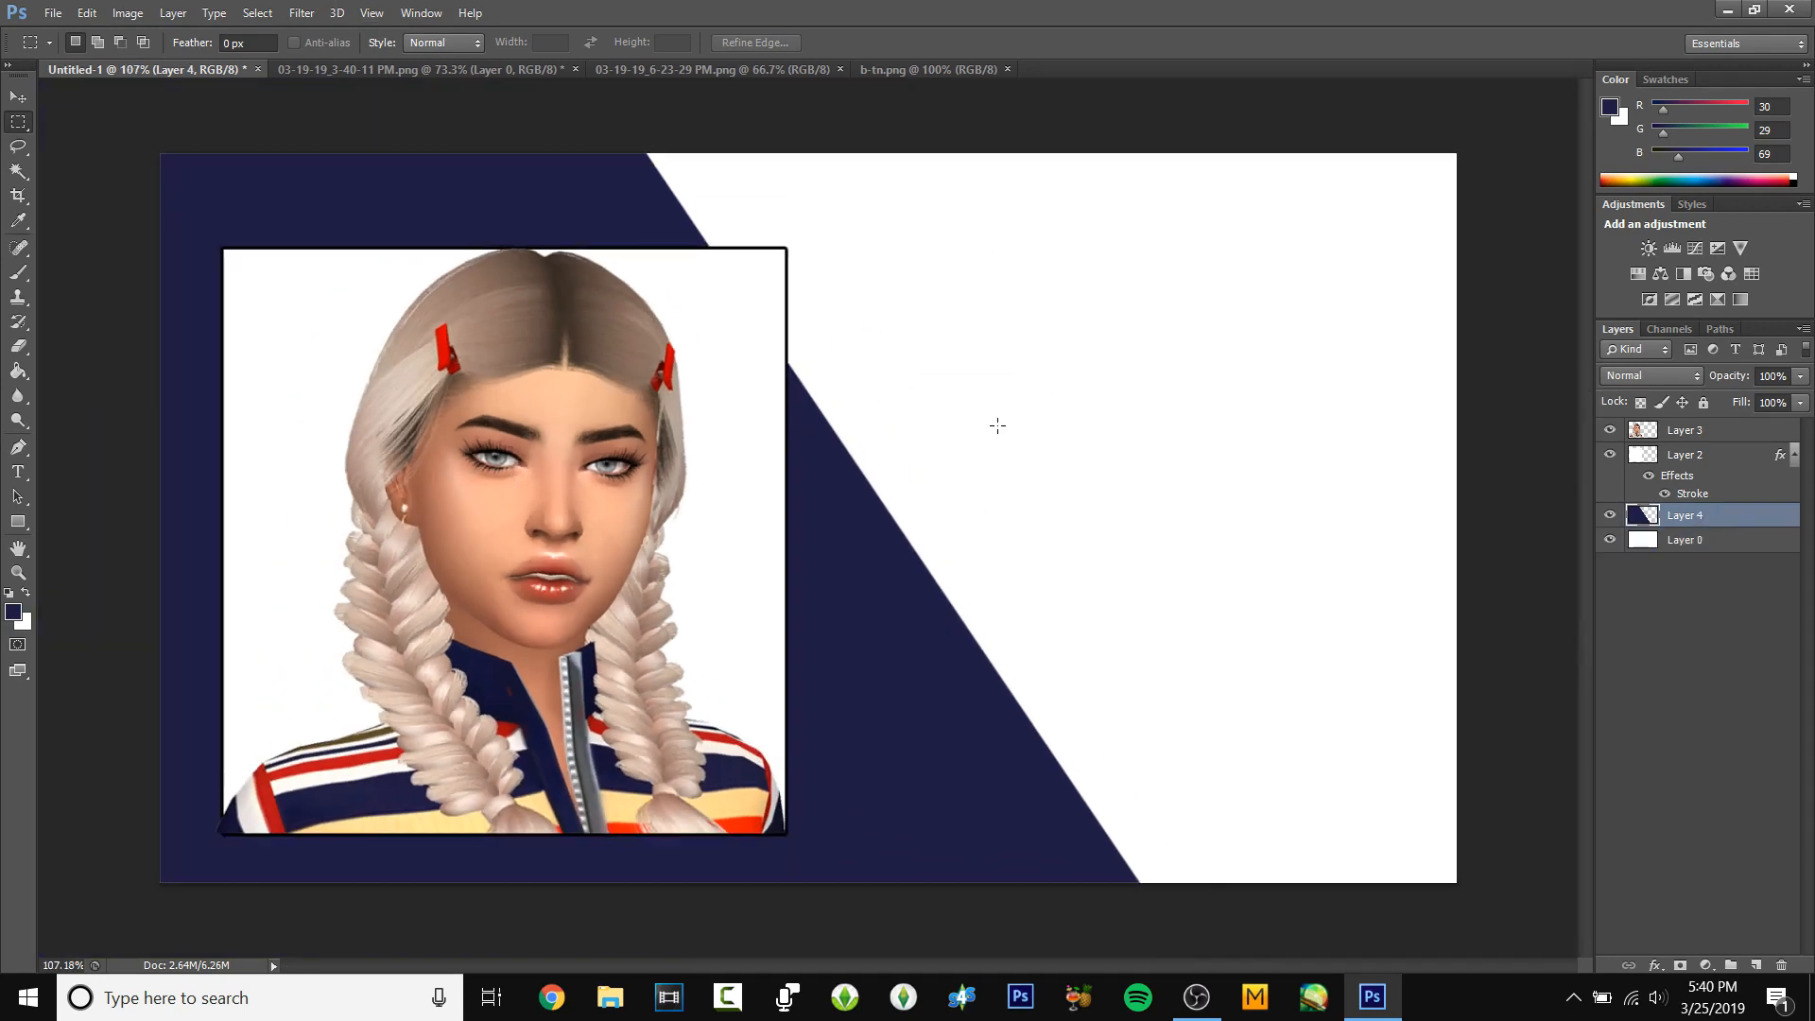
click(302, 12)
click(312, 37)
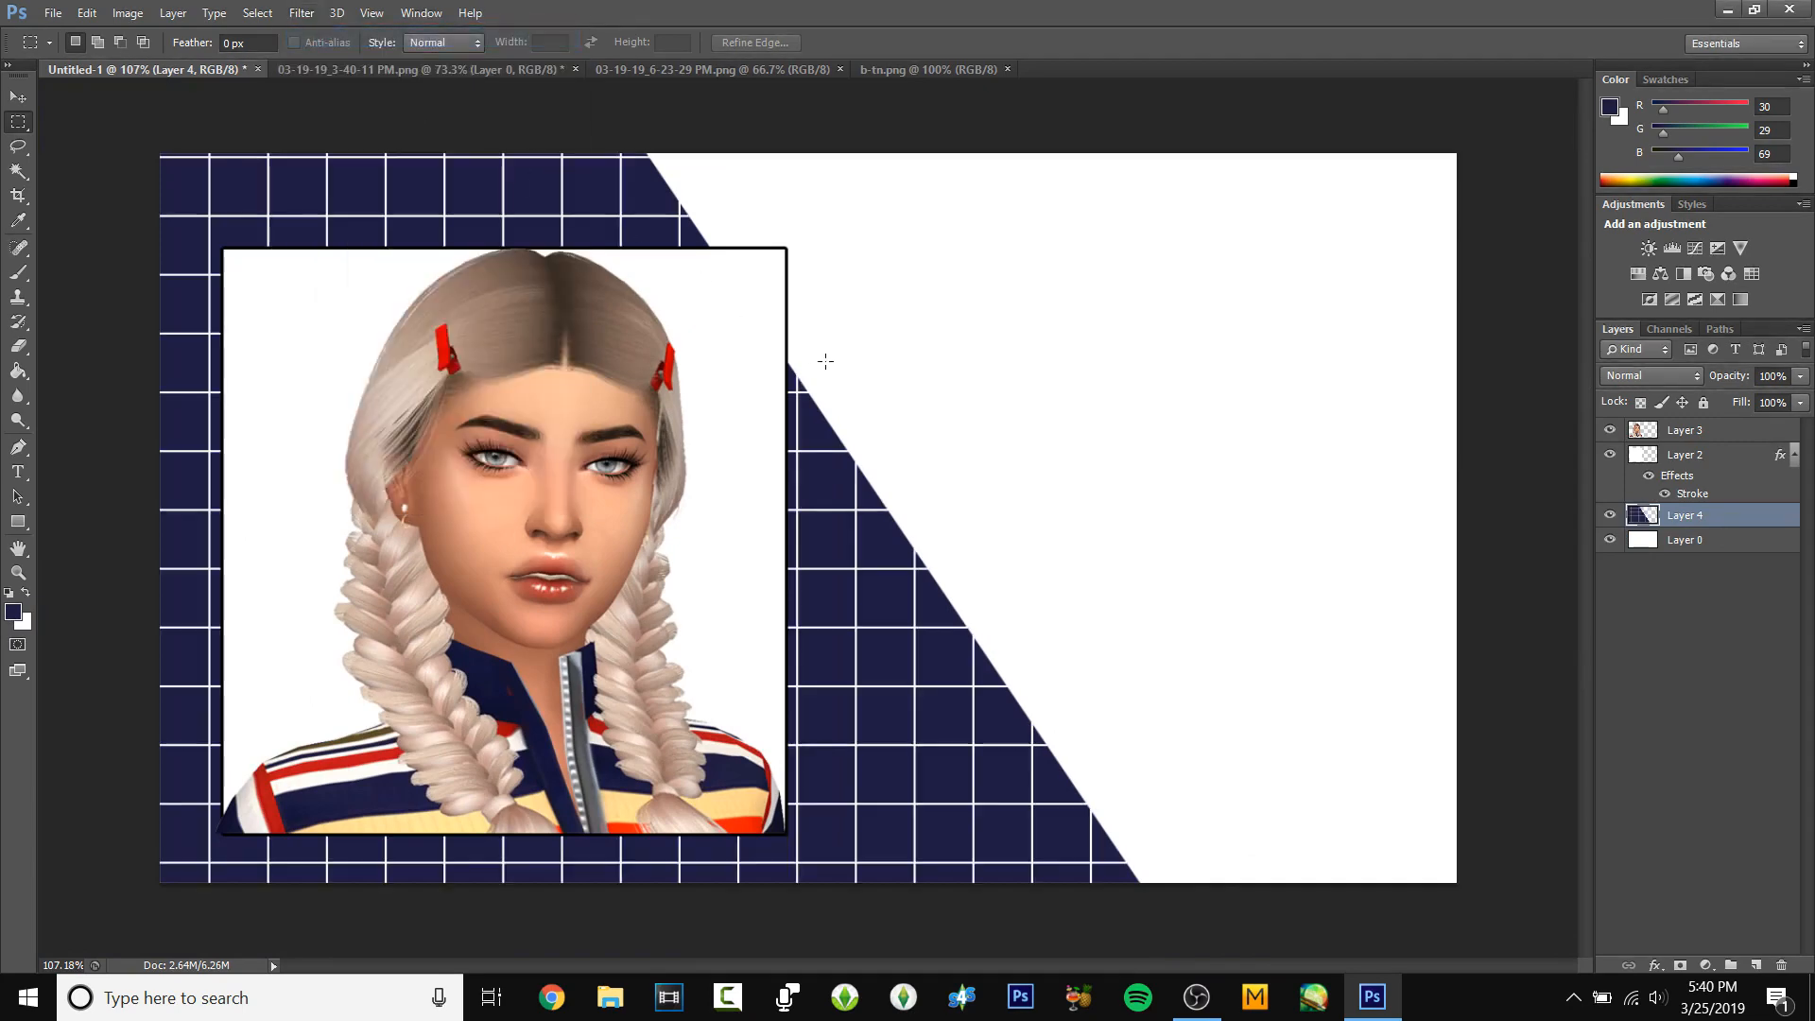
scroll(824, 364, down, 3)
scroll(463, 499, up, 1)
scroll(883, 489, up, 1)
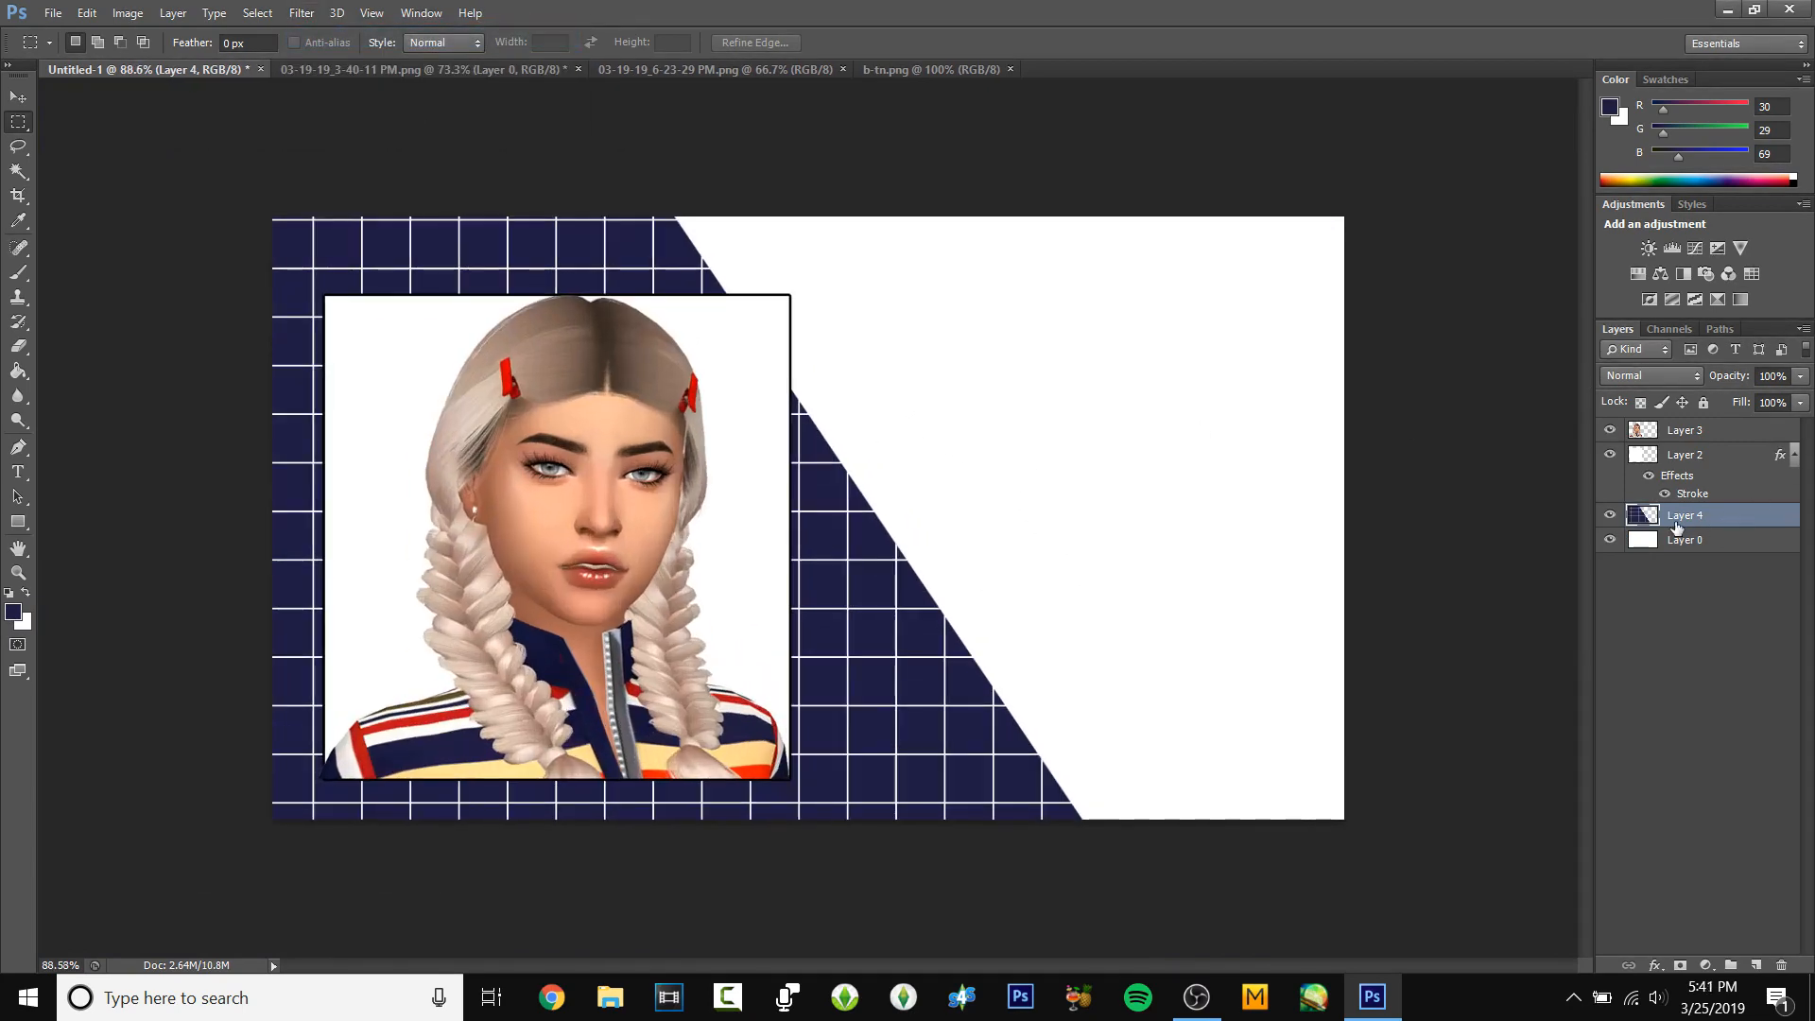
double_click(1774, 526)
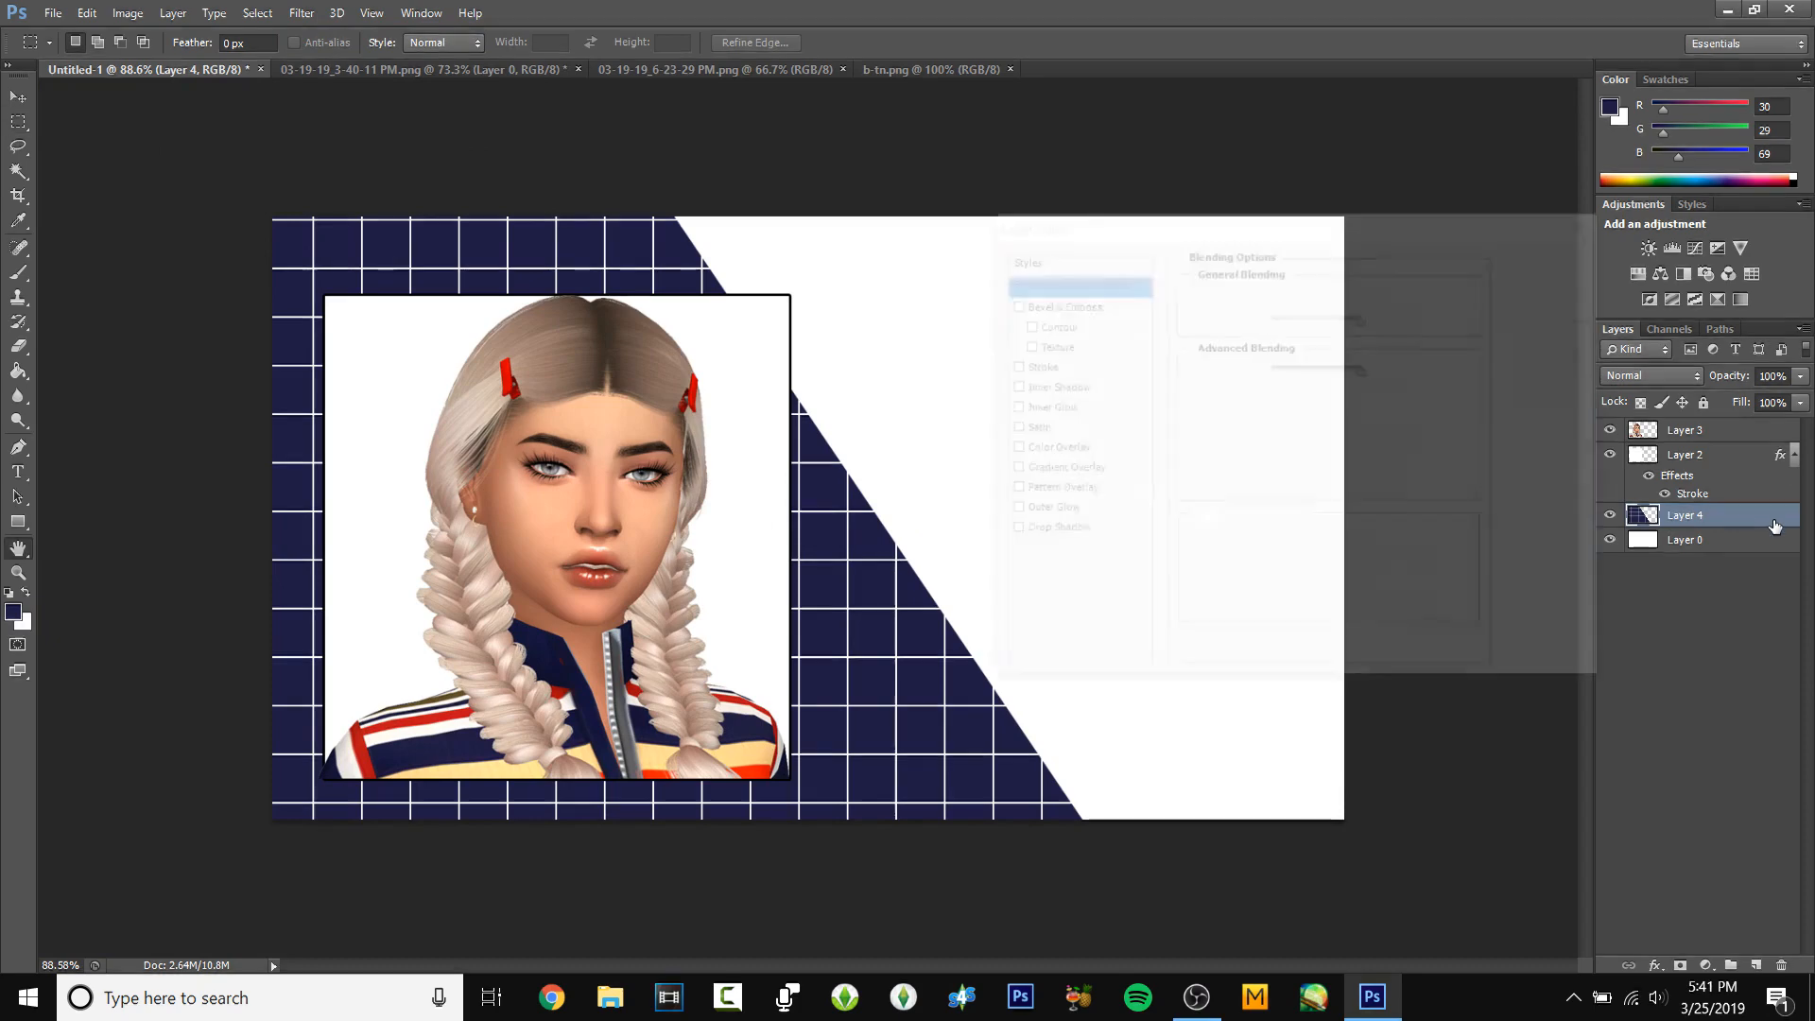
click(1538, 257)
scroll(1519, 389, up, 1)
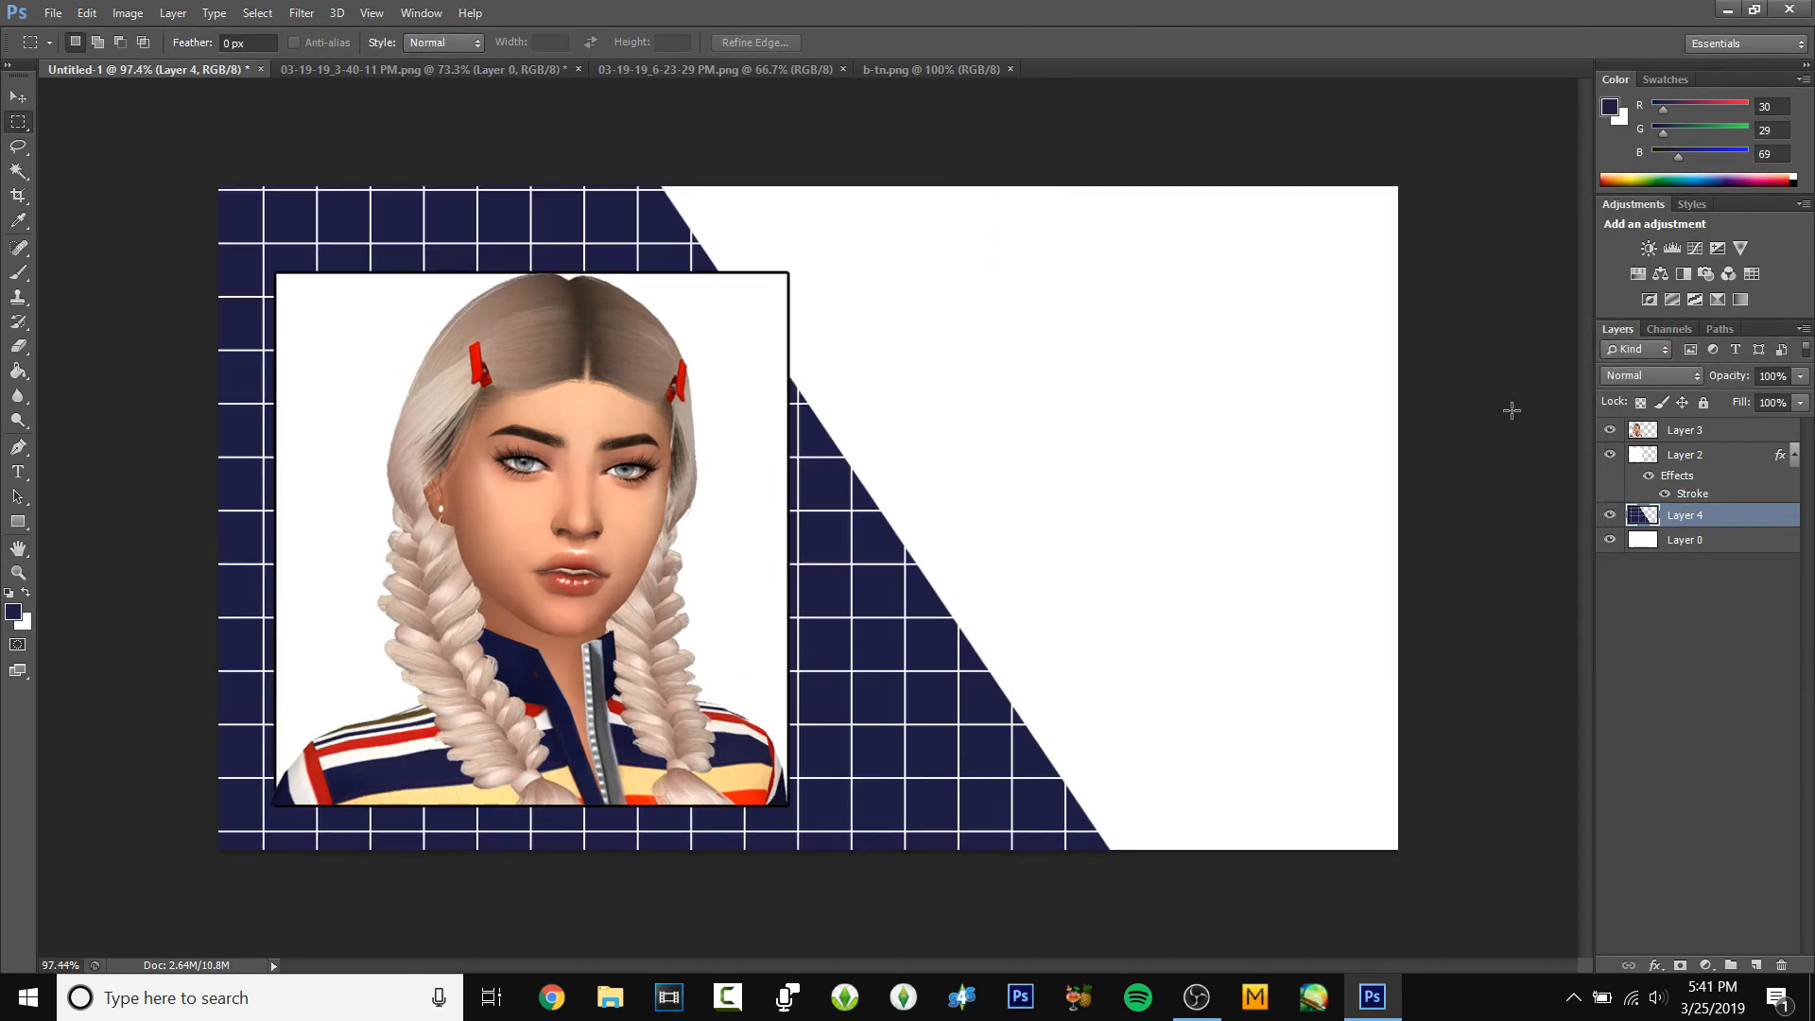
- Give Layer 4 a 3 px black outside stroke and a grey (727272) drop shadow at 39% opacity, 176° angle and 32 px distance
double_click(1770, 516)
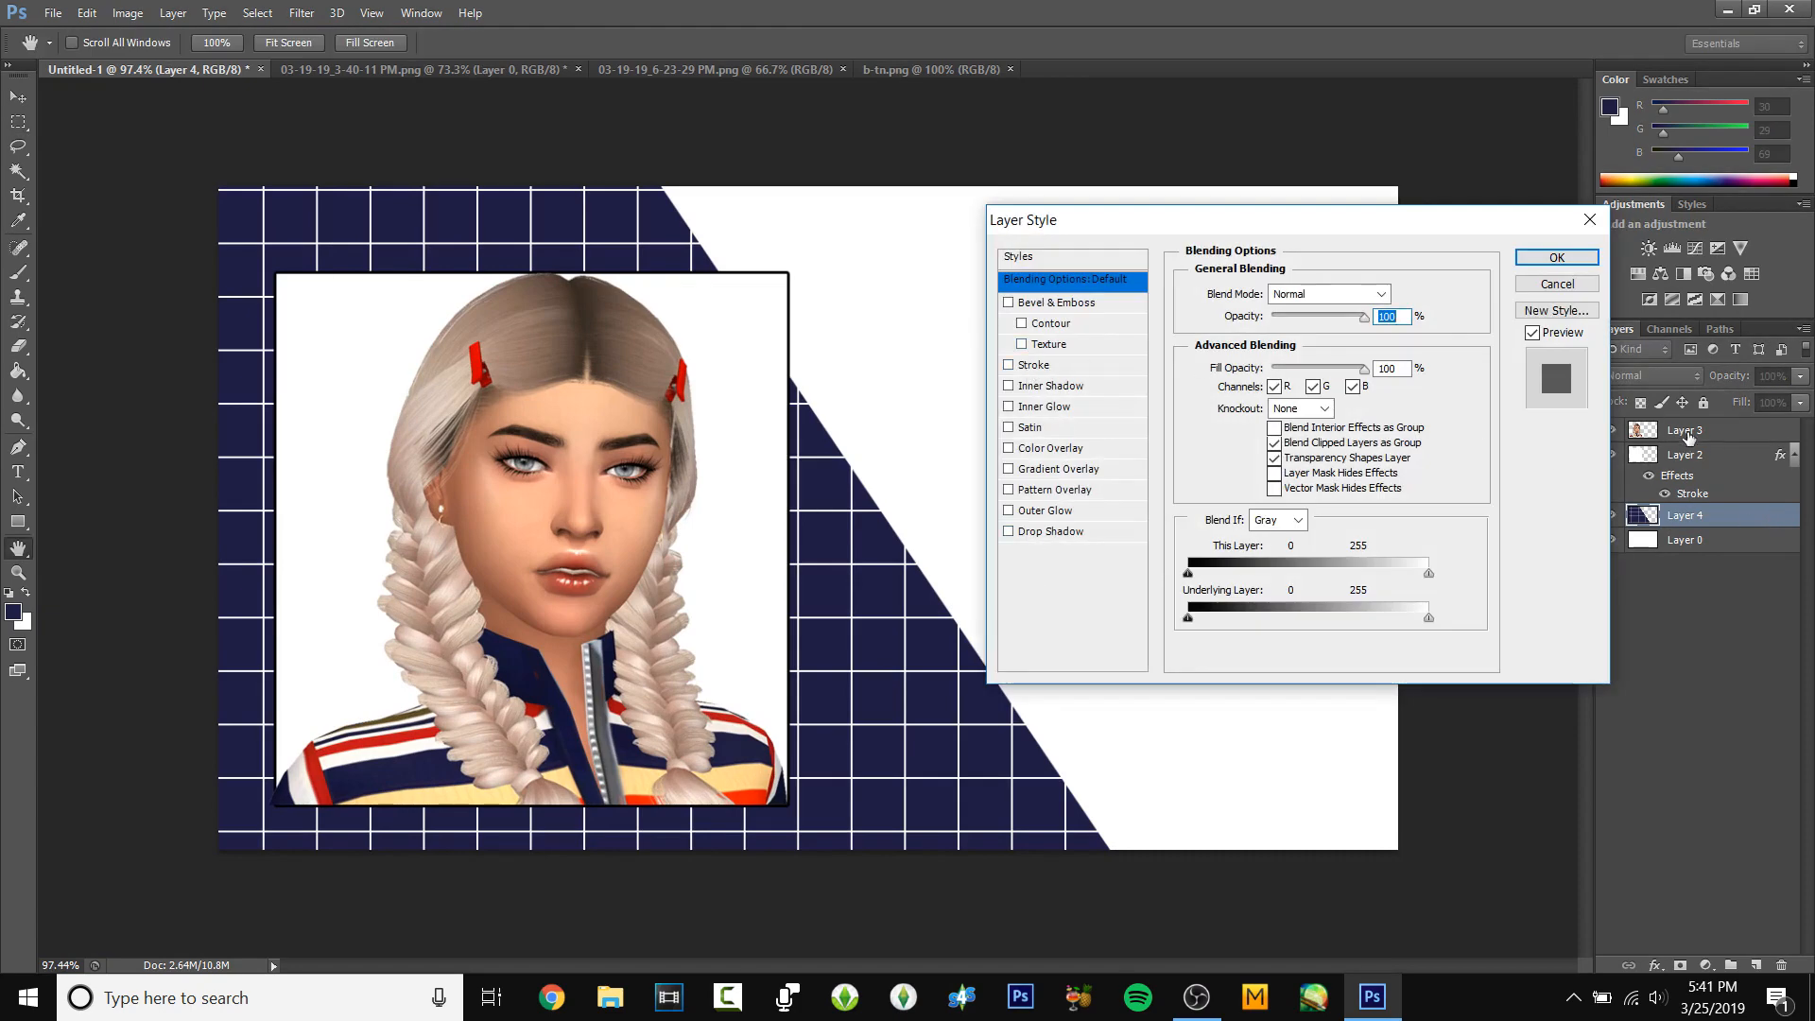
click(1051, 367)
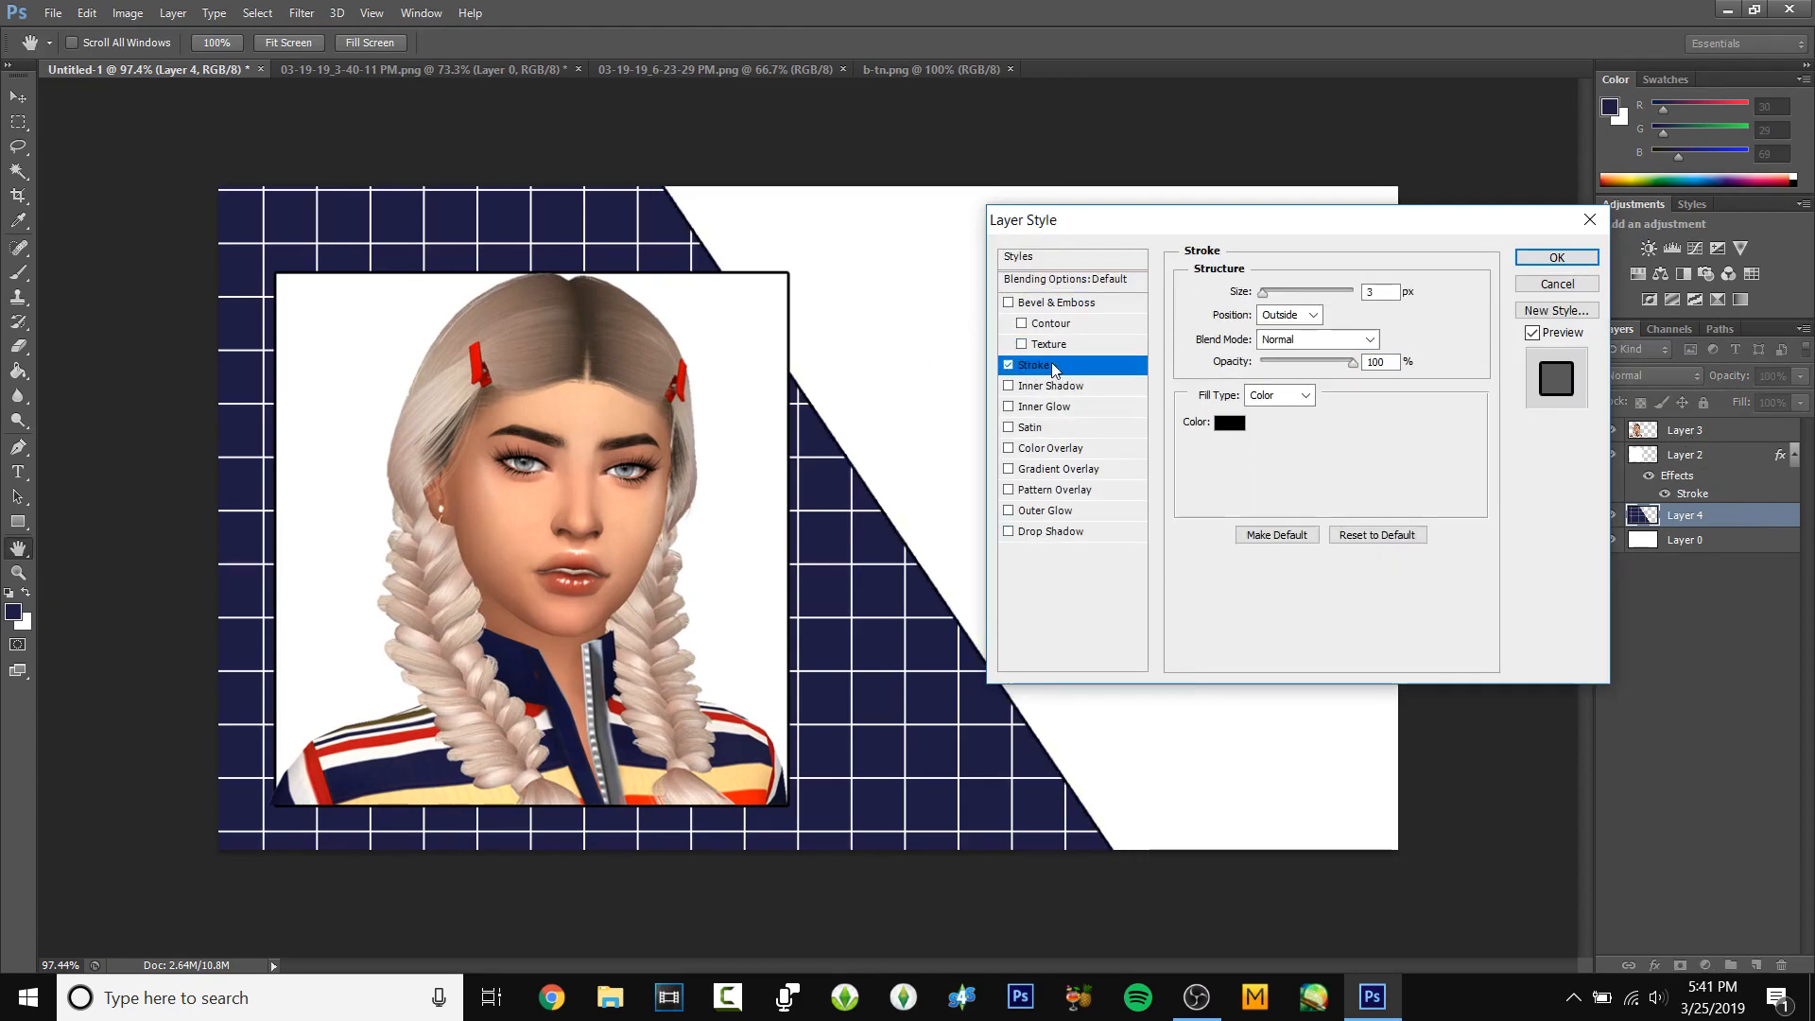
click(1030, 533)
drag(1283, 362, 1221, 354)
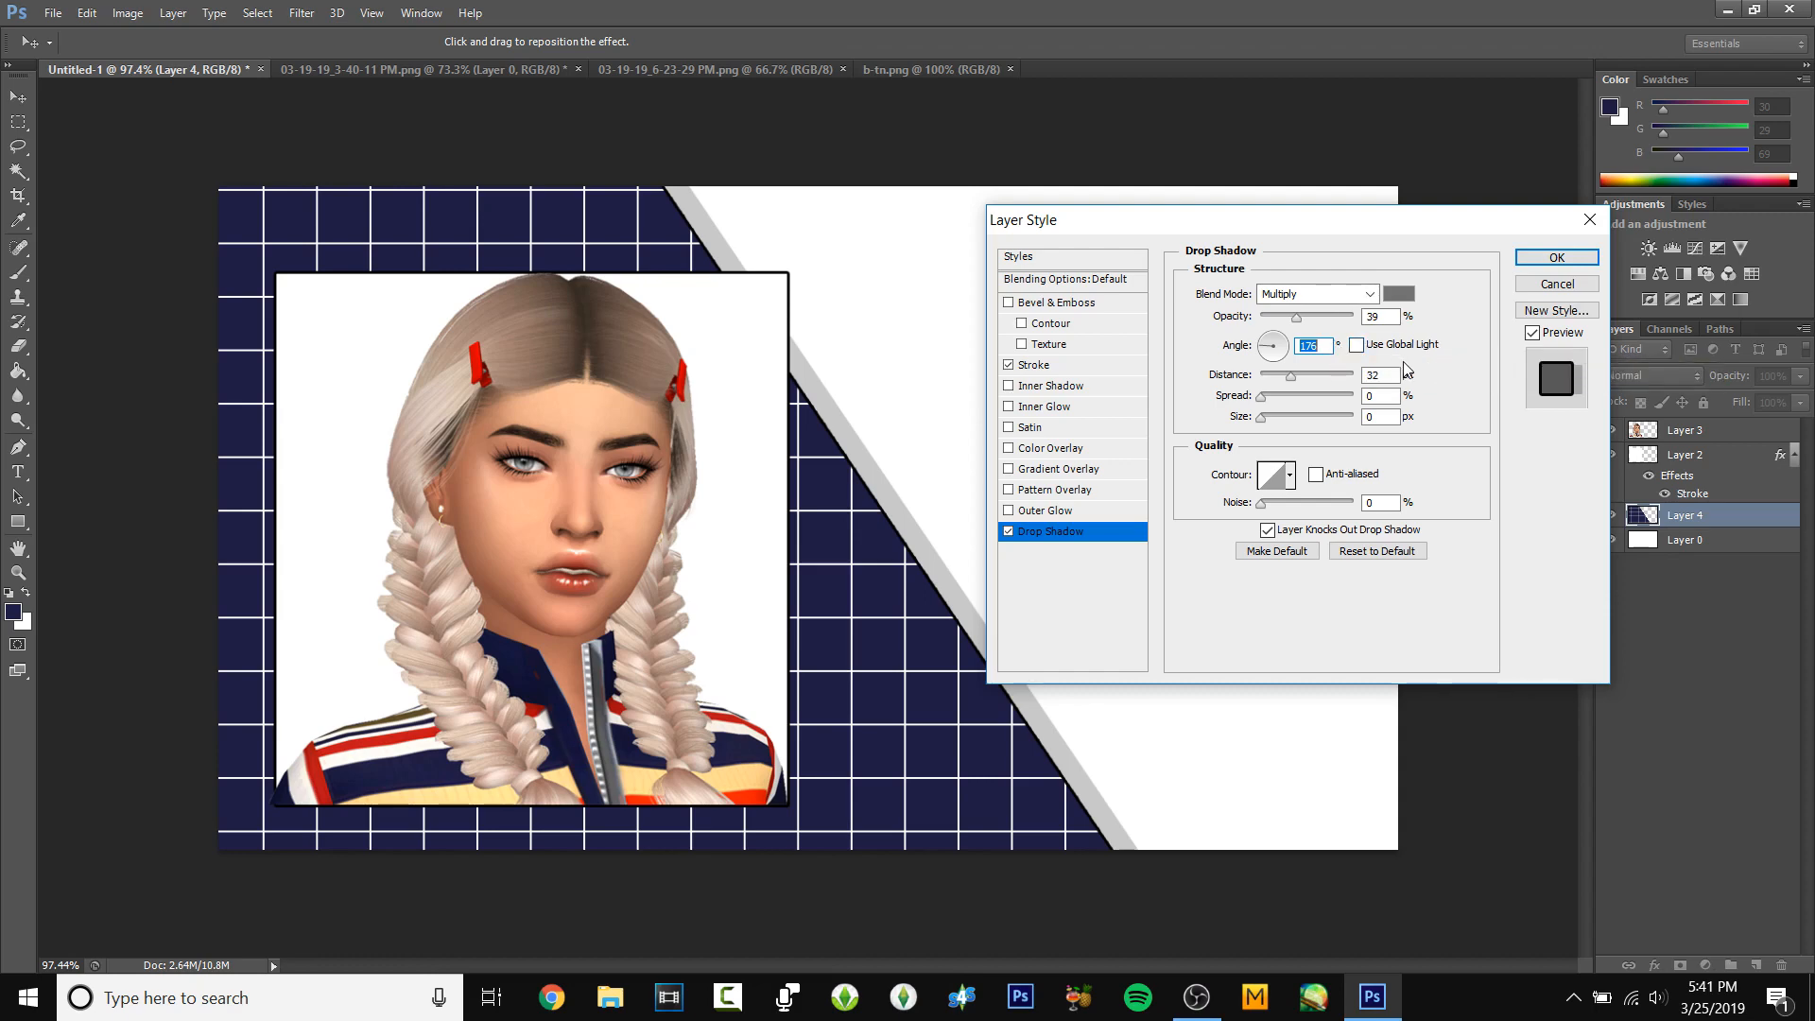
click(1400, 295)
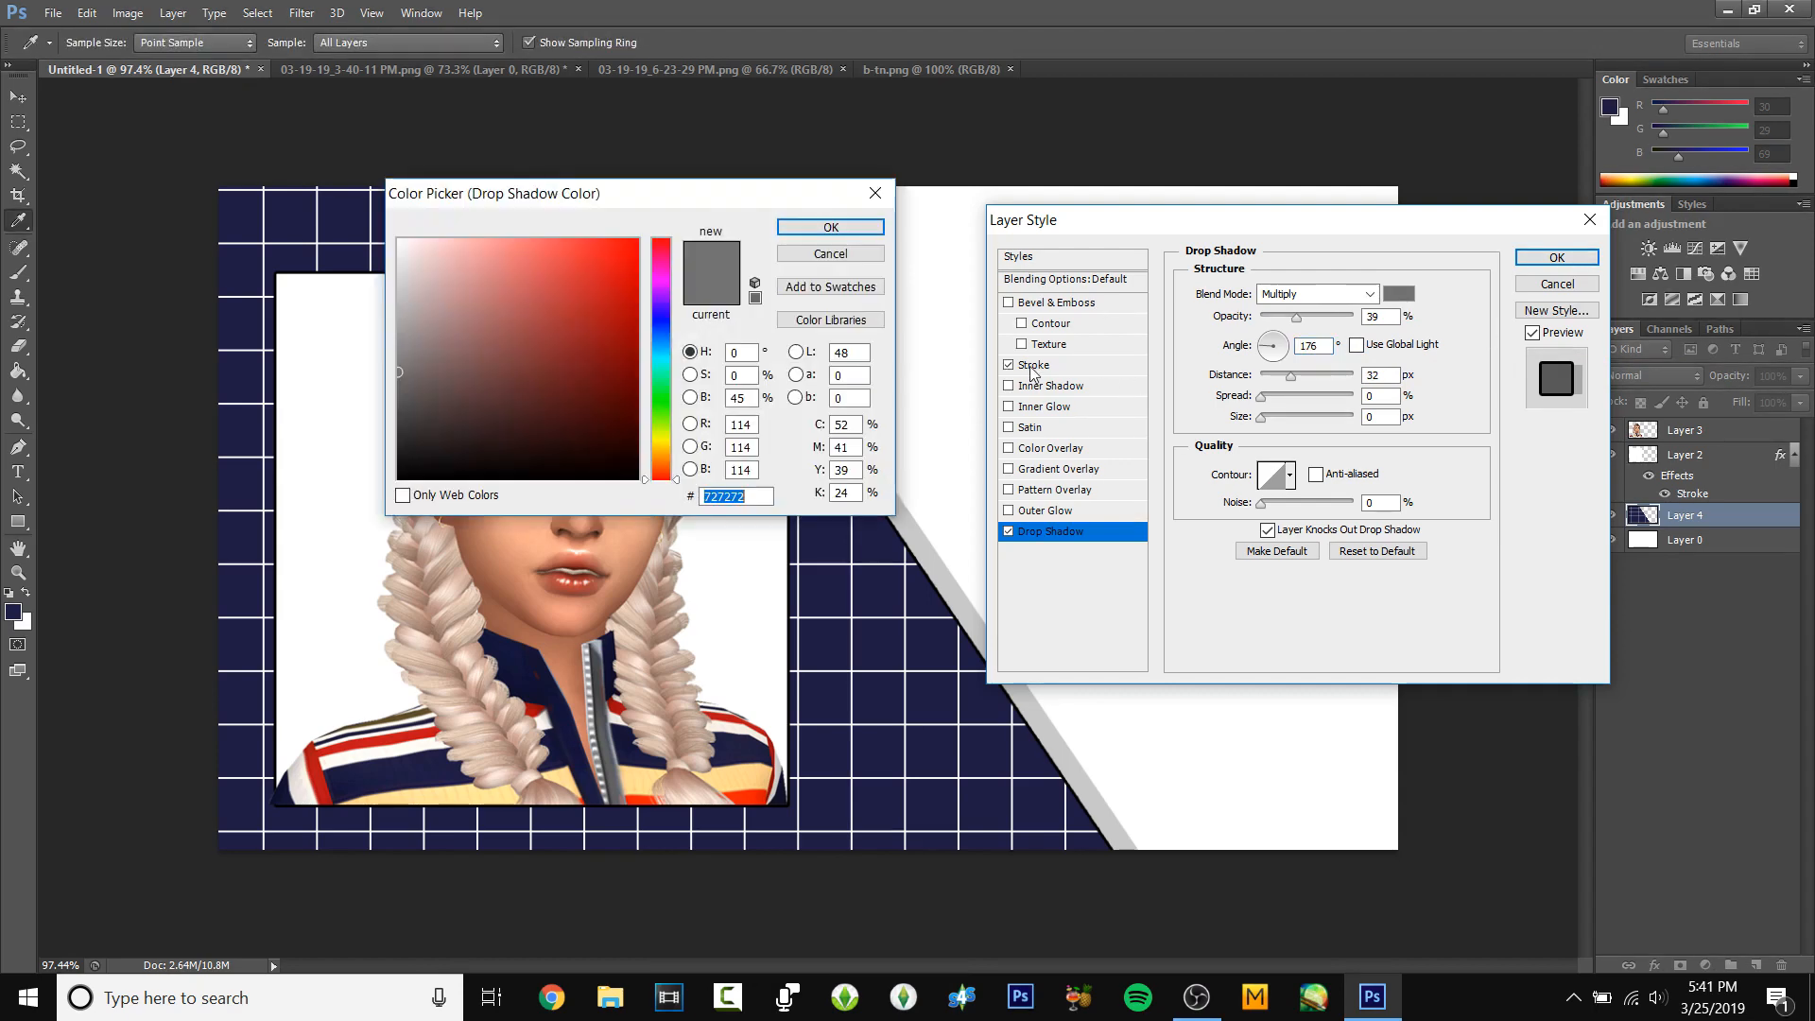
click(819, 237)
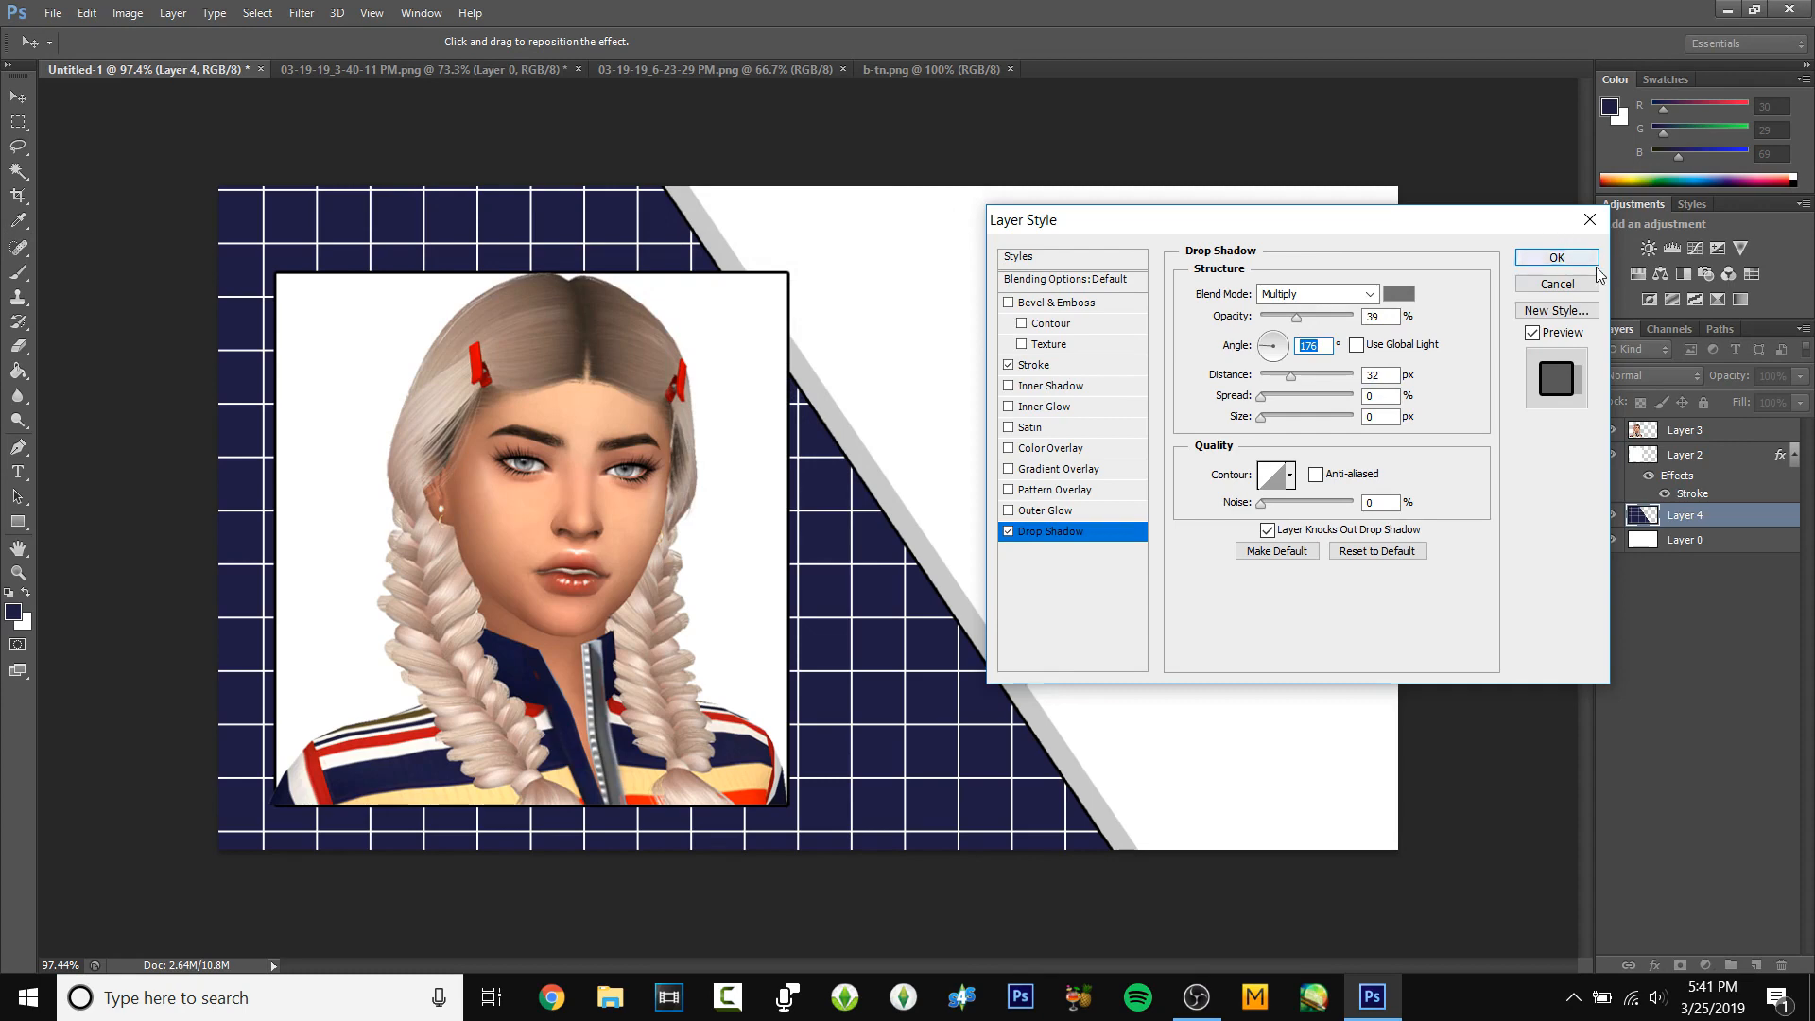
click(1556, 257)
key(ctrl+minus)
key(ctrl+plus)
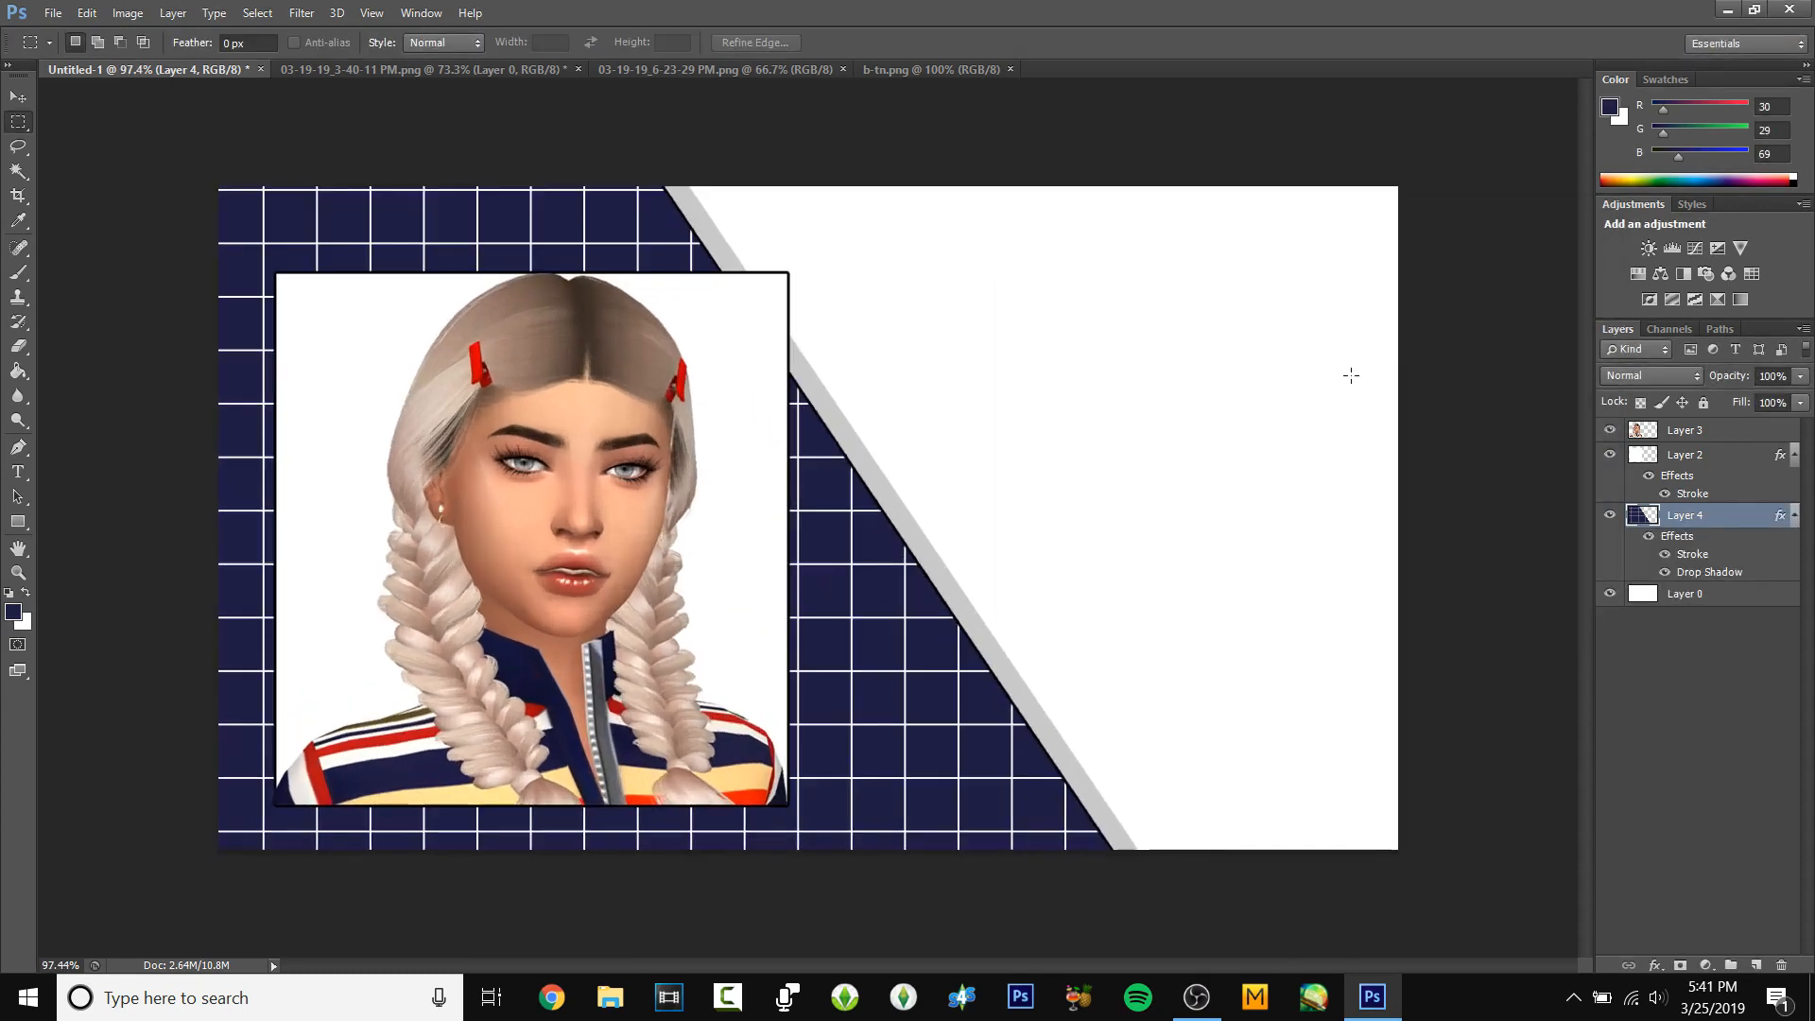
- Add a grey Multiply drop shadow to the white frame on Layer 2 at 39% opacity, -4° angle and 32 px distance
click(1707, 460)
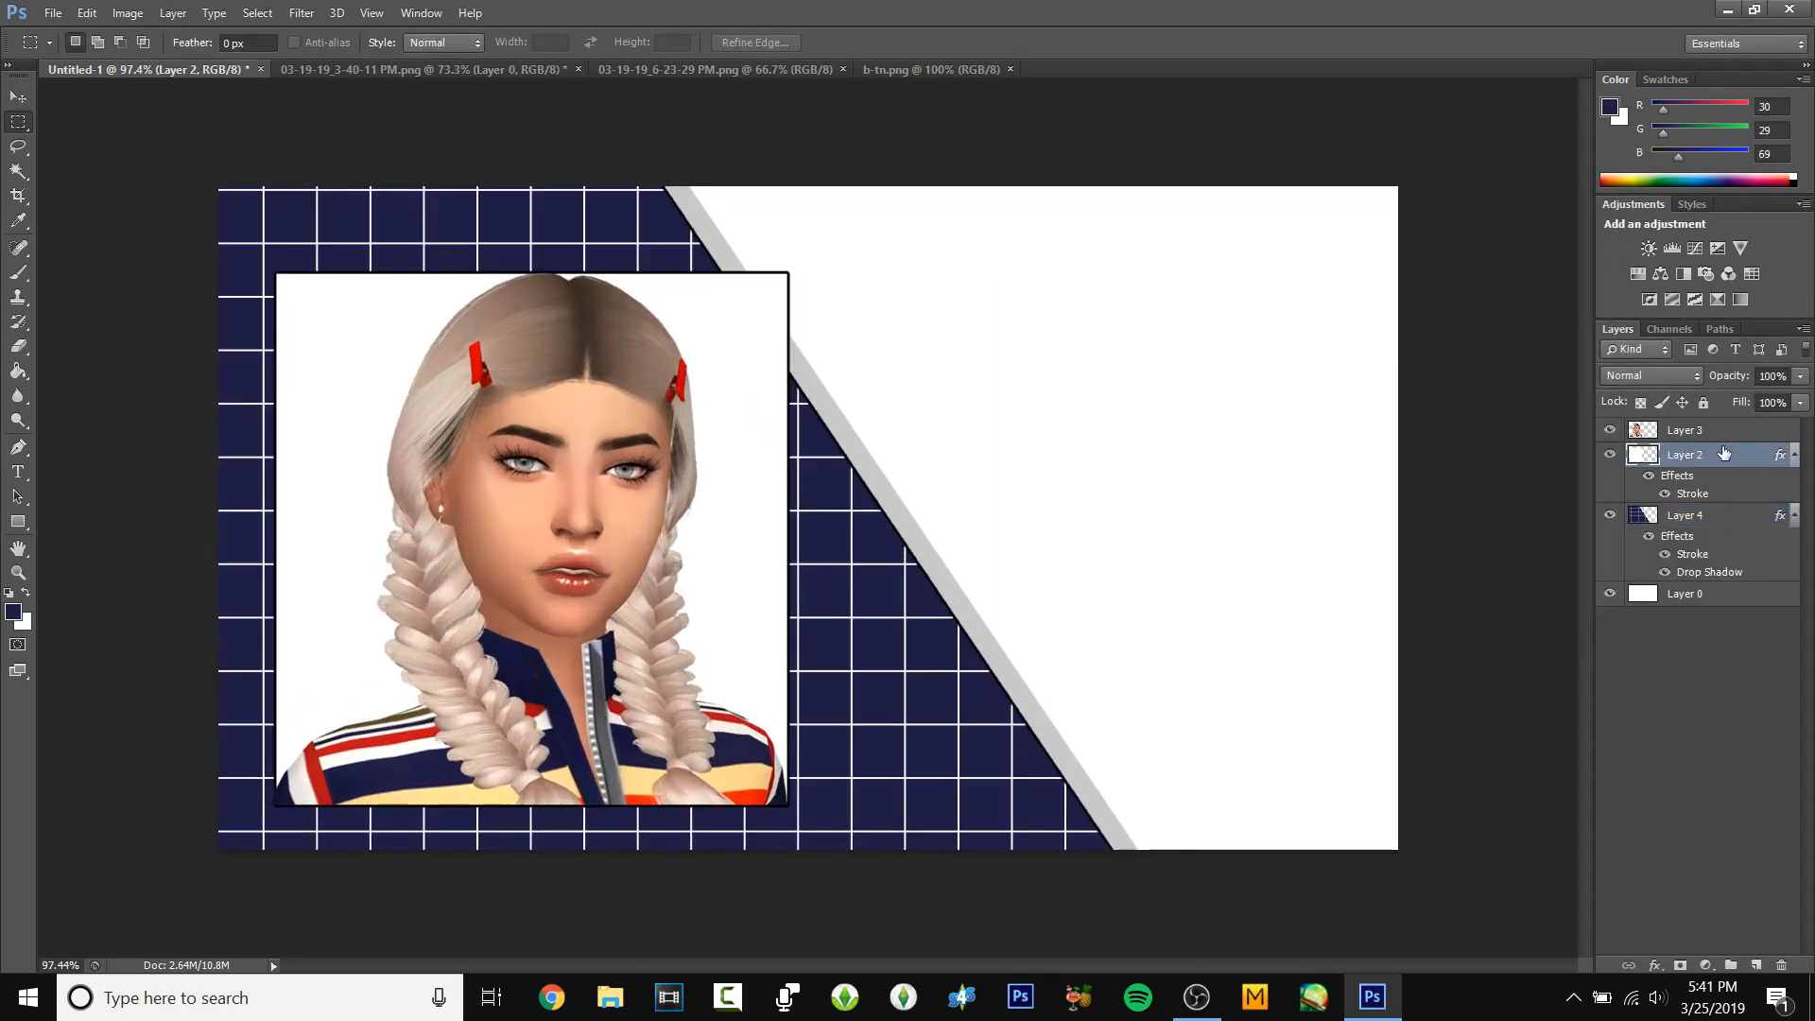
double_click(1723, 463)
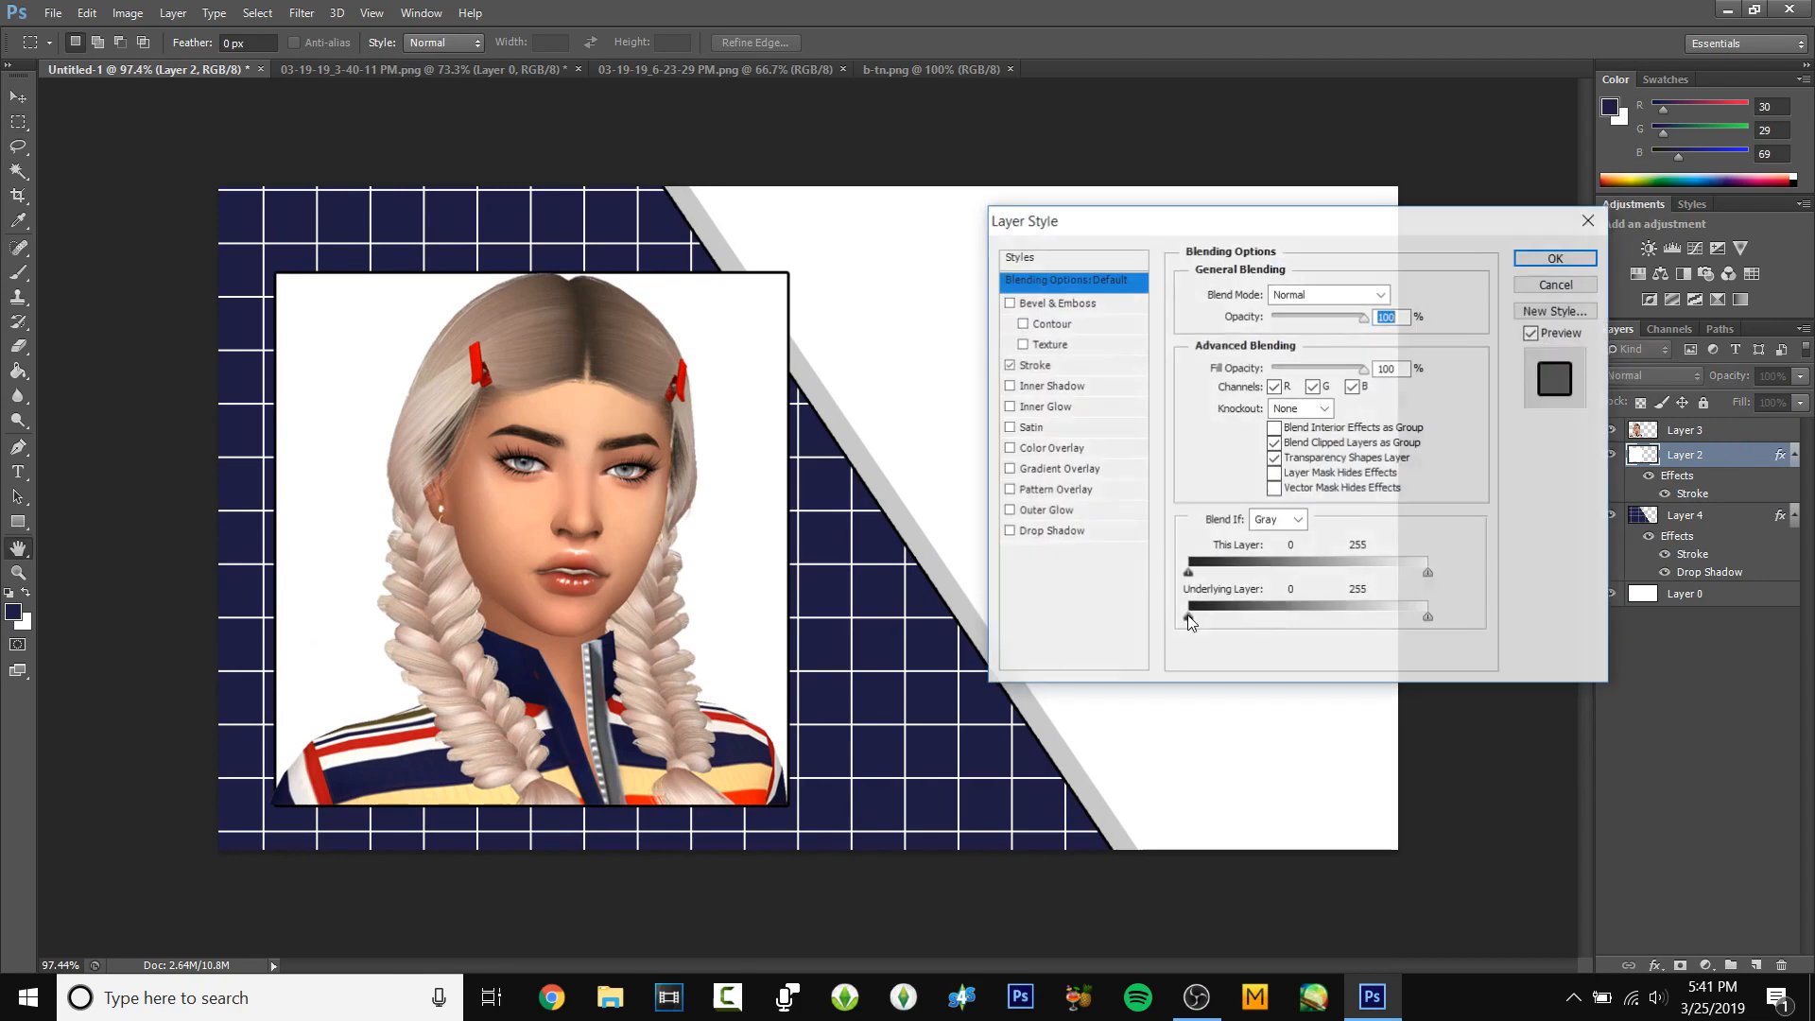
click(1054, 533)
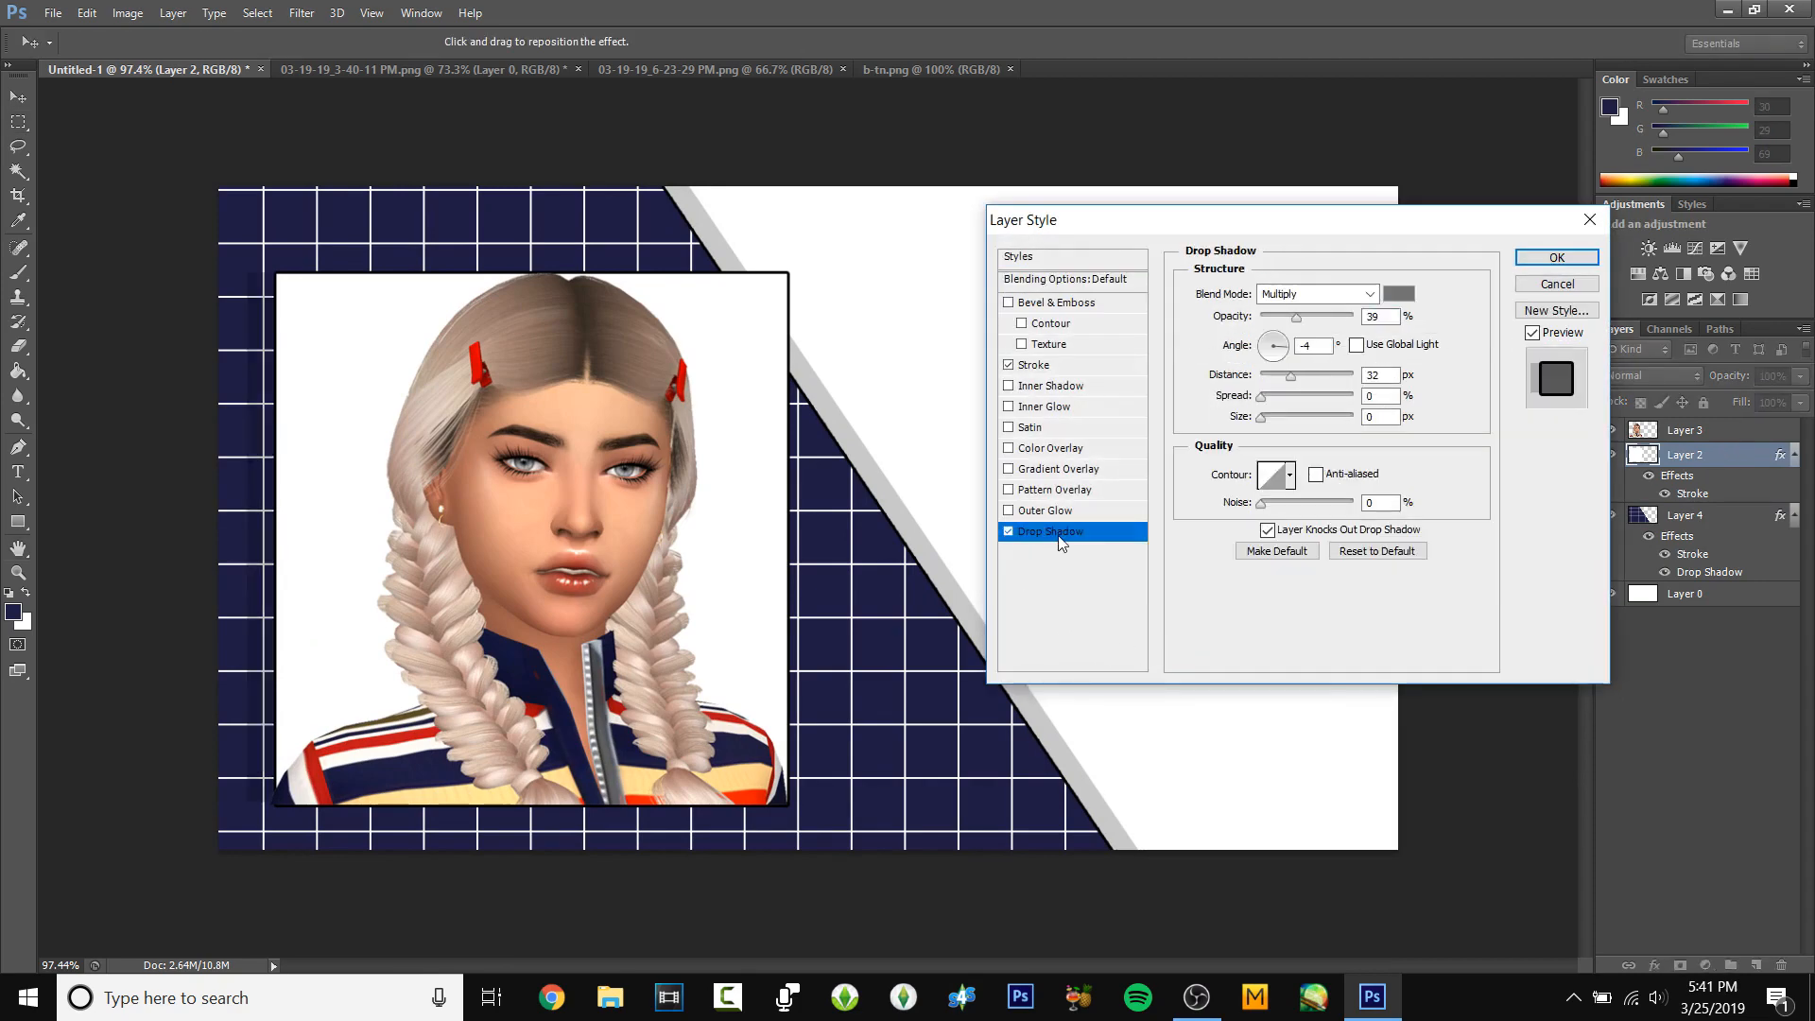
click(1557, 257)
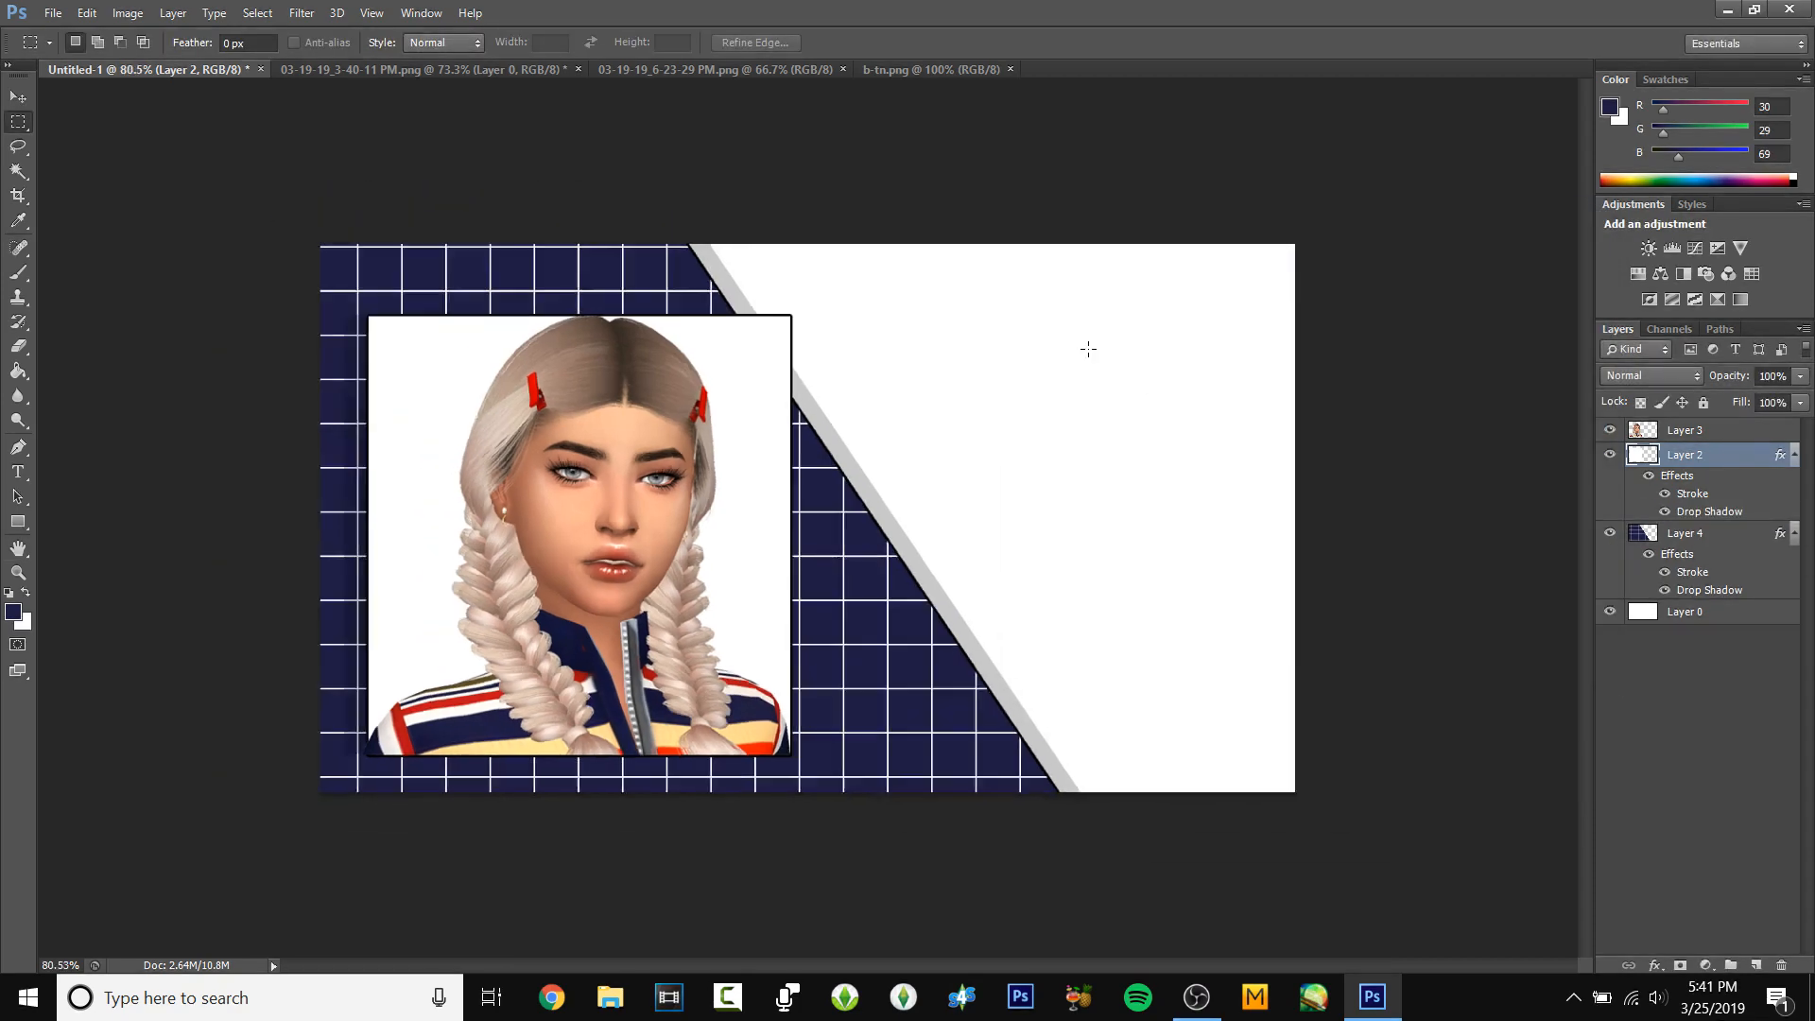
scroll(1088, 345, down, 5)
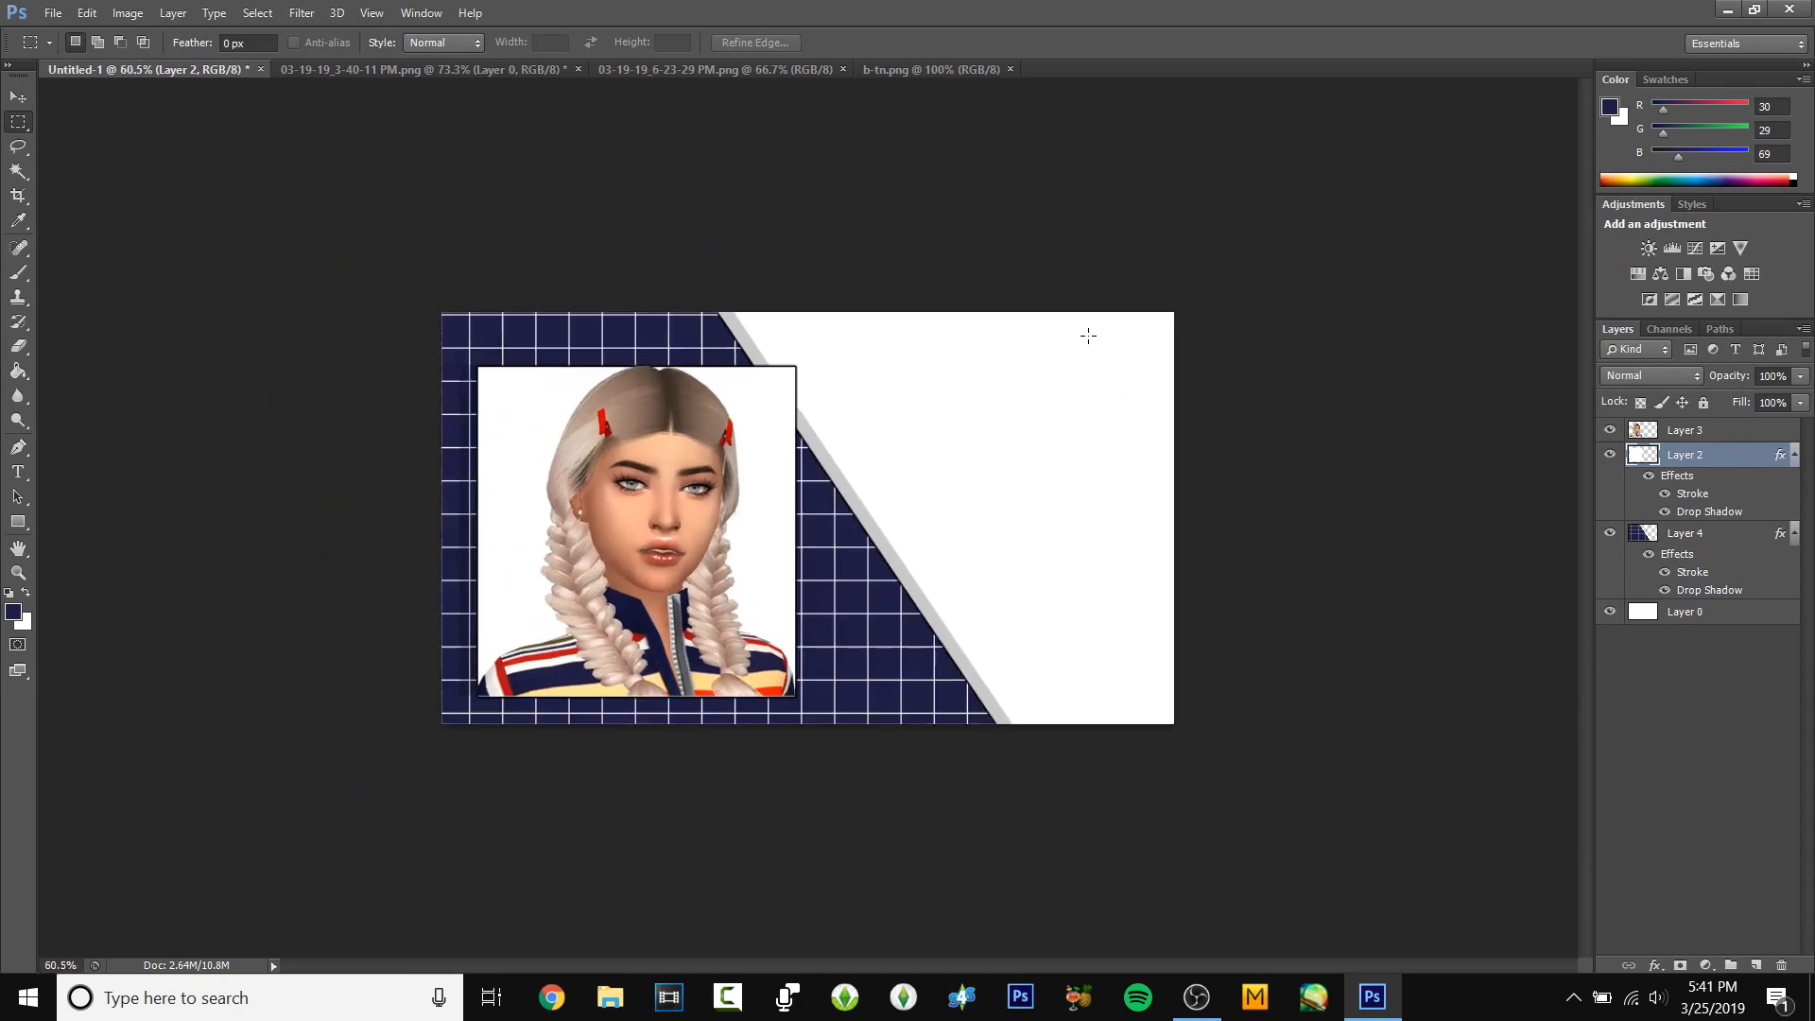
scroll(1096, 336, up, 5)
click(1713, 543)
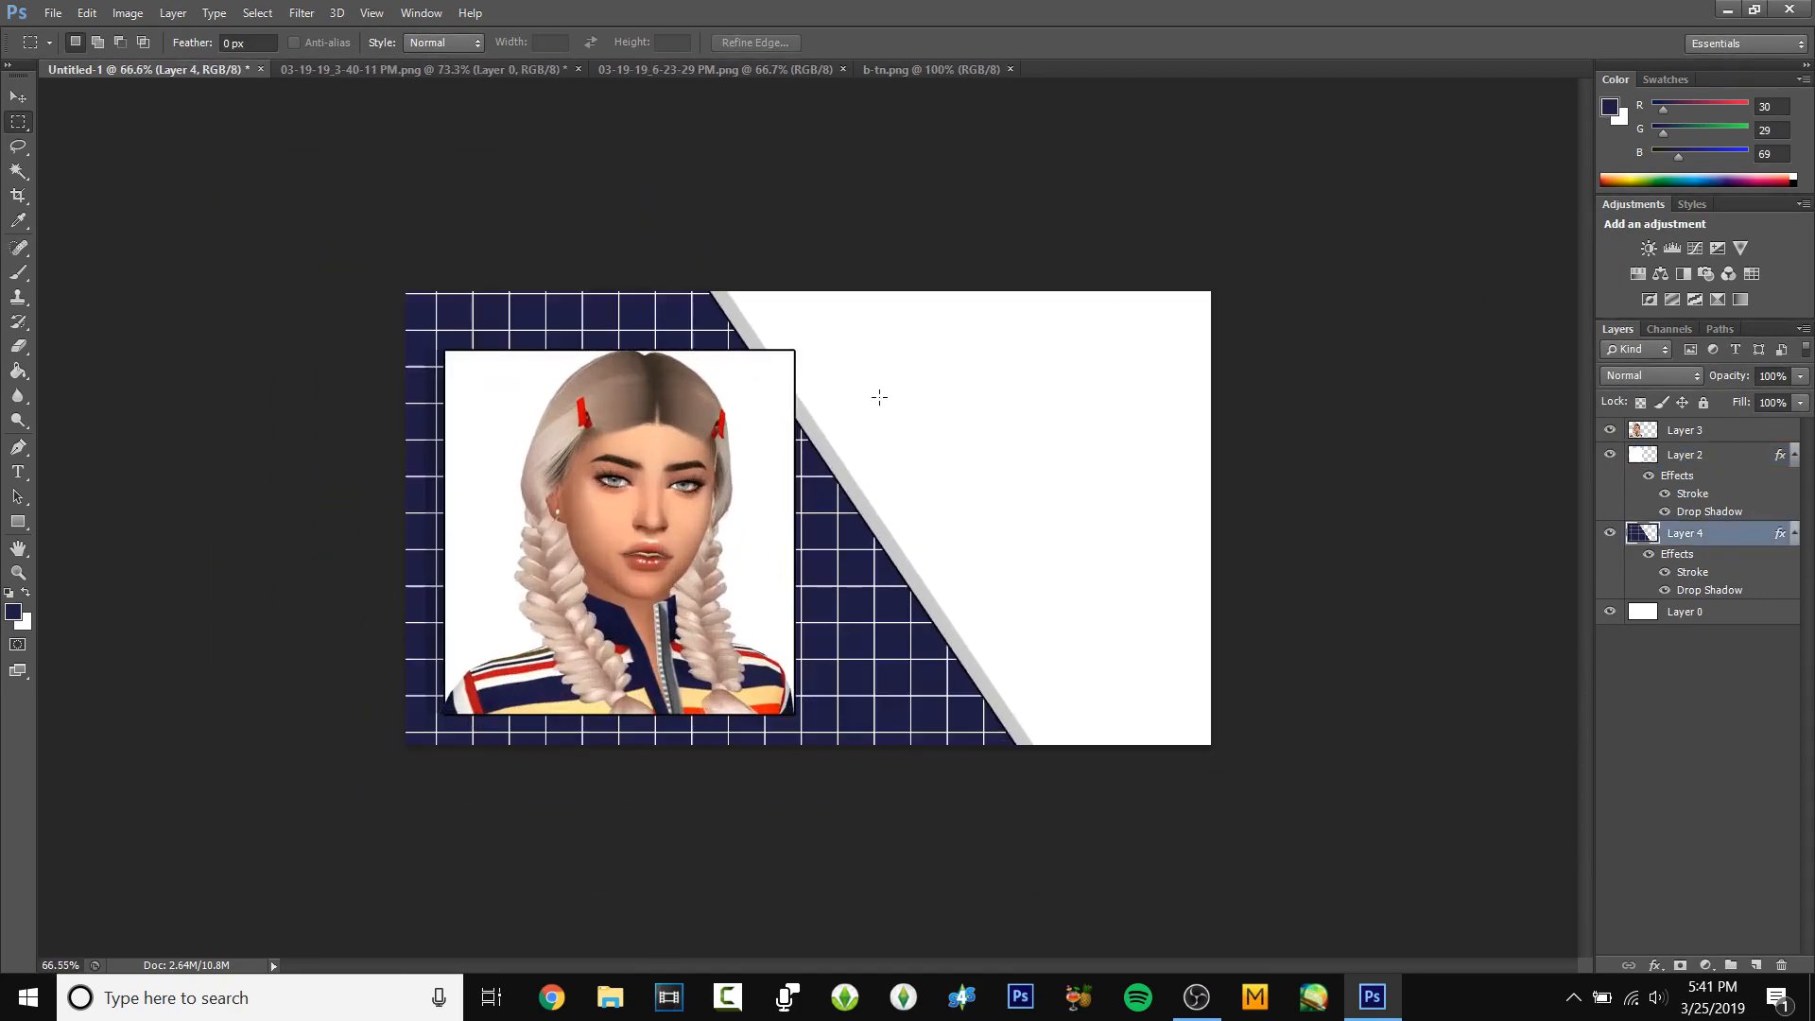
click(127, 13)
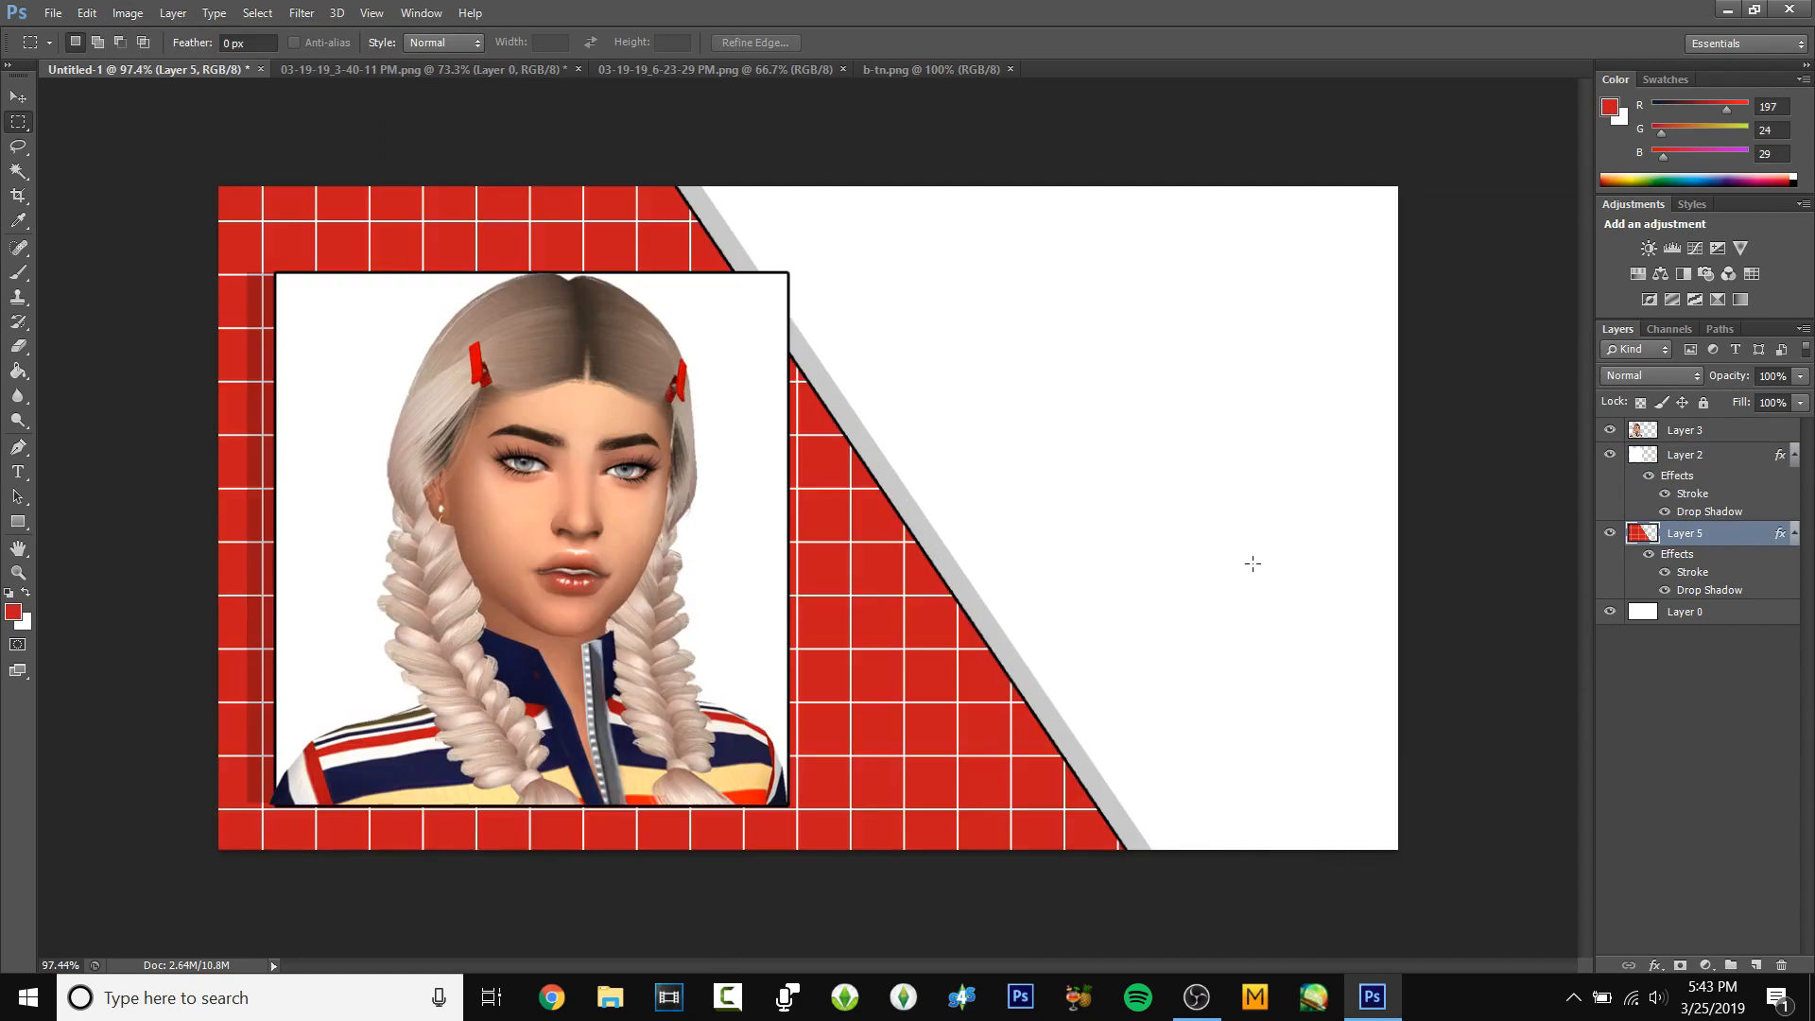
scroll(1272, 575, up, 2)
scroll(1507, 332, down, 1)
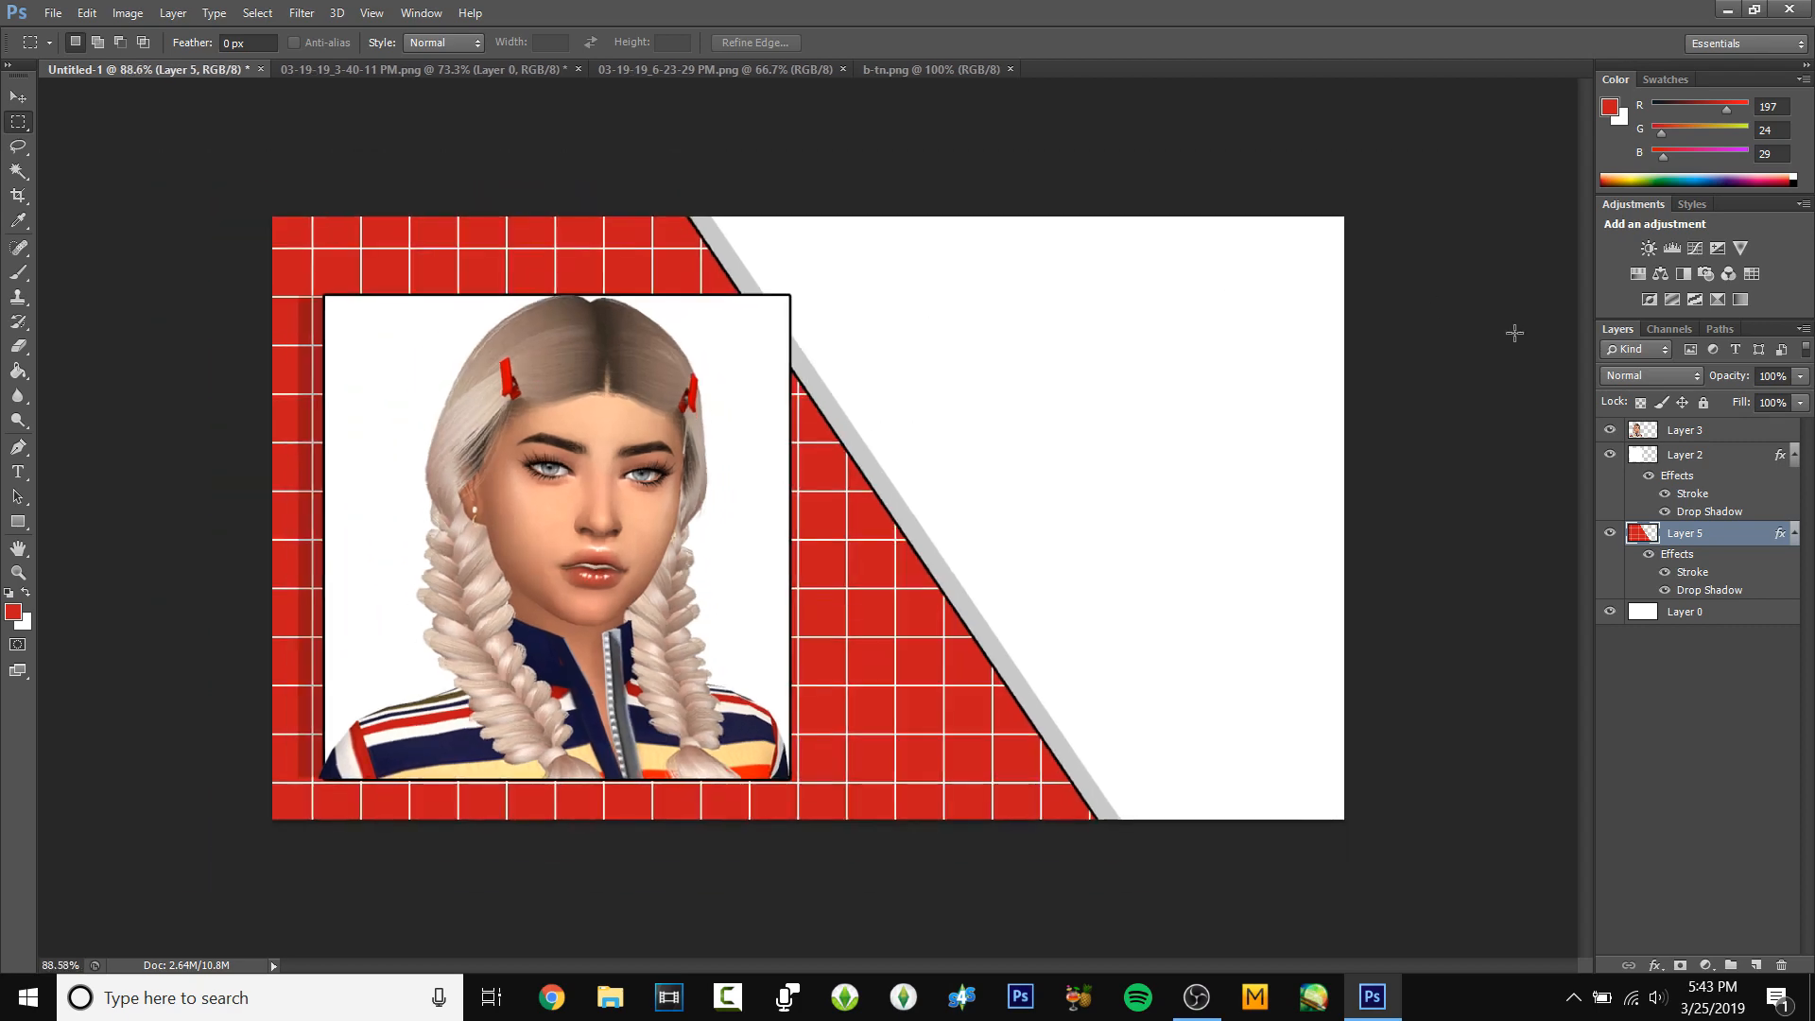
scroll(1138, 397, up, 2)
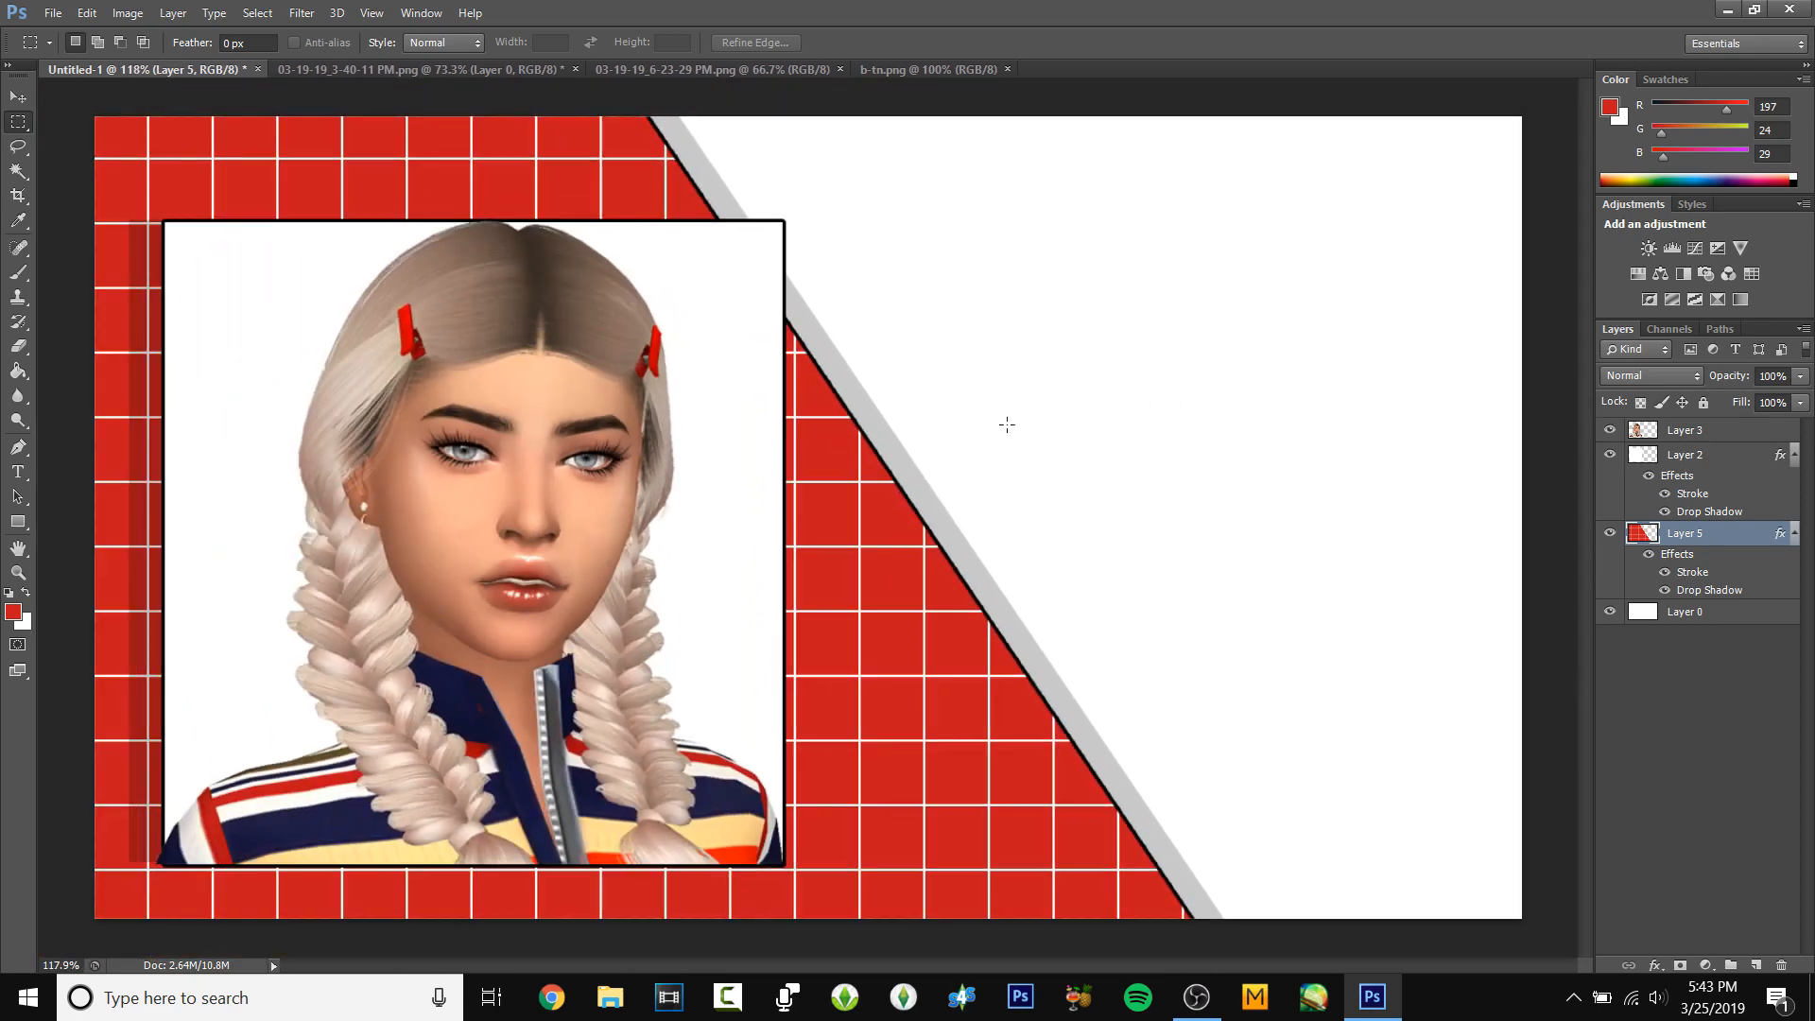
scroll(725, 367, down, 1)
scroll(619, 294, up, 1)
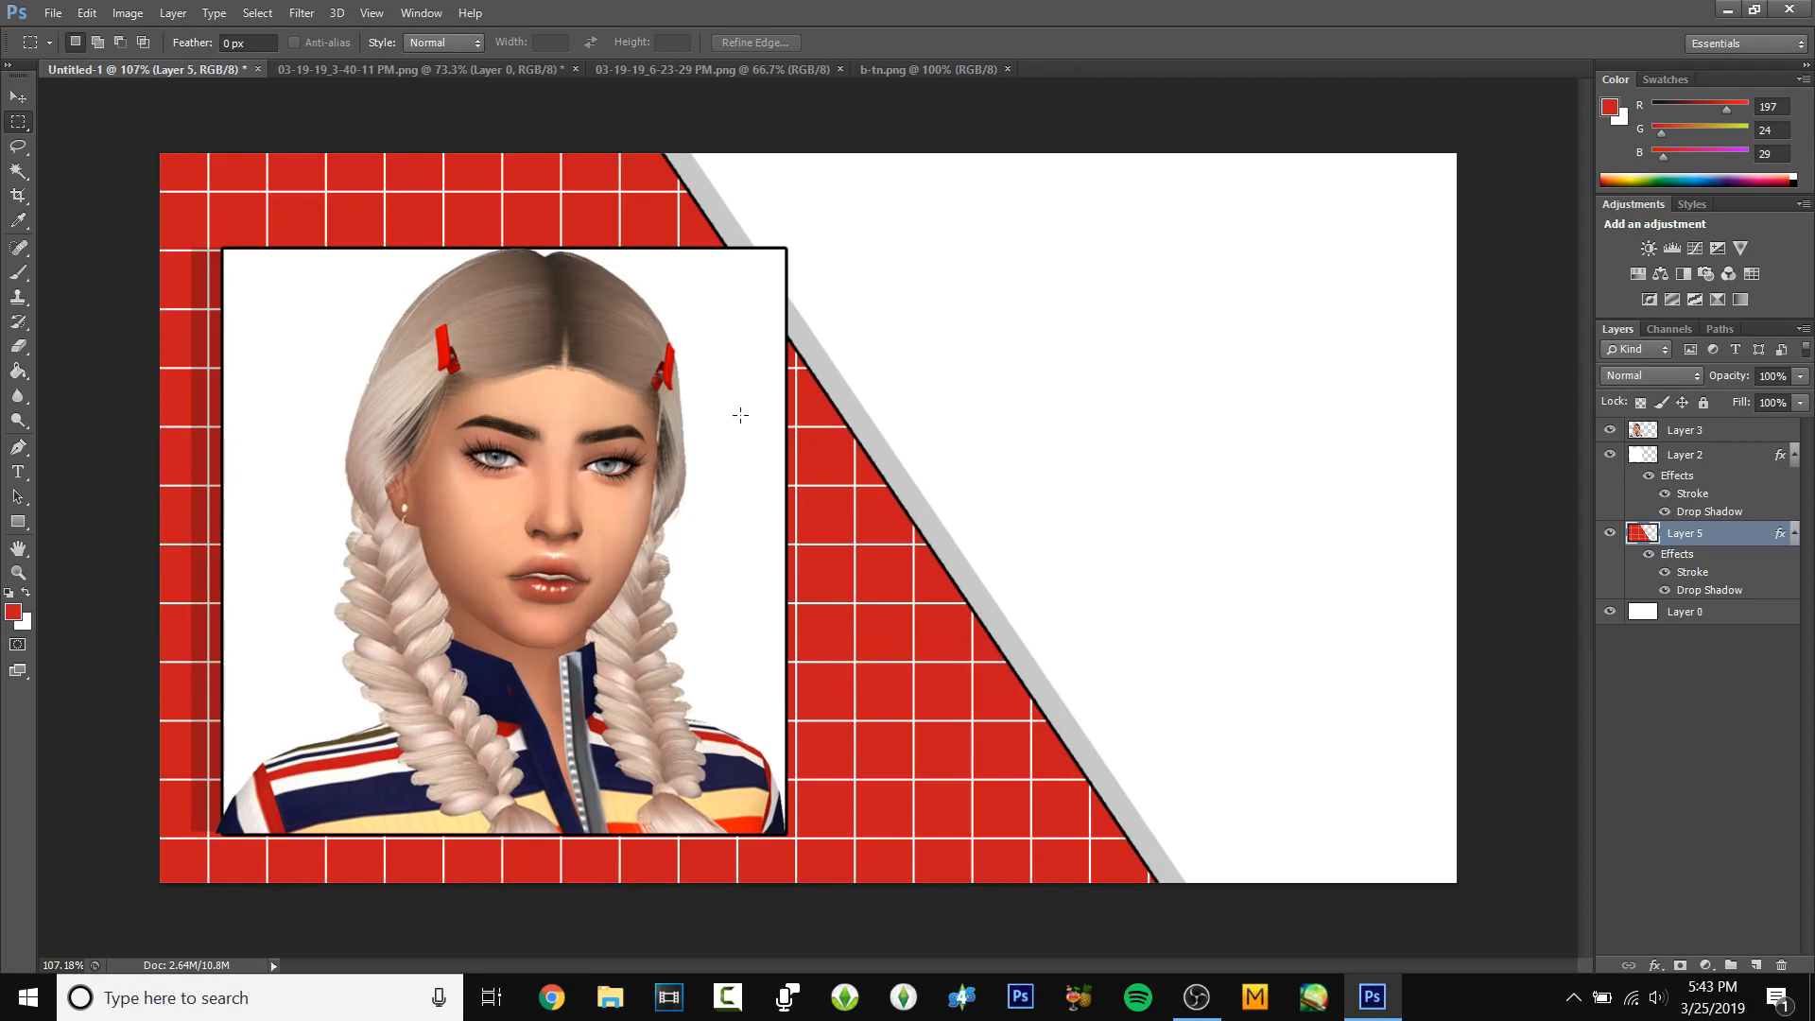
scroll(1159, 434, down, 1)
right_click(1140, 433)
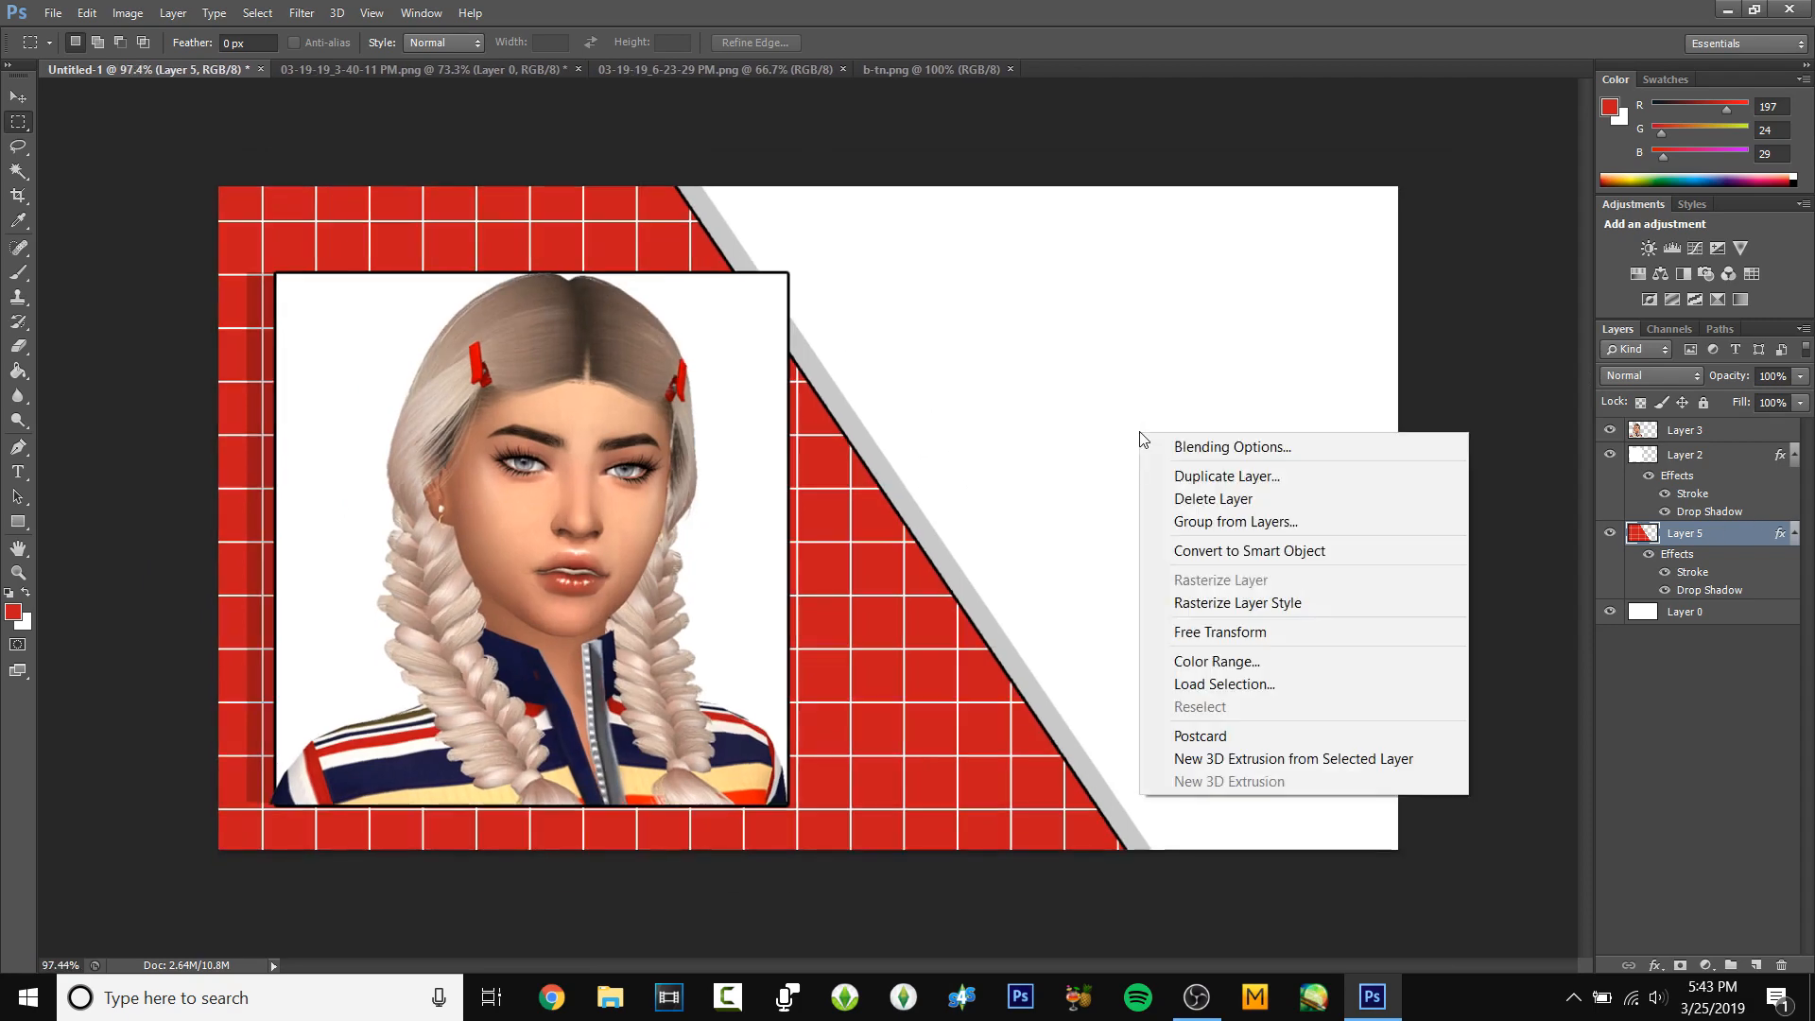
click(1427, 238)
scroll(1421, 245, up, 3)
scroll(1408, 255, down, 1)
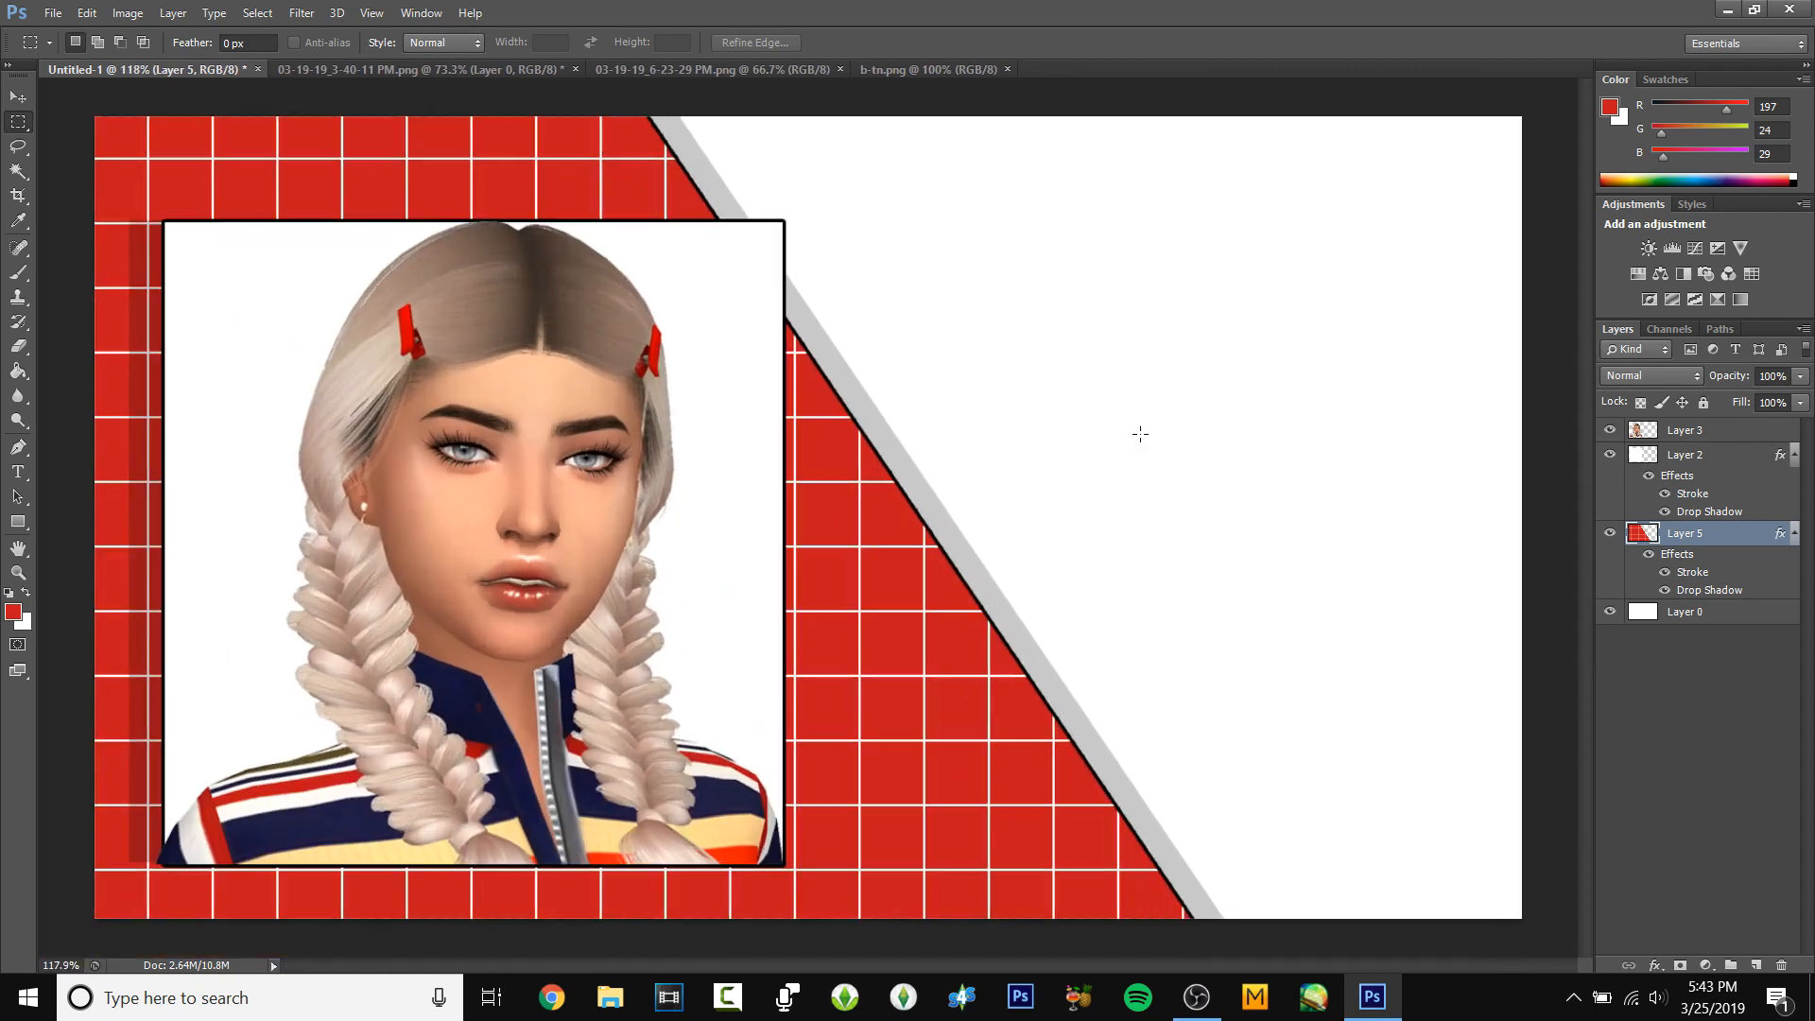
- Add a new layer above Layer 3 and marquee a long, thin rectangle on the red grid above the portrait frame
click(1713, 437)
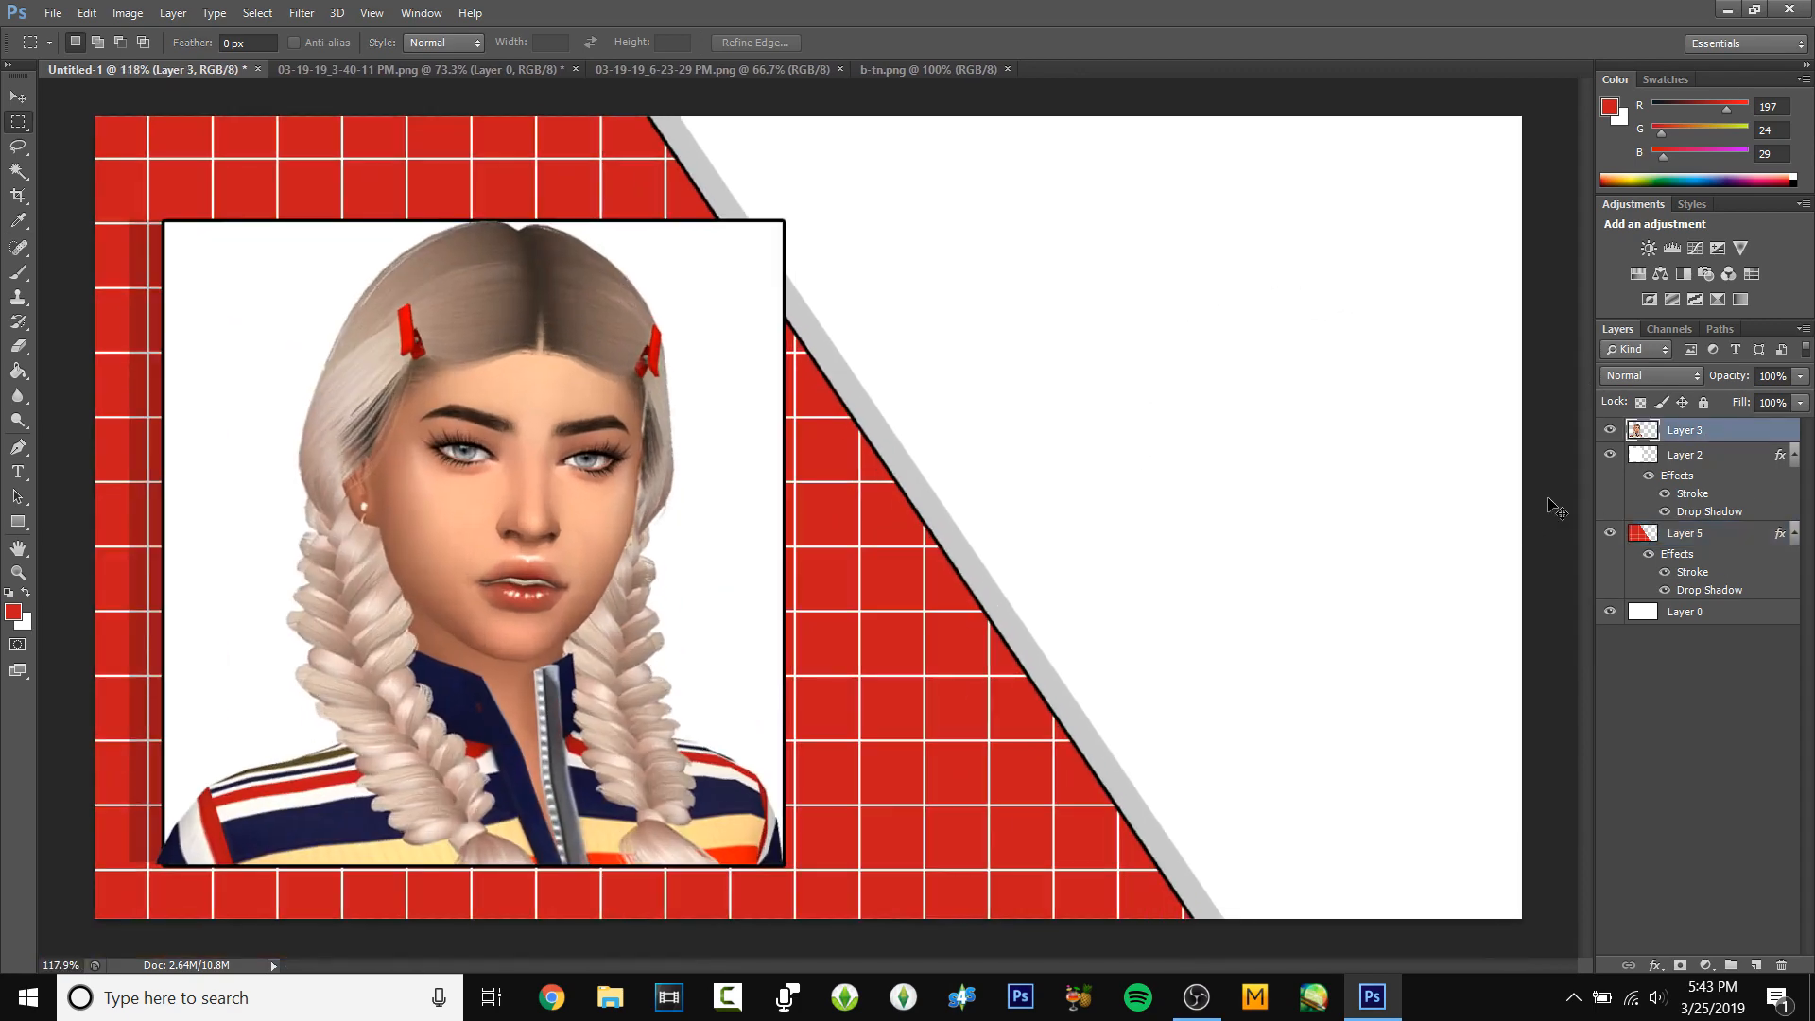
key(ctrl+shift+n)
key(Return)
scroll(92, 568, down, 3)
scroll(75, 511, up, 2)
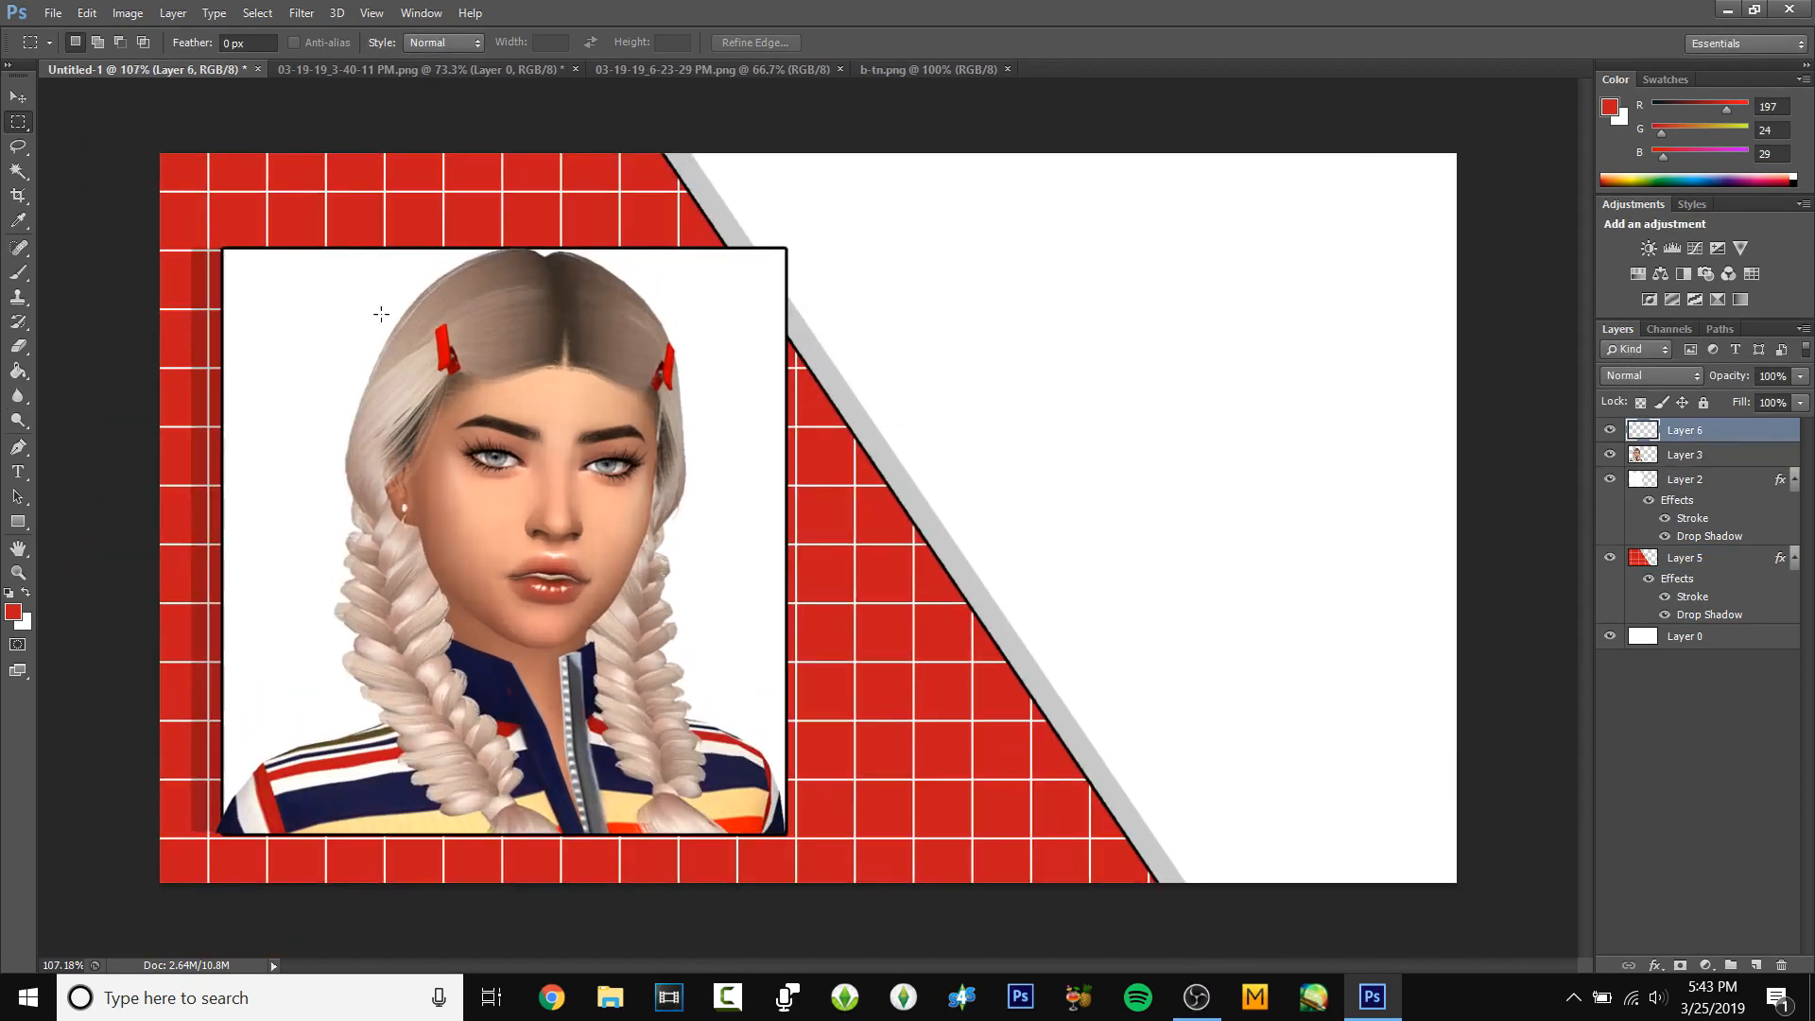
drag(263, 171, 664, 219)
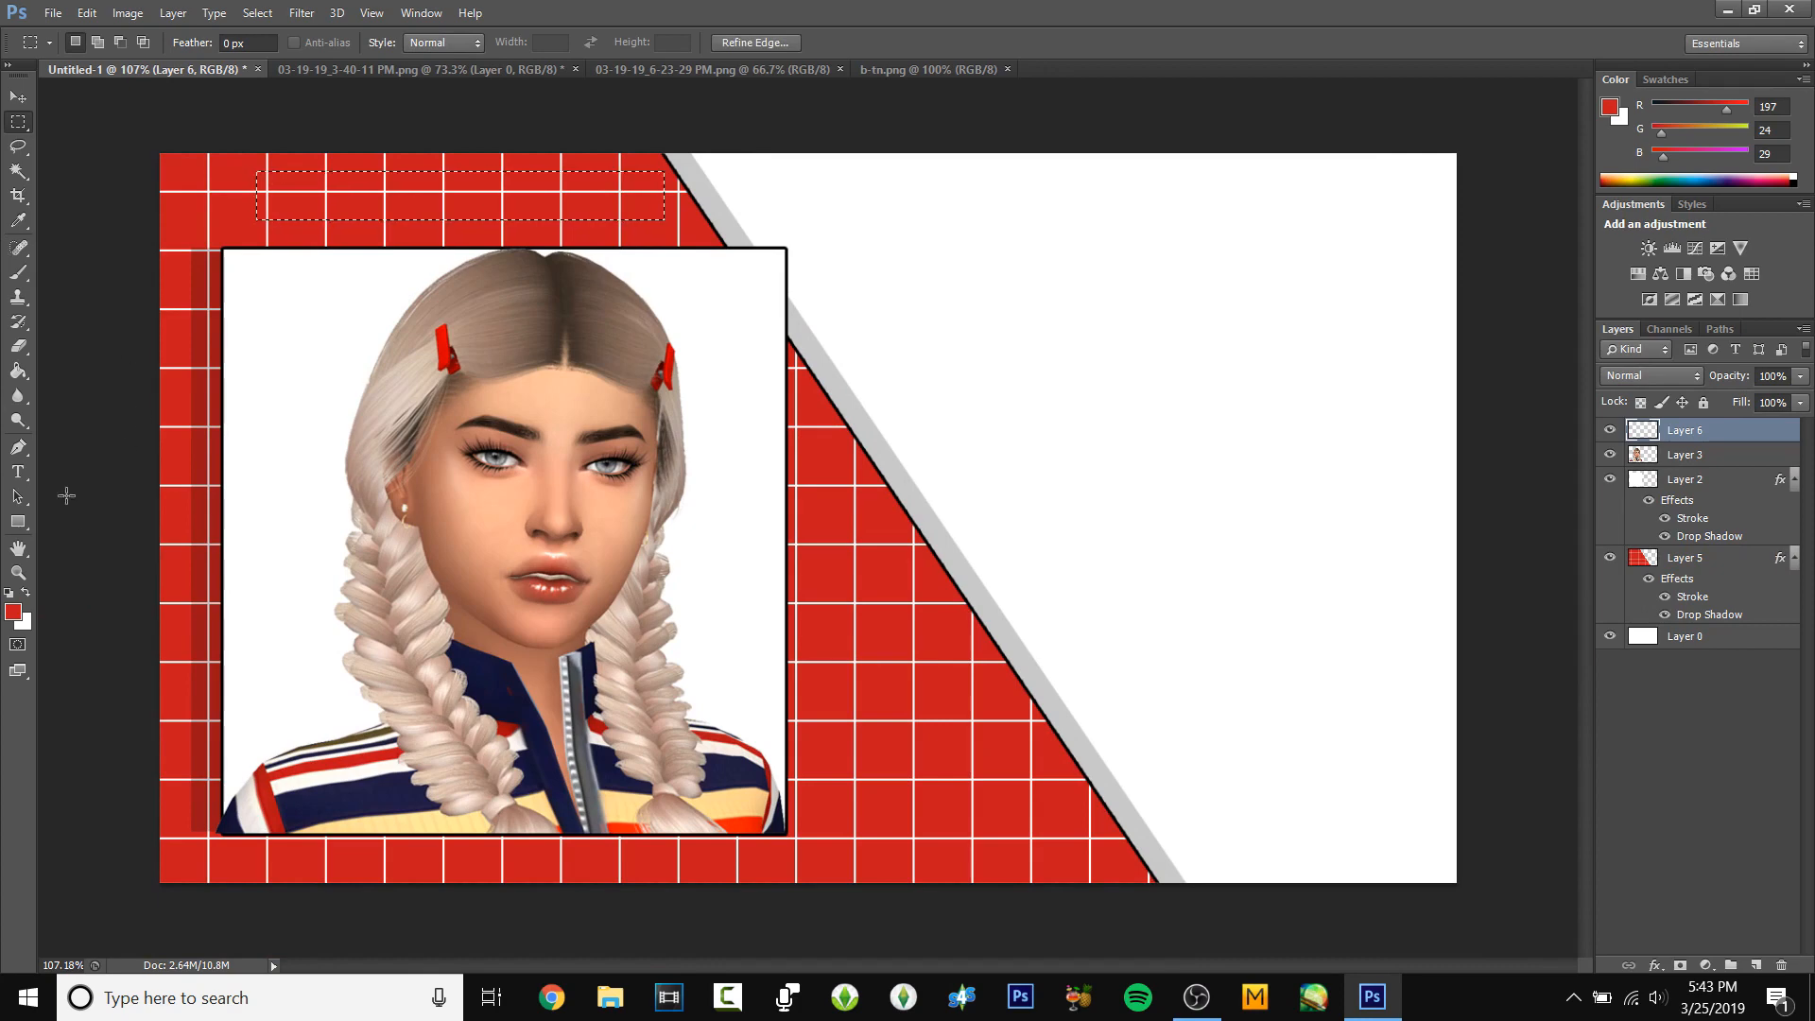
- Try filling the selected rectangle with black (000000) and undo the fill
click(17, 613)
drag(559, 344, 259, 632)
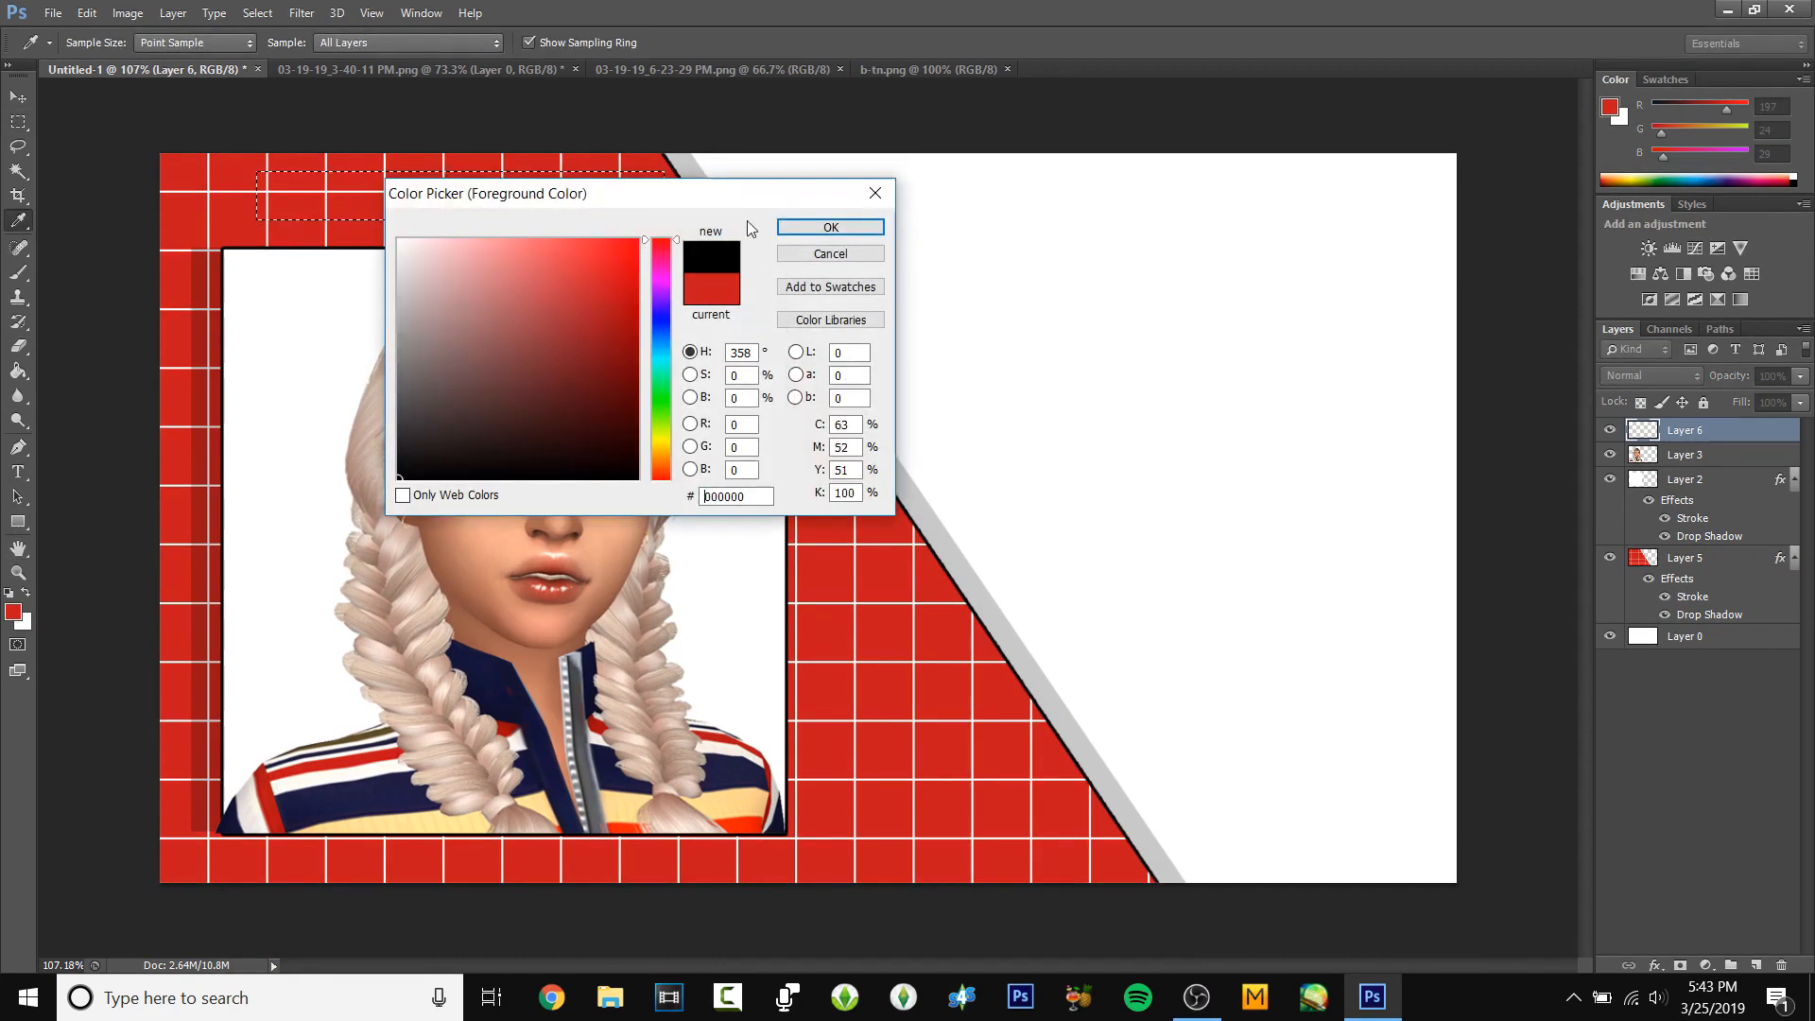
click(828, 227)
click(19, 370)
click(359, 203)
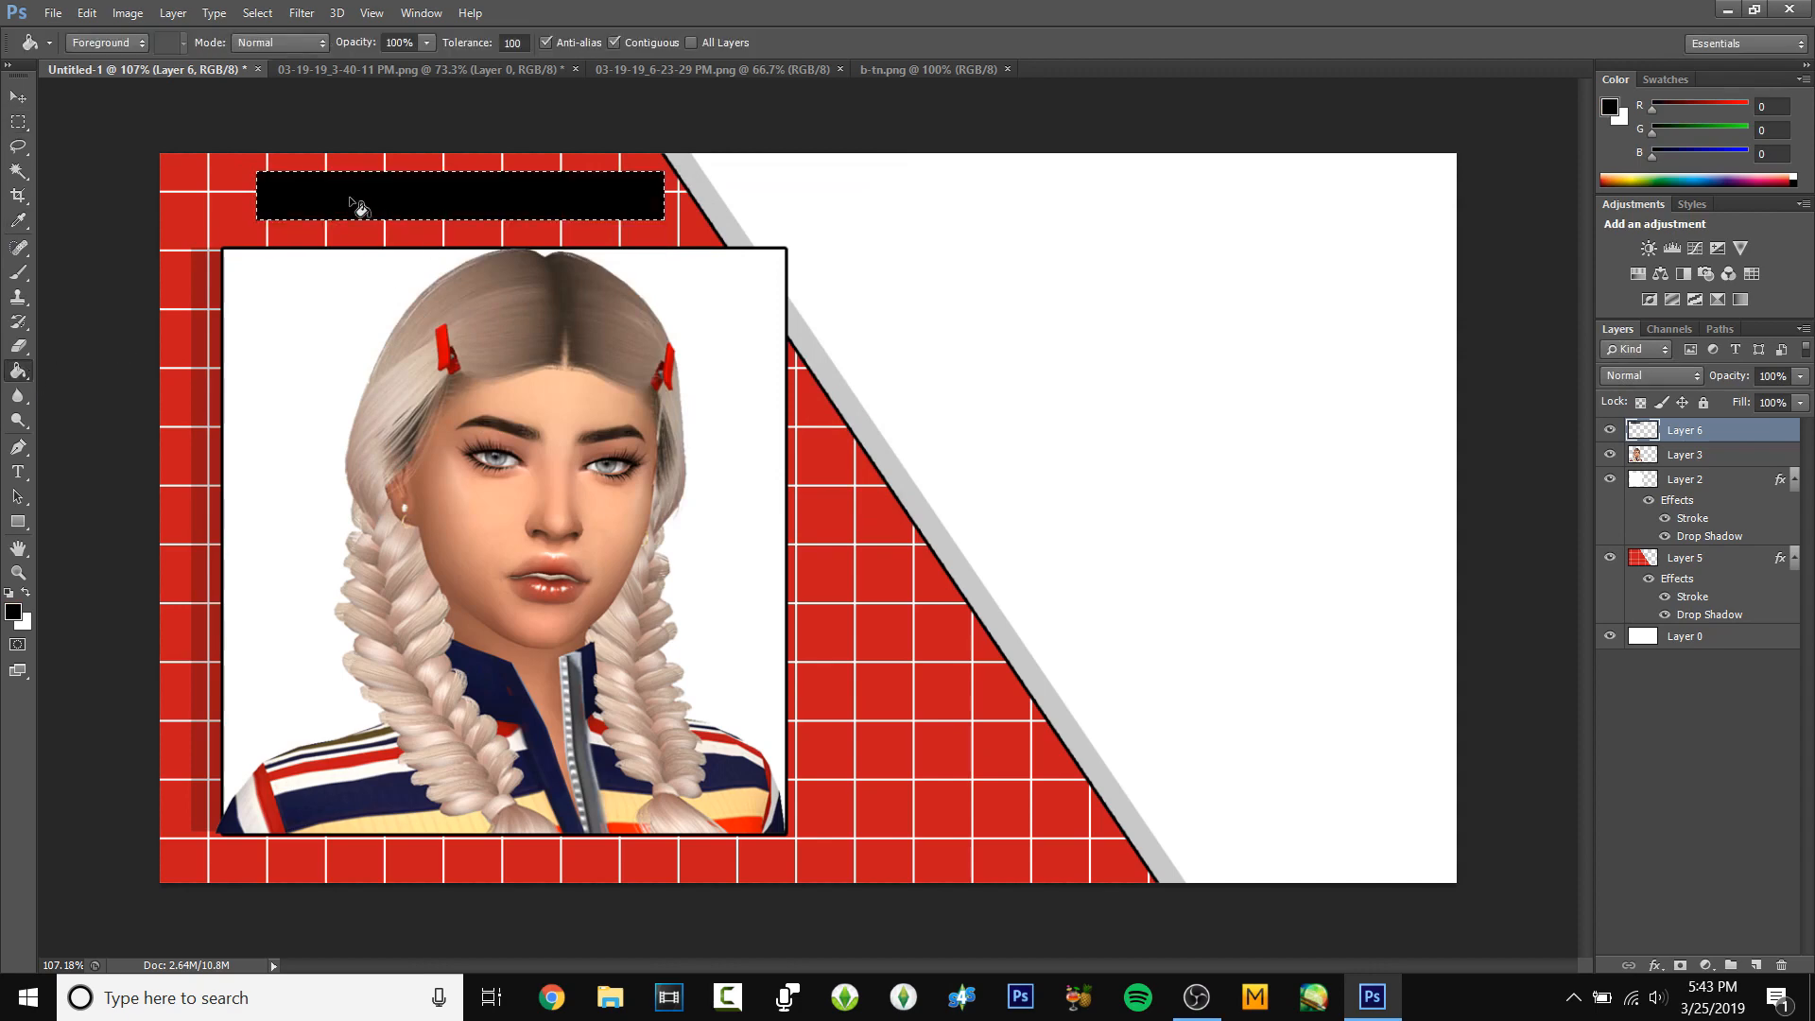
key(ctrl+z)
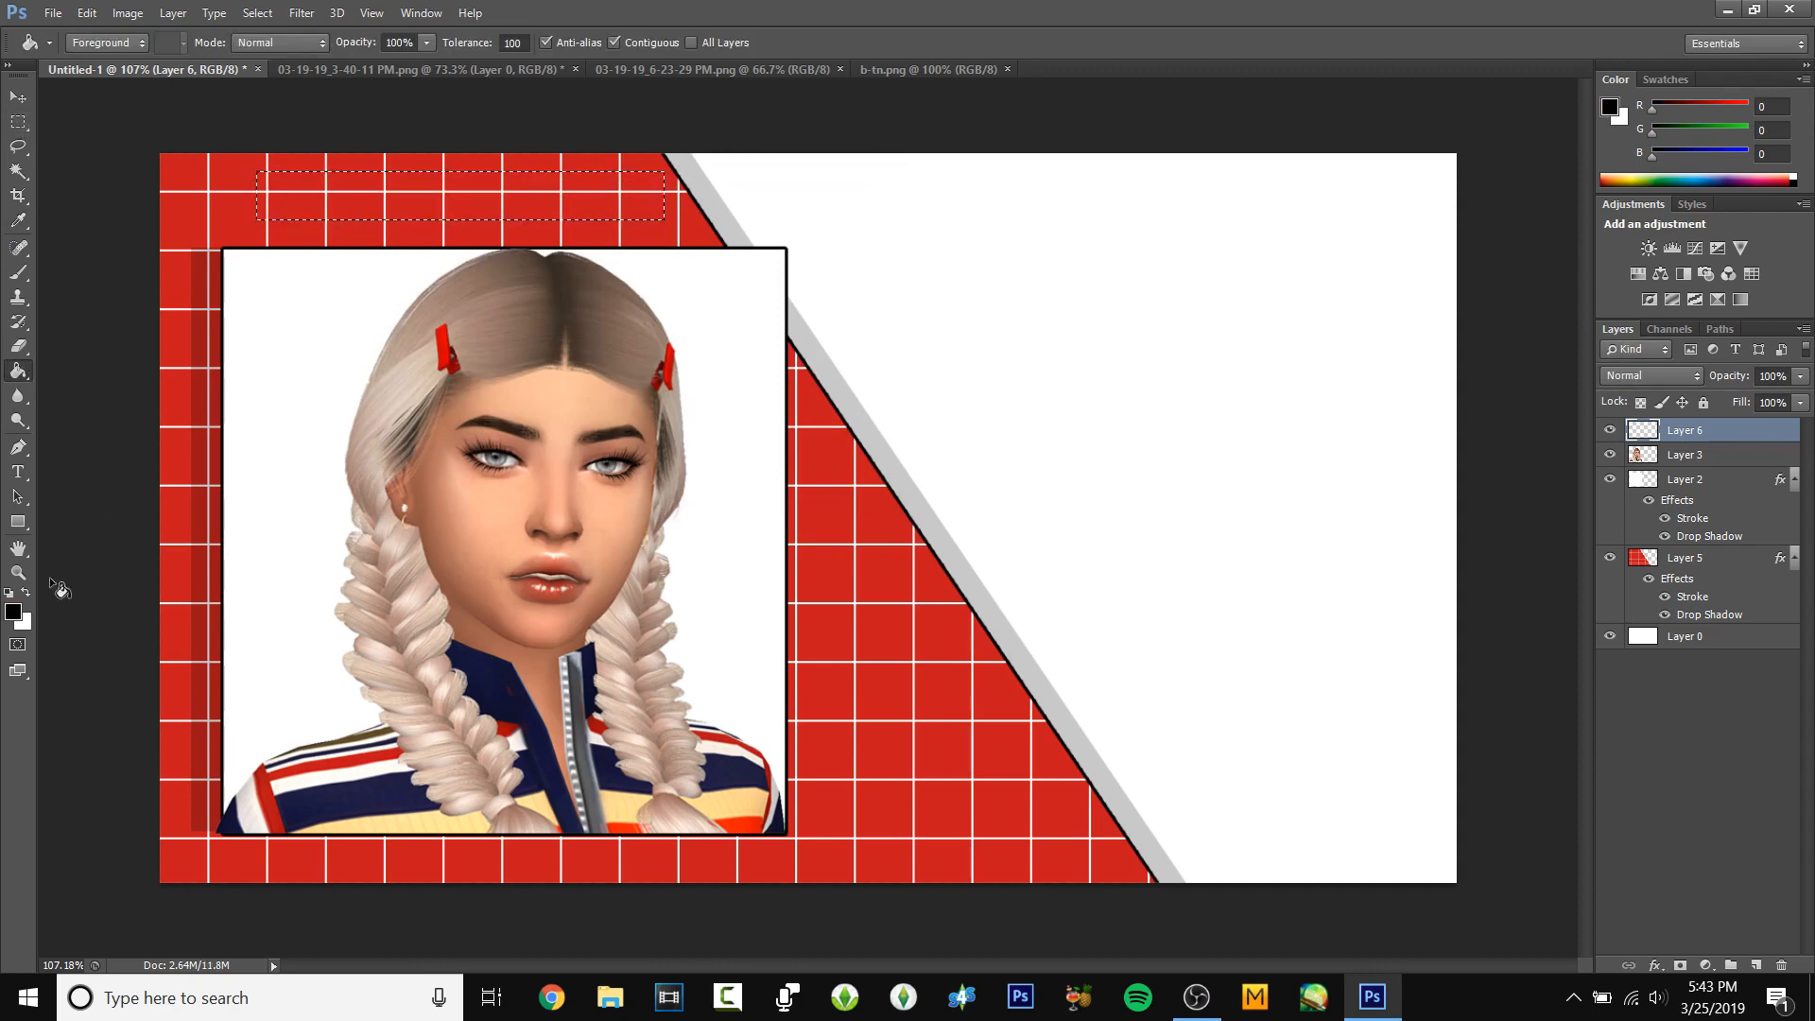
- Sample the navy from the Sim's striped top and fill the selected rectangle on Layer 6 with it
click(18, 223)
click(374, 806)
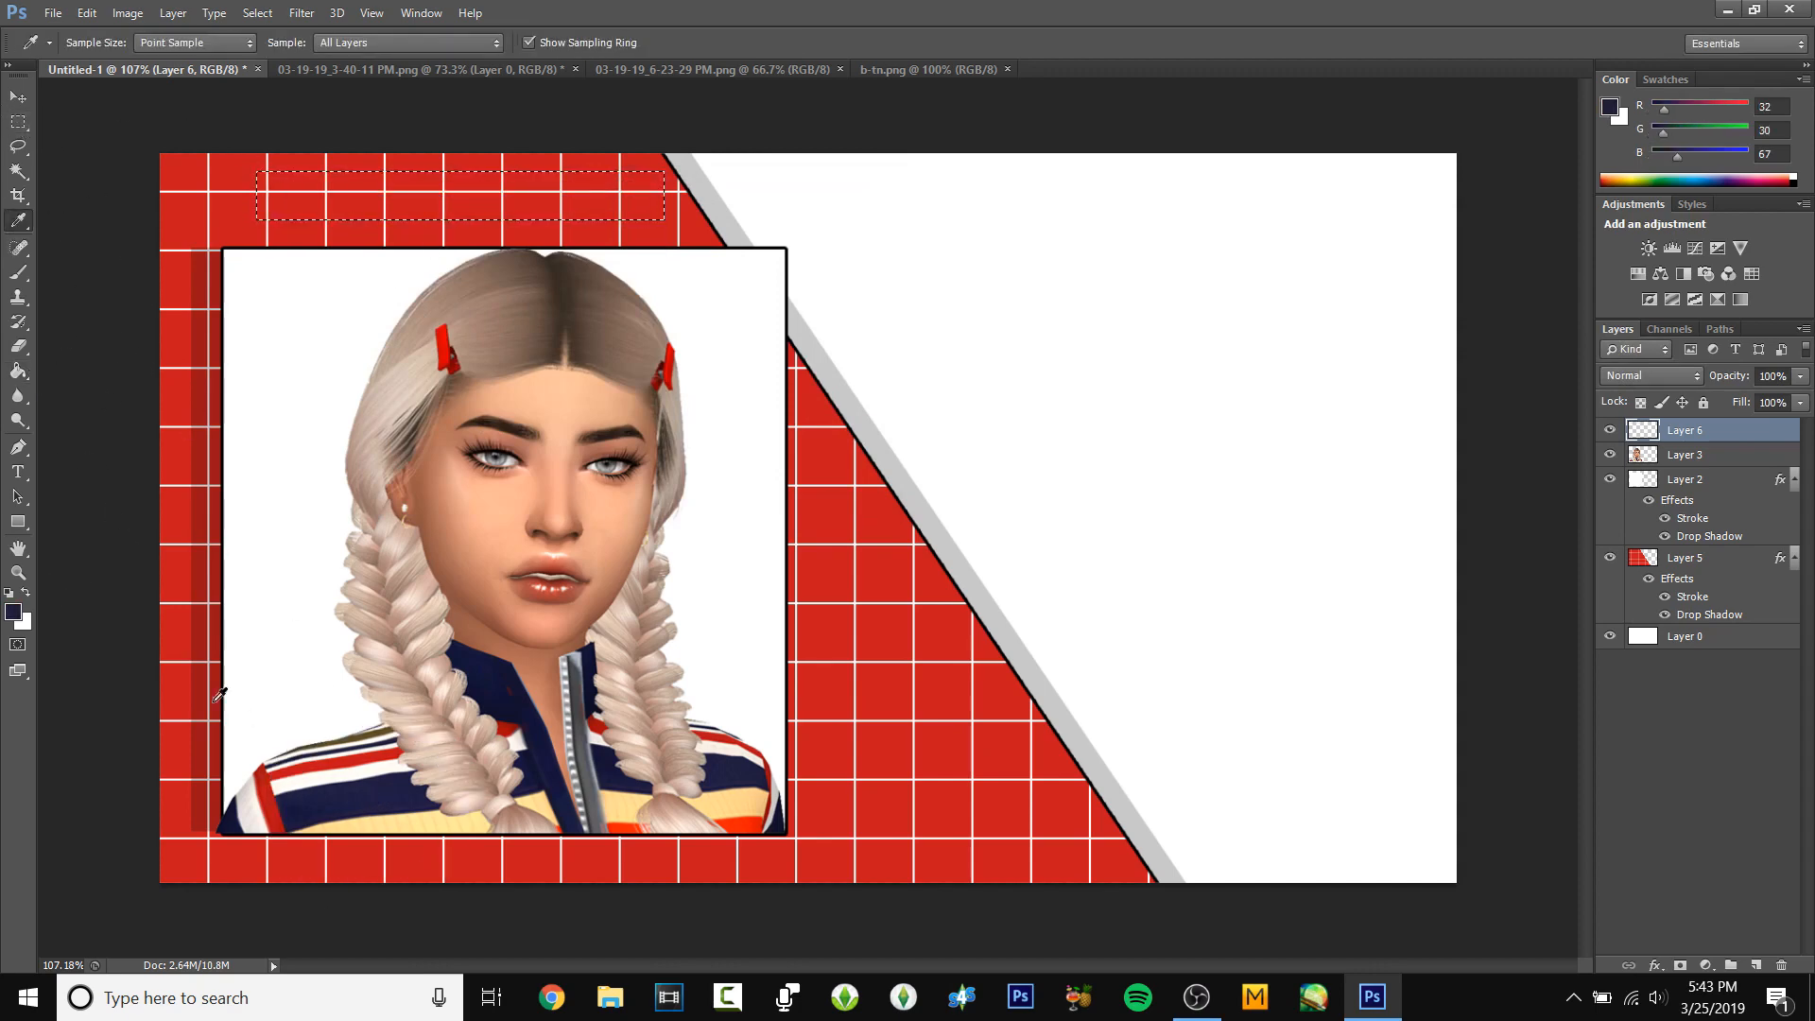
click(20, 371)
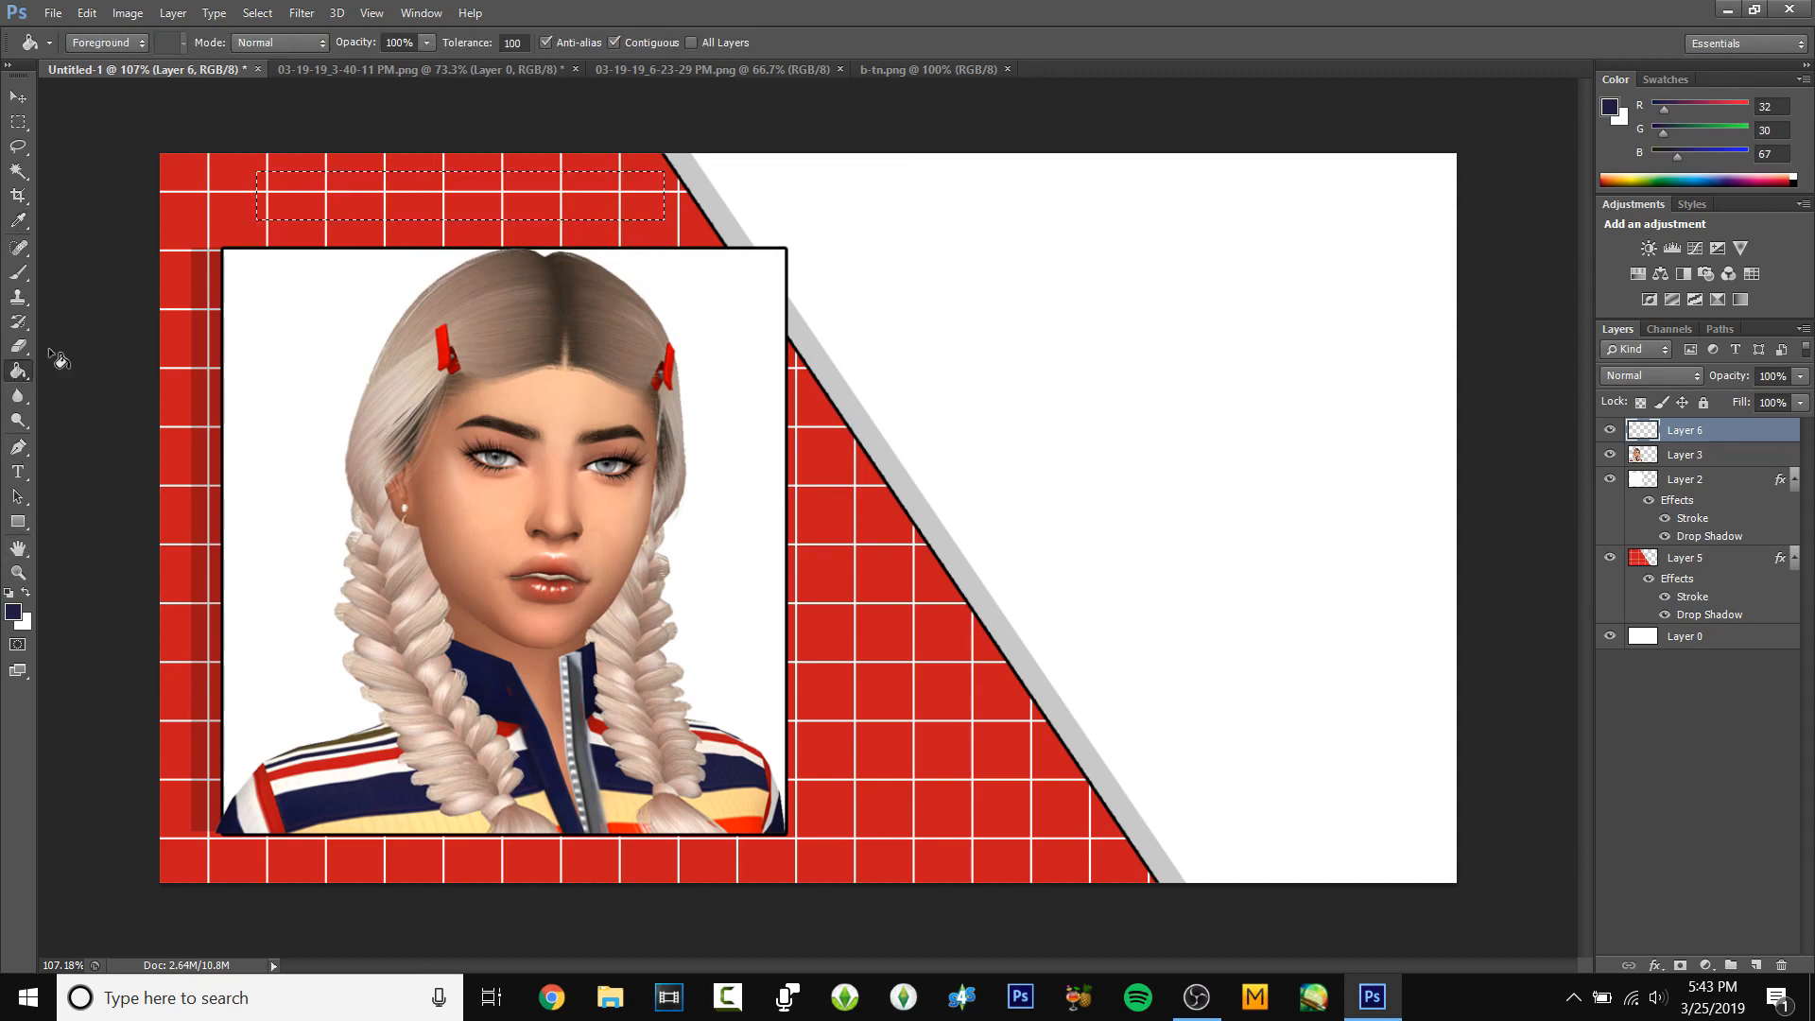
click(421, 198)
- Nudge the navy bar slightly right and down above the portrait frame, and deselect it
key(v)
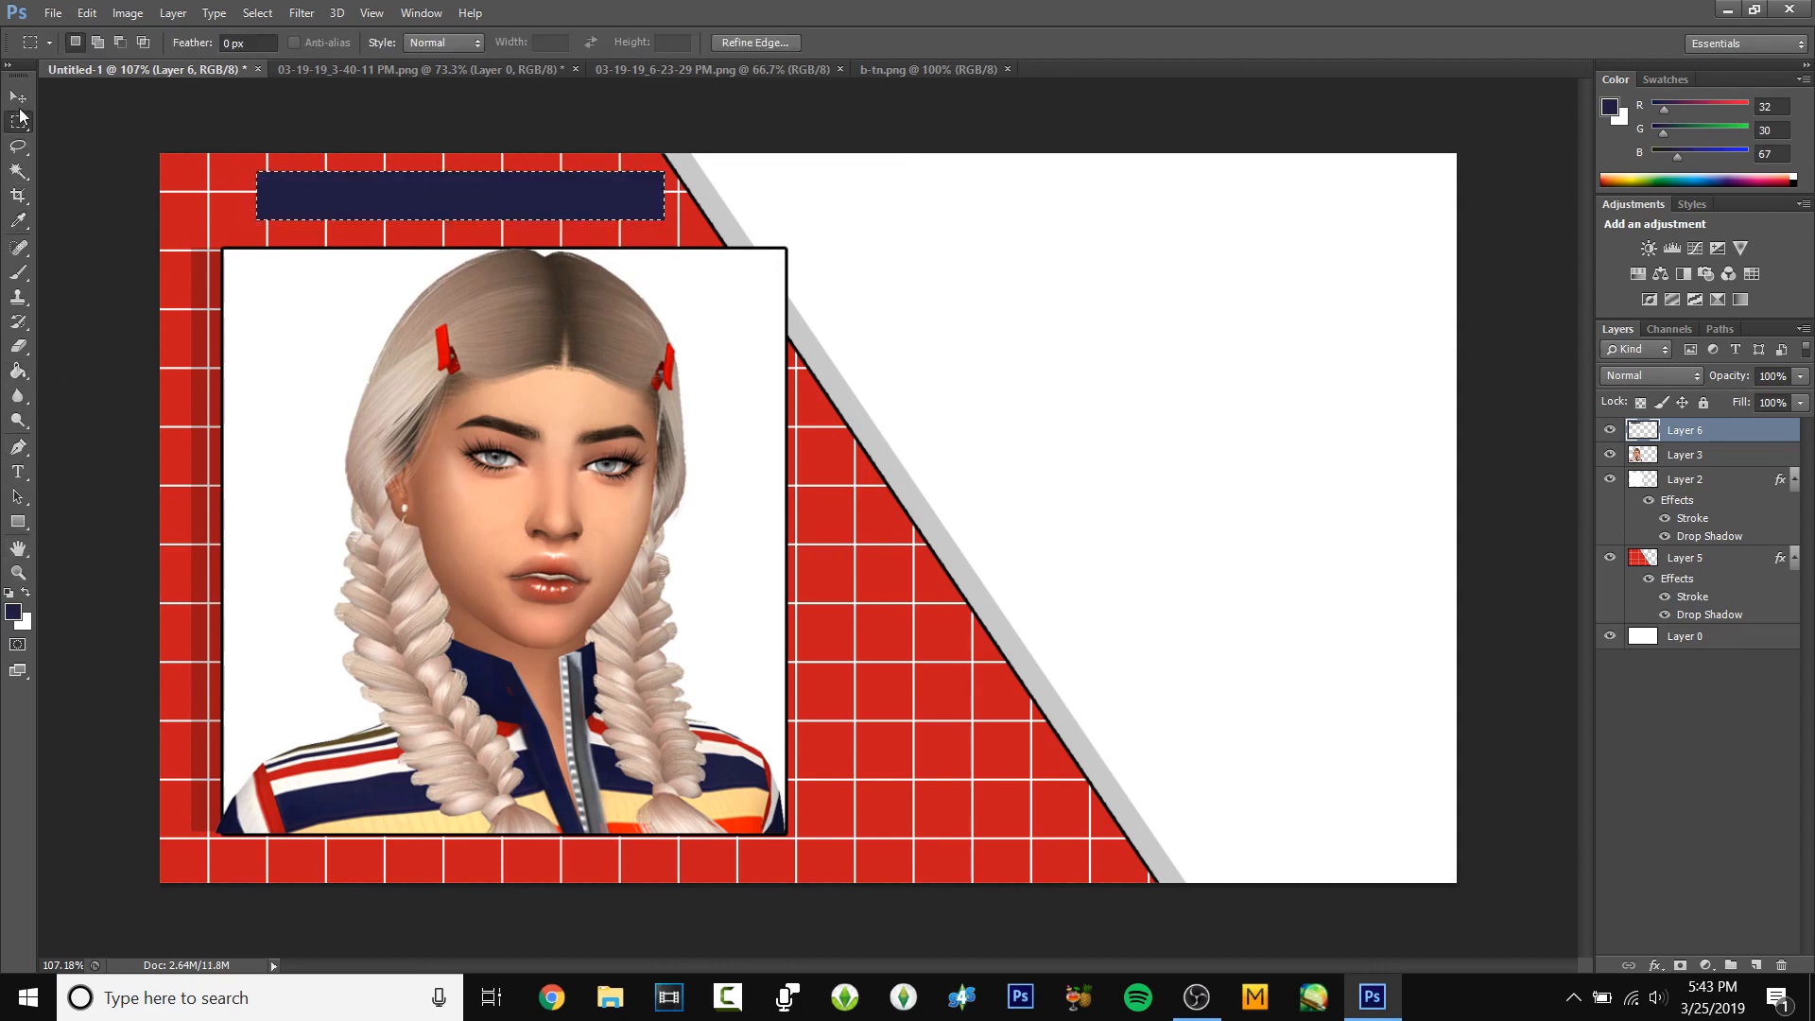
drag(562, 211, 574, 222)
click(17, 122)
click(393, 135)
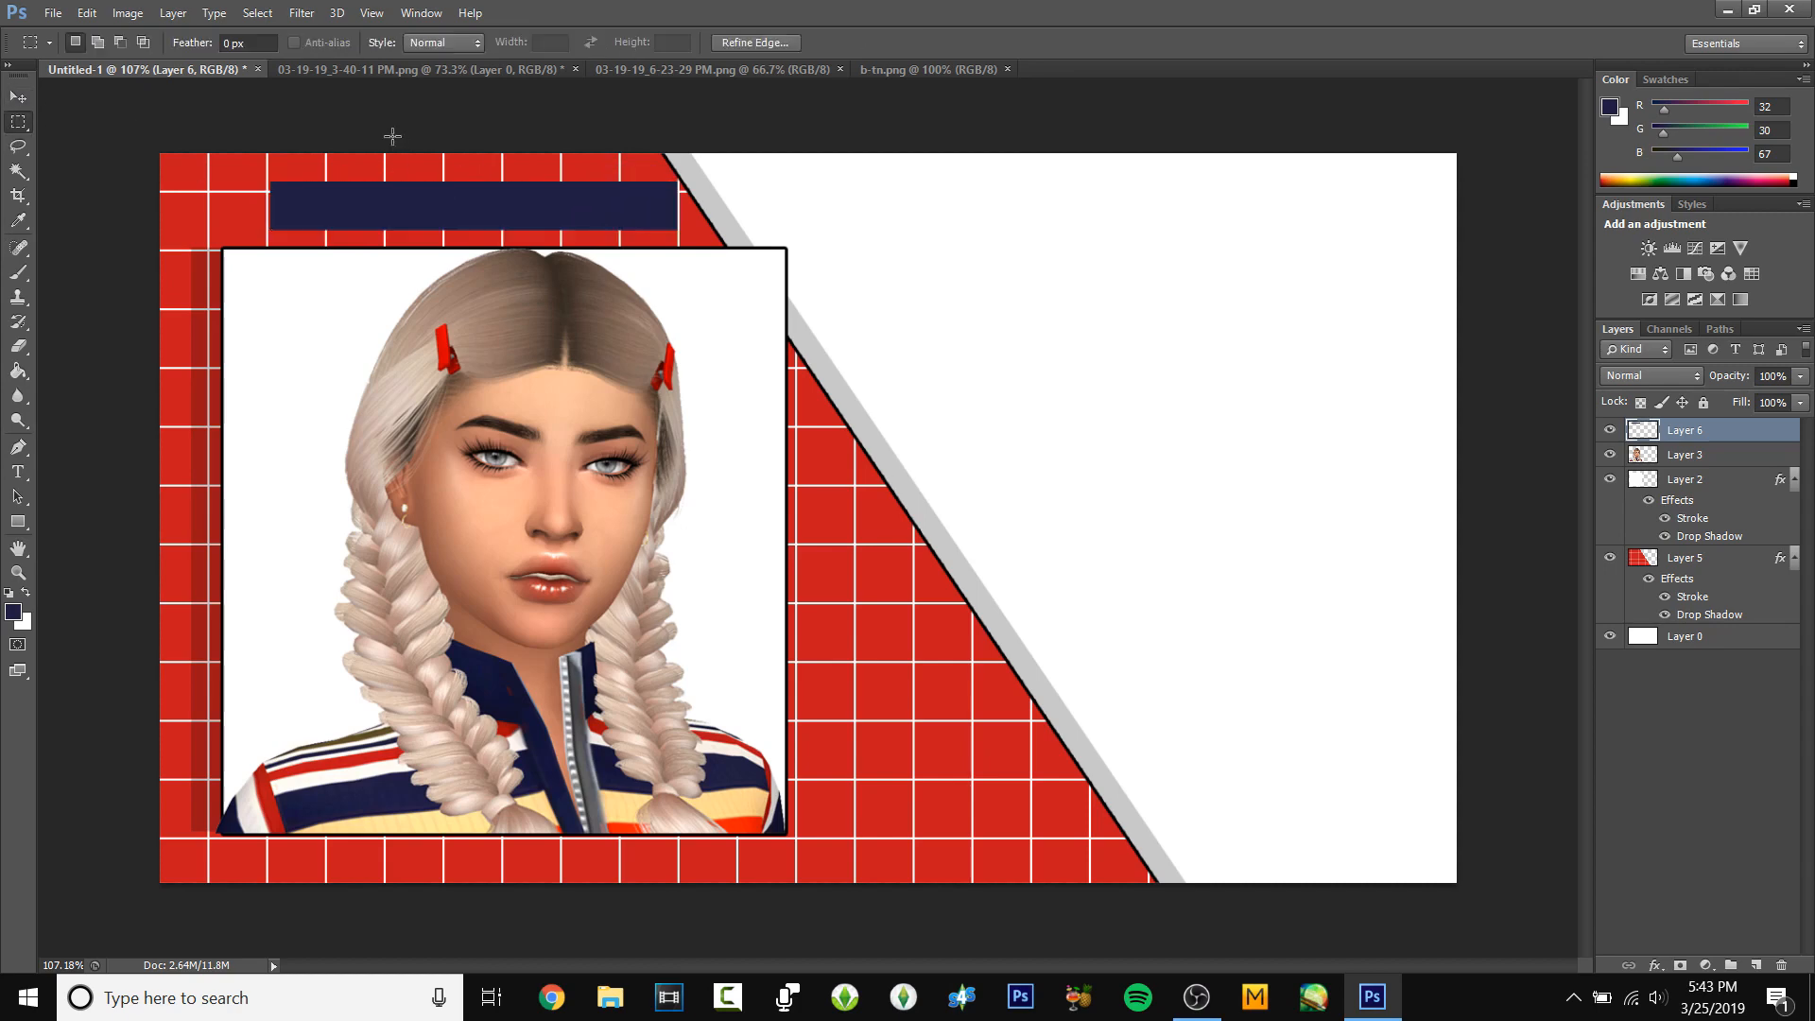
- Move the portrait on Layer 3 together with its Layer 2 frame slightly left
click(1685, 457)
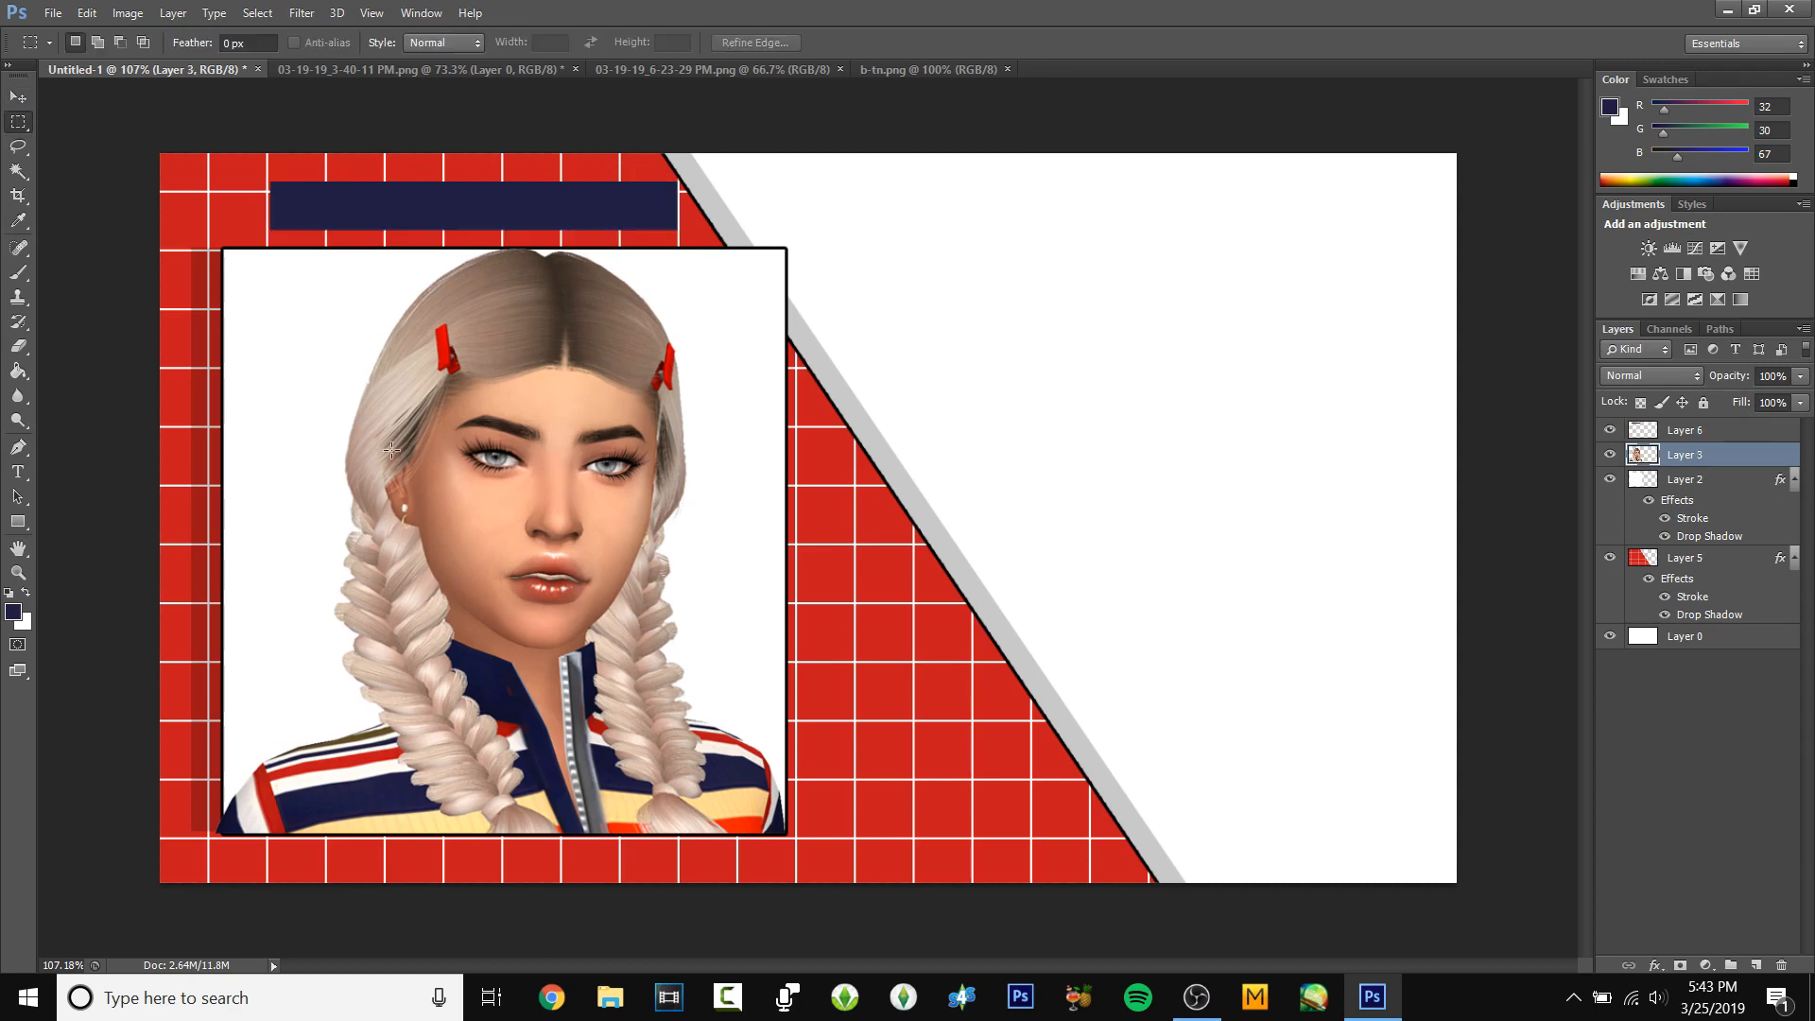
click(17, 97)
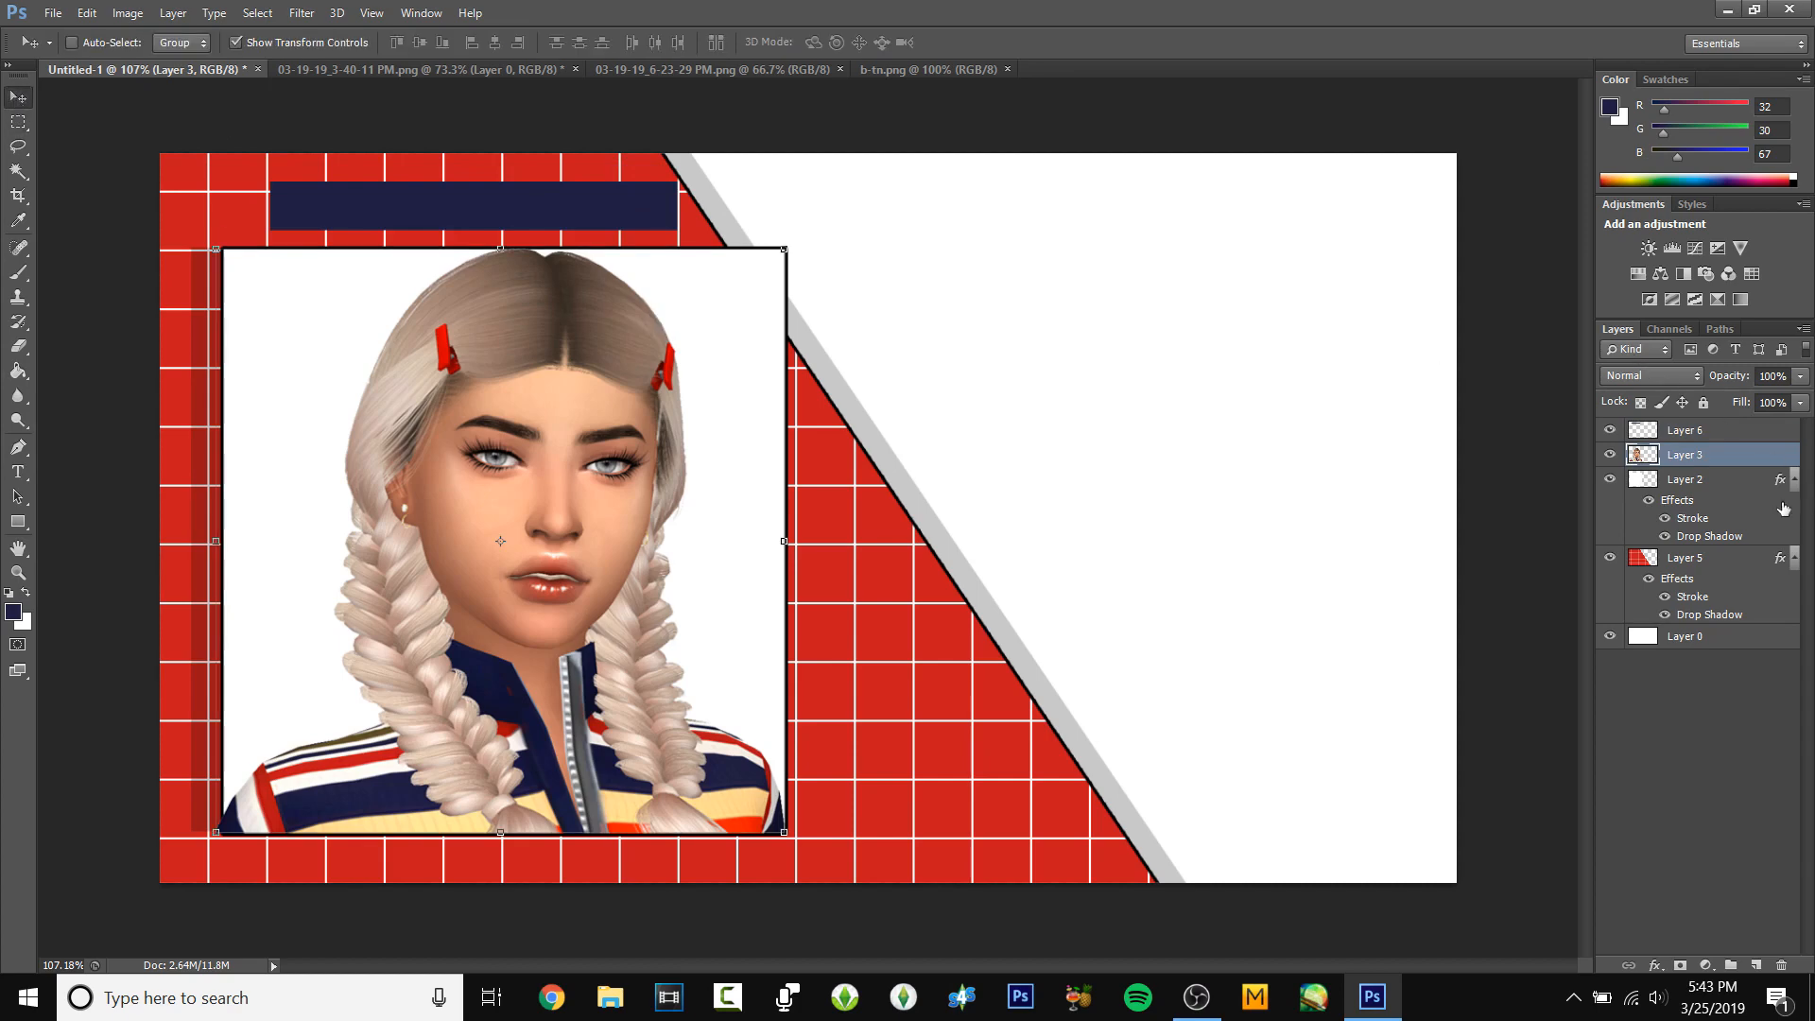
ctrl+click(1739, 481)
drag(719, 467, 691, 472)
scroll(718, 470, down, 3)
key(m)
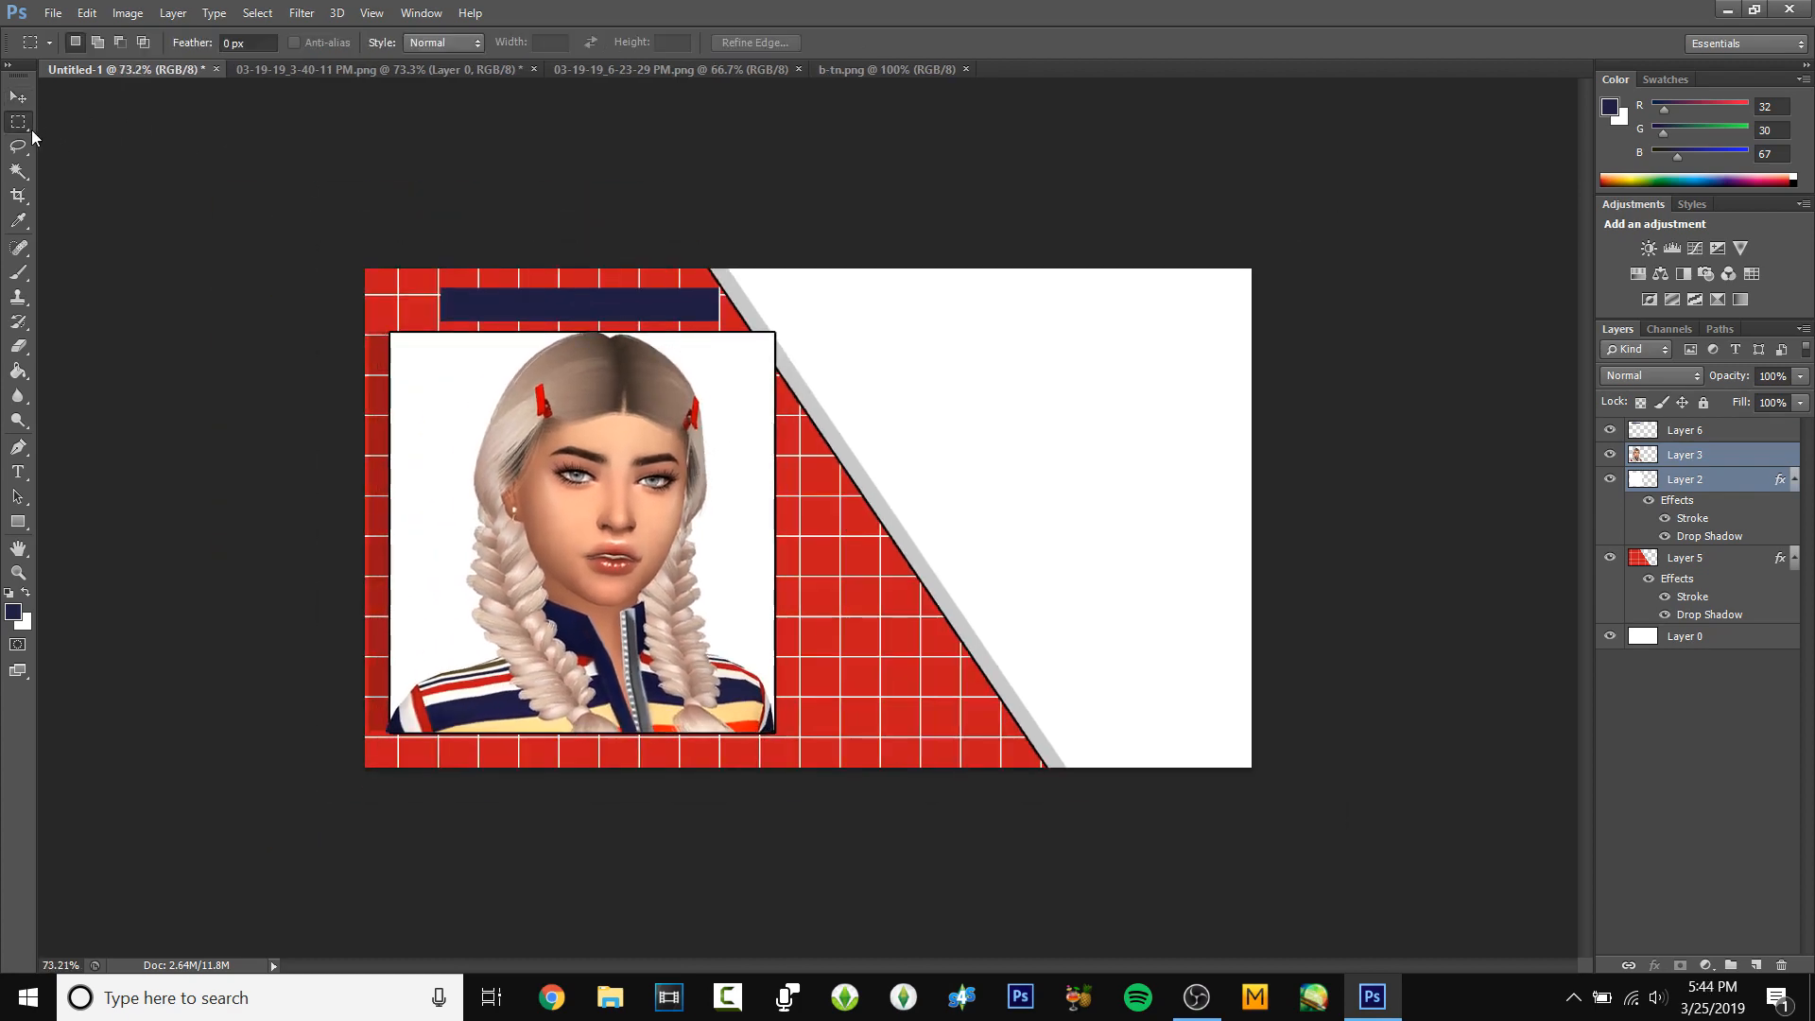
- Add a new empty layer above the navy bar's Layer 6
key(ctrl+plus)
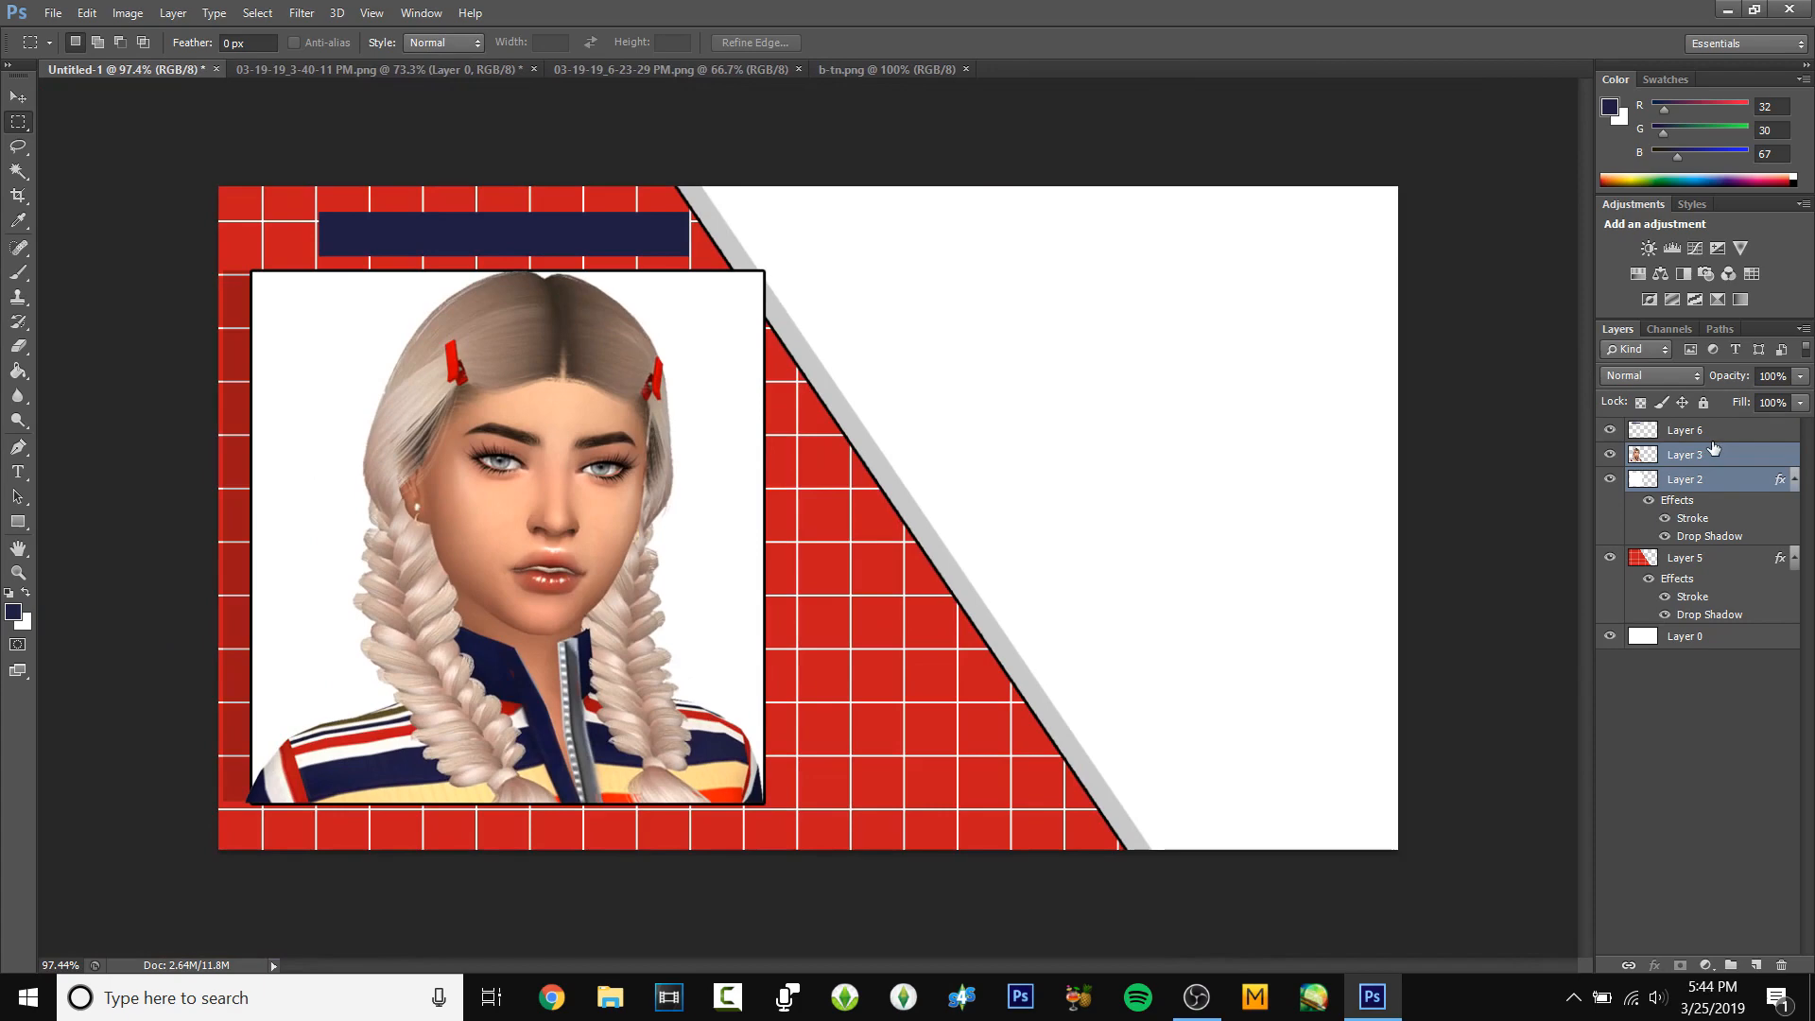
click(1711, 434)
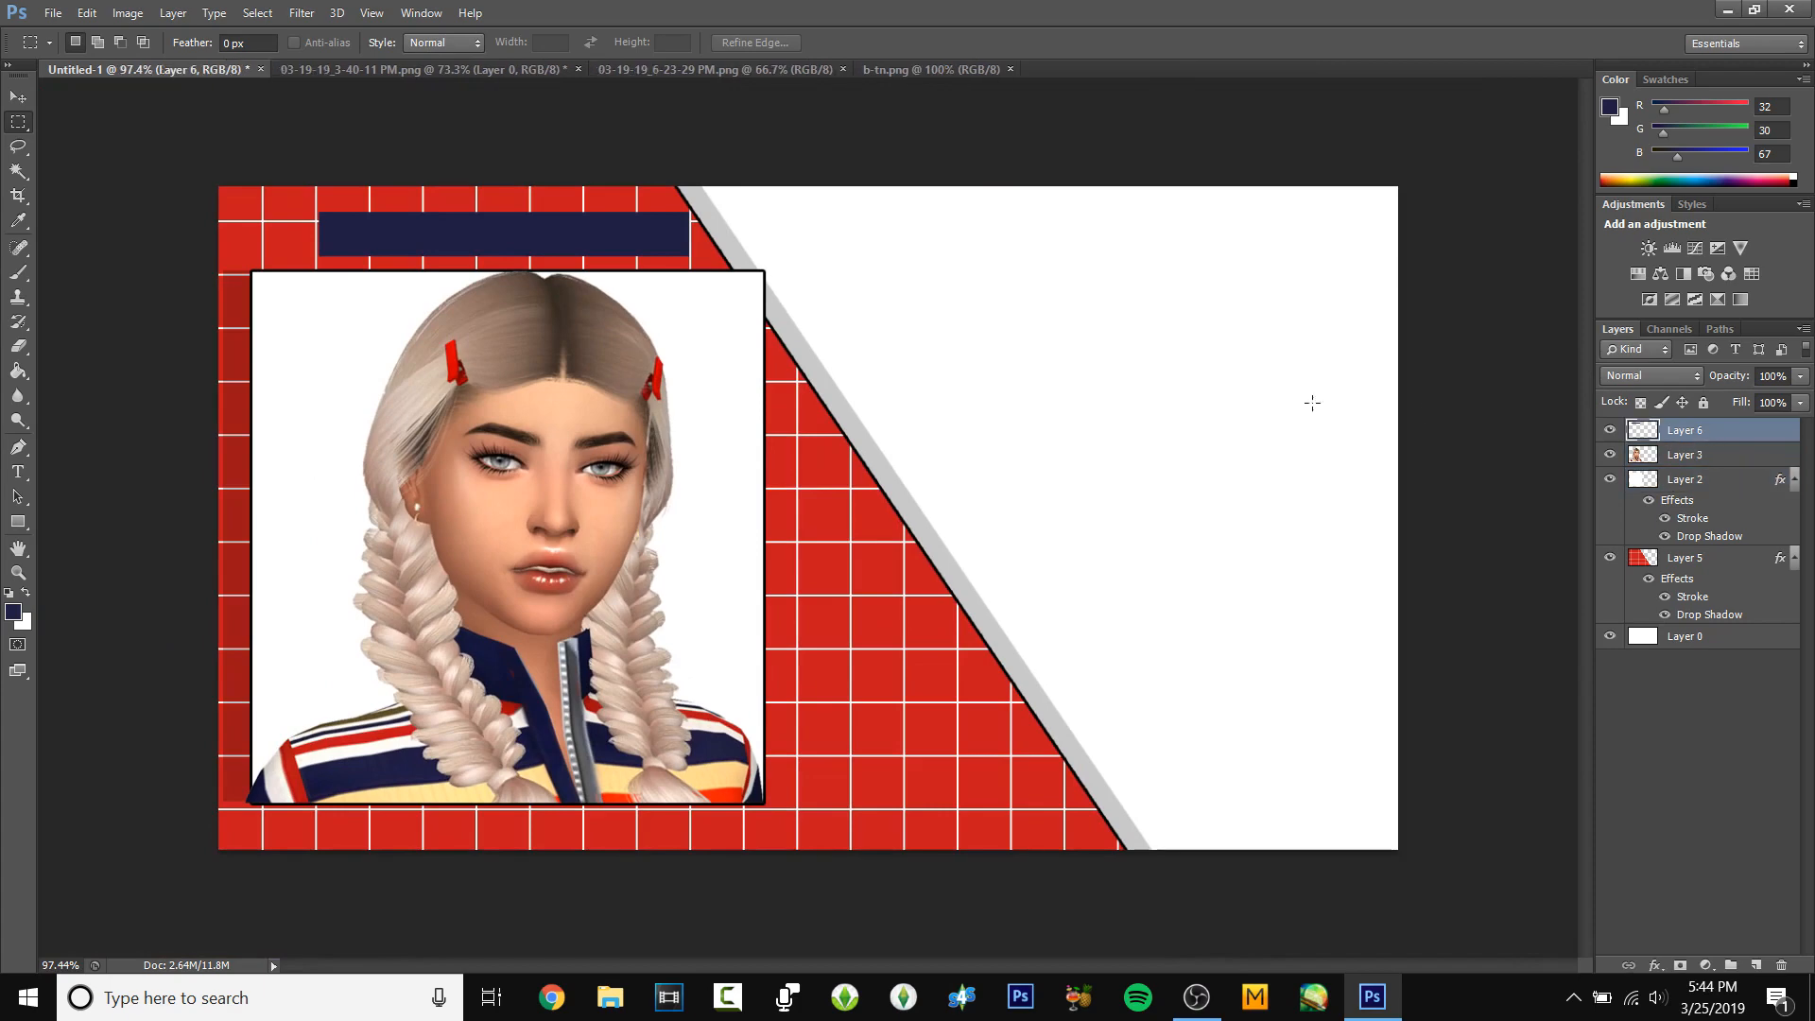
key(ctrl+shift+n)
key(Return)
key(ctrl+plus)
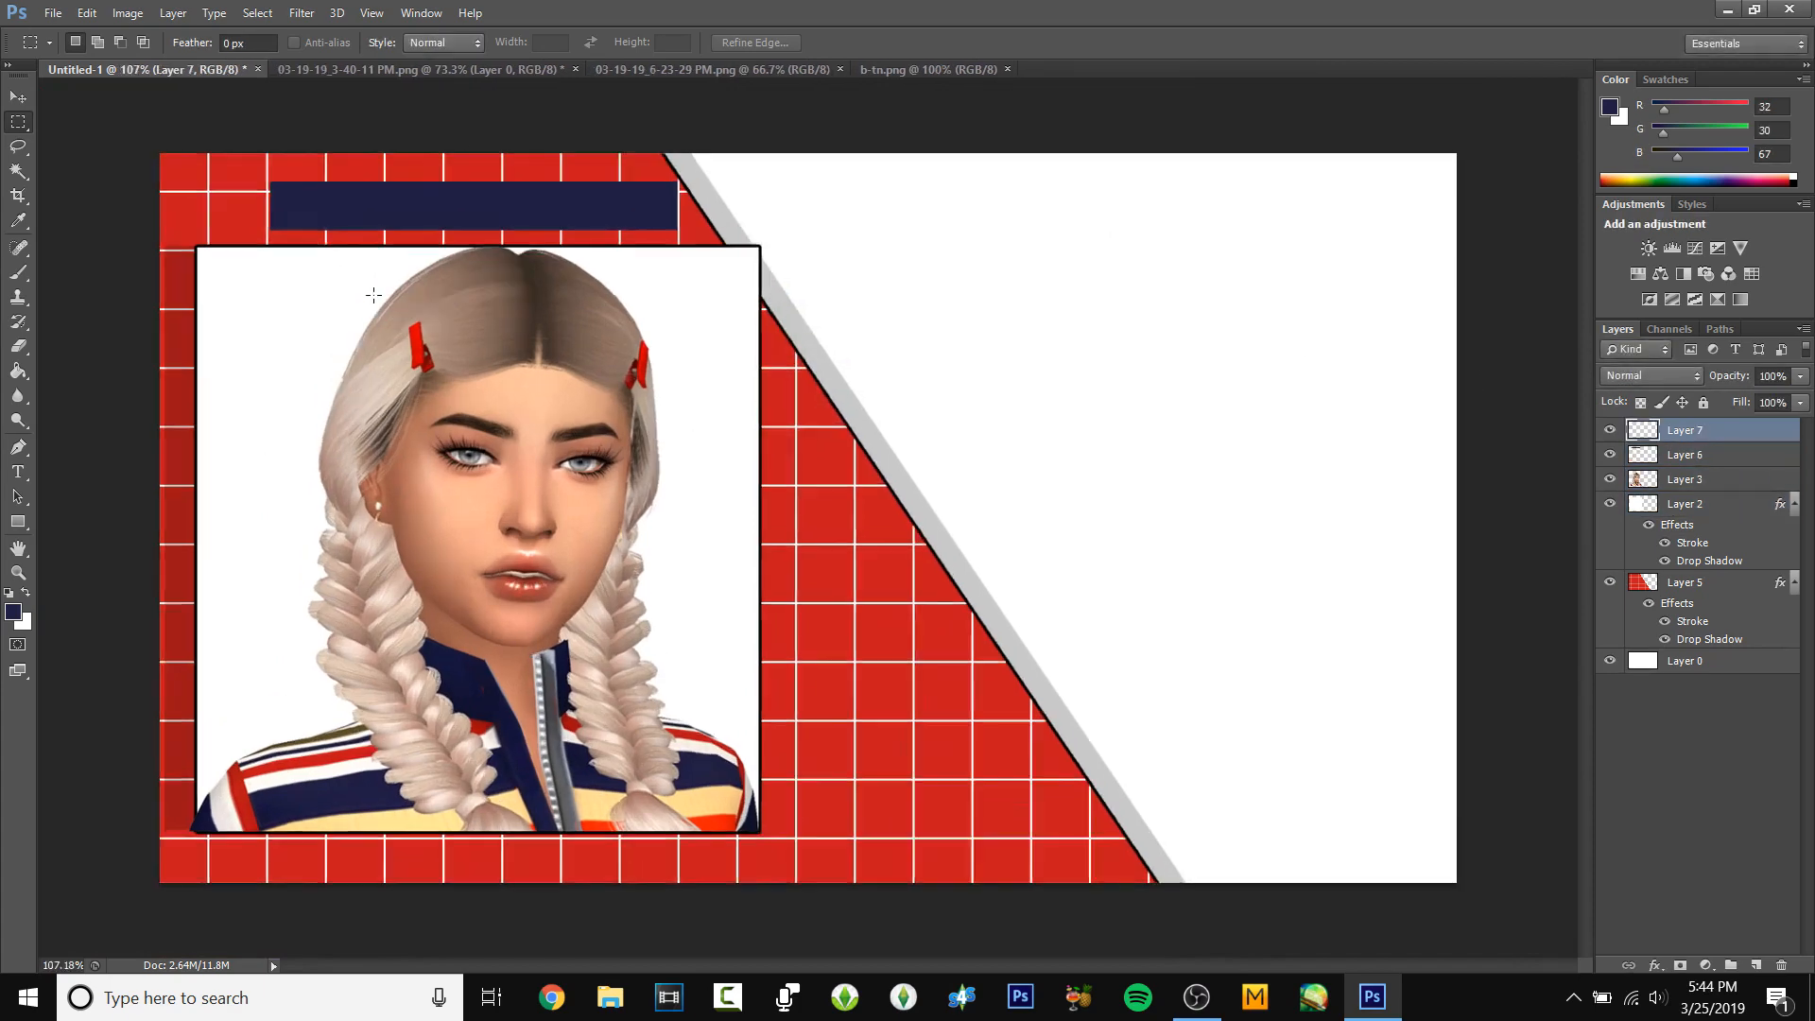
key(ctrl+minus)
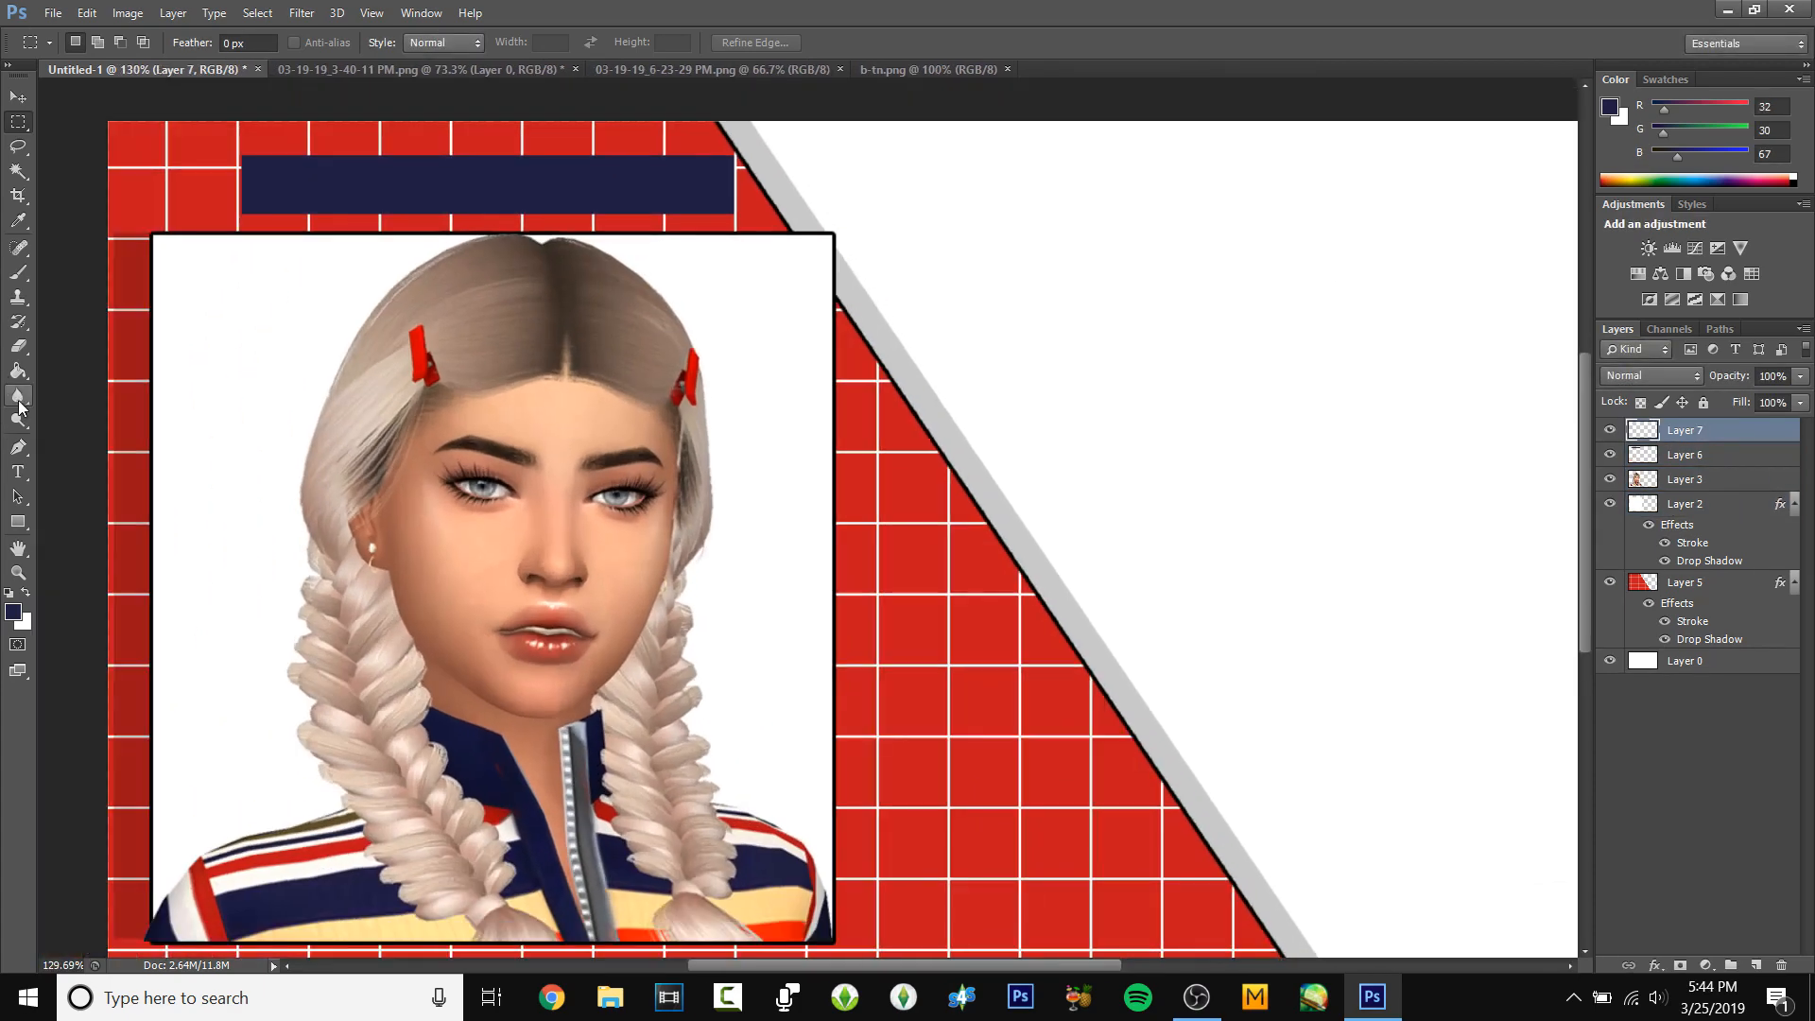
- Start a white Arial text line on the navy bar above the portrait
click(25, 594)
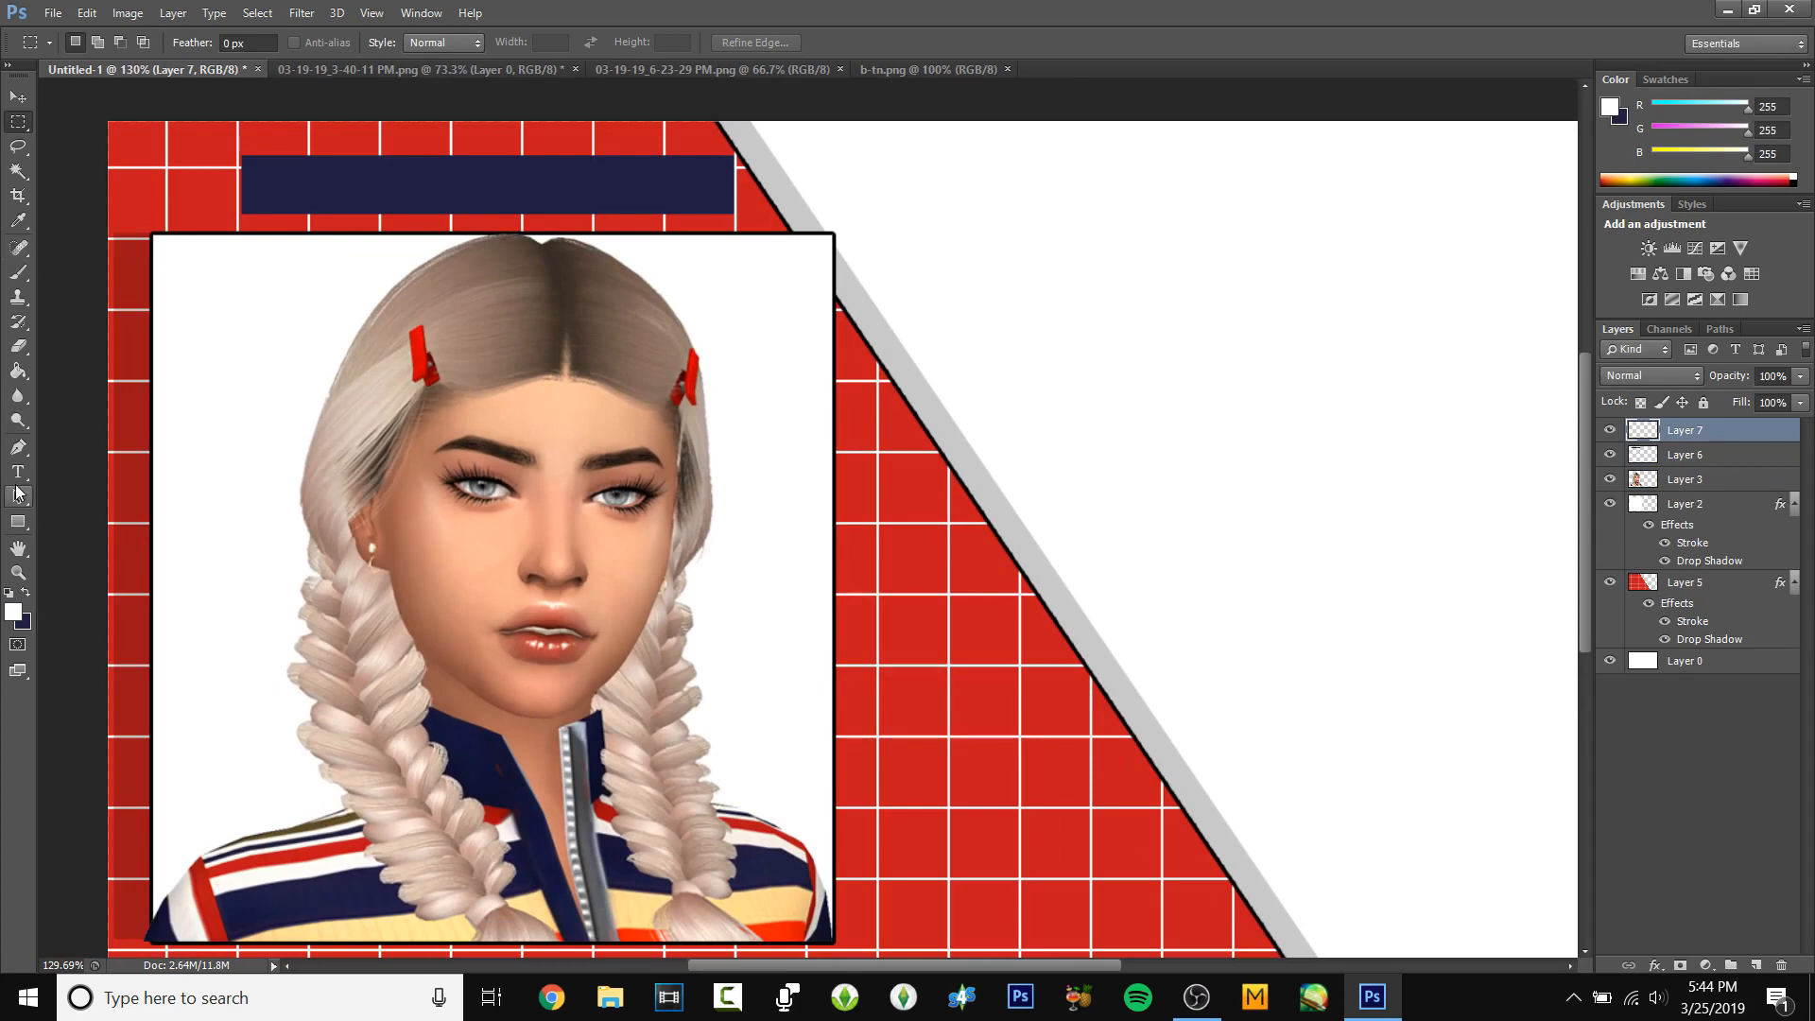
click(17, 478)
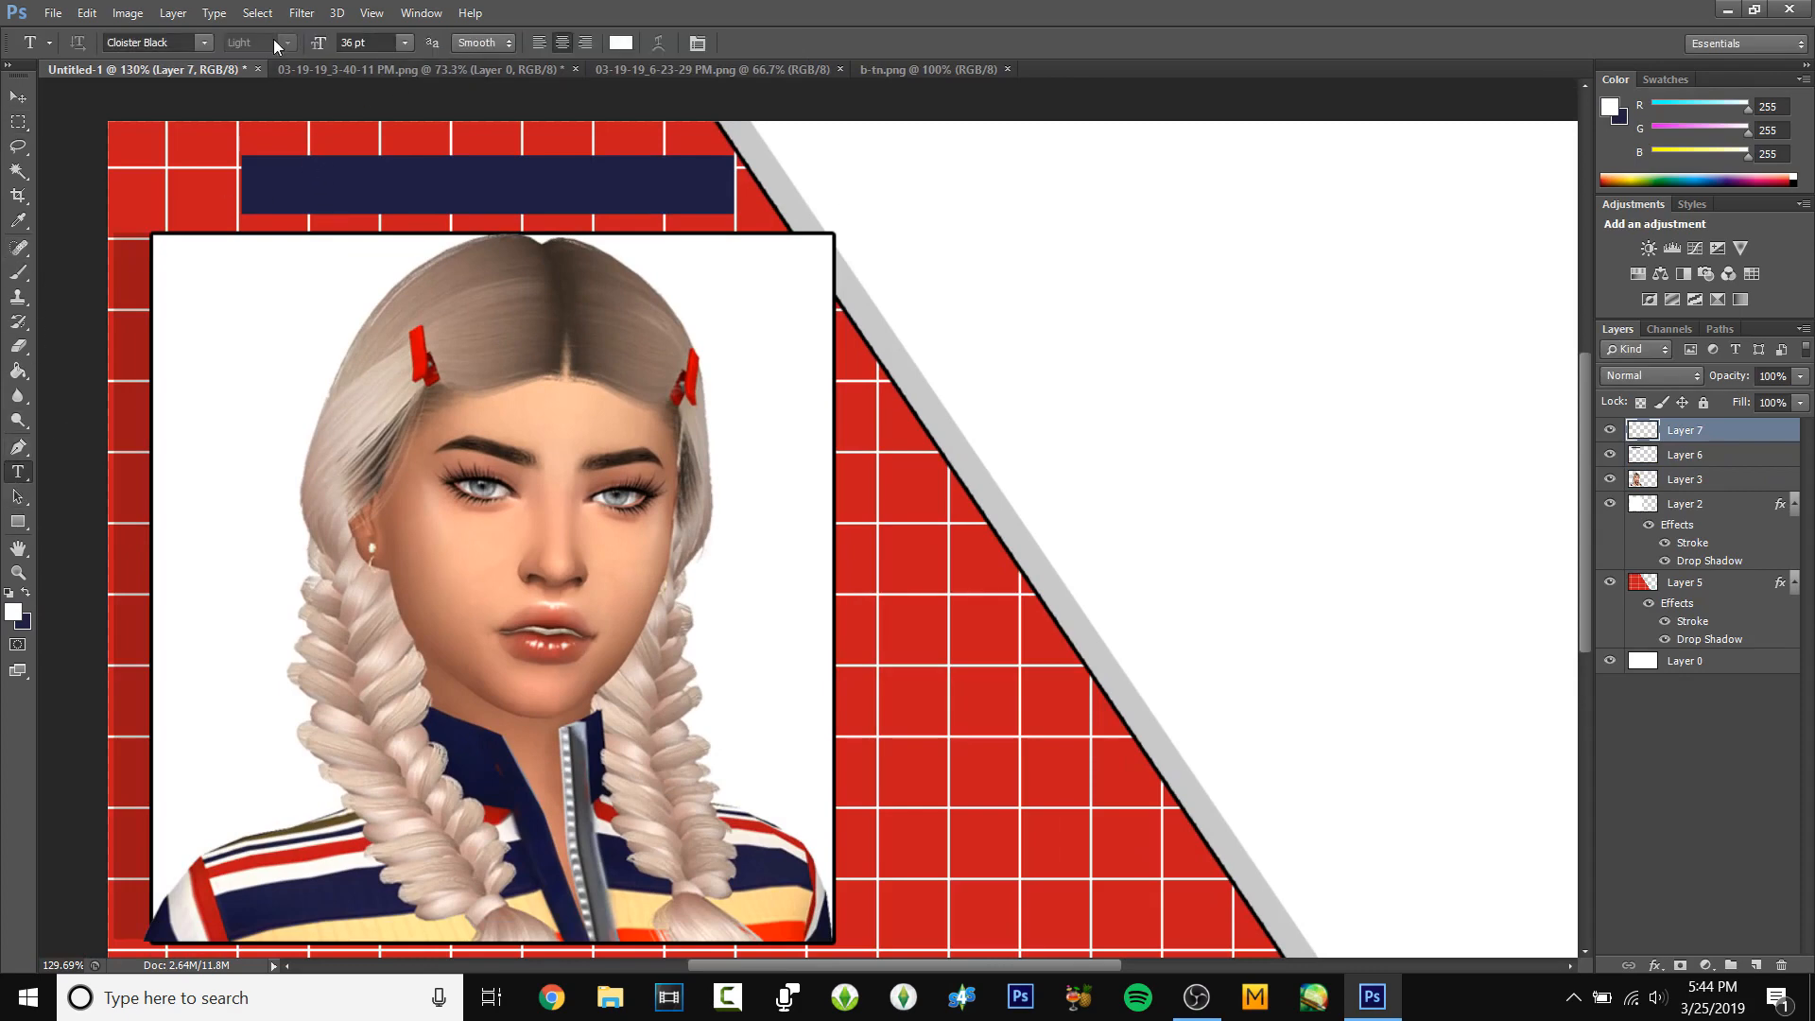
click(203, 42)
scroll(243, 127, up, 5)
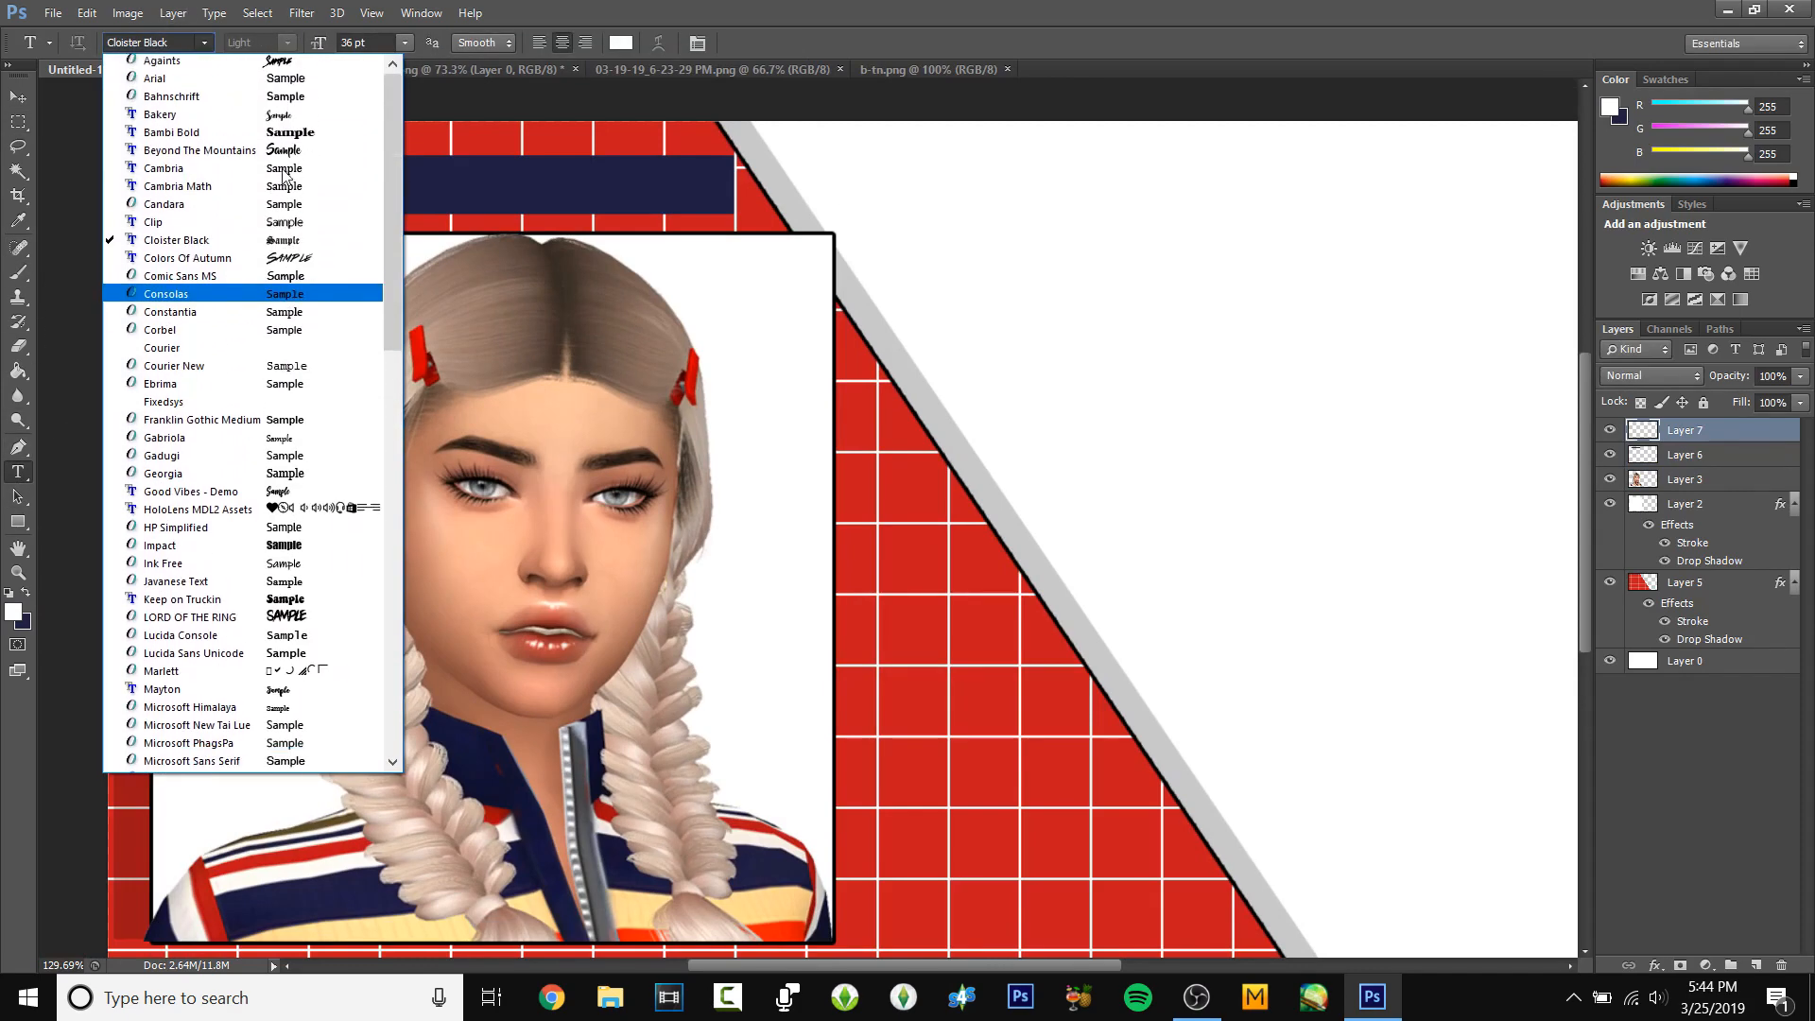
click(242, 119)
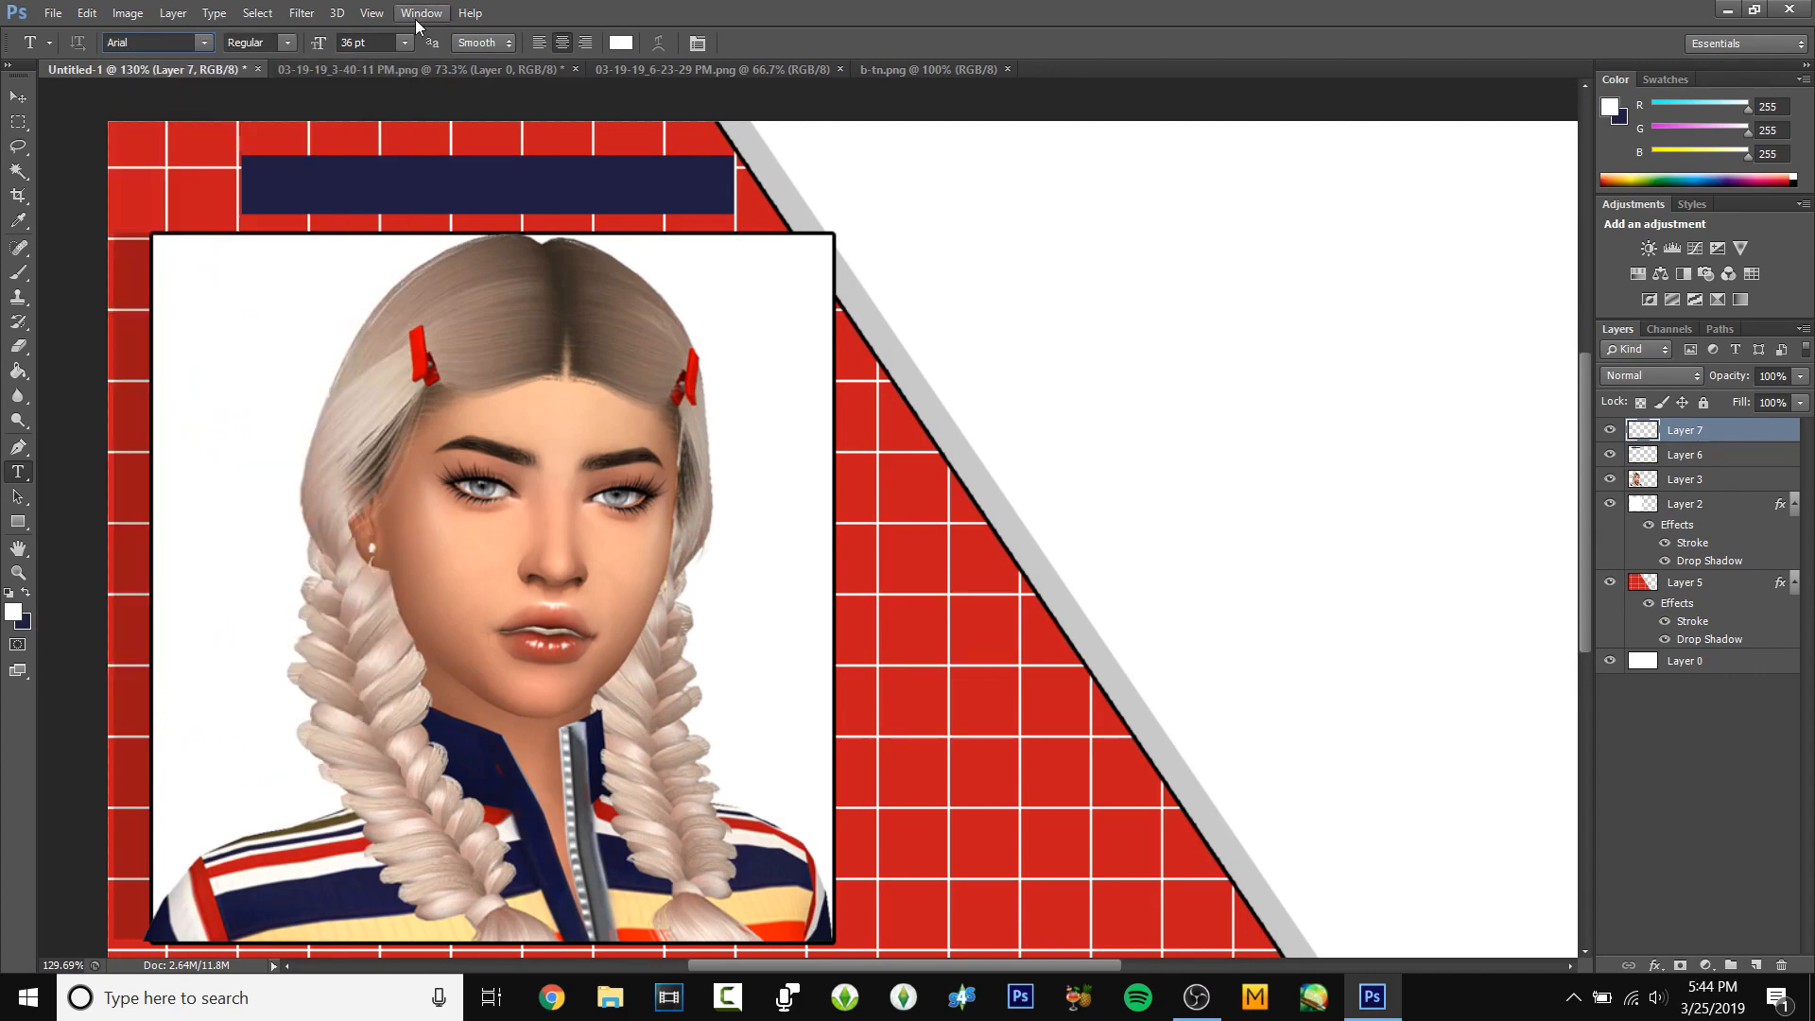
click(379, 181)
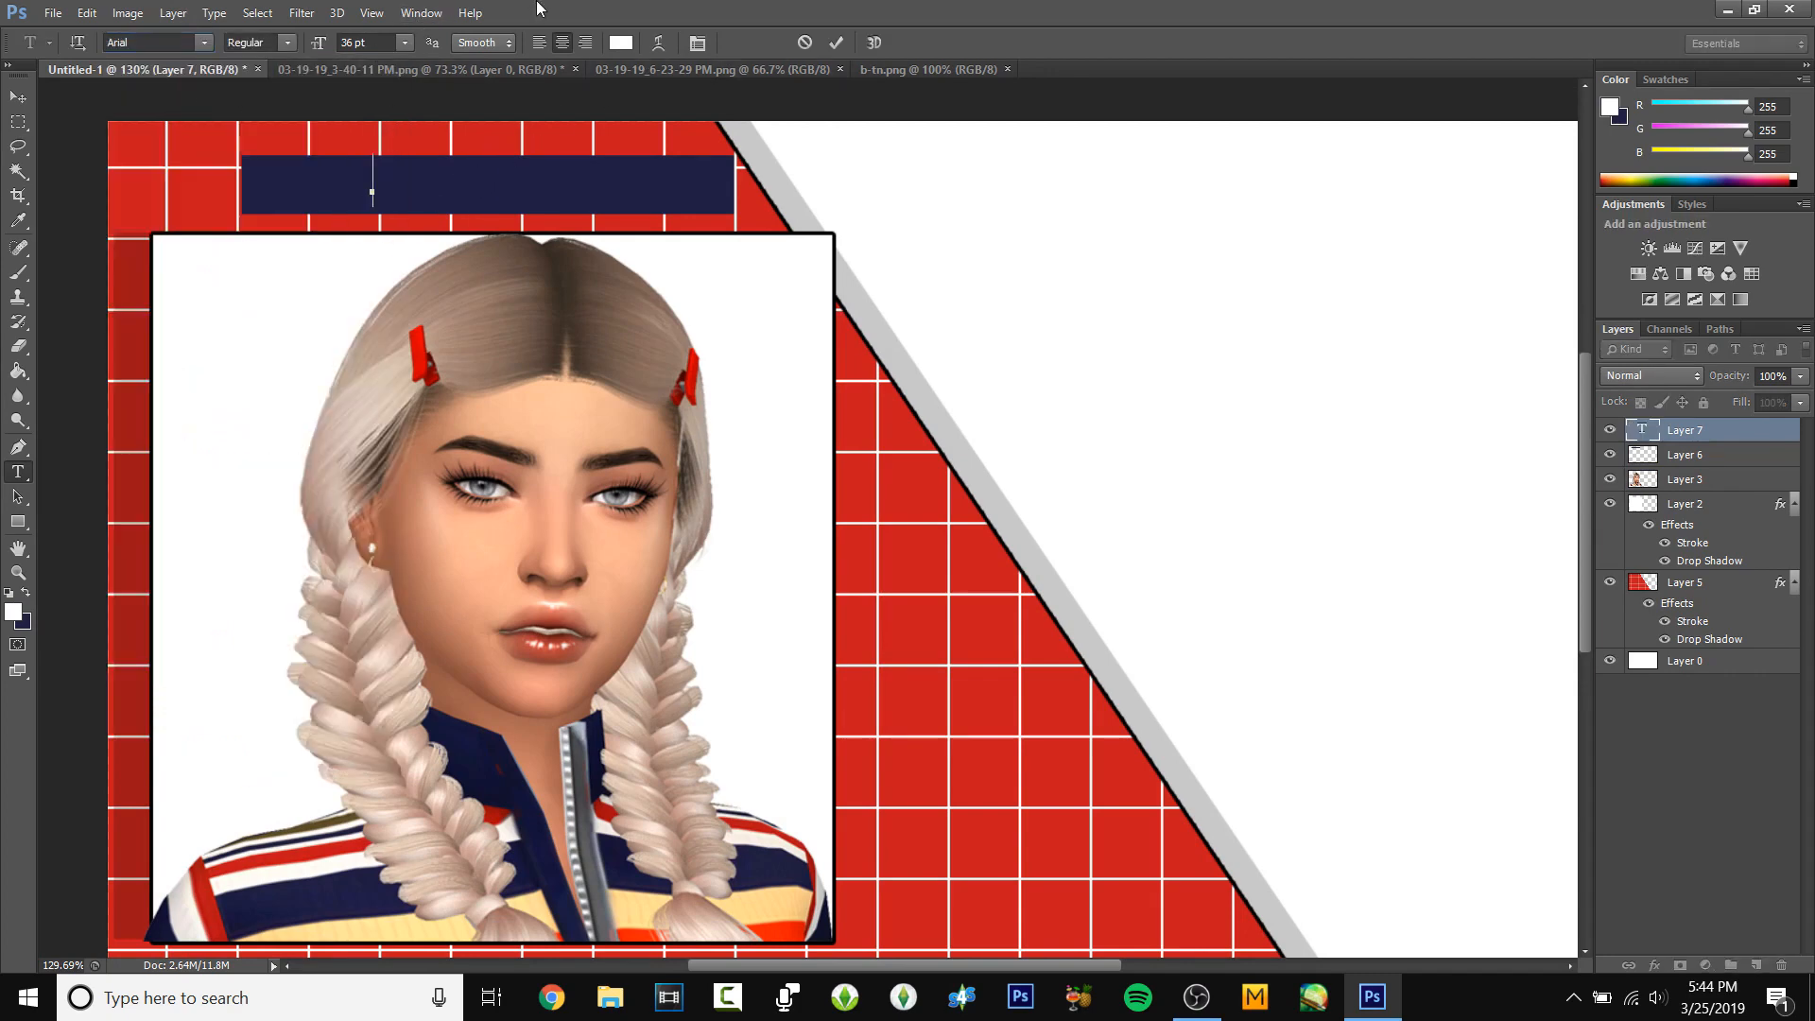
text(the)
key(BackSpace)
key(BackSpace)
key(BackSpace)
- Set the font style to Bold Italic and enter "the sims 4 cas" as the text on the navy bar
click(288, 43)
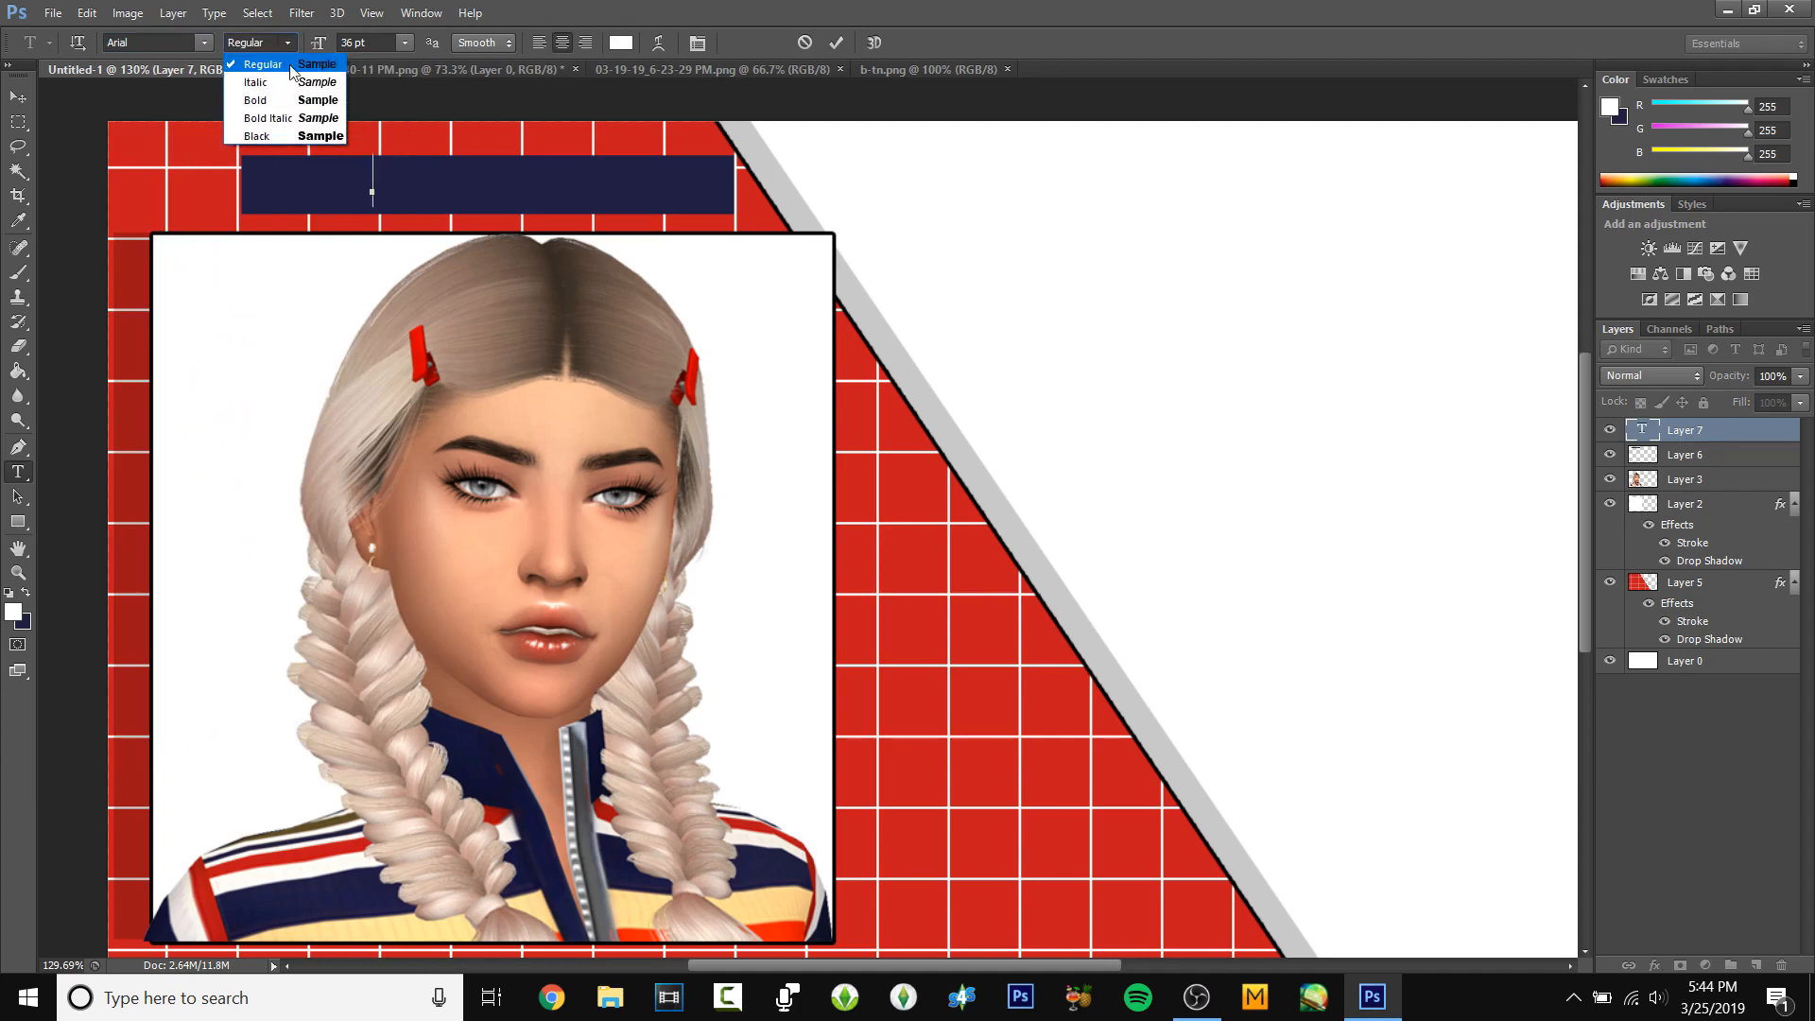
click(304, 138)
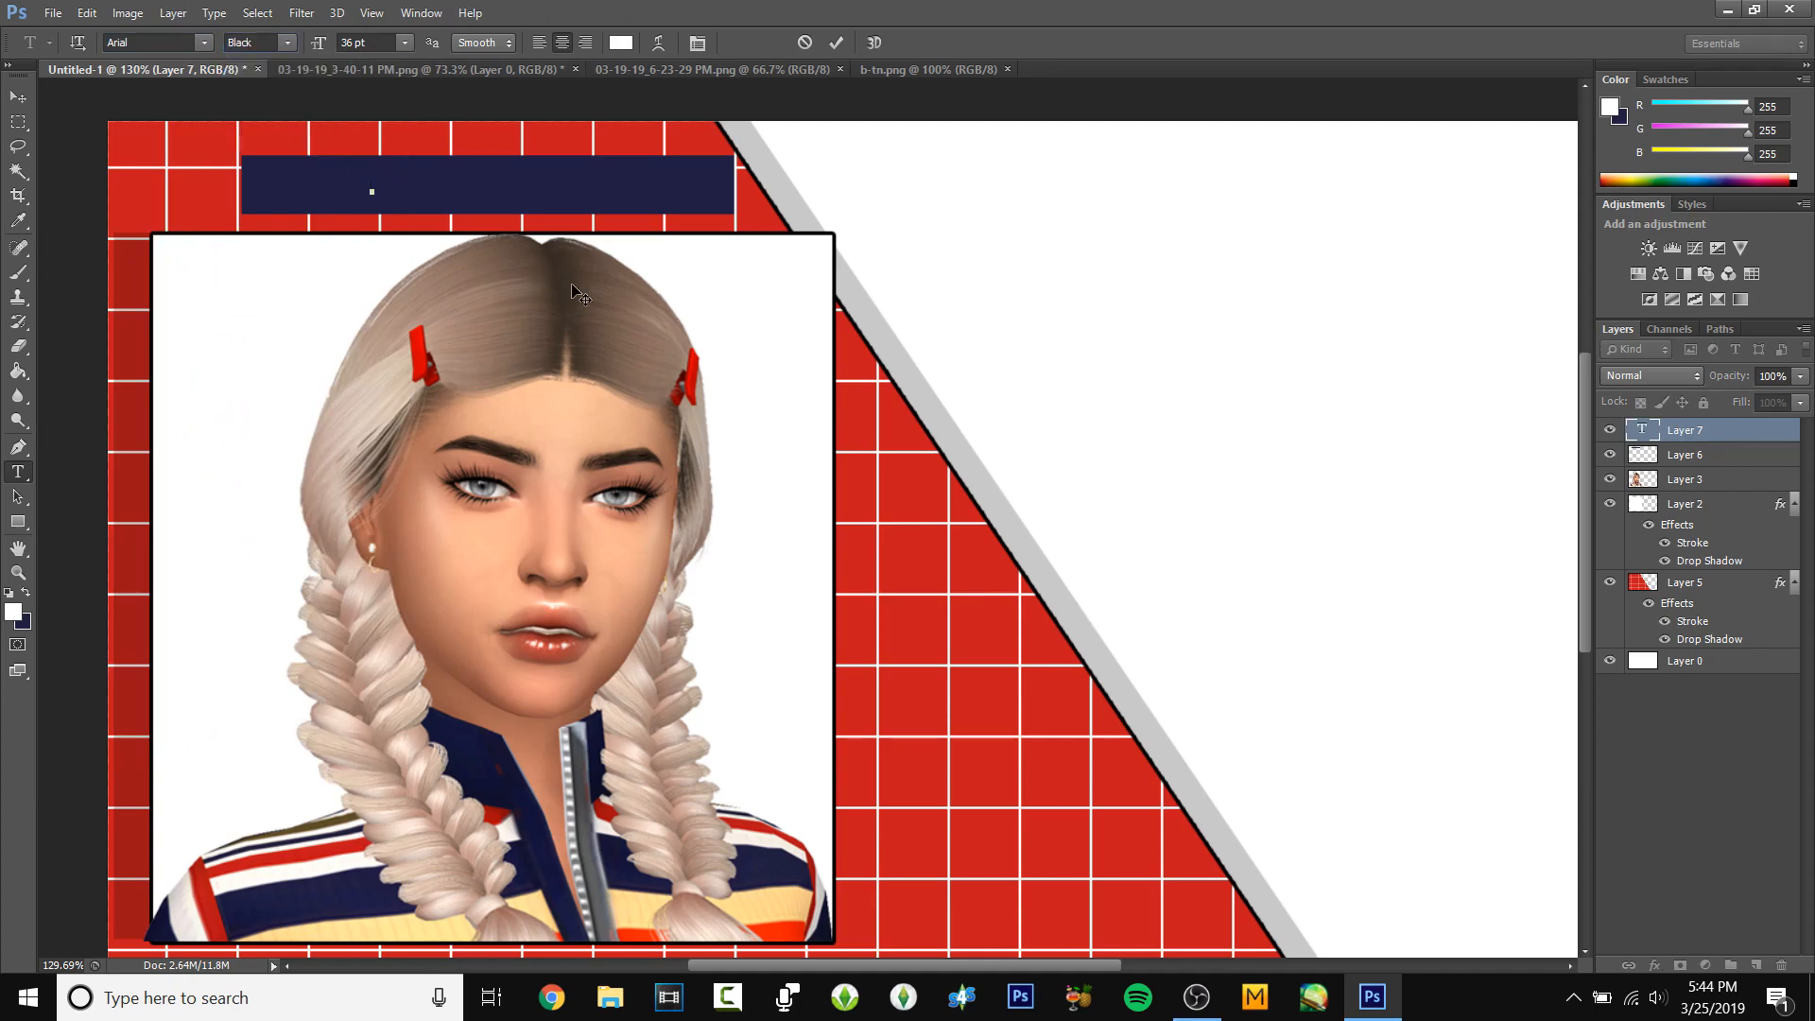
click(287, 43)
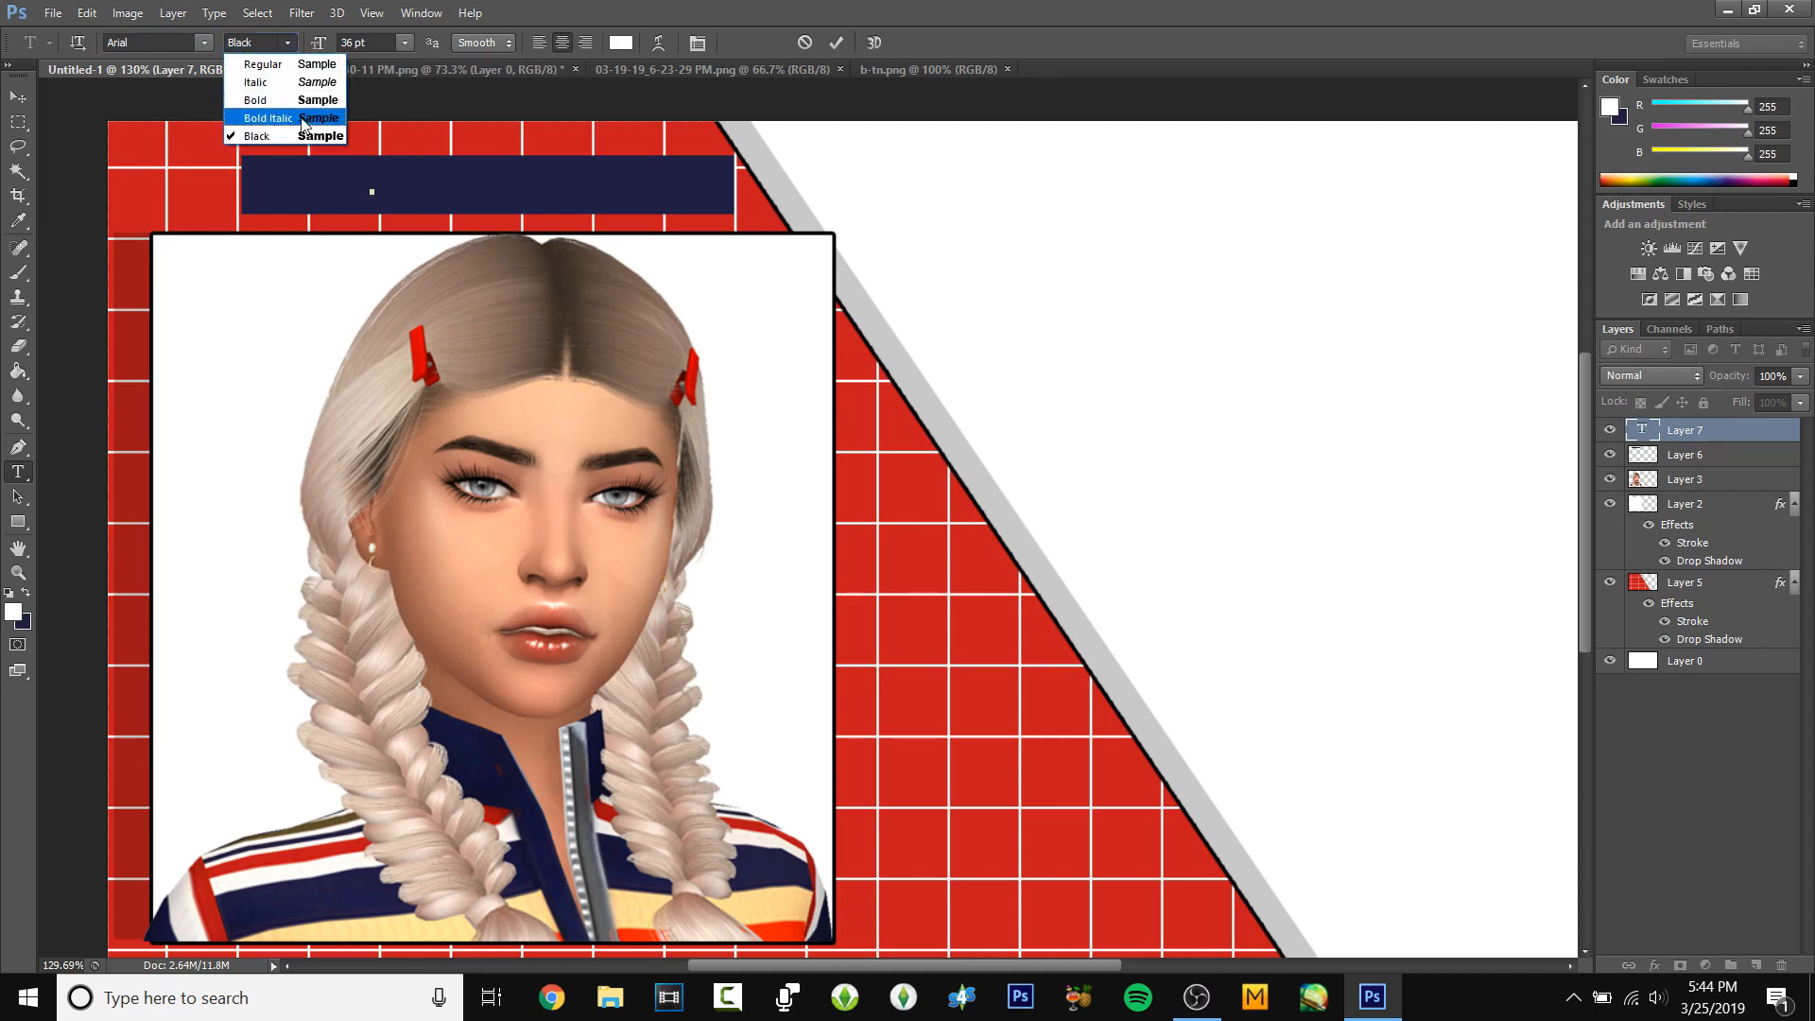
click(284, 119)
text(the sims )
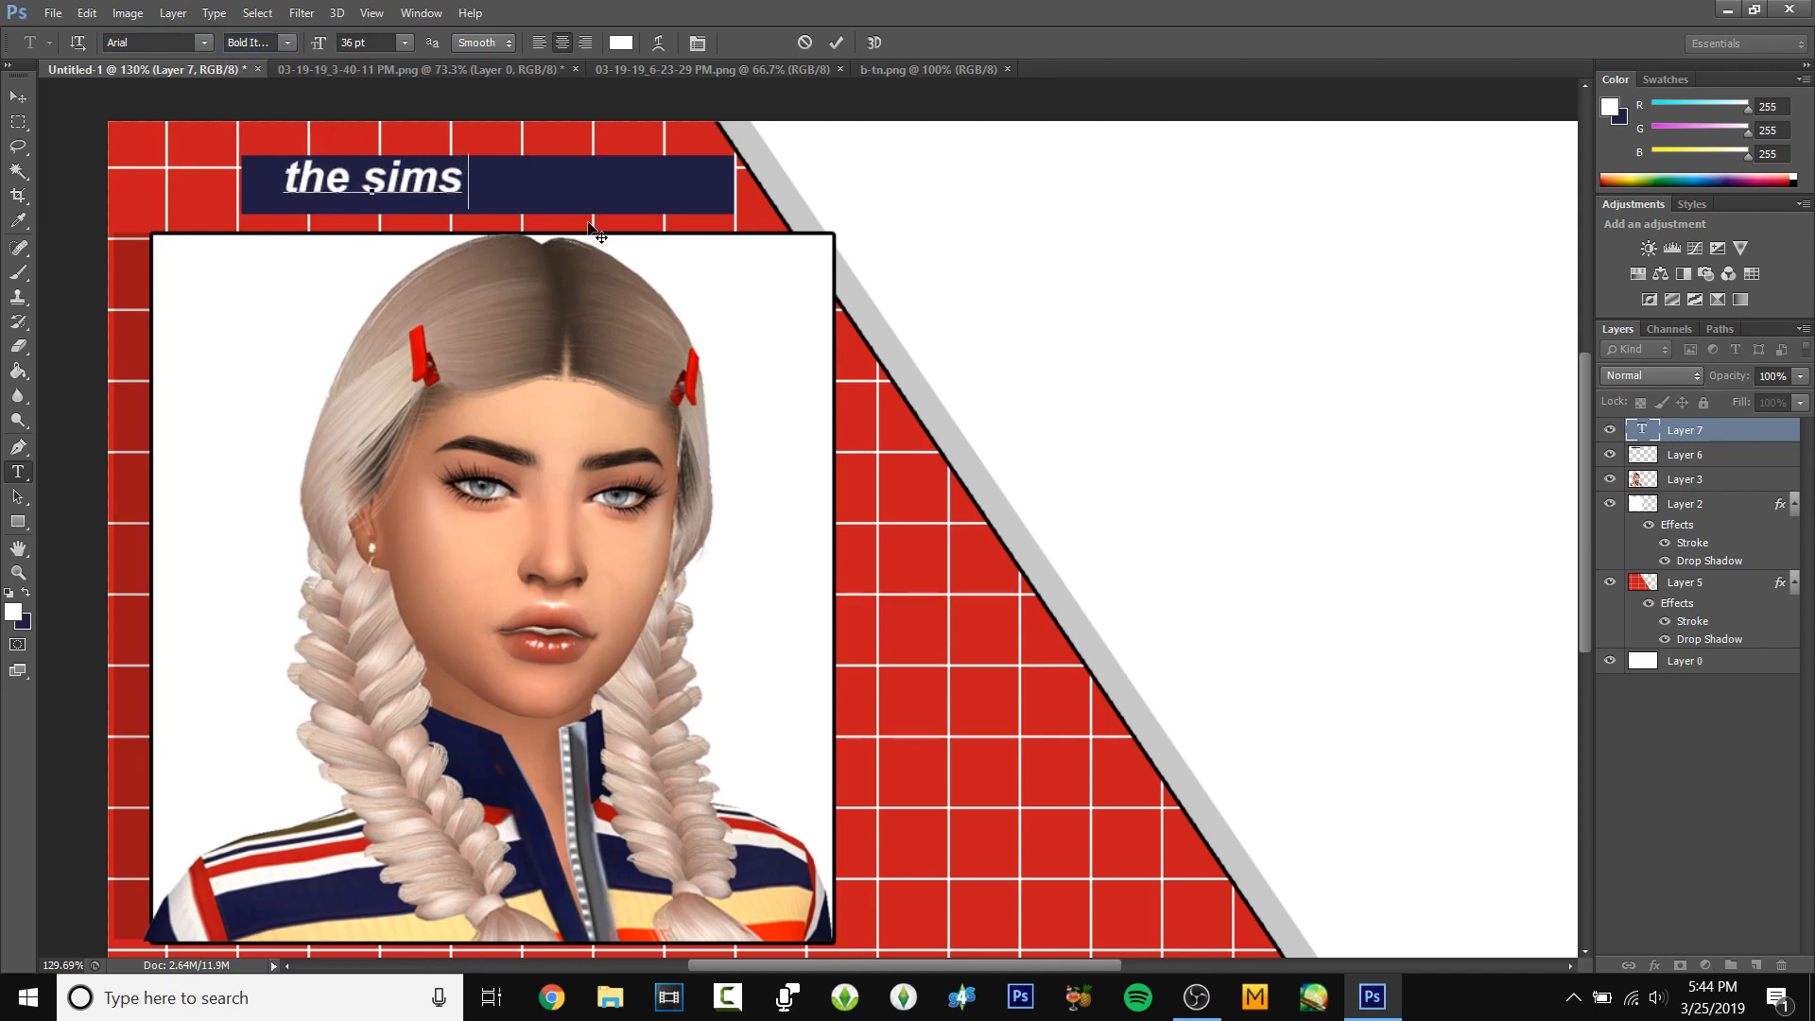
text(4 cas)
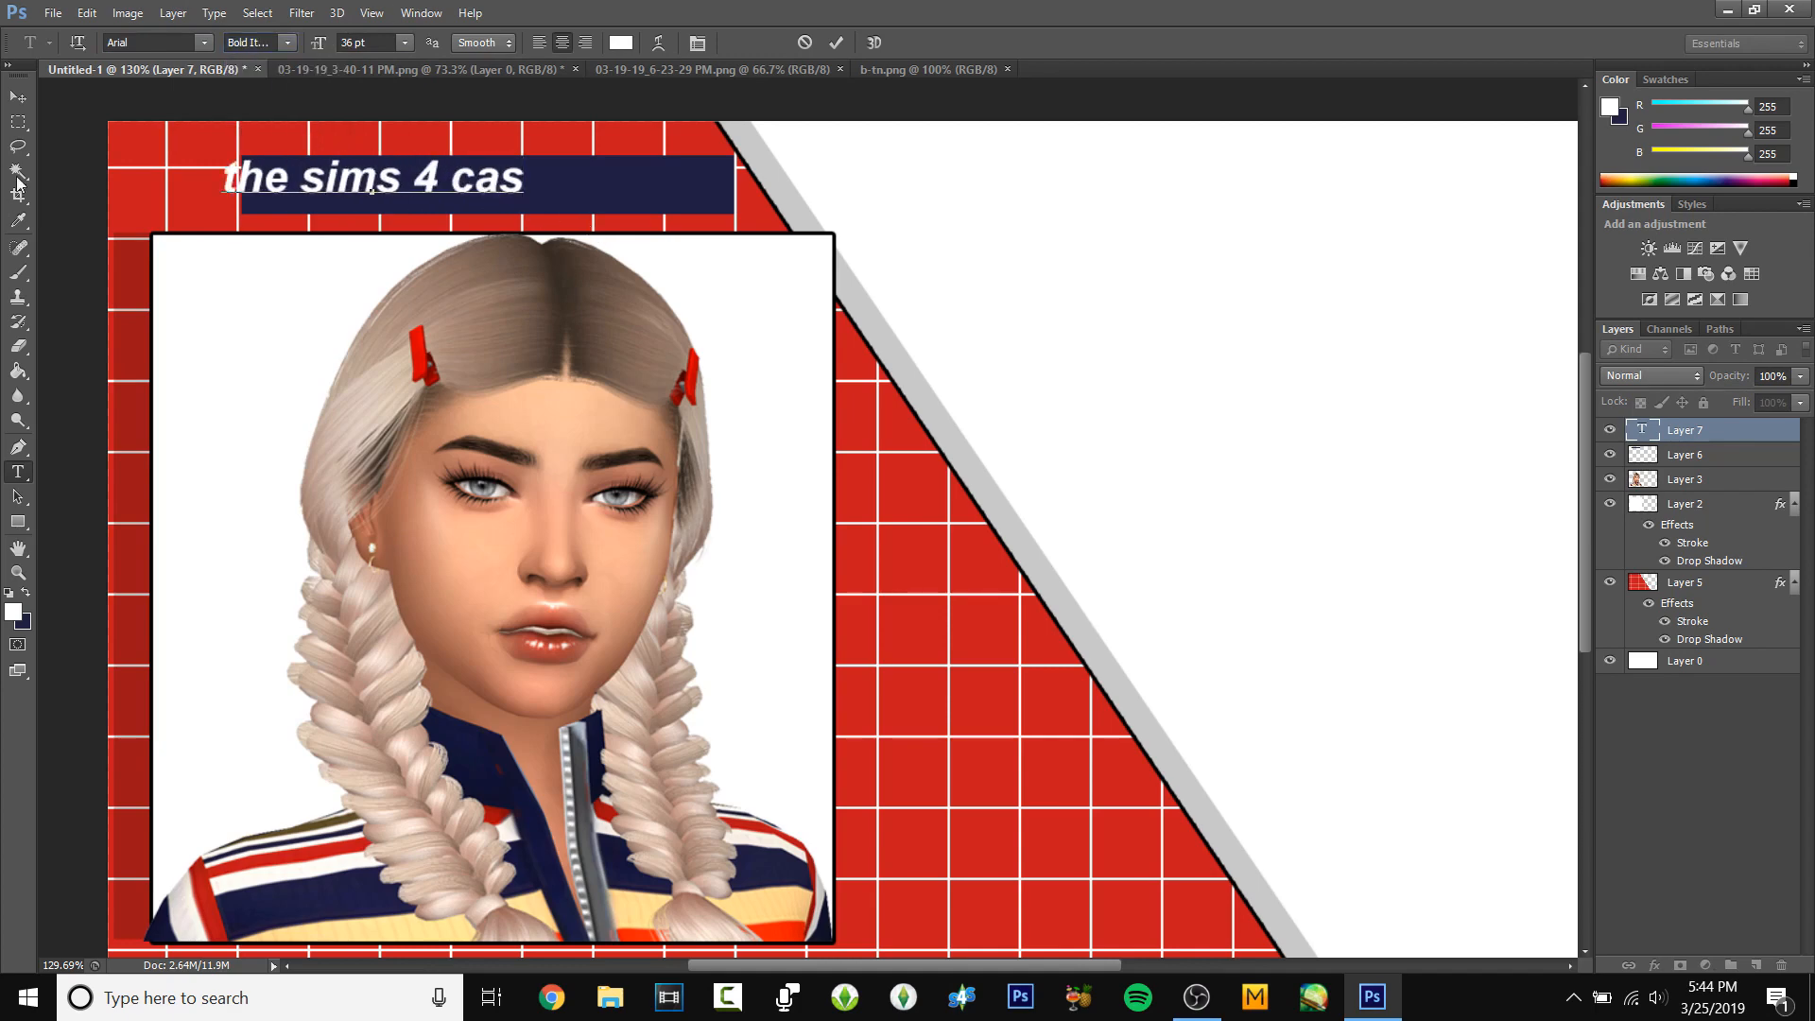
- Move the "the sims 4 cas" text right so it sits centred on the navy bar
click(19, 96)
drag(471, 182, 581, 182)
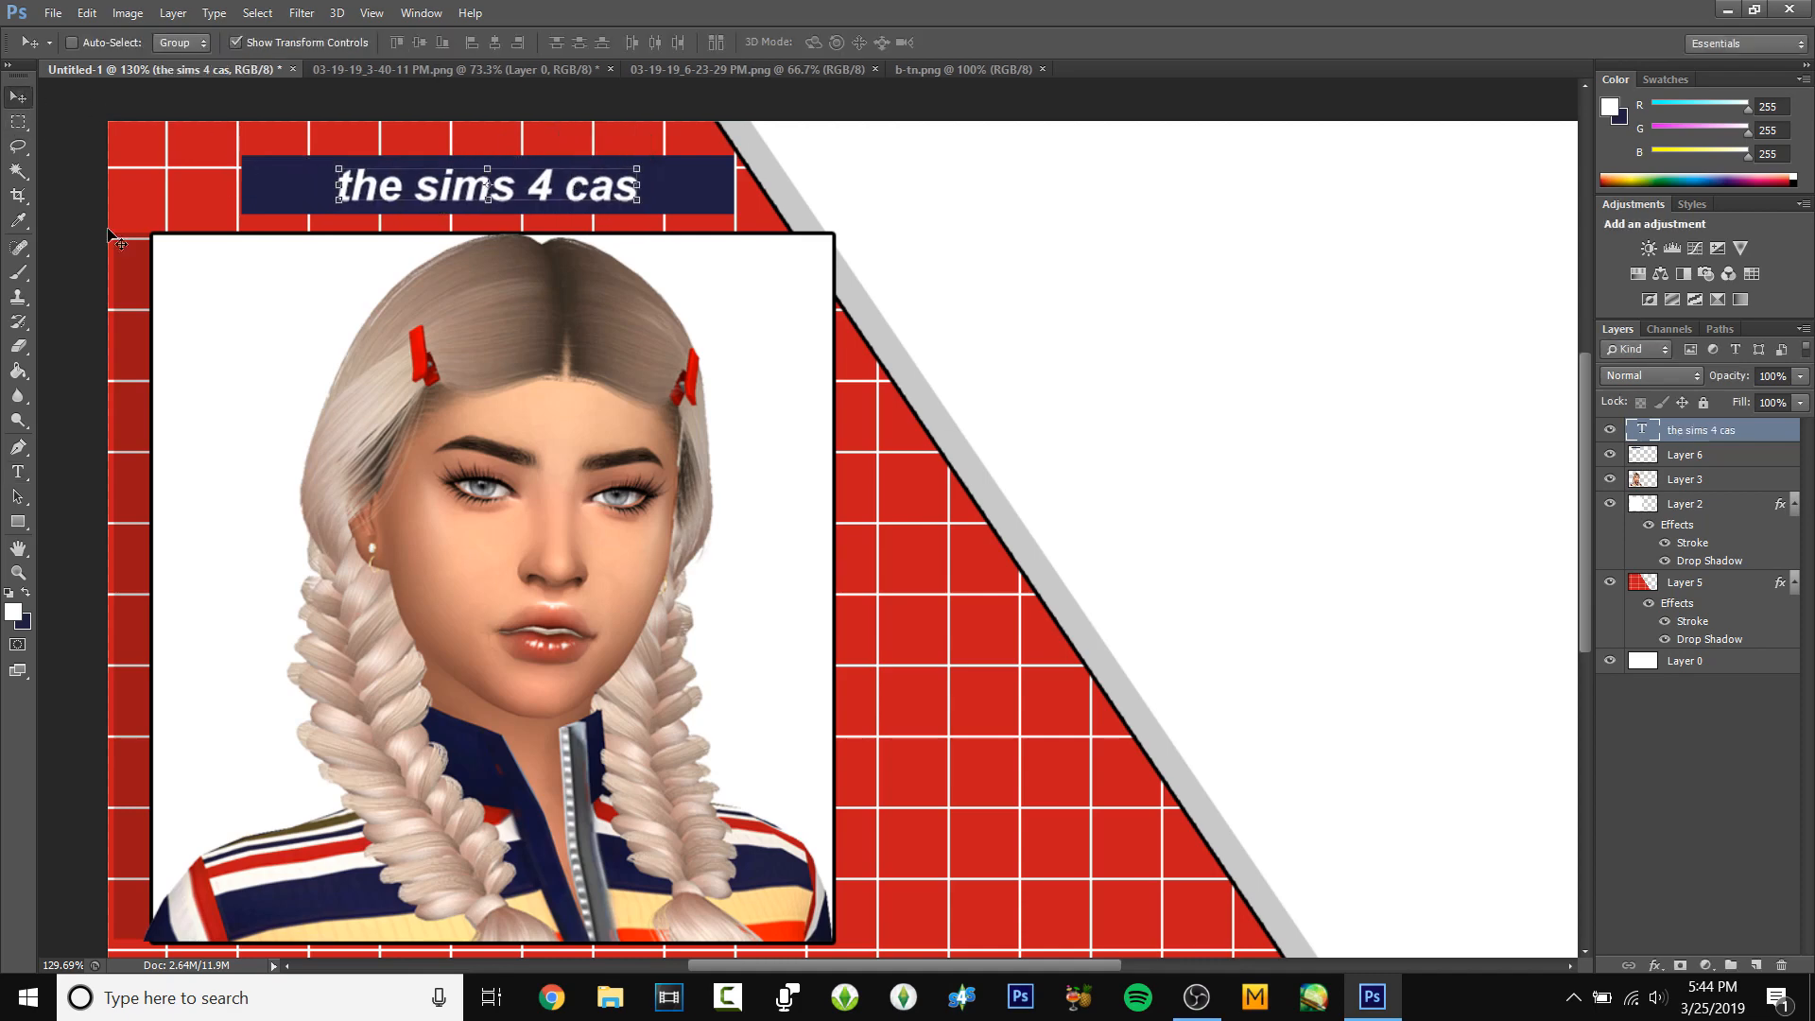
scroll(578, 185, down, 3)
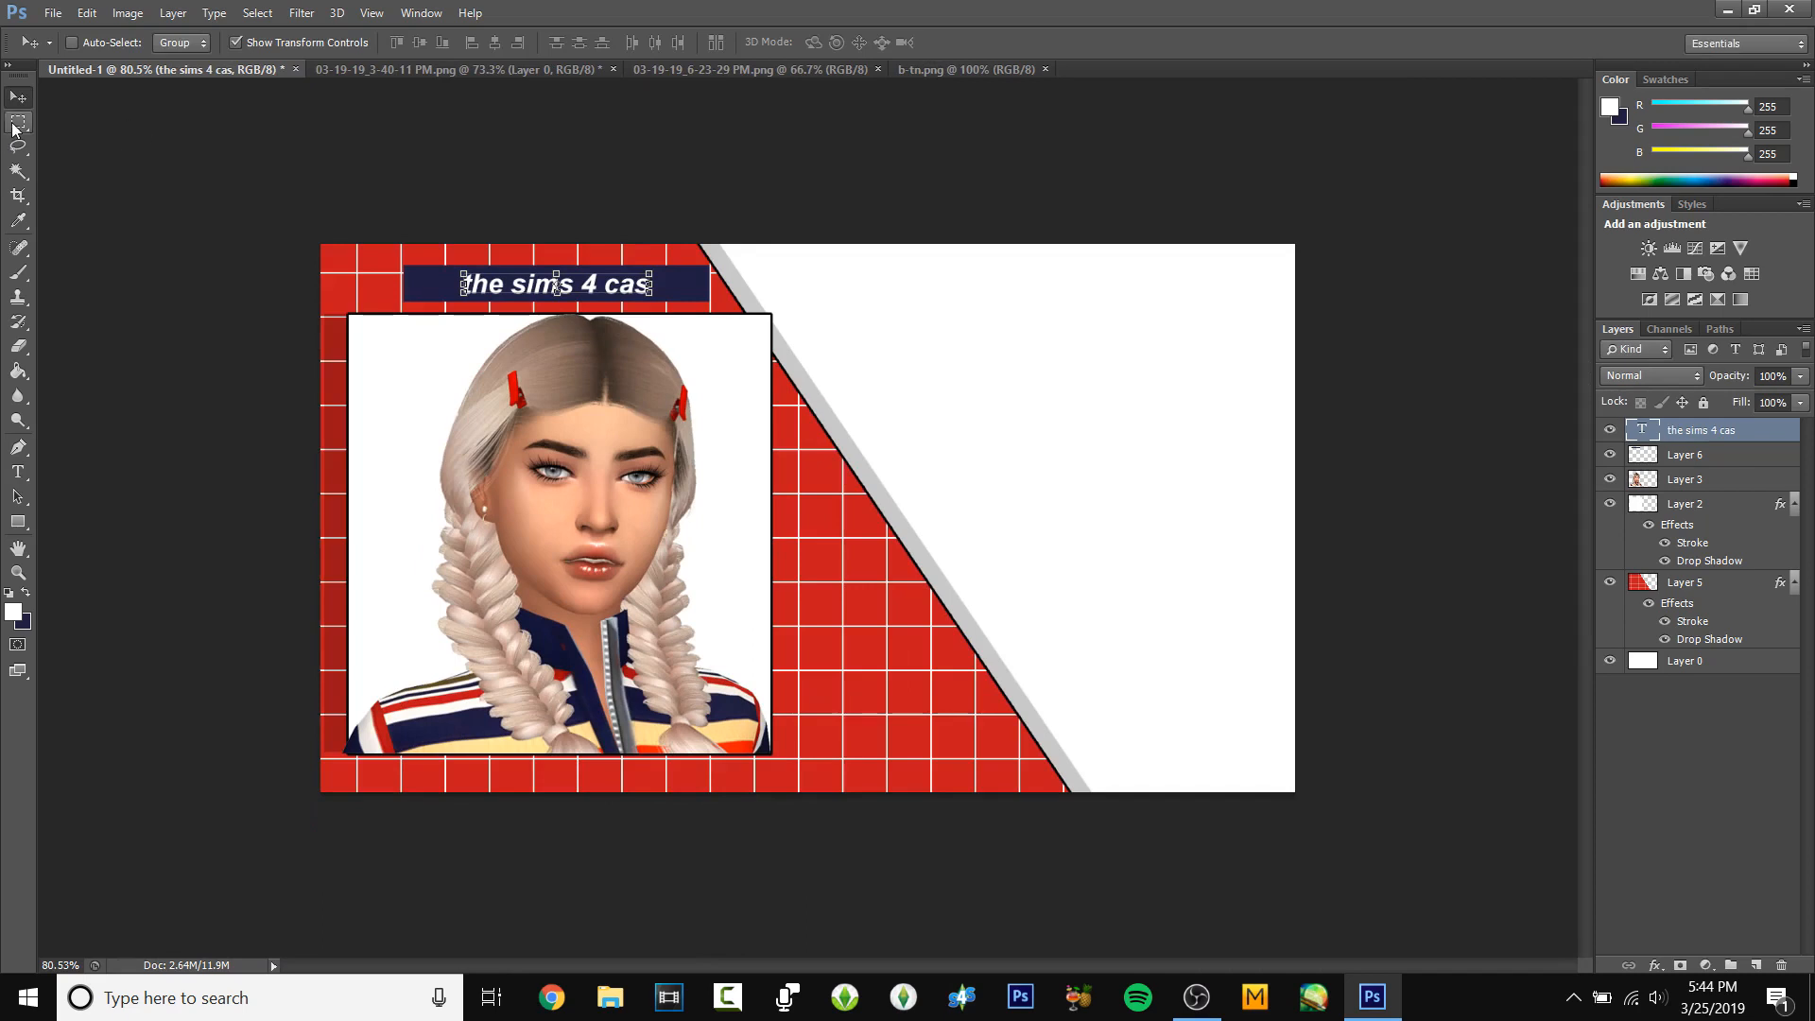
click(19, 121)
scroll(144, 136, down, 2)
scroll(144, 136, up, 2)
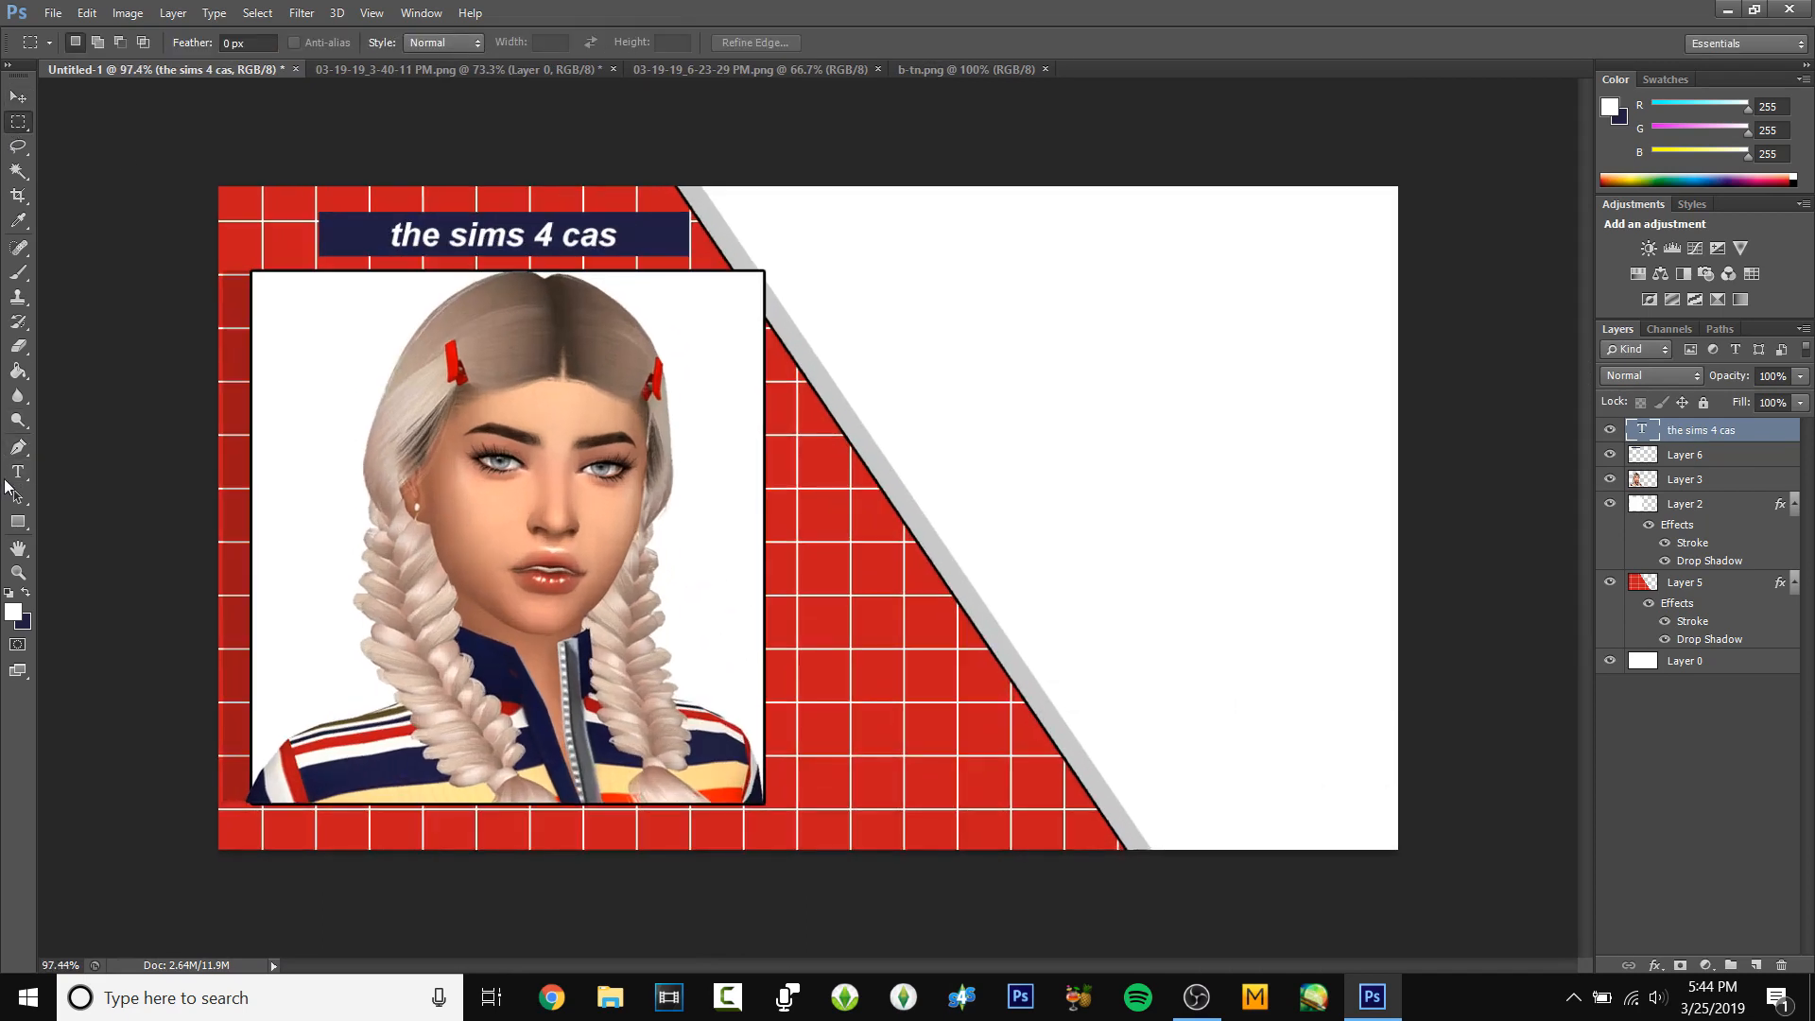
- Set the font size of the "the sims 4 cas" text to 40 pt
click(19, 470)
triple_click(459, 224)
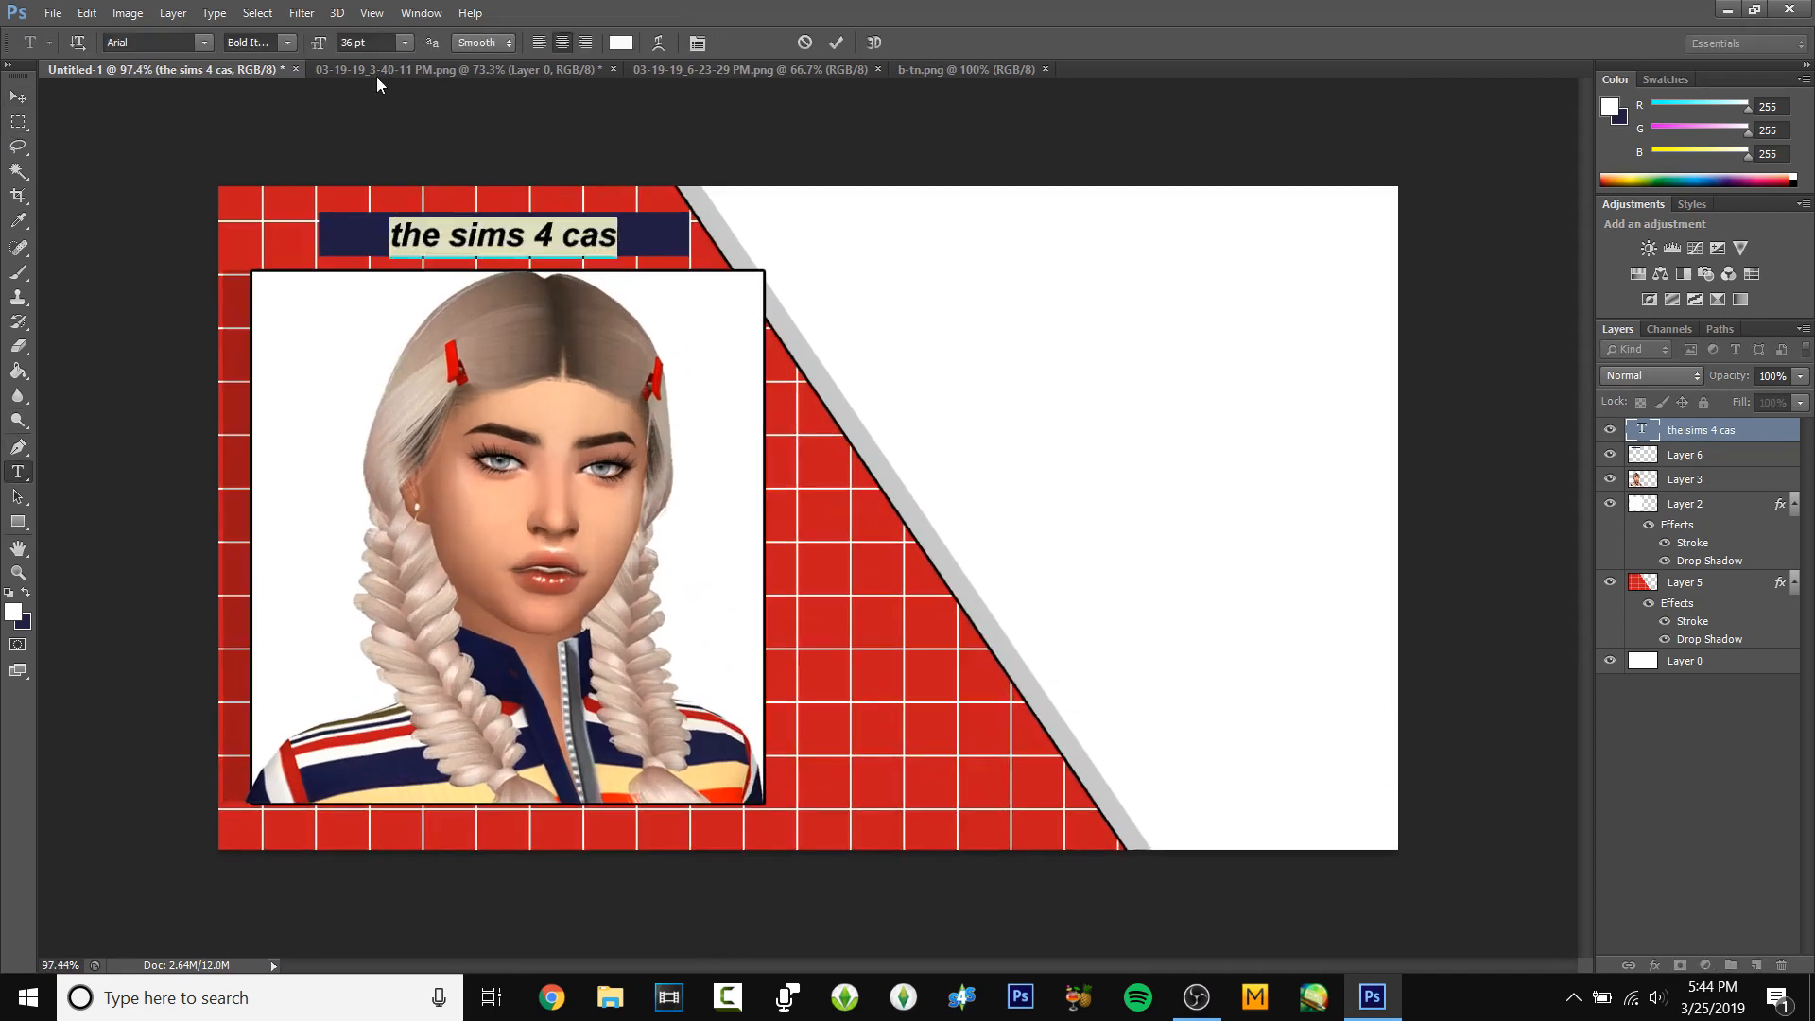
click(390, 42)
click(405, 43)
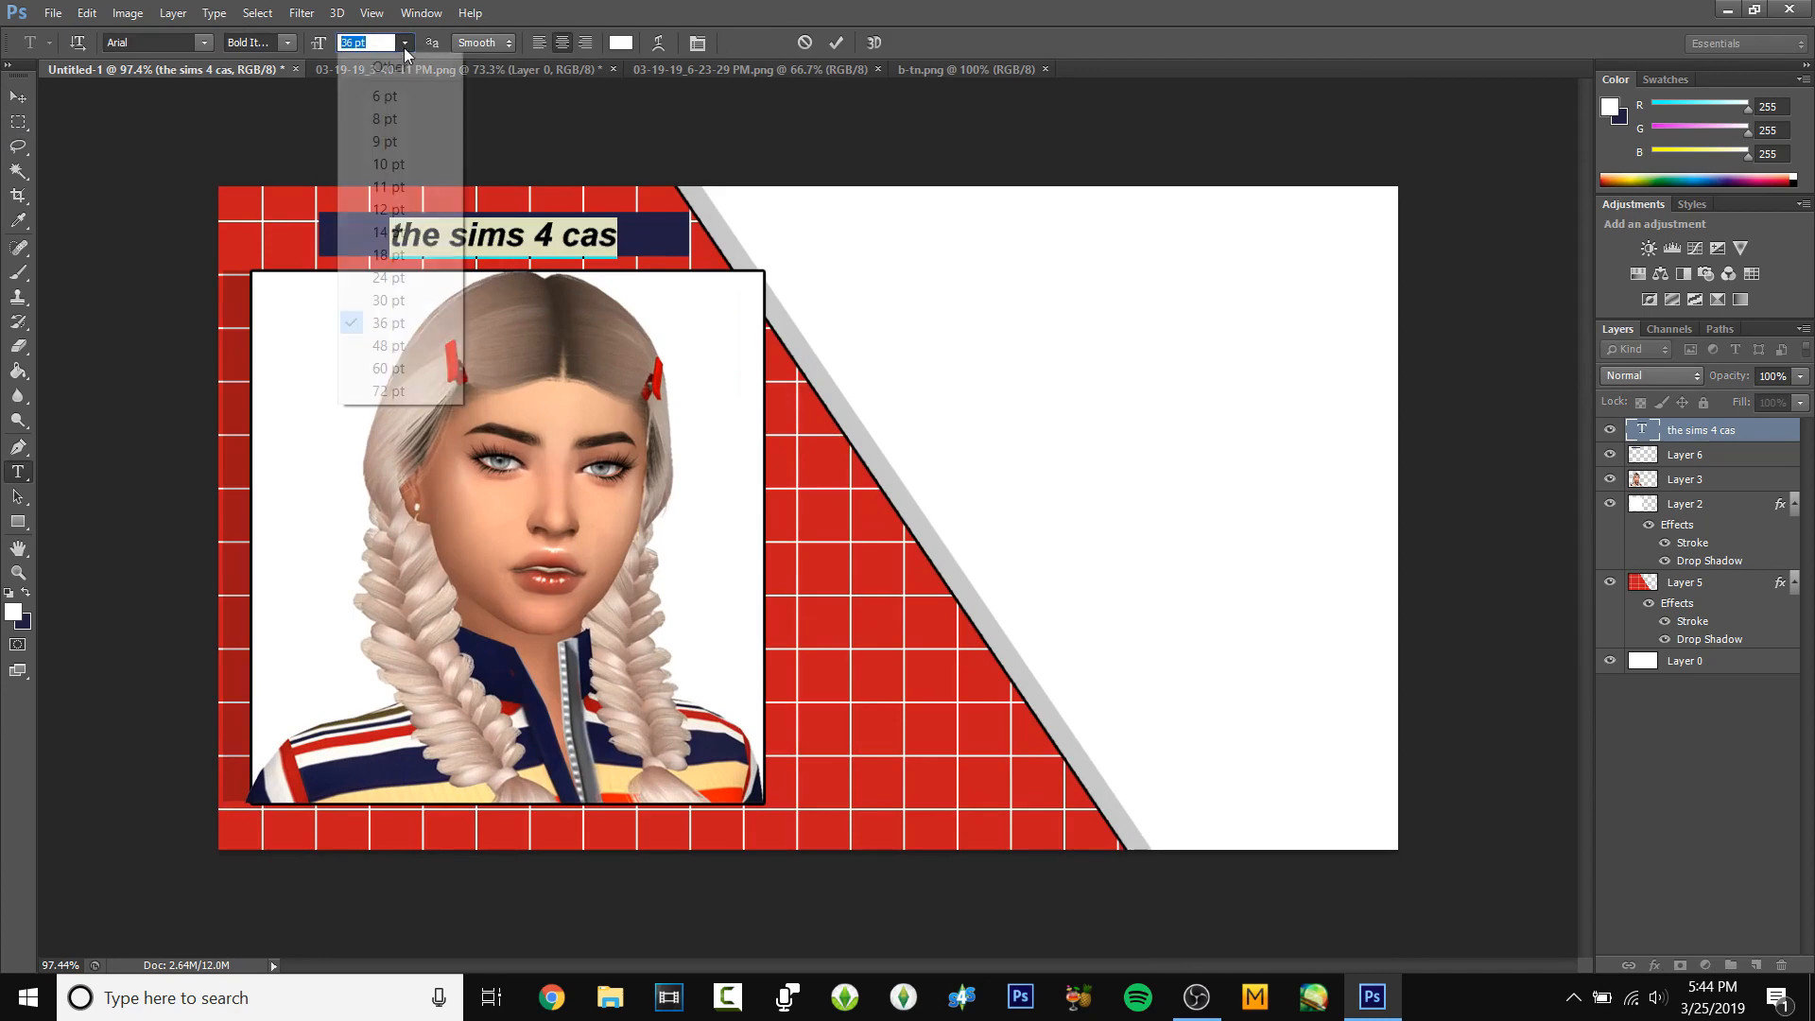
click(384, 59)
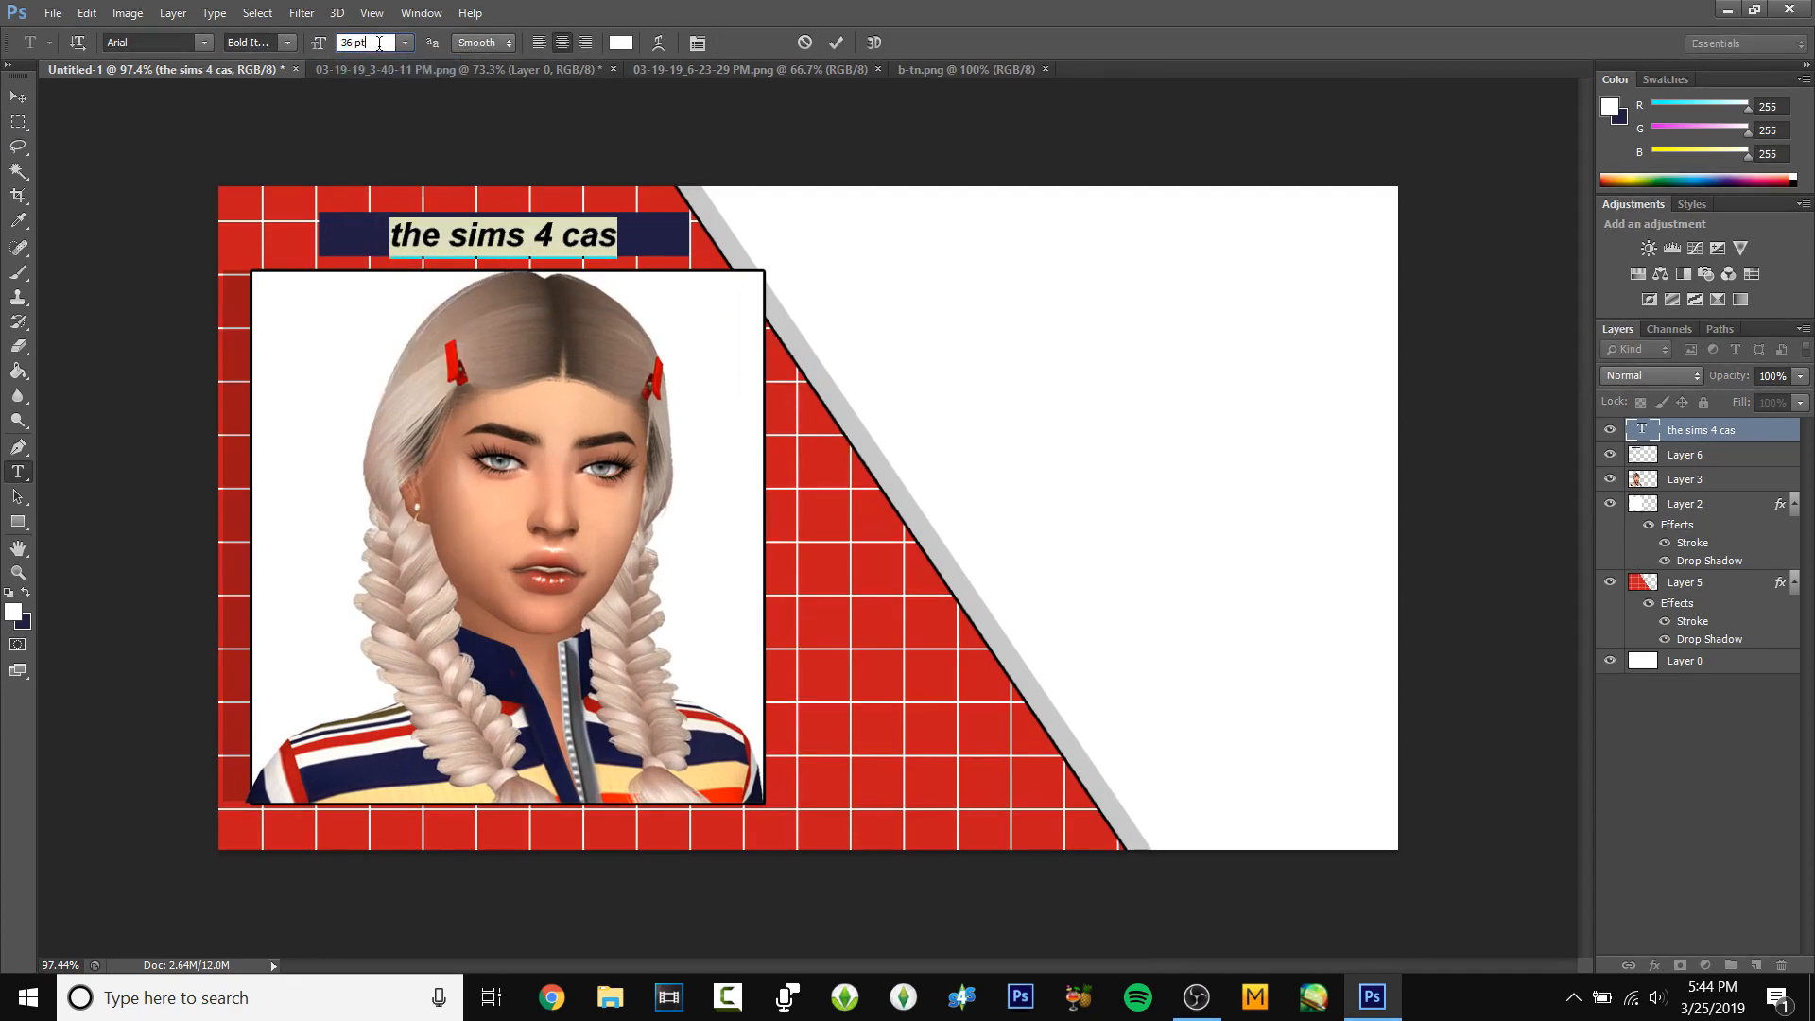
drag(379, 43, 267, 36)
text(38)
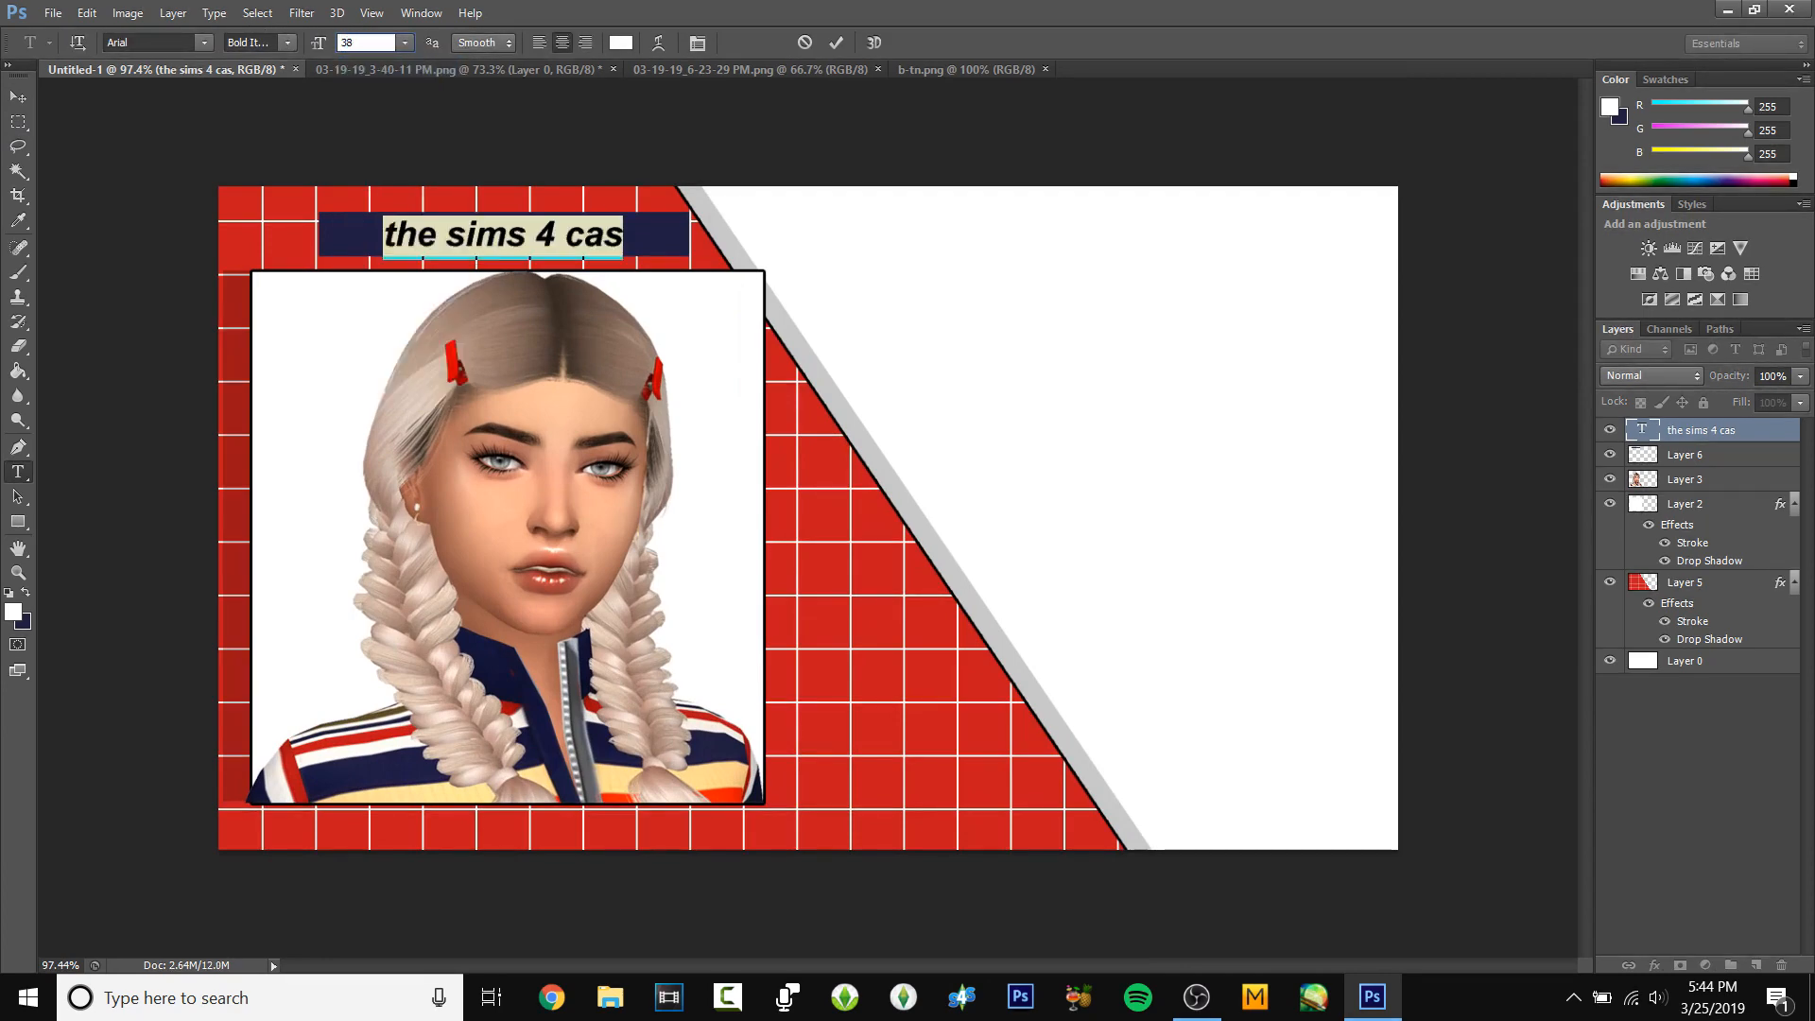
key(BackSpace)
key(BackSpace)
text(40)
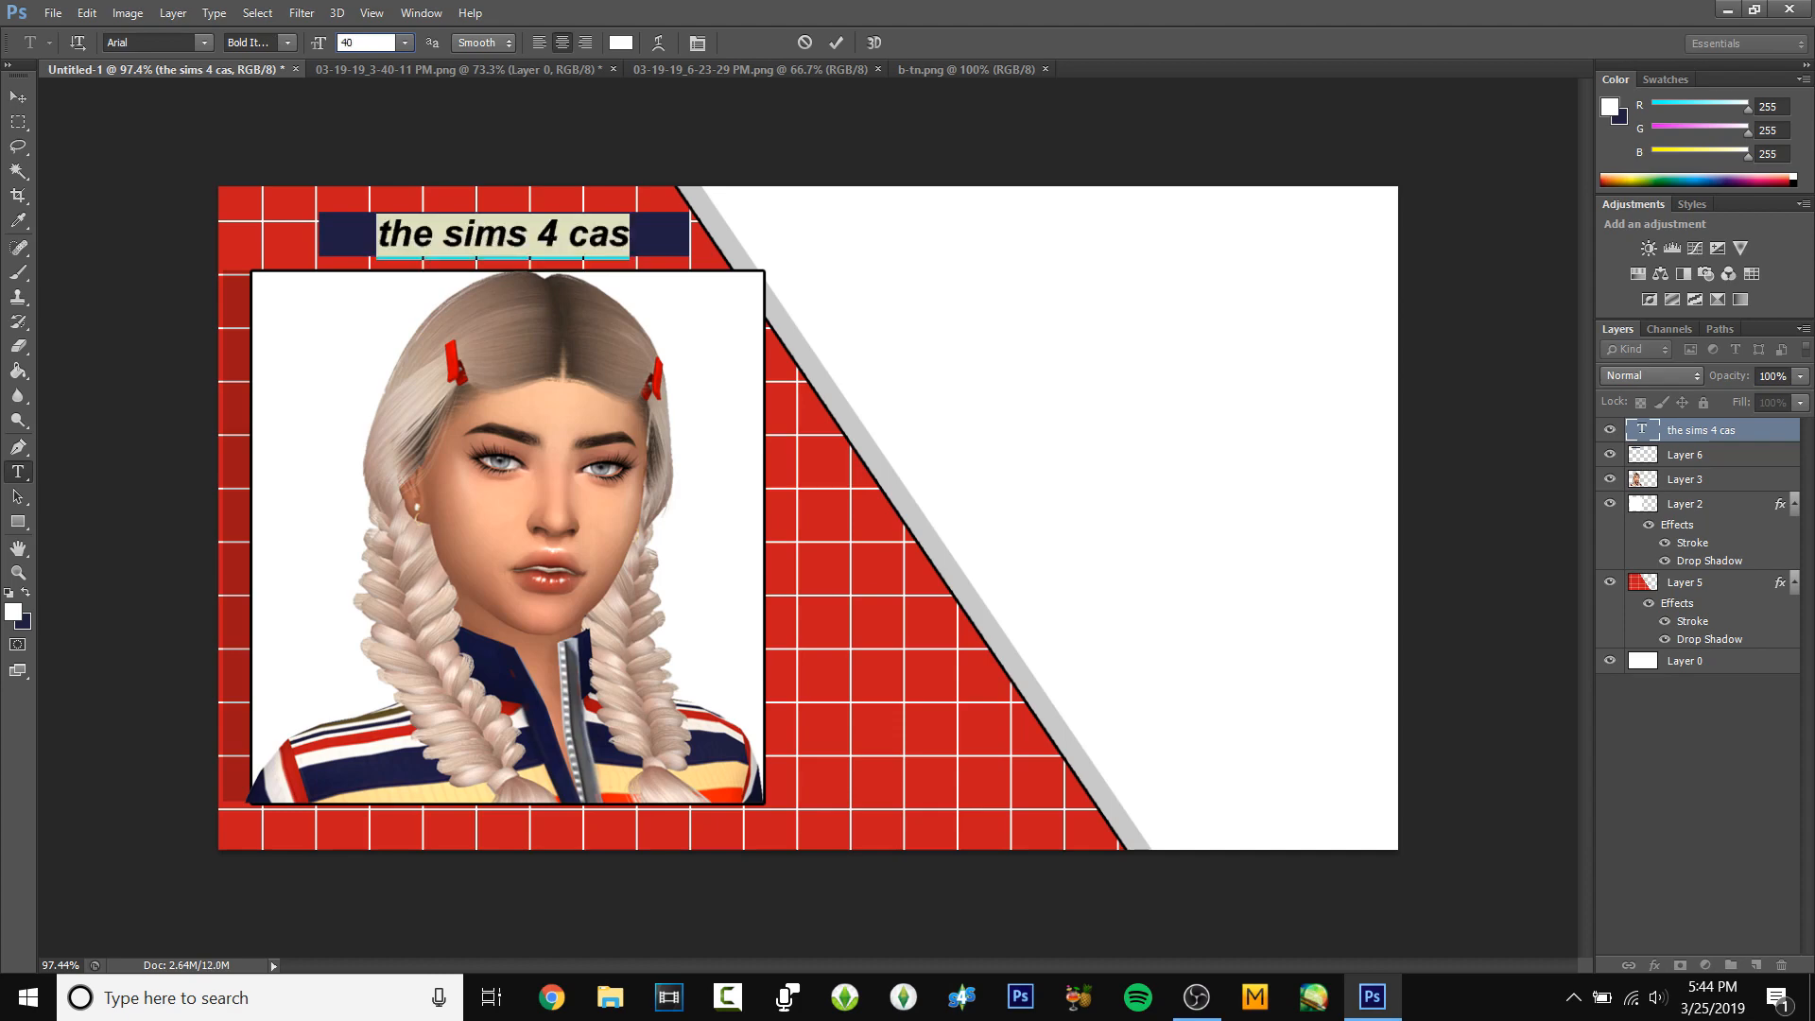
click(18, 122)
scroll(470, 162, down, 4)
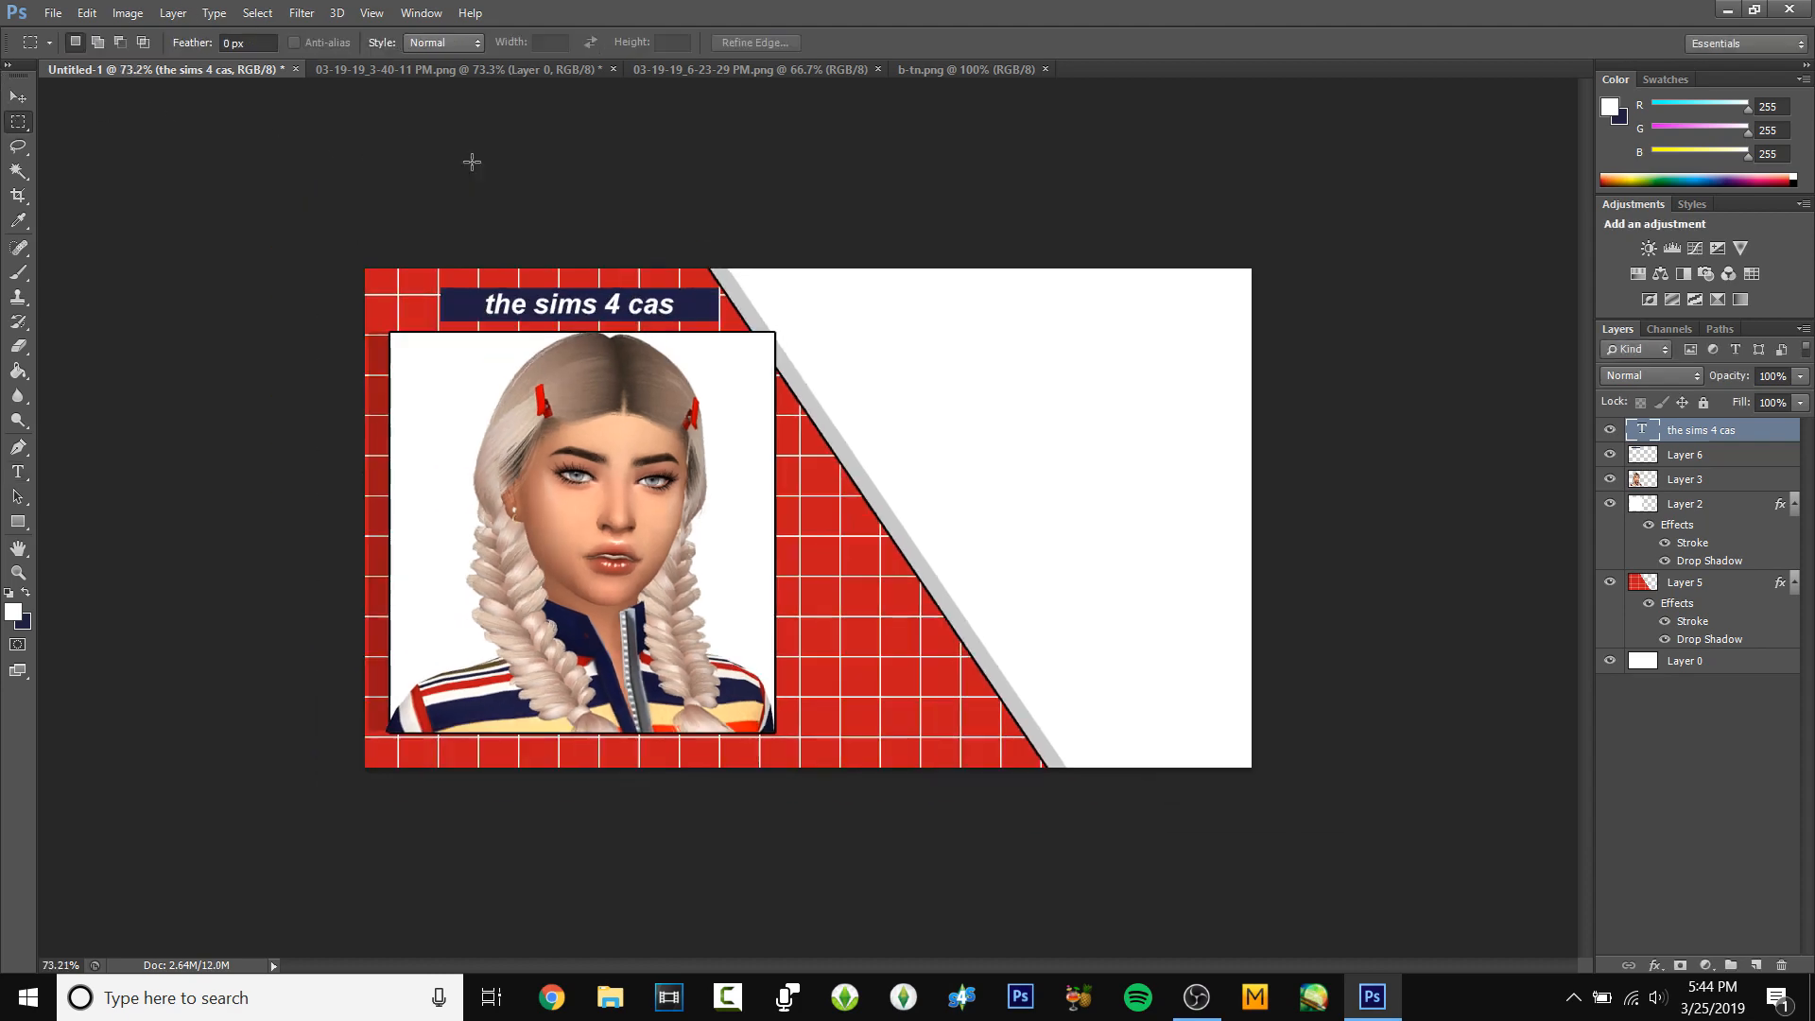
scroll(736, 284, up, 4)
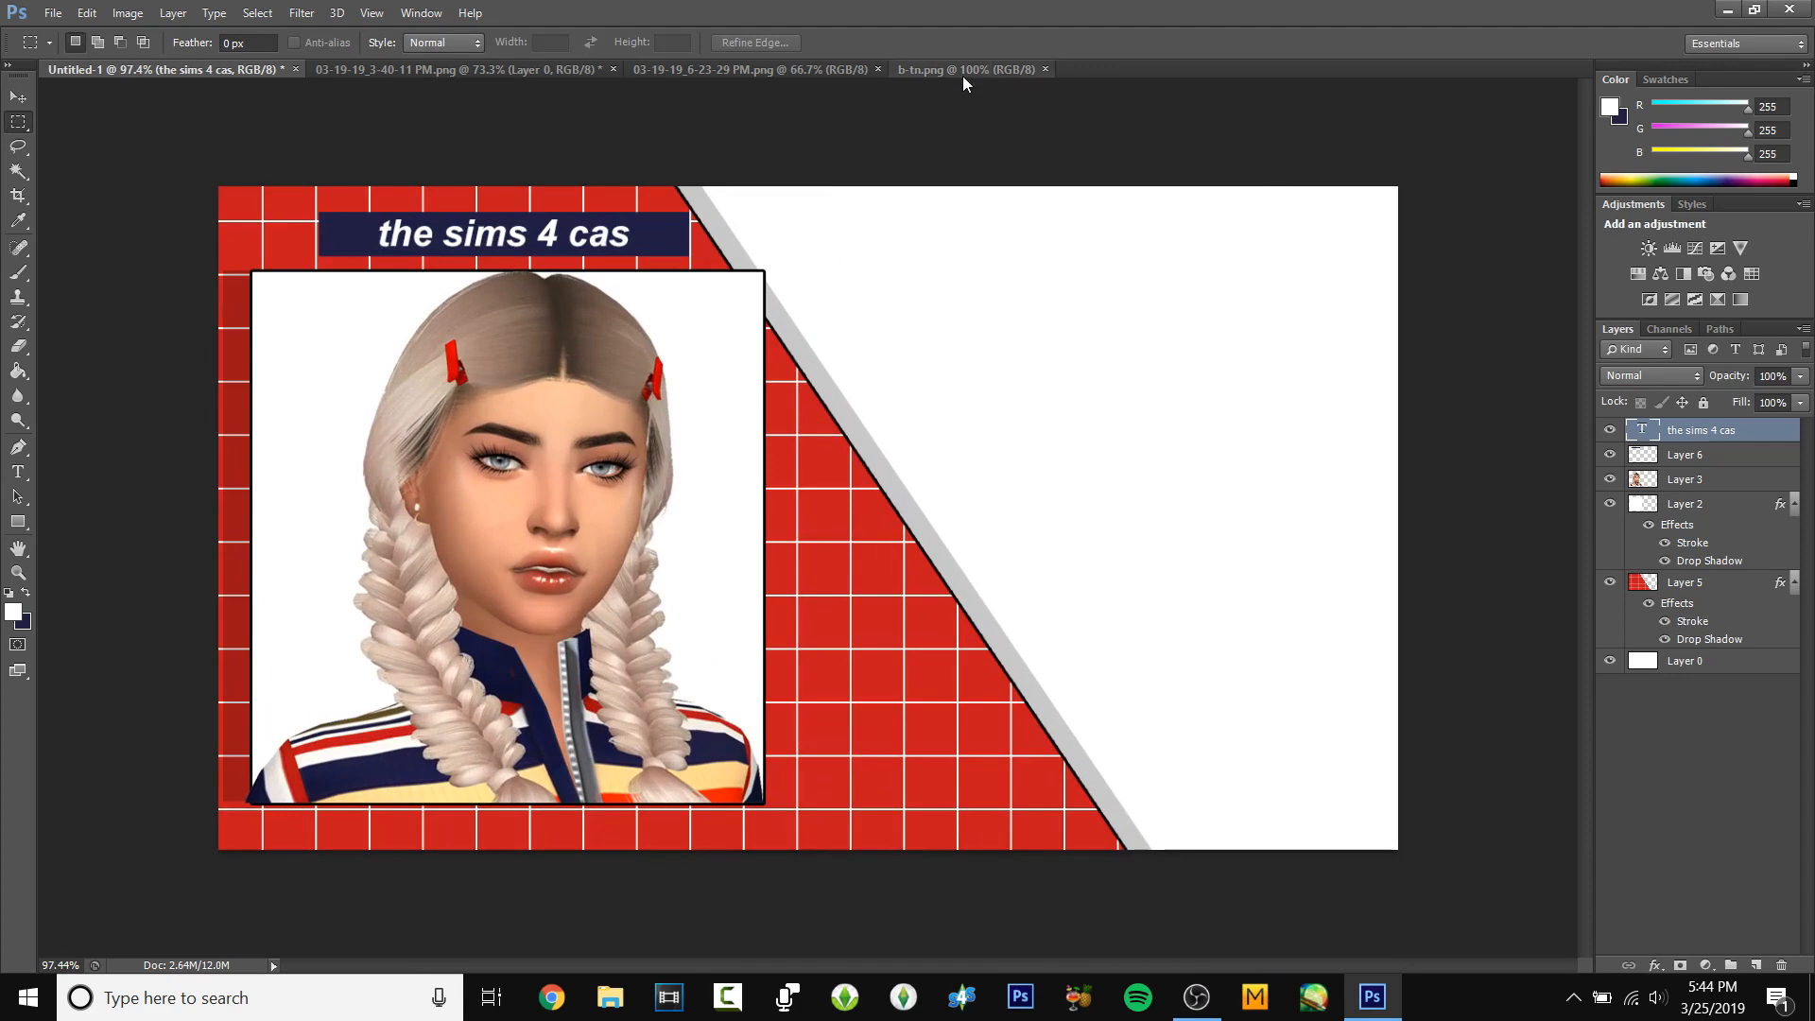
- Check the b-tn.png reference and narrow Layer 6's navy bar from both ends to about 78% width, fitting it closely around the text
click(960, 69)
click(165, 69)
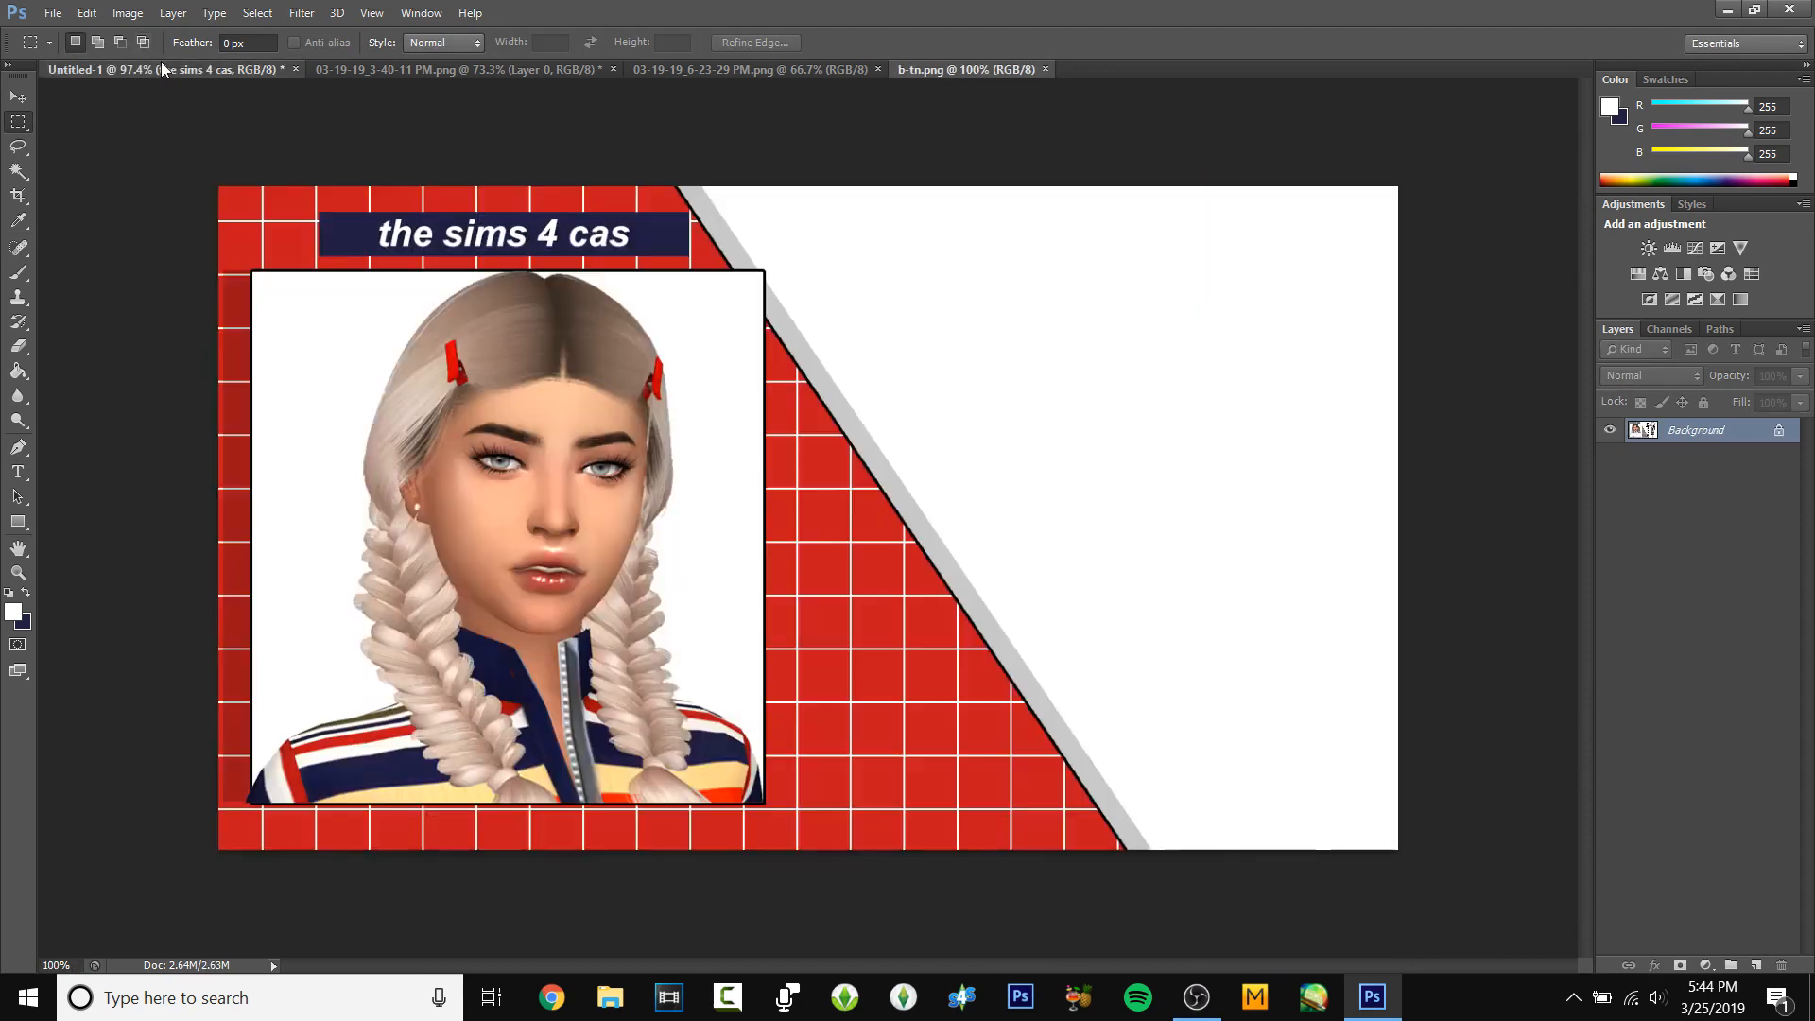
scroll(690, 222, up, 1)
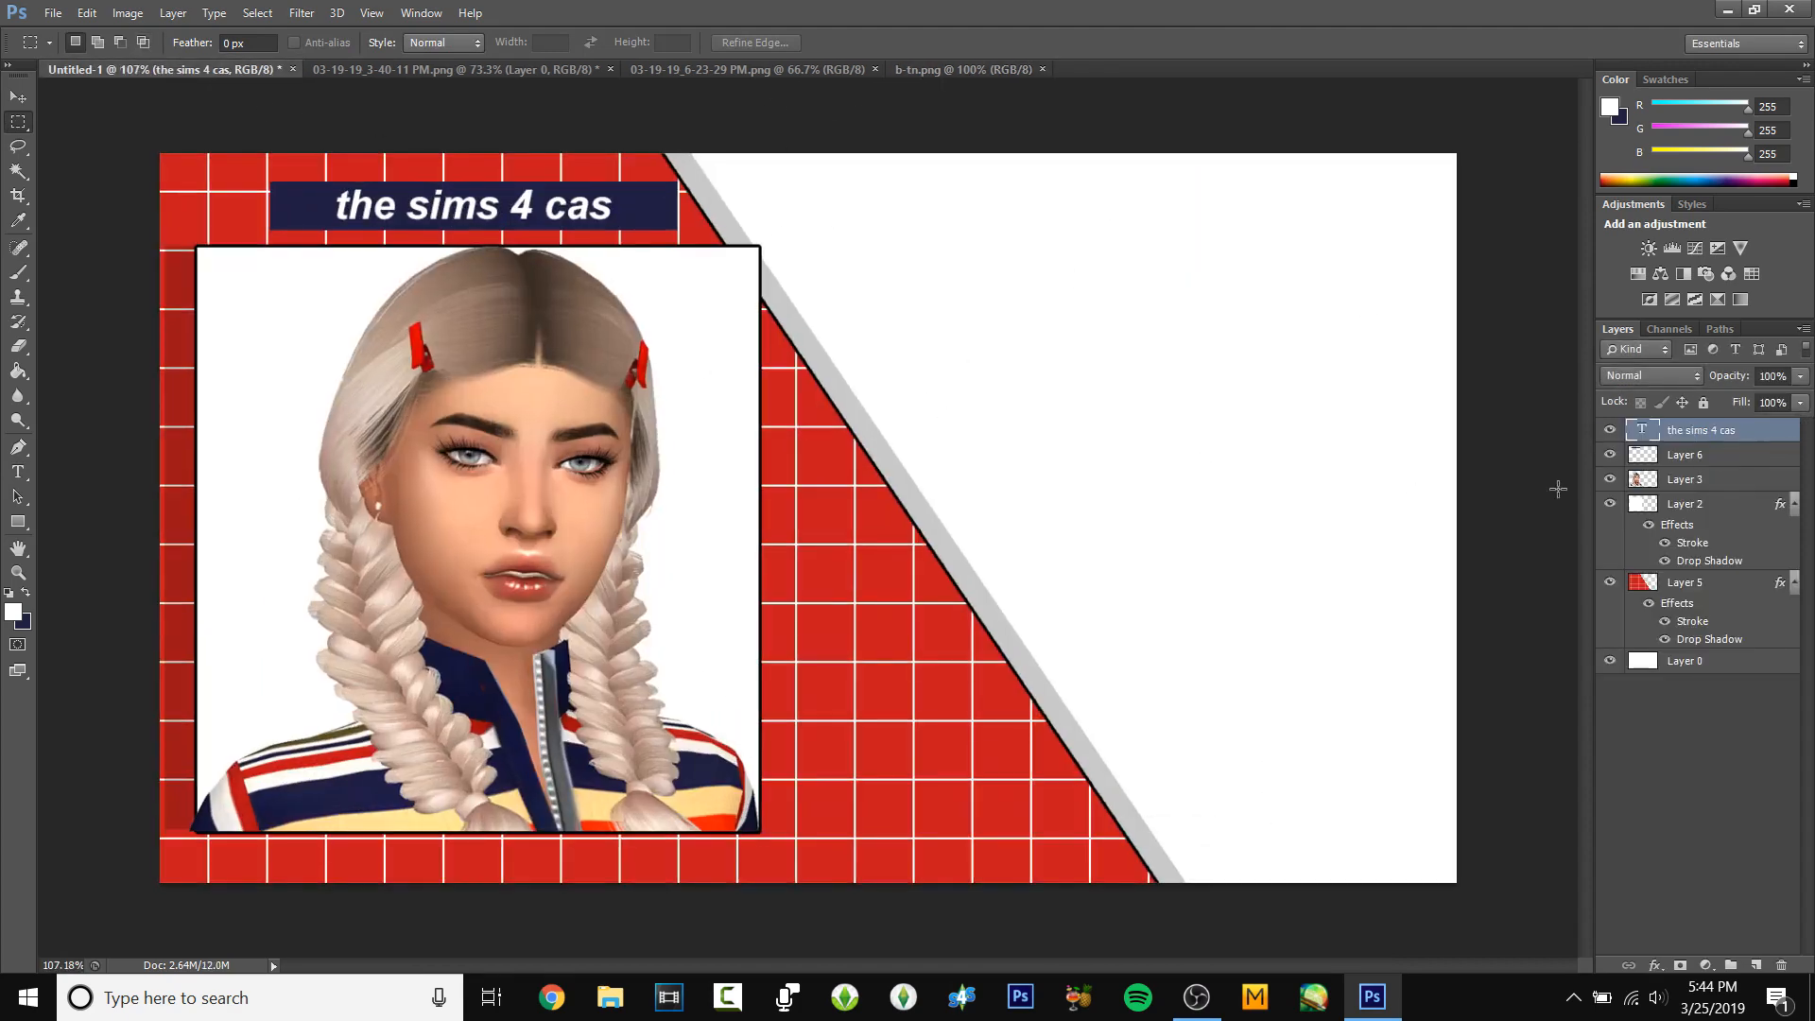
click(1764, 456)
key(v)
scroll(441, 276, up, 2)
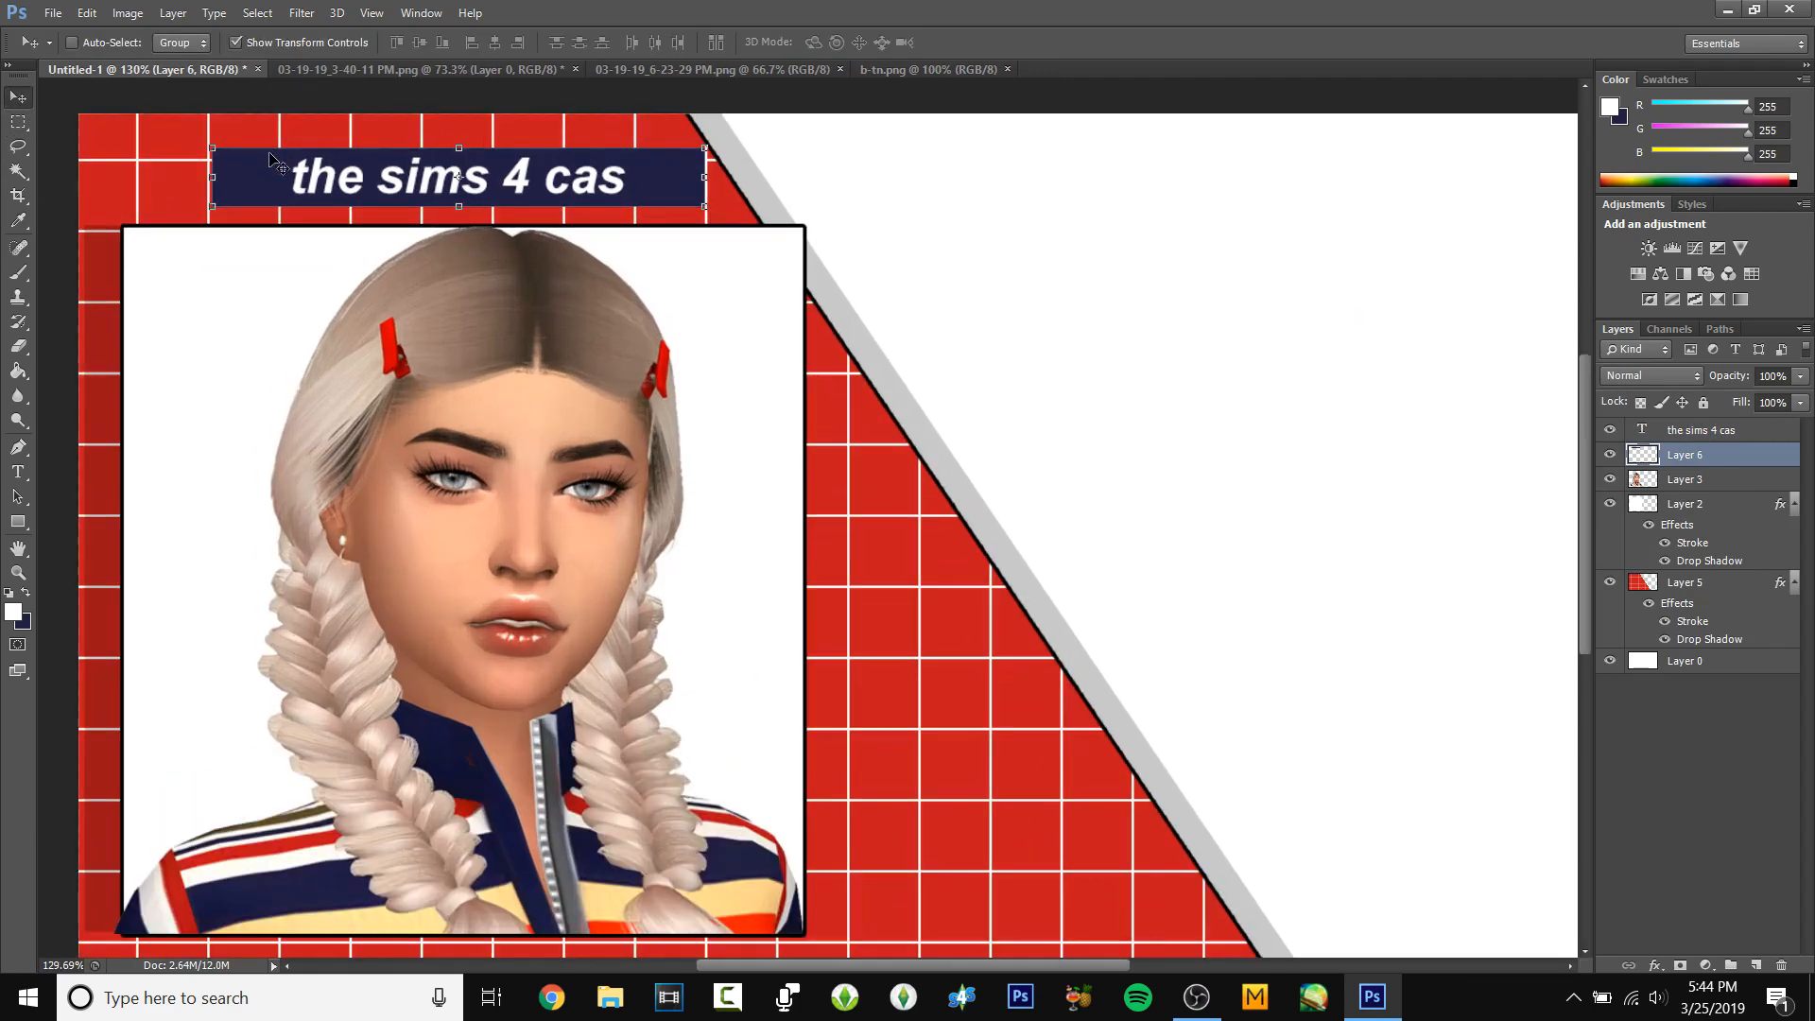
drag(211, 177, 261, 176)
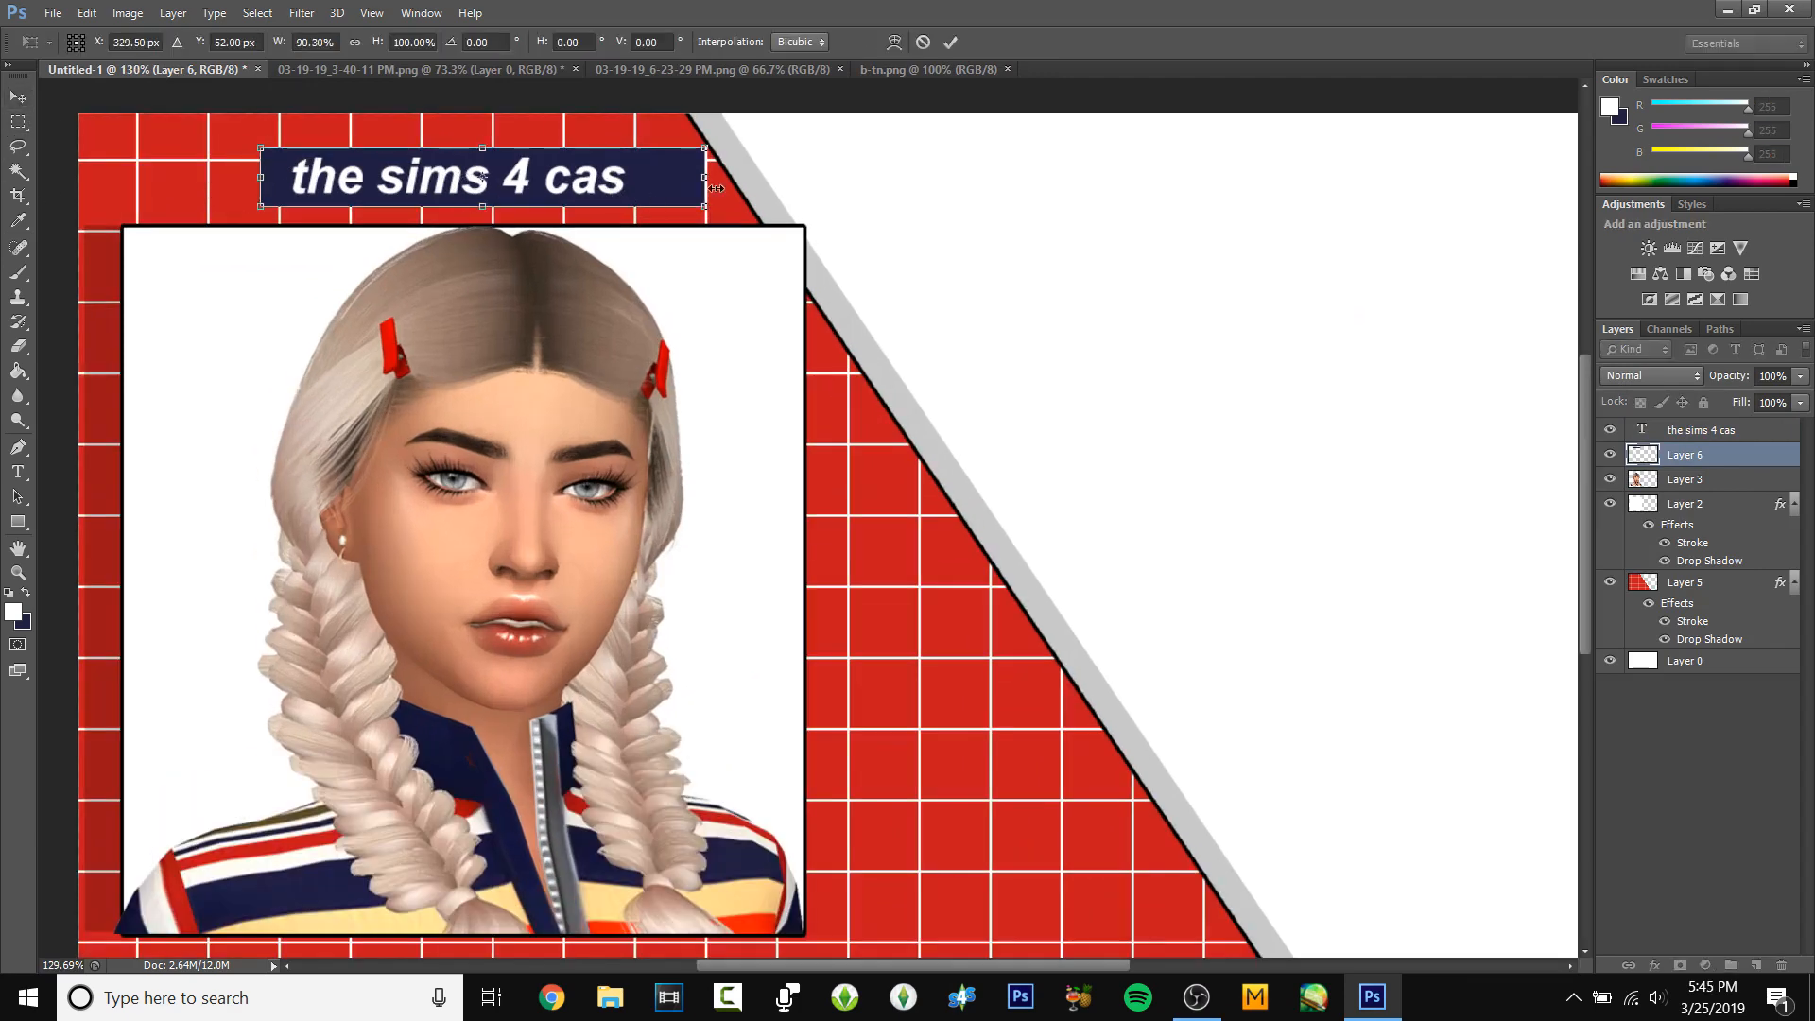
drag(717, 188, 644, 186)
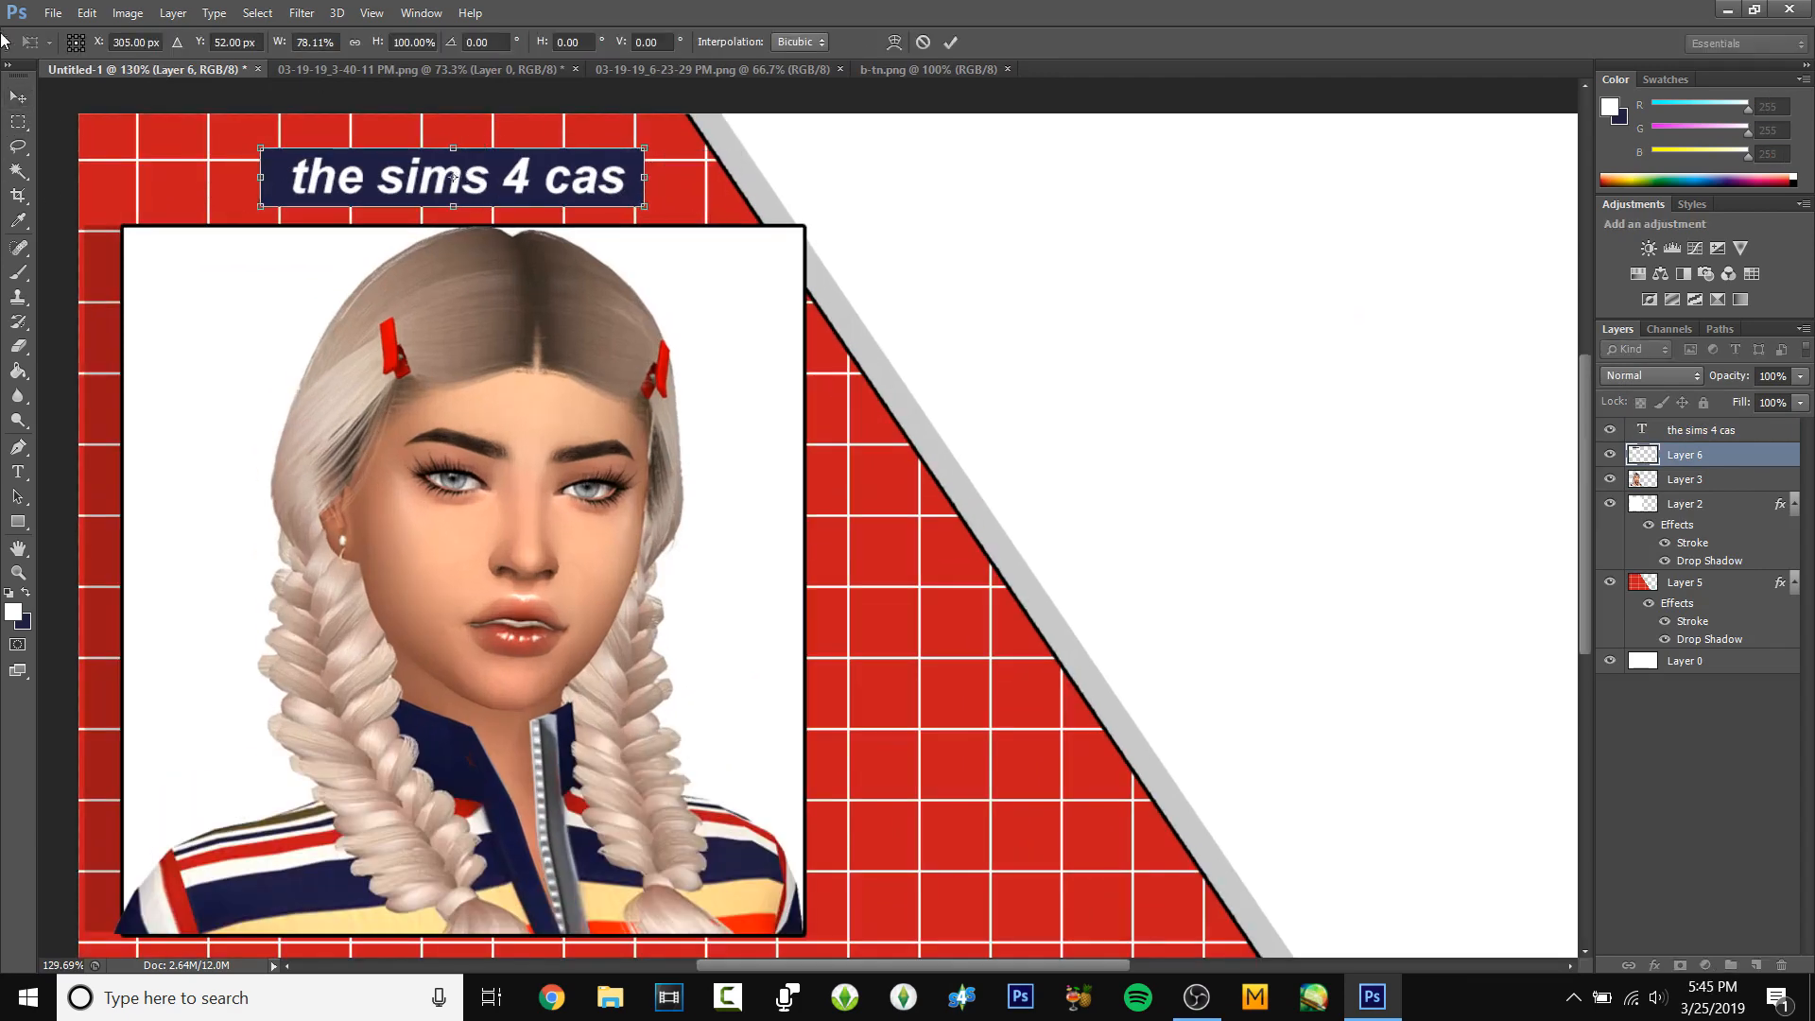
click(18, 122)
click(778, 386)
scroll(746, 375, down, 3)
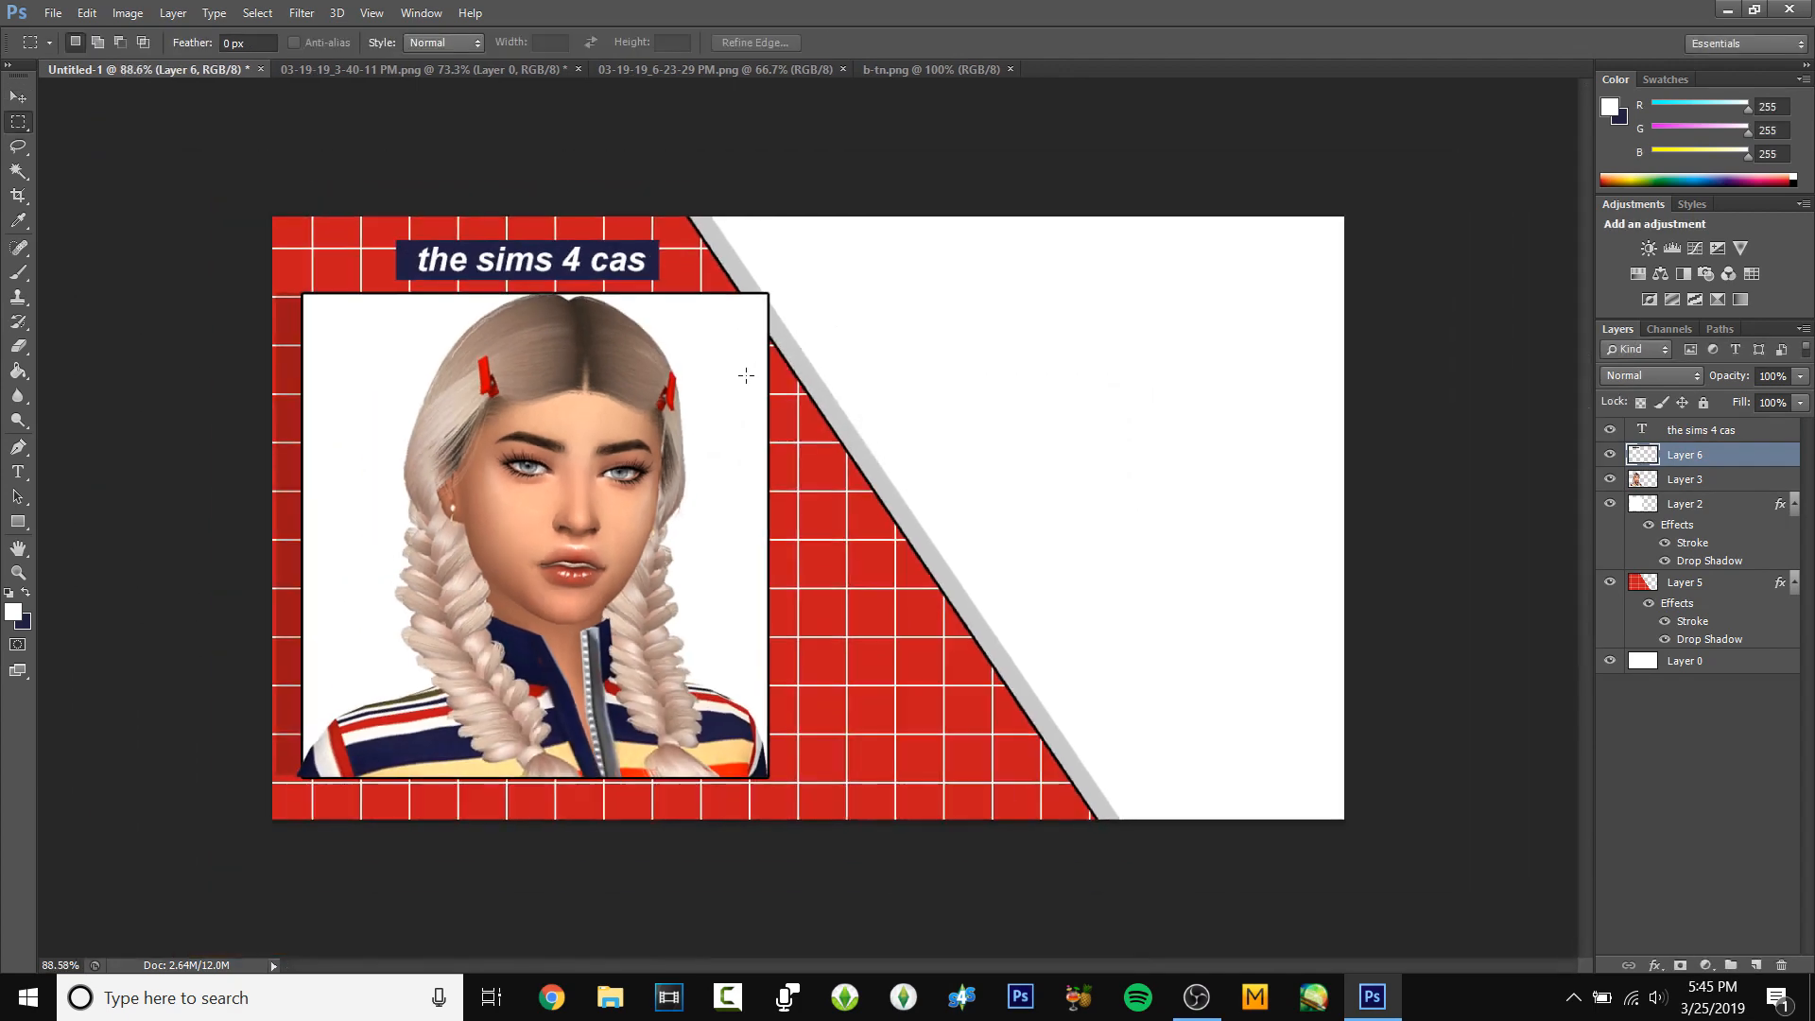
scroll(746, 376, down, 2)
scroll(1005, 426, up, 1)
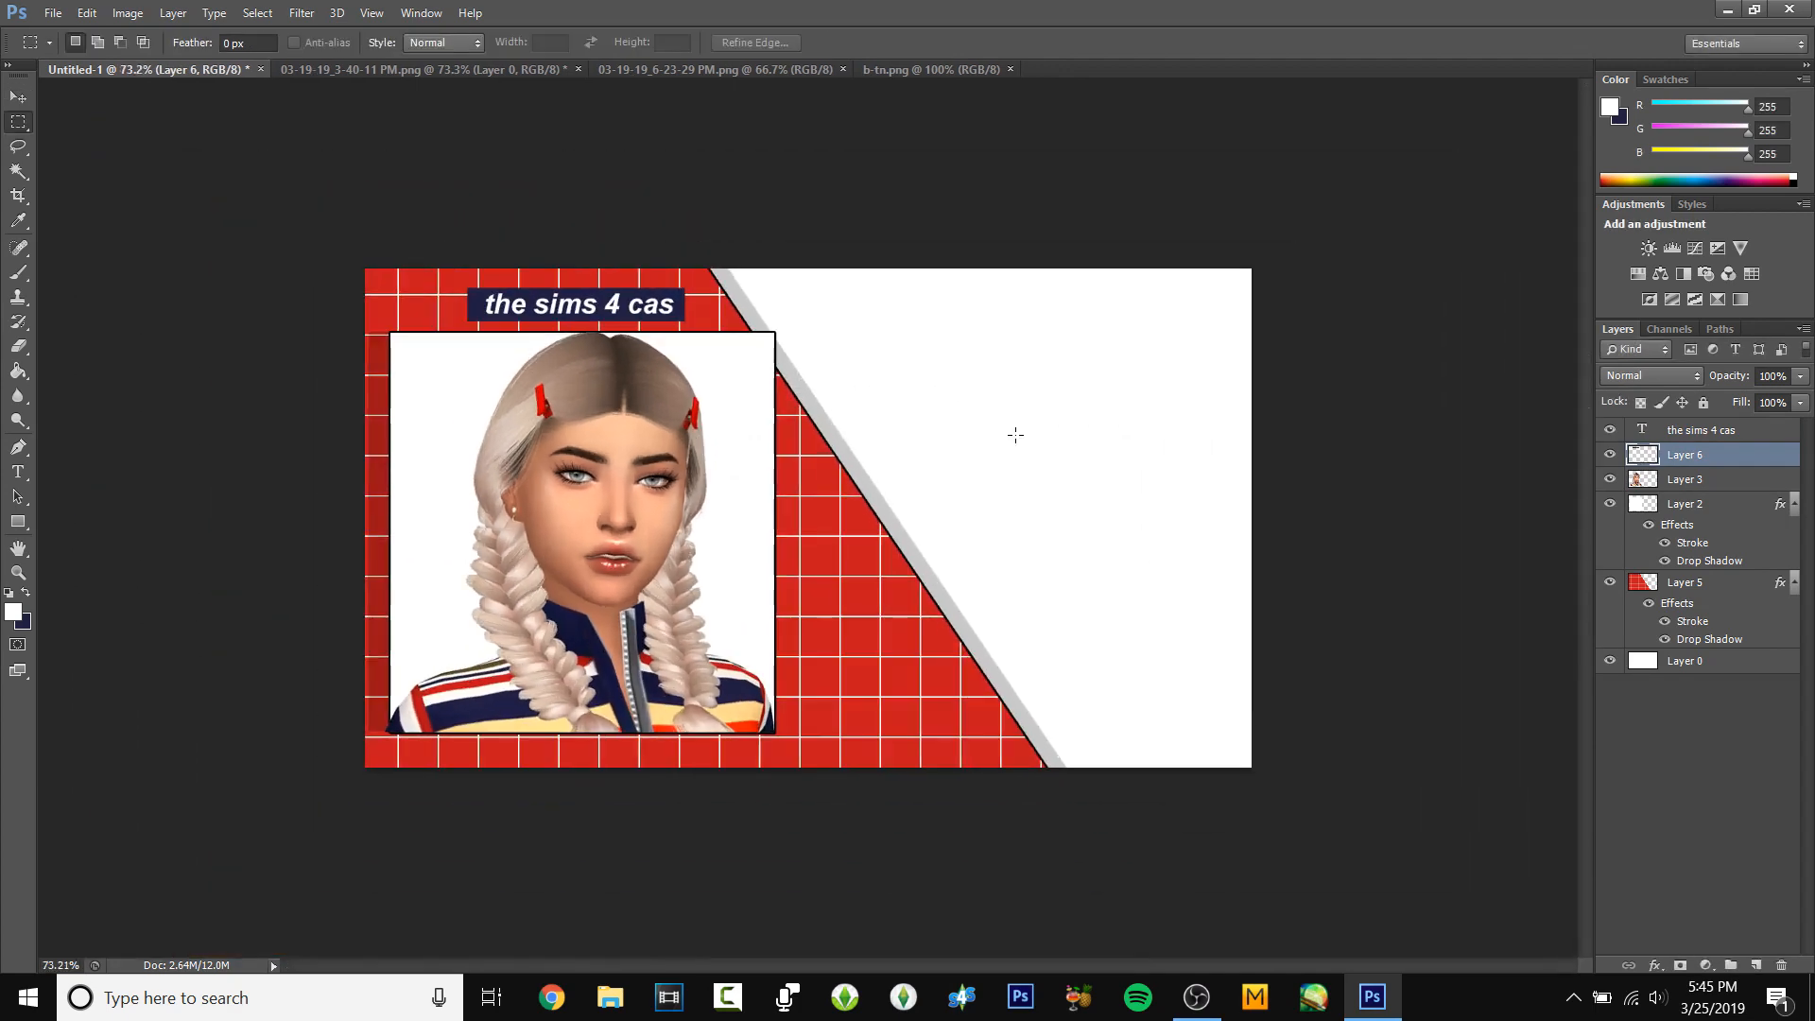
scroll(1066, 426, up, 1)
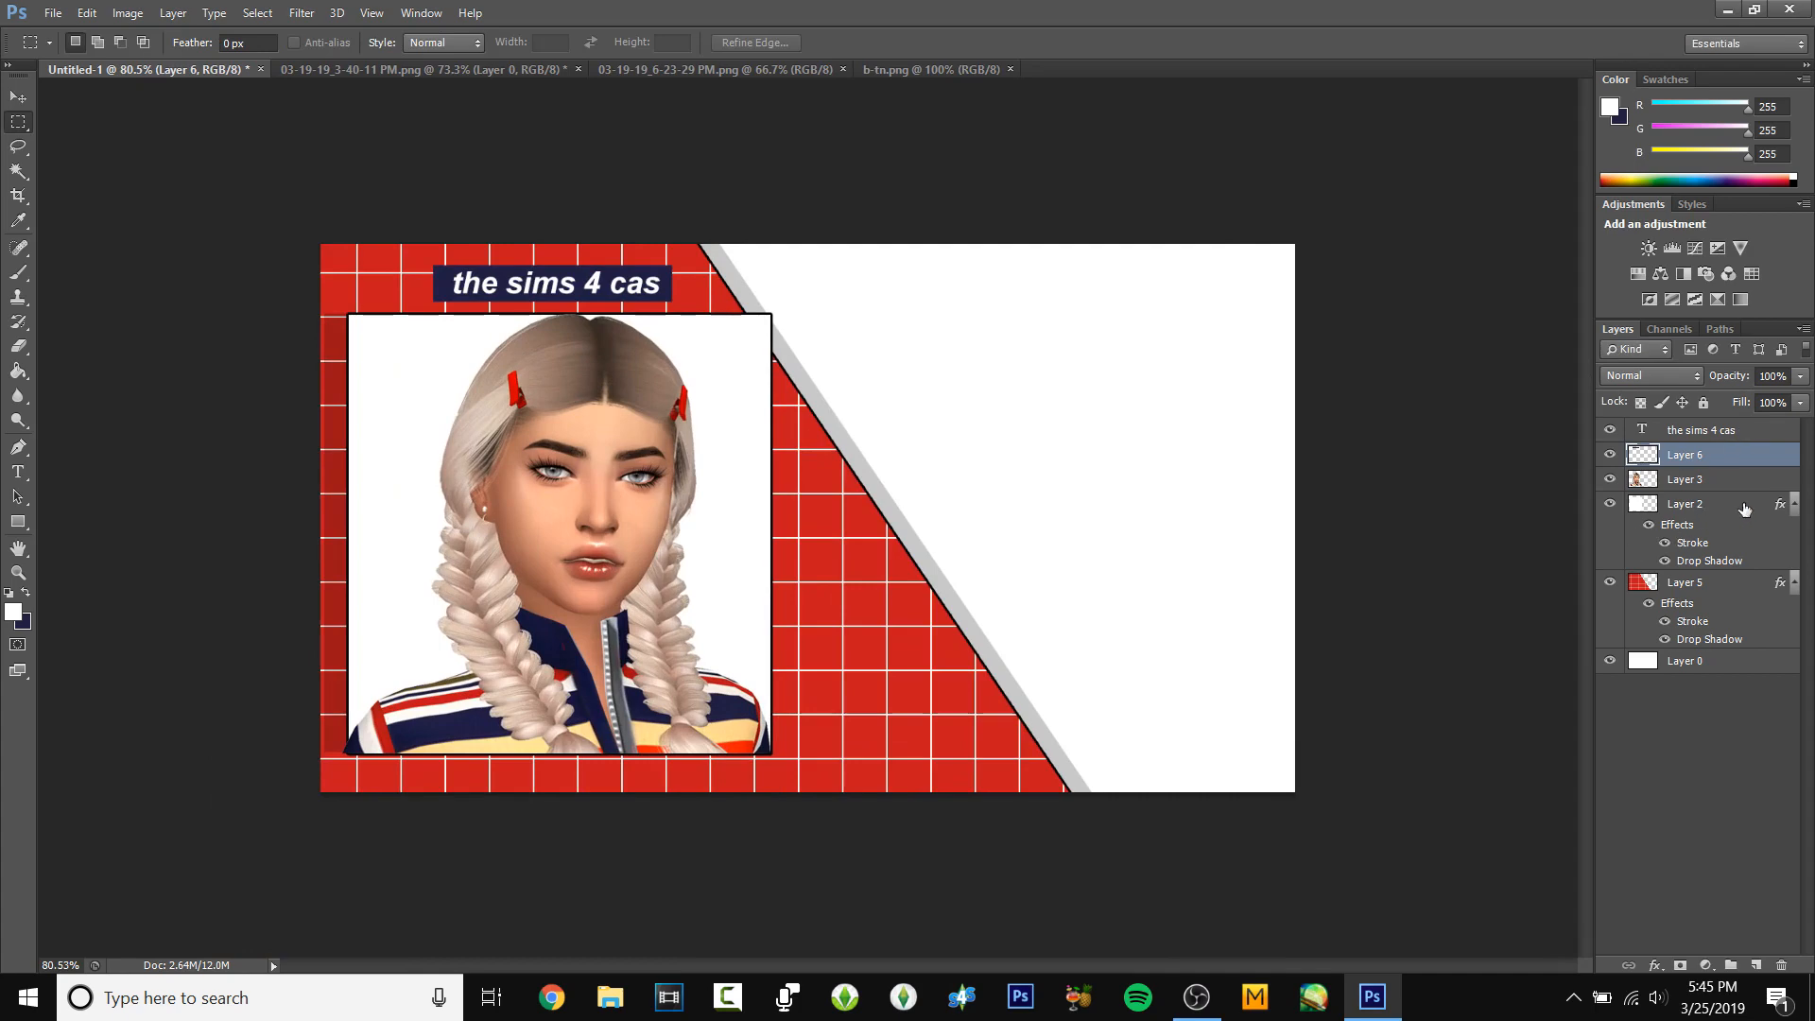
- Change the stroke colour of Layer 5's red grid diagonal to the bar's navy, 201e43
double_click(1728, 581)
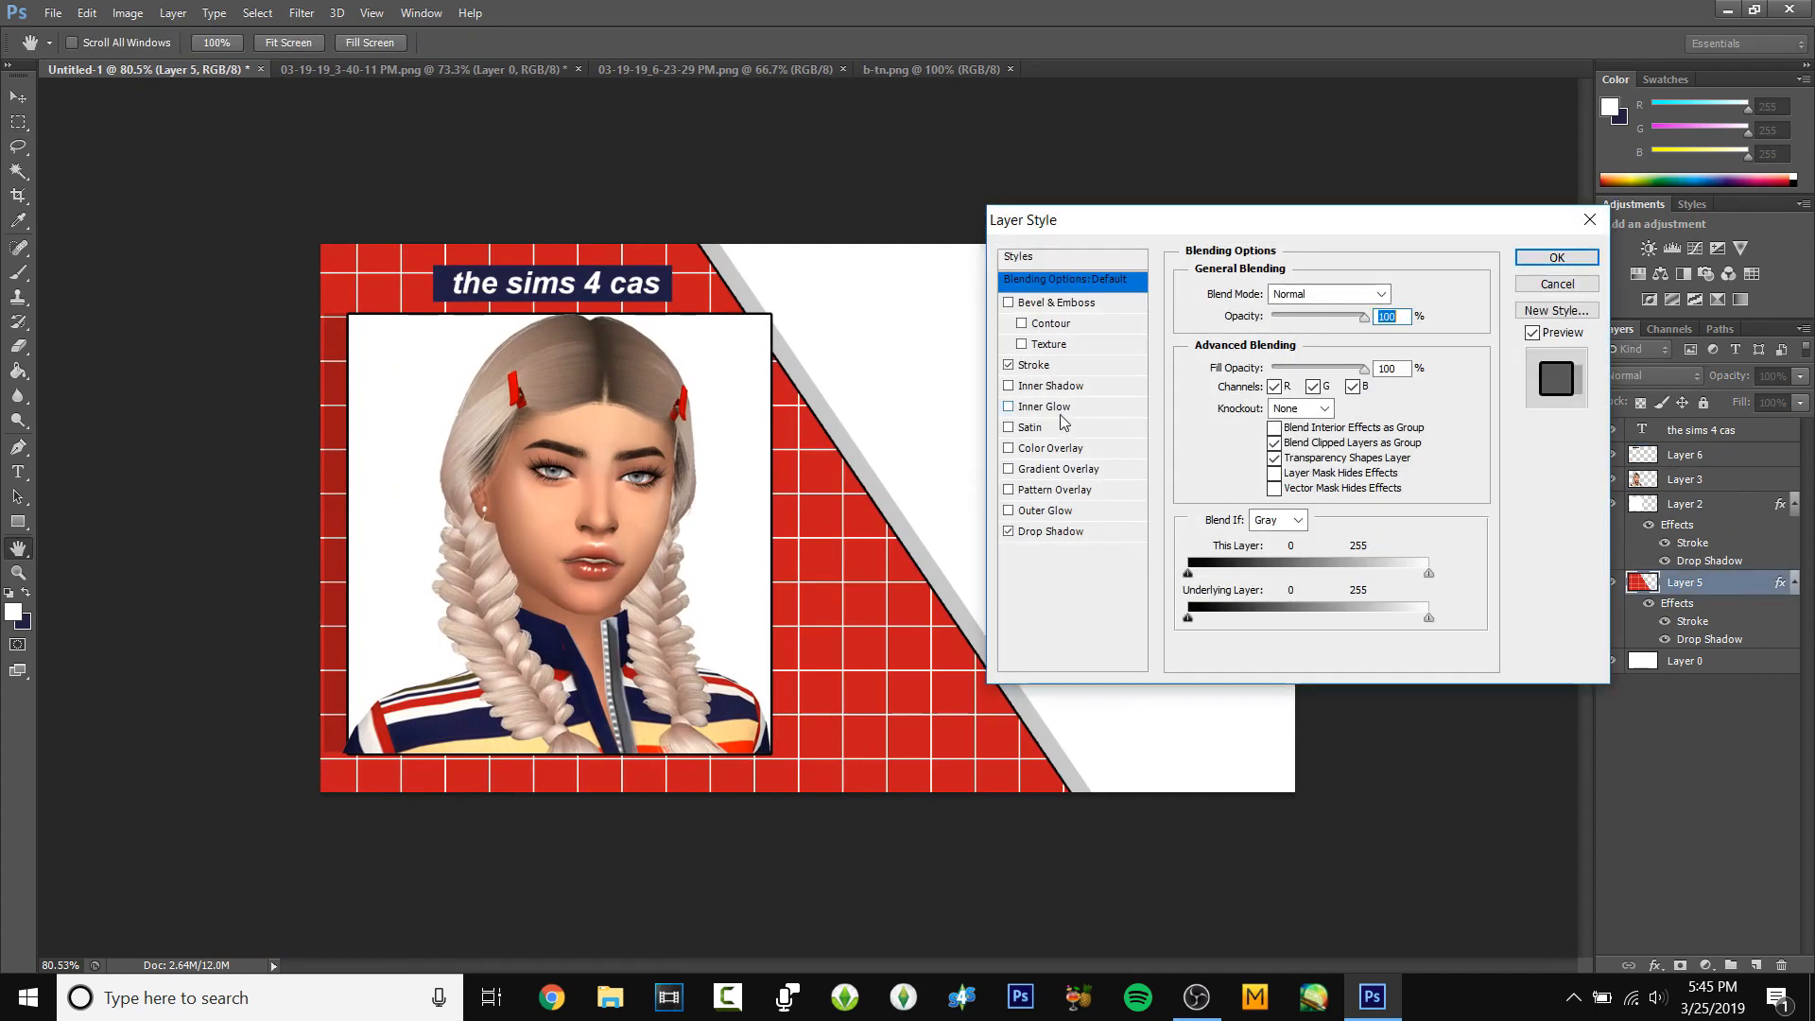
click(1045, 374)
click(1238, 425)
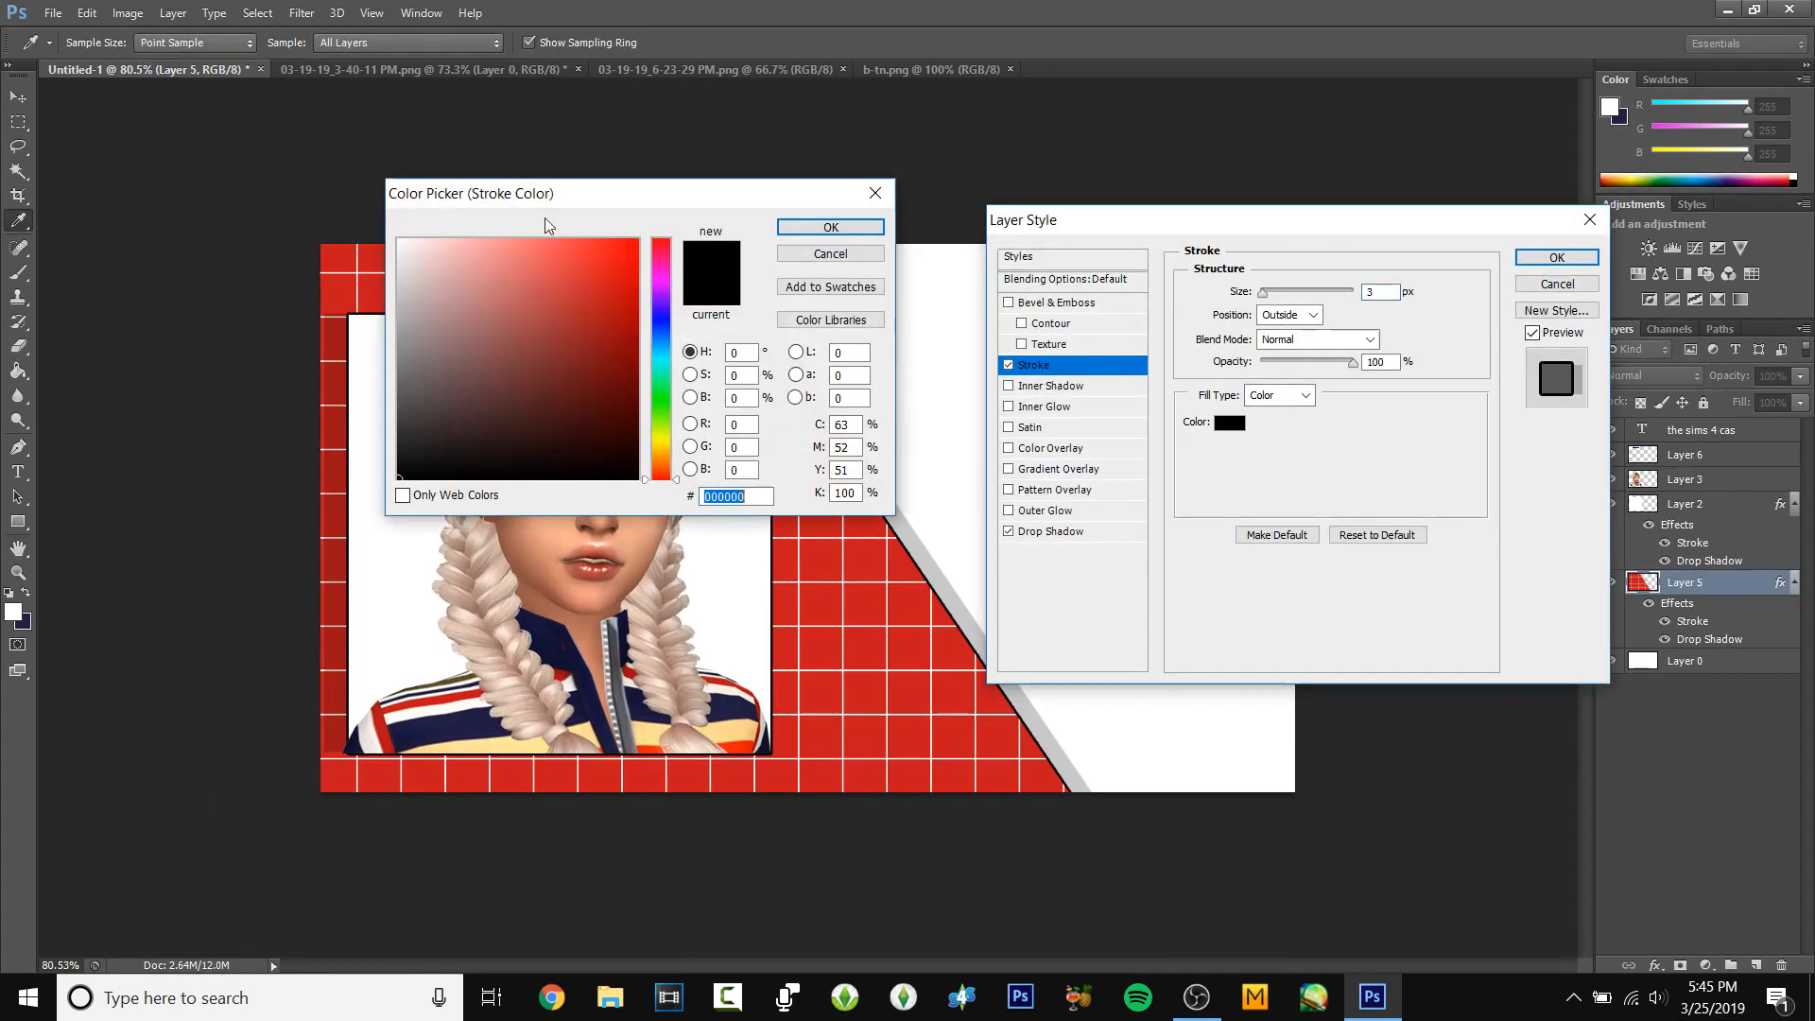
drag(512, 192, 842, 167)
click(452, 273)
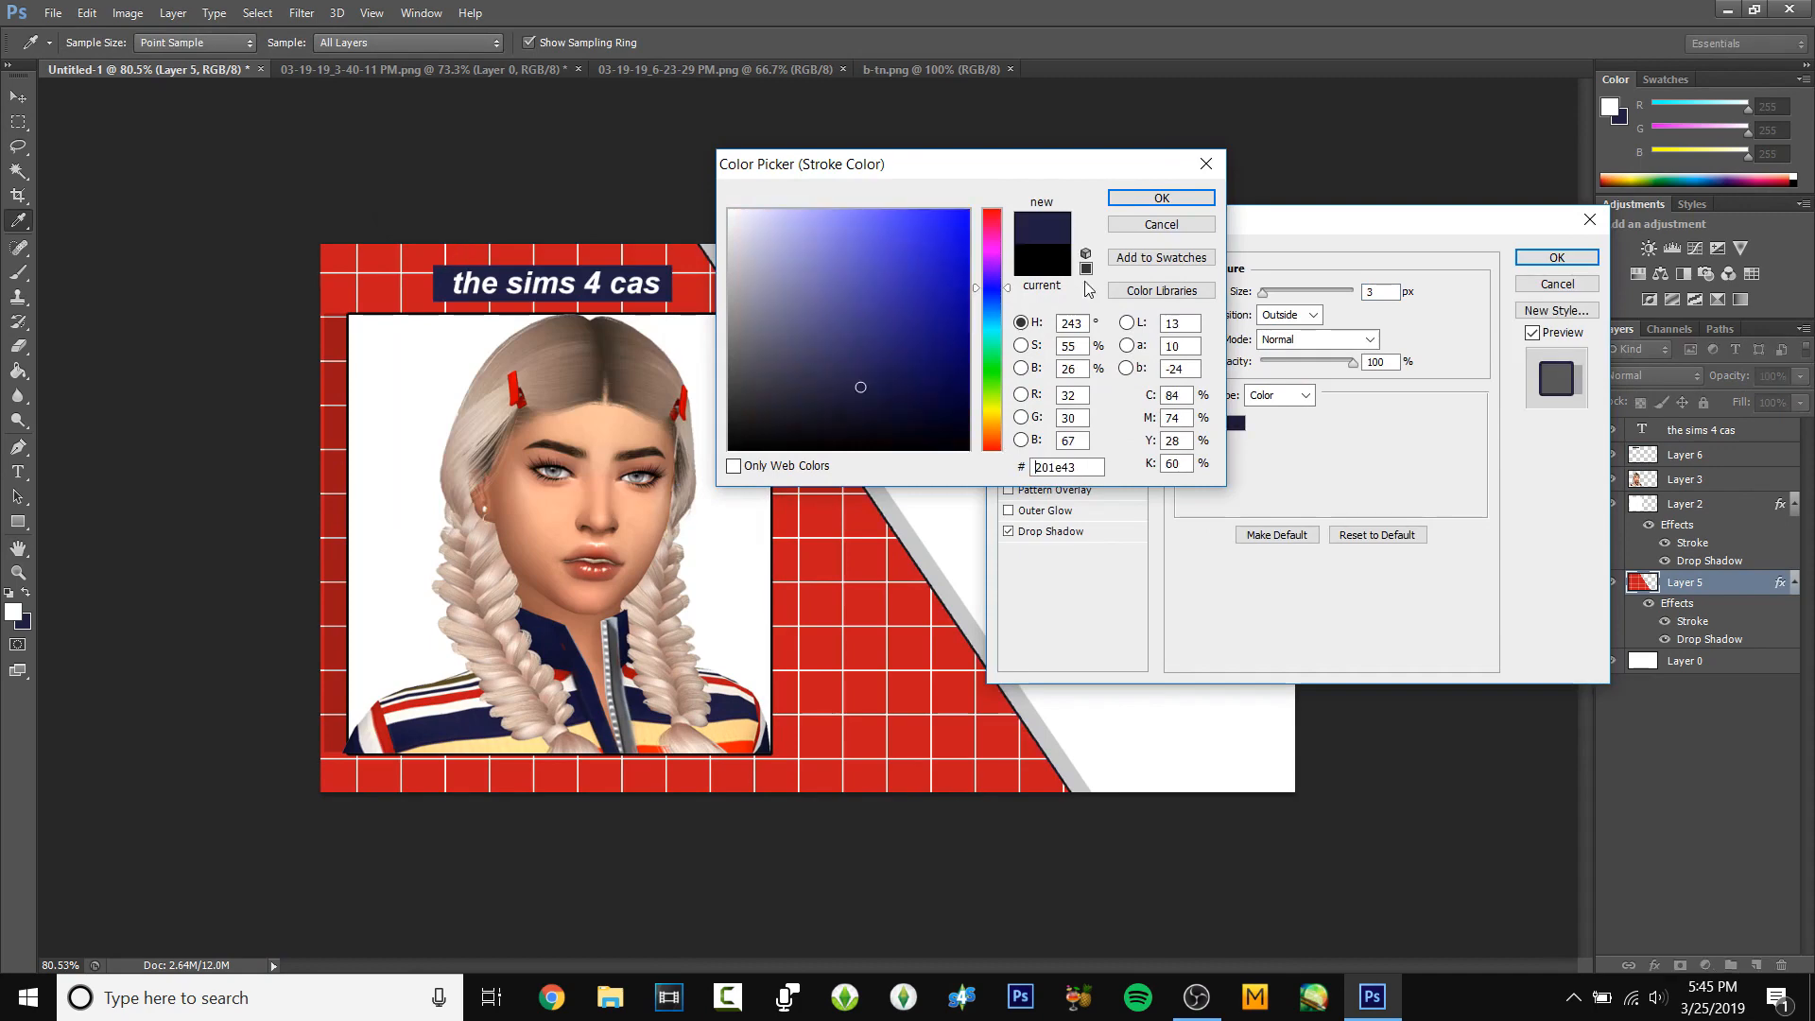
click(1161, 197)
click(1556, 257)
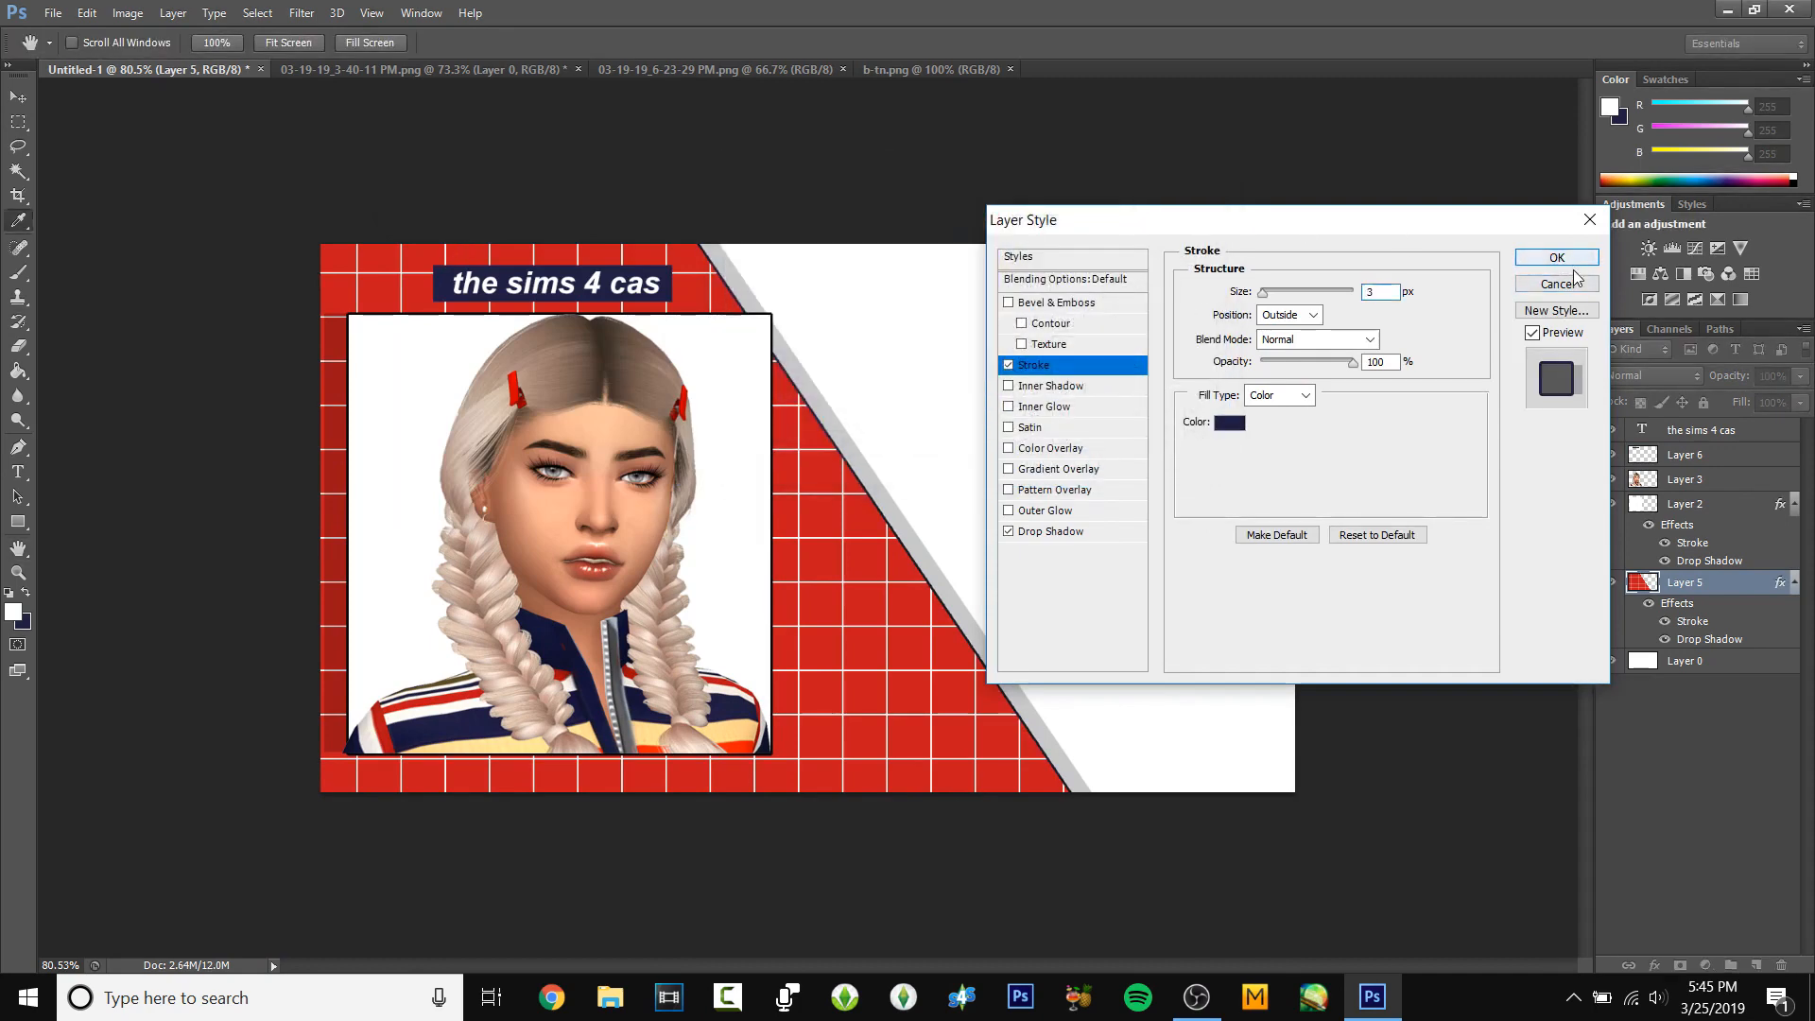
key(ctrl+plus)
key(ctrl+minus)
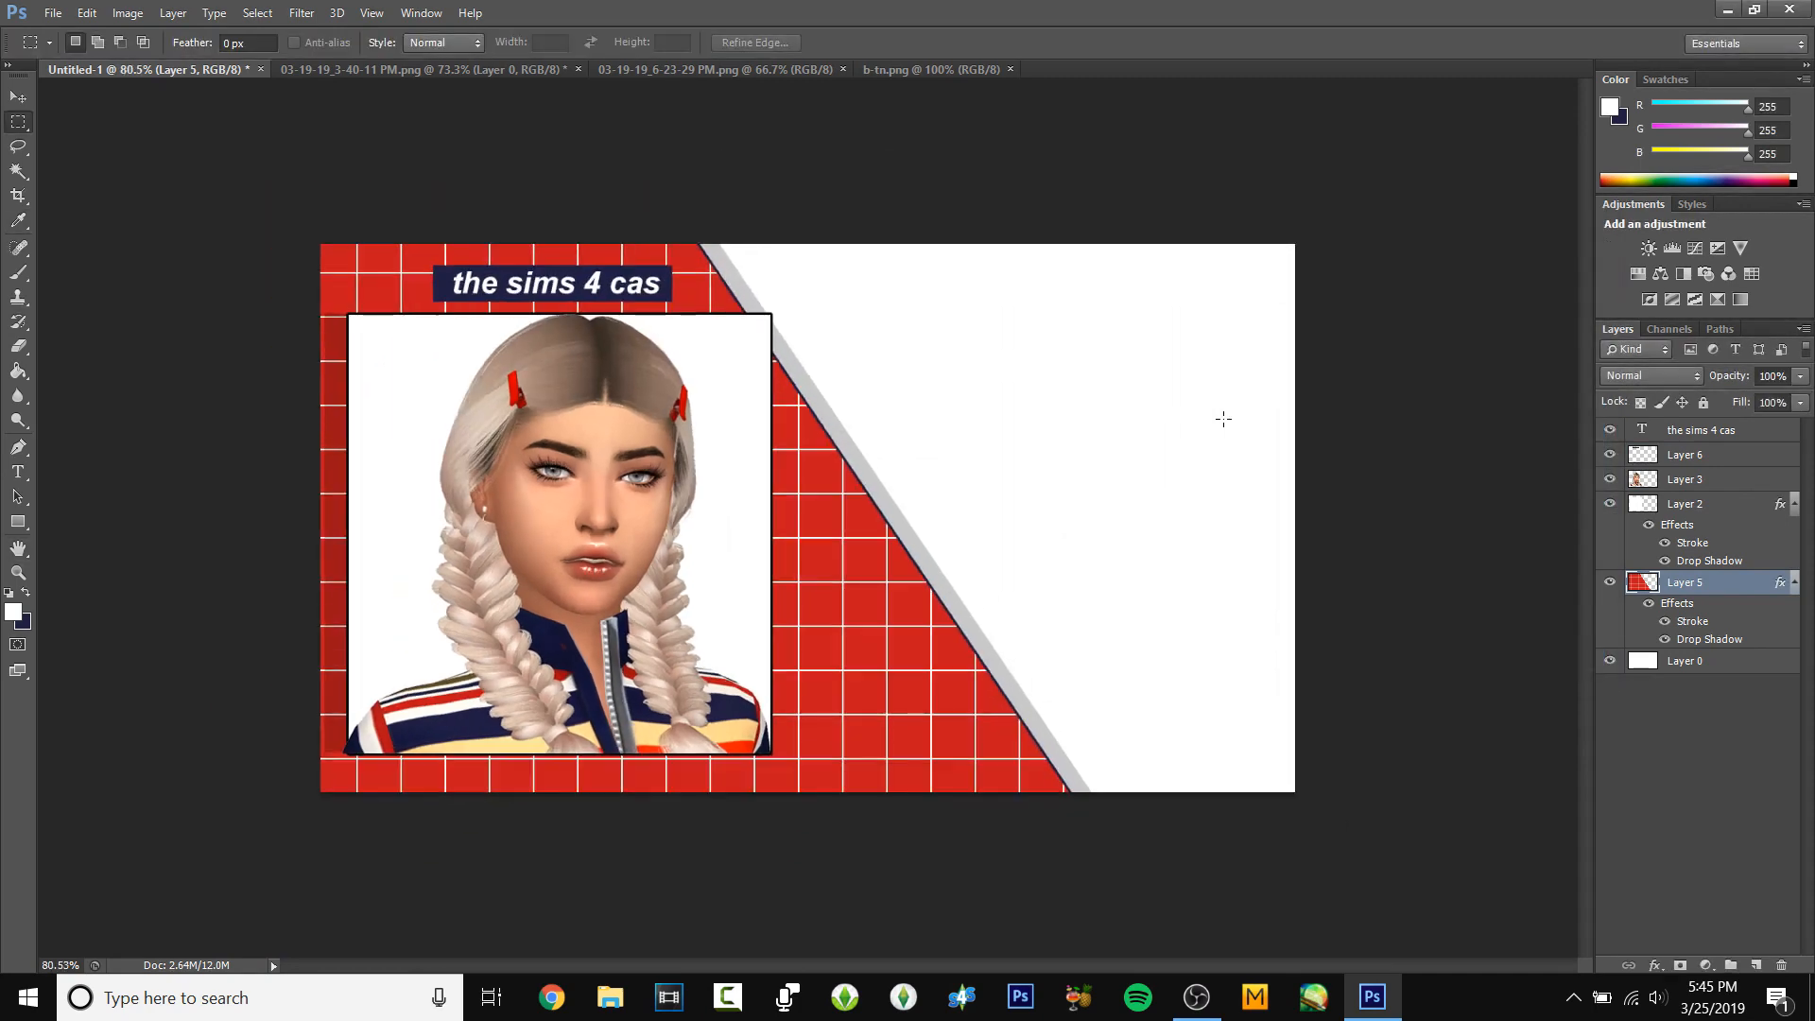
key(ctrl+plus)
- Switch to the full-body image 03-19-19_6-23-29 PM.png and convert its locked Background into the editable Layer 0
click(1000, 71)
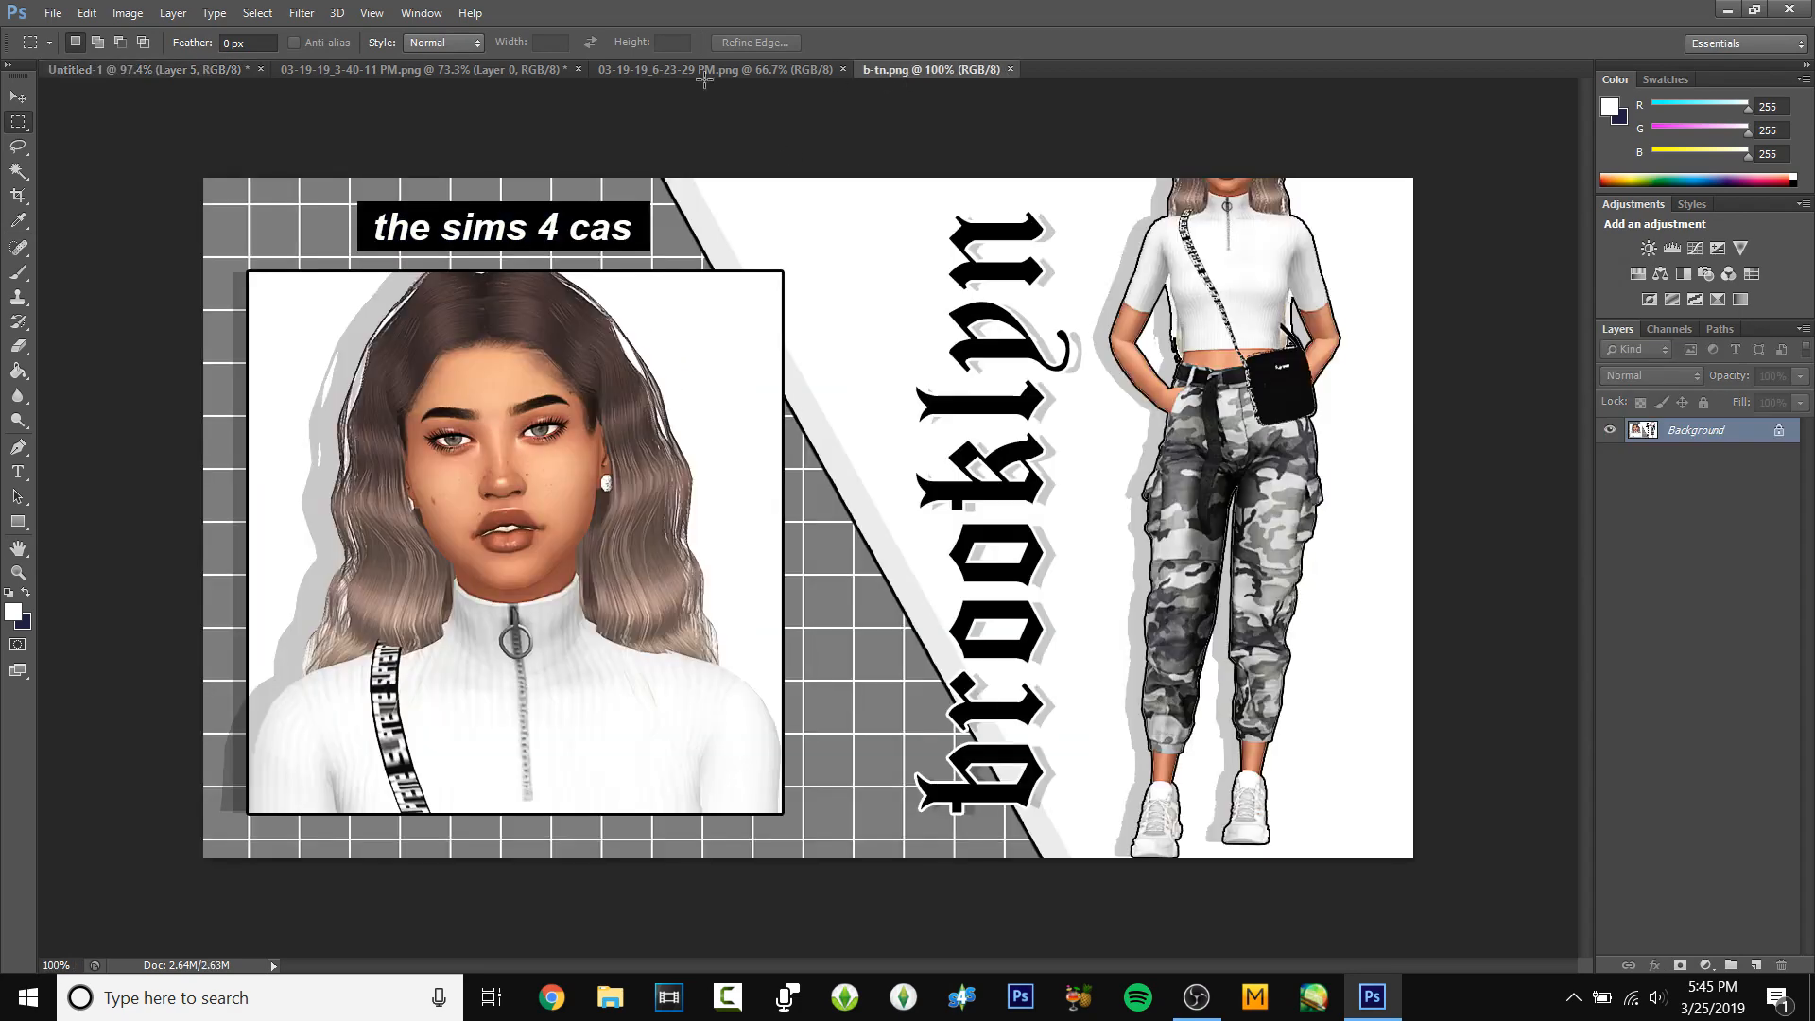
click(480, 66)
click(702, 69)
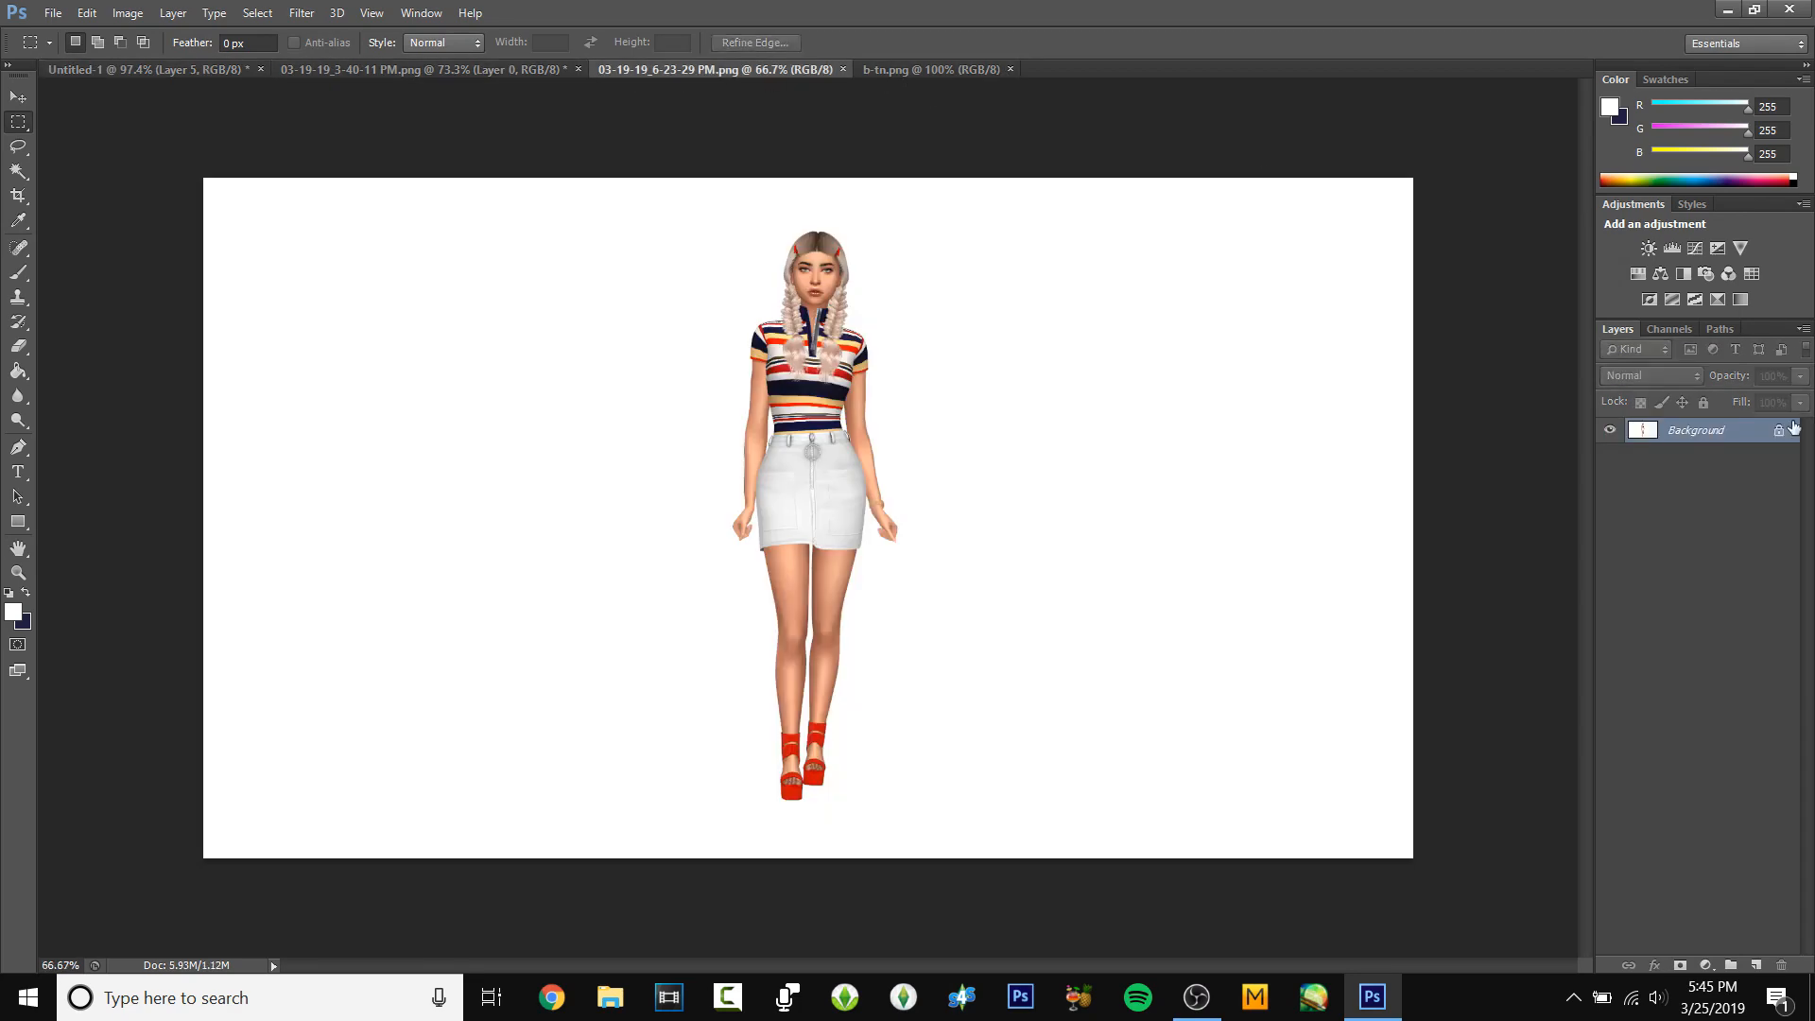
double_click(1717, 425)
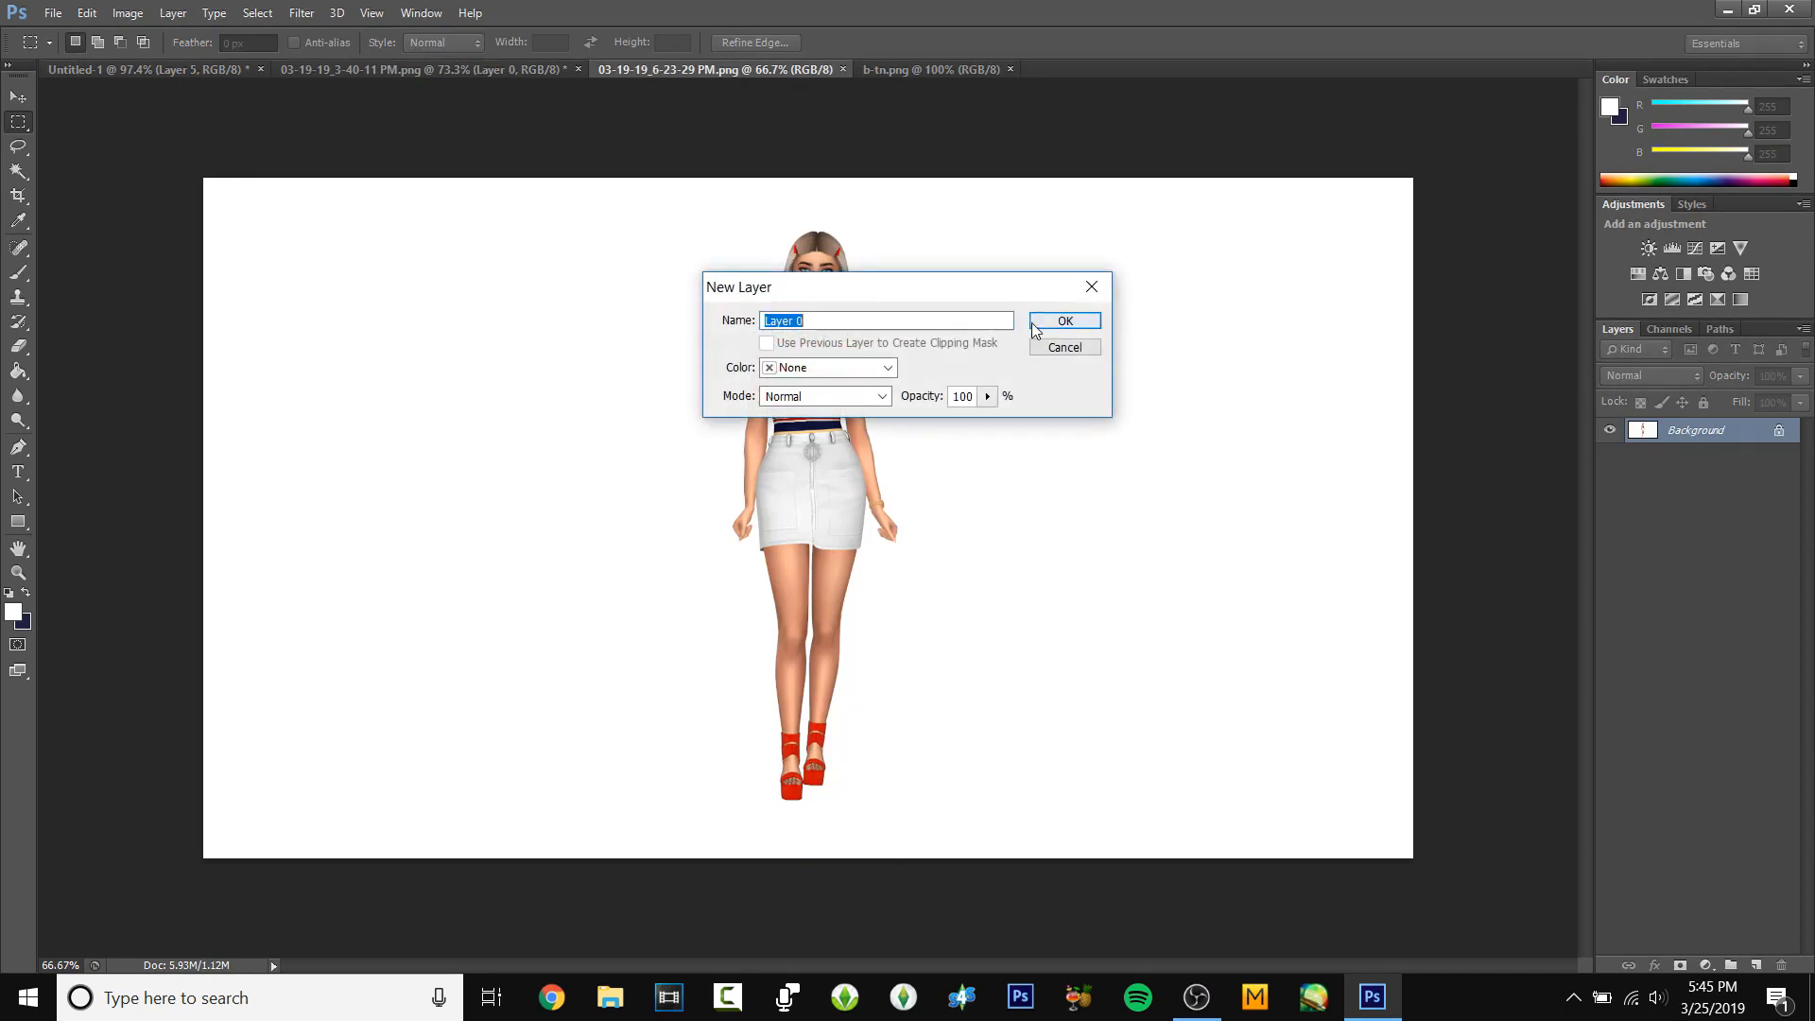
key(Return)
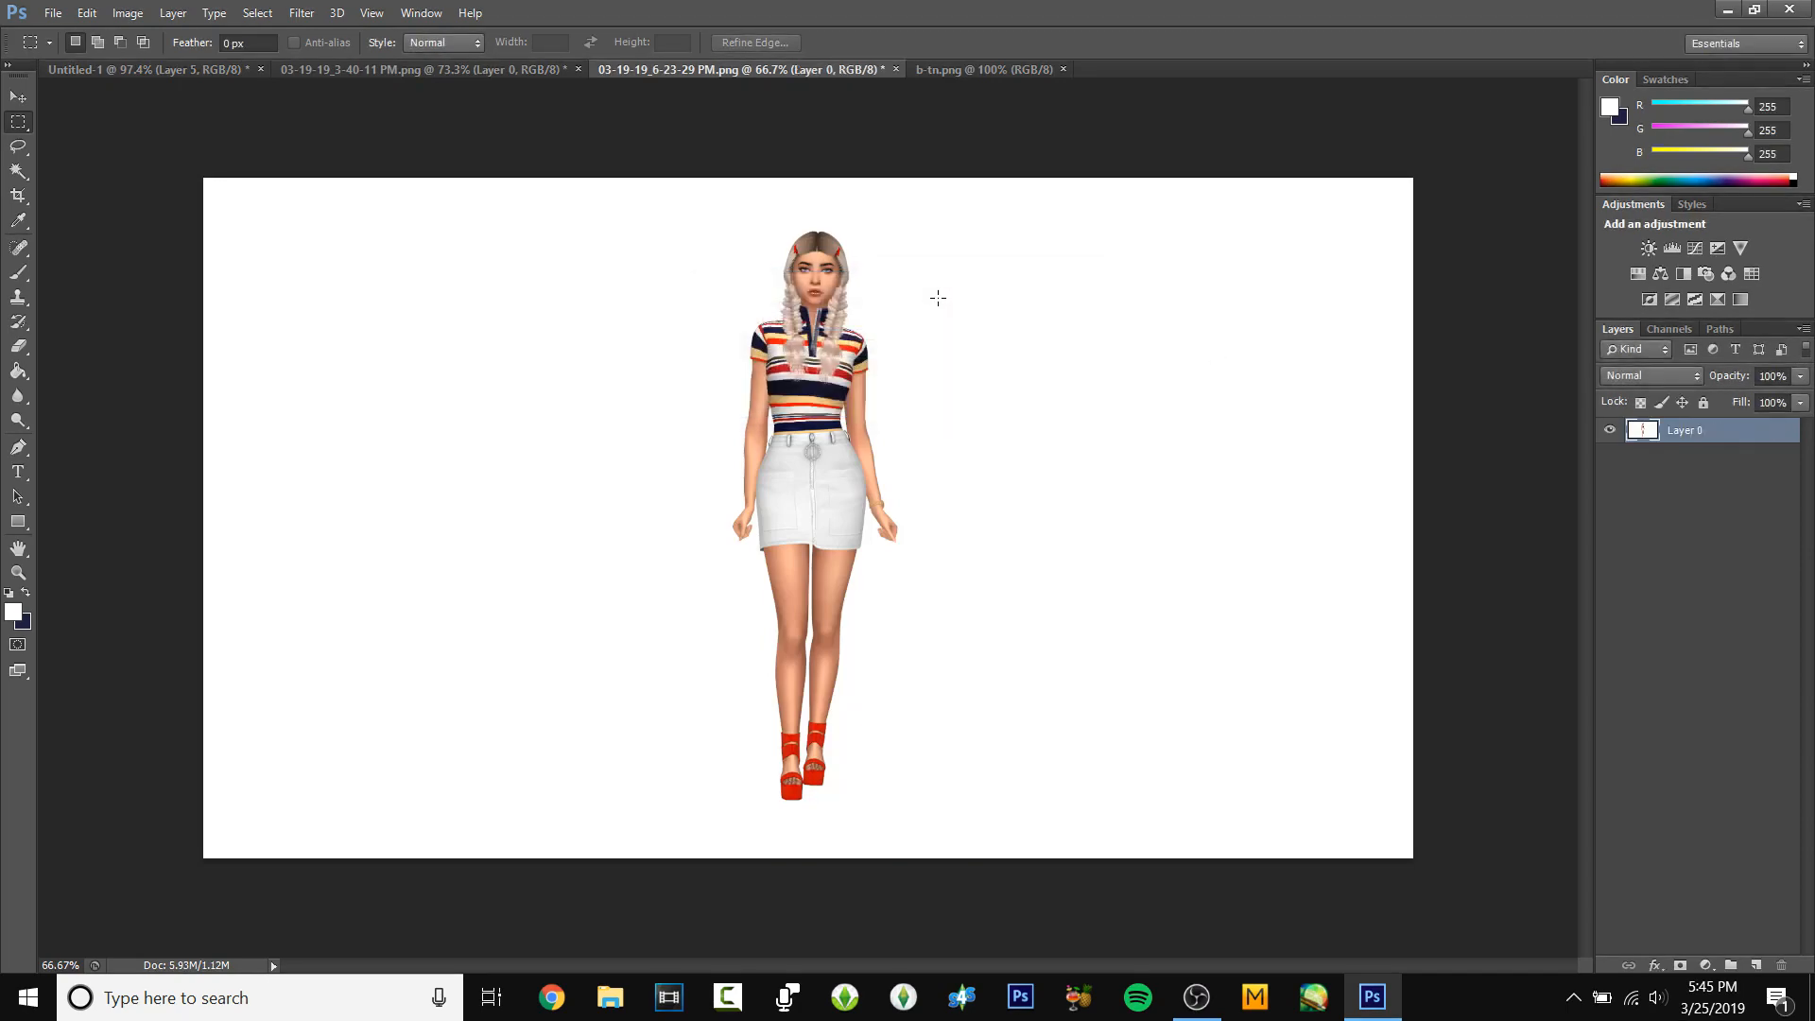
- Select the white background around the full-body character with the Magic Wand, delete it and deselect
click(17, 172)
click(493, 281)
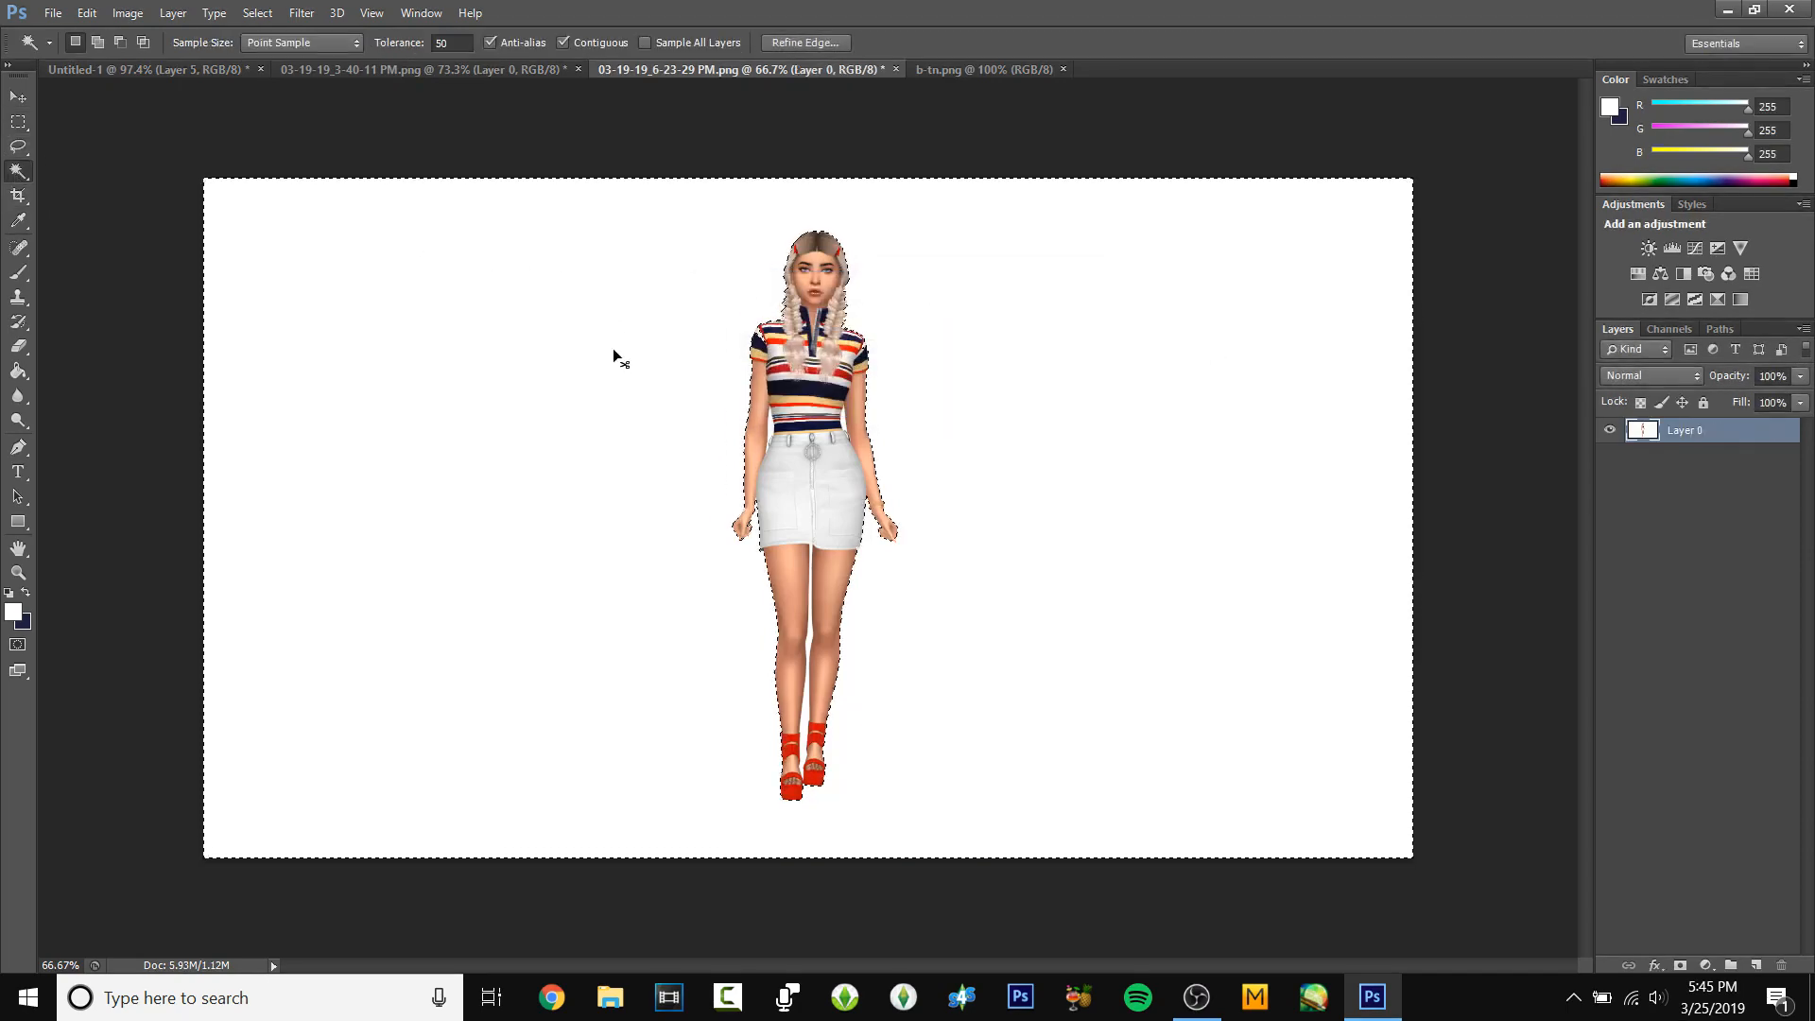
key(Delete)
key(ctrl+d)
scroll(838, 666, up, 5)
scroll(794, 619, up, 5)
scroll(671, 353, down, 5)
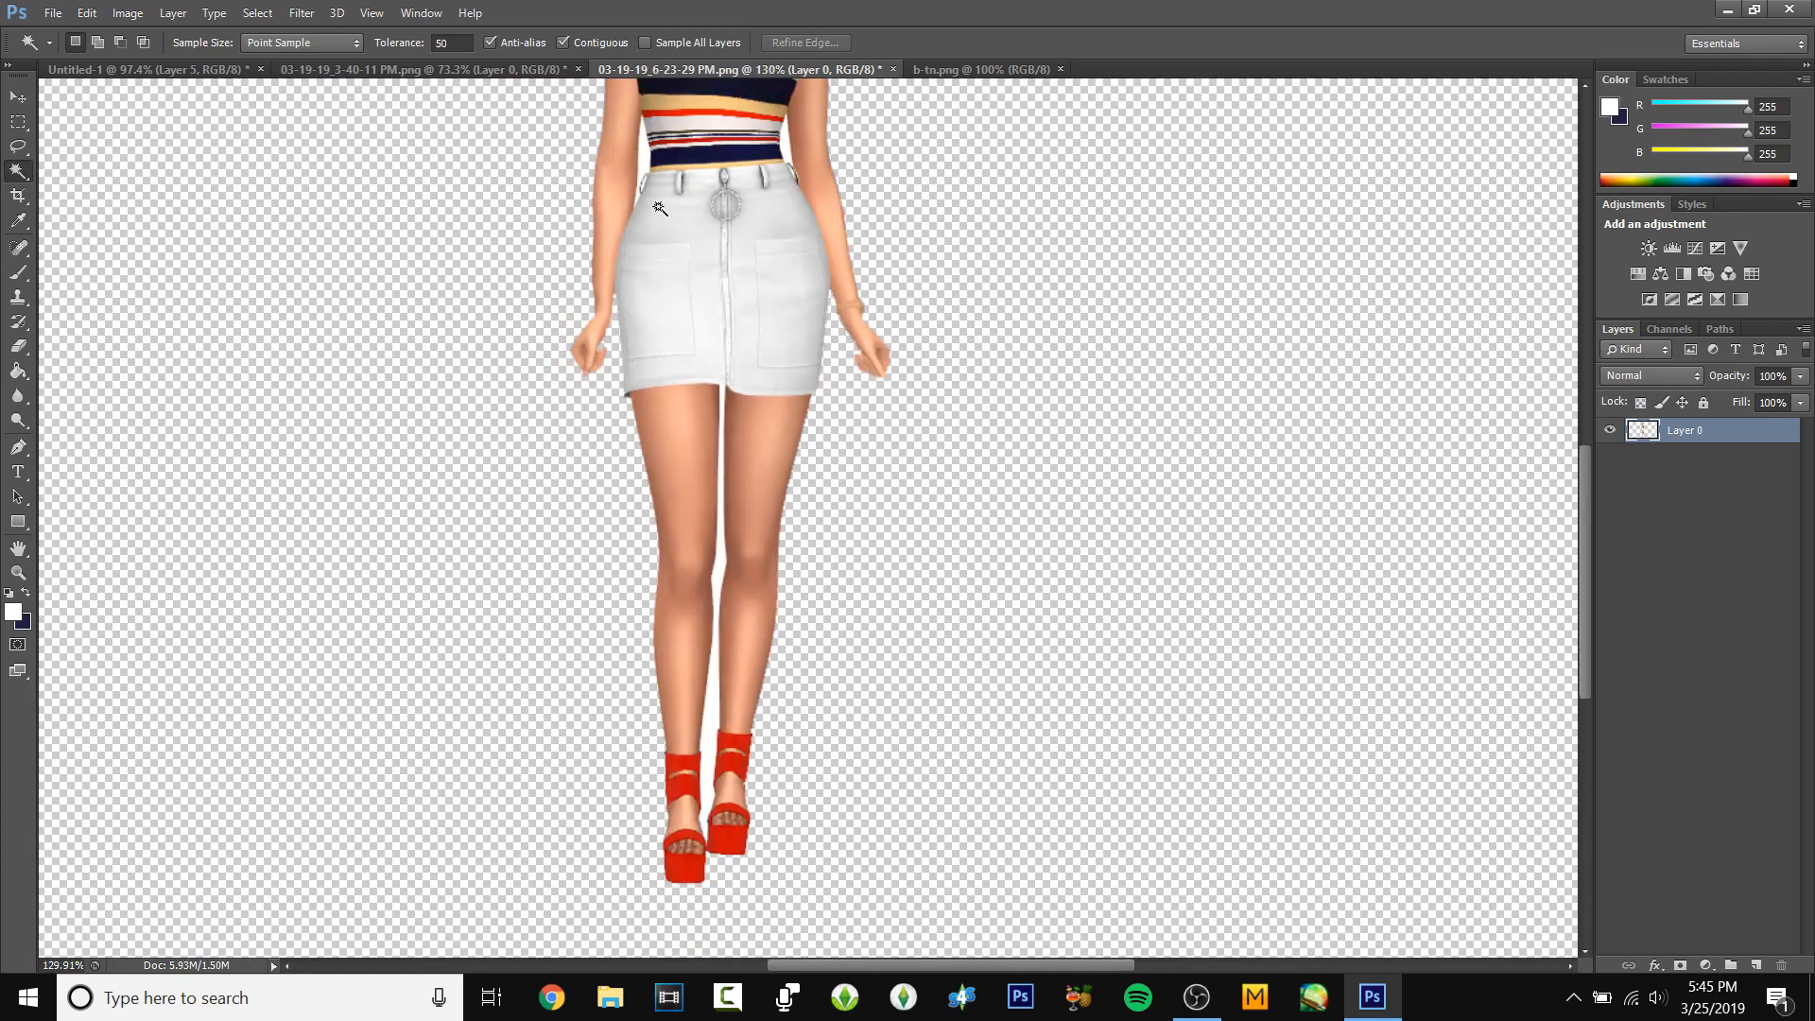
- Delete the enclosed white areas between both arms and the character's waist, clearing the selection each time
click(635, 156)
key(Delete)
key(ctrl+d)
click(789, 153)
key(Delete)
key(ctrl+d)
scroll(867, 268, up, 3)
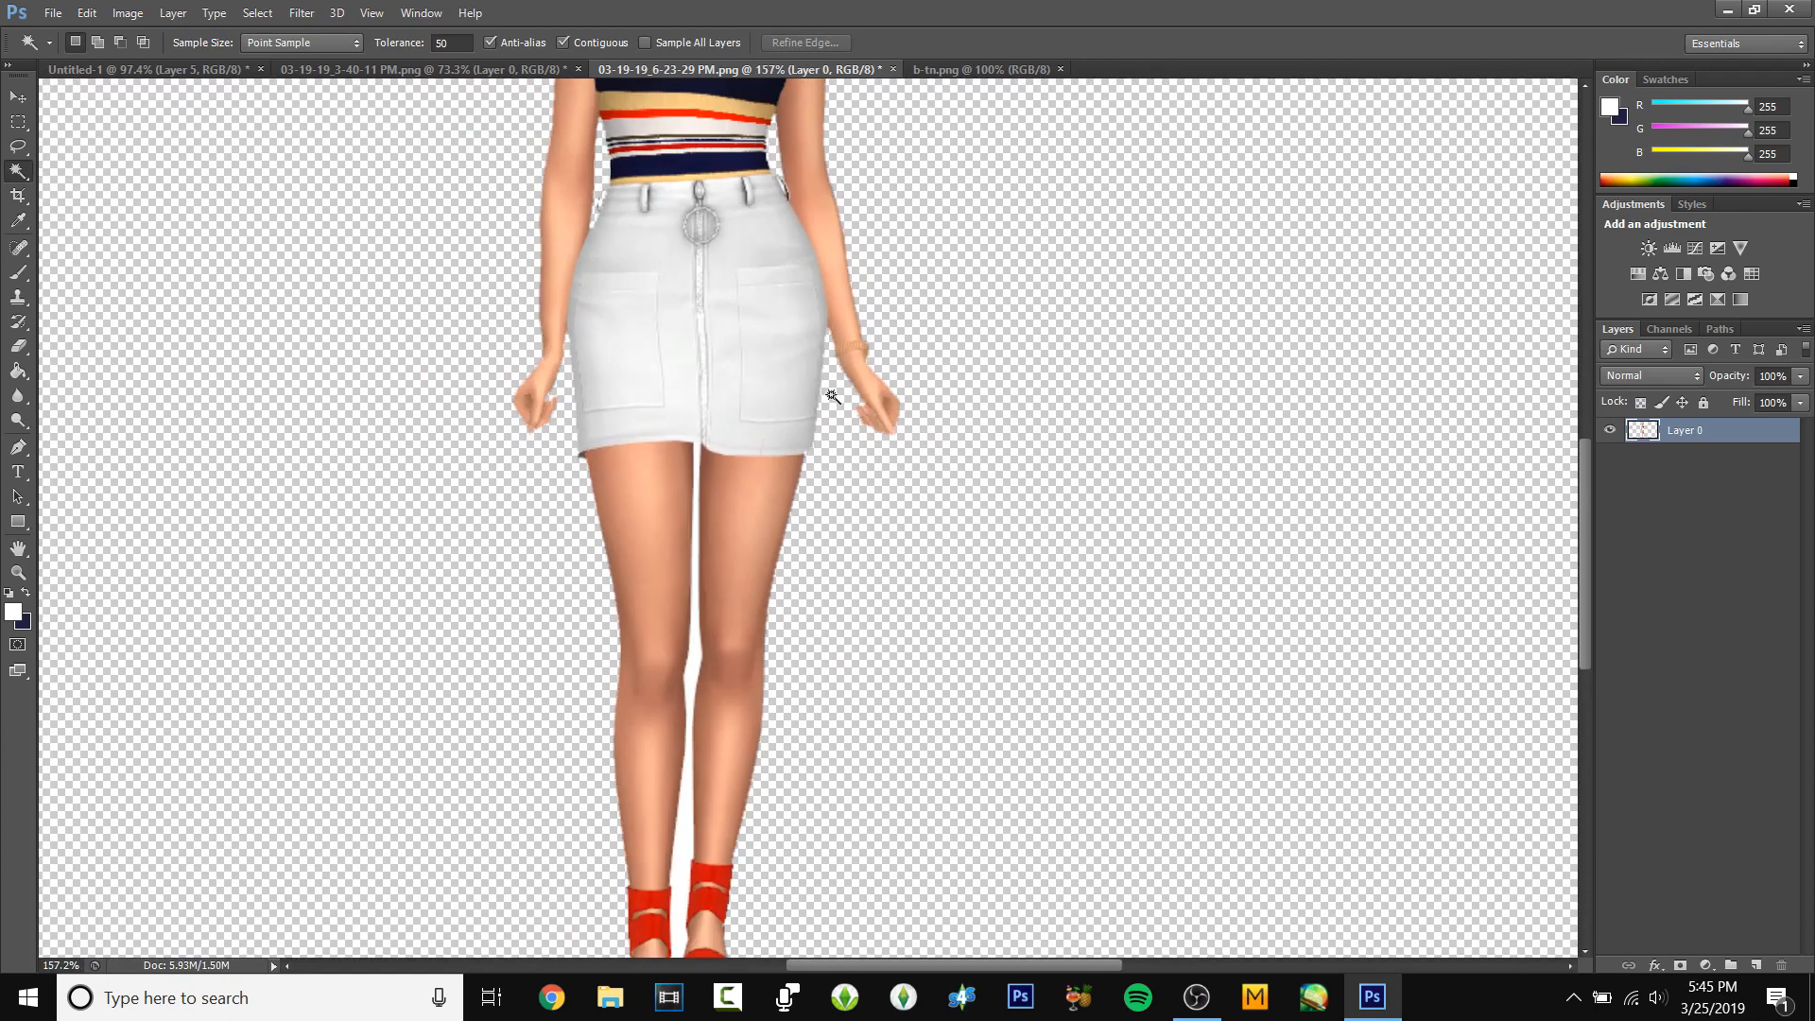
- Set the Magic Wand tolerance to 0 and cut out the white gap between the character's legs
click(700, 675)
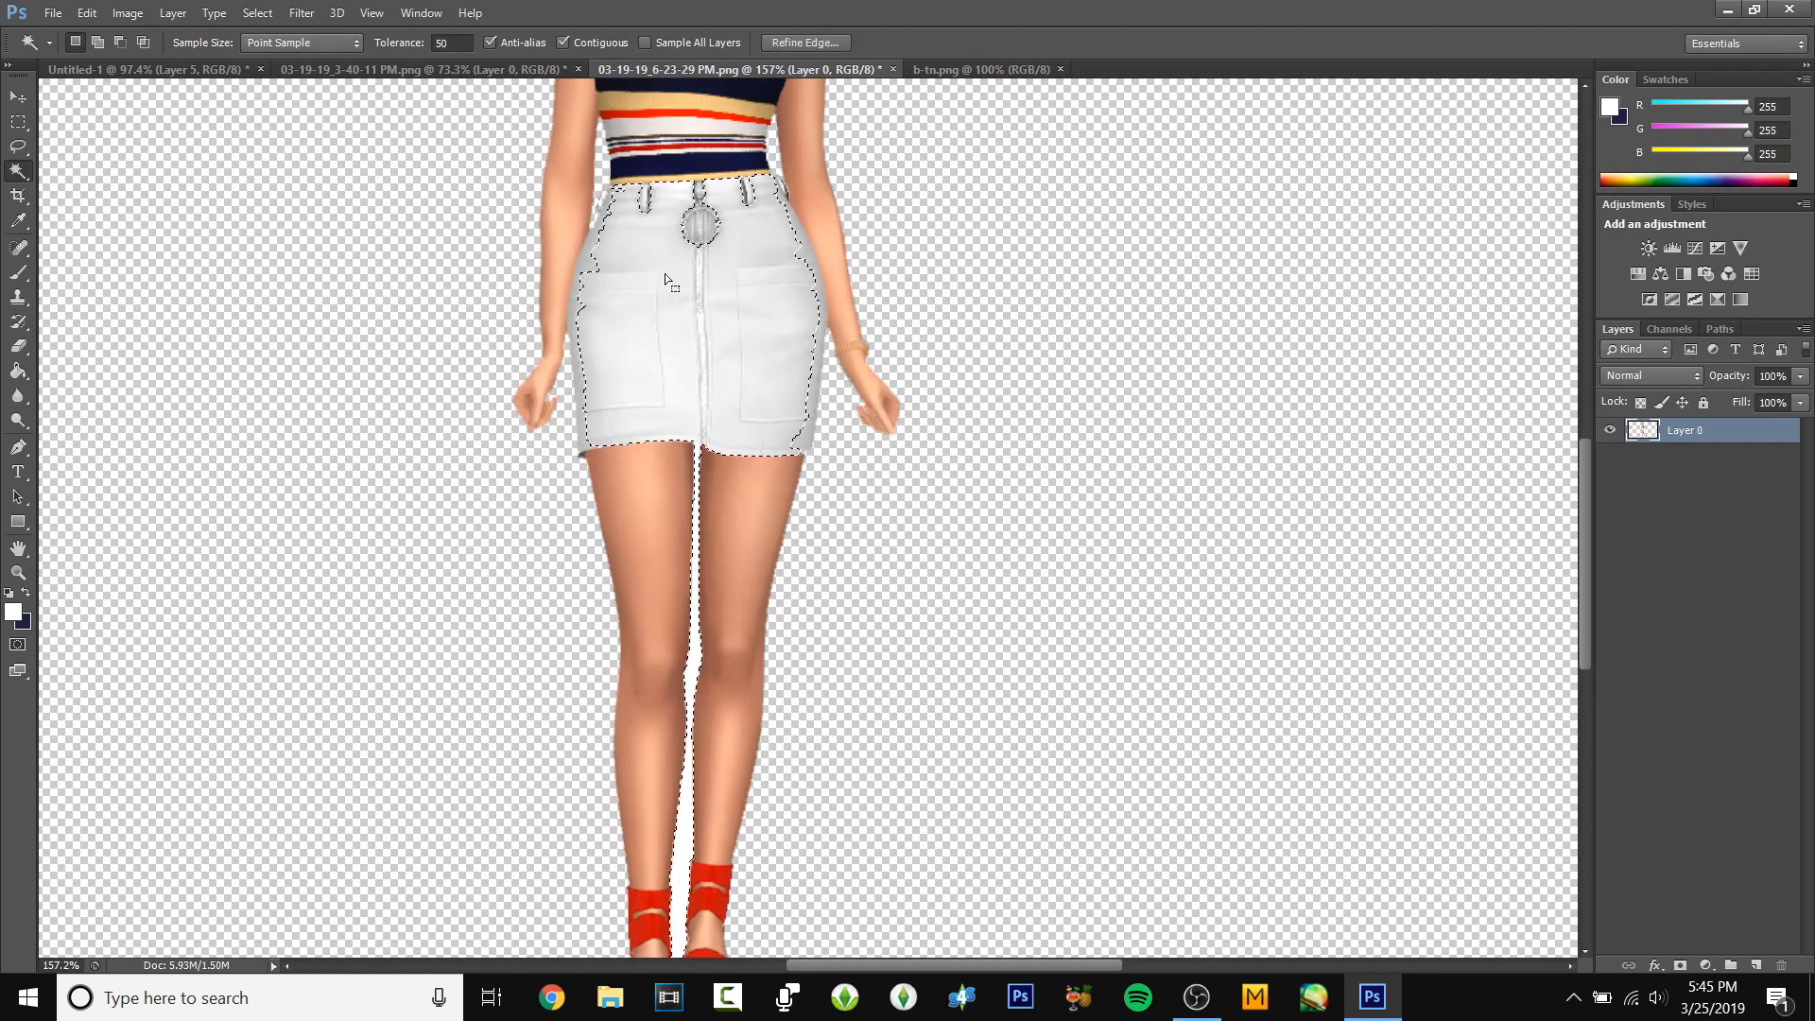
scroll(712, 279, down, 3)
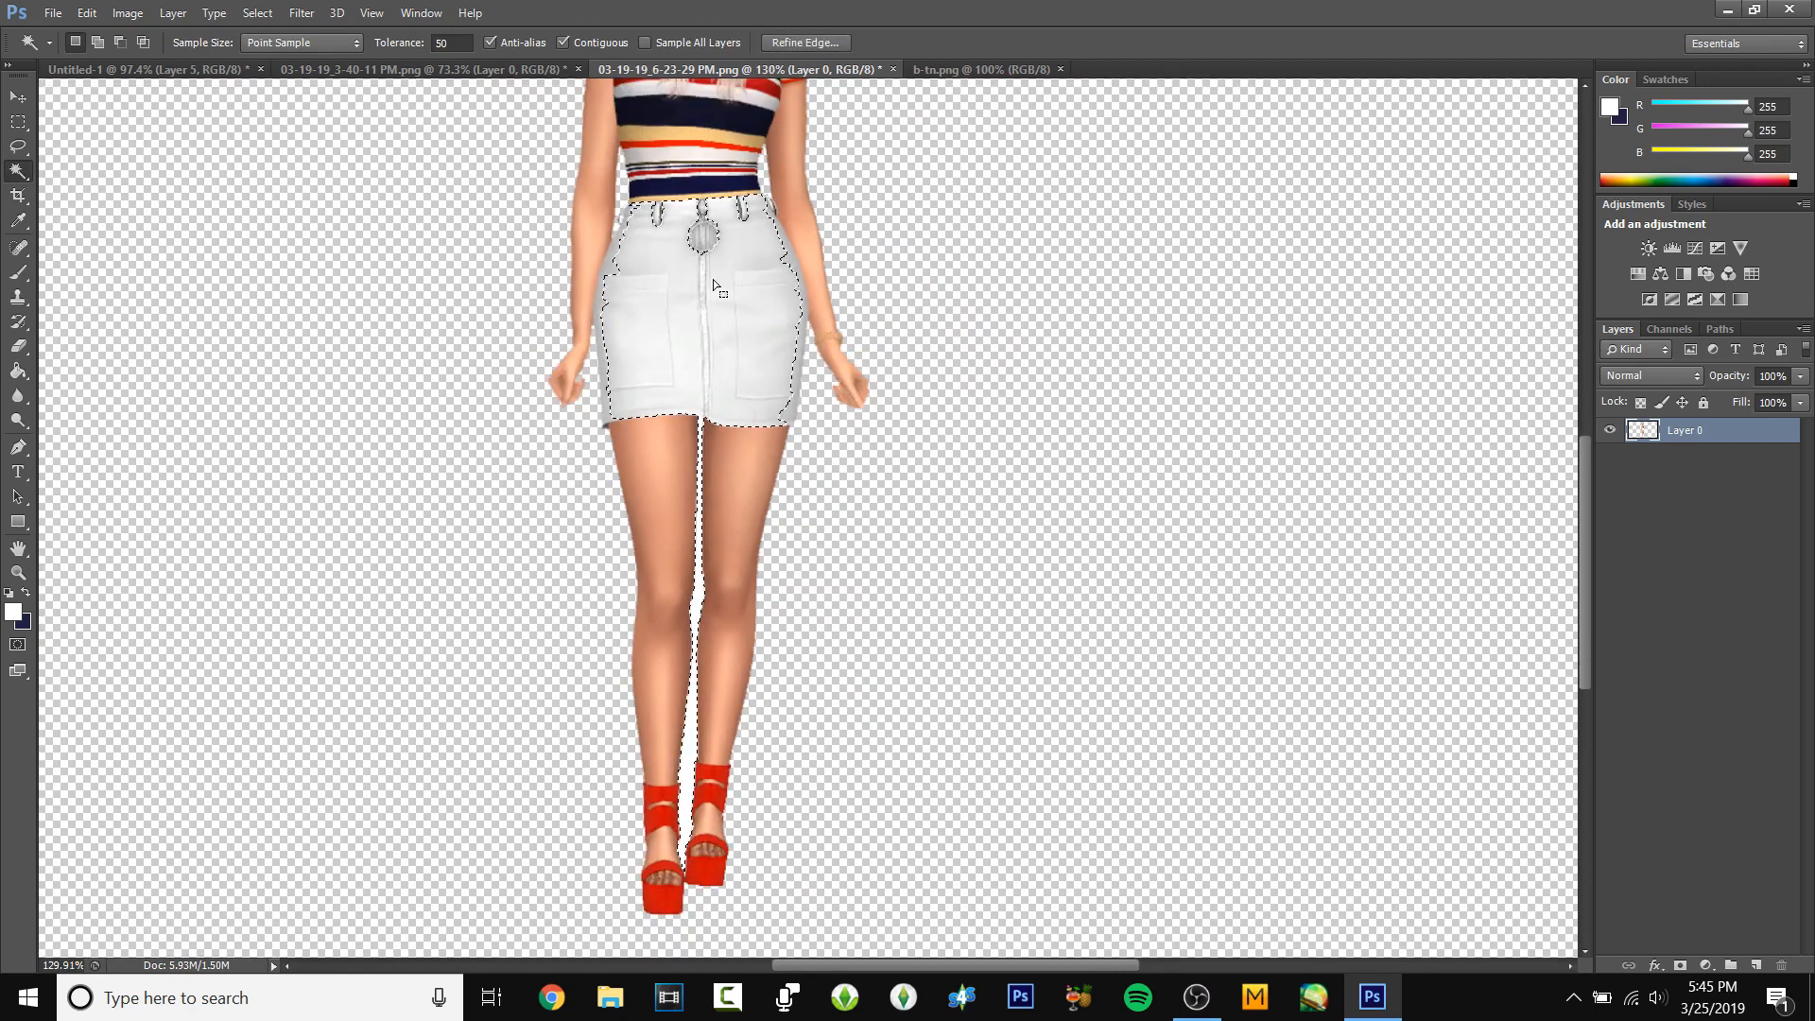
double_click(450, 43)
text(0)
click(1151, 490)
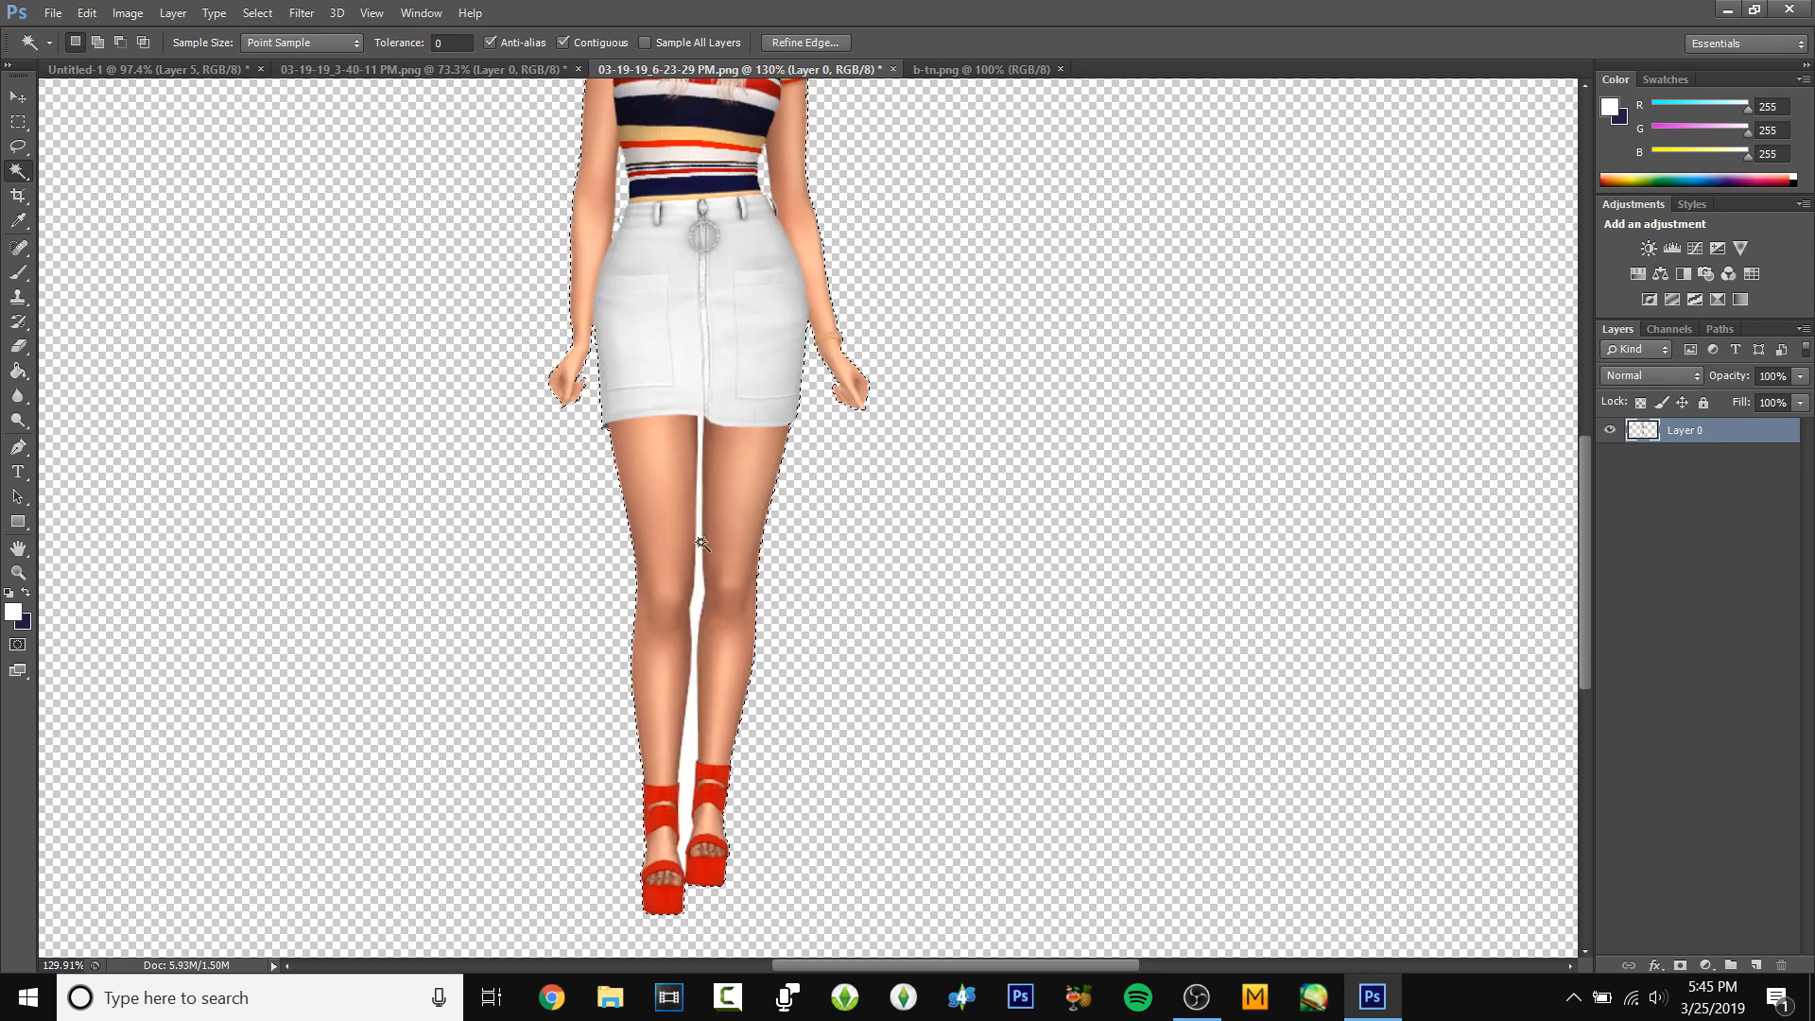
click(700, 542)
key(ctrl+x)
scroll(847, 614, down, 6)
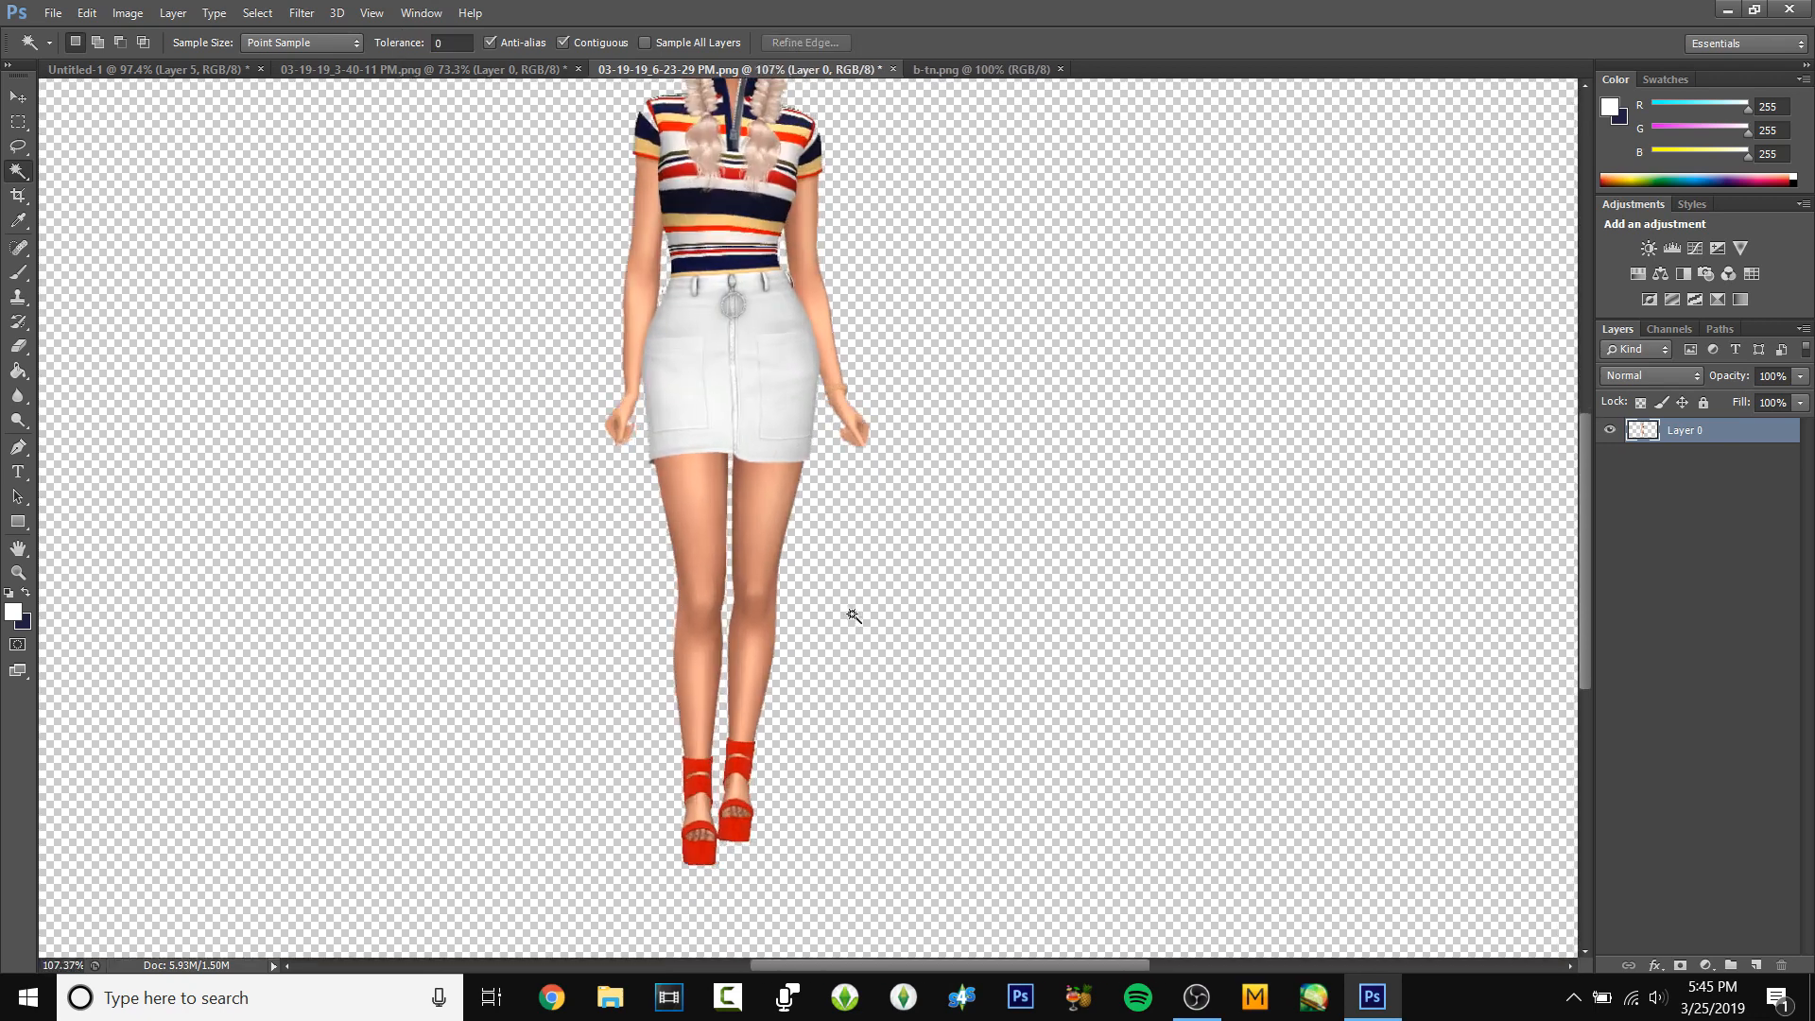
- Copy the full-body cutout into the Untitled-1 thumbnail and place it over the white area beside the red diagonal
key(ctrl+a)
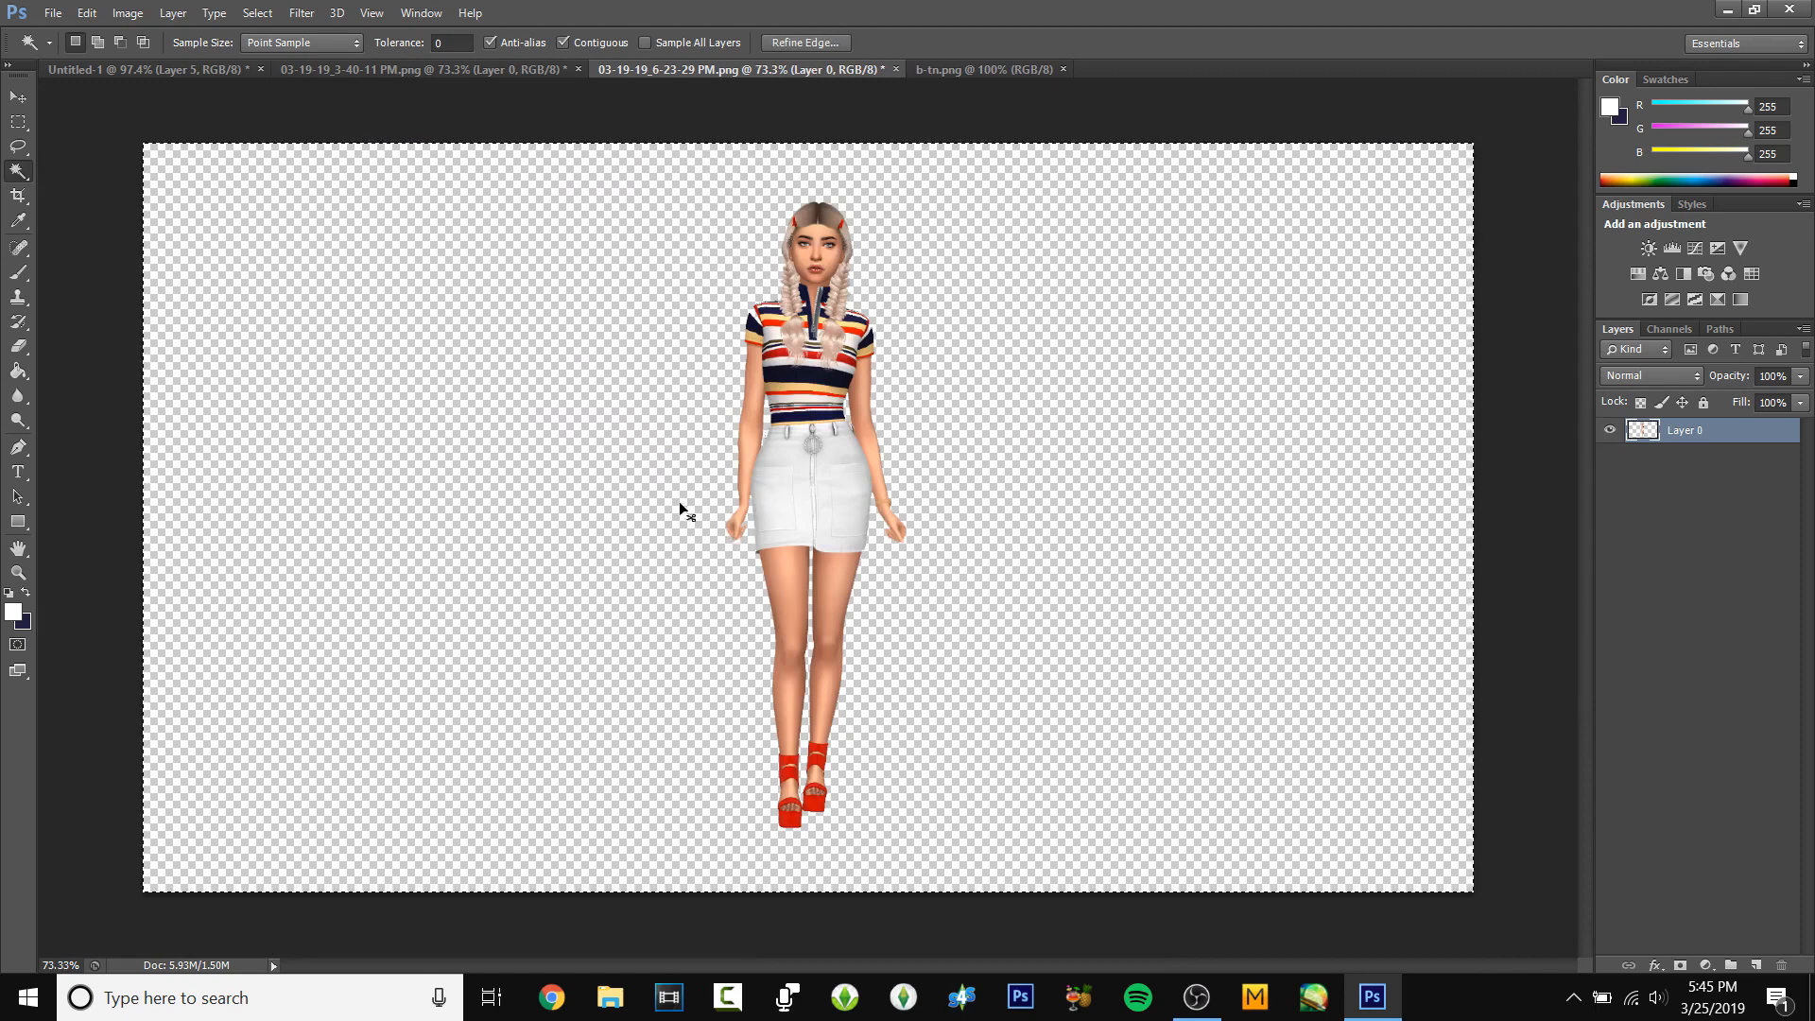
click(190, 74)
key(ctrl+v)
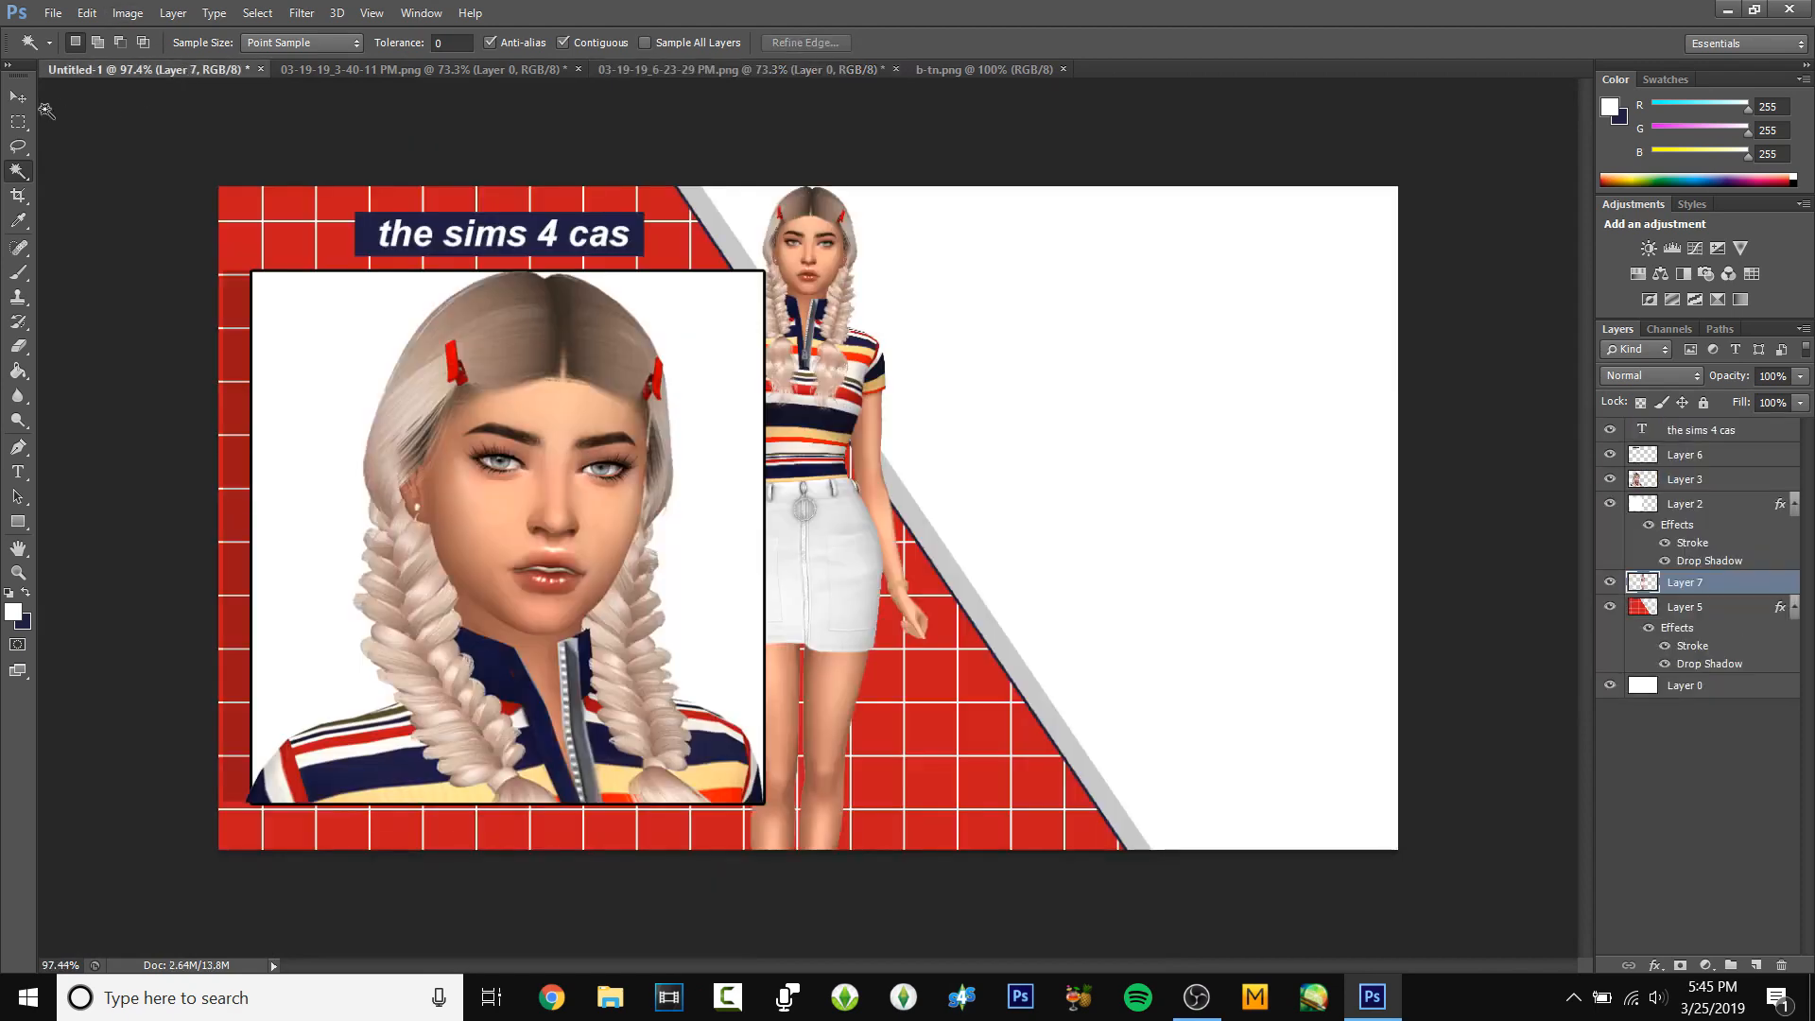
click(18, 96)
drag(827, 401, 1193, 402)
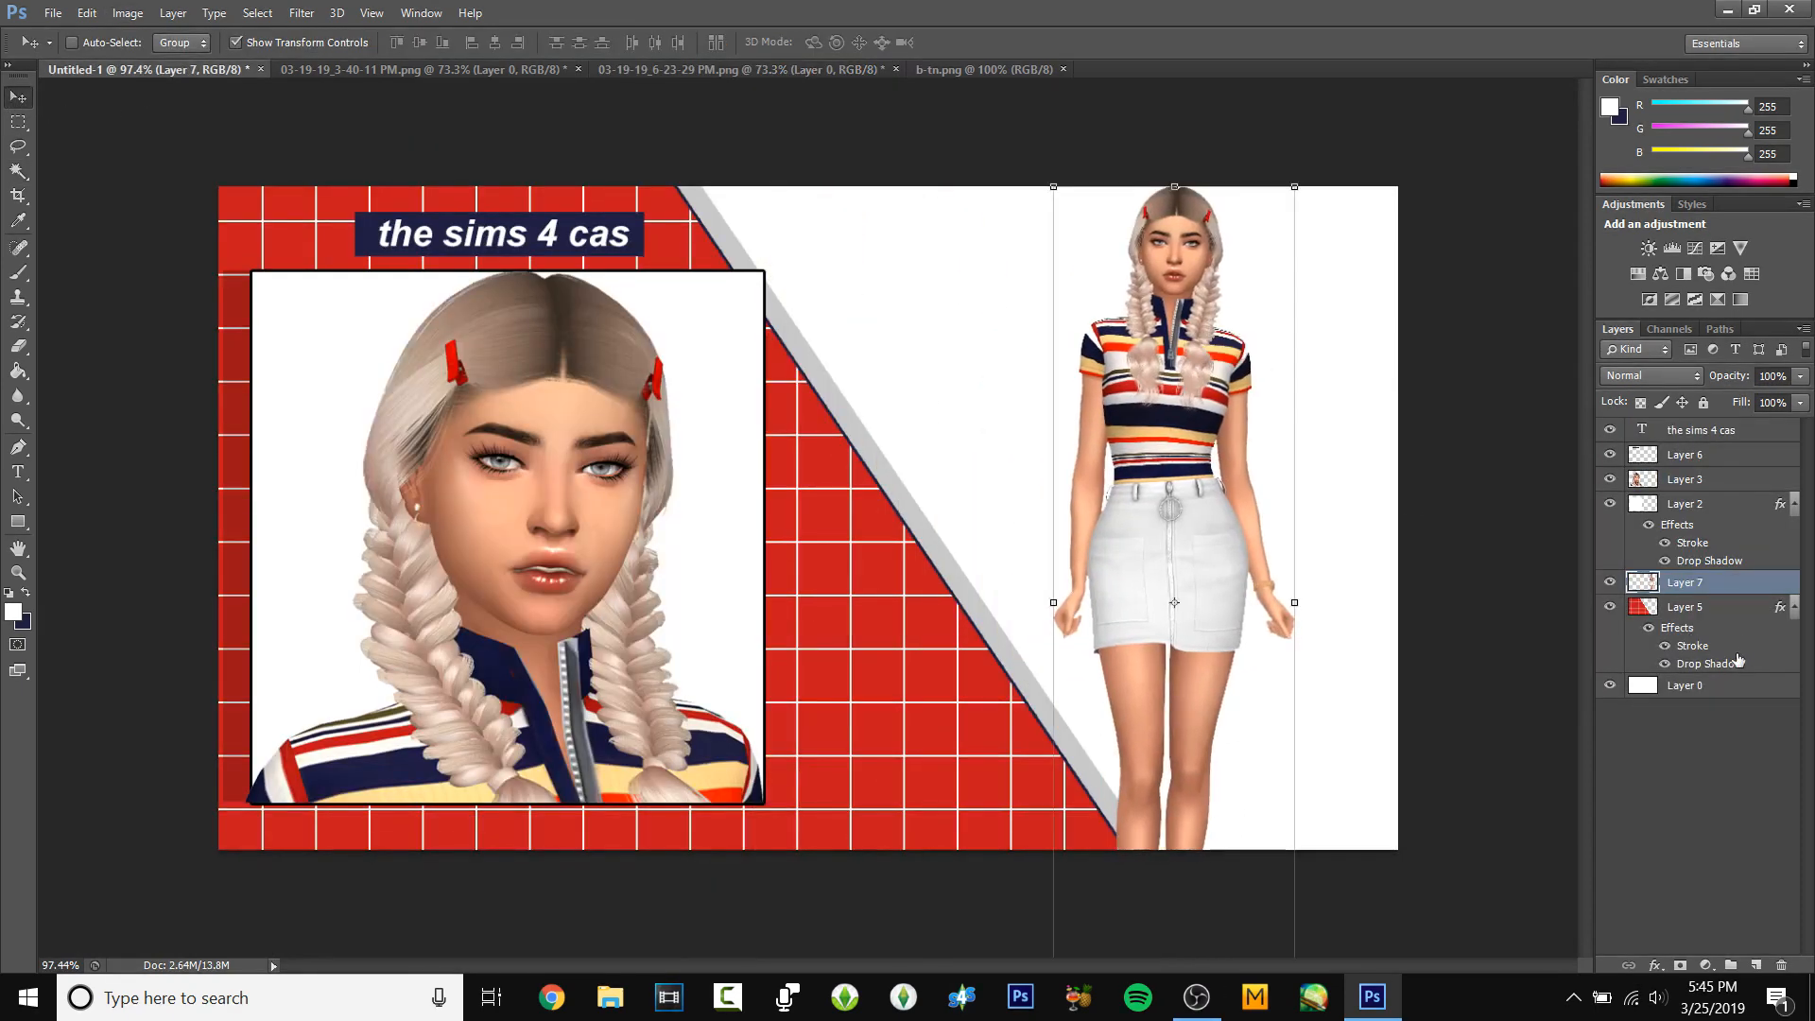
- Scale the full-body cutout to about 92% and position it with the feet at the canvas's lower edge and the head cropped off
scroll(1002, 476, down, 3)
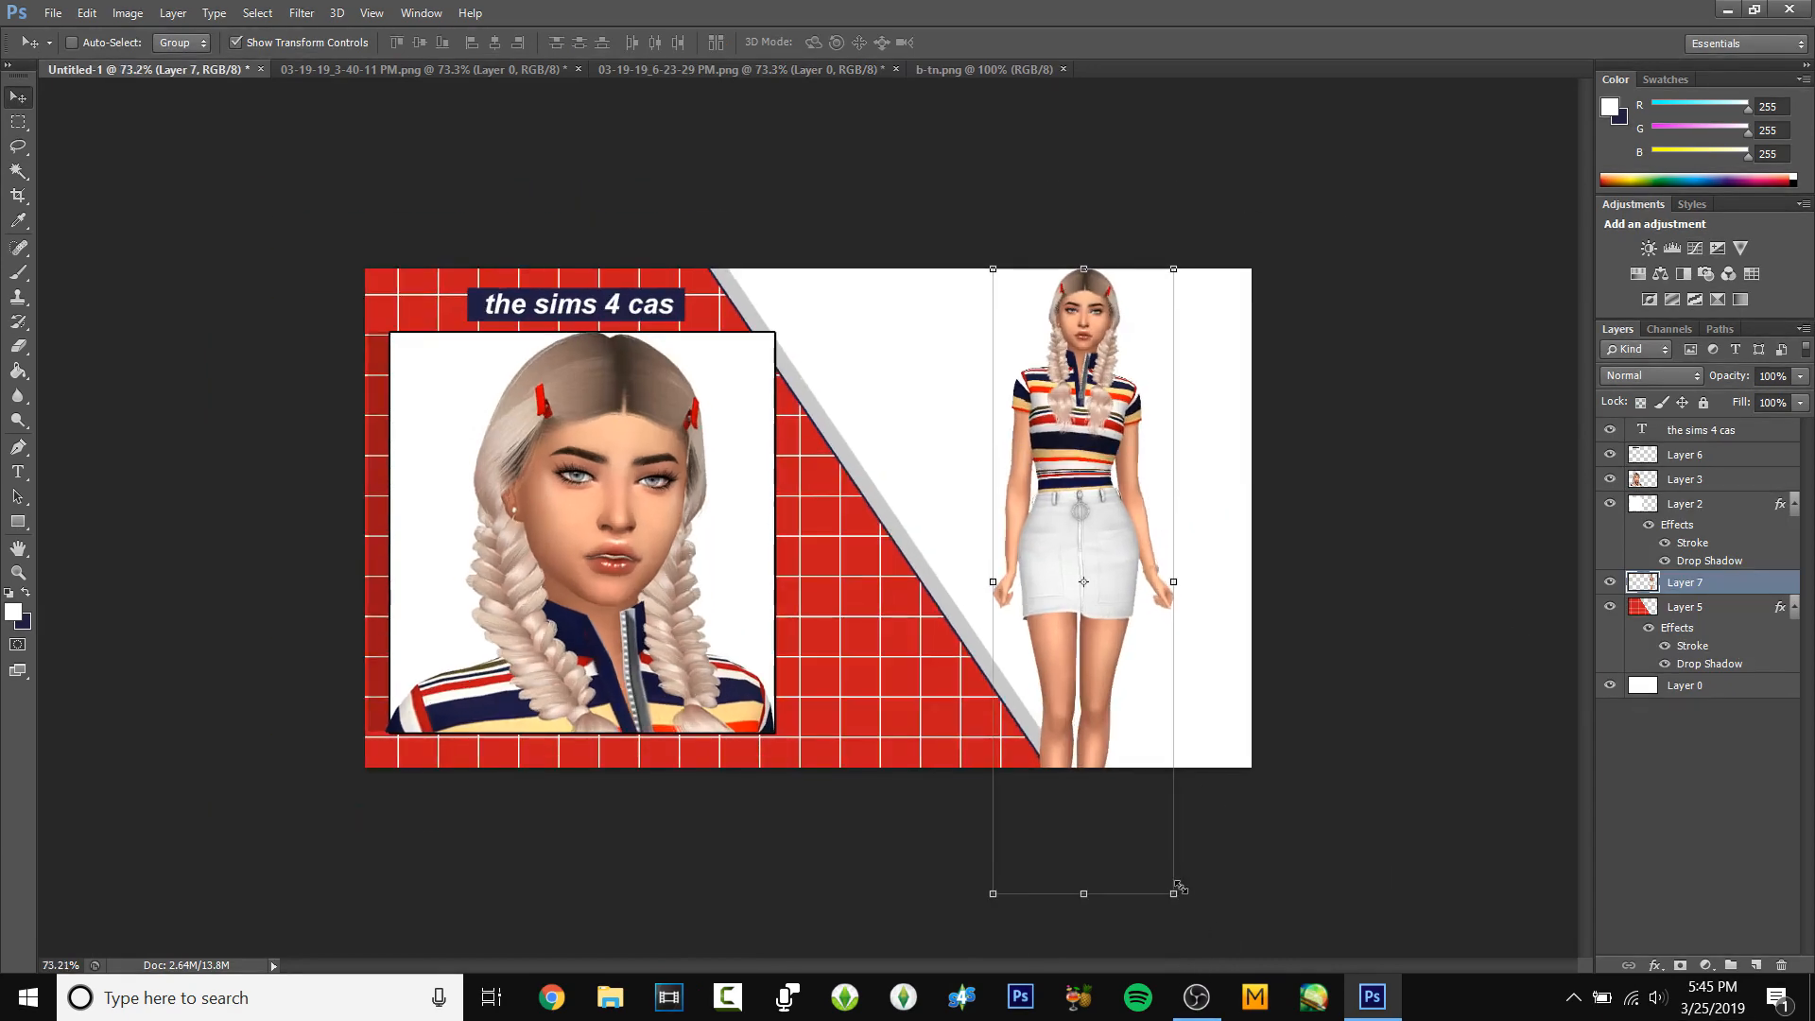
drag(1163, 884, 1134, 759)
drag(1090, 680, 1165, 630)
drag(1210, 708, 1166, 675)
drag(1225, 734, 1233, 769)
drag(1193, 554, 1197, 532)
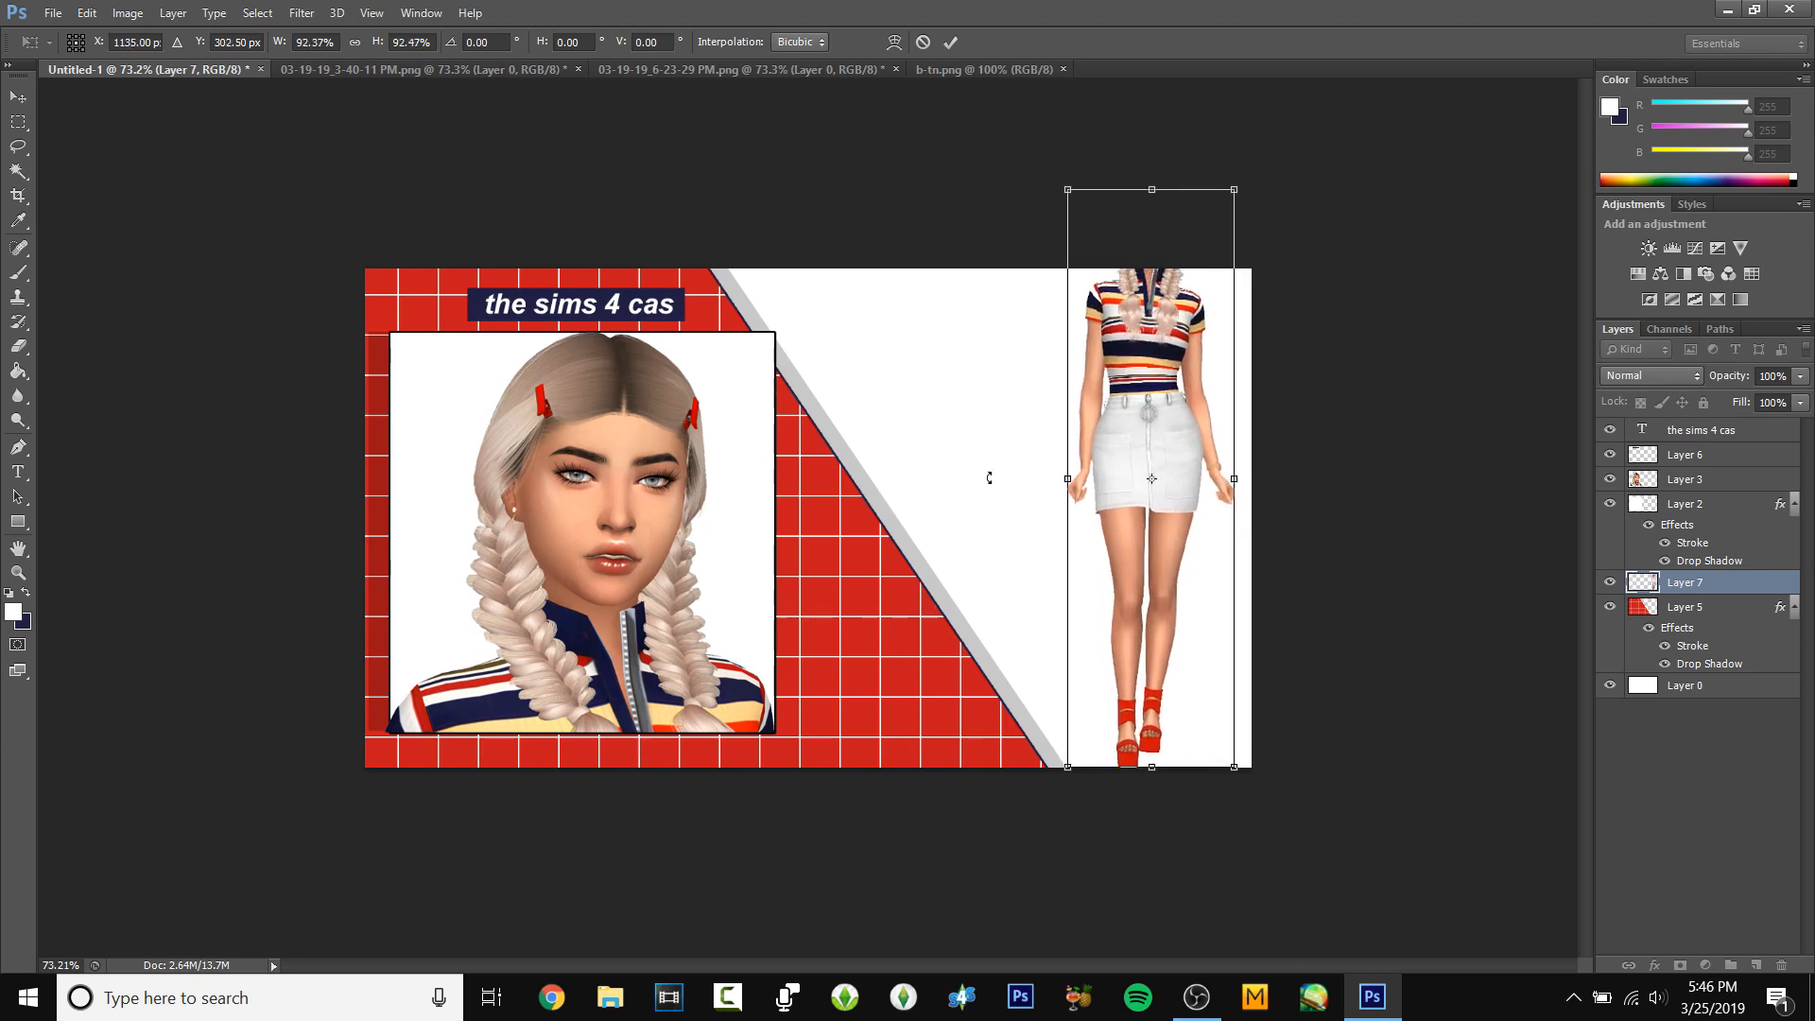
key(m)
key(Return)
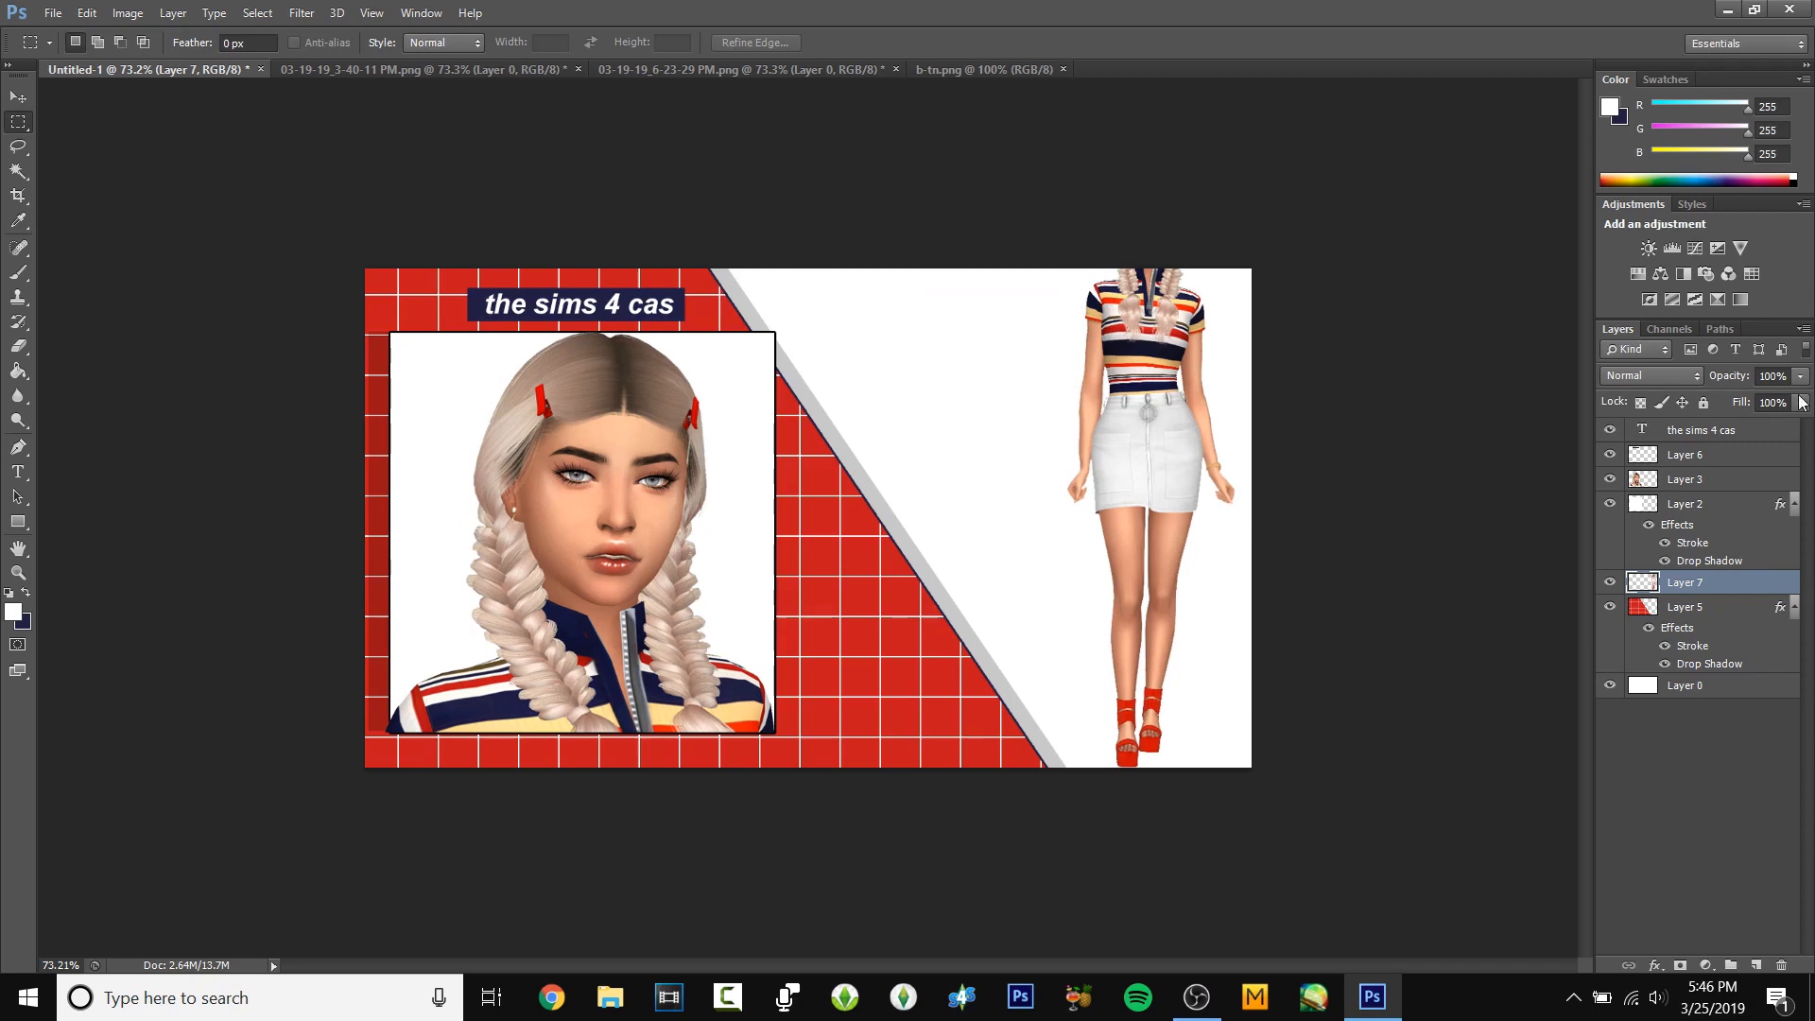
- Add a drop shadow to the portrait on Layer 3 and reduce its distance to about 26 px
scroll(1543, 617, up, 1)
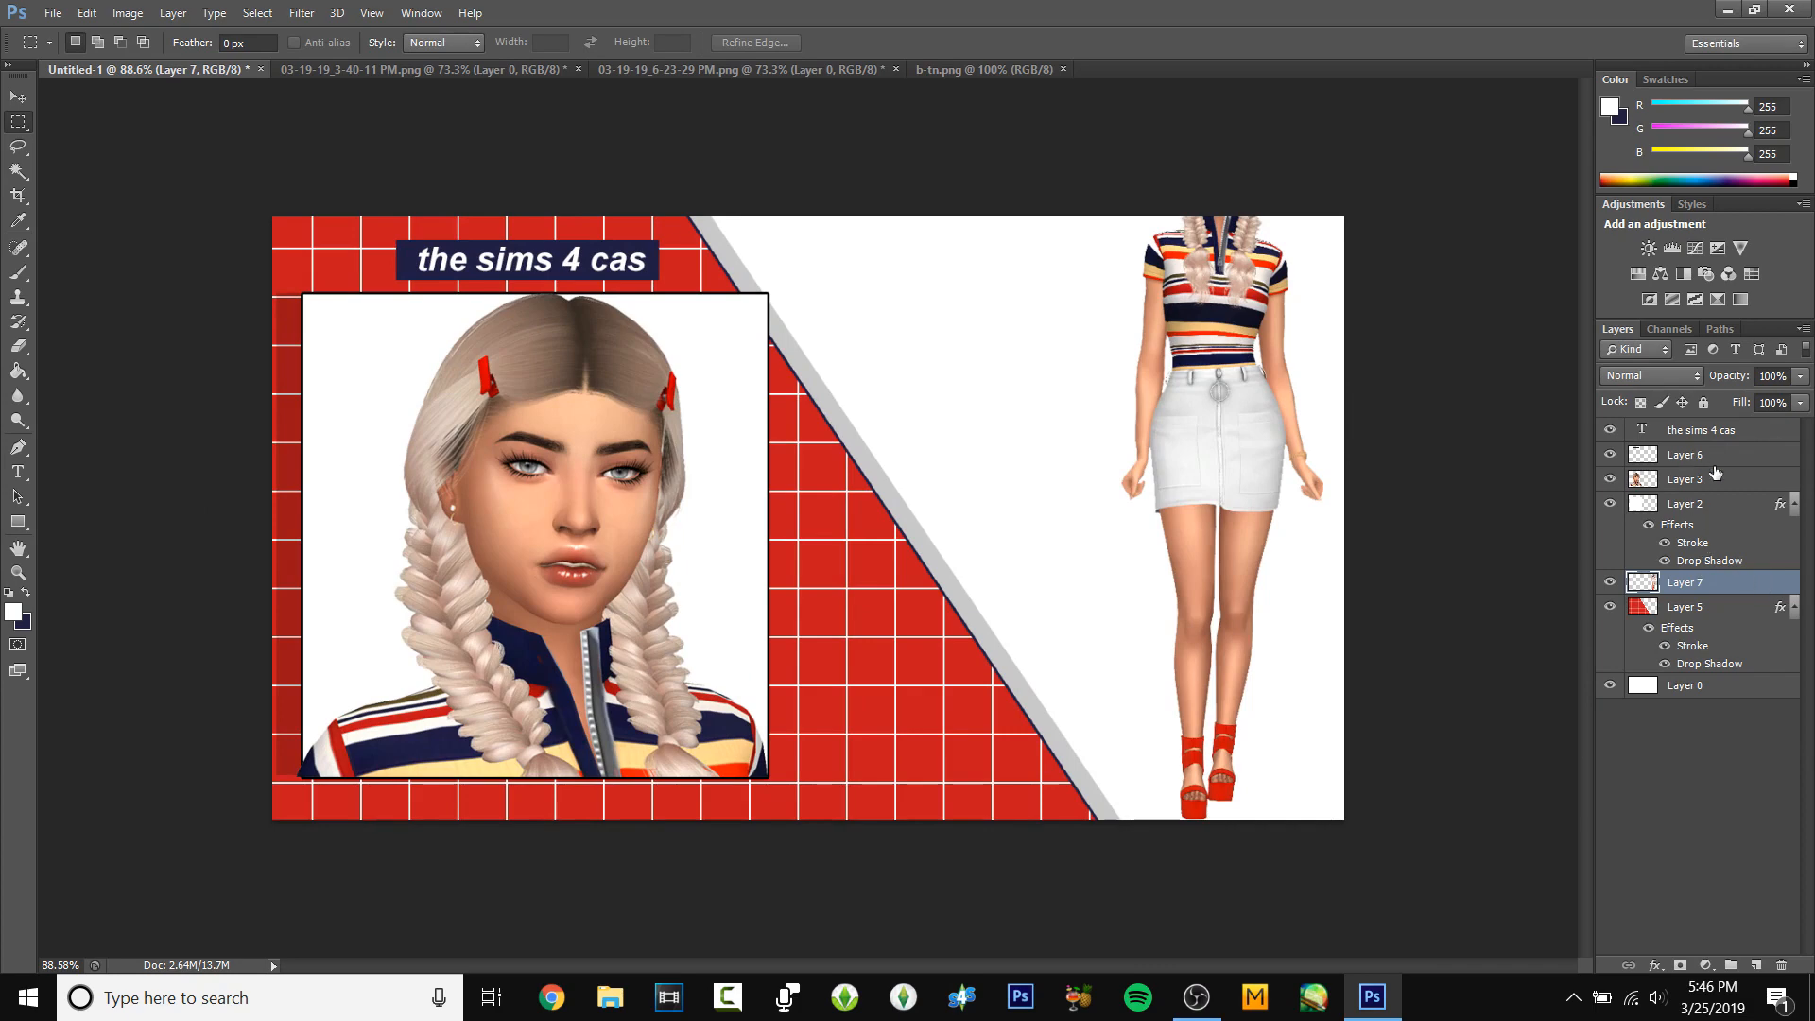
click(1739, 482)
double_click(1743, 486)
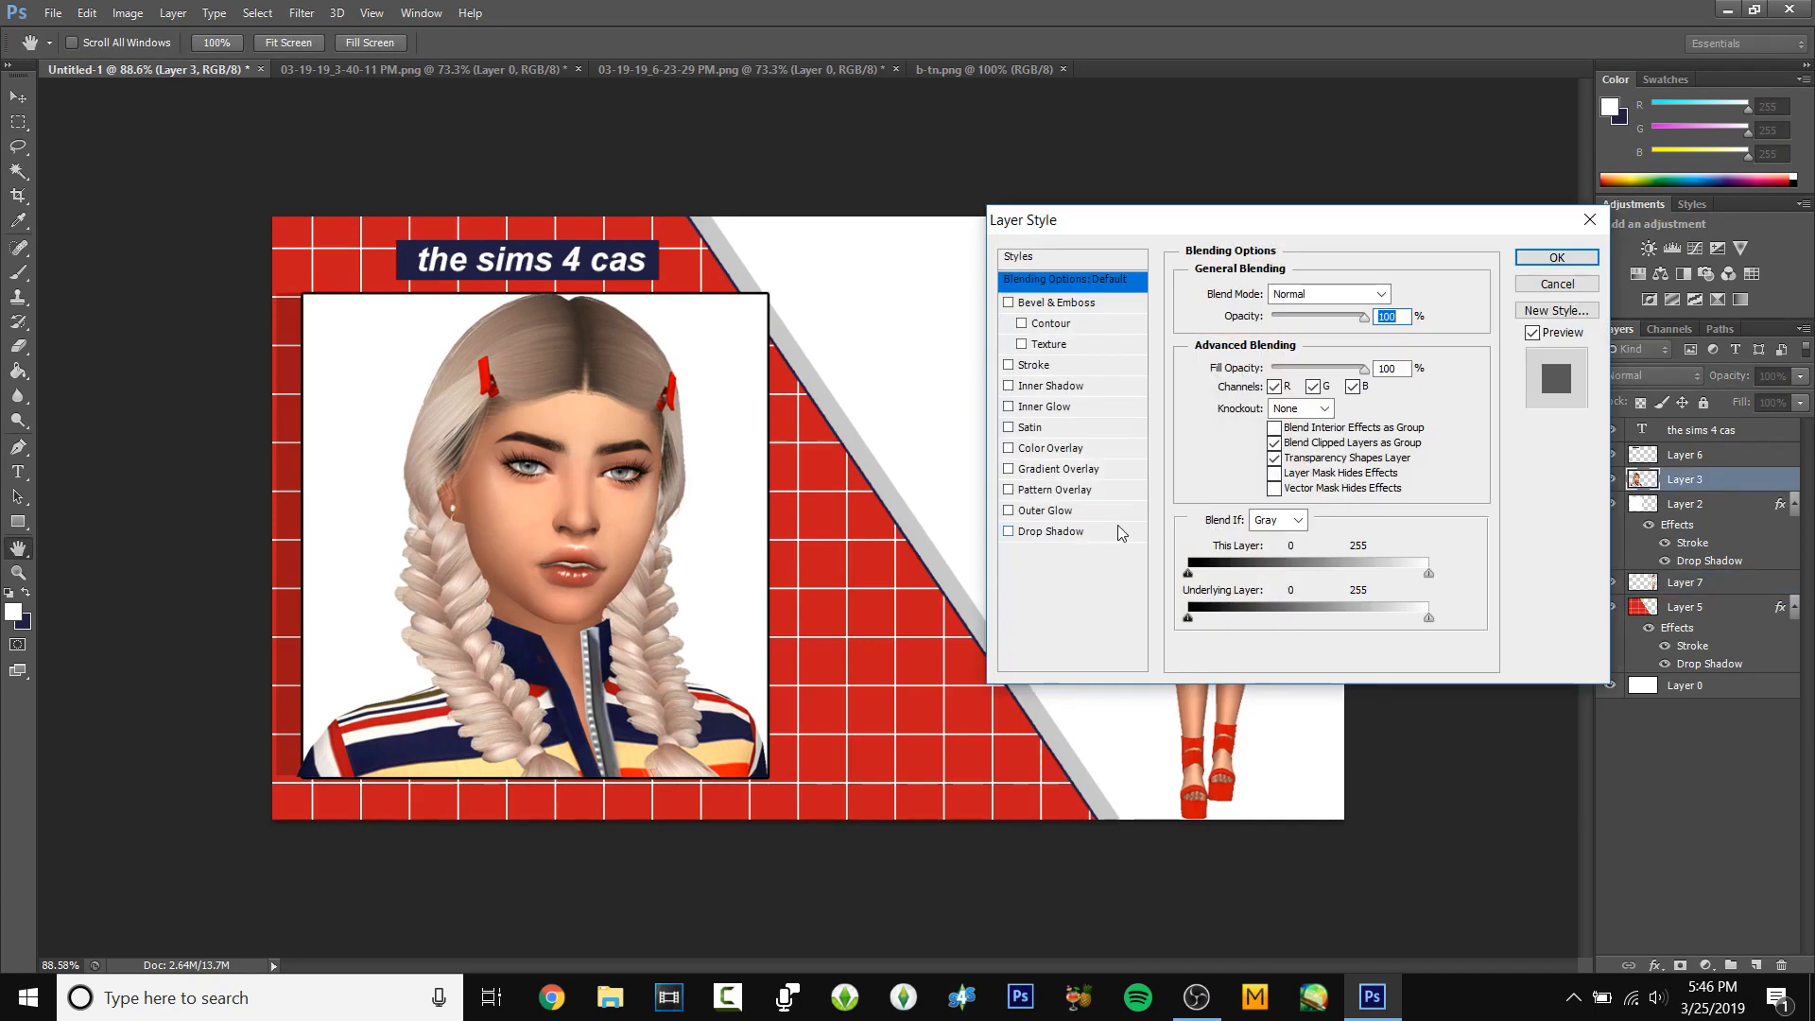
click(1041, 531)
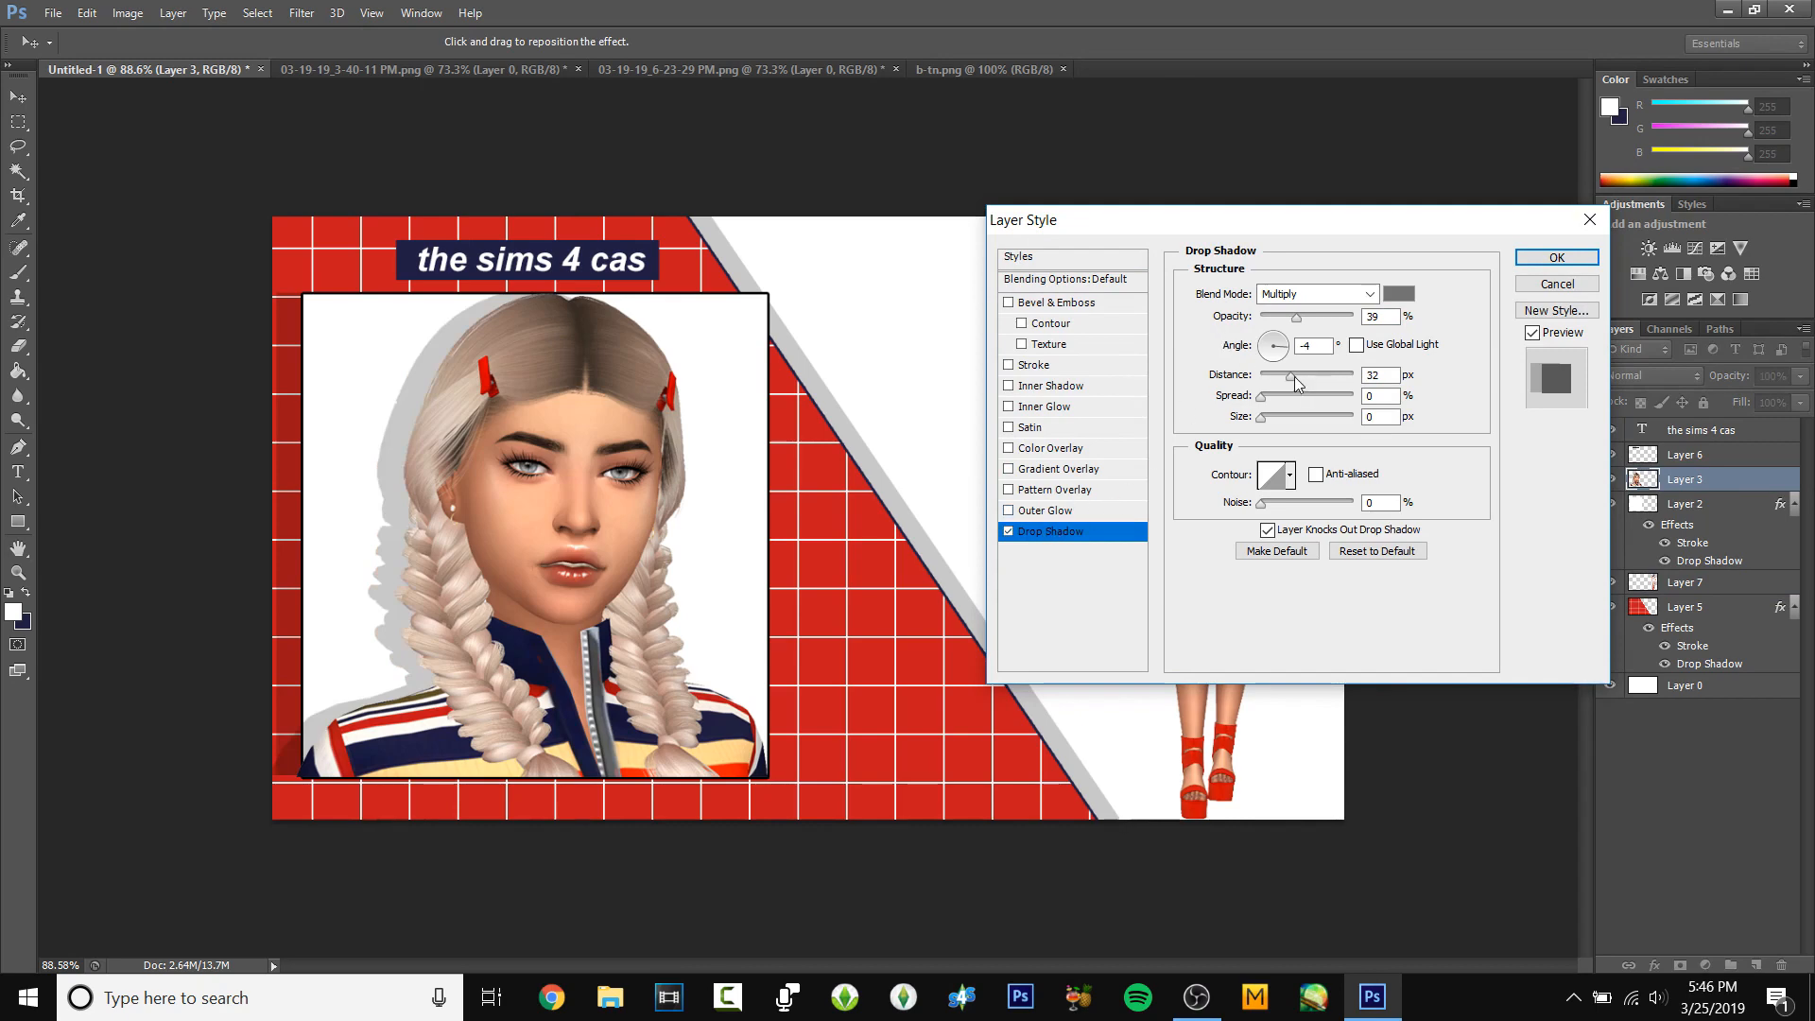
drag(1298, 383, 1293, 383)
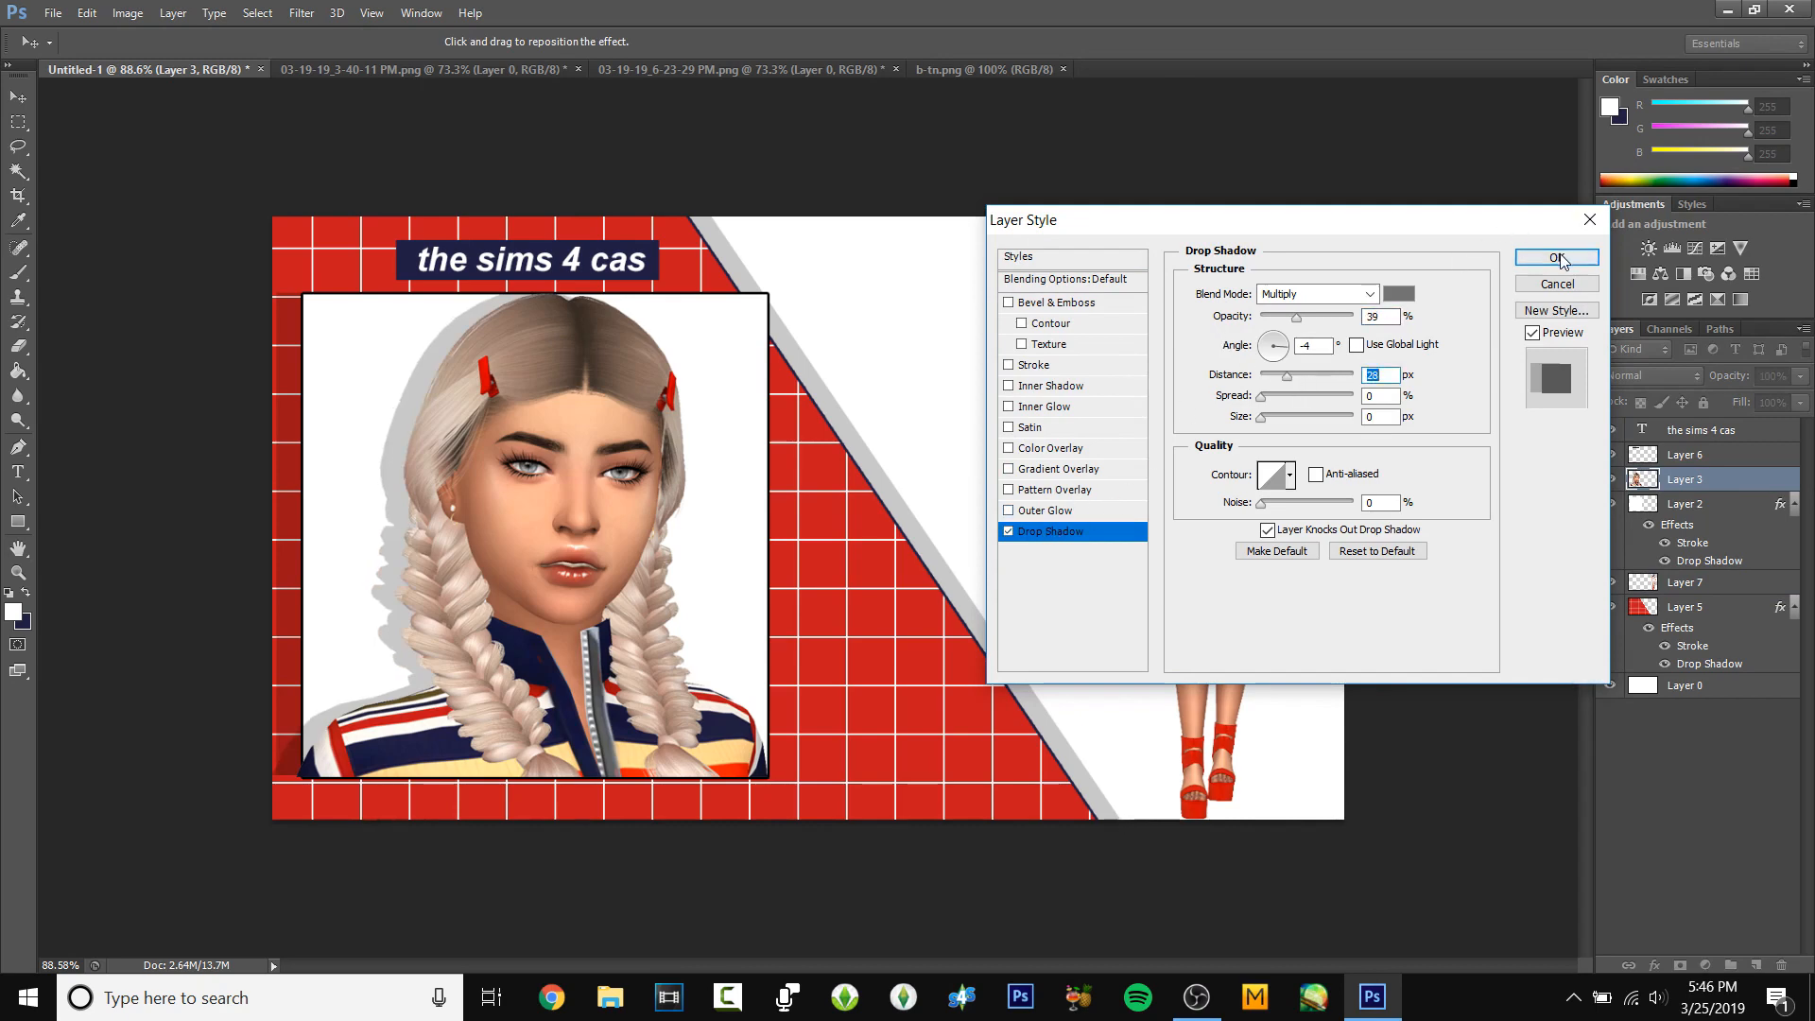
click(1563, 261)
- Set the portrait's brightness to 11 and contrast to 13
scroll(782, 272, up, 1)
scroll(781, 272, down, 1)
scroll(319, 97, up, 2)
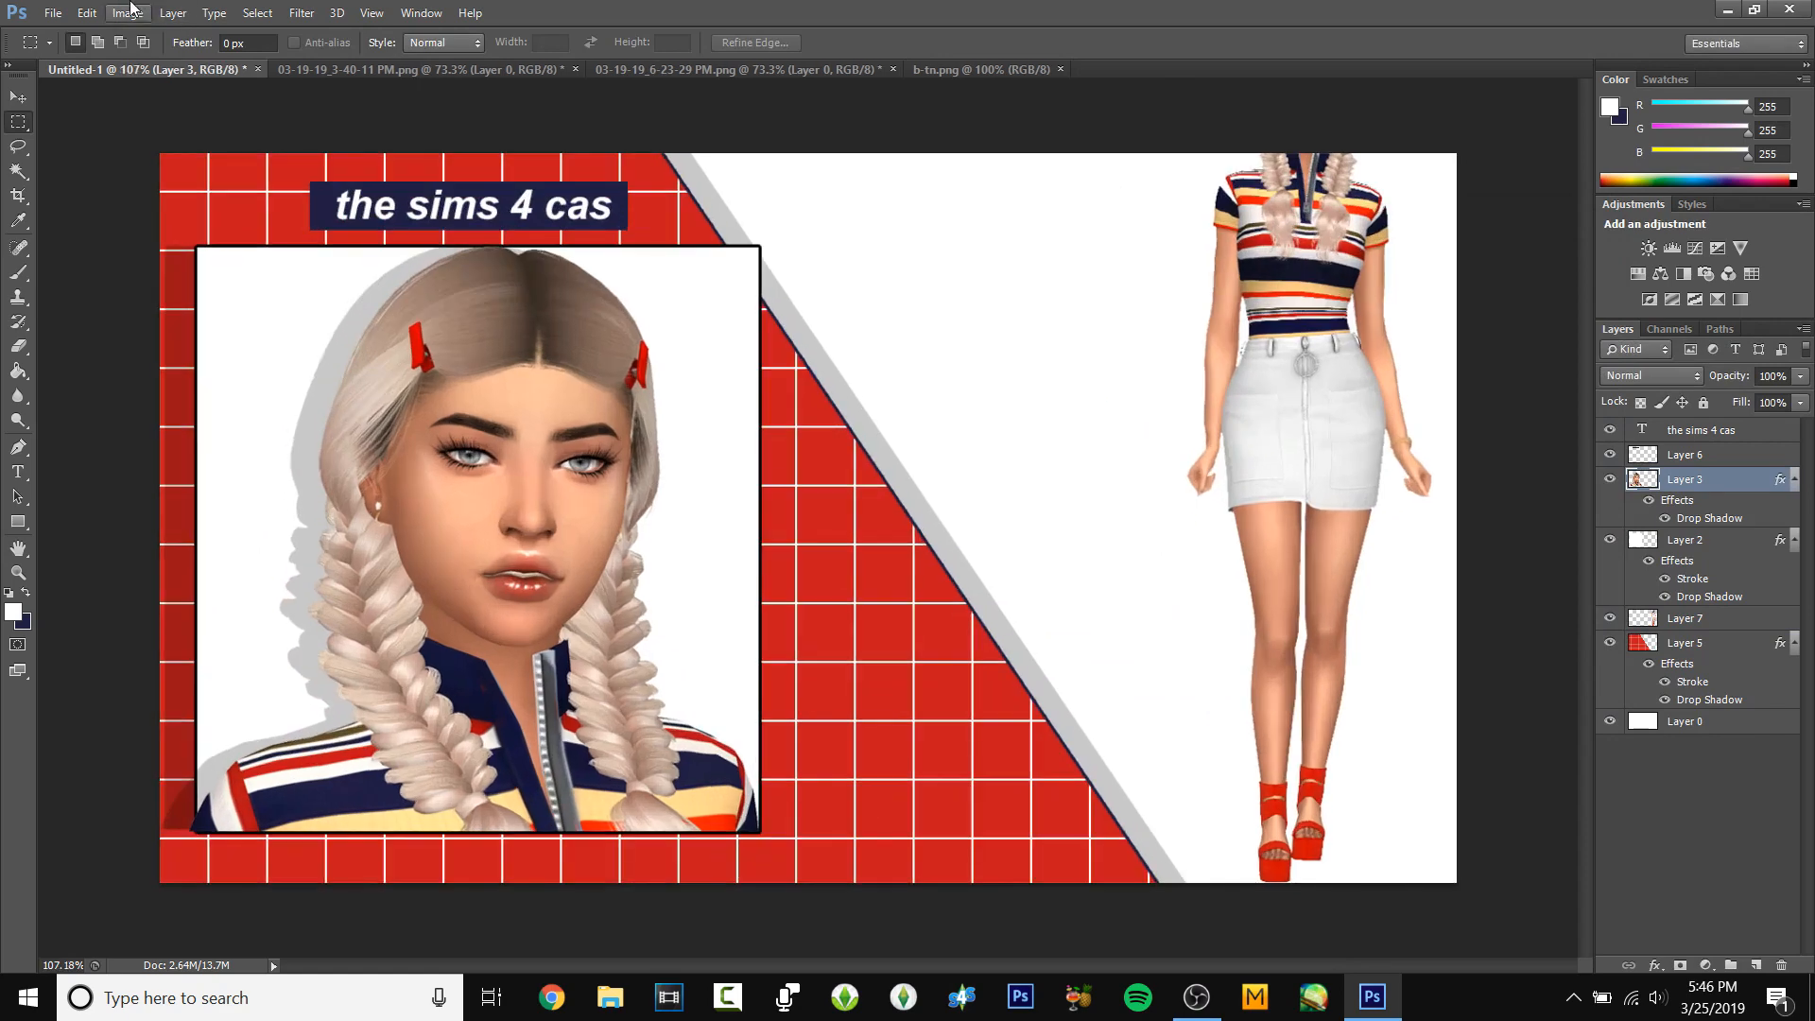
click(128, 12)
mouse_move(160, 68)
click(747, 68)
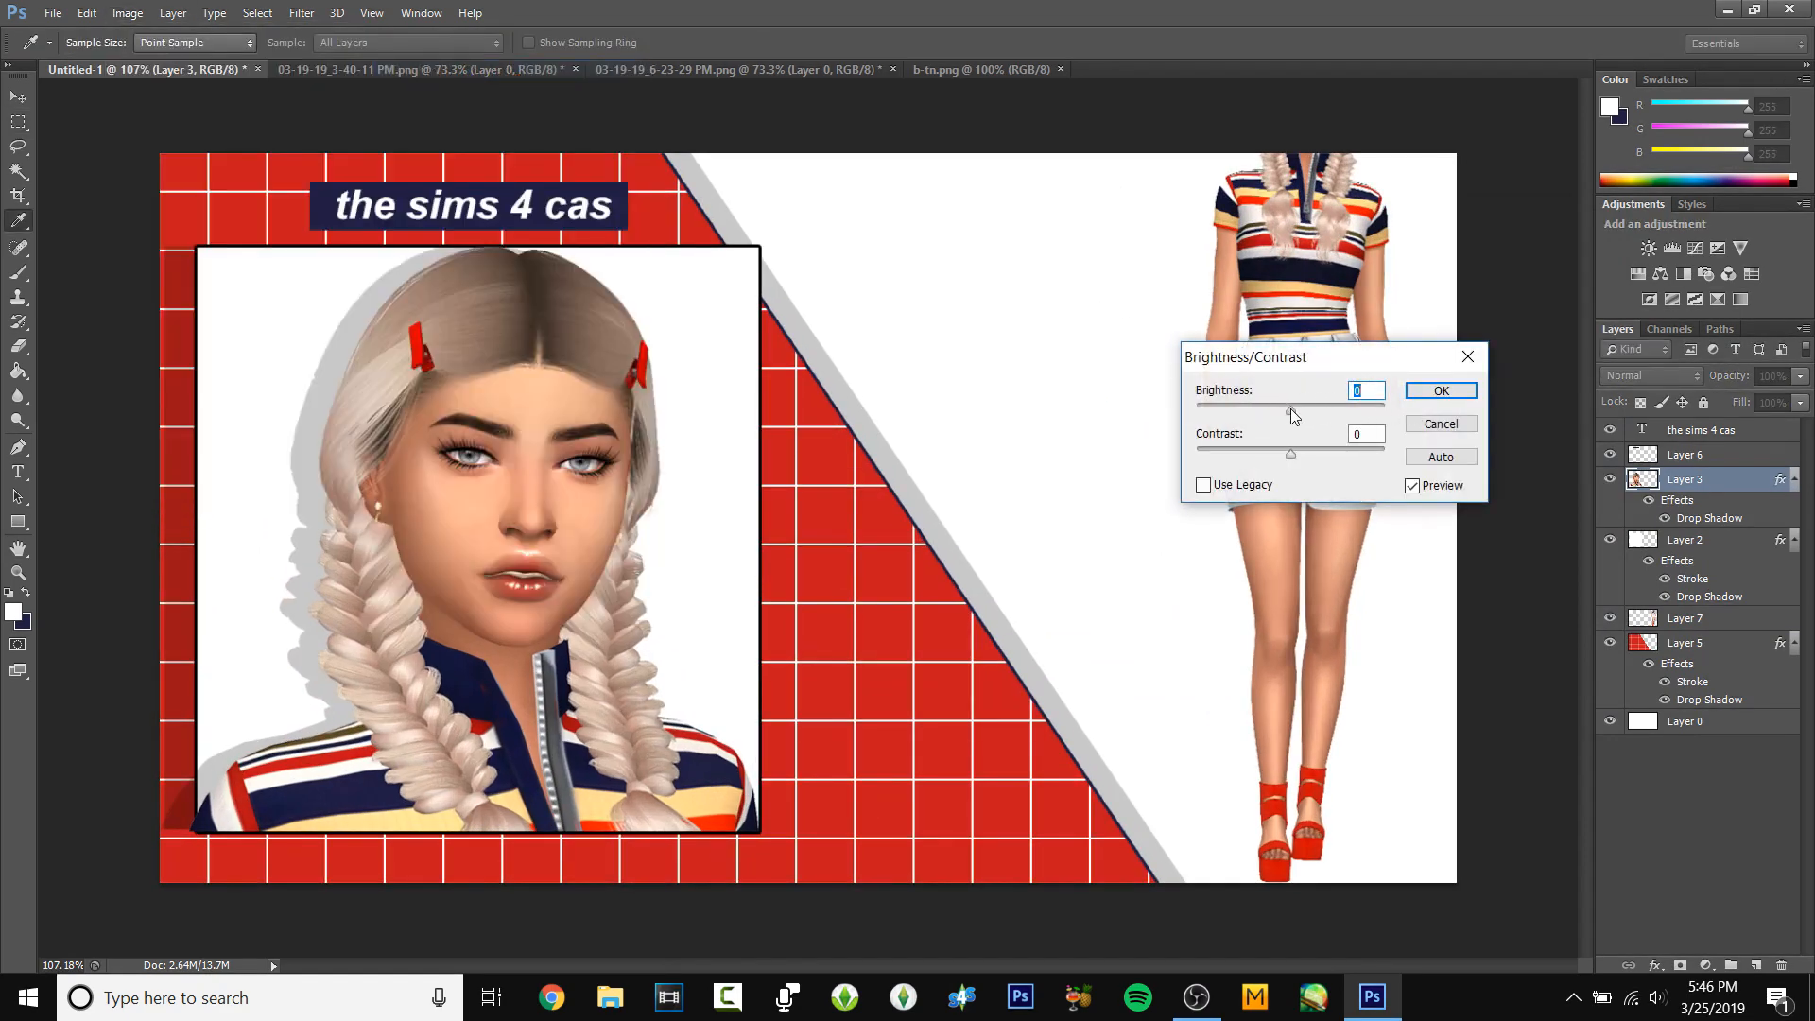
mouse_move(1290, 410)
mouse_down()
mouse_move(1303, 450)
mouse_move(1298, 406)
mouse_up()
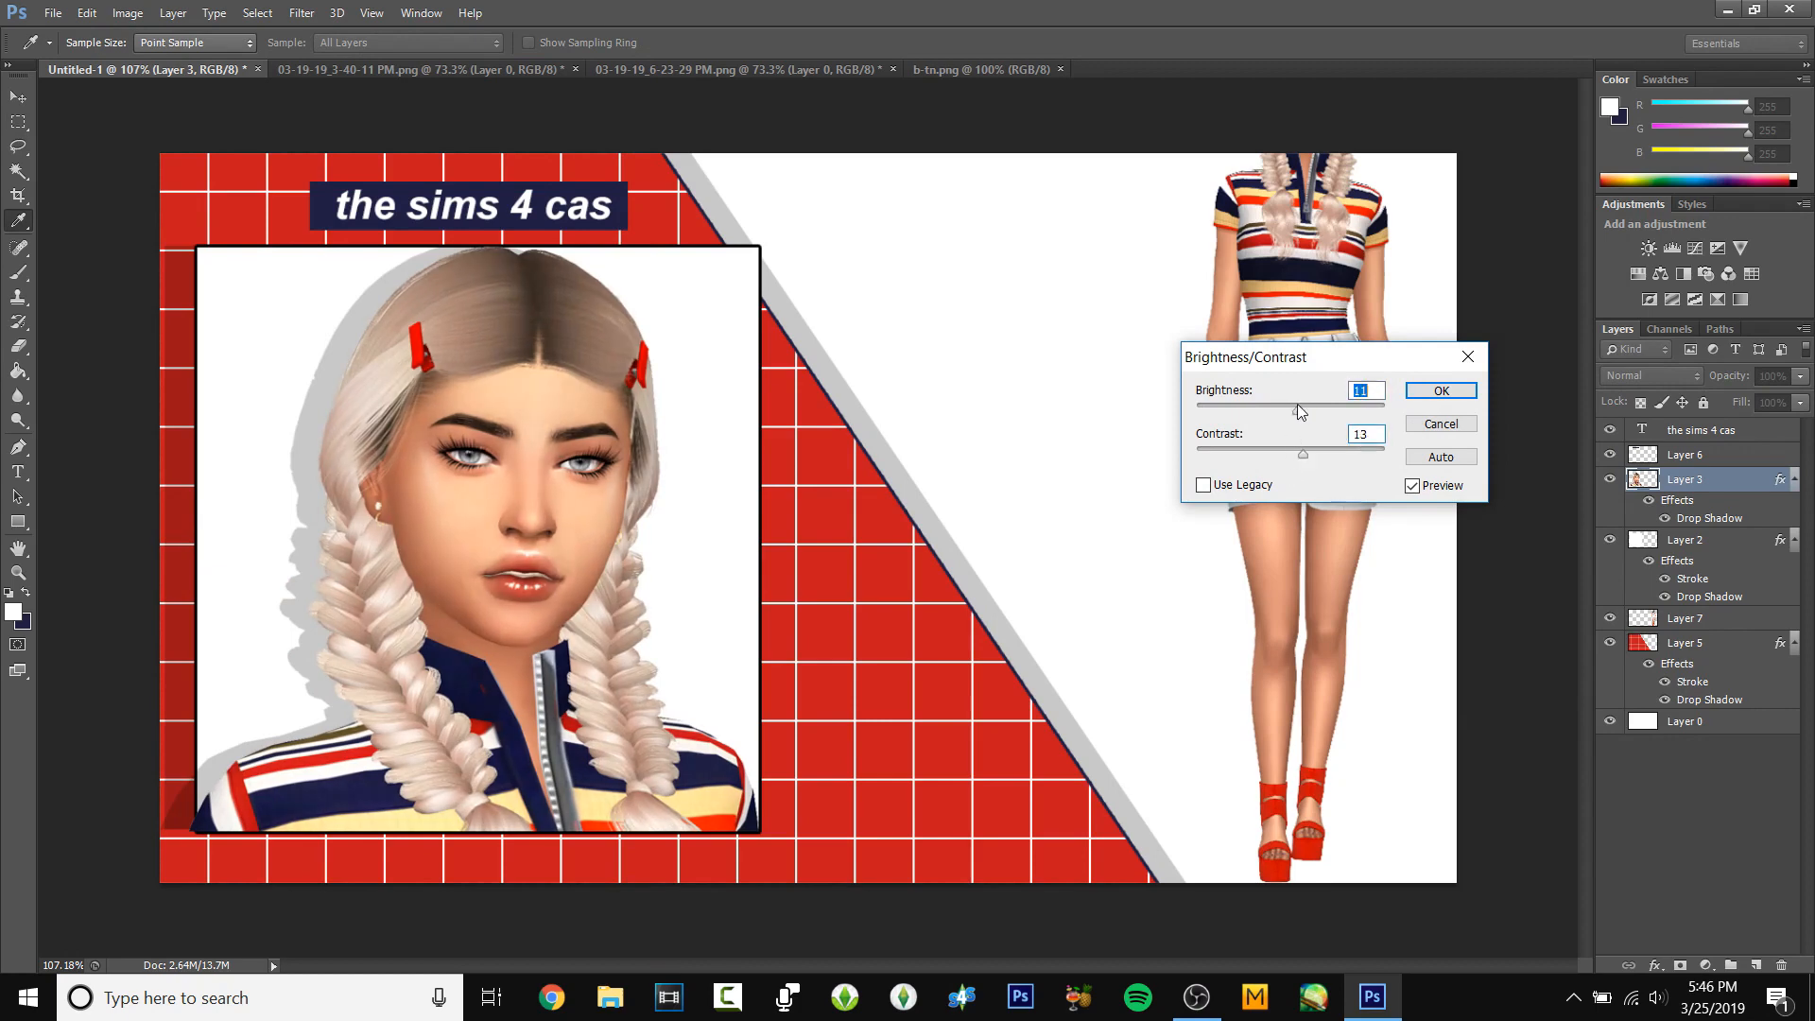
click(1446, 392)
- Apply brightness 11 and contrast 13 to the full-body character on Layer 7
scroll(1204, 389, down, 5)
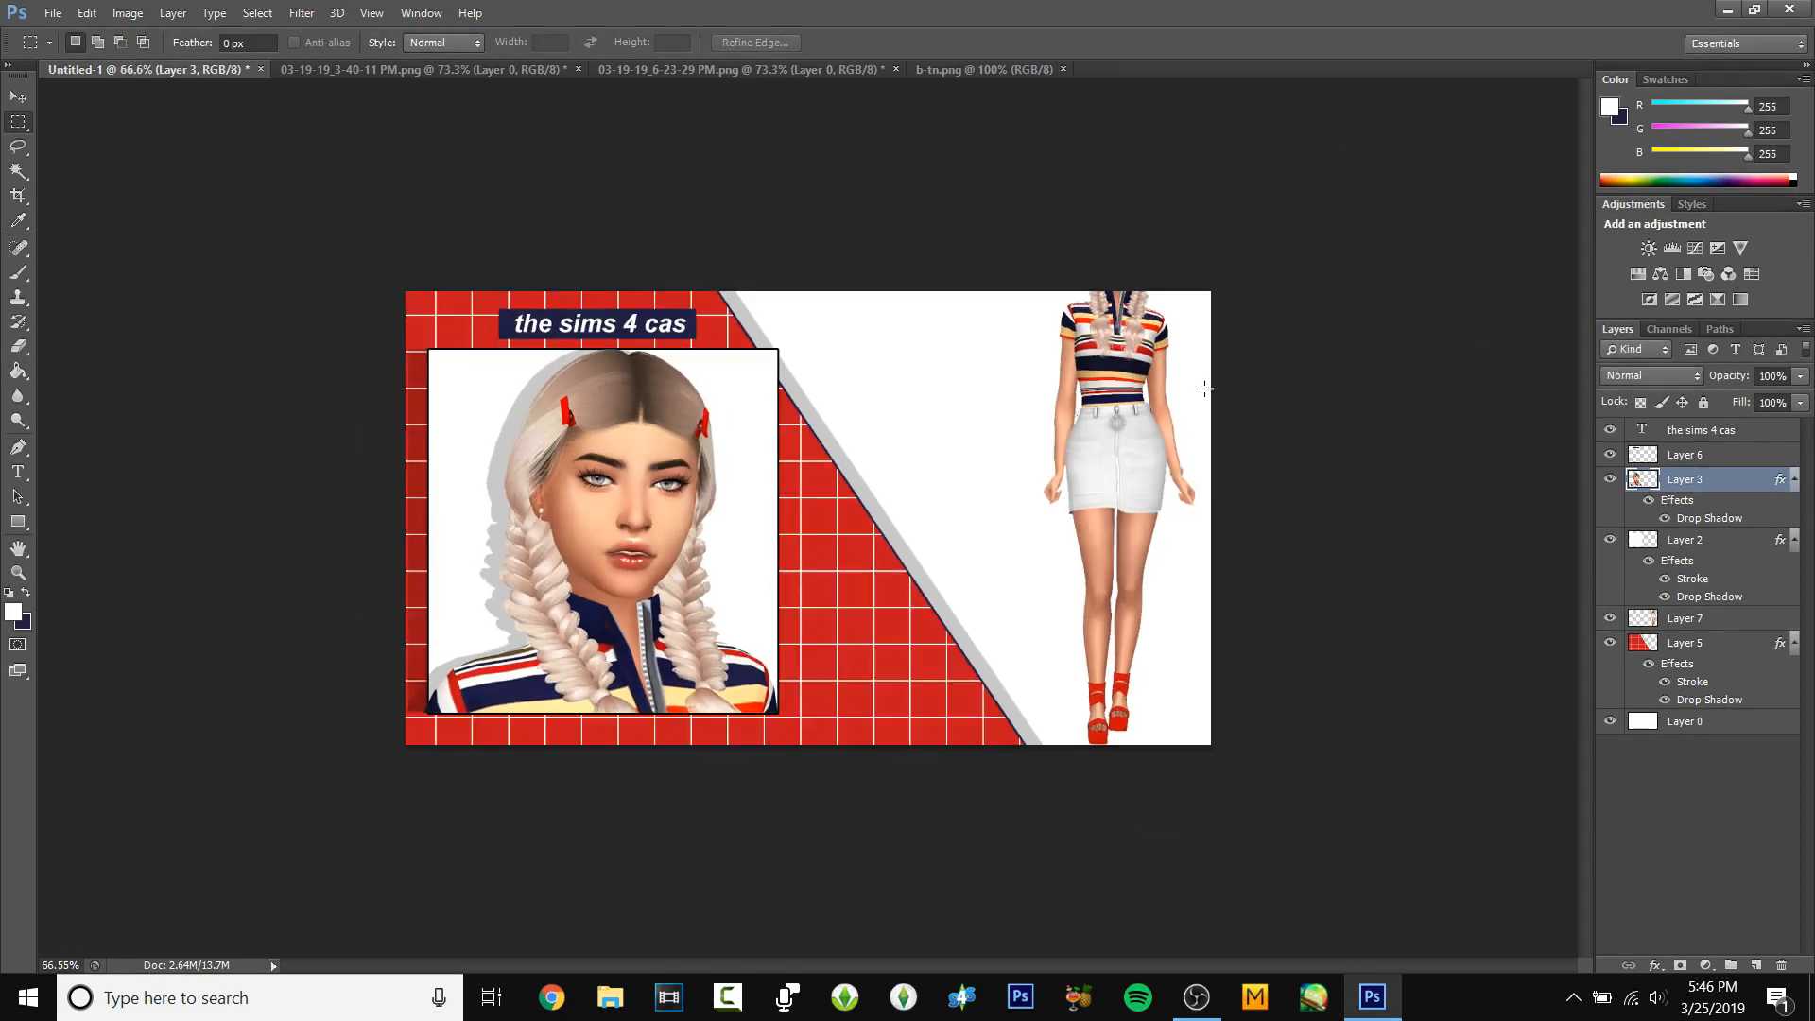
scroll(1088, 375, up, 5)
scroll(1176, 448, down, 1)
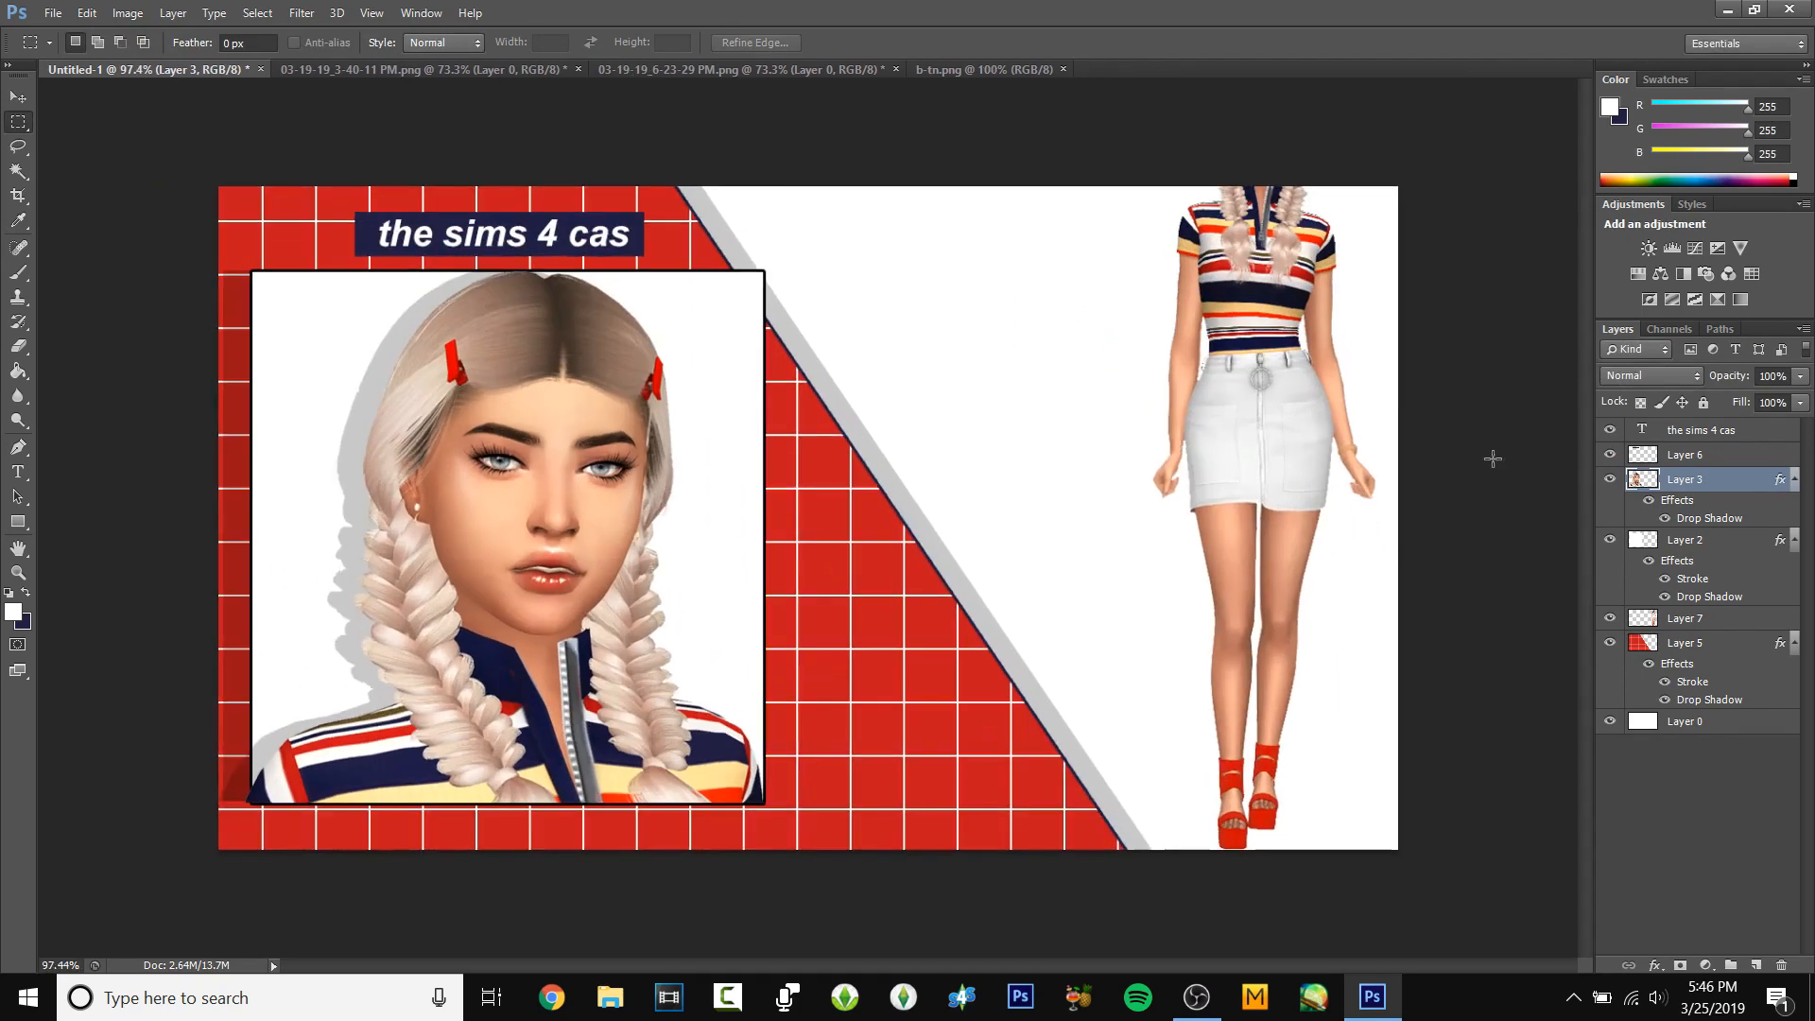
click(1680, 622)
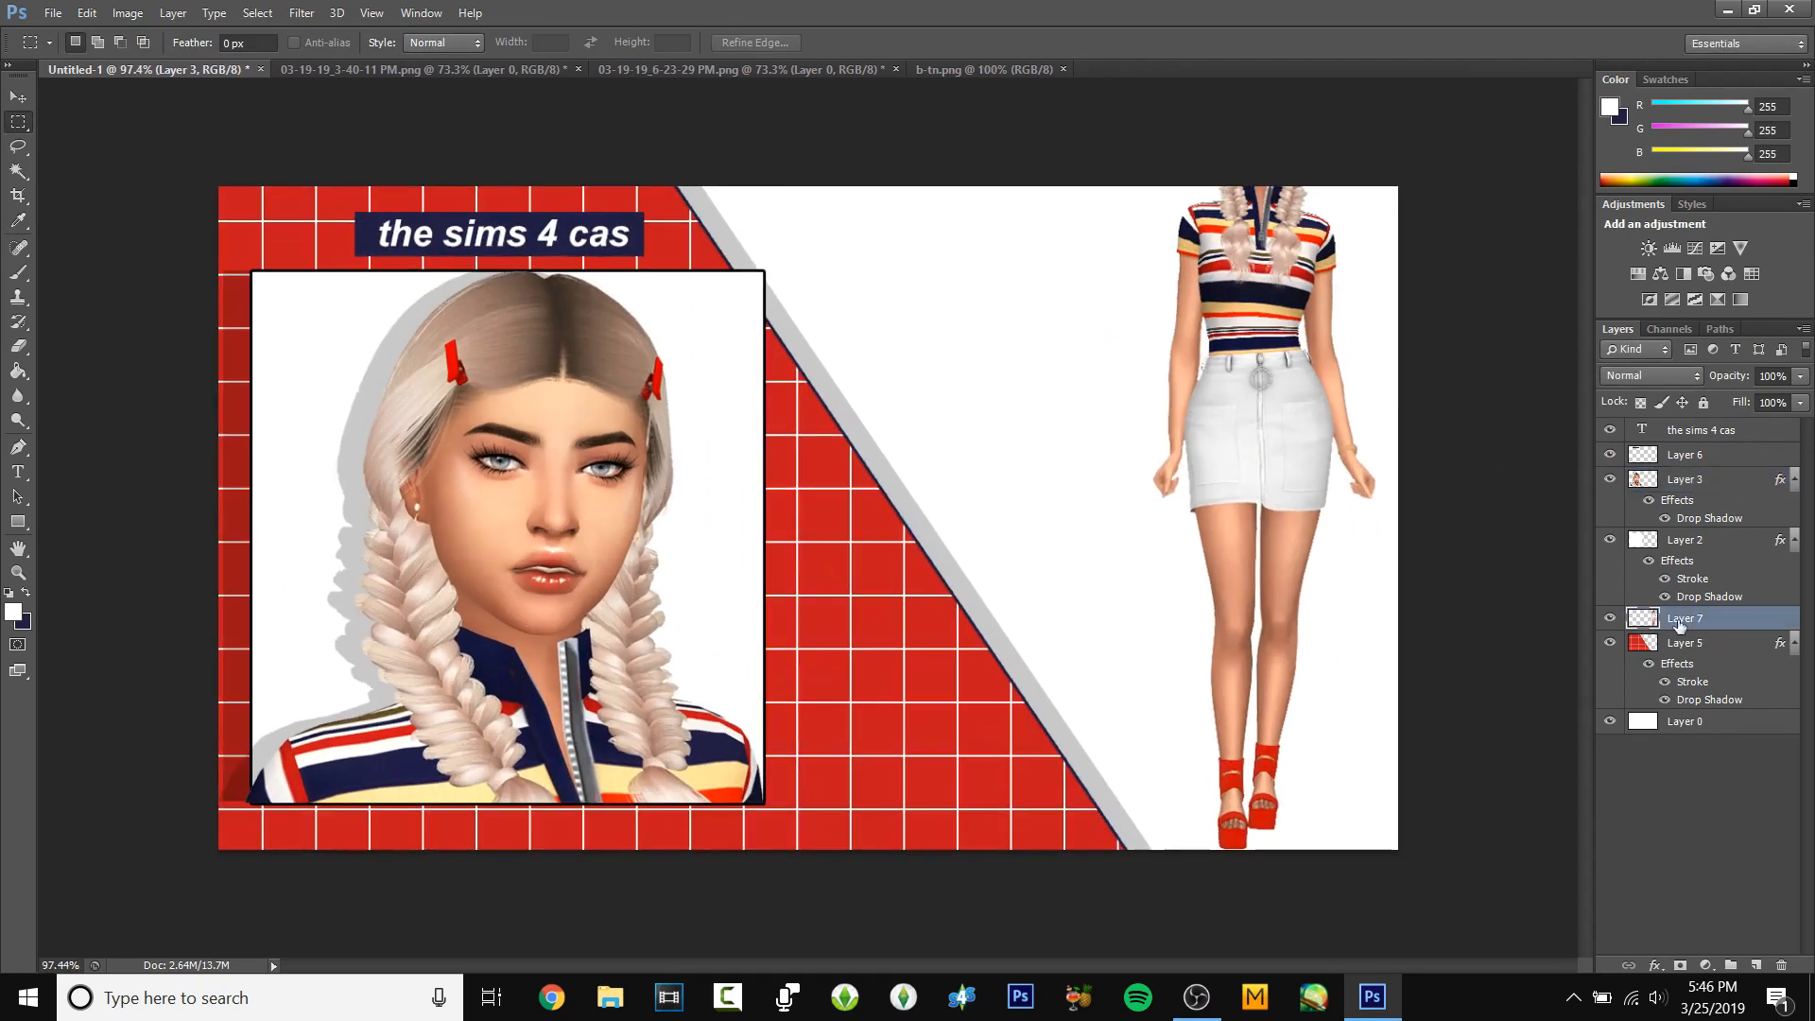
click(128, 13)
mouse_move(166, 71)
click(453, 82)
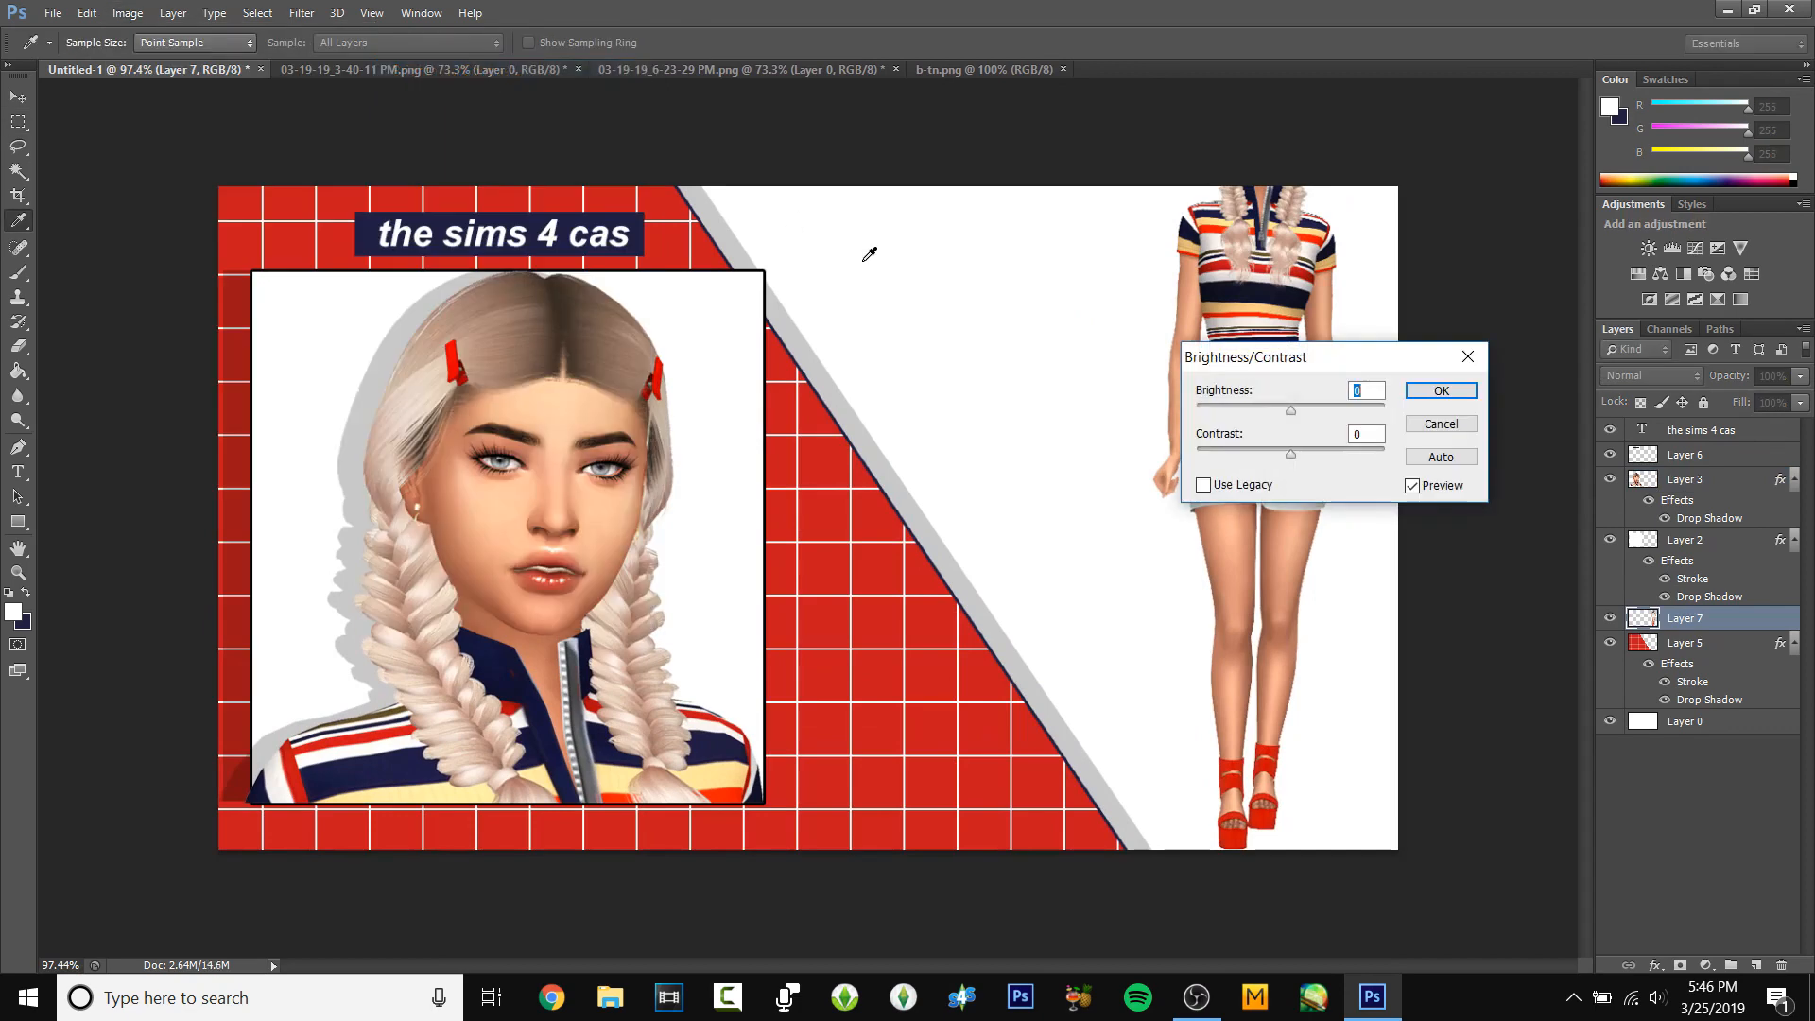
text(11)
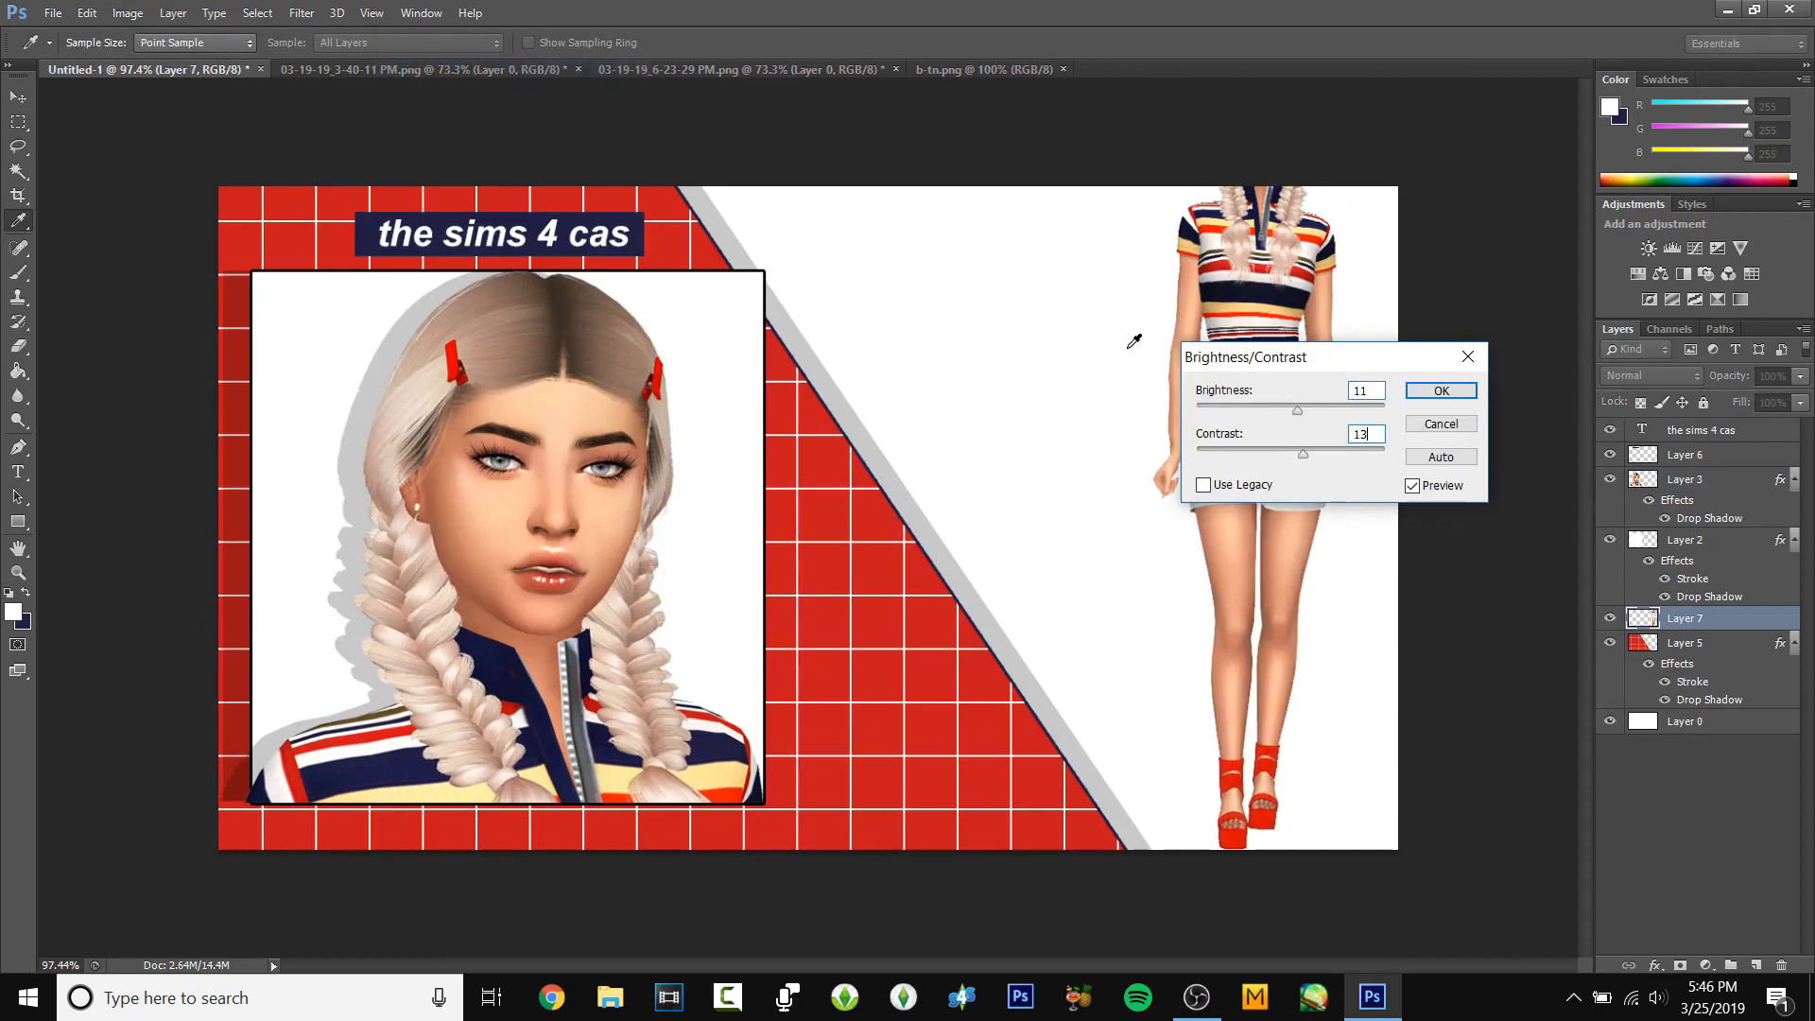
key(Return)
key(m)
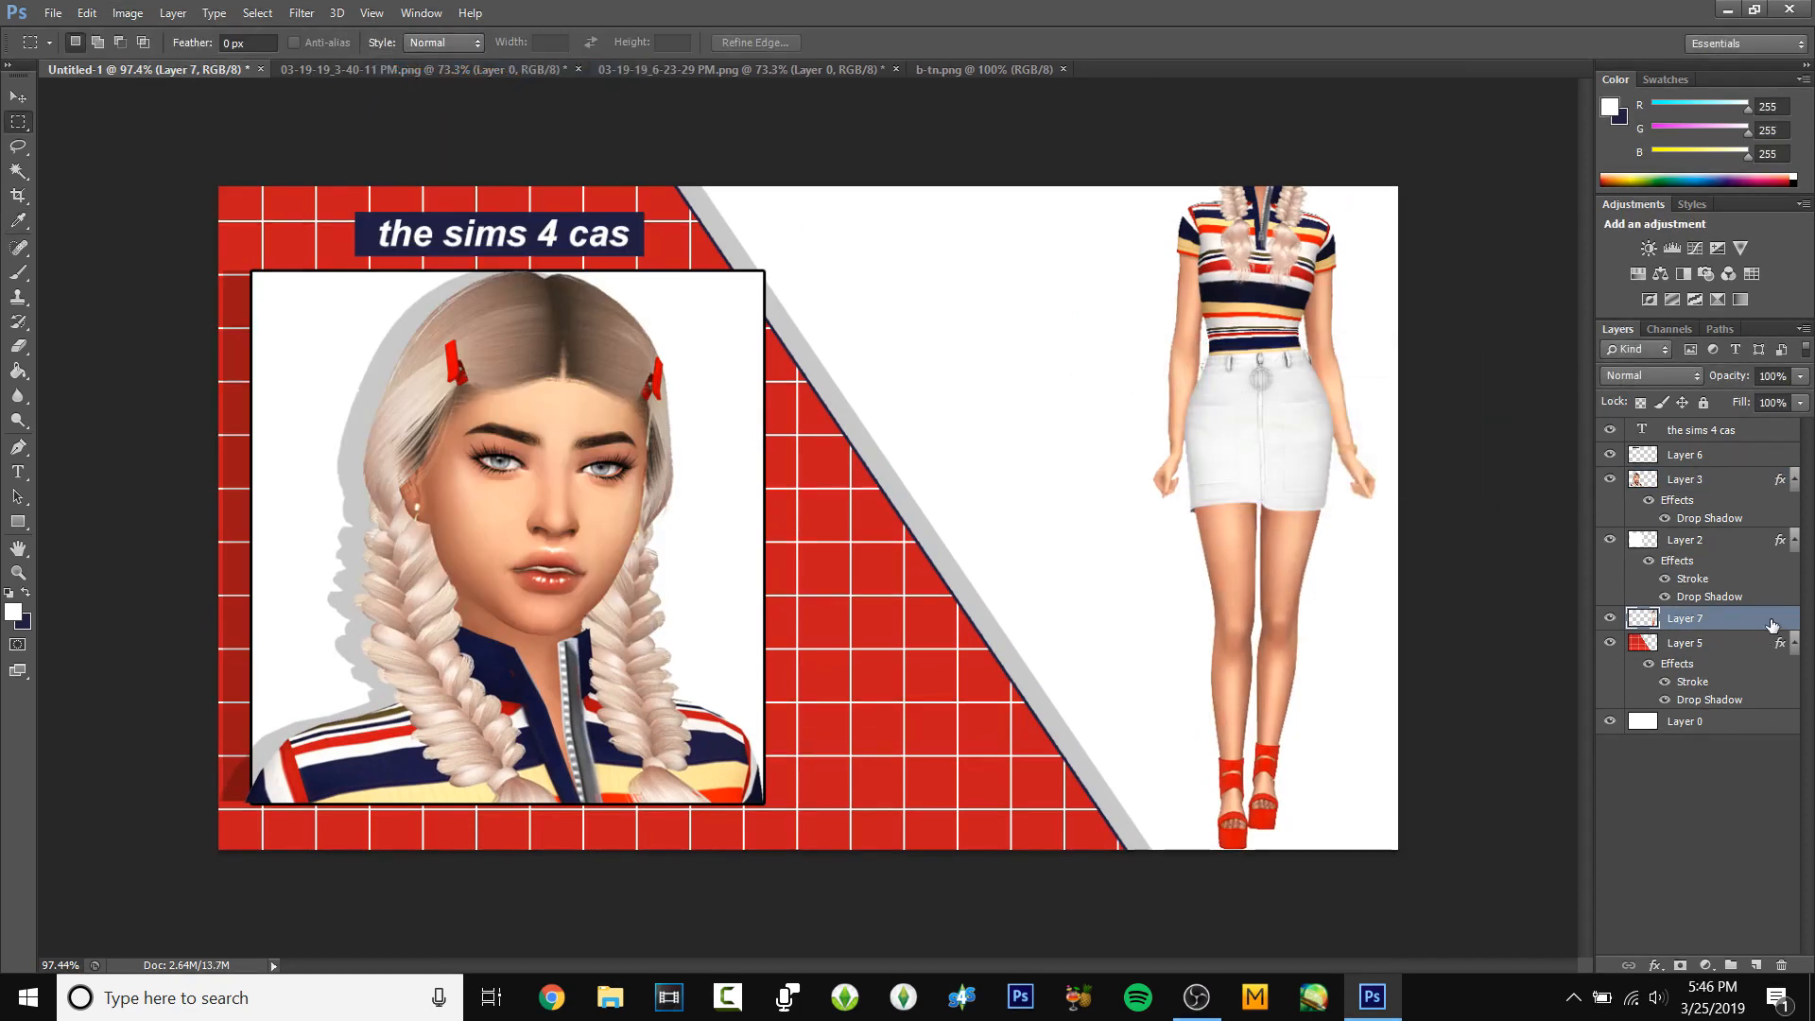
- Add a drop shadow to the full-body character's layer
double_click(1771, 624)
click(1026, 536)
drag(1295, 233, 563, 224)
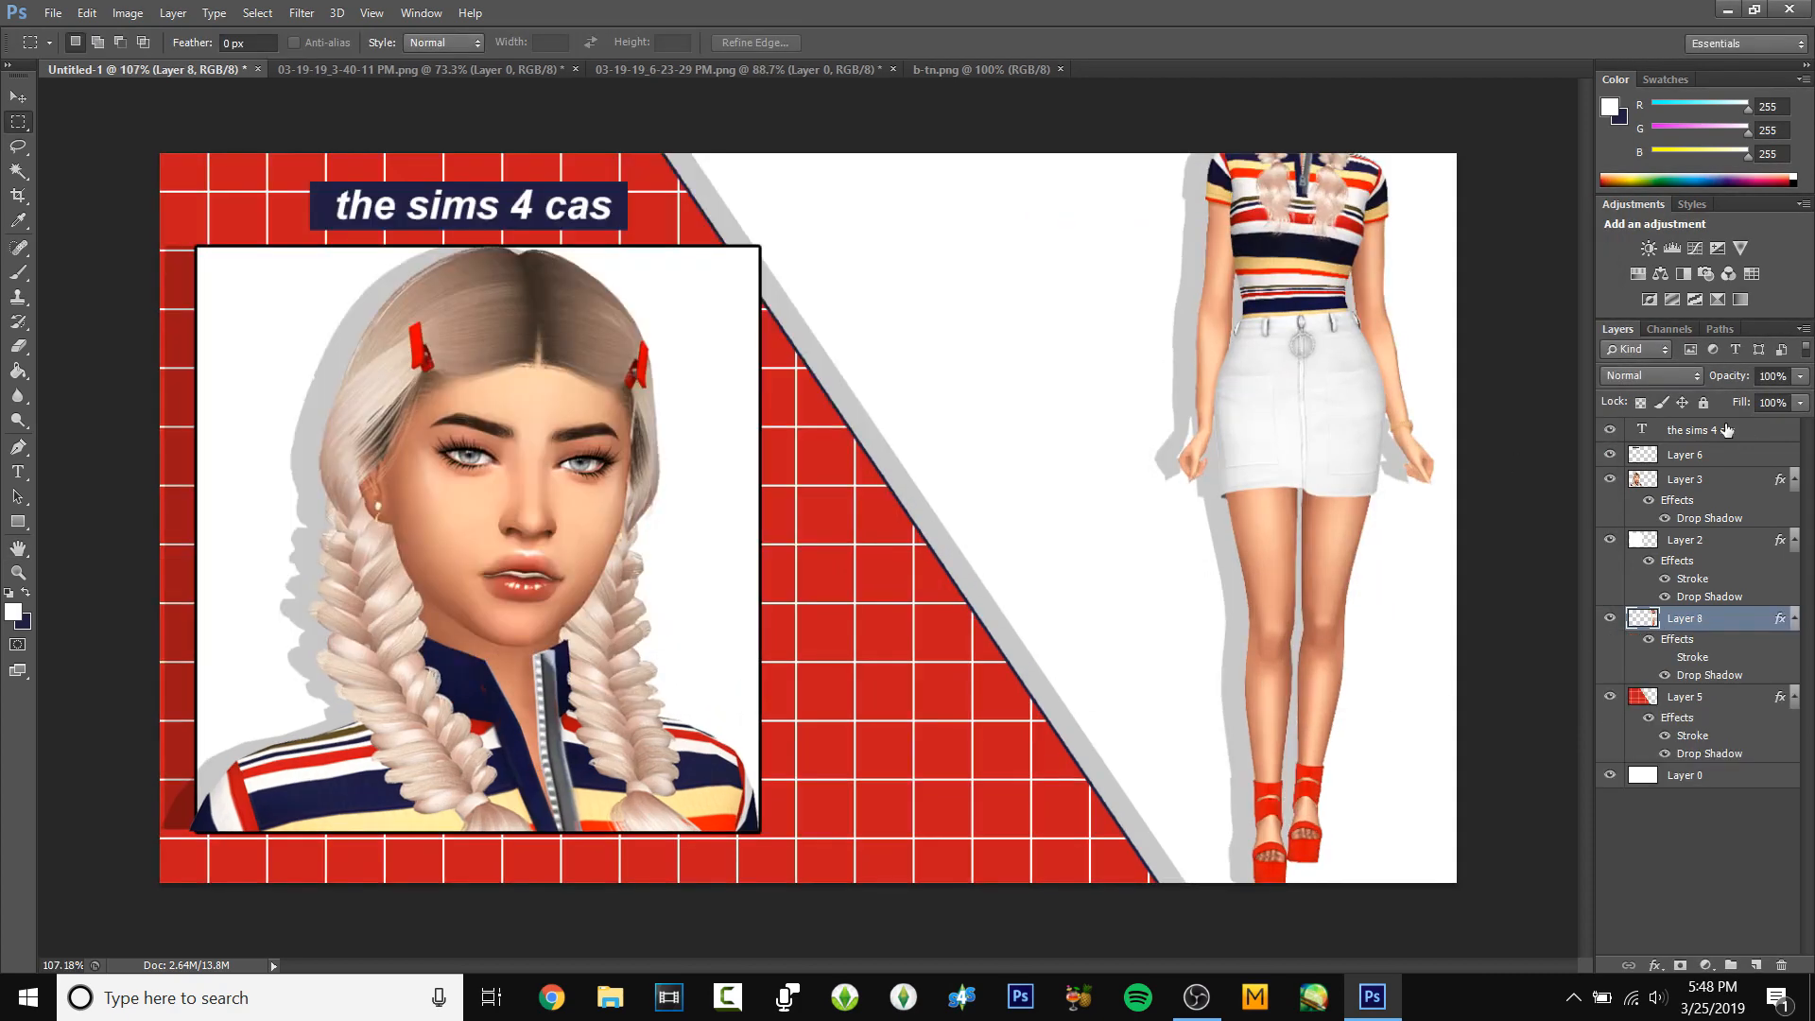
- Create a new layer above the "the sims 4 cas" text and check the b-tn.png reference image
click(1726, 430)
key(ctrl+shift+n)
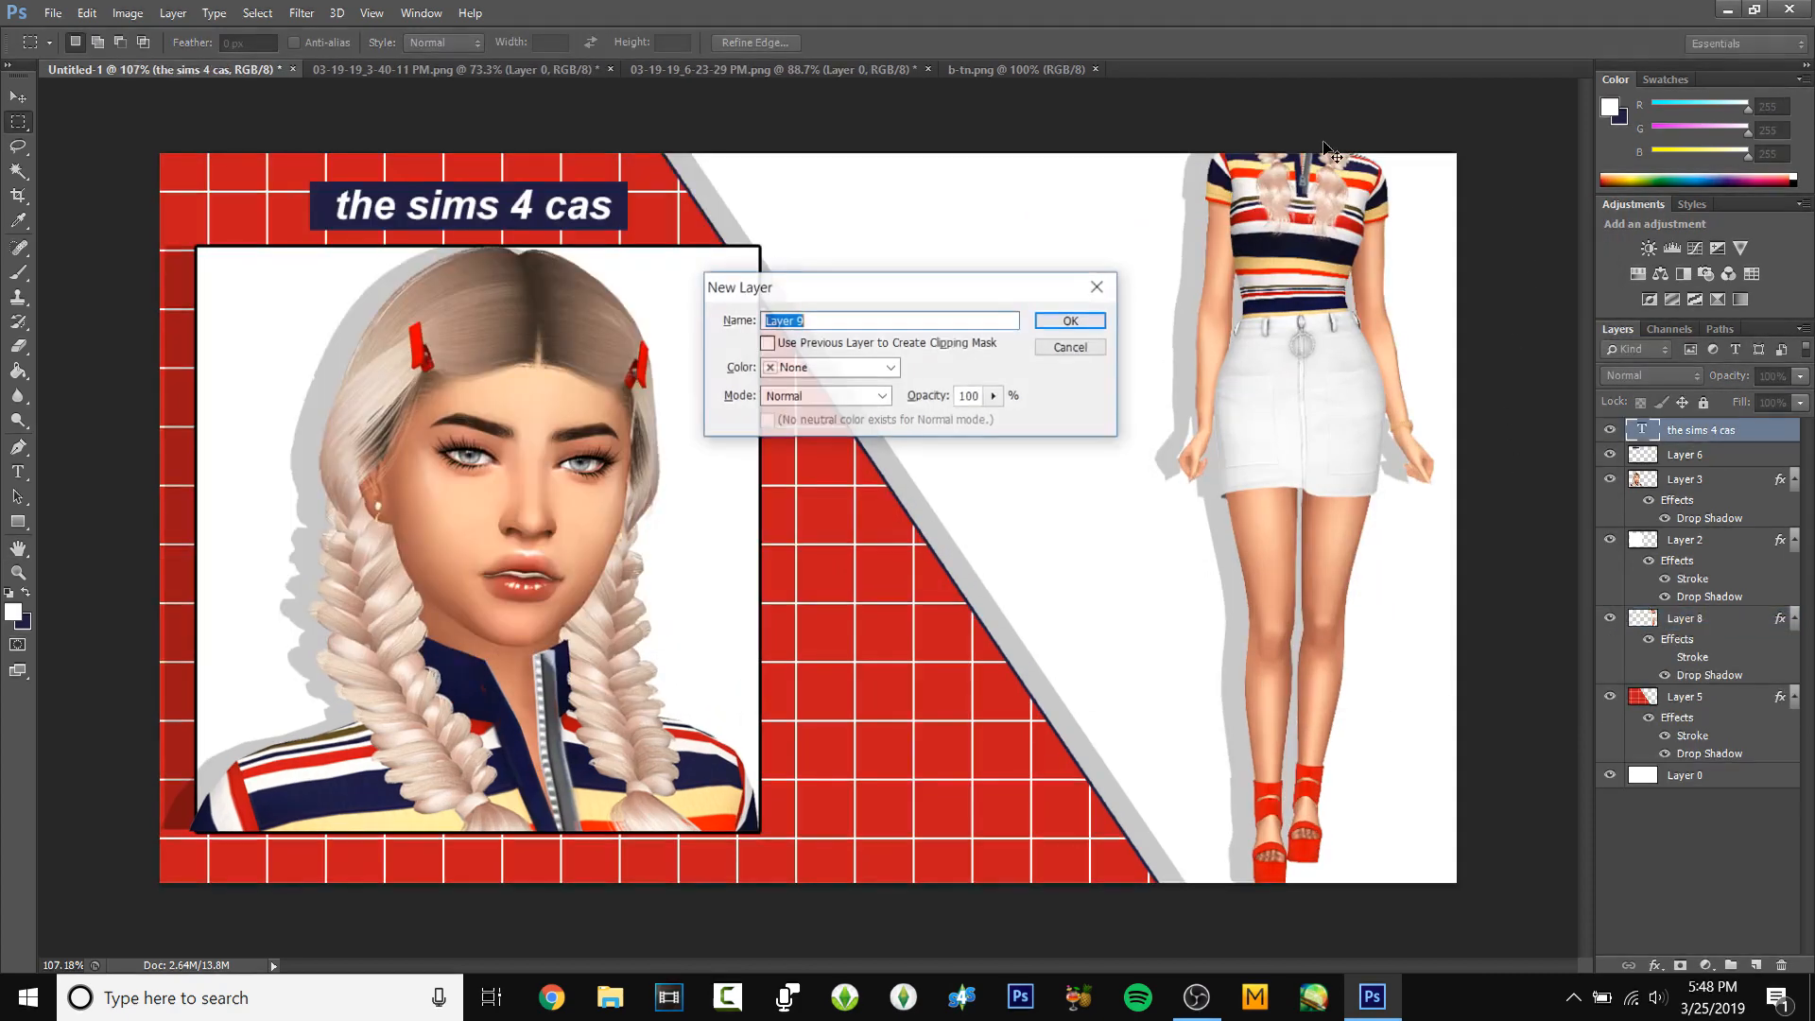
key(Return)
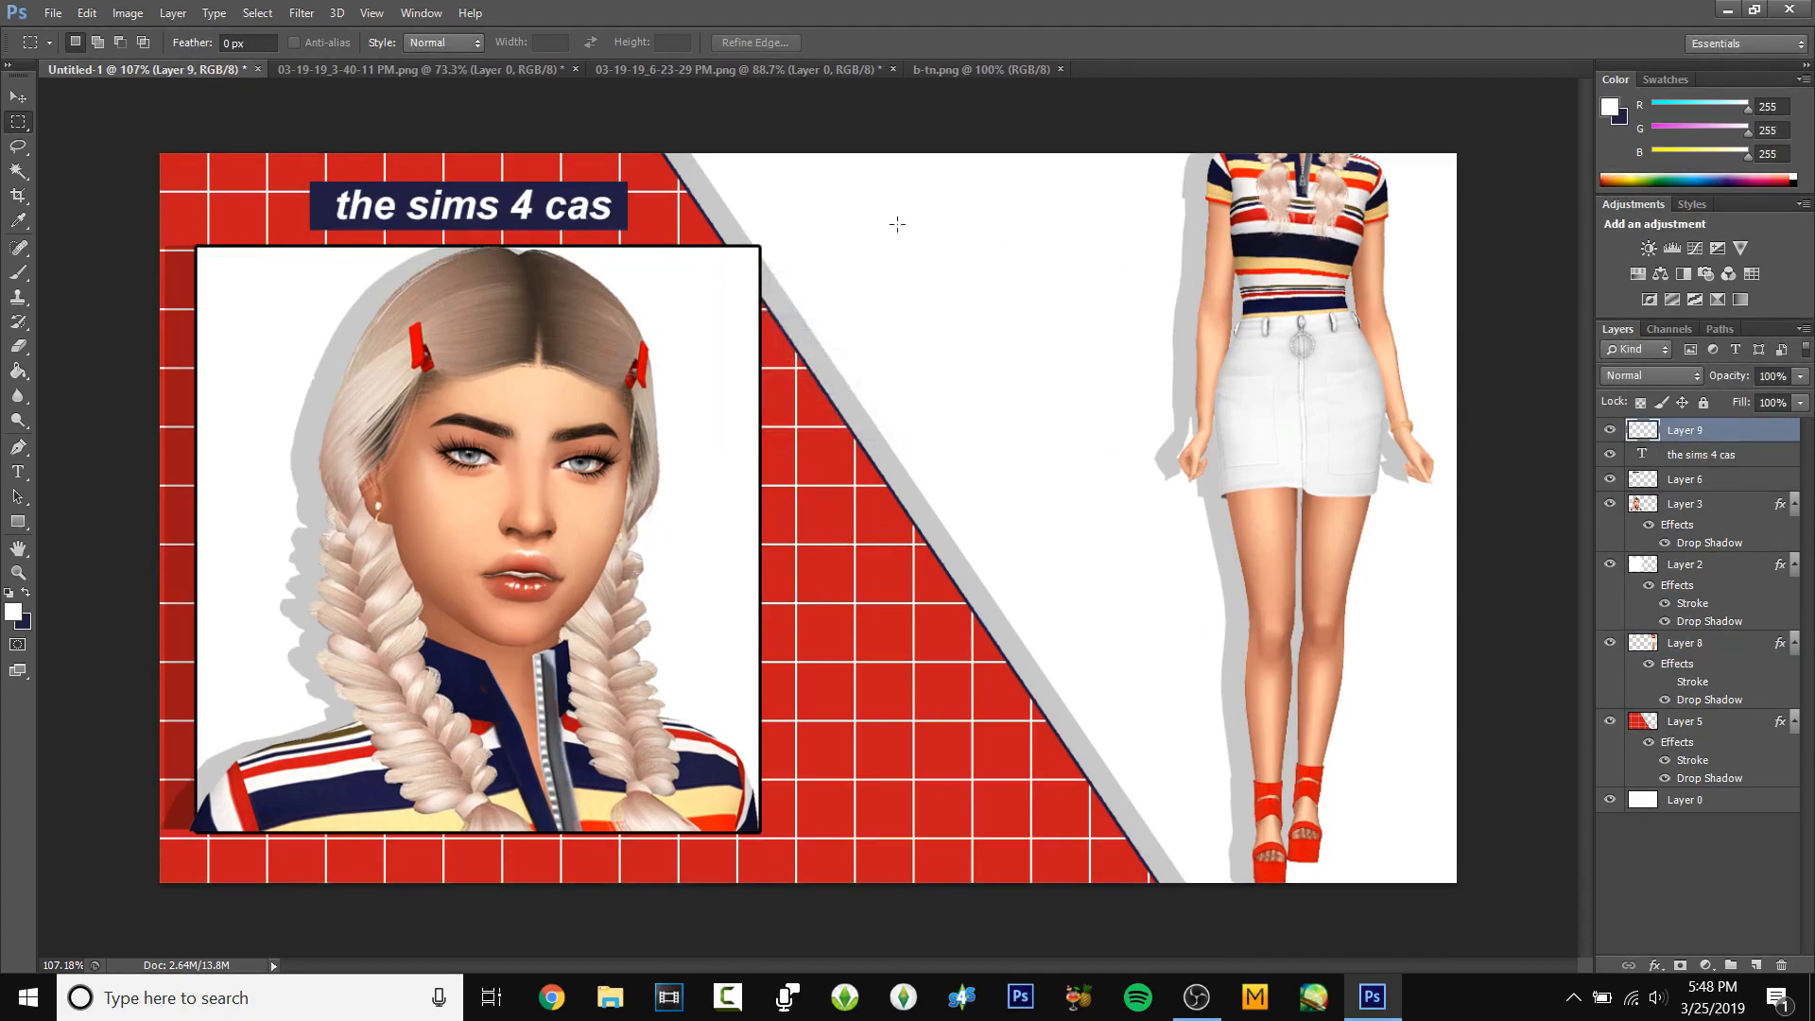
click(847, 69)
click(974, 69)
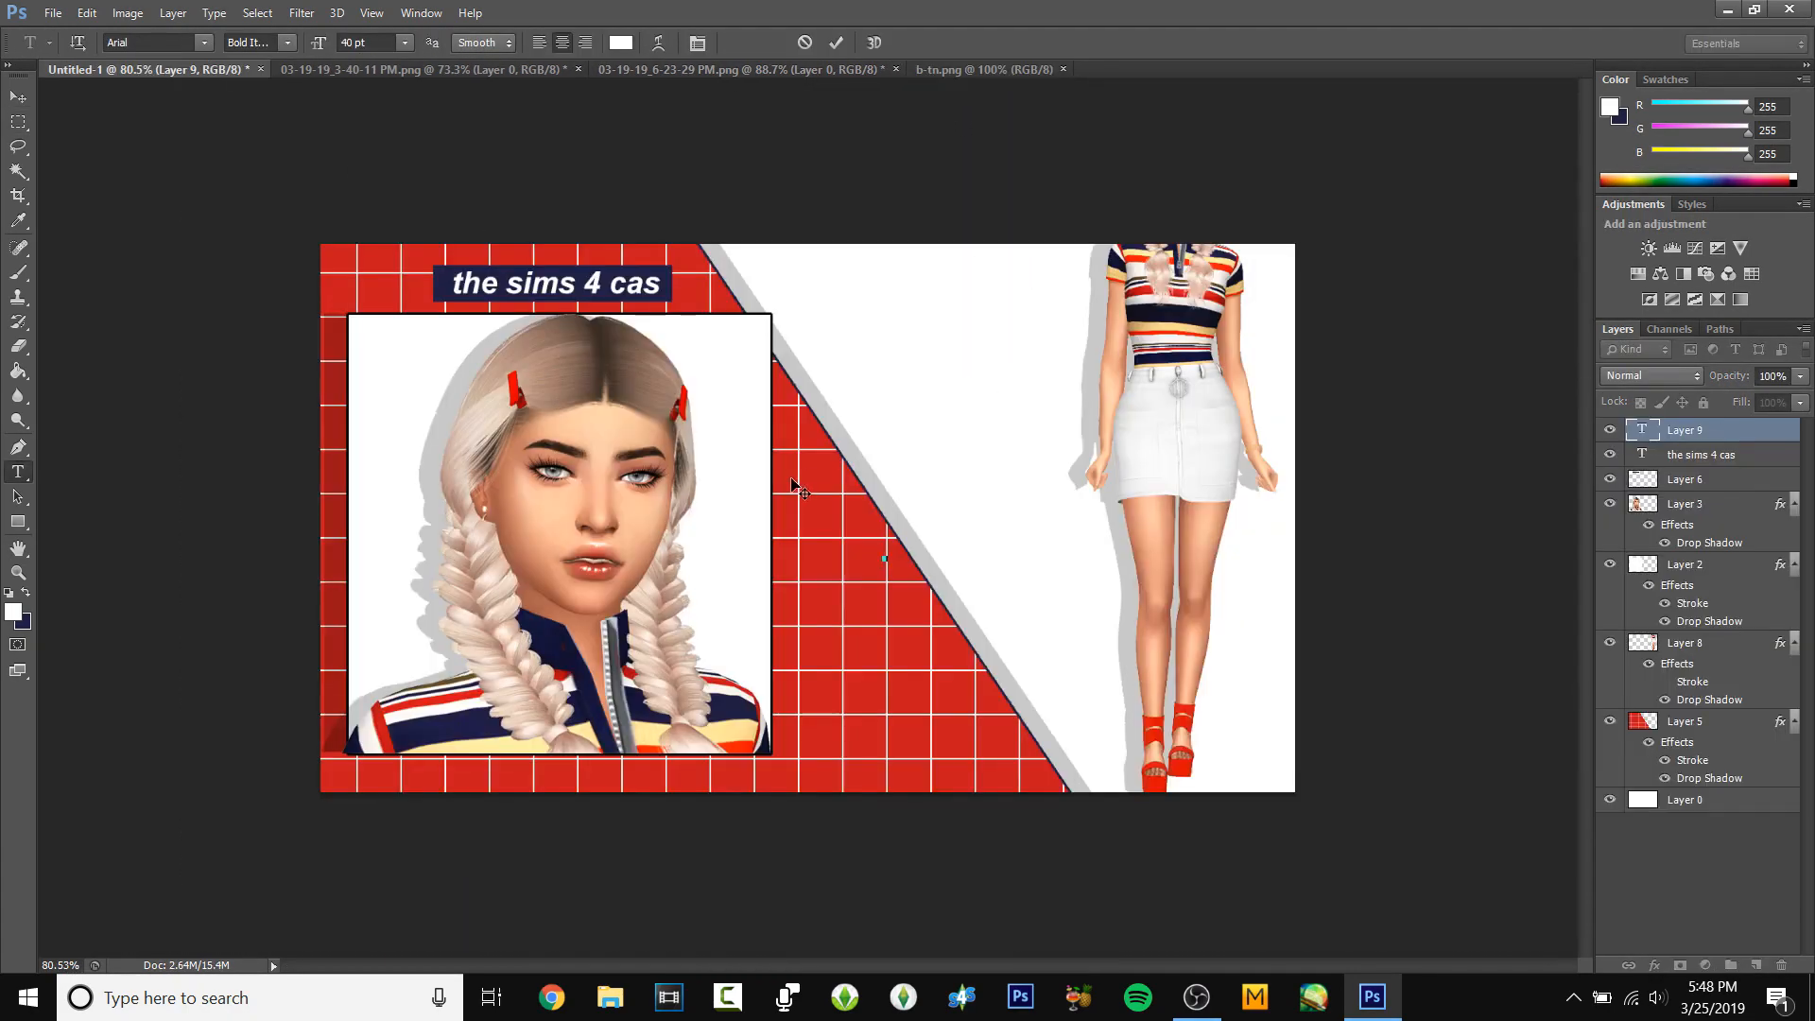
- Add the text "tutorial" in the Cloister Black font over the diagonal edge beside the portrait
scroll(798, 487, up, 2)
scroll(774, 471, down, 1)
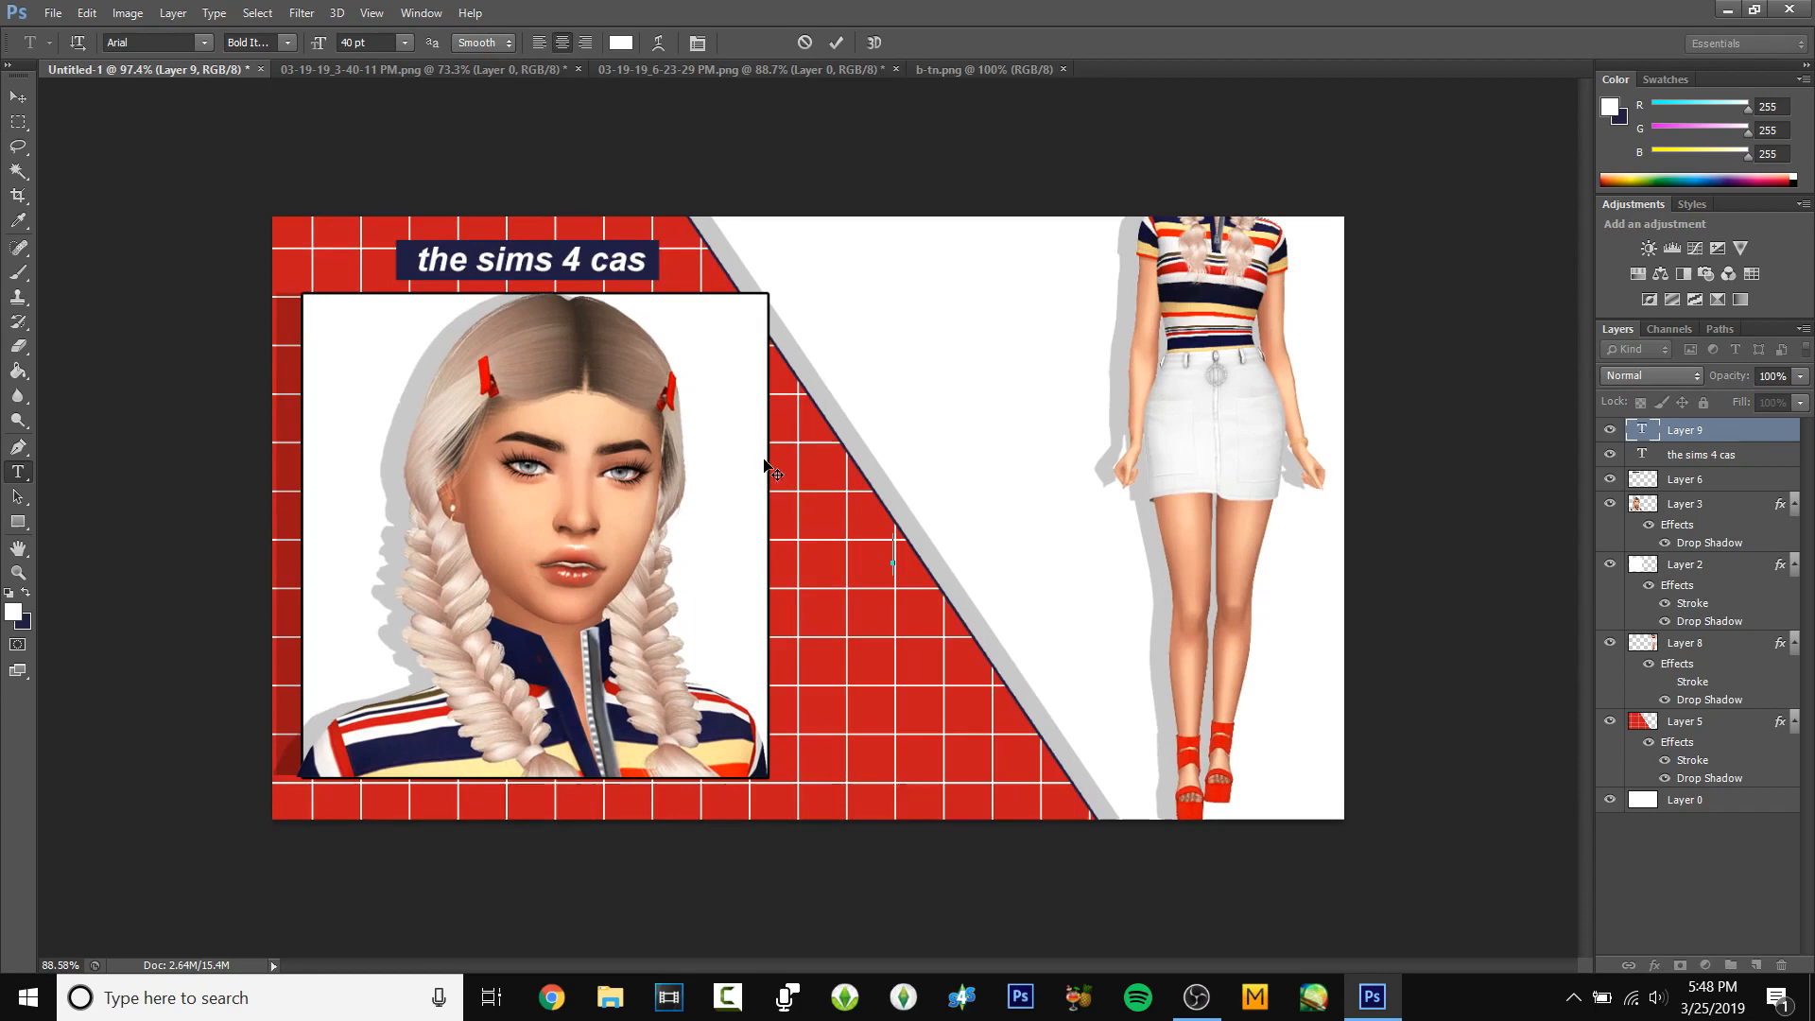
click(193, 43)
click(205, 43)
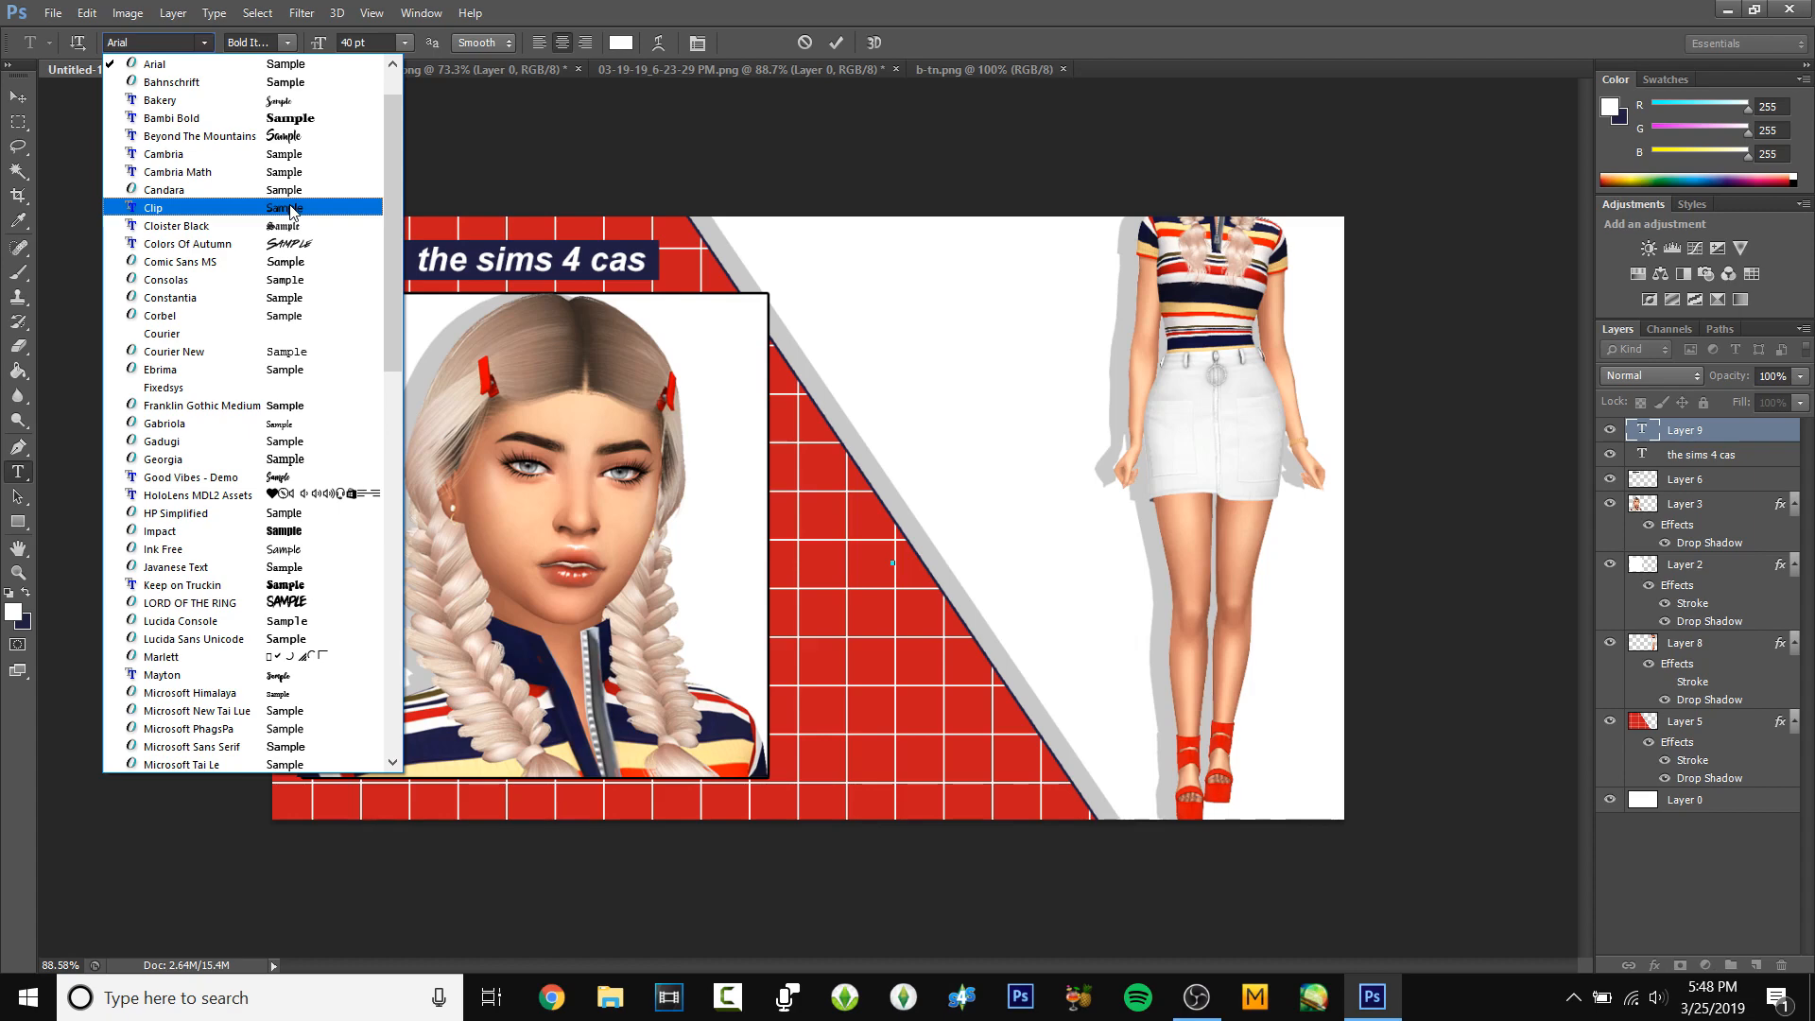
click(244, 226)
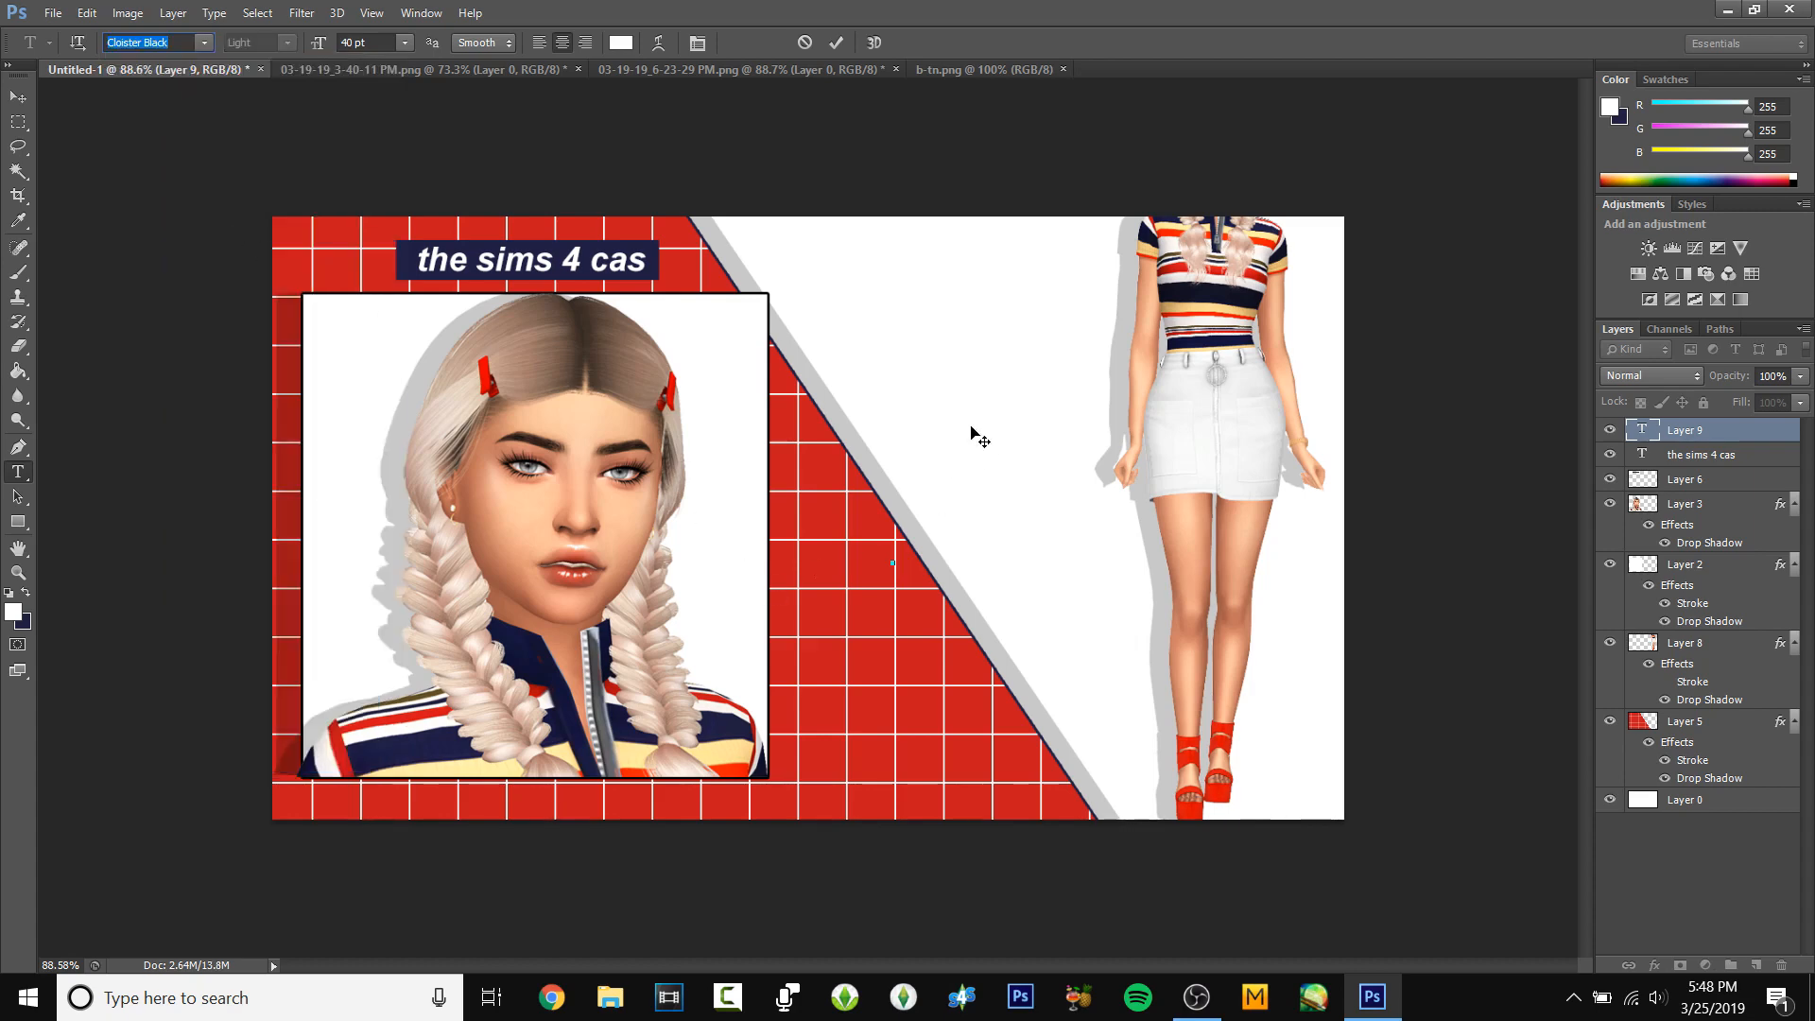
click(894, 553)
text(tutorial)
- Enlarge the "tutorial" text to 72 pt and move it slightly up along the diagonal edge
key(ctrl+a)
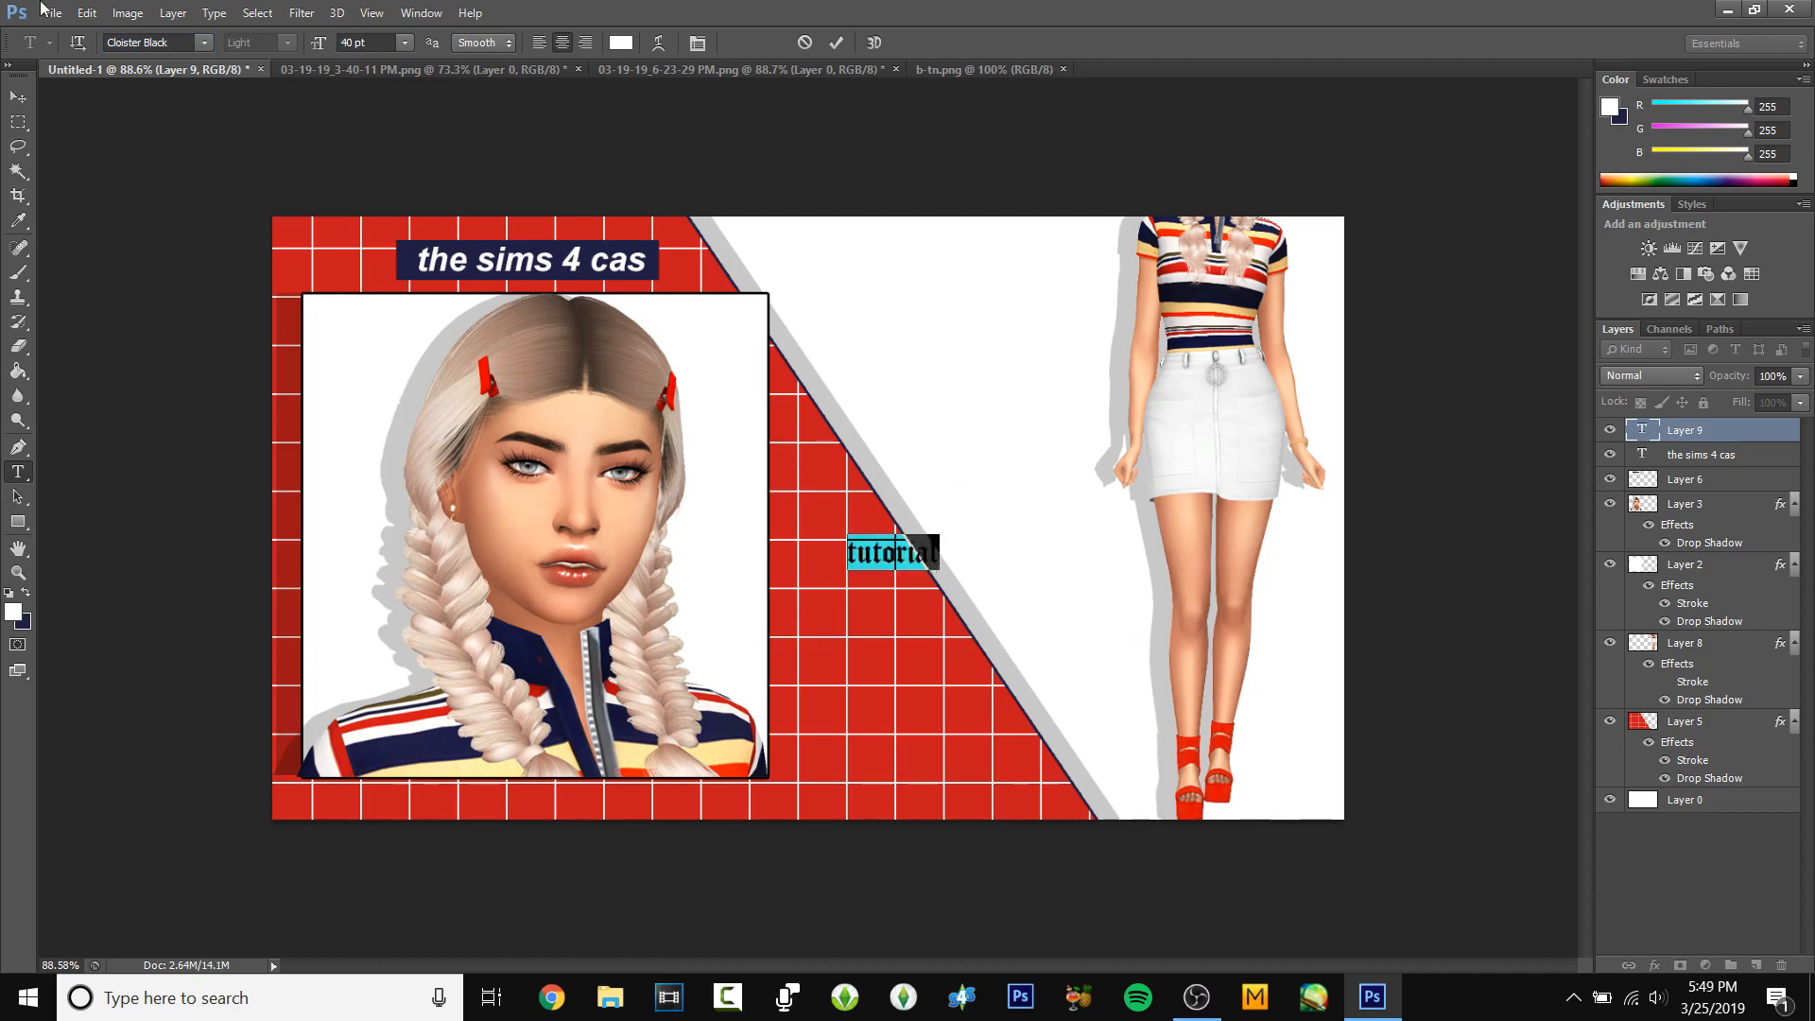
click(403, 42)
click(434, 395)
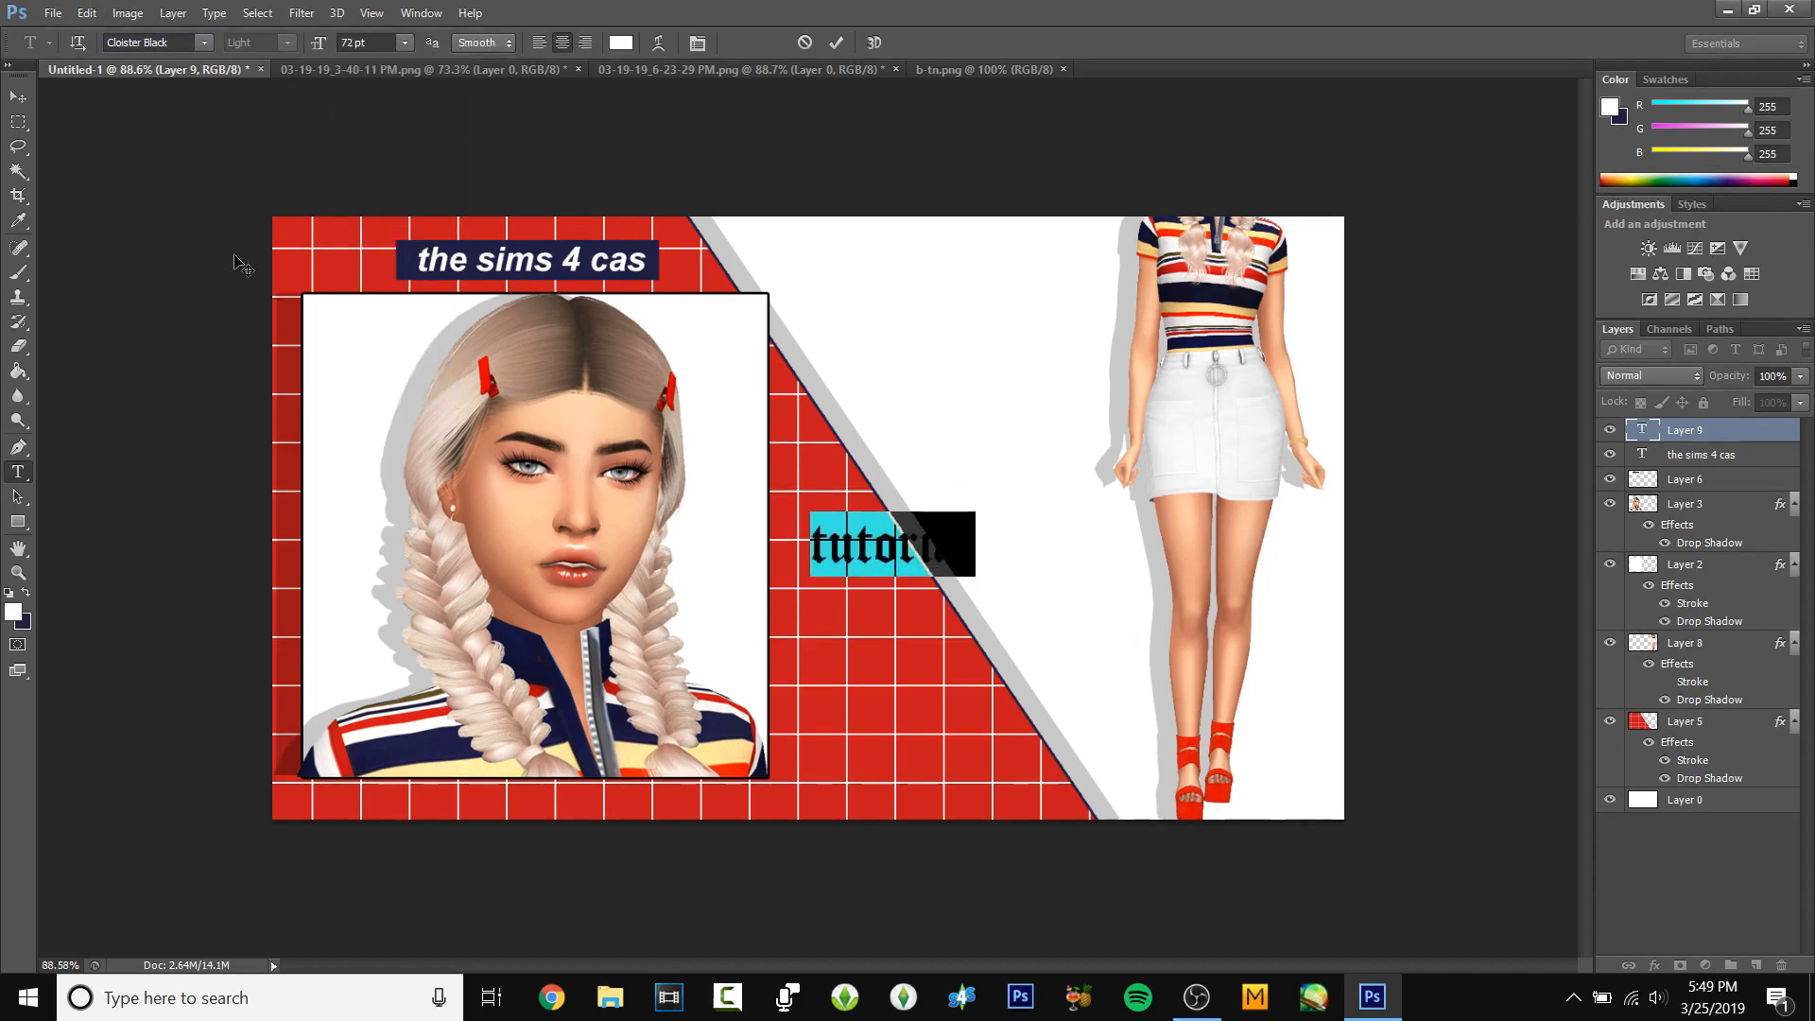
click(18, 97)
mouse_move(939, 561)
mouse_down()
mouse_move(945, 723)
mouse_move(944, 534)
mouse_up()
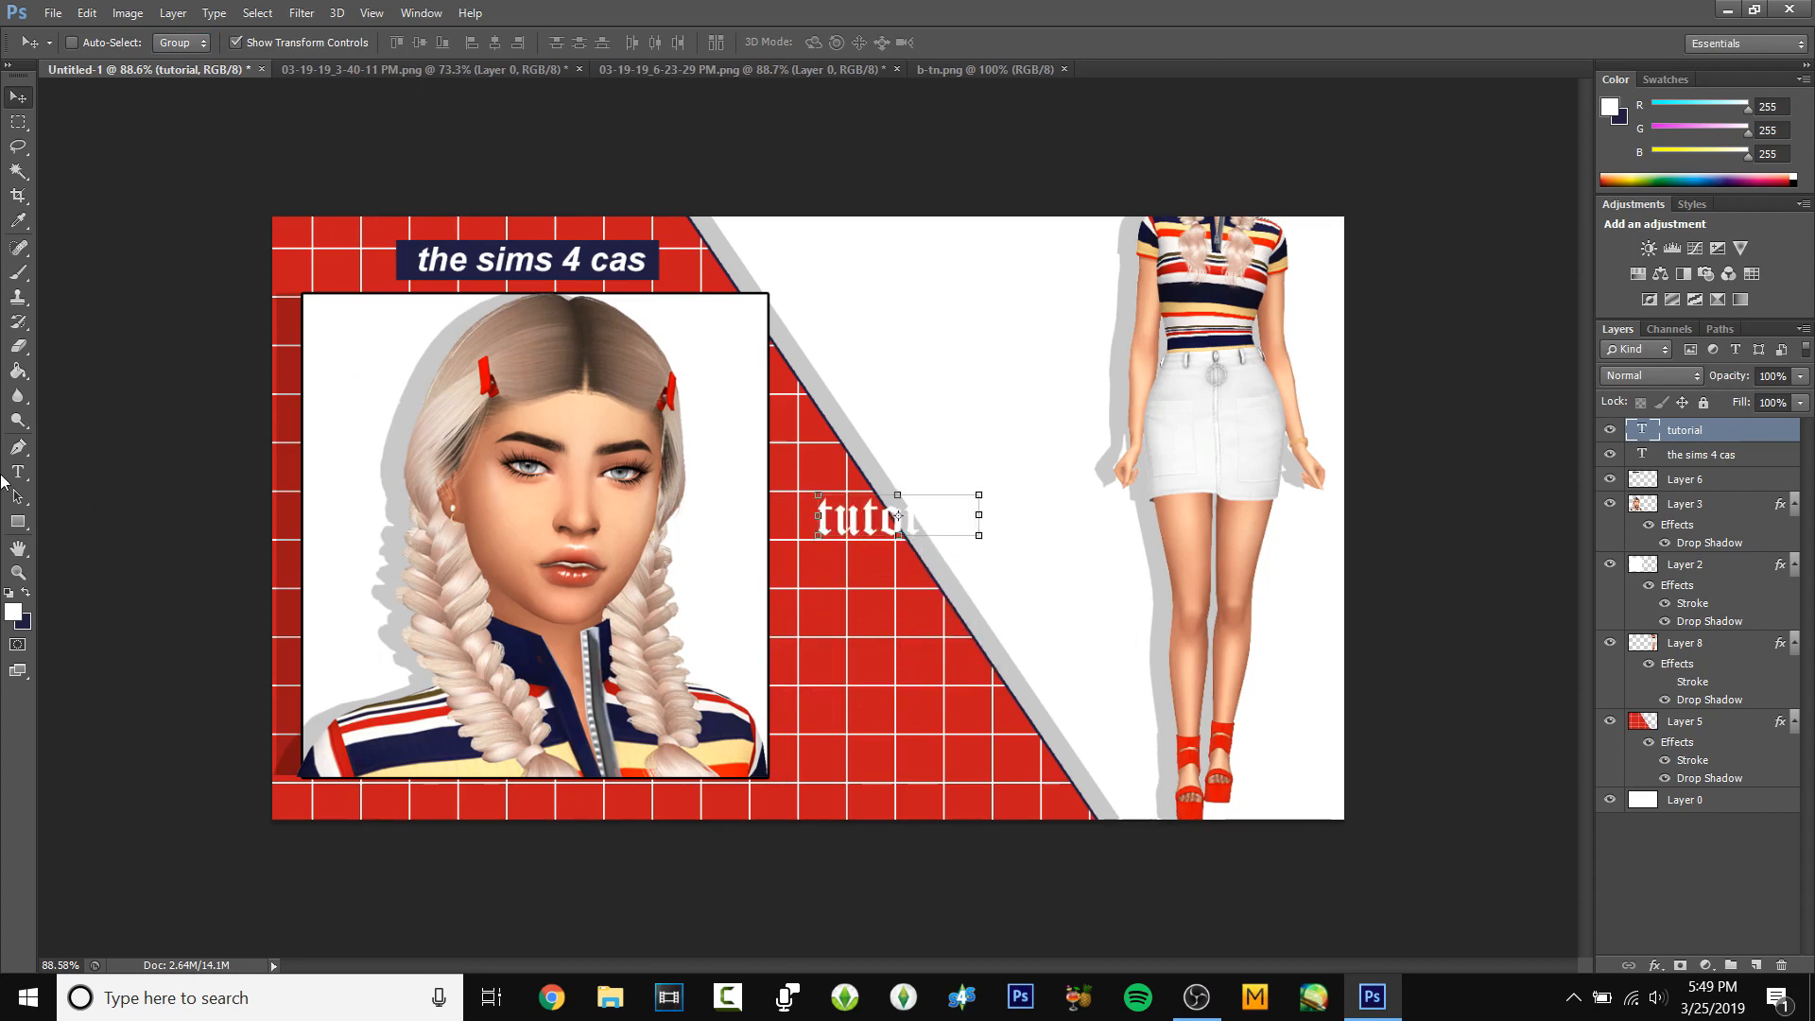
- Replace the text with "tutorial" in the Keep on Truckin font and reposition it over the diagonal edge
click(18, 472)
click(861, 518)
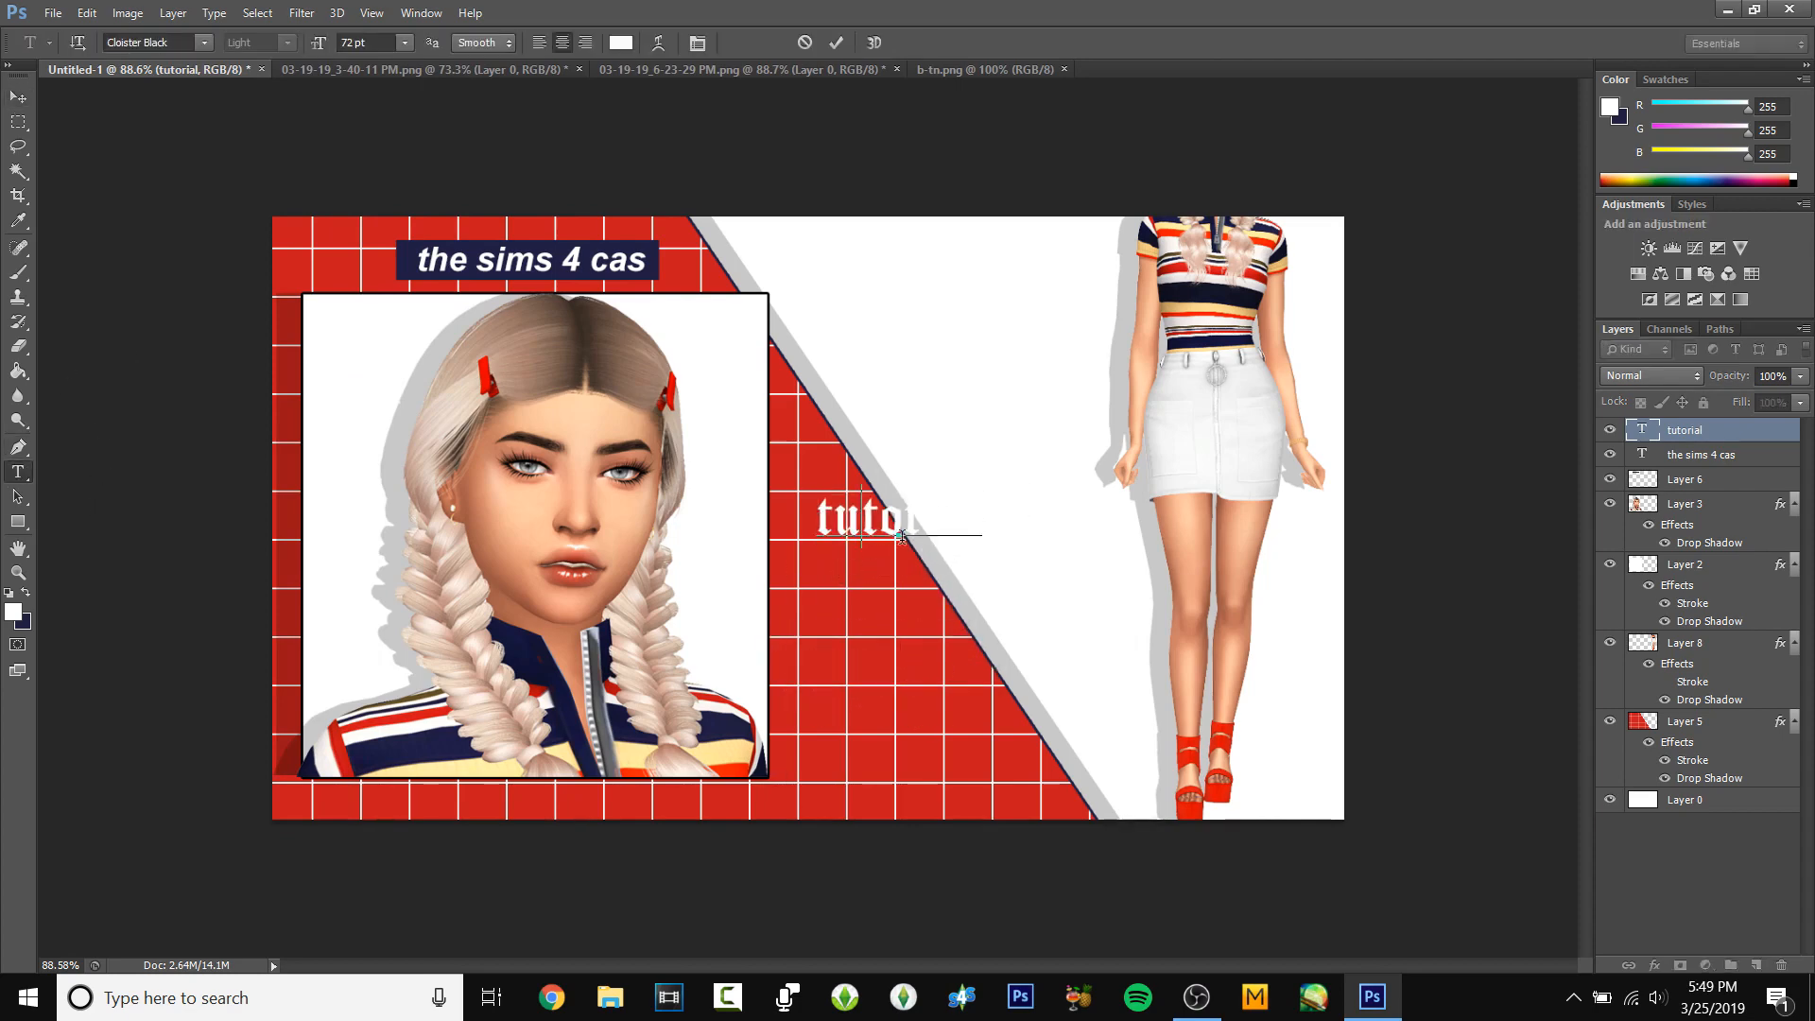
key(ctrl+a)
key(BackSpace)
click(203, 42)
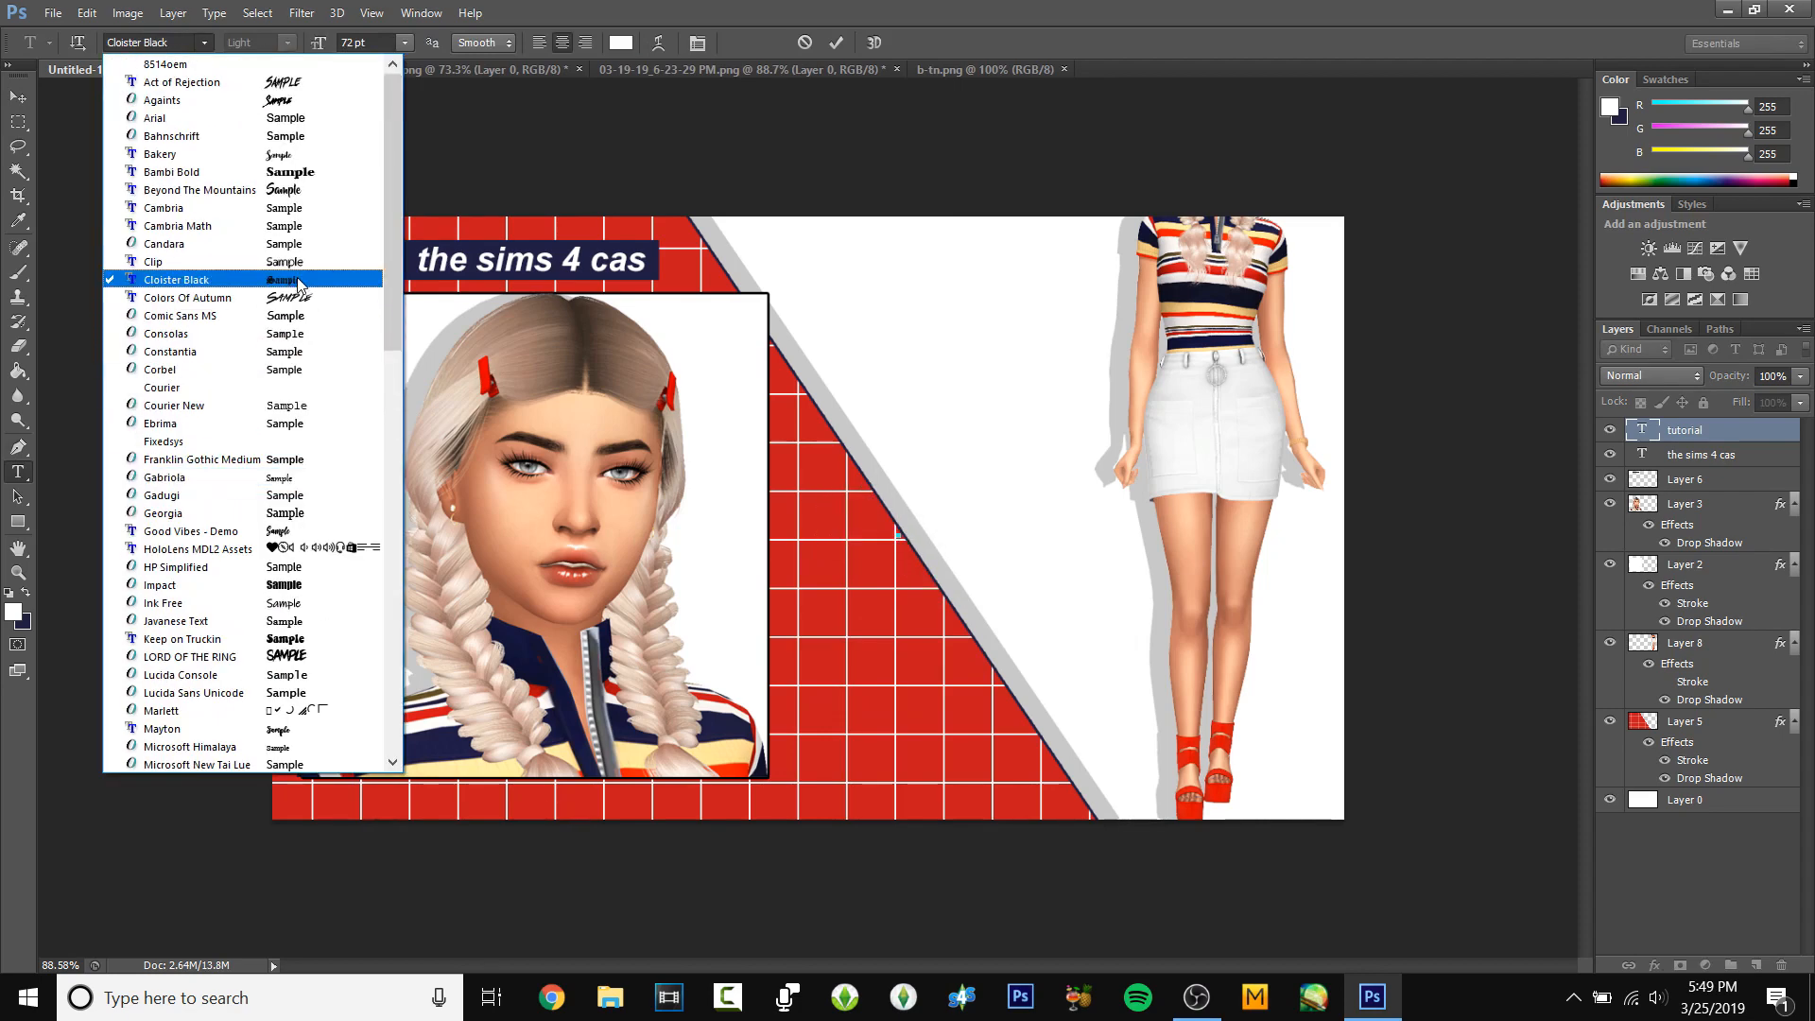
click(397, 361)
scroll(199, 281, up, 2)
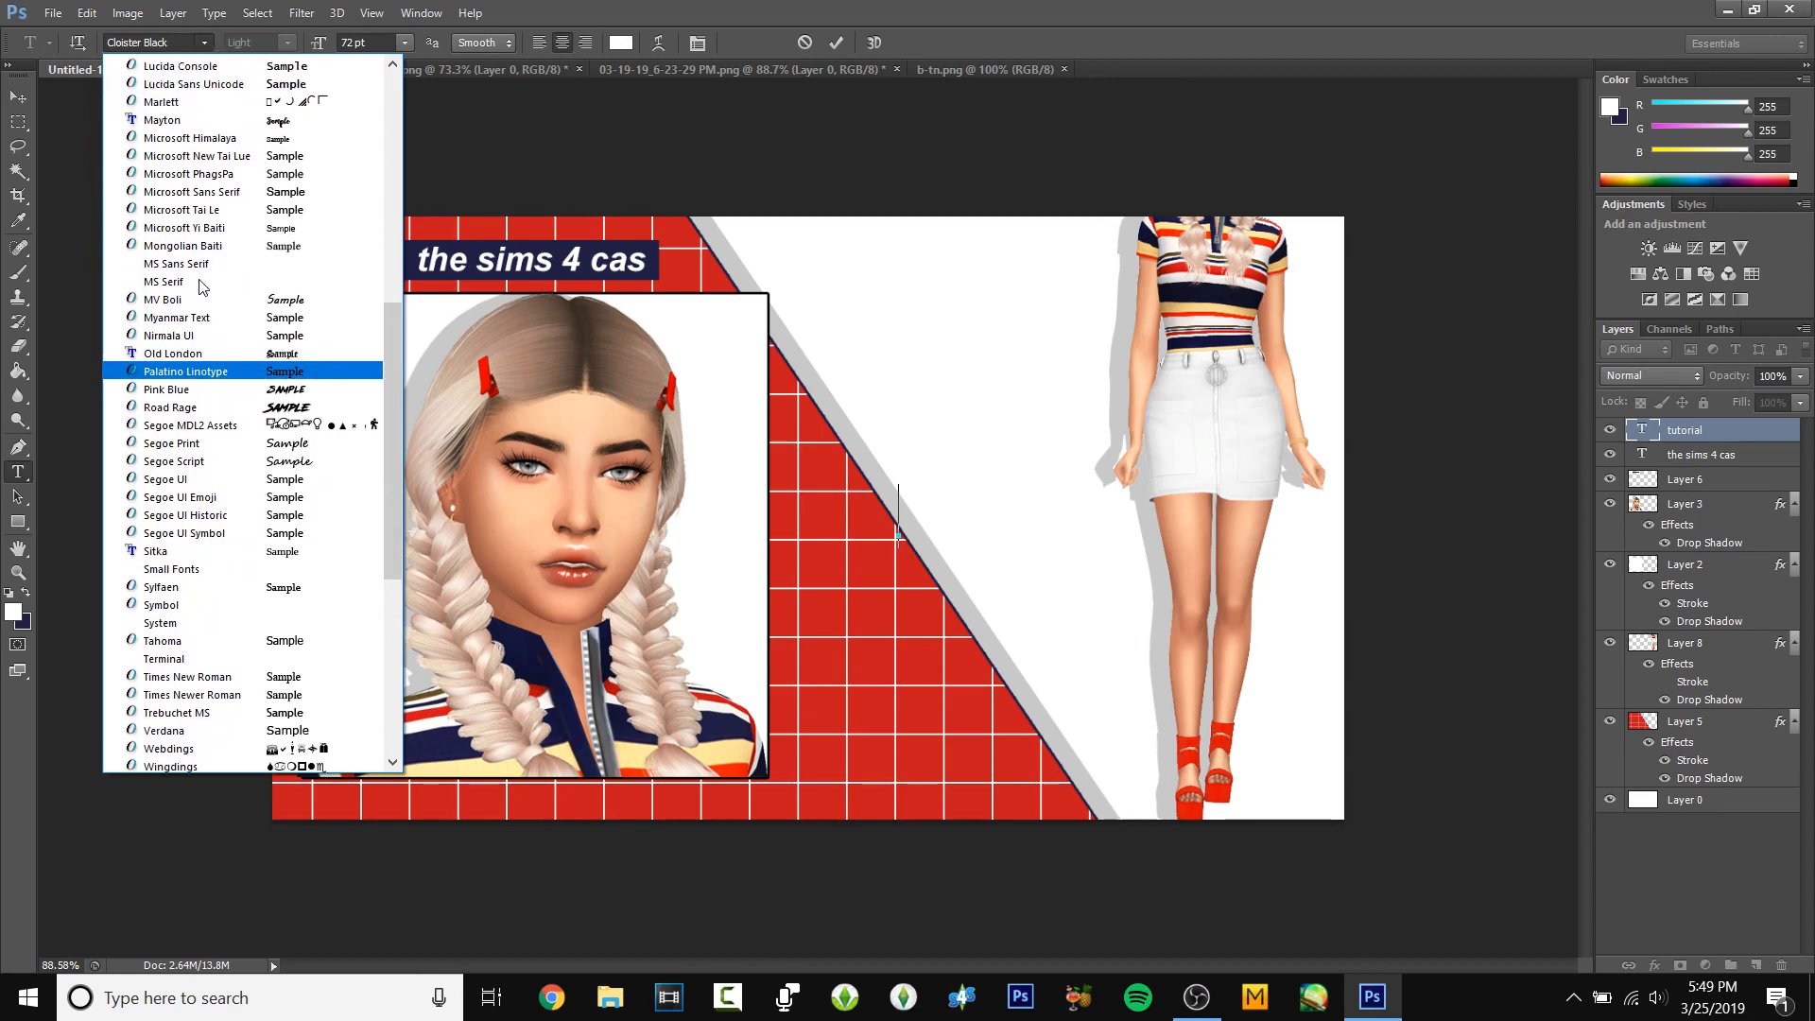
scroll(200, 287, up, 5)
click(189, 150)
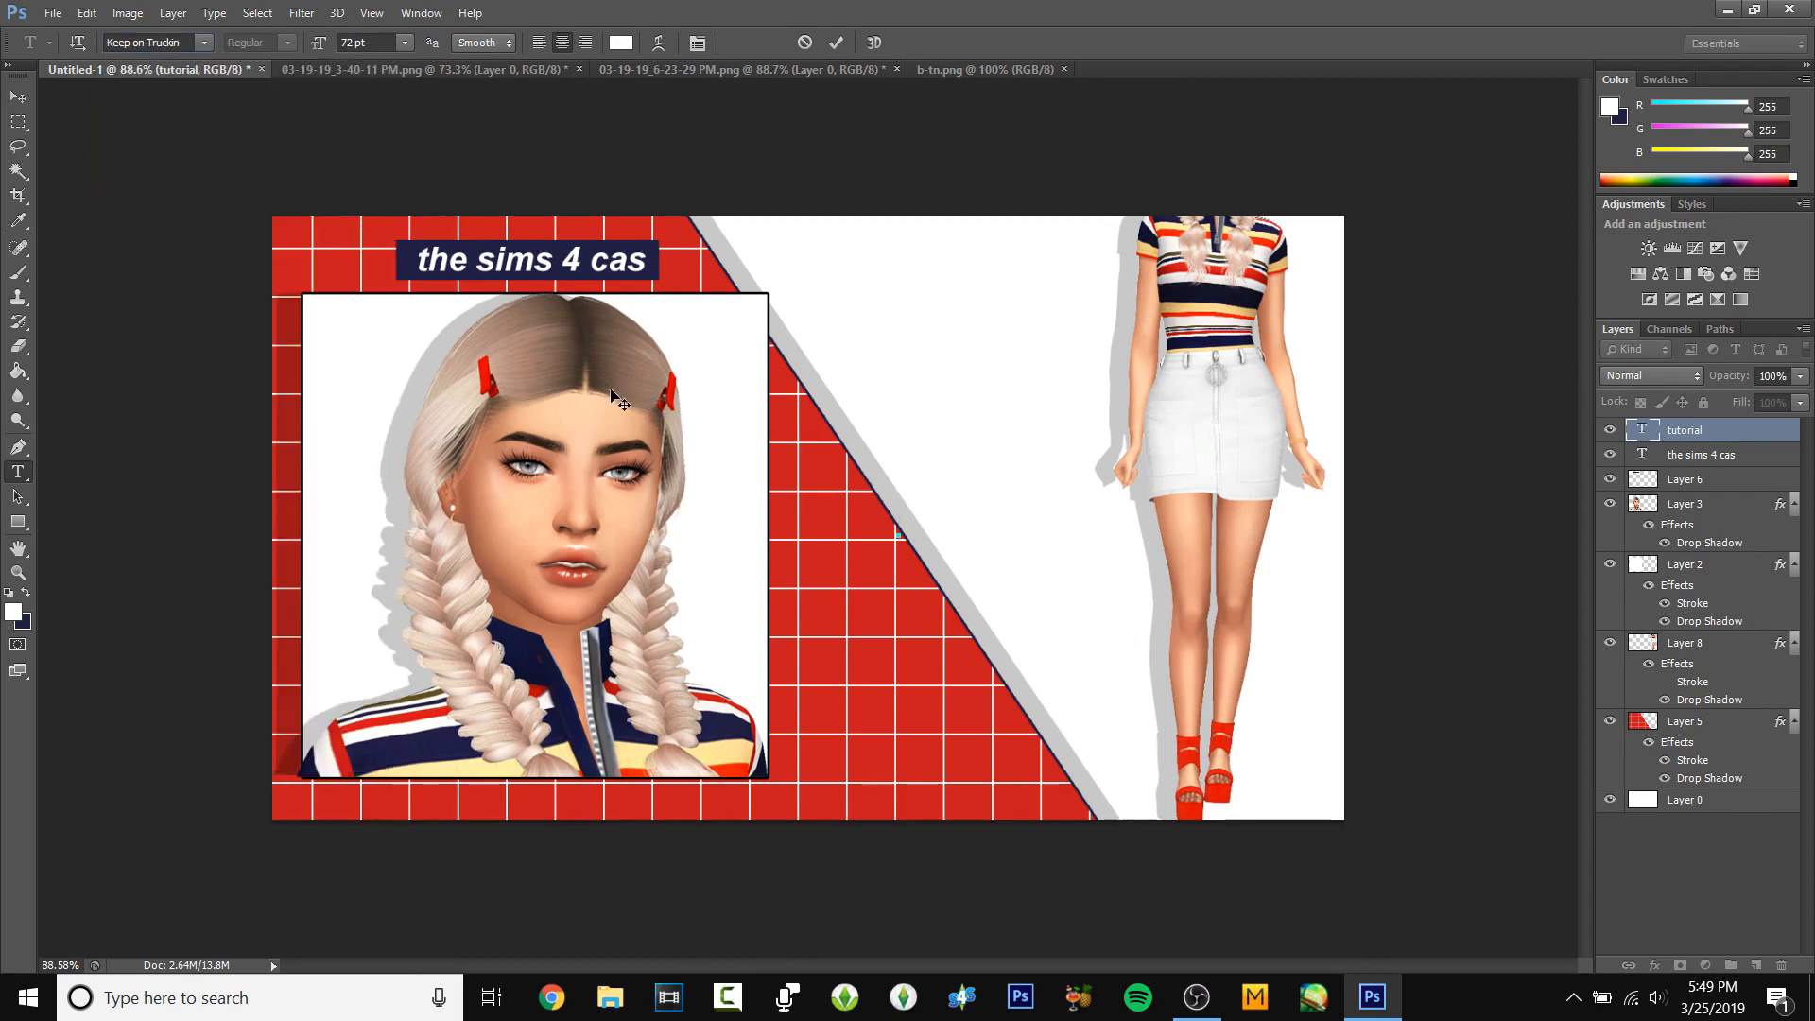
text(tuto)
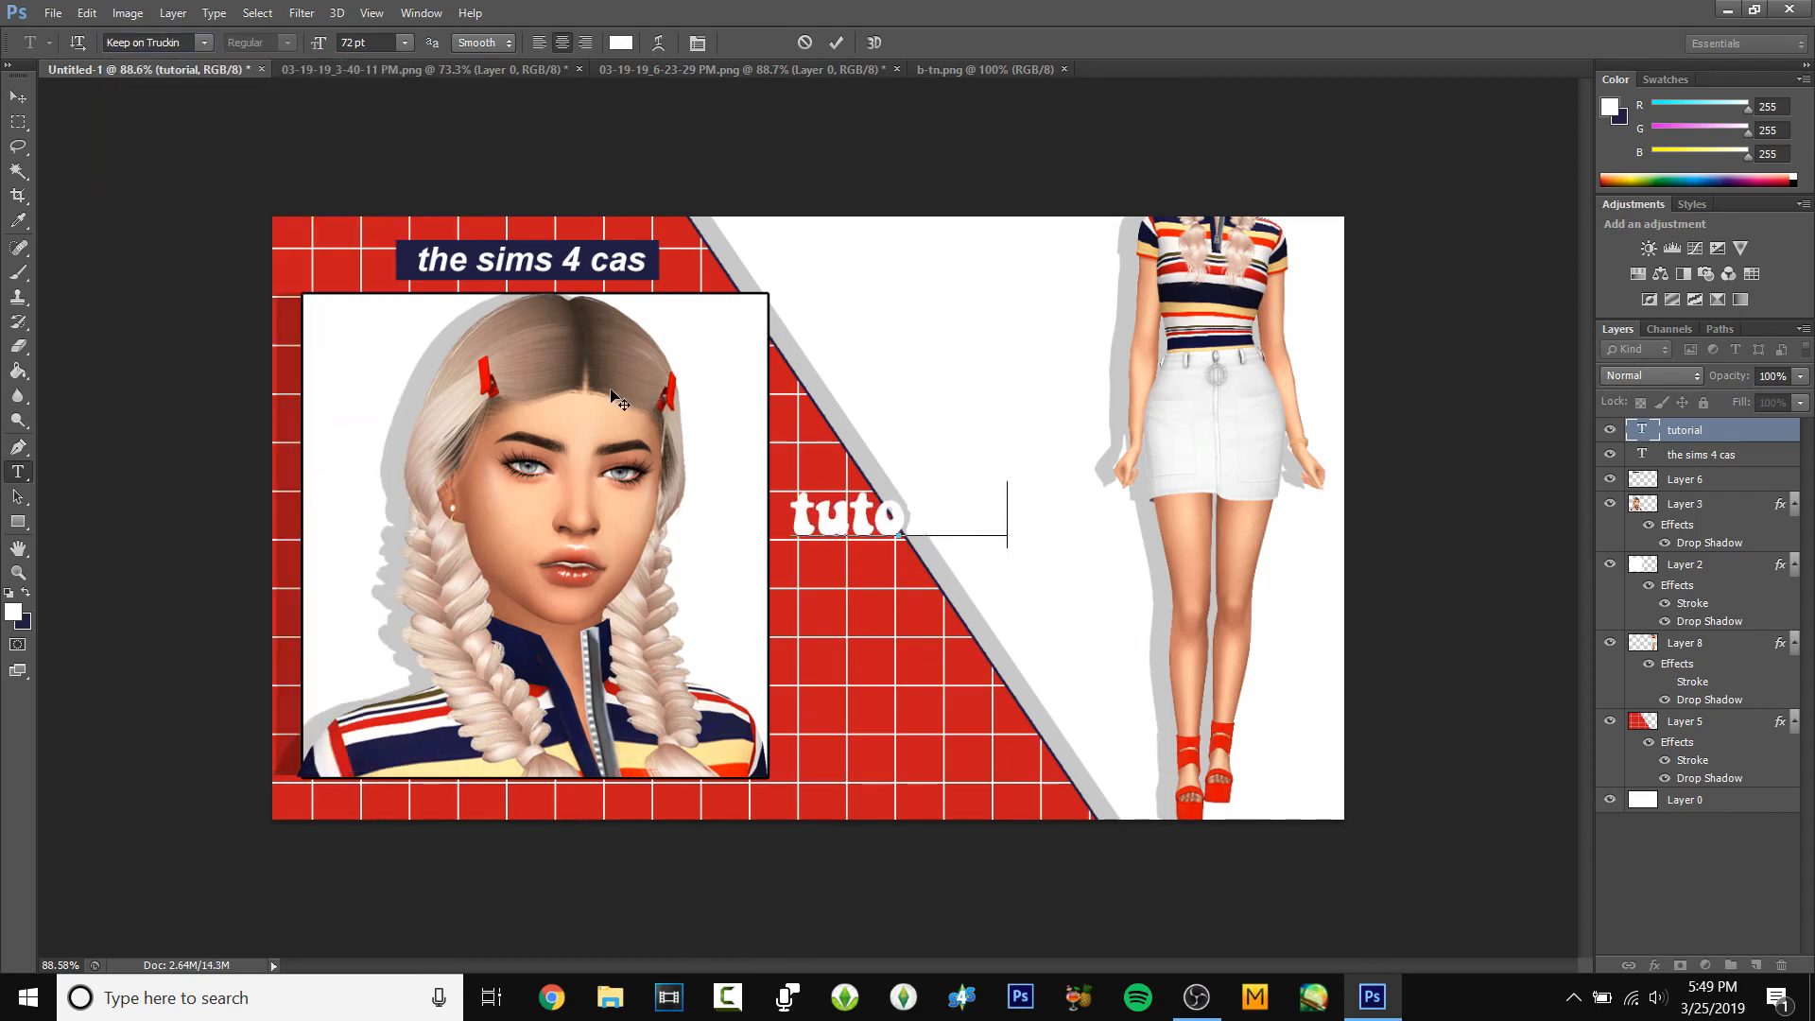
click(18, 97)
mouse_move(923, 515)
mouse_down()
mouse_move(893, 661)
mouse_move(922, 535)
mouse_up()
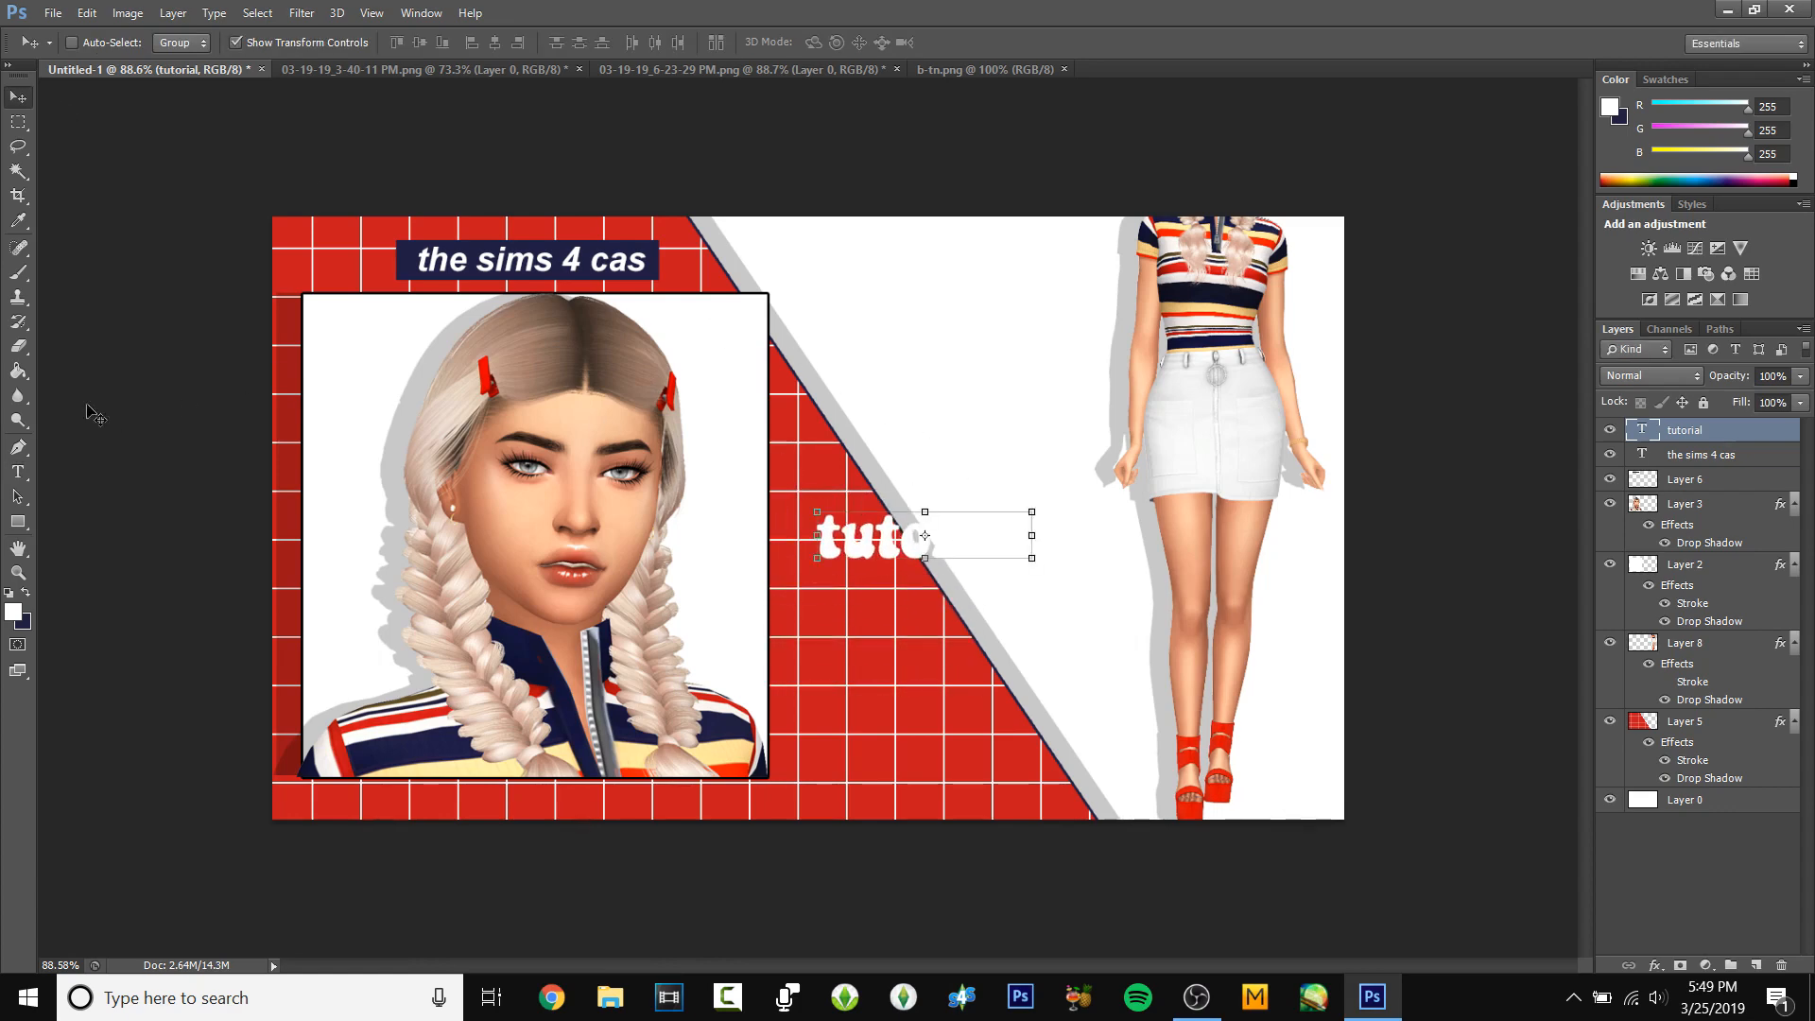
- Delete the white "tutorial" text over the diagonal edge and check the b-tn.png reference image
click(18, 472)
double_click(908, 553)
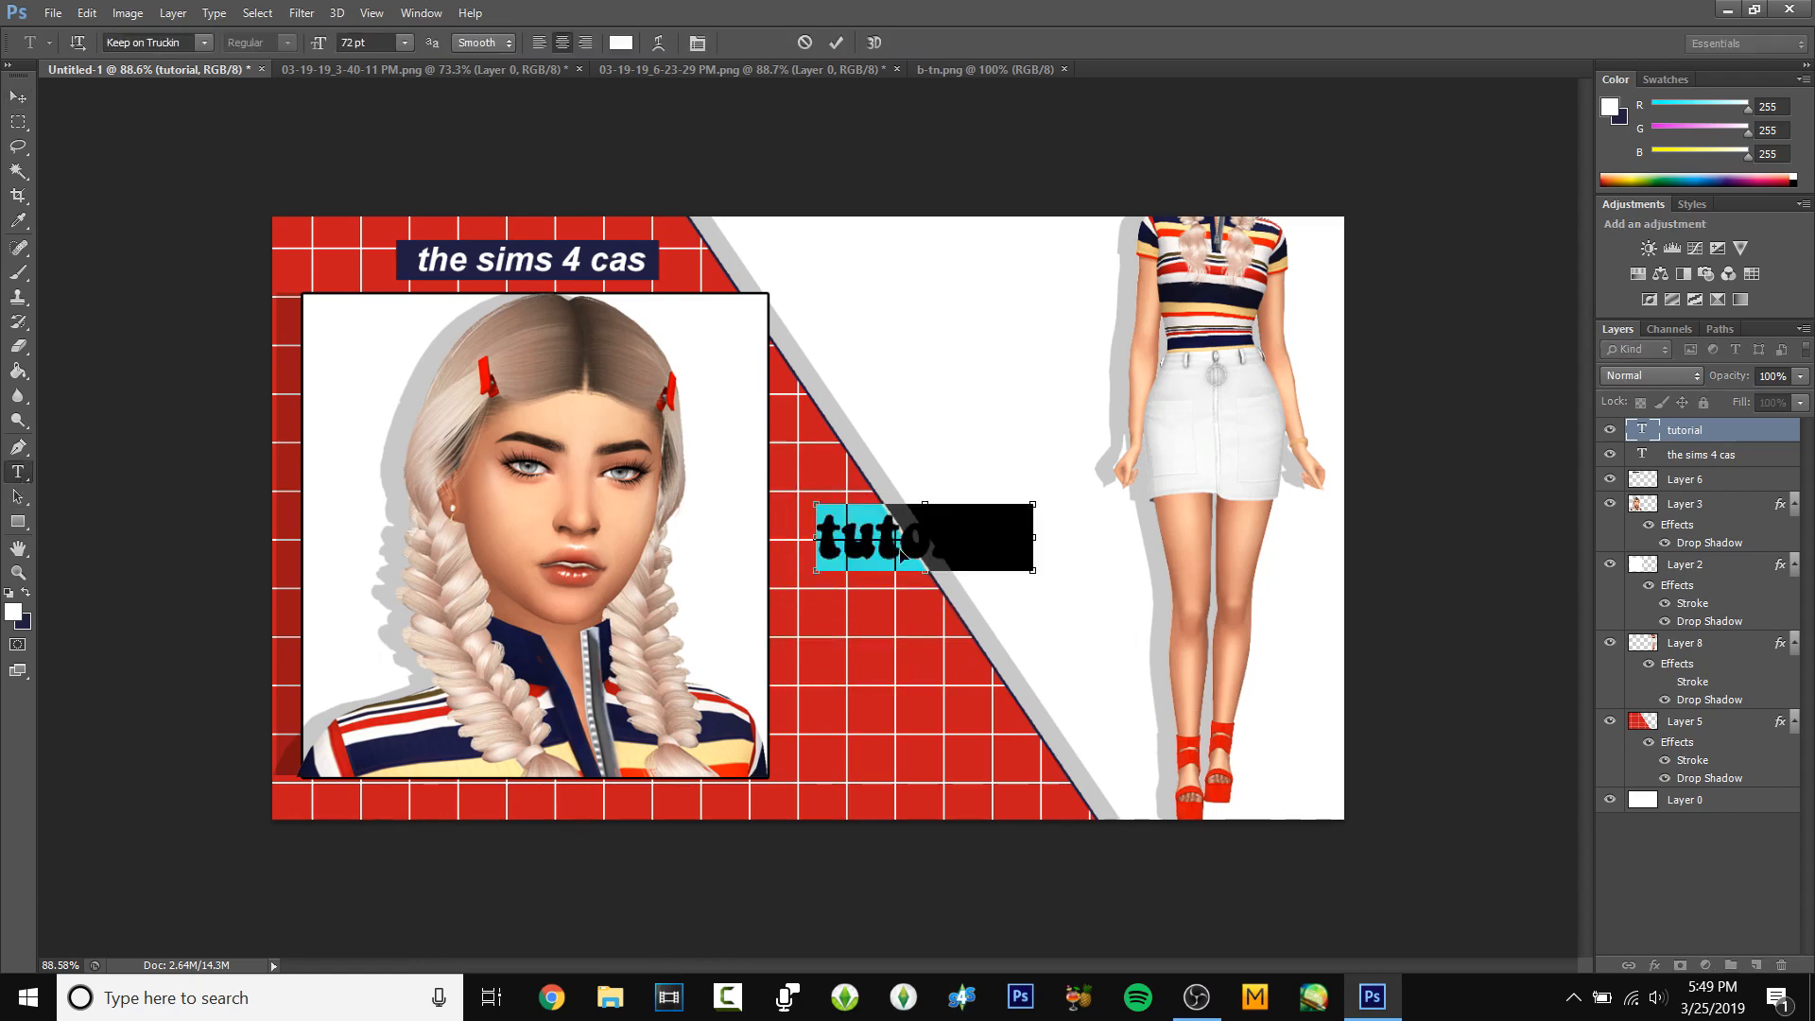
key(BackSpace)
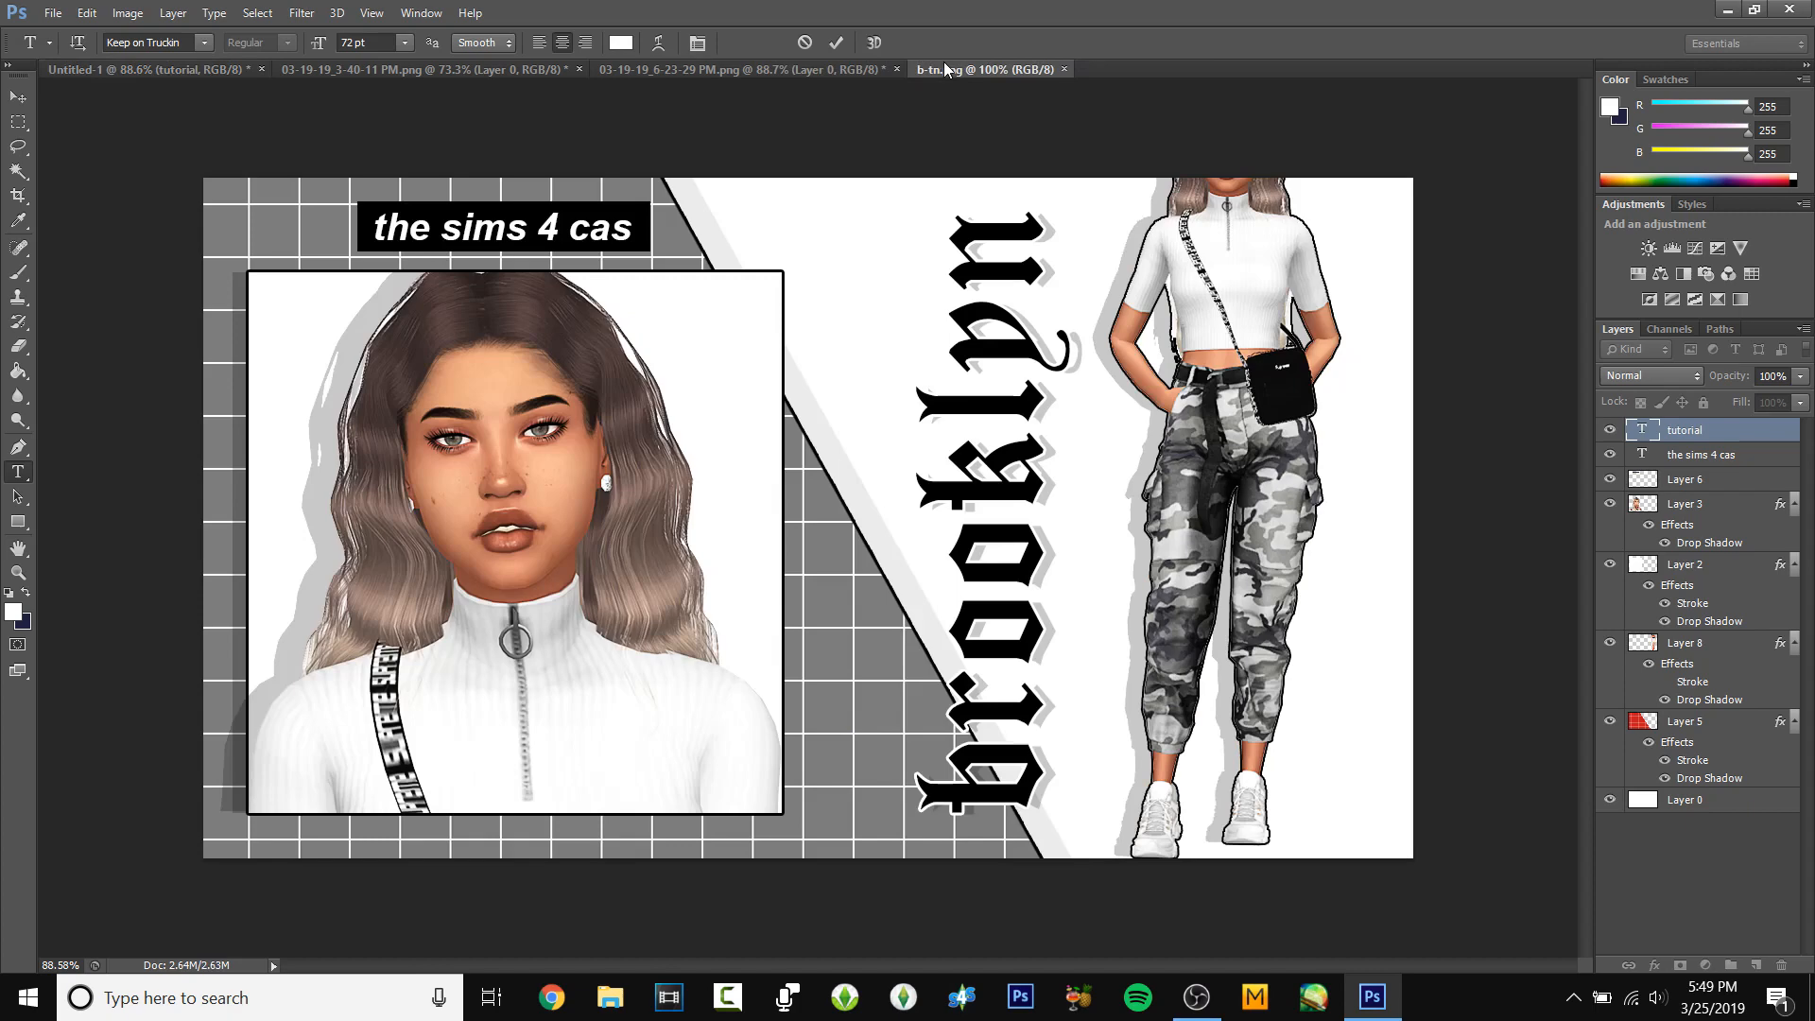
click(953, 69)
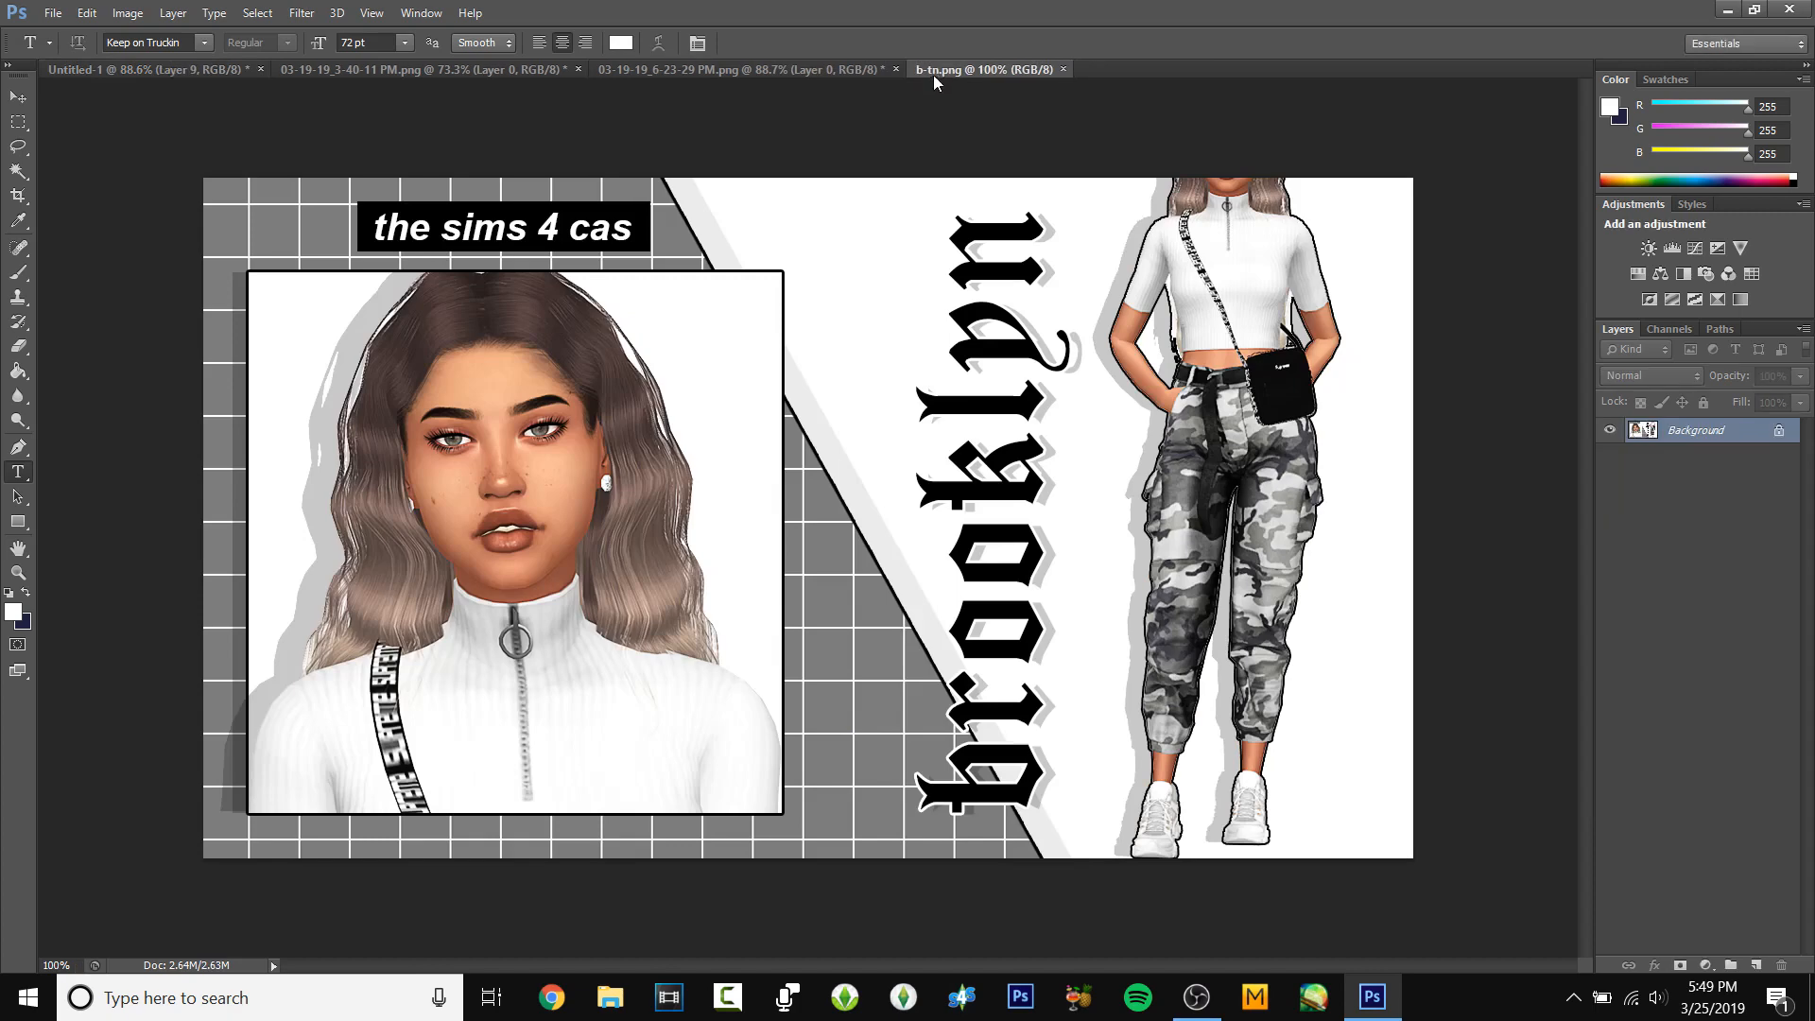
click(195, 71)
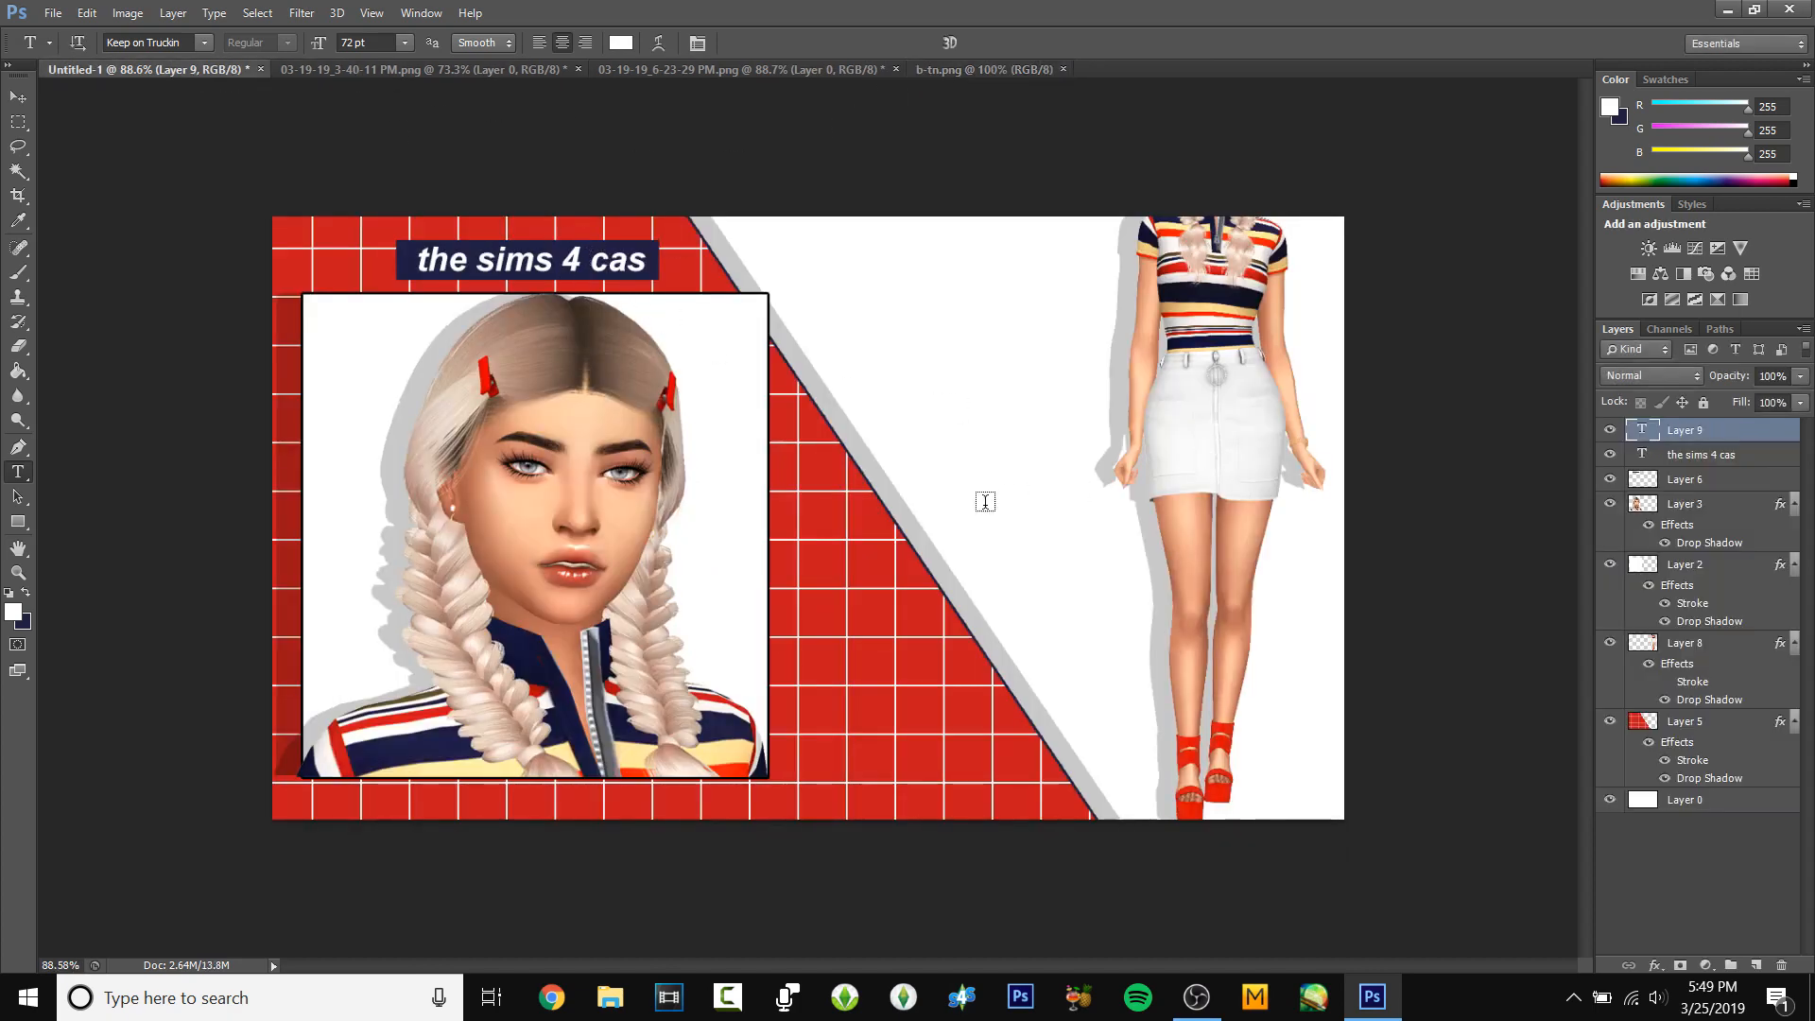
- Add the text "tutorial" in dark navy Keep on Truckin at 72 pt over the diagonal edge beside the portrait
click(896, 597)
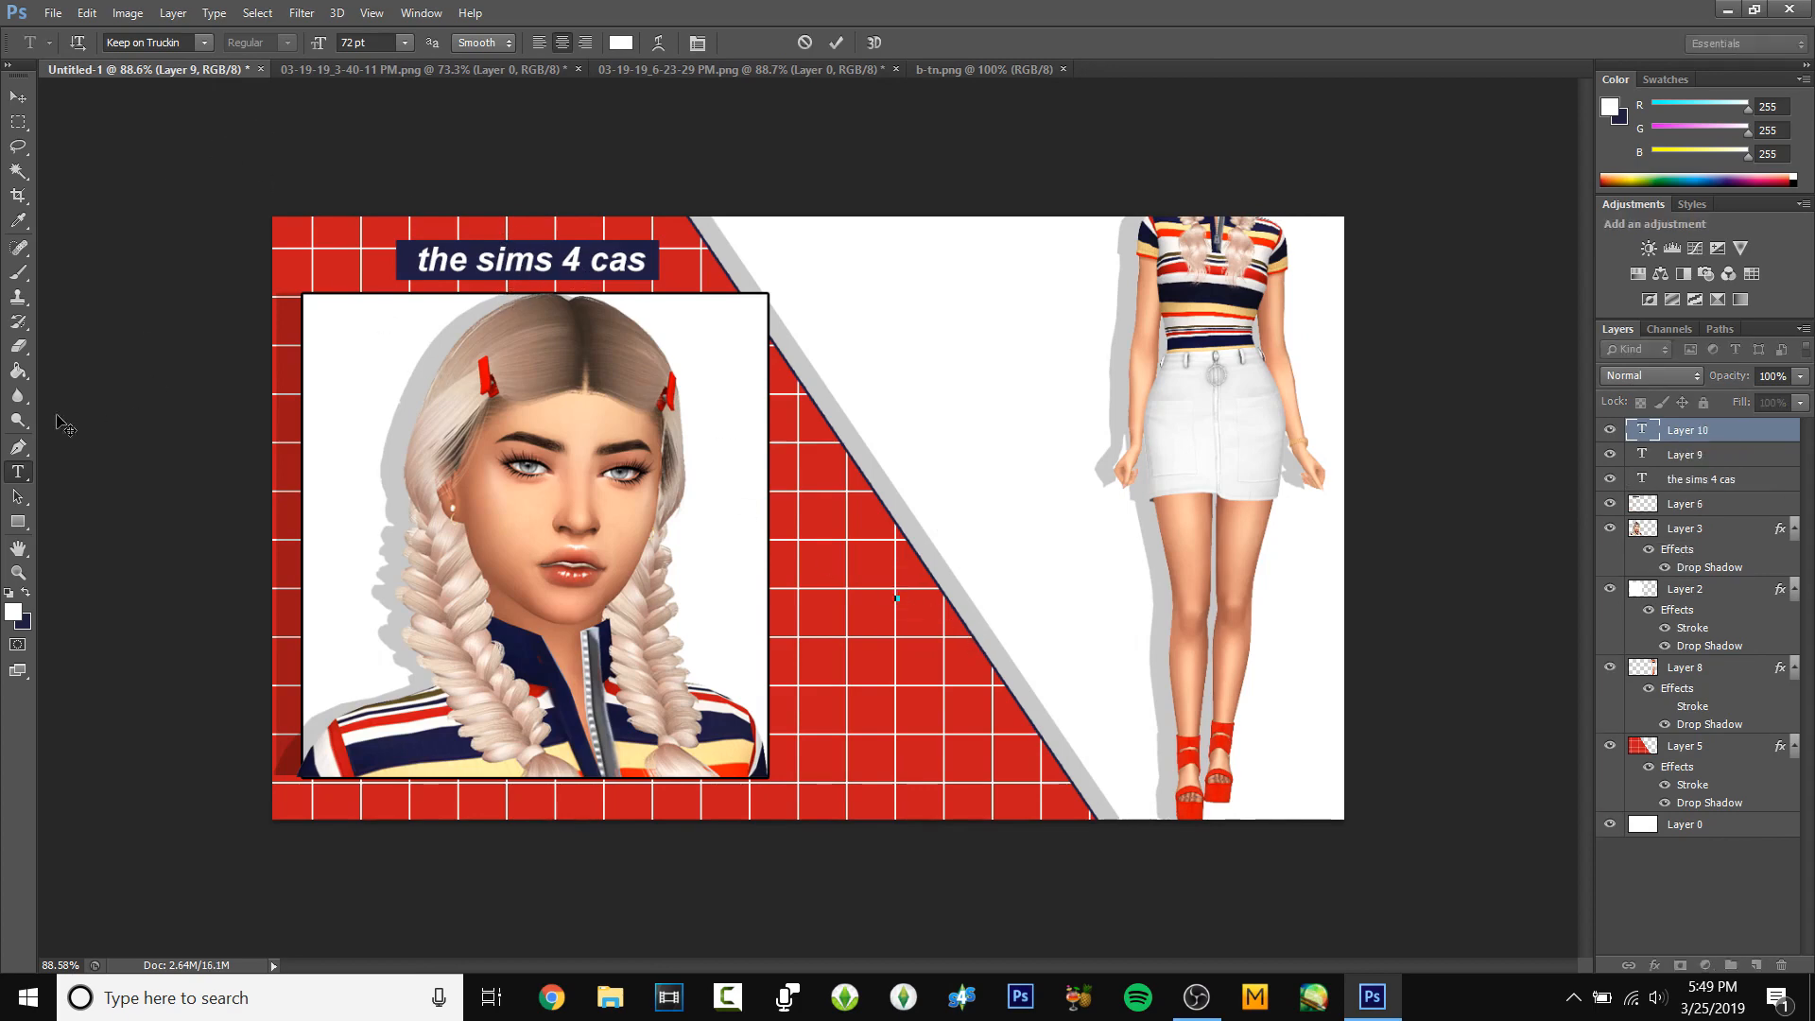
click(26, 593)
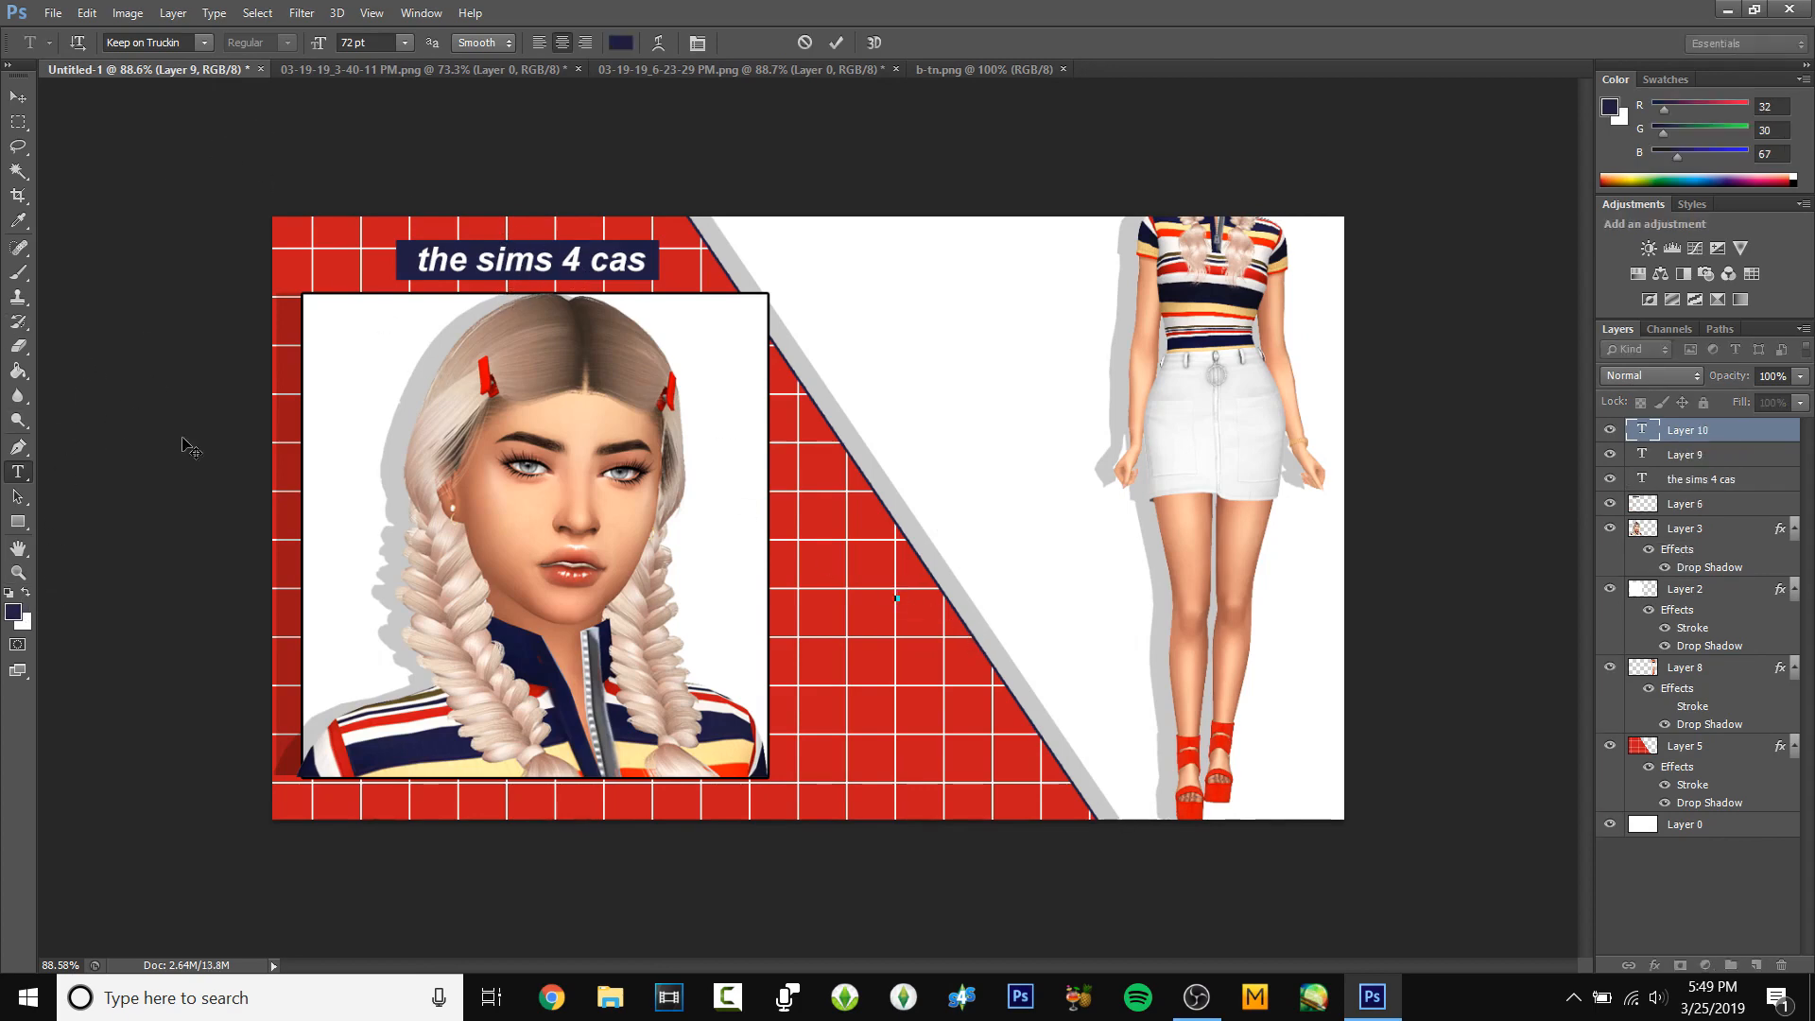
text(tu7t)
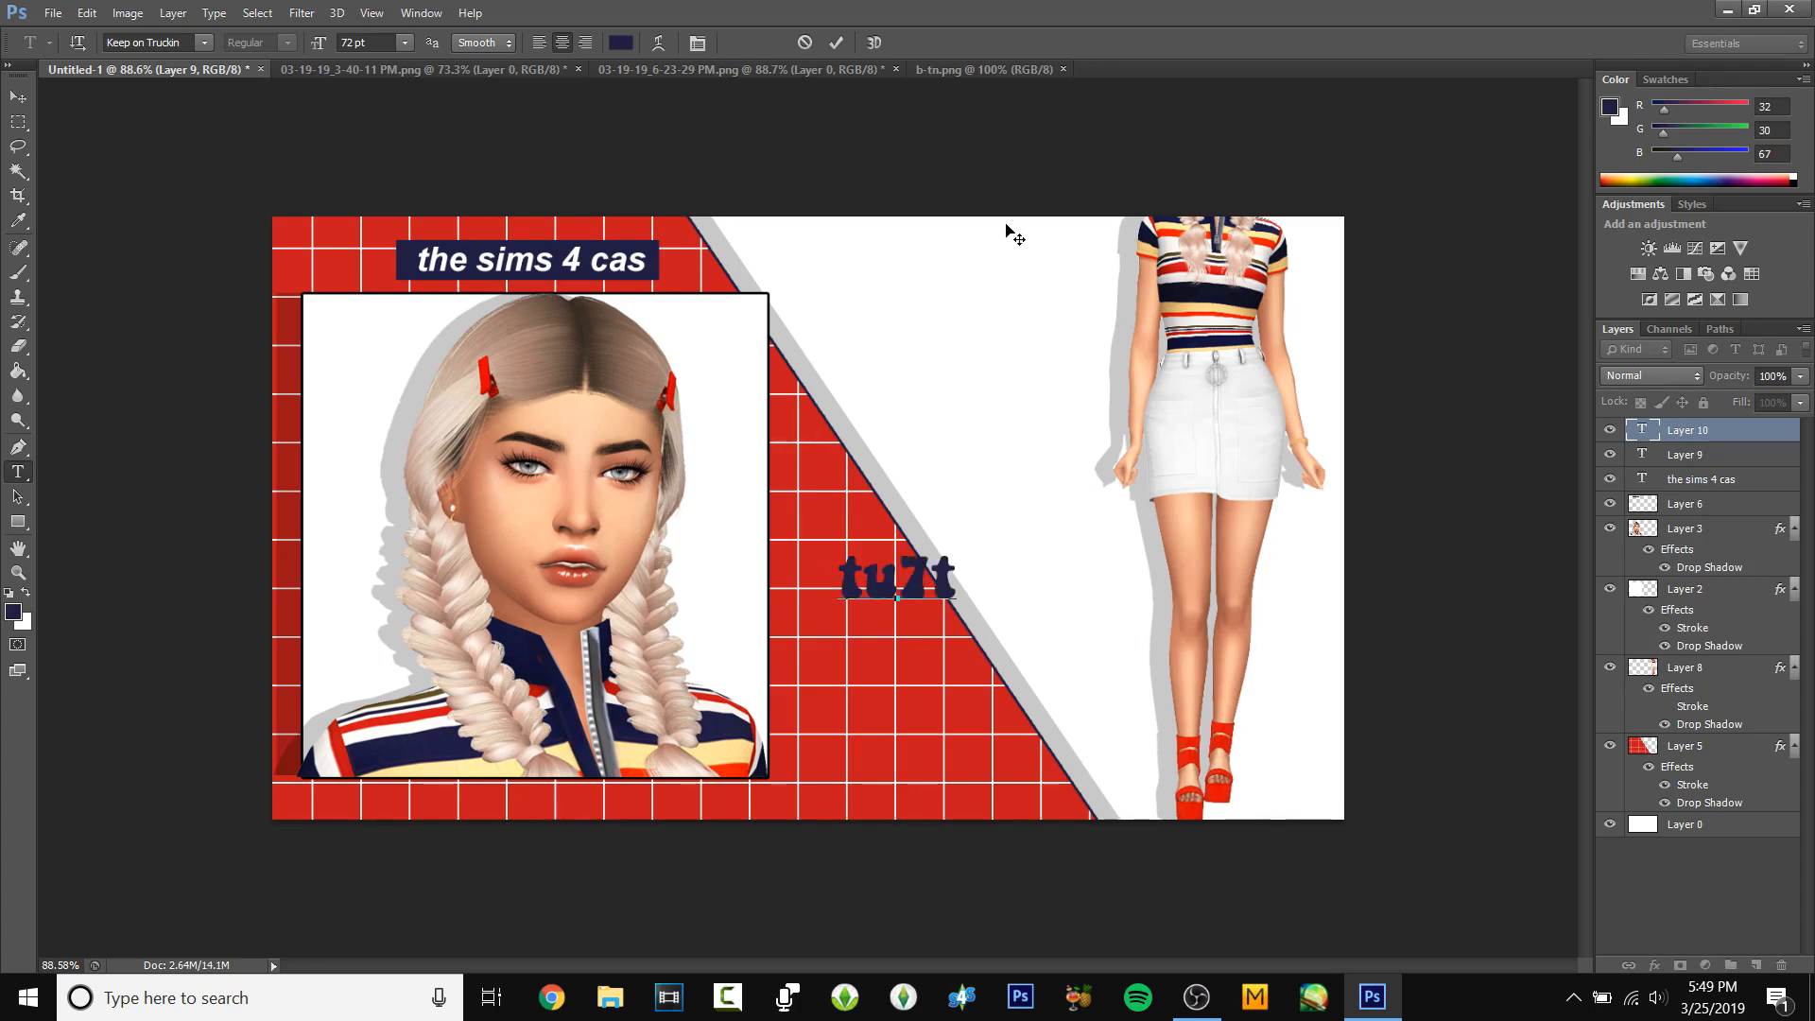
key(BackSpace)
key(BackSpace)
text(torial)
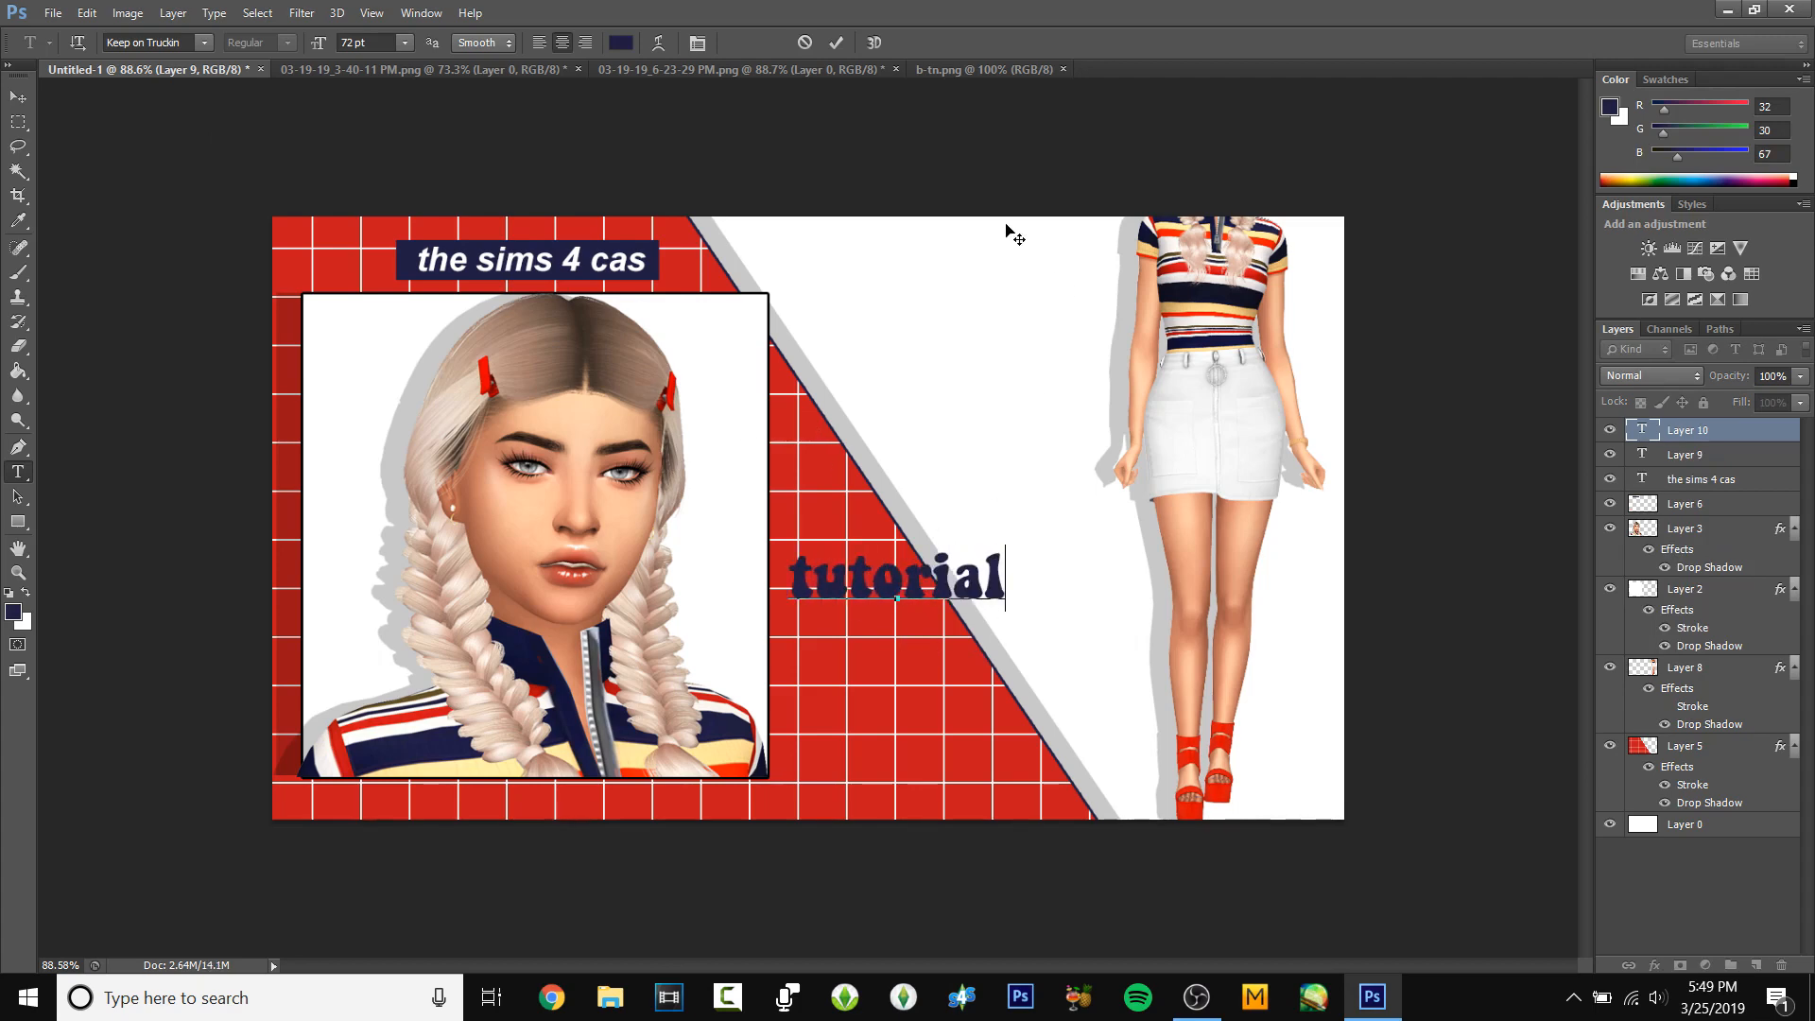
key(ctrl+a)
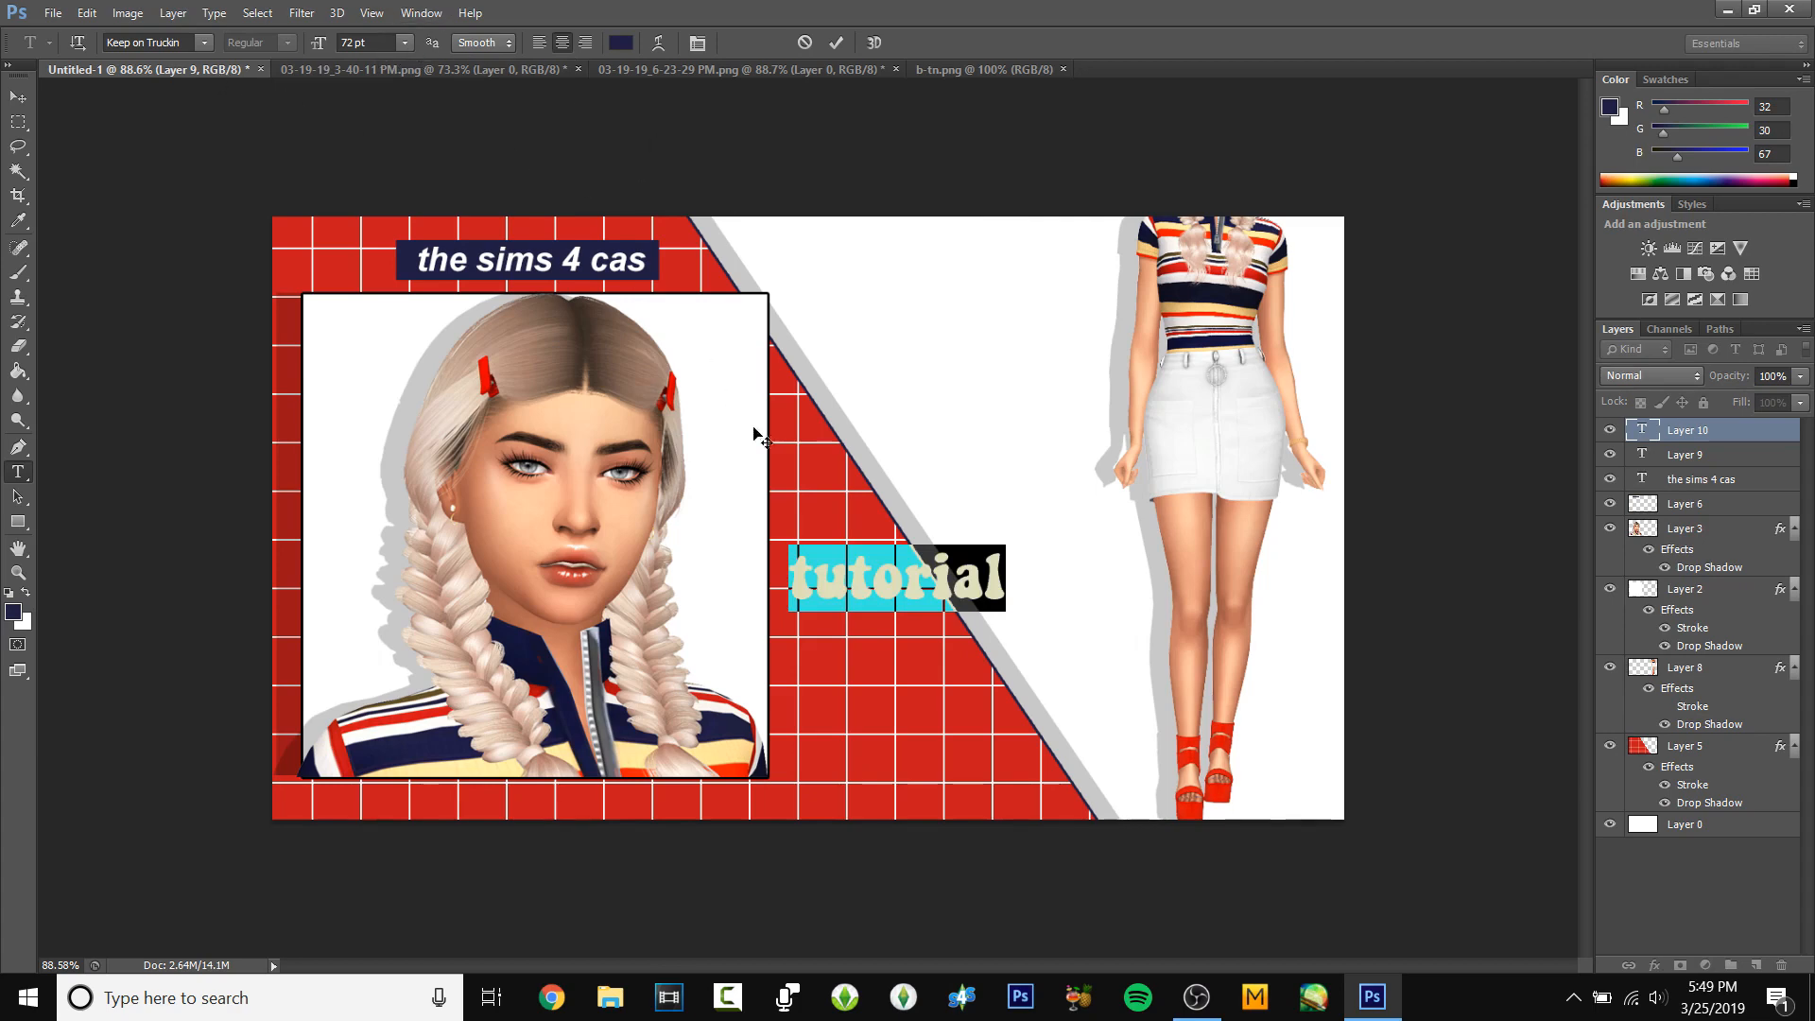
click(893, 546)
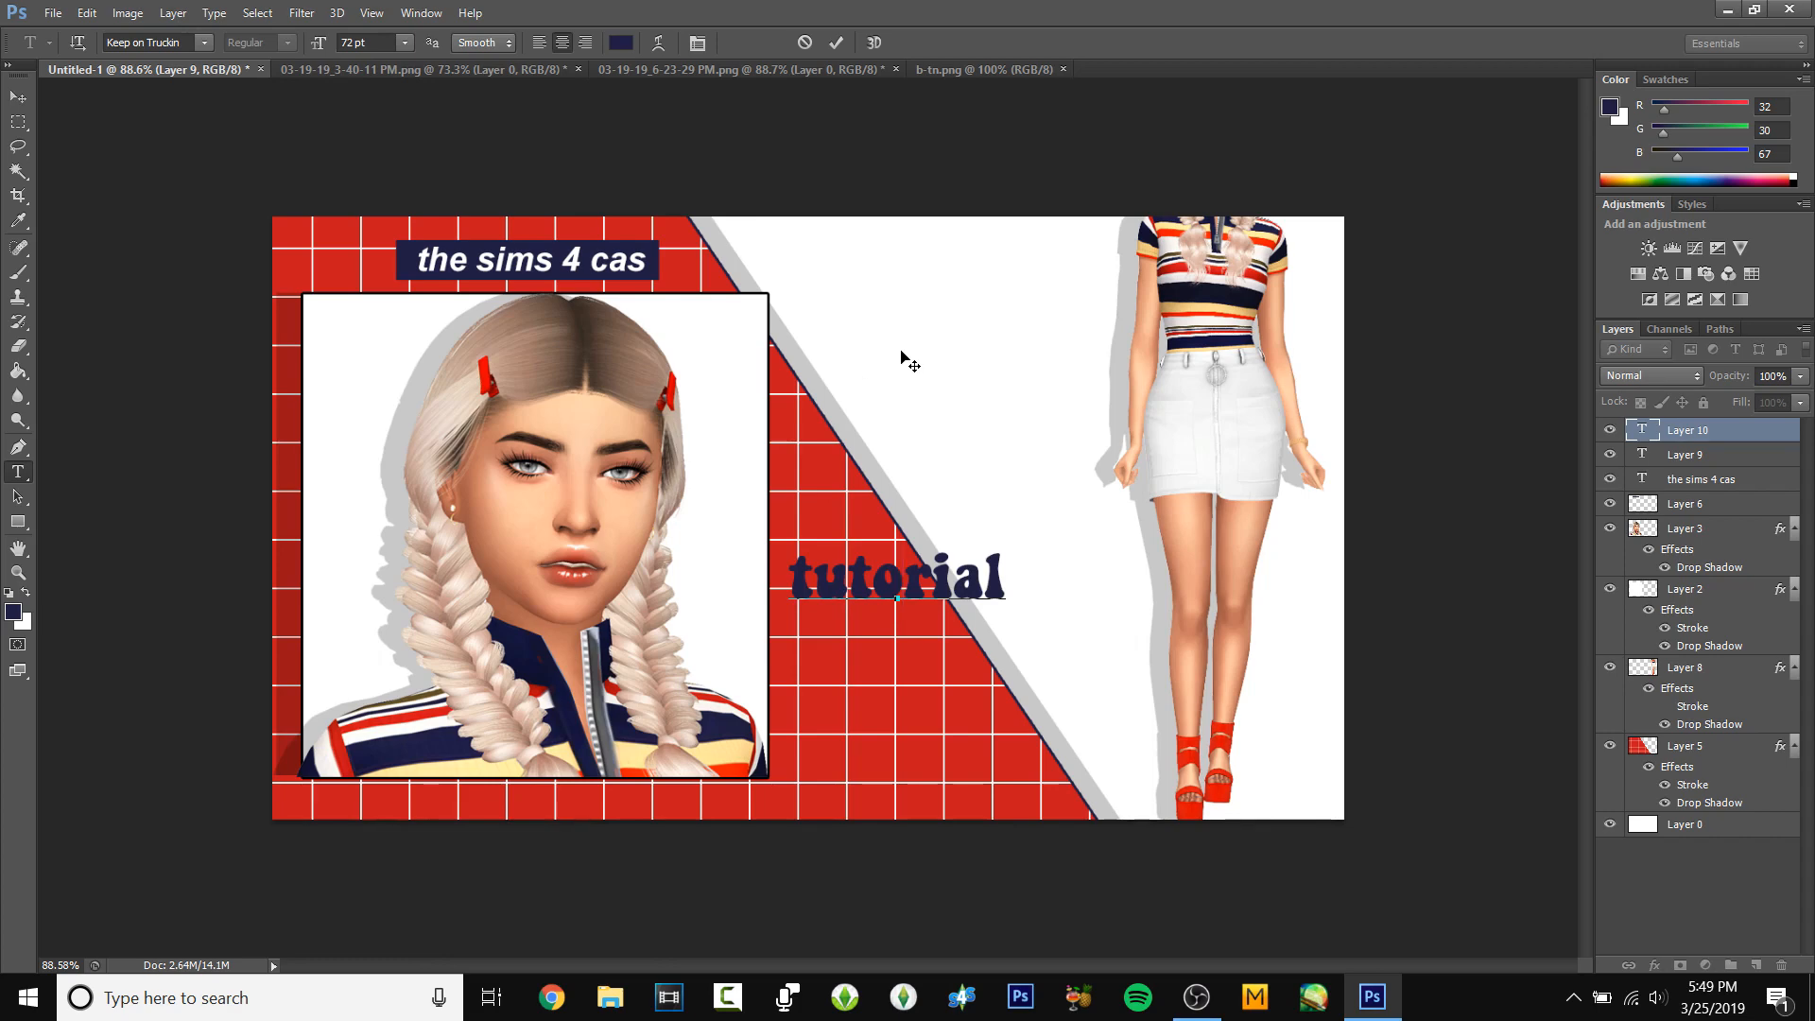
key(ctrl+Return)
- Rotate the navy "tutorial" text 90° counterclockwise
click(127, 12)
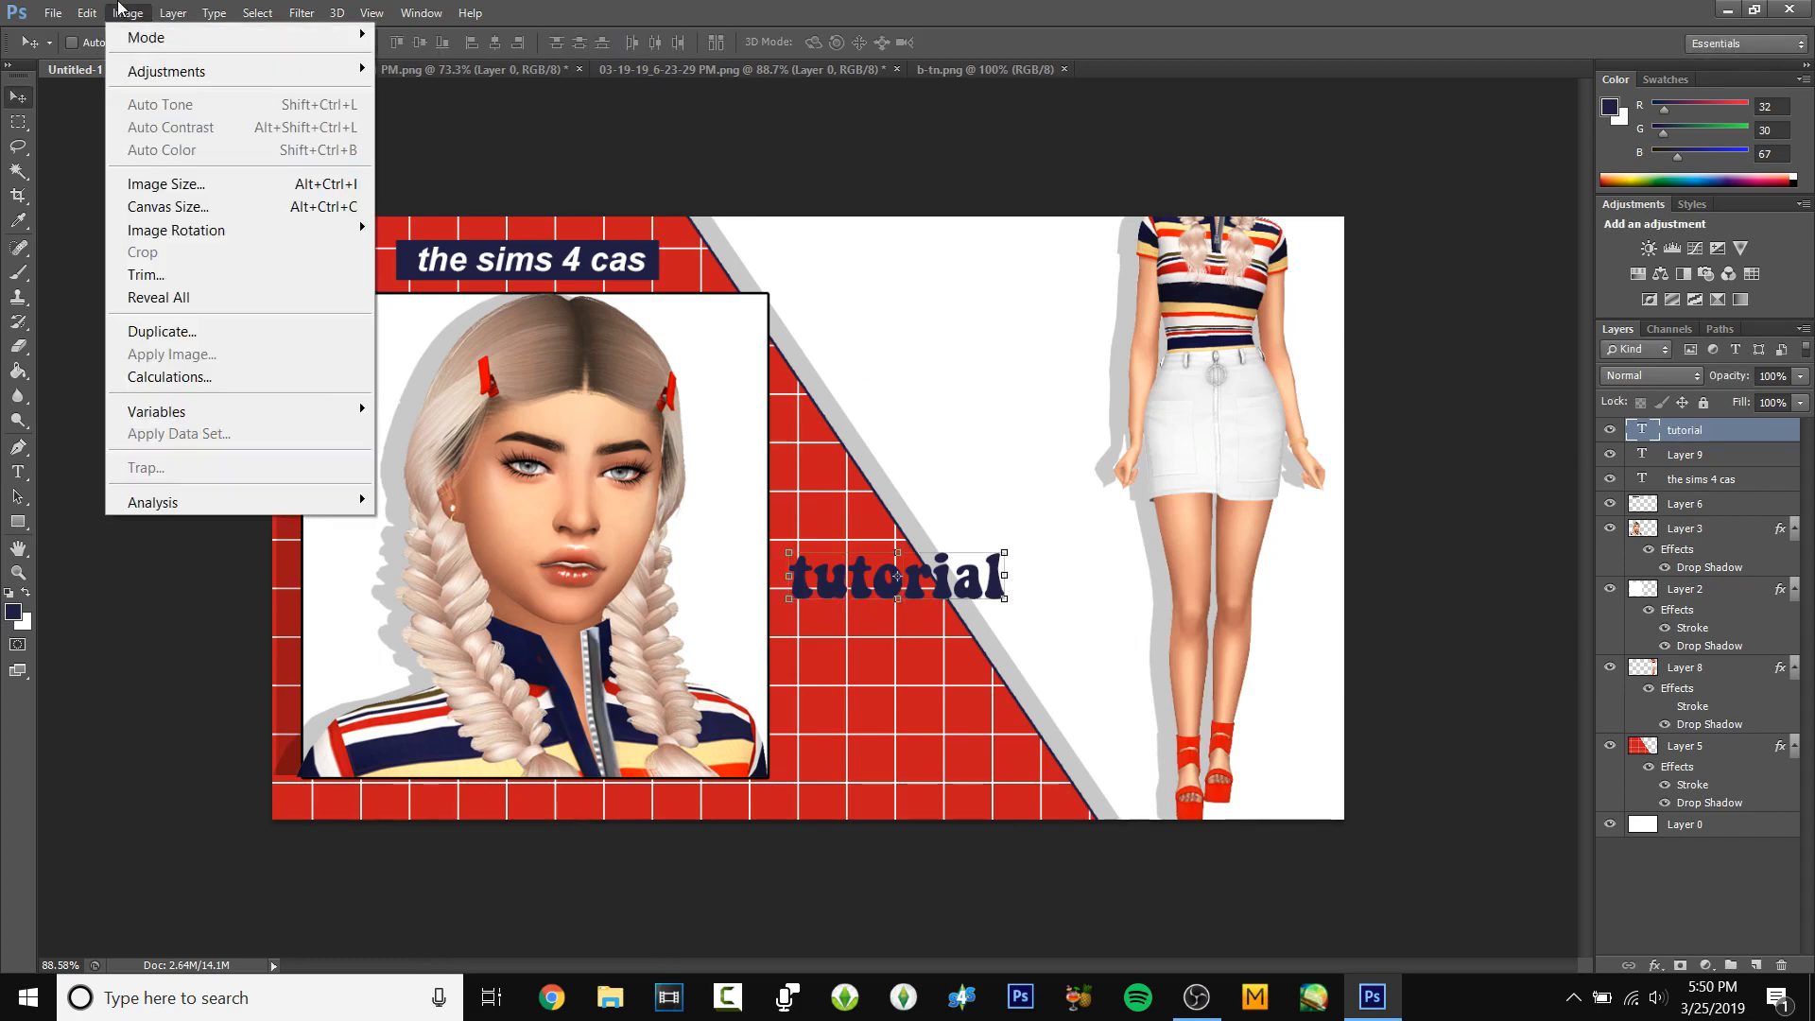
mouse_move(87, 12)
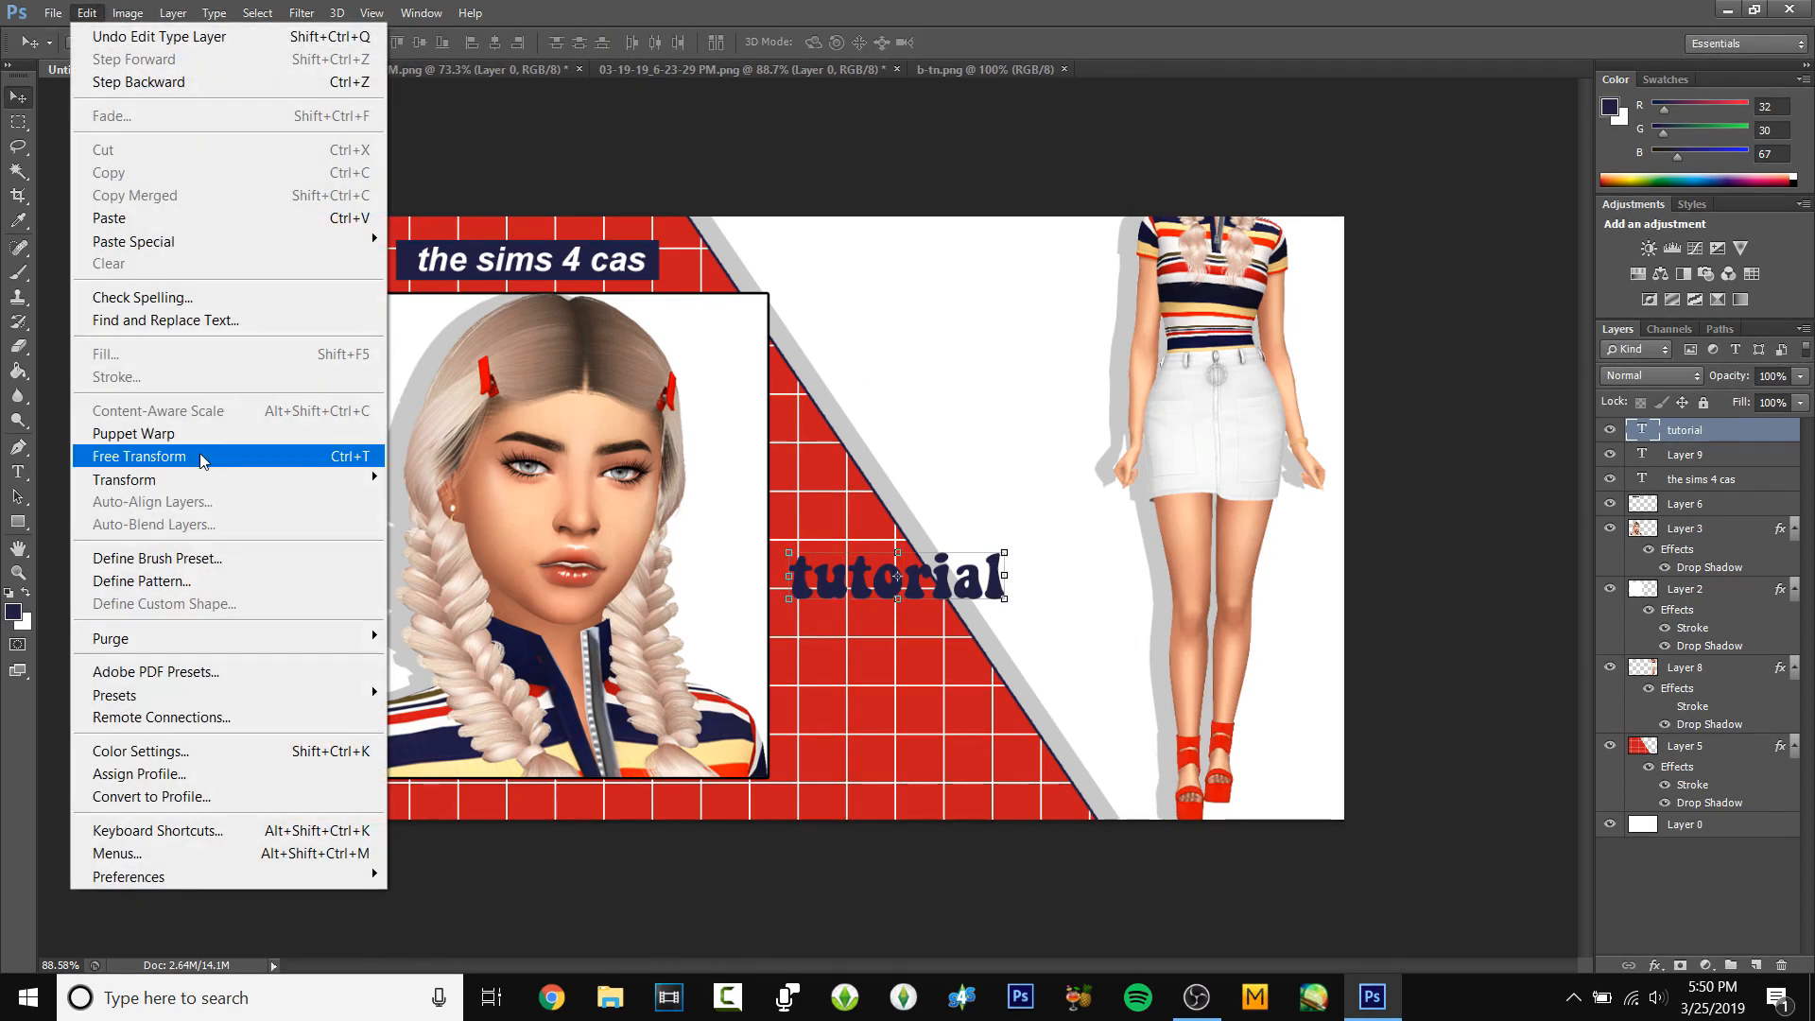
mouse_move(218, 487)
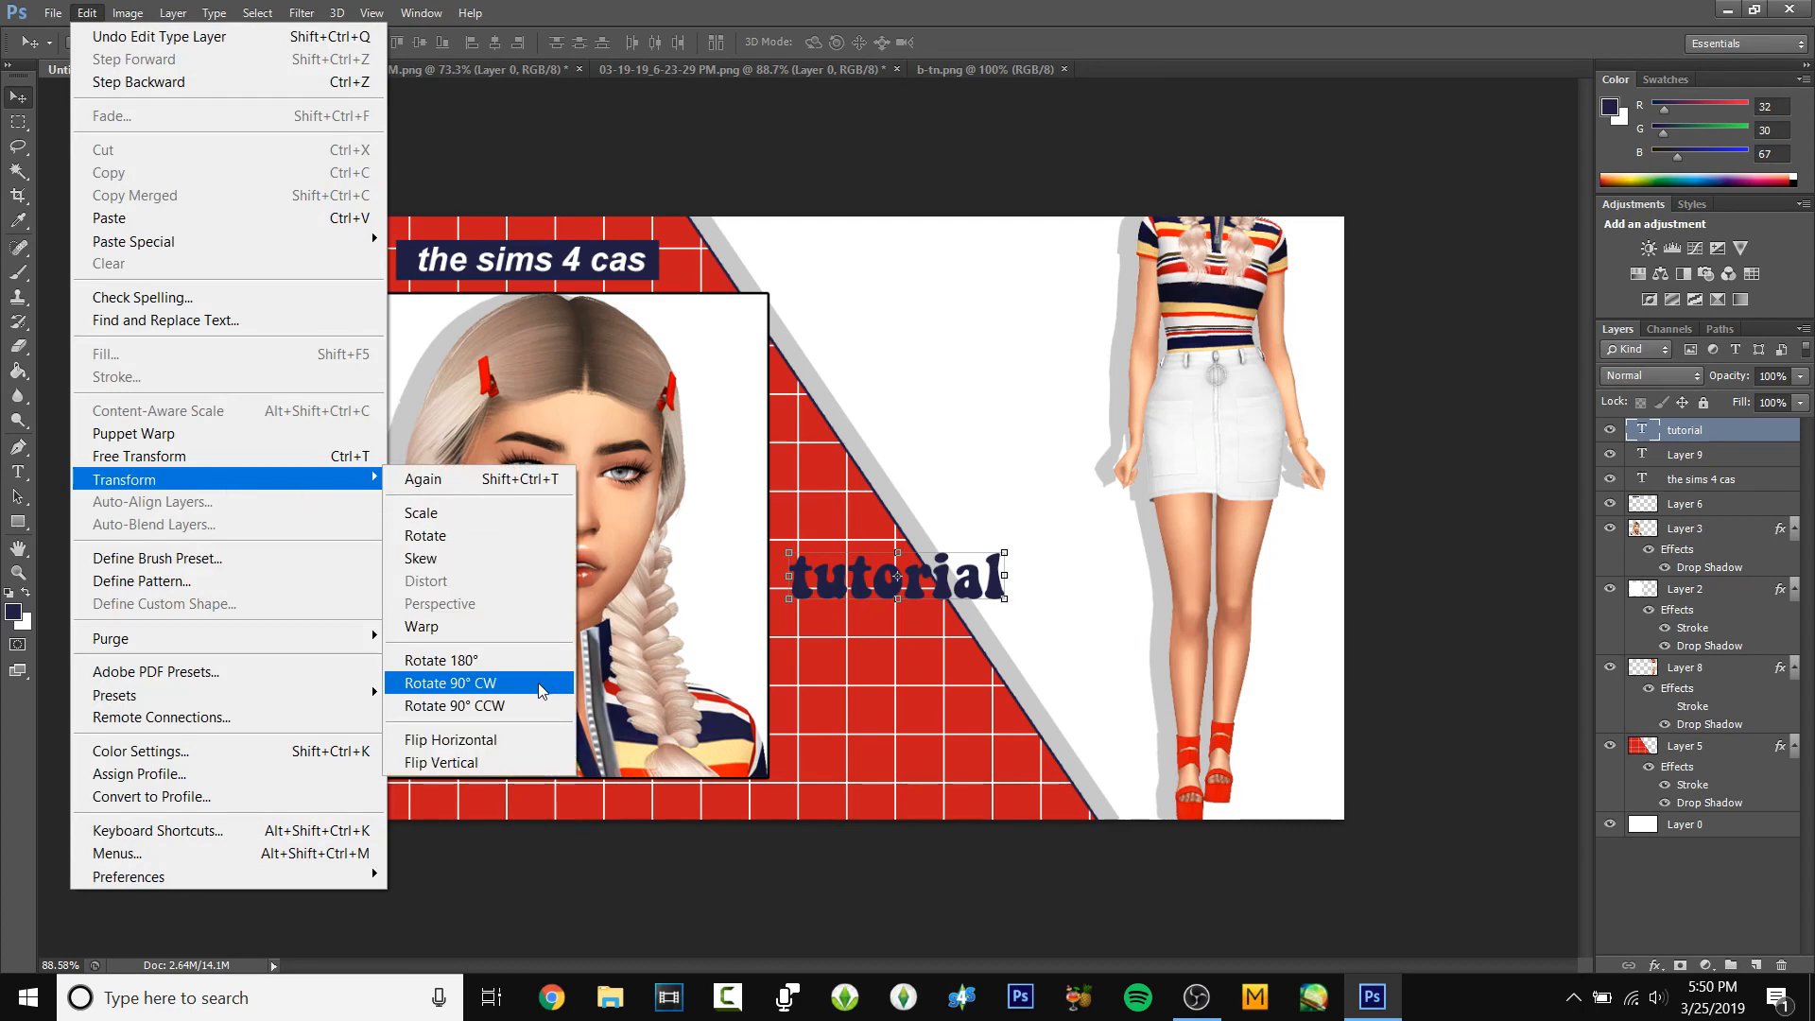
click(533, 707)
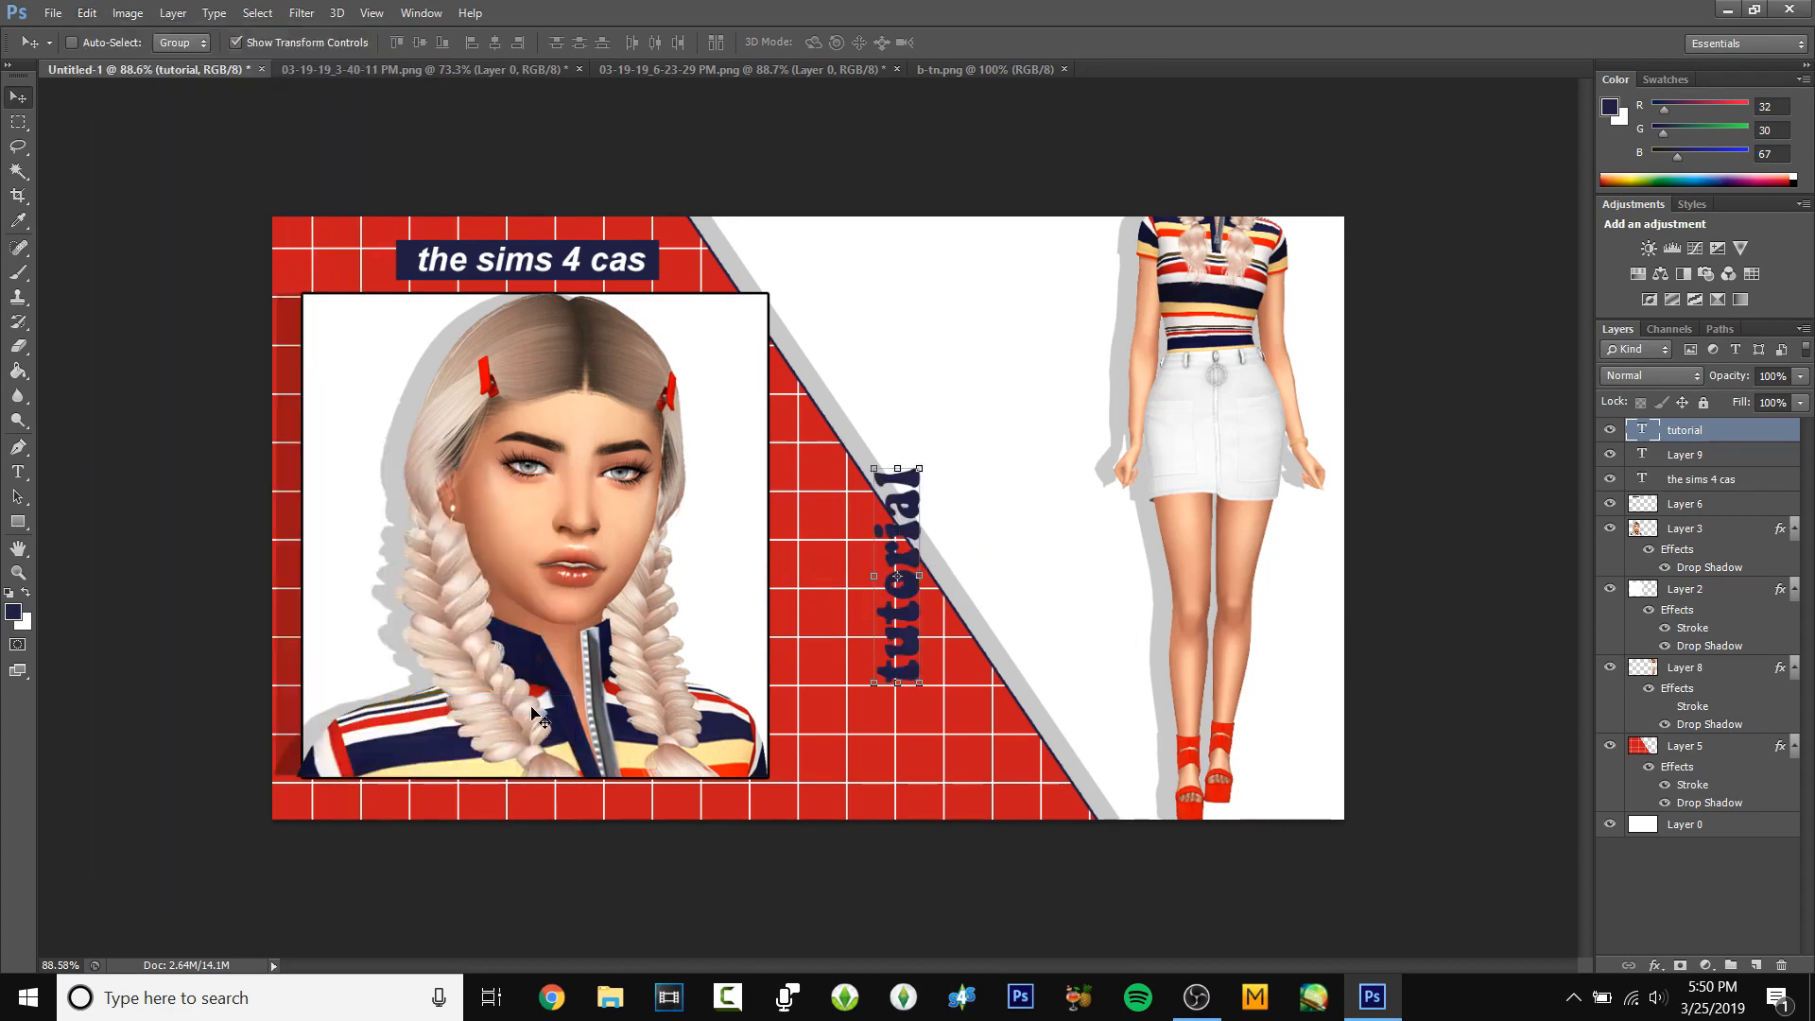
- Enlarge the vertical "tutorial" text to 200 pt and move it up into the gap between the portrait and the full-body cutout
click(18, 472)
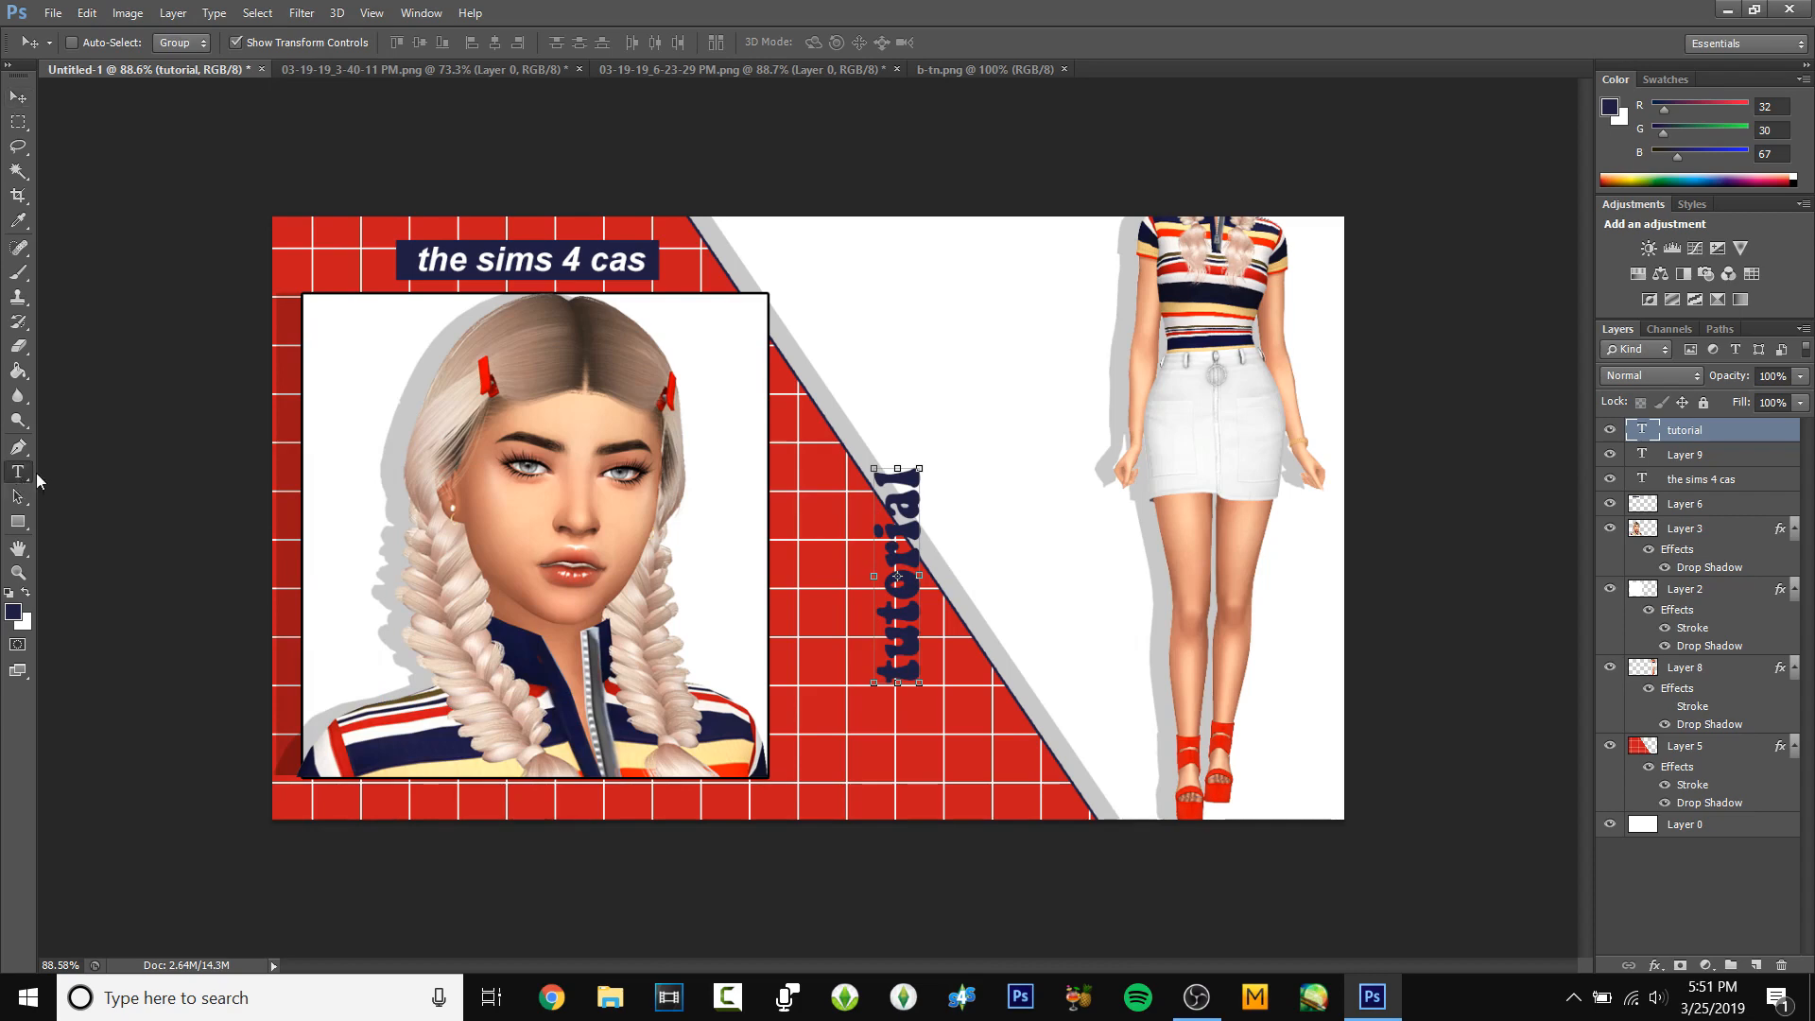
double_click(882, 555)
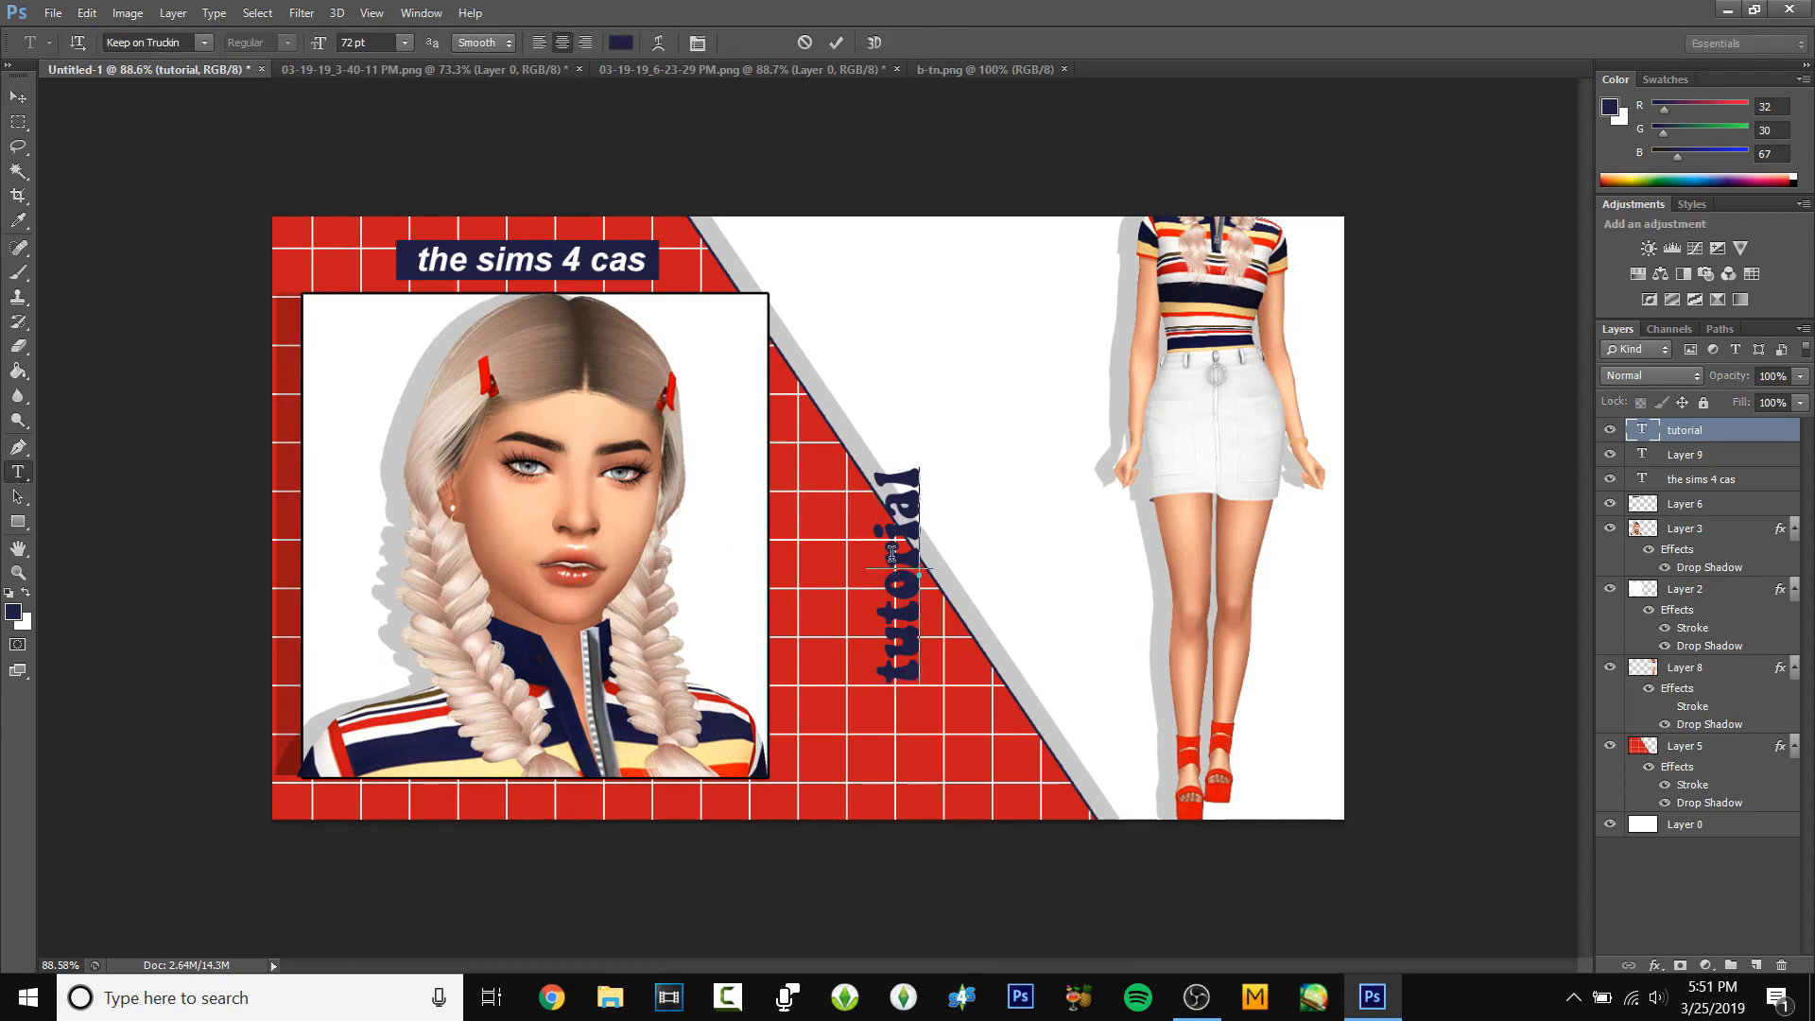
click(405, 40)
click(361, 41)
drag(370, 42, 32, 87)
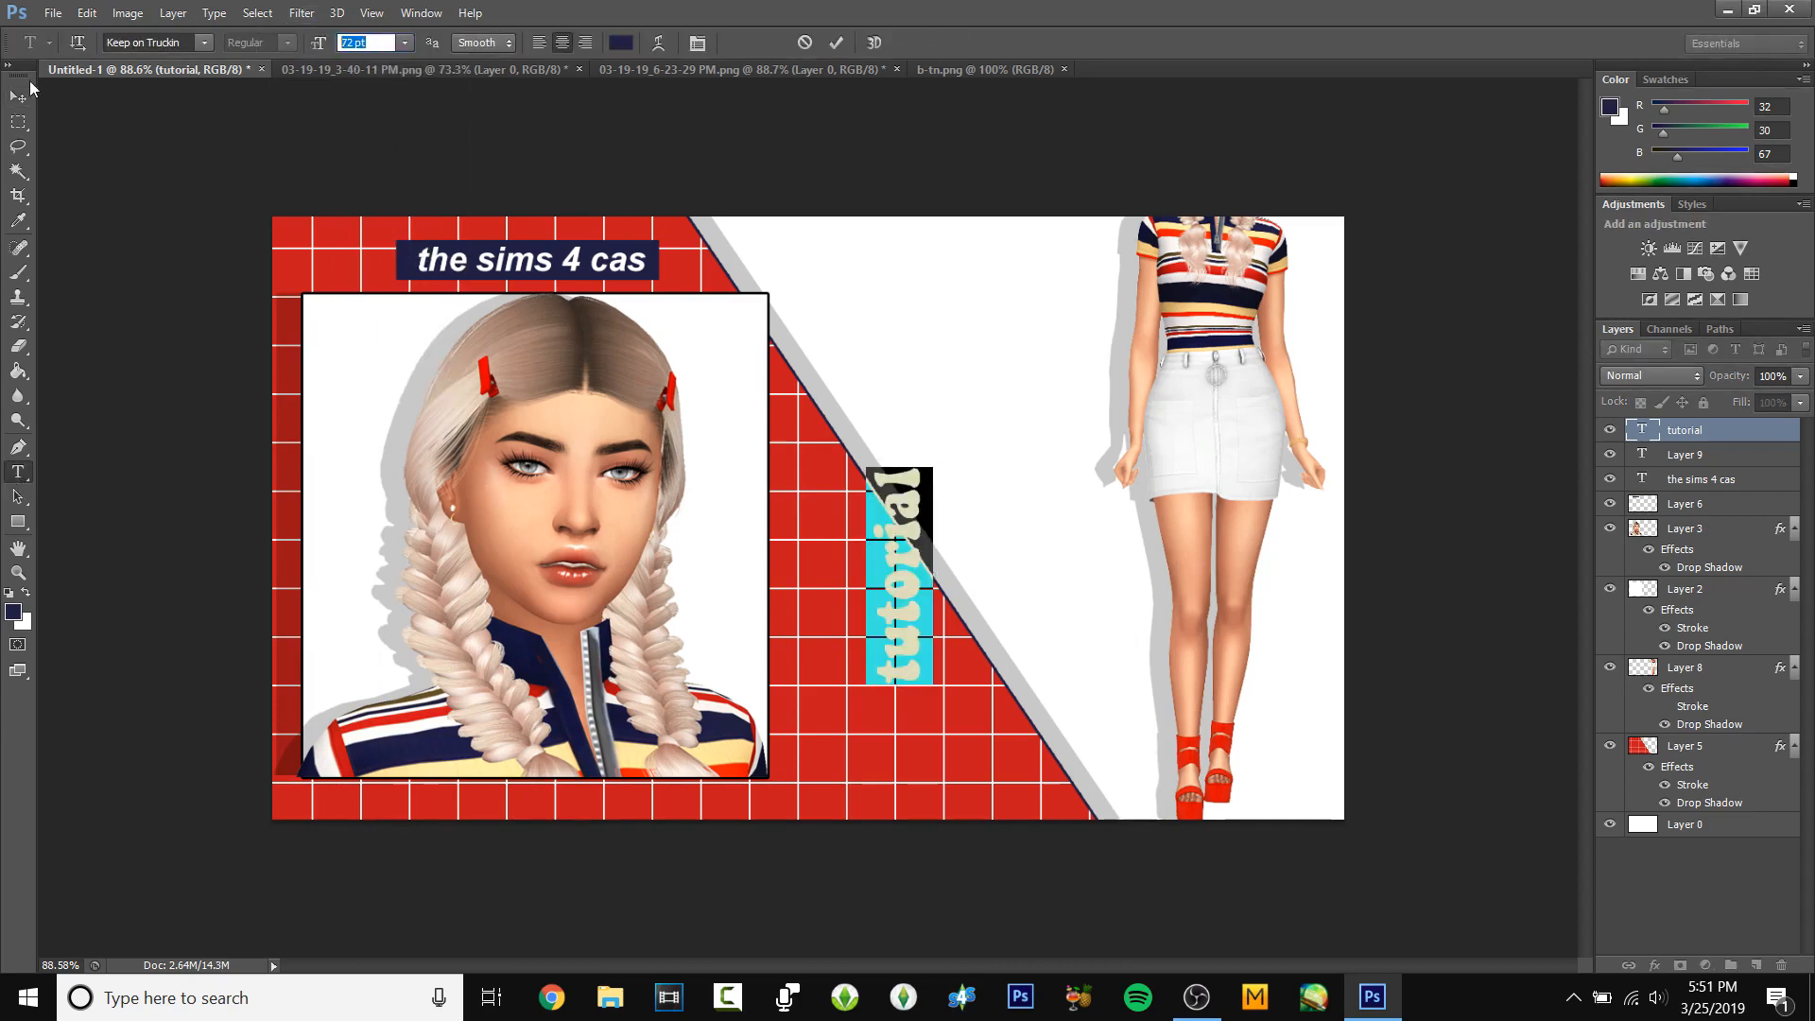
text(100)
key(BackSpace)
key(BackSpace)
key(BackSpace)
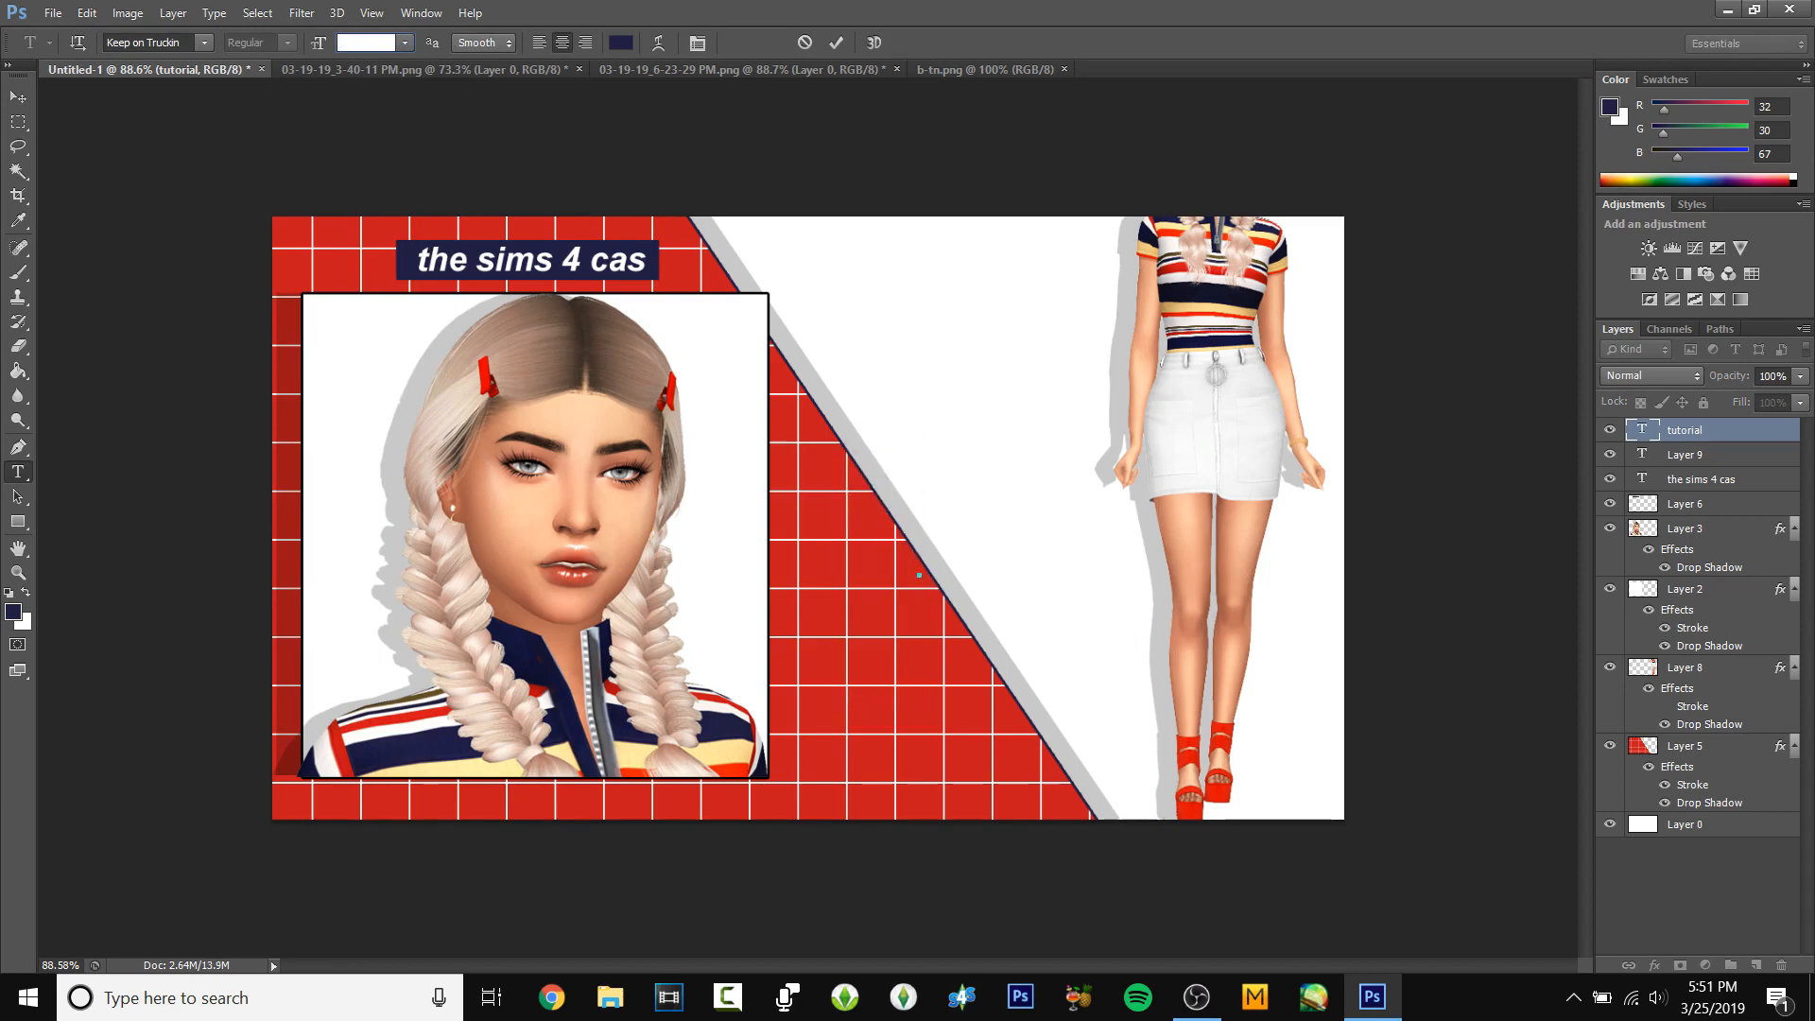
text(200)
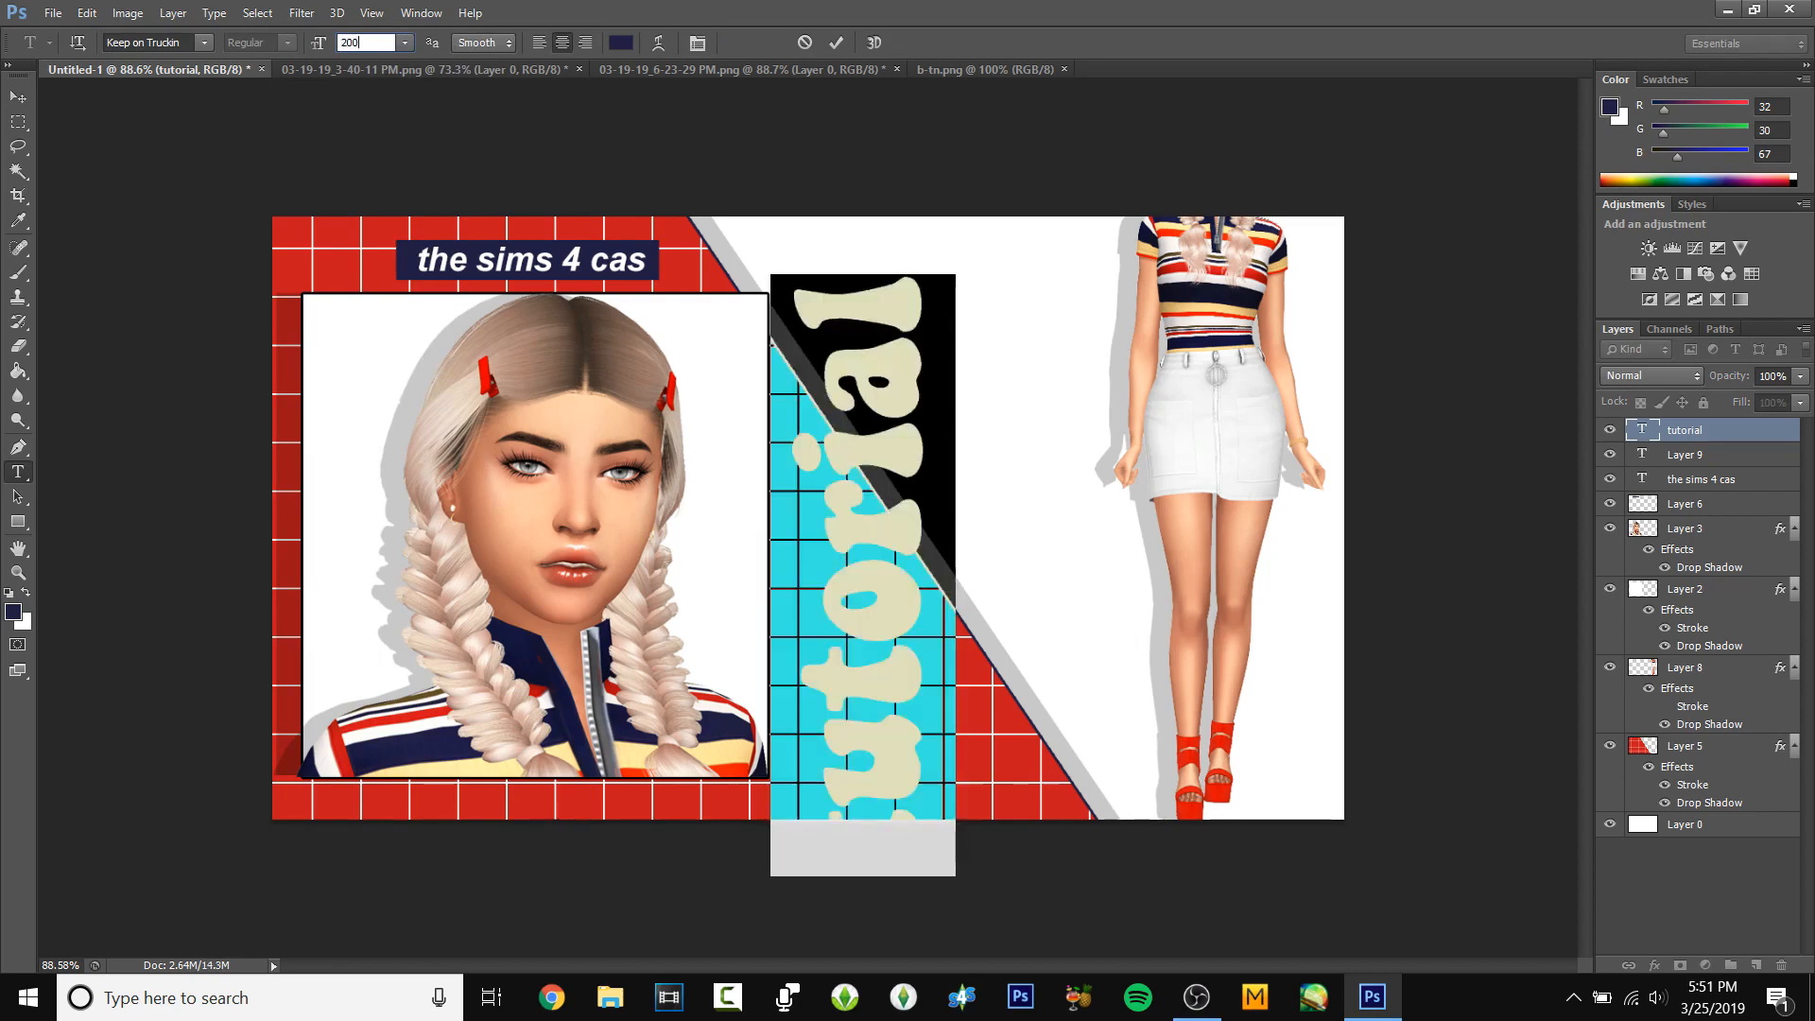
click(18, 96)
drag(888, 414, 970, 313)
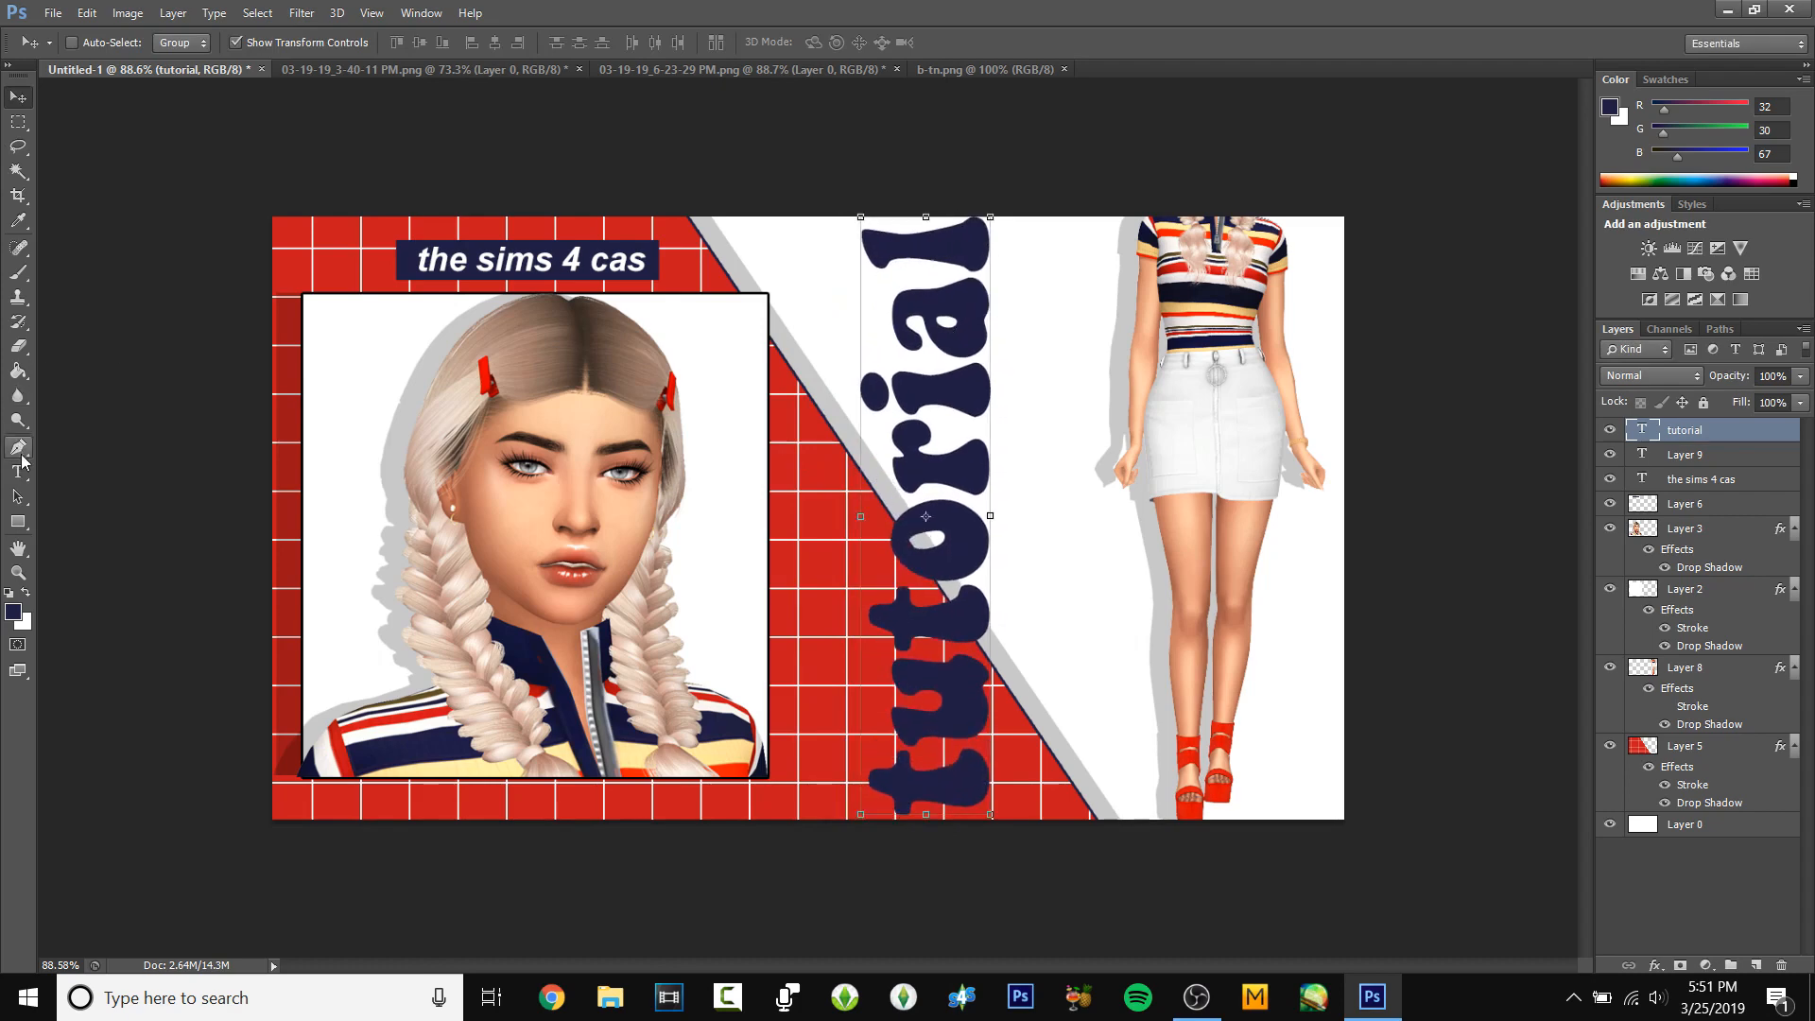
- Set the vertical "tutorial" text size to 175 pt and shift it slightly closer to the full-body cutout
click(18, 470)
double_click(934, 428)
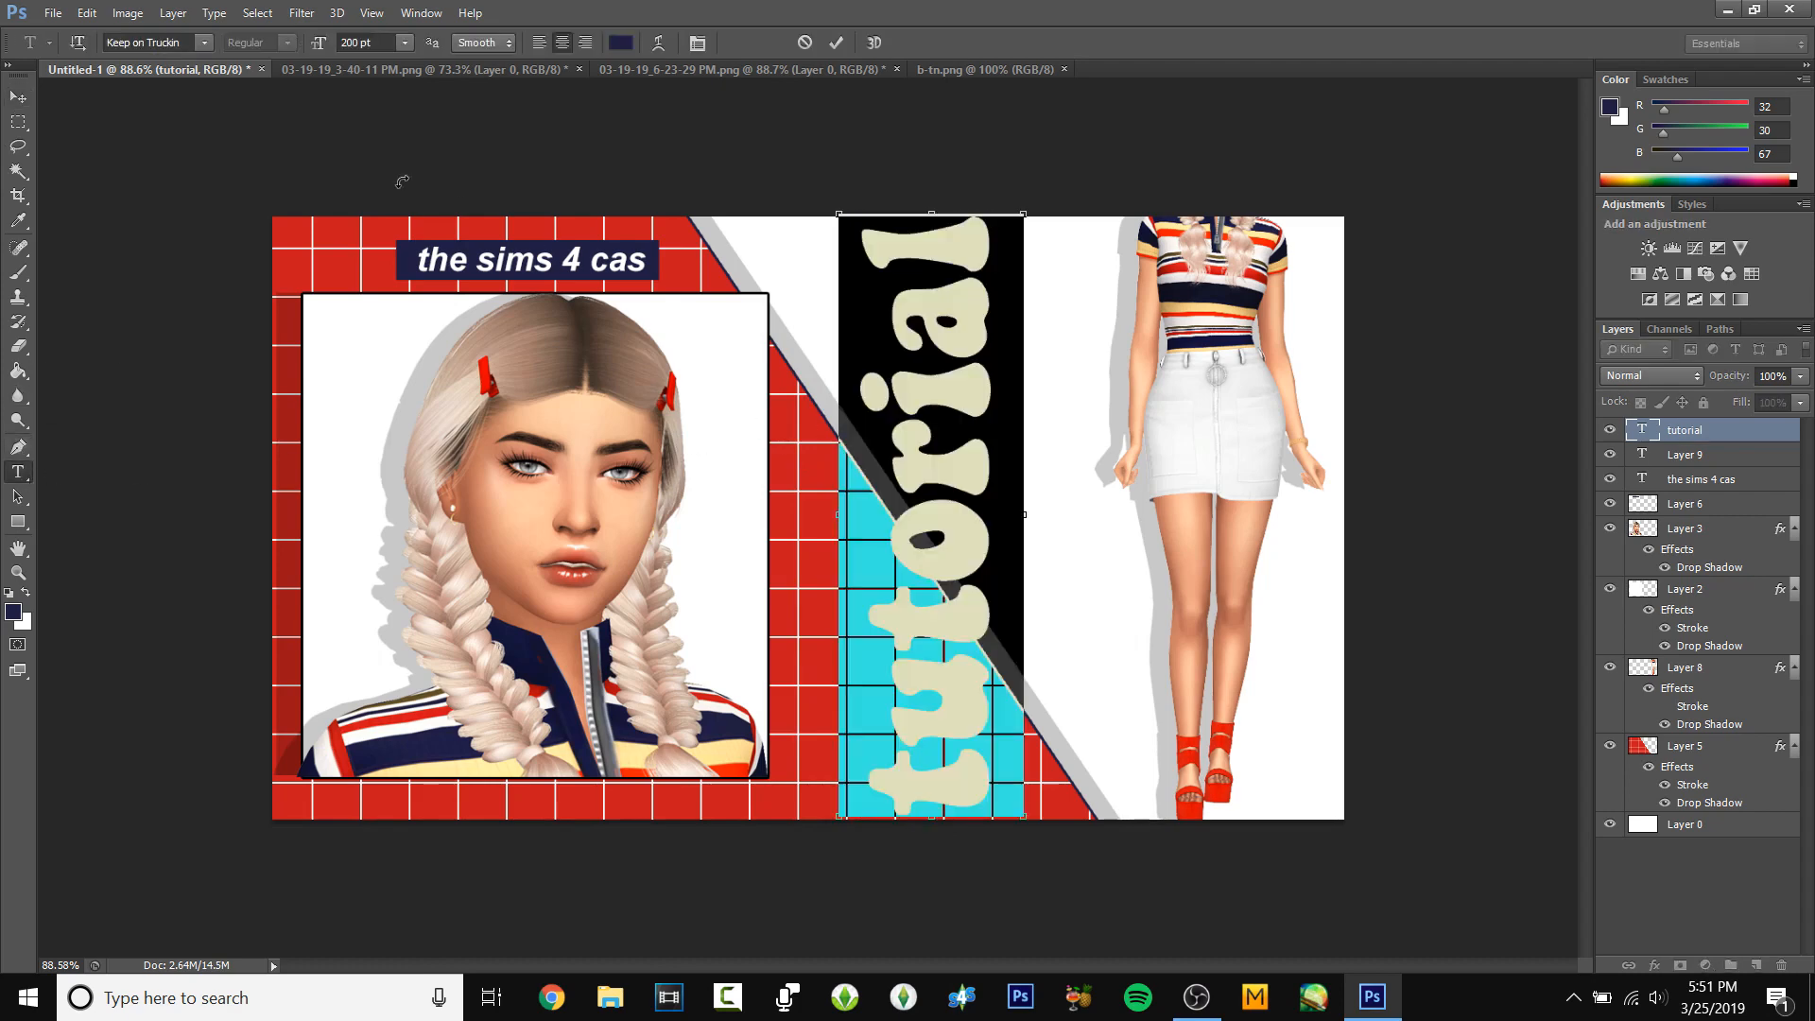
click(349, 42)
text(150)
key(BackSpace)
key(BackSpace)
key(BackSpace)
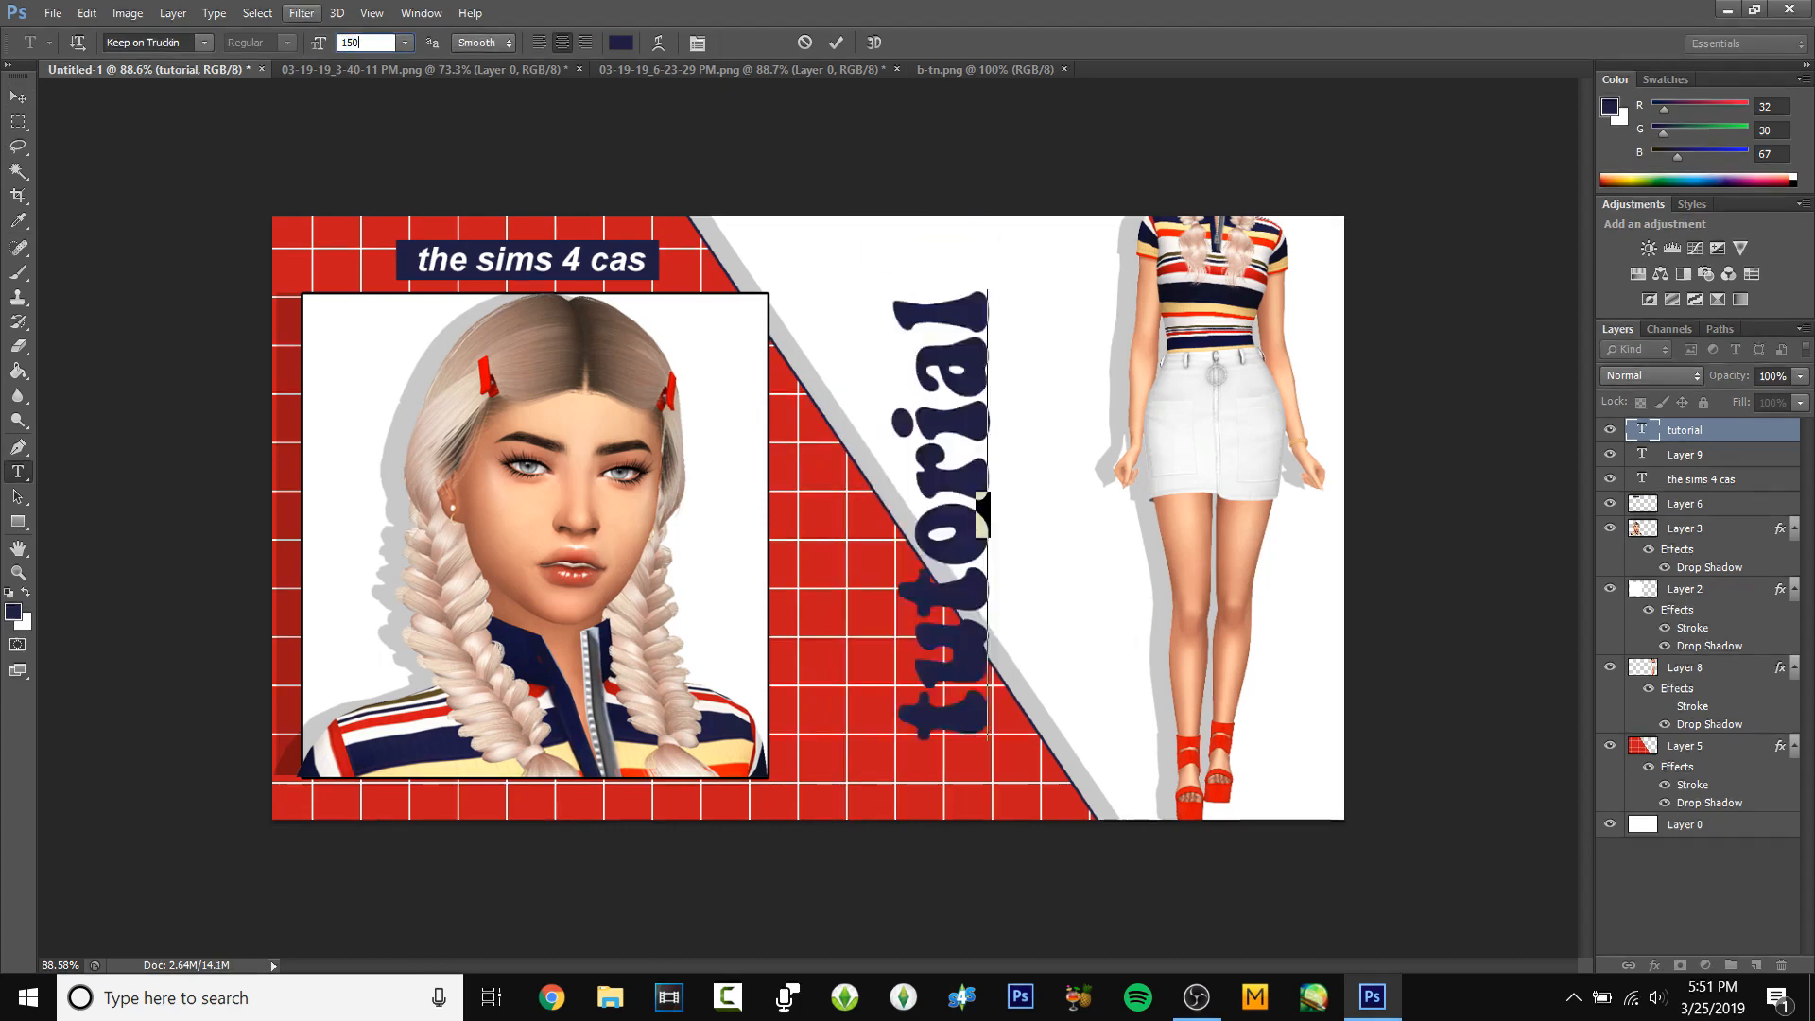
text(175)
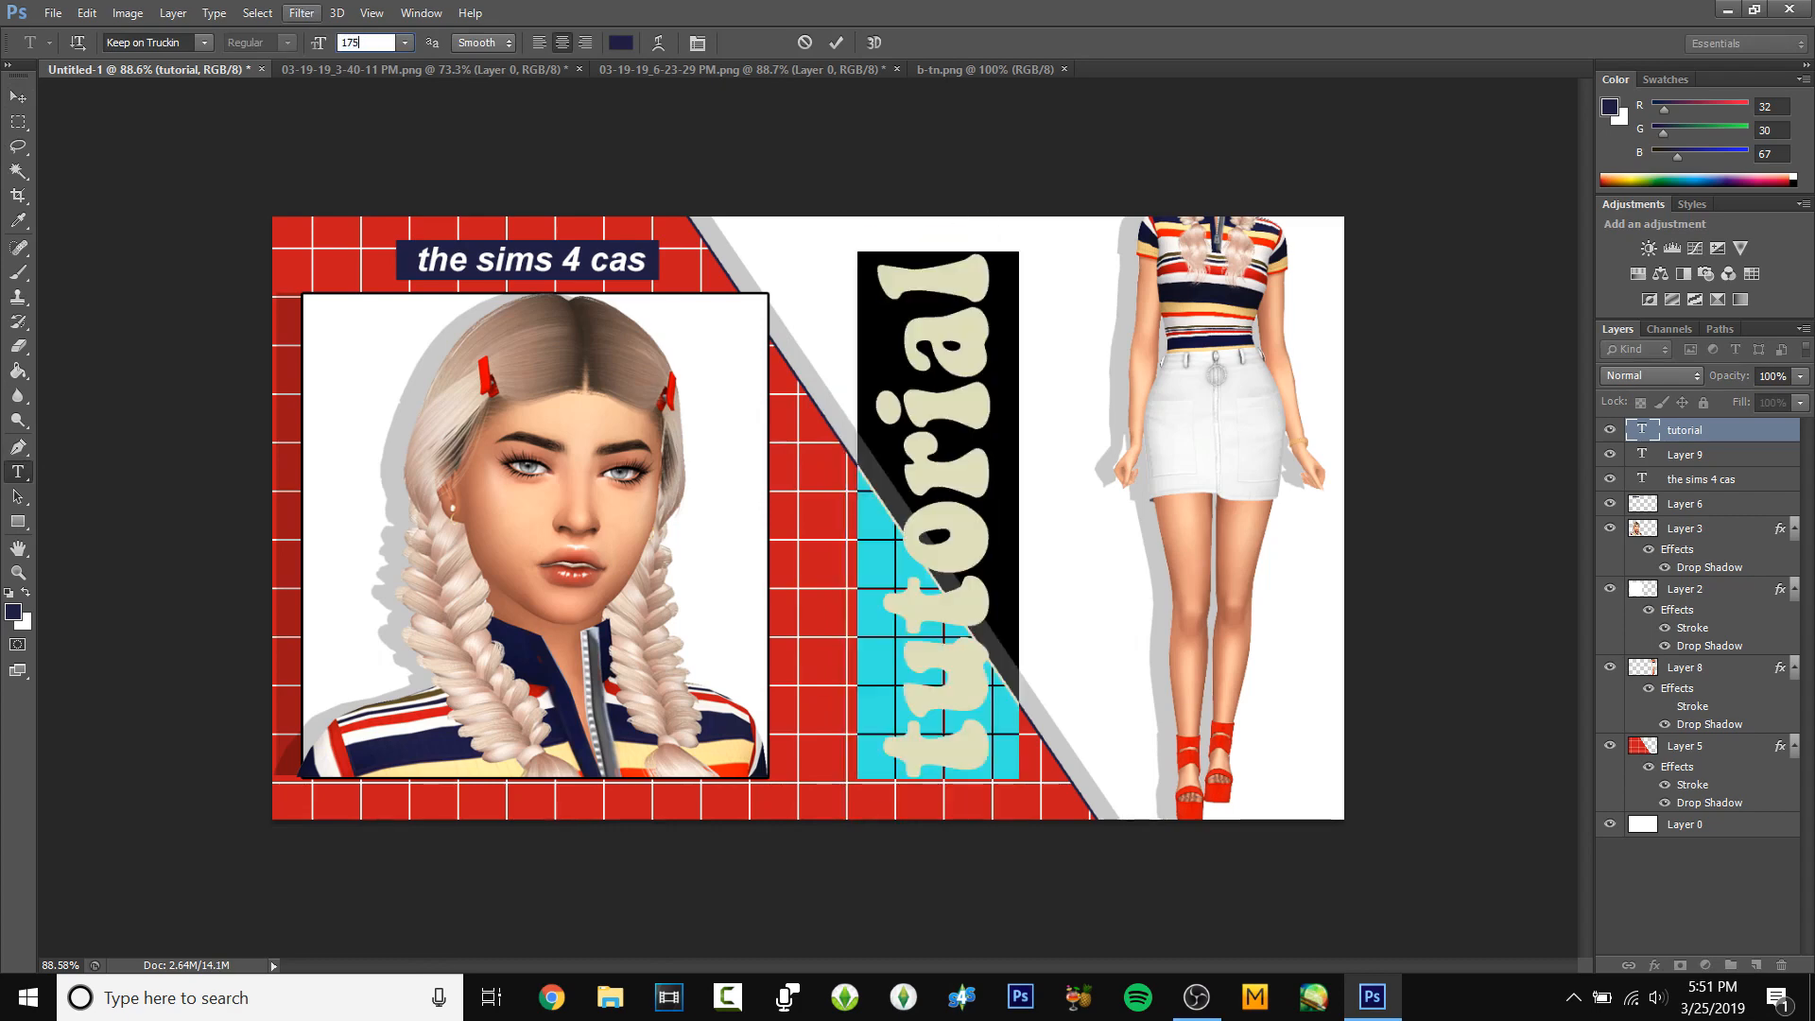
click(18, 98)
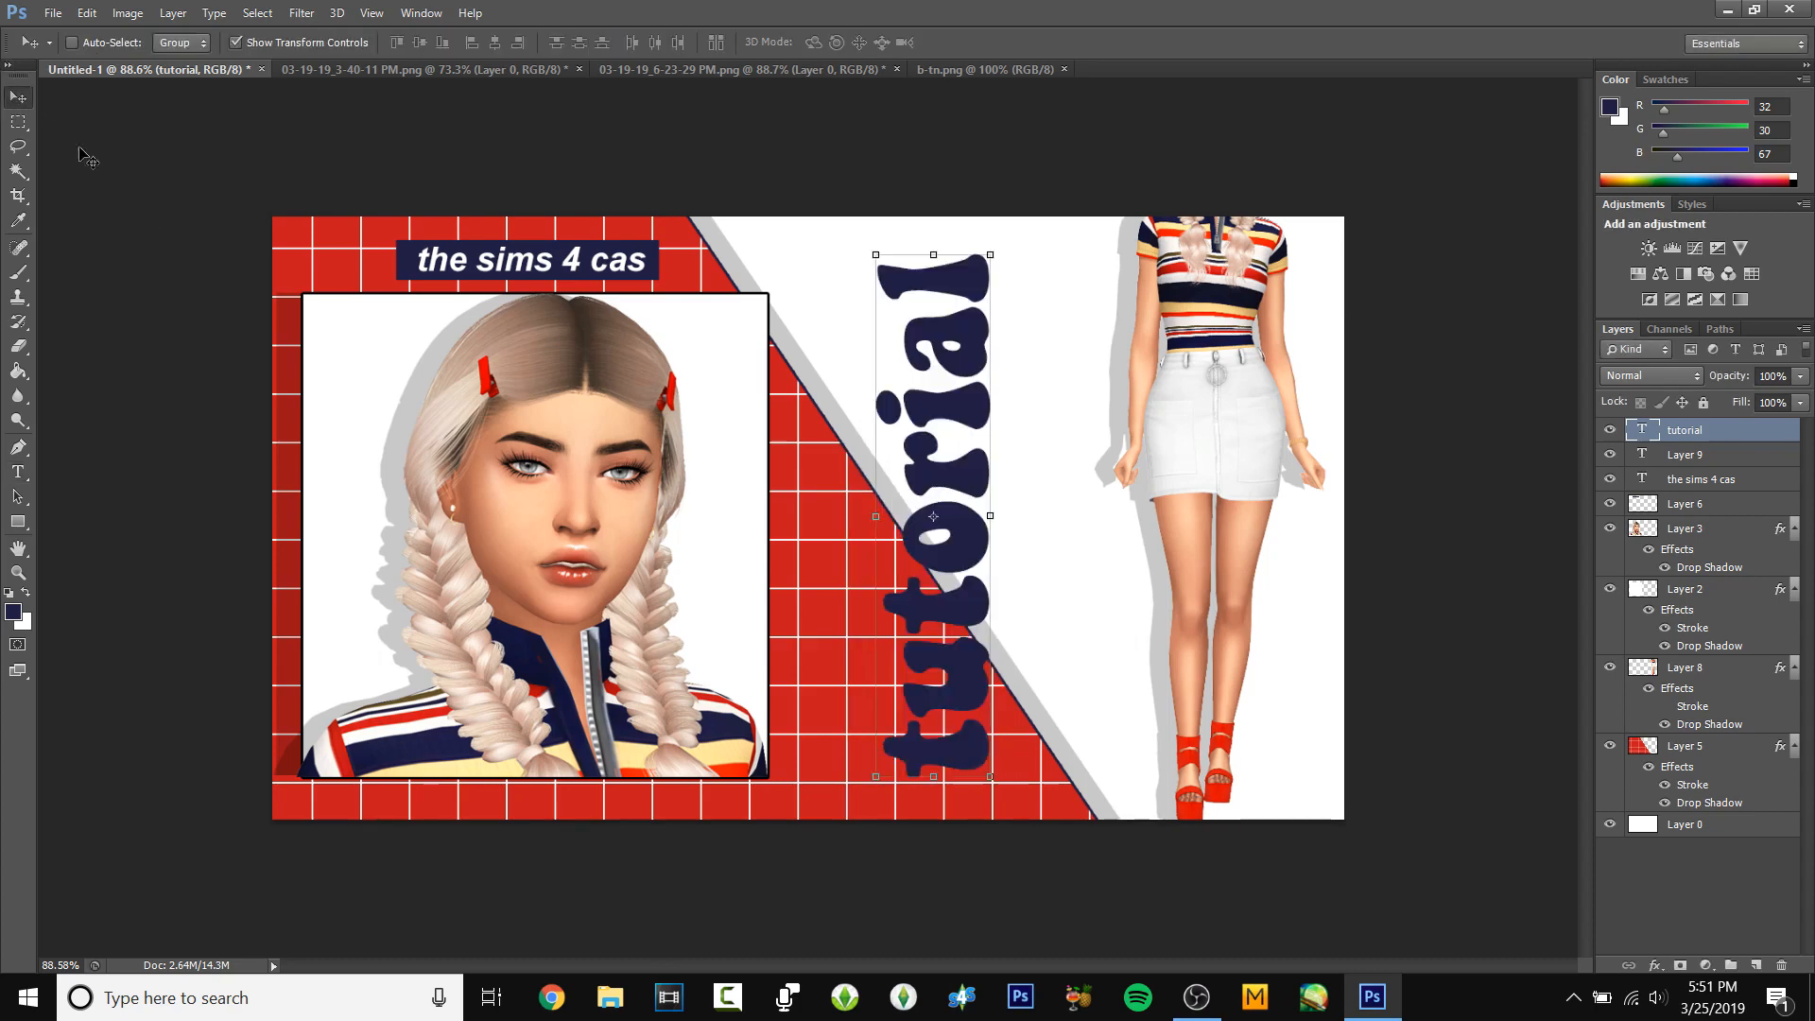
drag(948, 379, 985, 384)
- Add a 3 px outside stroke in white (ffffff) to the "tutorial" text layer
double_click(1748, 430)
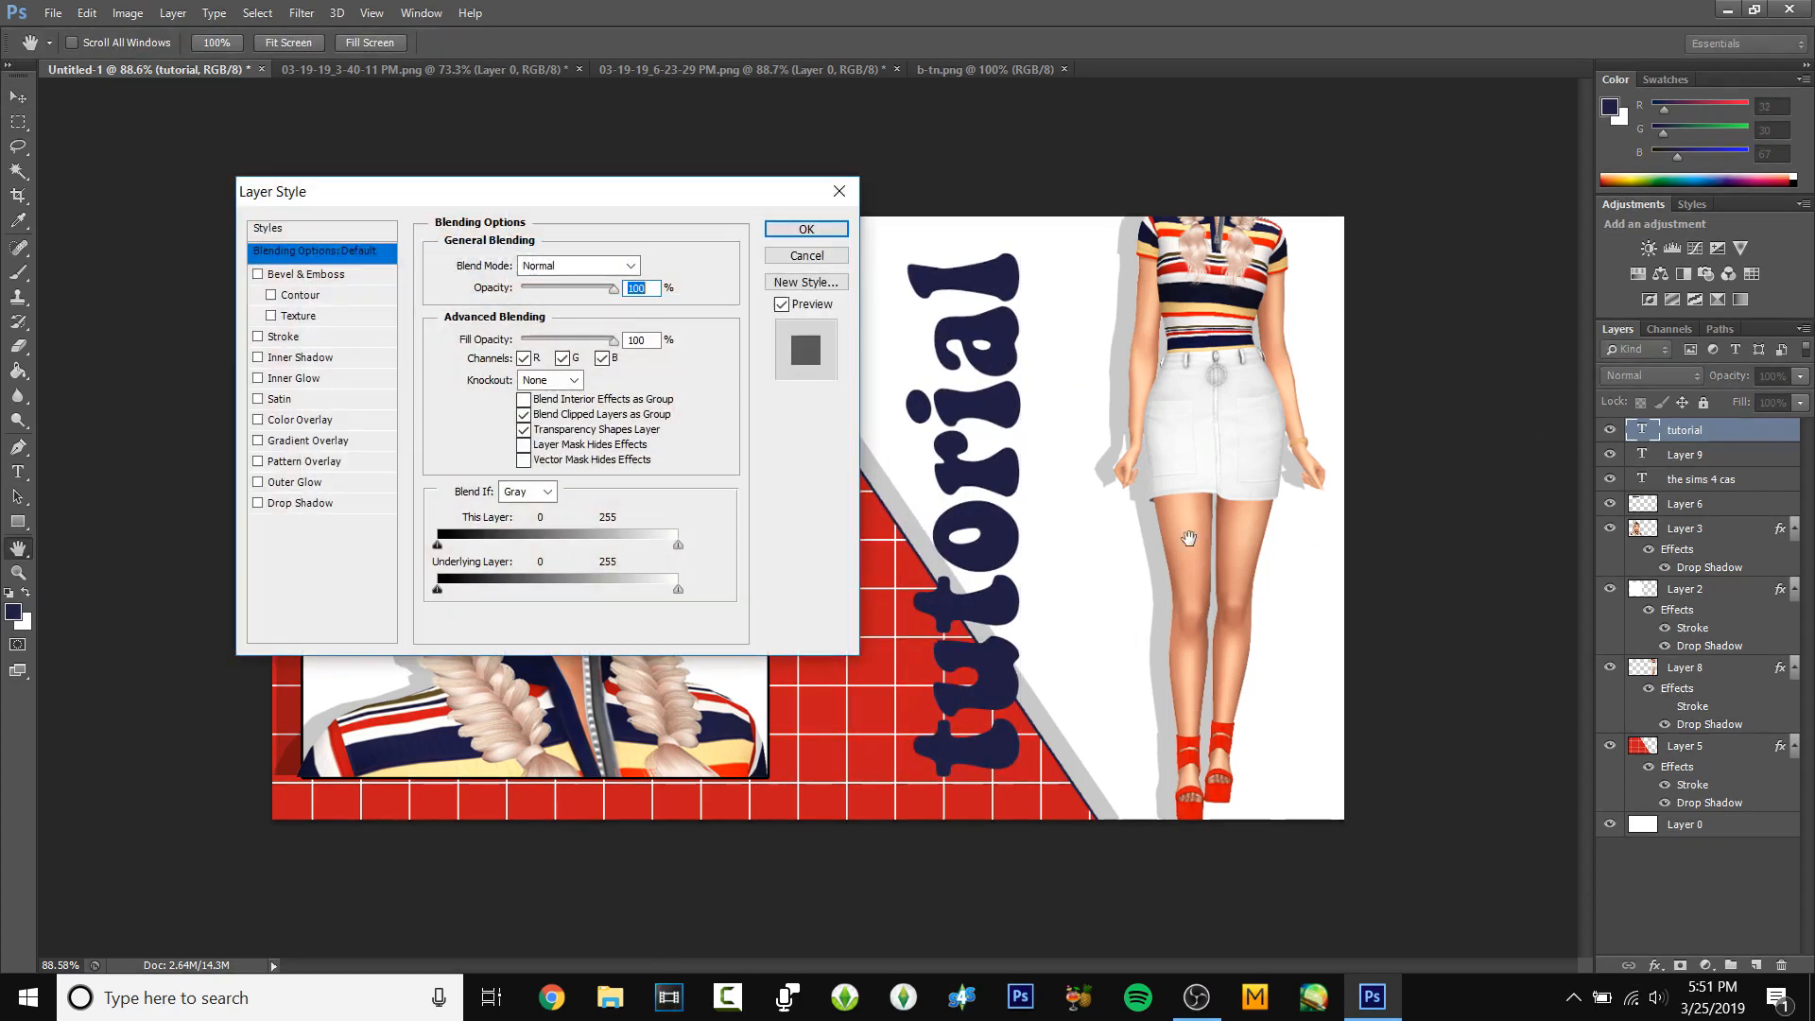
click(284, 336)
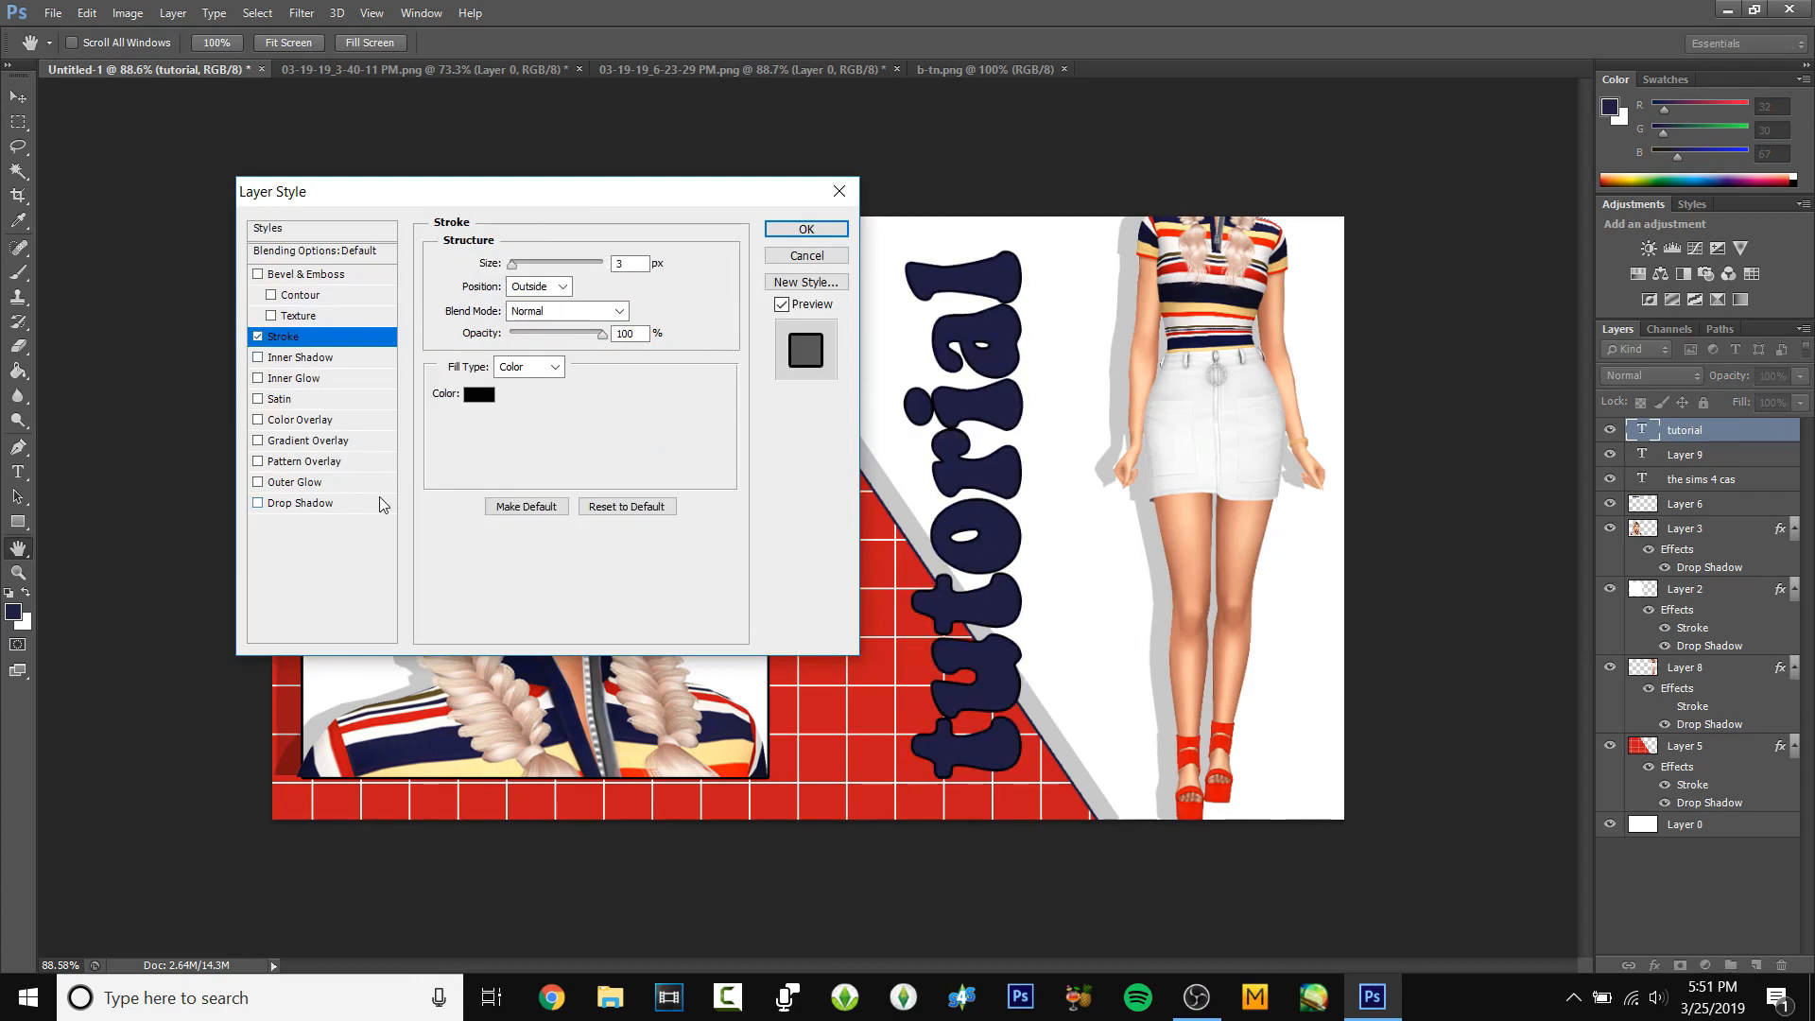
click(479, 394)
text(ffffff)
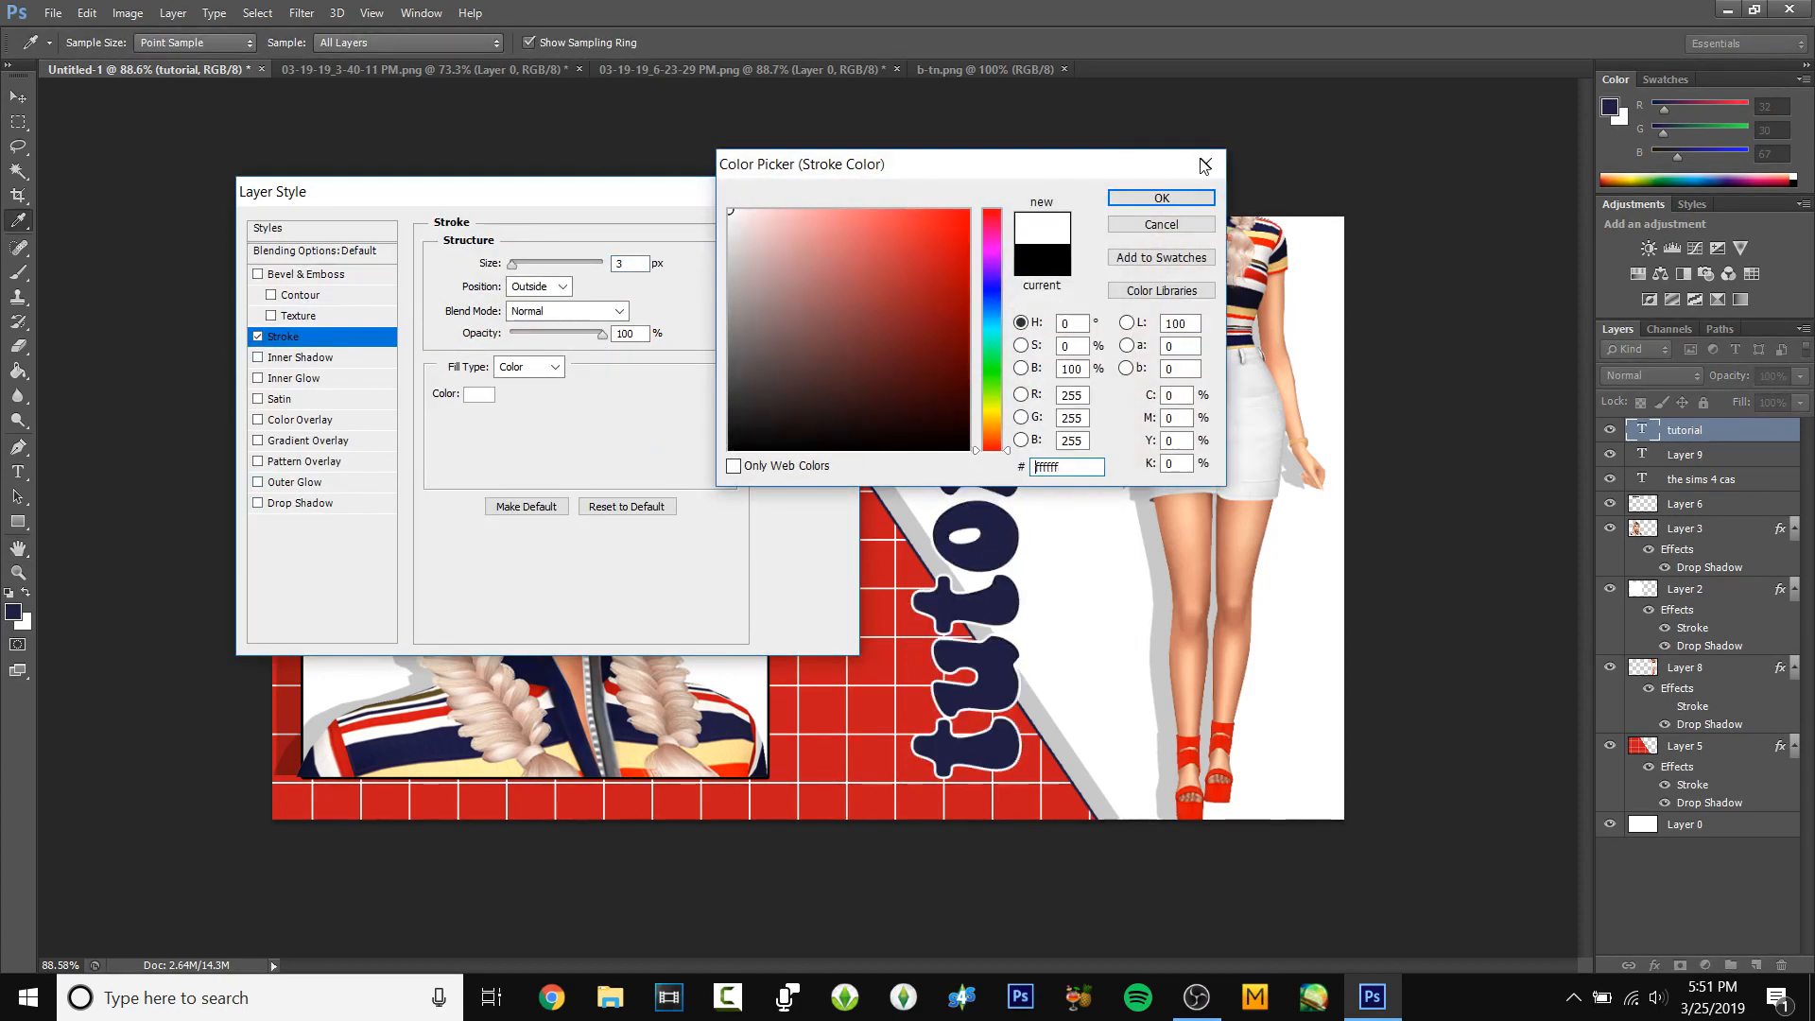
click(1162, 200)
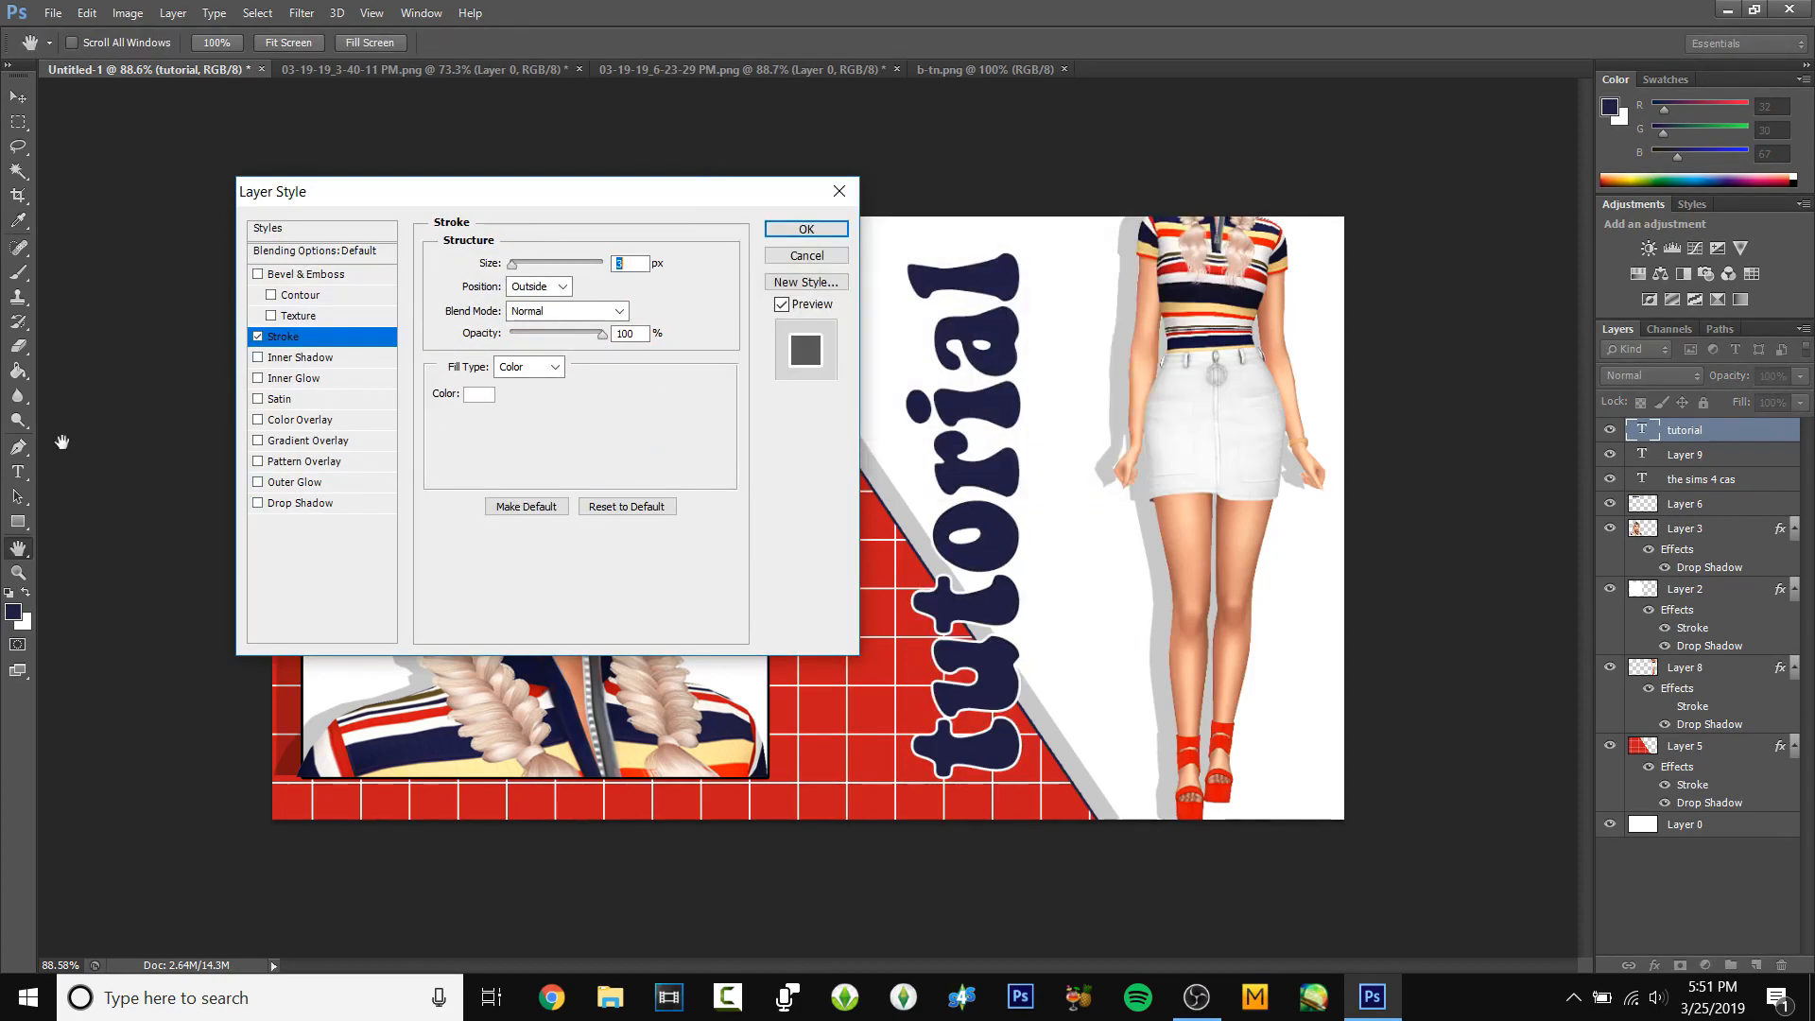
- Add a drop shadow with a distance of 17 px to the "tutorial" text layer
click(312, 503)
drag(537, 352, 525, 355)
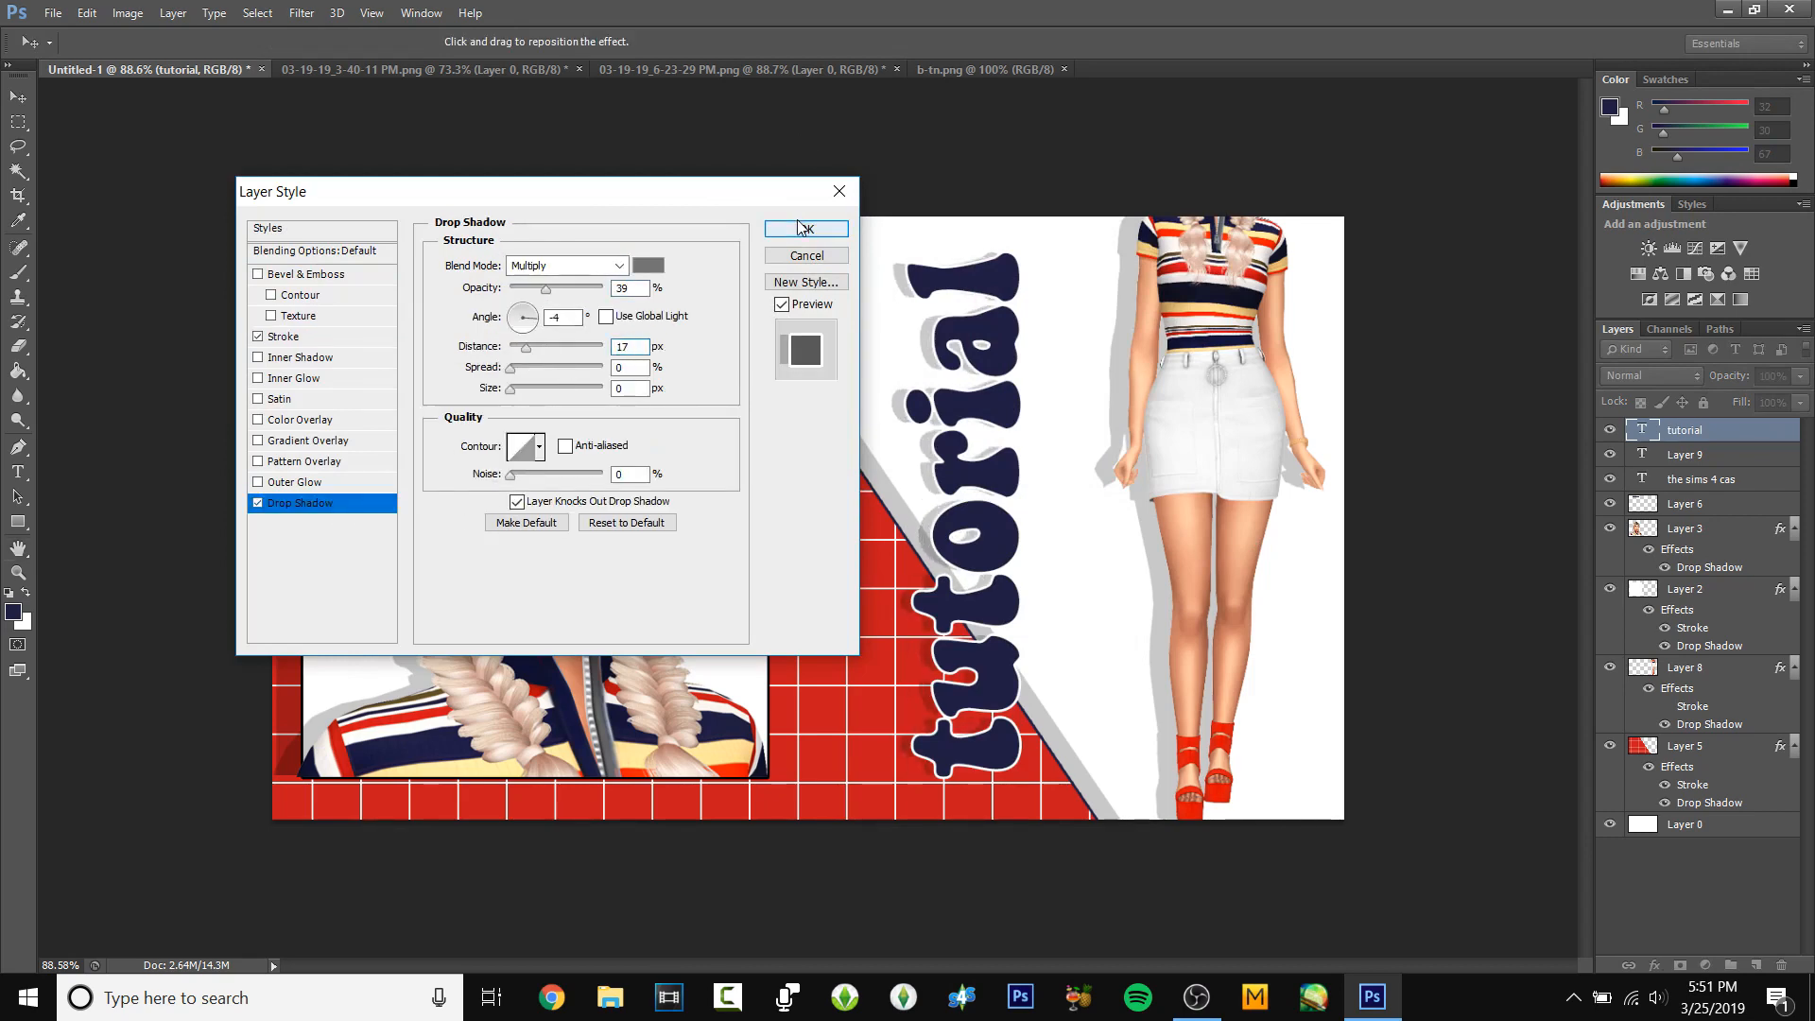
click(806, 229)
scroll(1146, 264, down, 3)
click(23, 123)
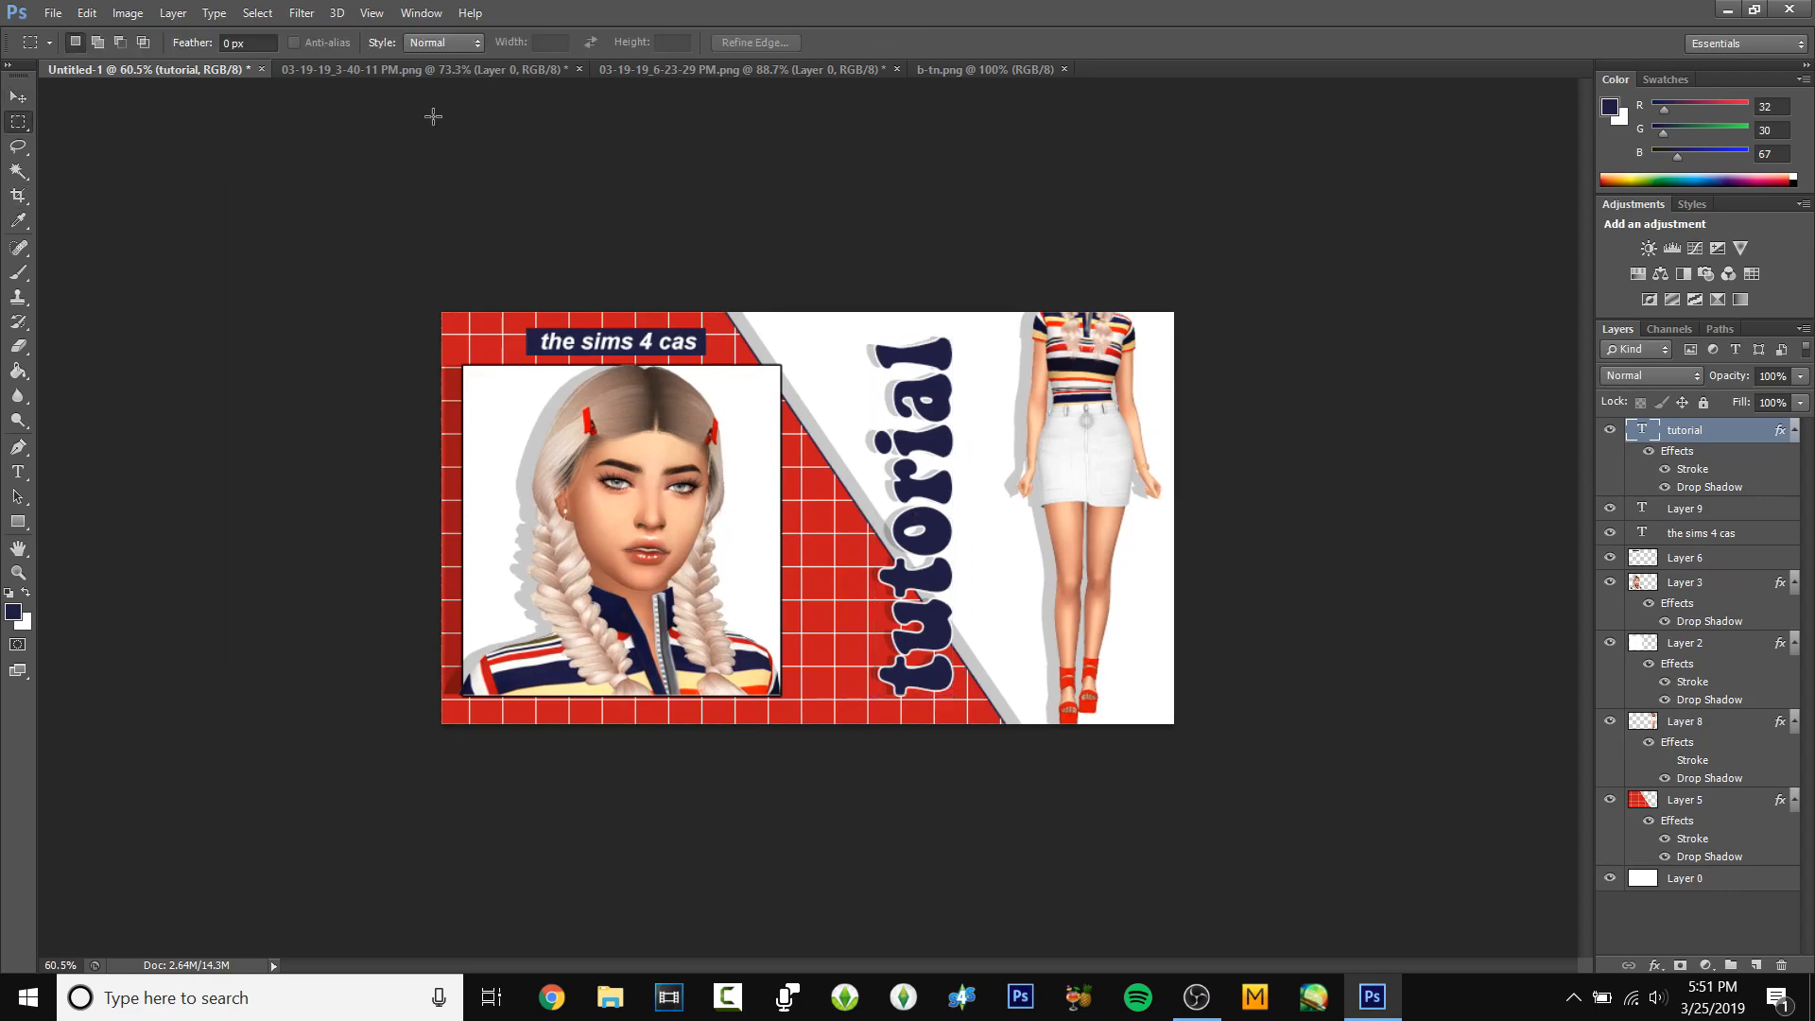
scroll(537, 138, down, 5)
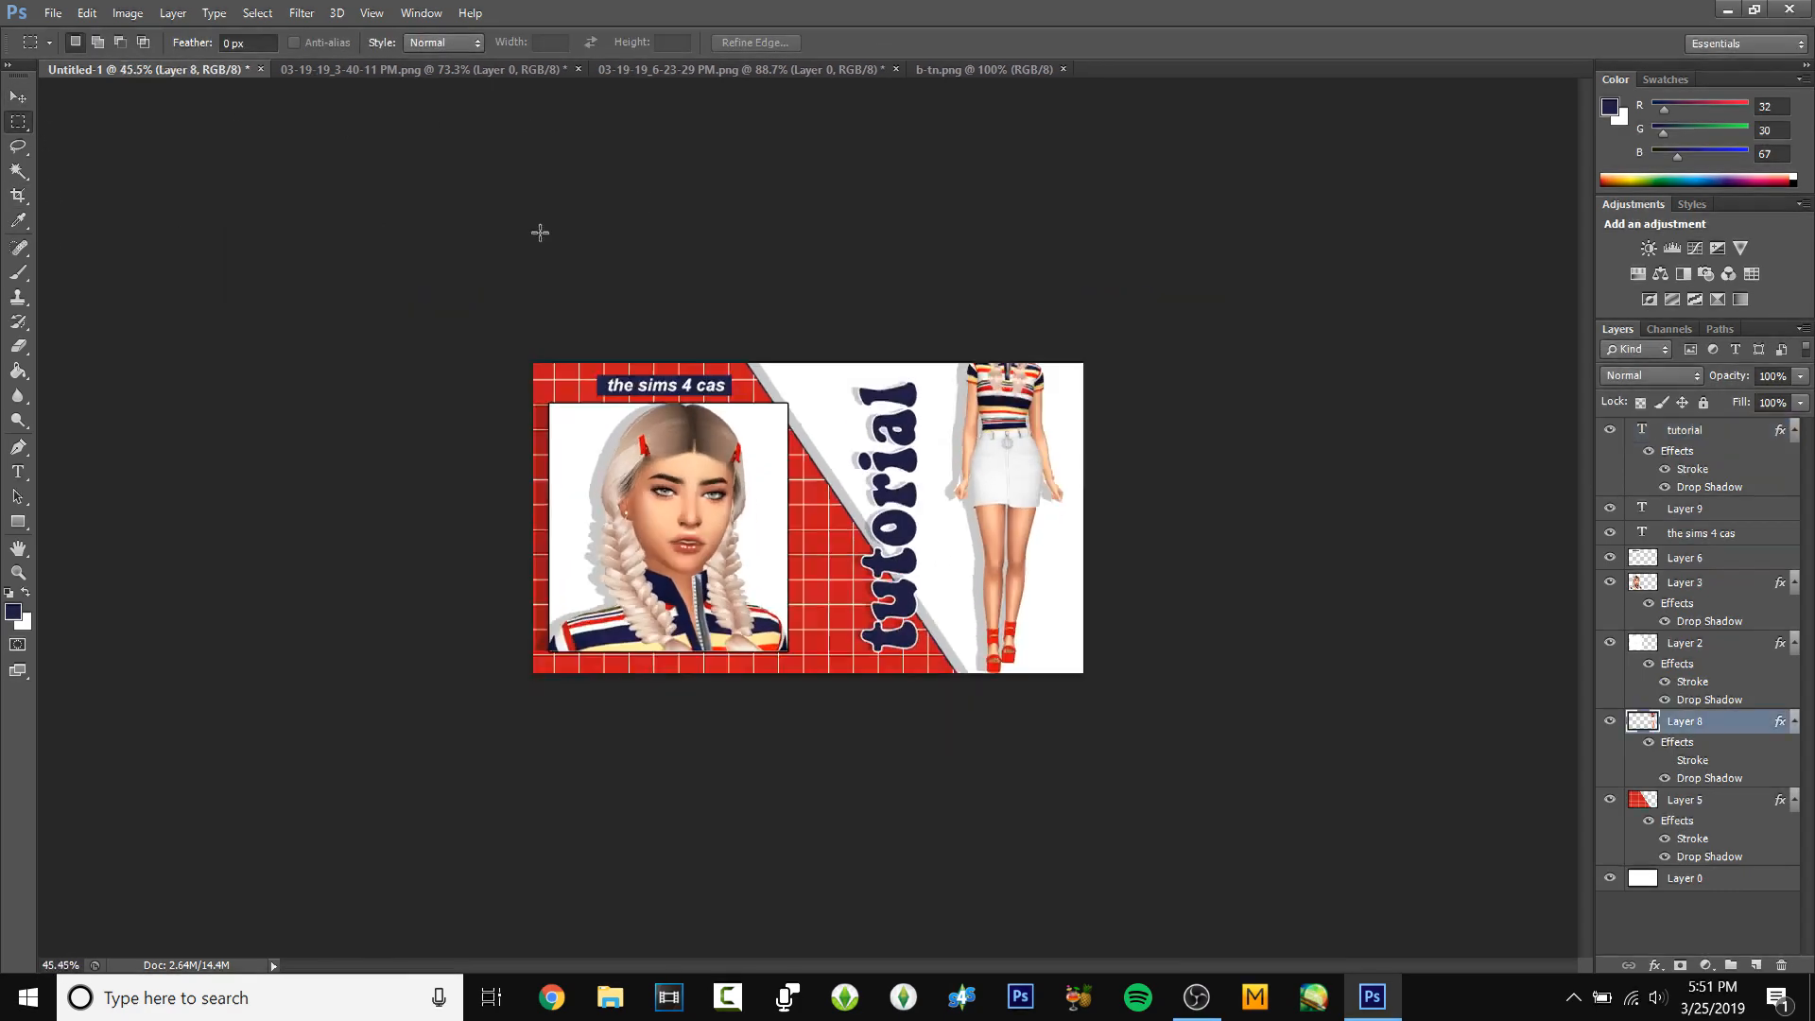
scroll(541, 233, up, 2)
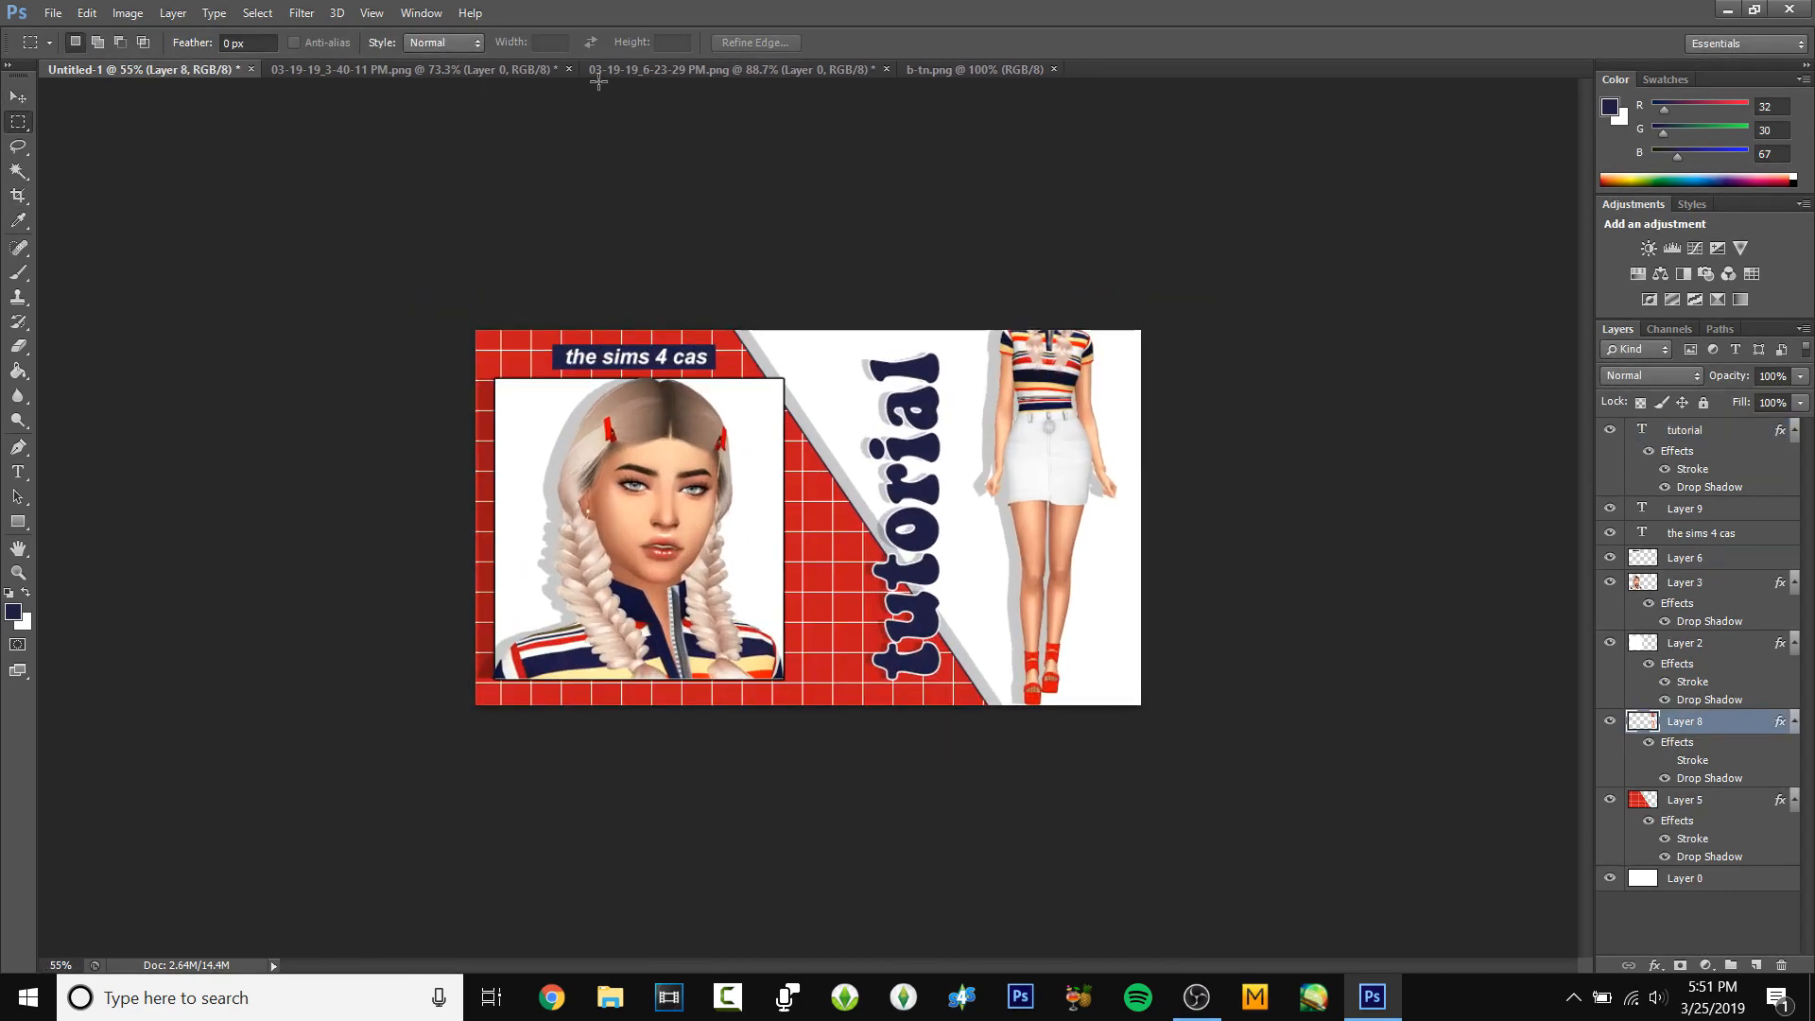
scroll(498, 202, up, 1)
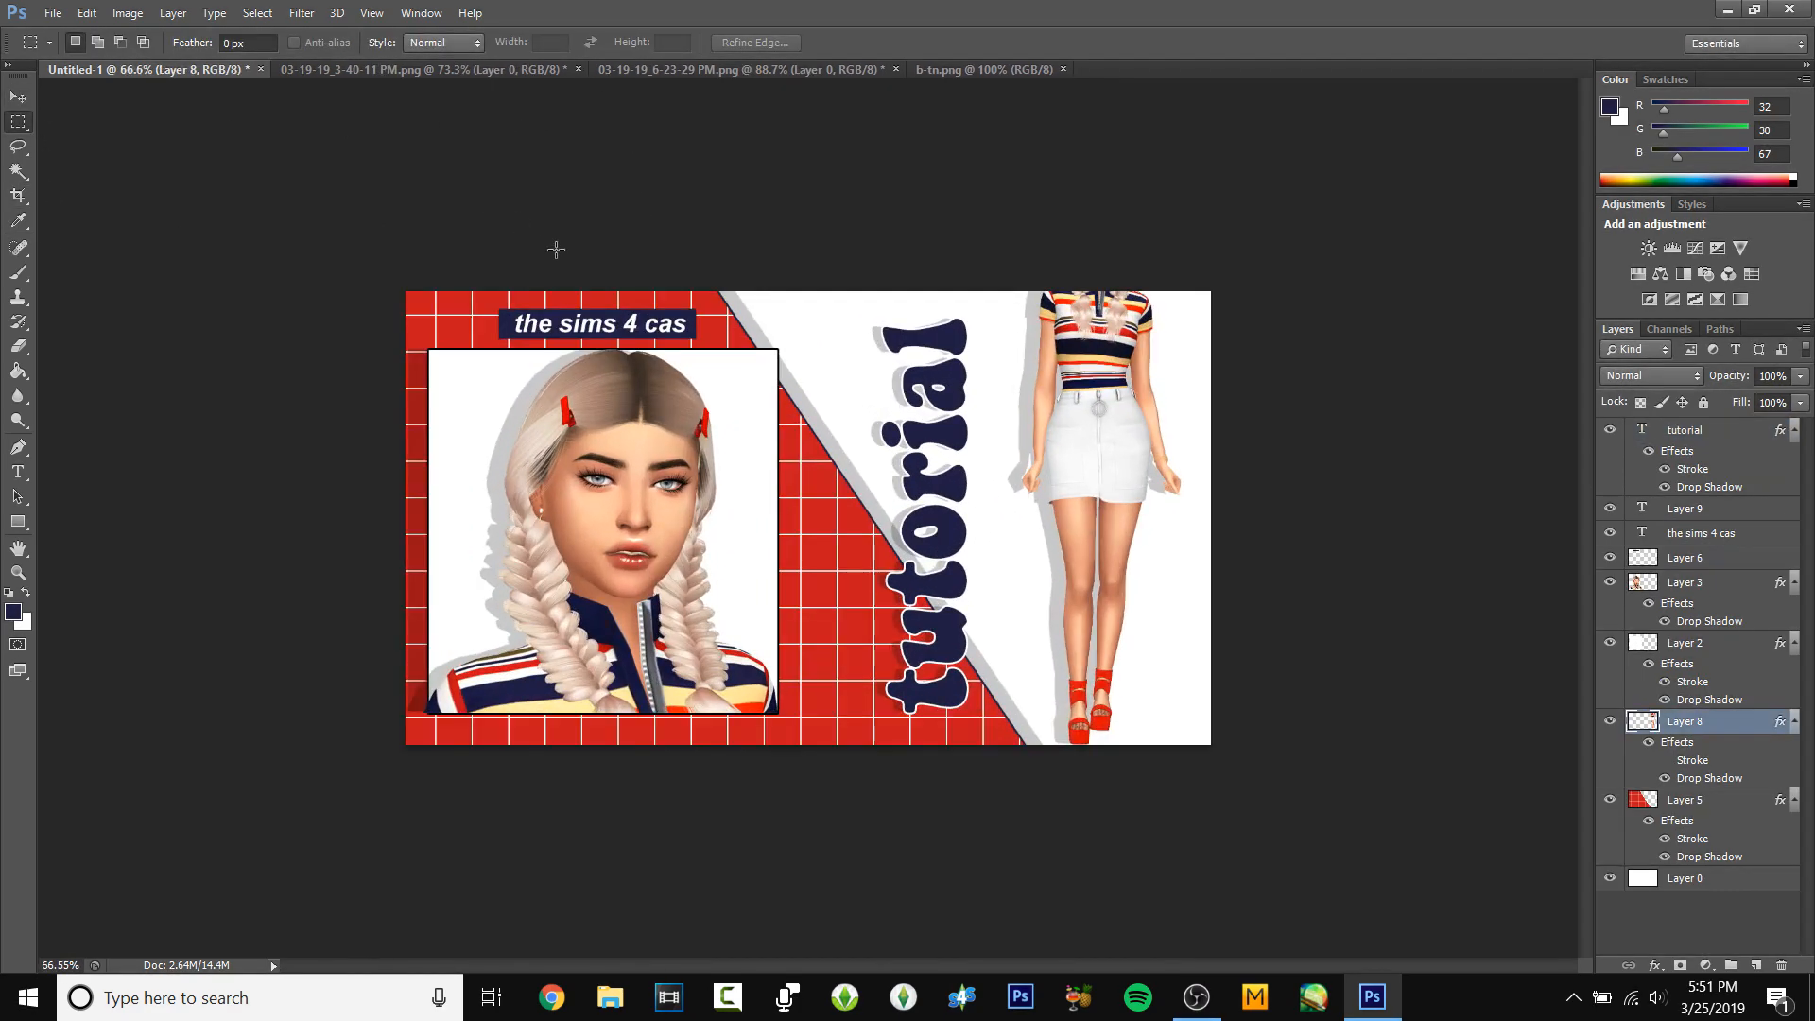